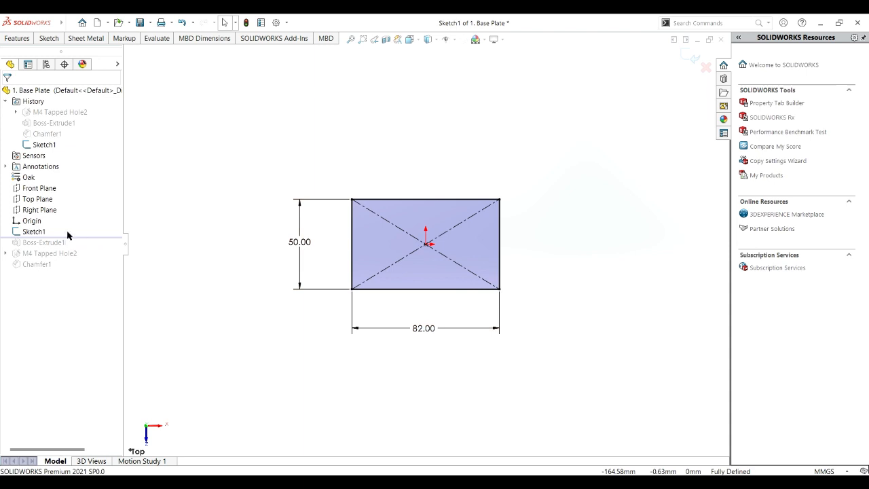
- Roll the feature history forward to include Boss-Extrude1 and review the extrusion's definition
click(34, 231)
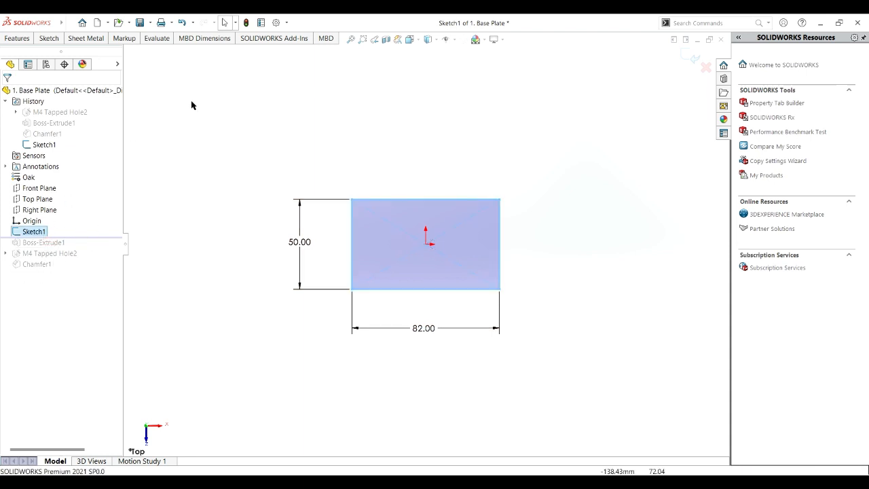
click(181, 22)
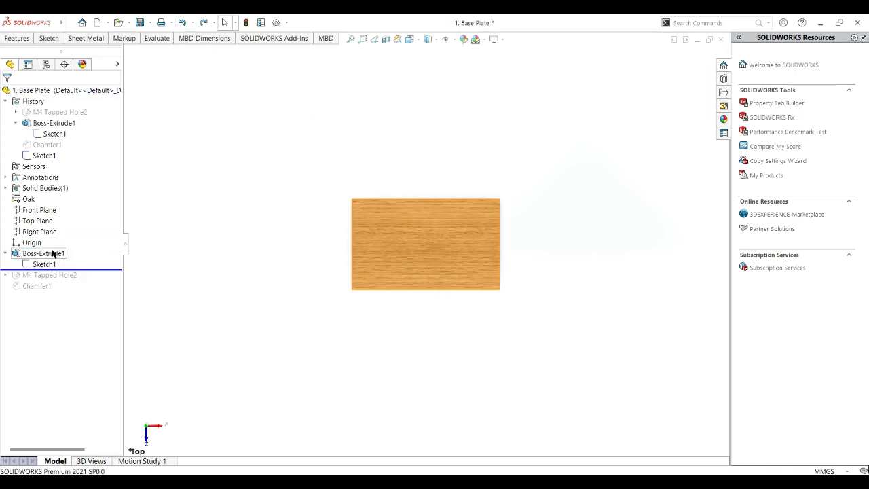
click(40, 254)
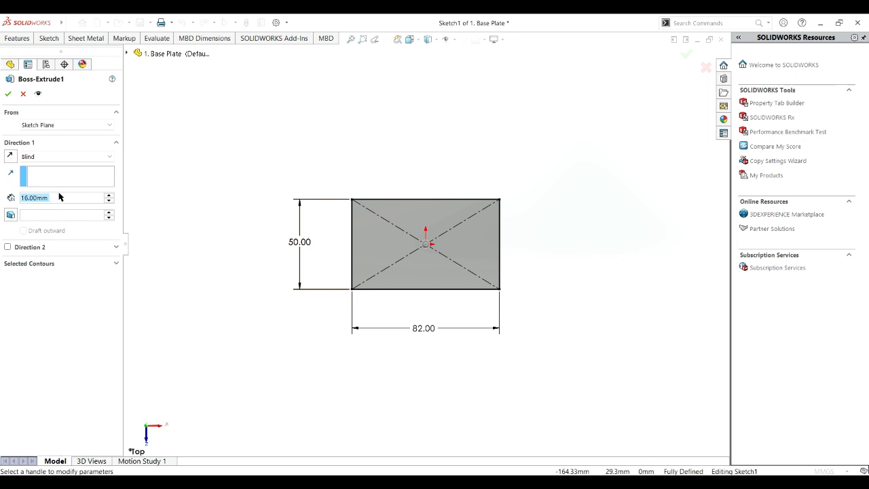
click(8, 96)
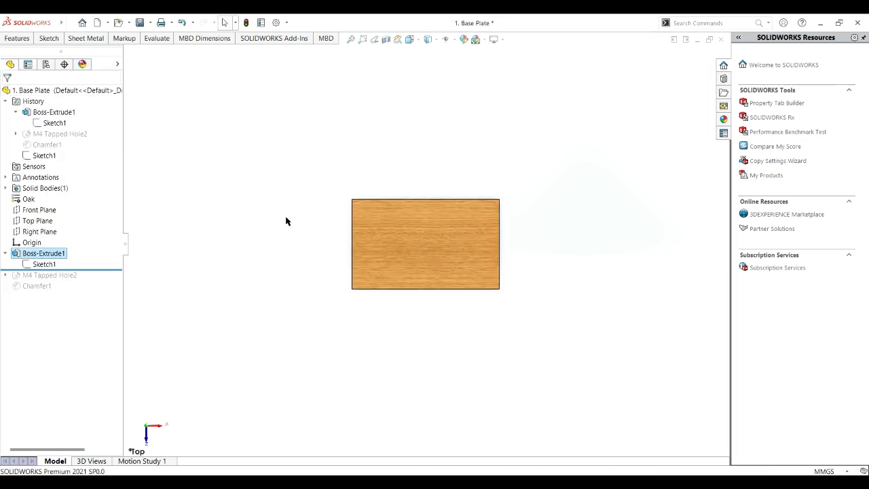
key(ctrl+7)
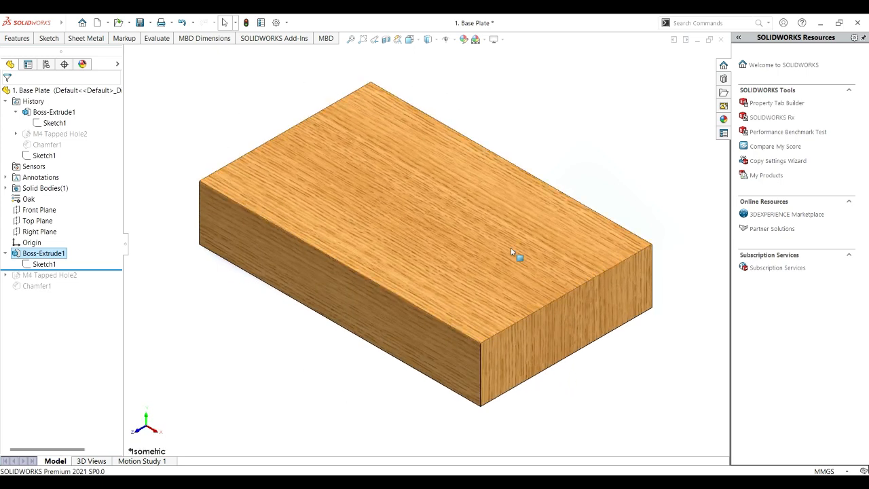
- Roll the history forward to include M4 Tapped Hole2 and open its hole positions for review
drag(104, 276, 102, 285)
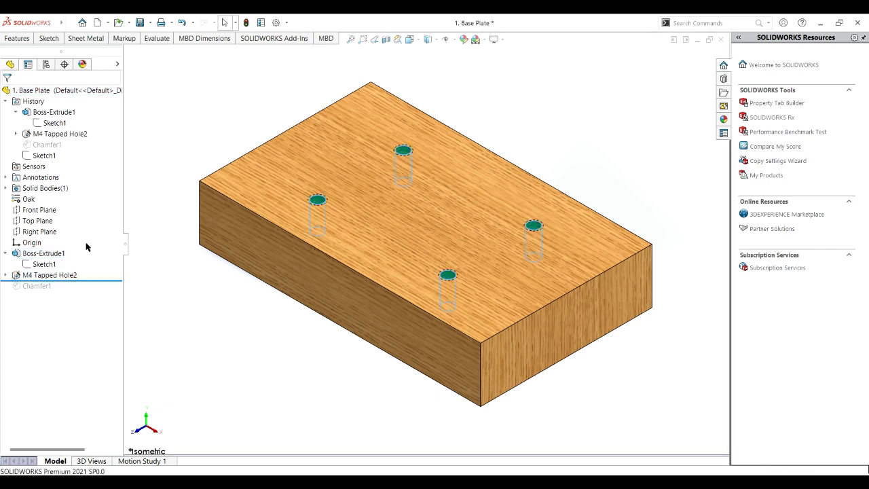
click(65, 111)
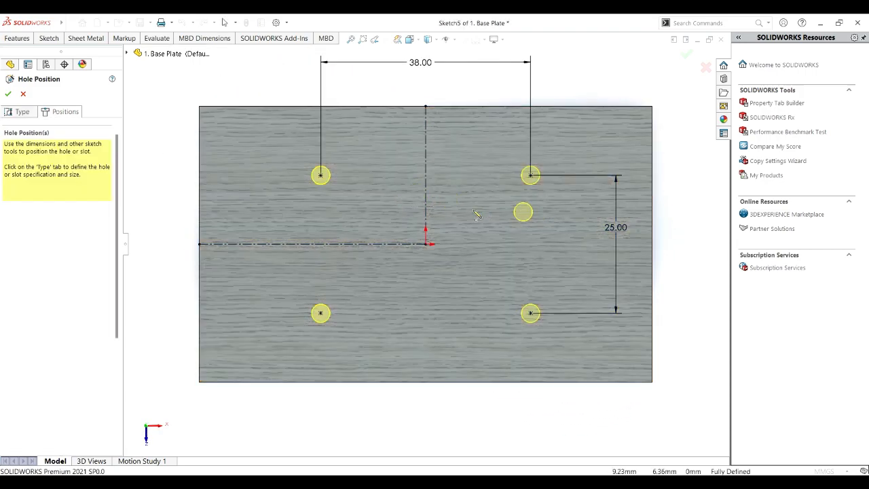
click(412, 216)
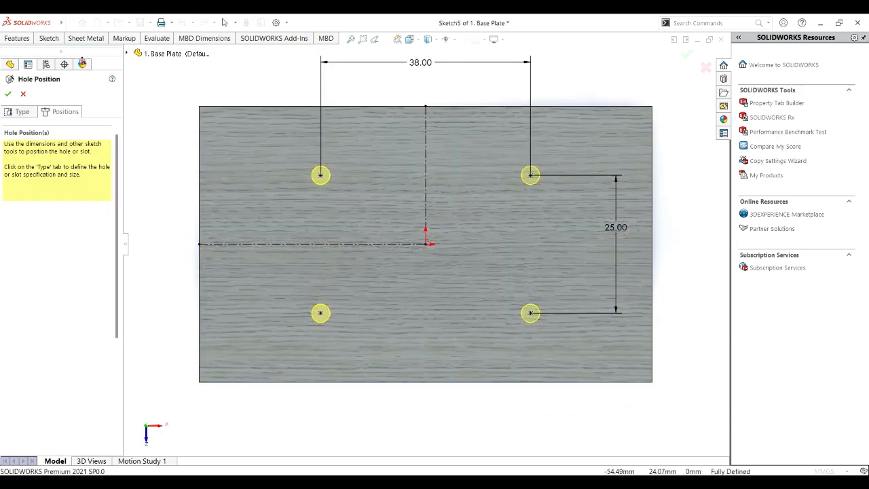
- Check the distance from the plate's left edge midpoint to the origin with a trial dimension, then discard it
click(49, 38)
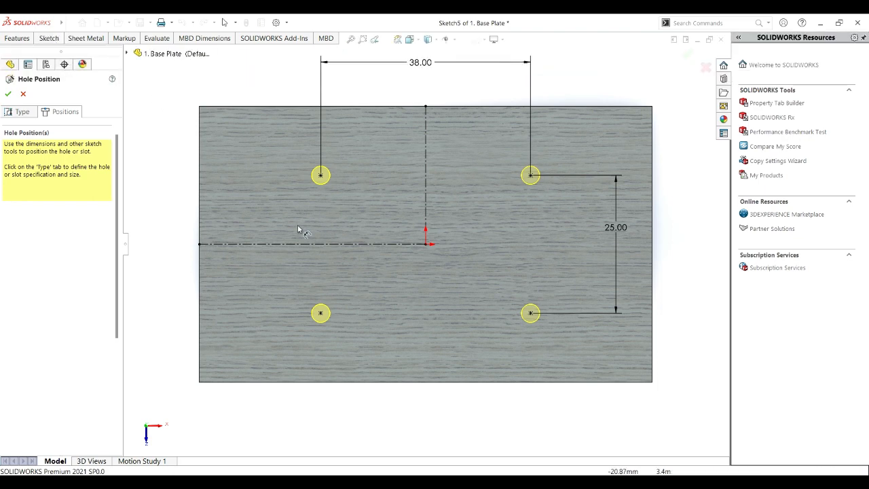
click(200, 245)
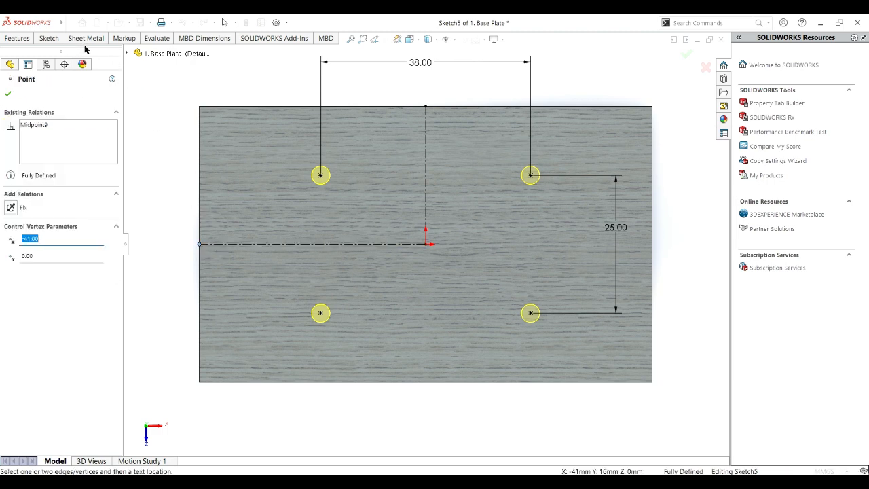
click(38, 39)
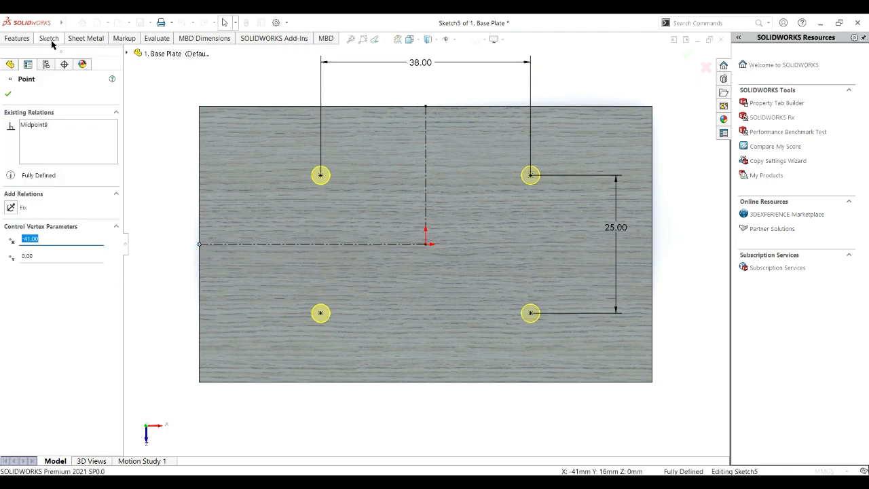
click(49, 38)
click(51, 60)
click(199, 244)
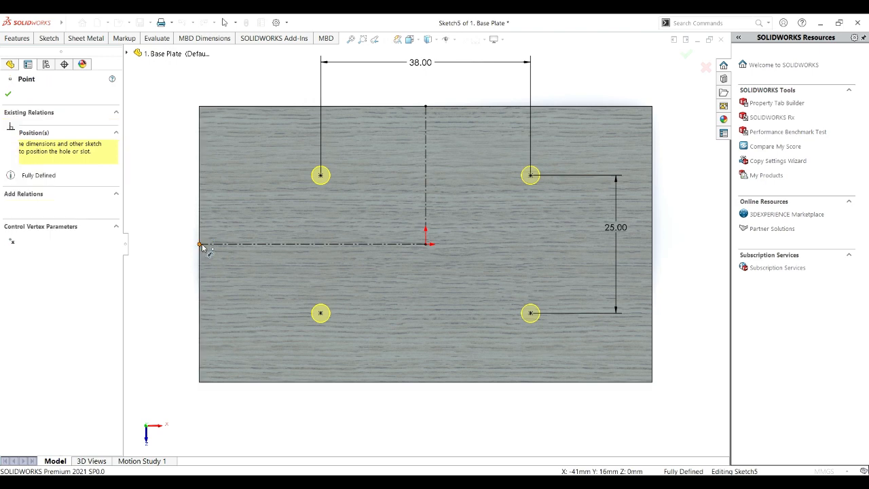
click(426, 243)
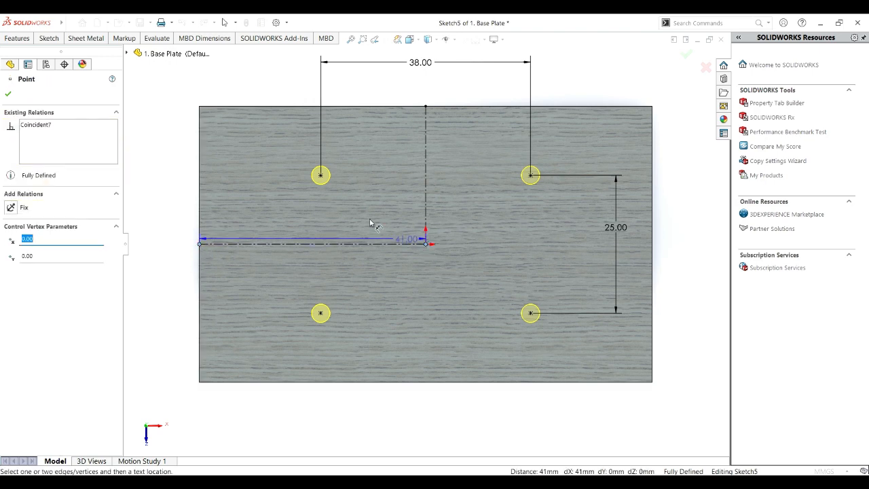
click(365, 216)
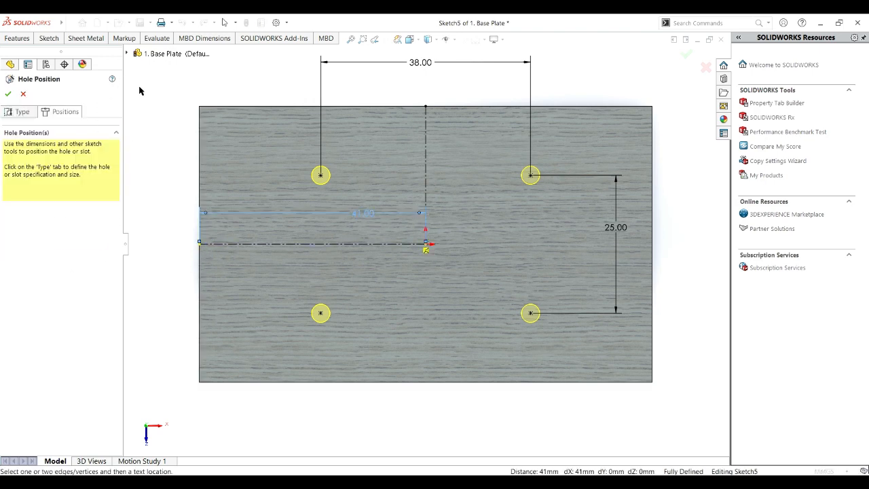
key(Escape)
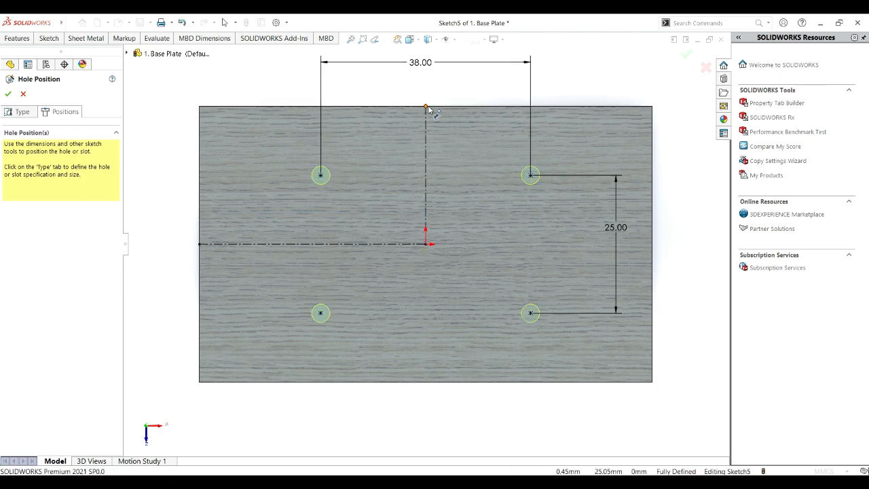
- Preview the dimension from the plate's upper edge midpoint to the origin without placing it
click(426, 108)
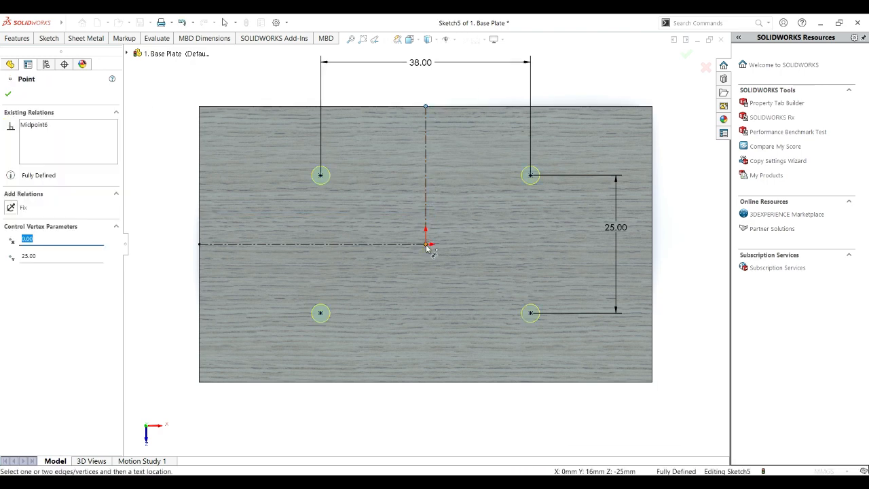
click(426, 245)
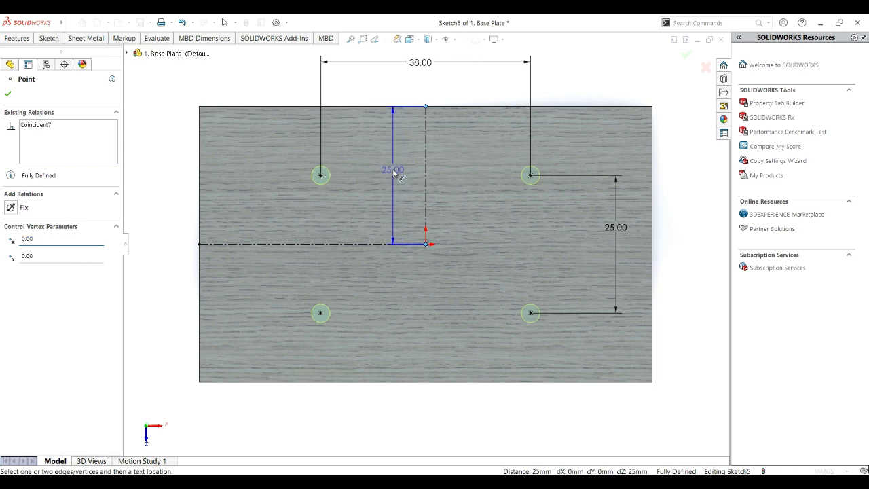
key(Escape)
key(Escape)
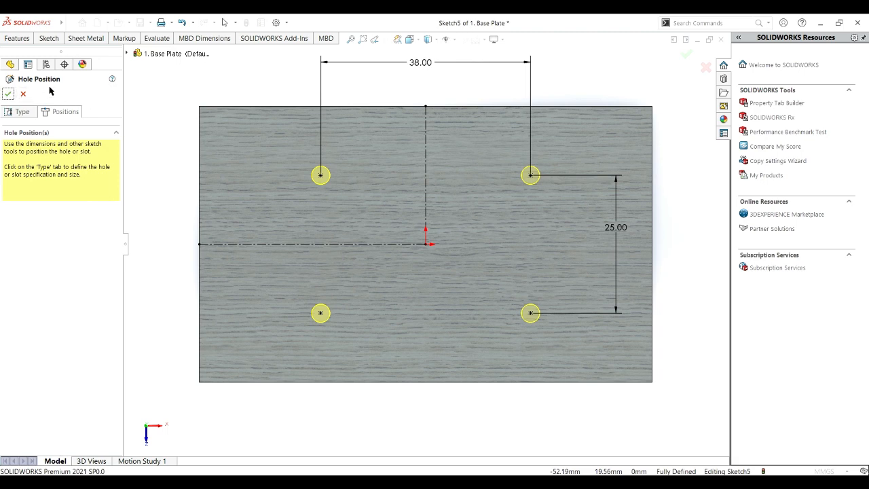
- Review the tapped hole's standard, size, end condition and thread depth, then close the definition and show the isometric view
click(32, 111)
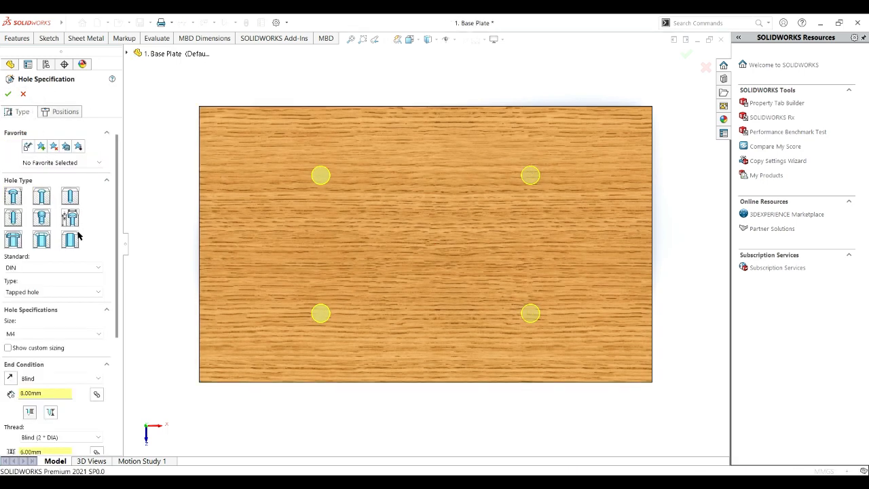
drag(117, 256, 112, 283)
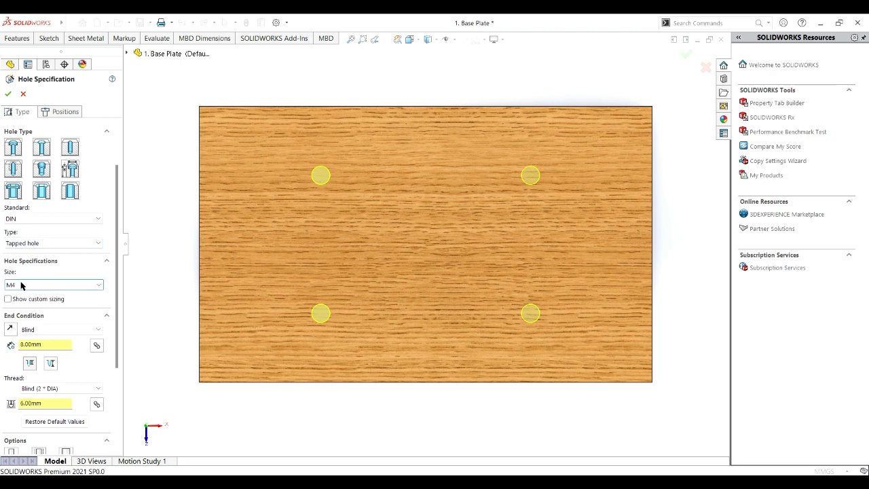
scroll(114, 305, down, 2)
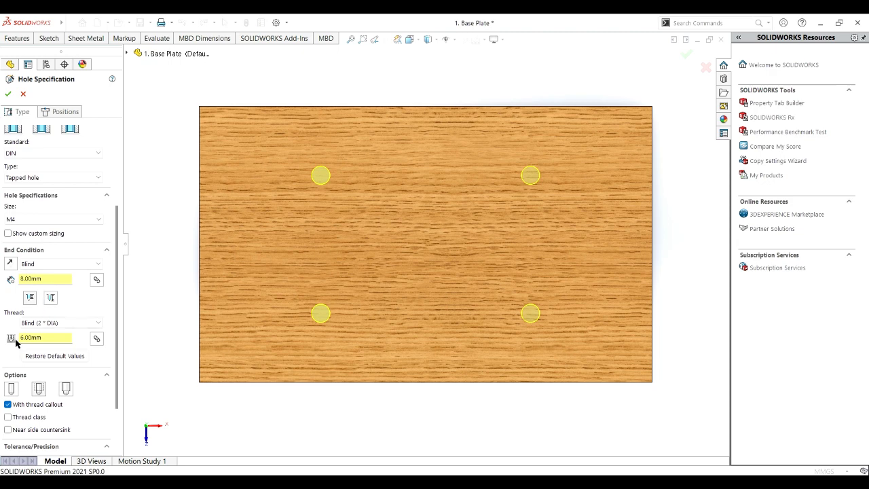
click(10, 96)
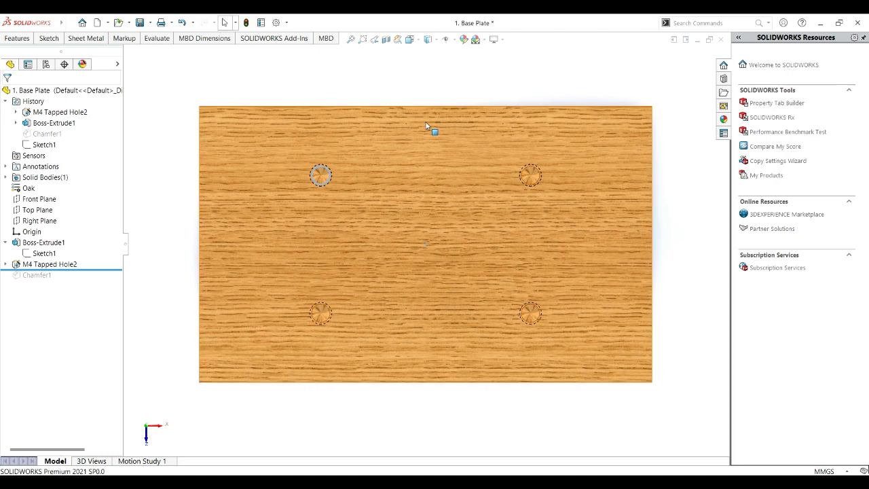
key(ctrl+7)
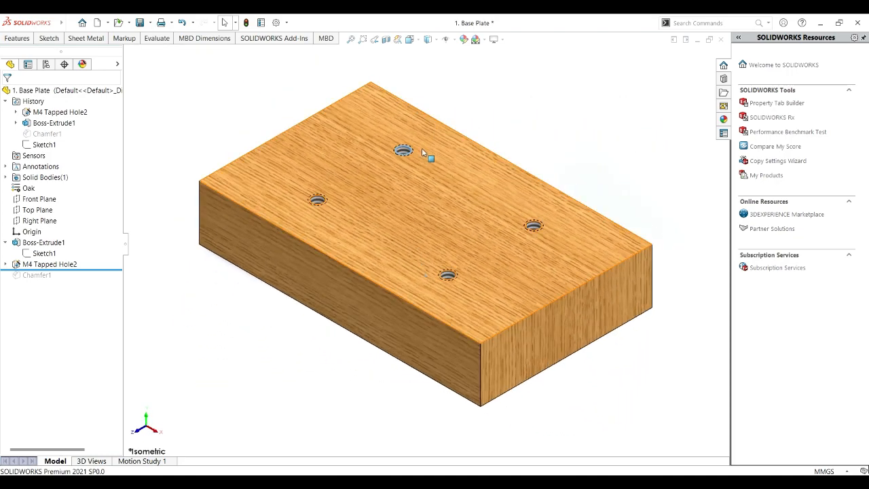
- Make the top face of the base plate transparent
click(422, 148)
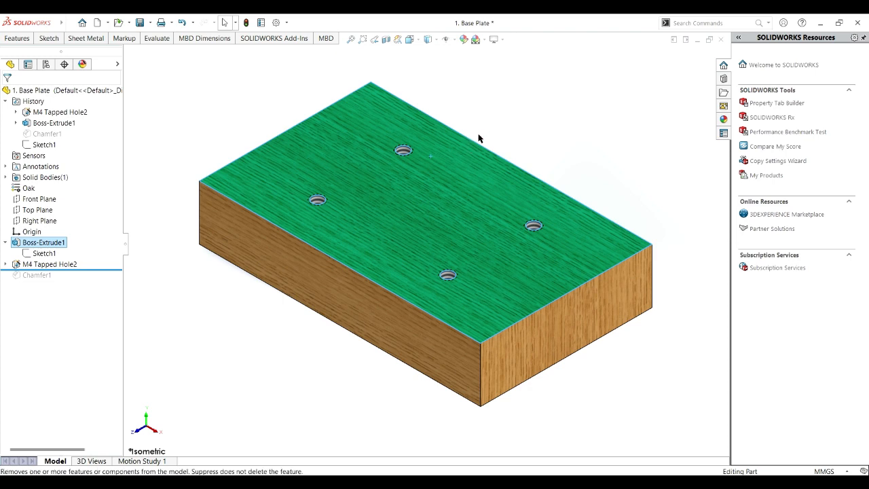
click(466, 95)
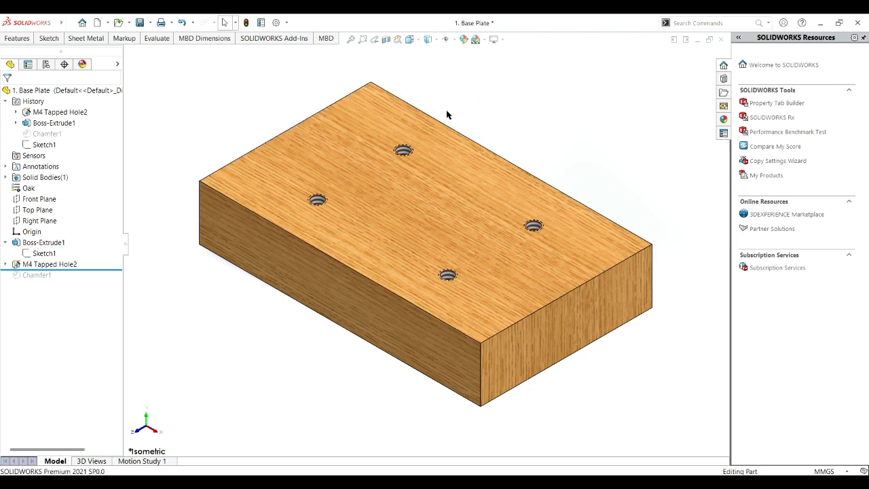
click(417, 196)
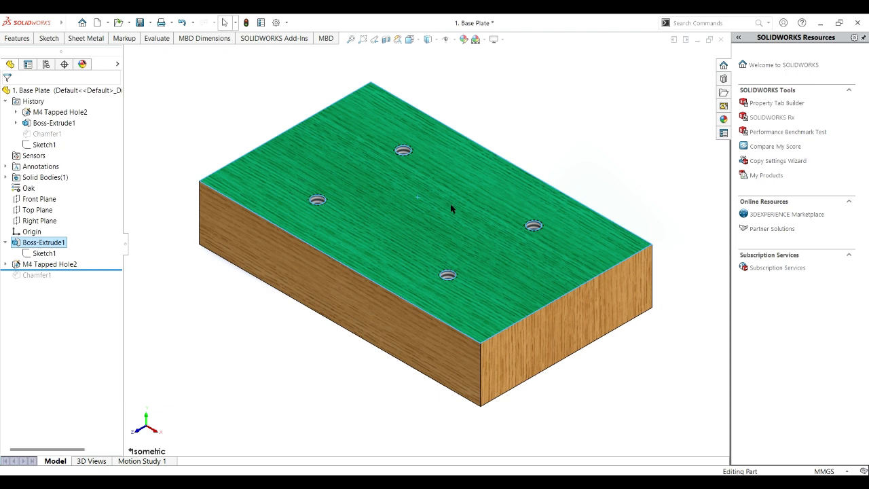
click(473, 251)
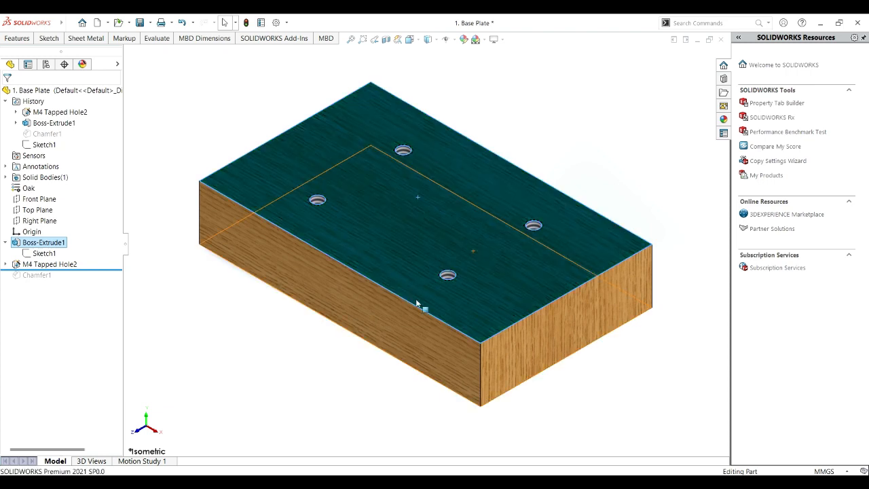
- Make the long front side face of the base plate transparent as well and restore the isometric view
middle_drag(309, 370, 391, 239)
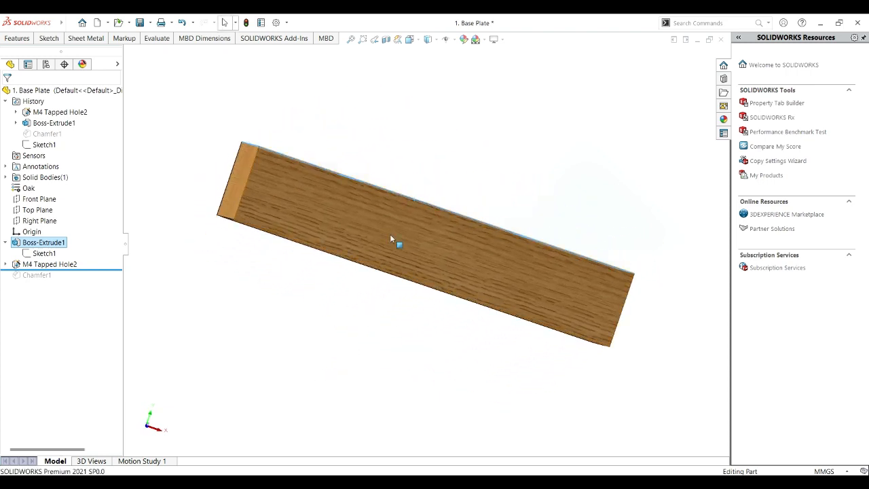
click(390, 239)
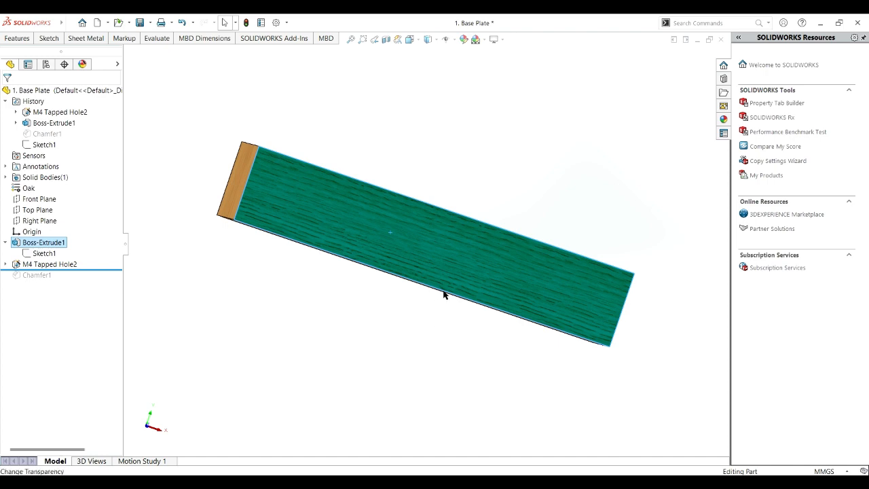
middle_drag(398, 318, 338, 373)
key(ctrl+7)
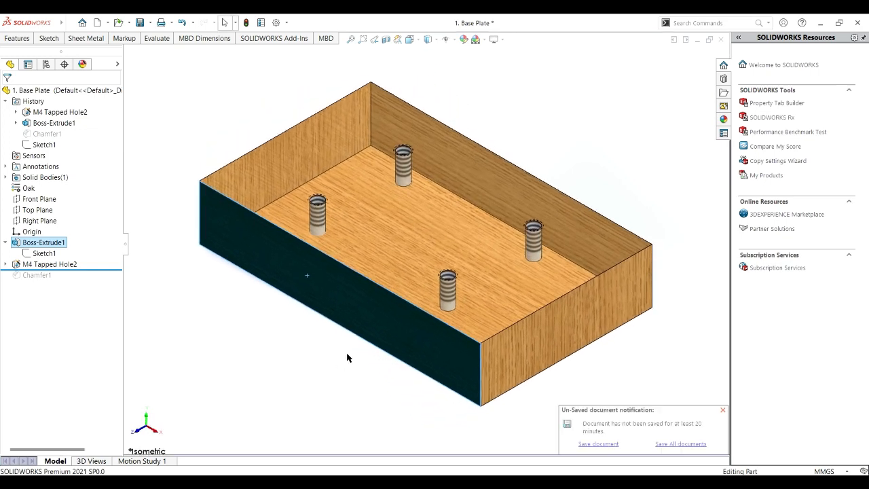
right_click(319, 257)
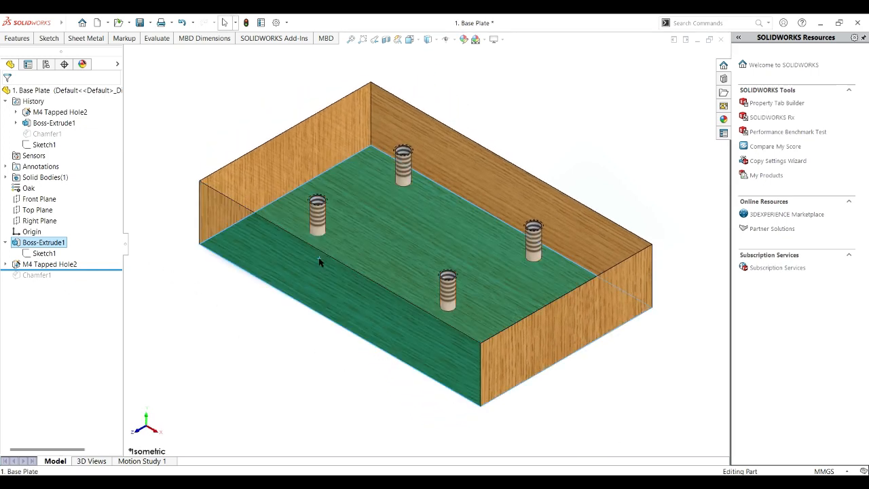
click(385, 313)
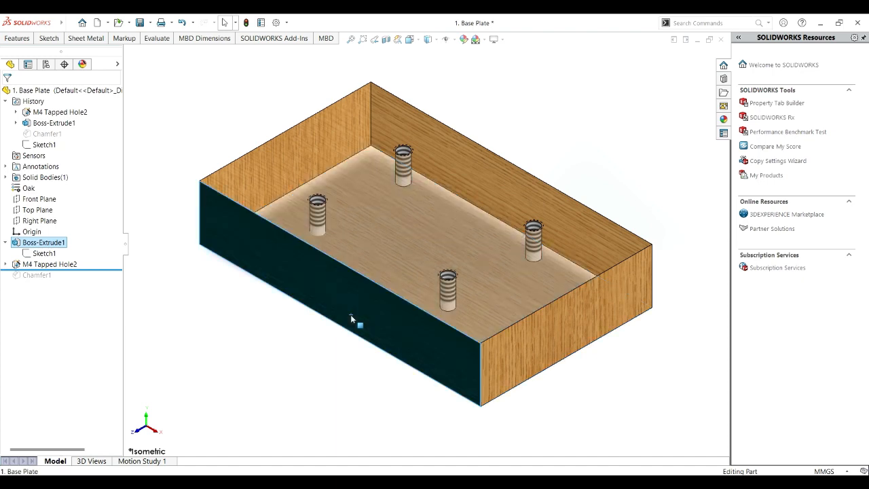
click(292, 332)
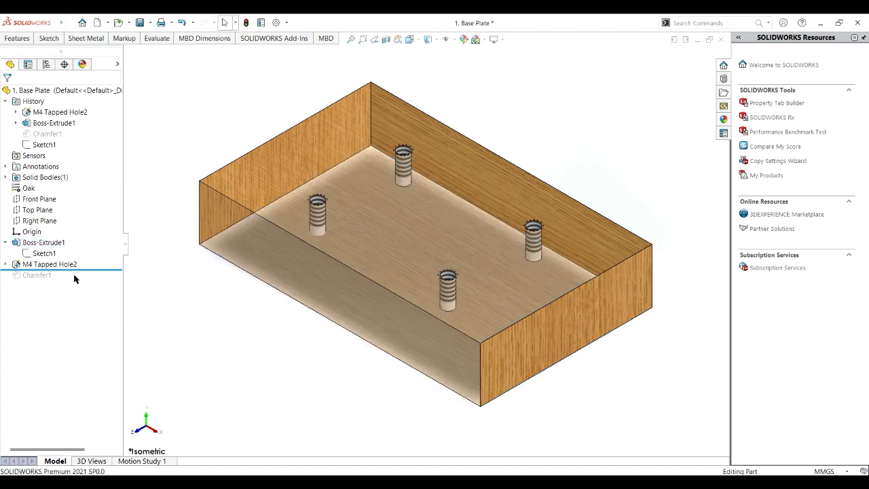
- Roll the base plate's history forward past the chamfer and open the chamfer's definition in the top view
drag(76, 276, 93, 283)
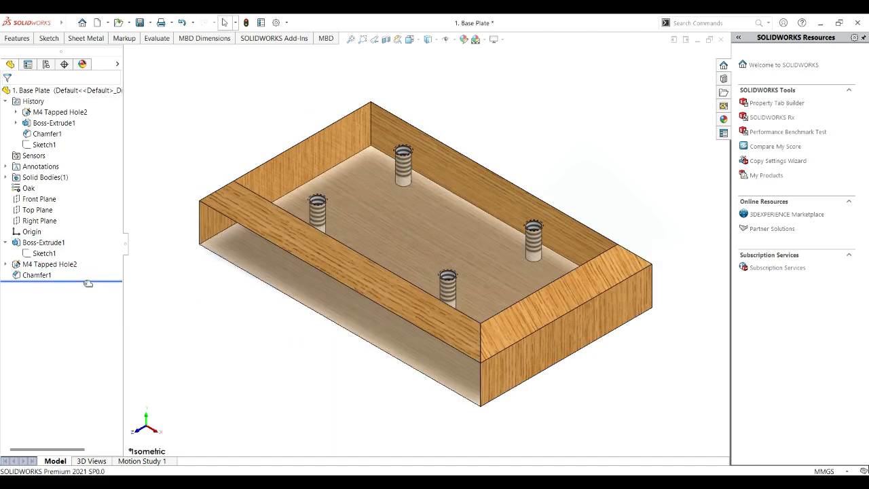
click(46, 275)
click(60, 254)
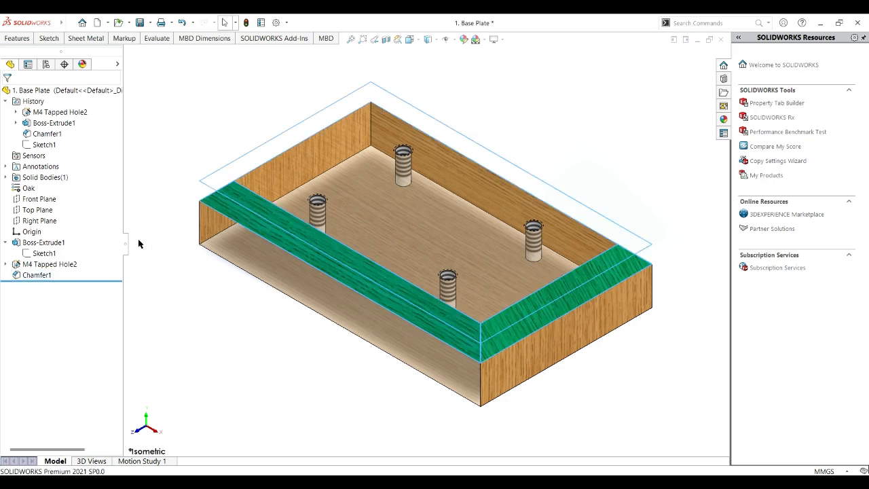
click(410, 39)
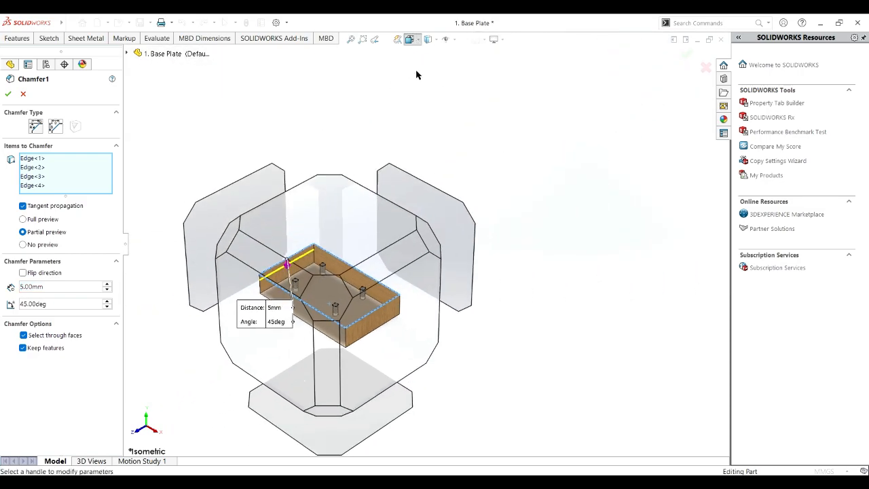
key(ctrl+5)
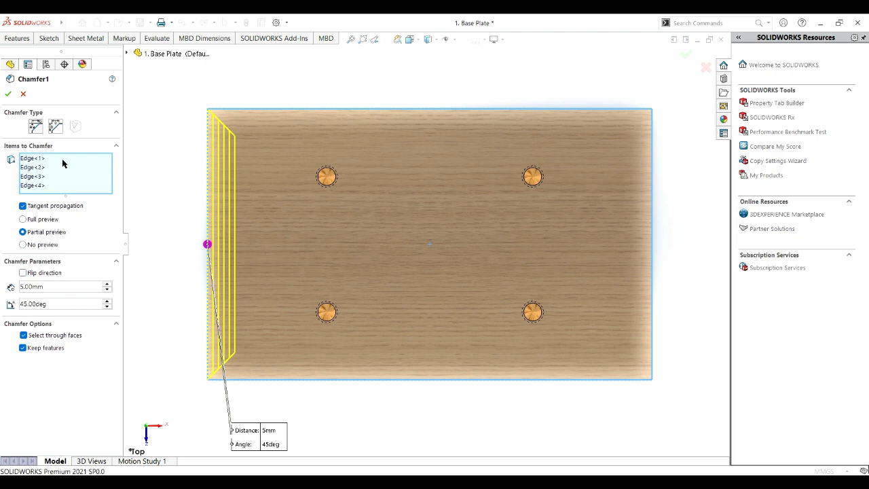
- Review each of the four chamfered edges along with the distance and angle, then close the definition and show the isometric view
click(37, 159)
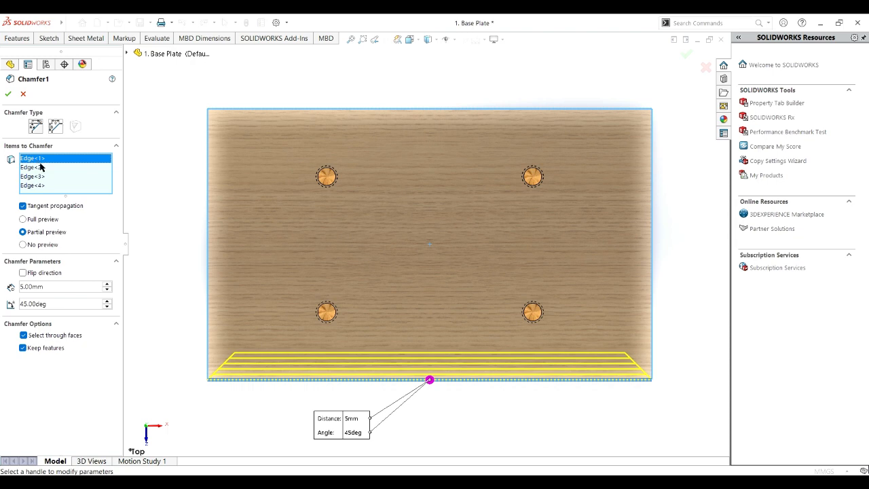
click(41, 167)
click(43, 175)
click(43, 185)
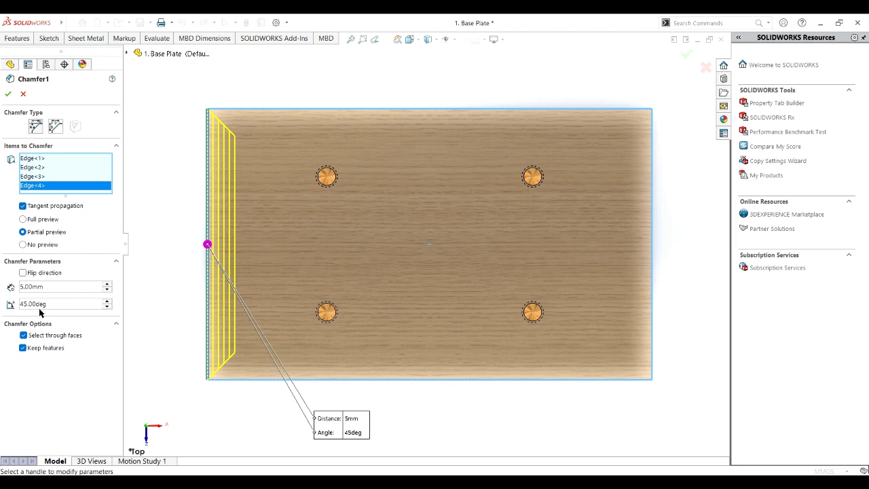
click(7, 93)
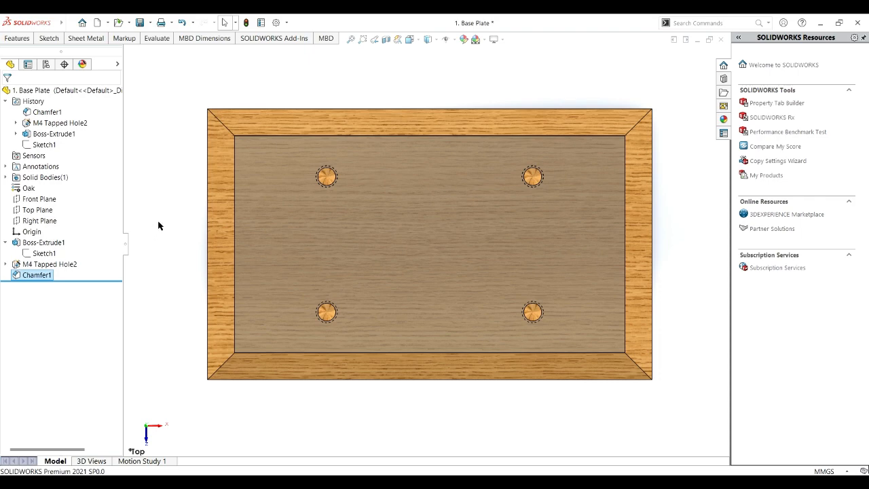
key(ctrl+7)
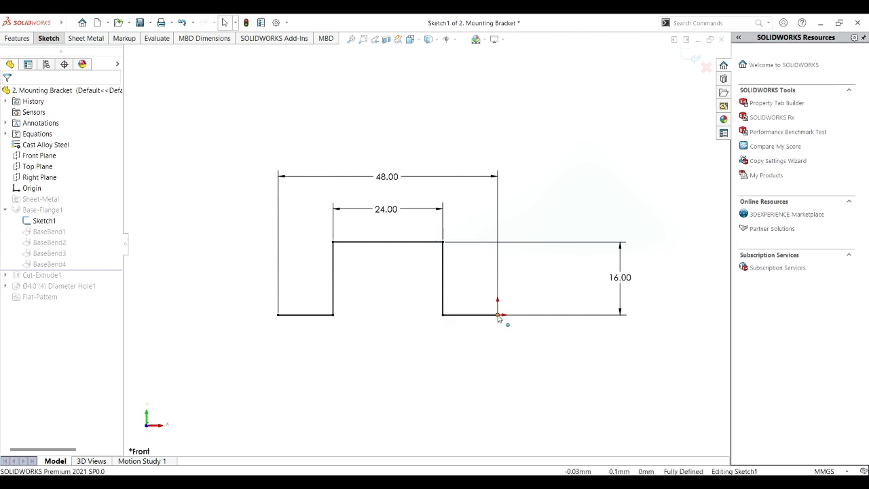
- Check the relations shared by the two lower horizontal lines of the mounting bracket's profile sketch
click(299, 316)
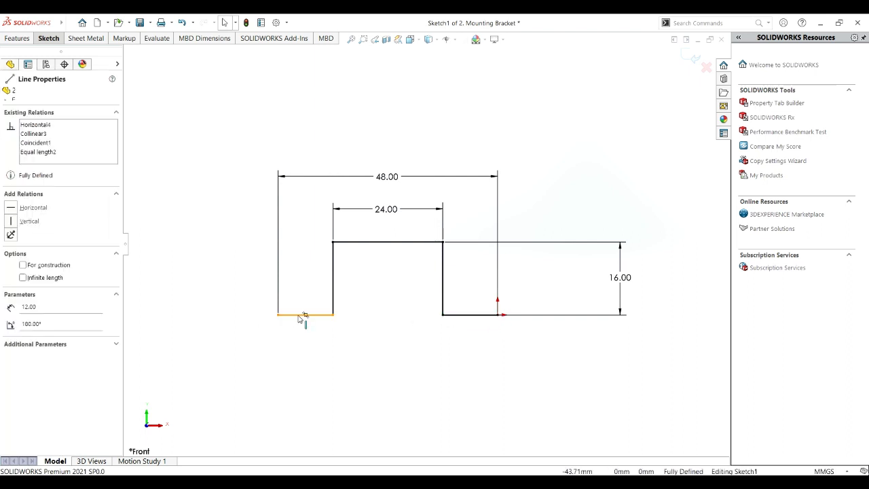
ctrl+click(462, 320)
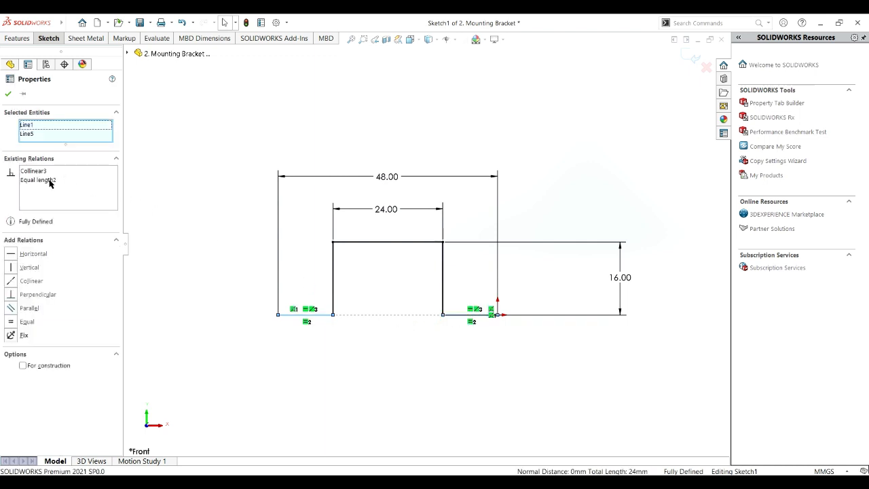
click(9, 95)
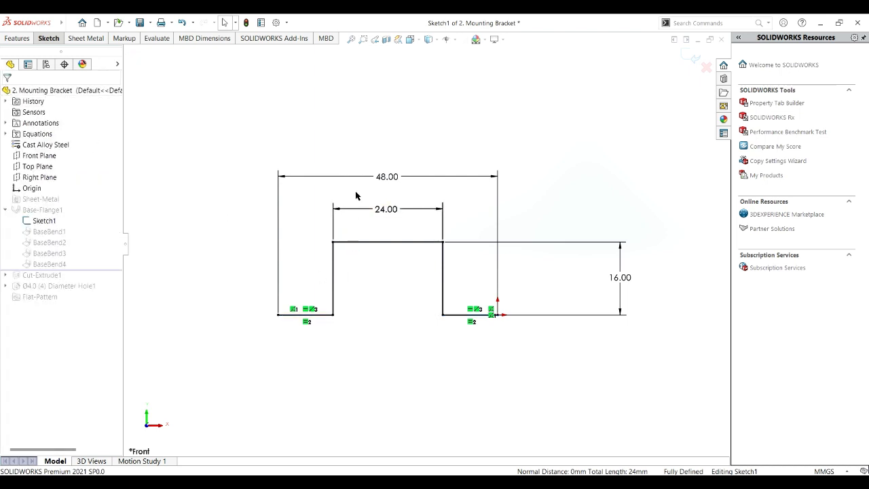
- Inspect the endpoints that the profile's overall width, top width and height dimensions refer to, then leave the sketch
click(278, 314)
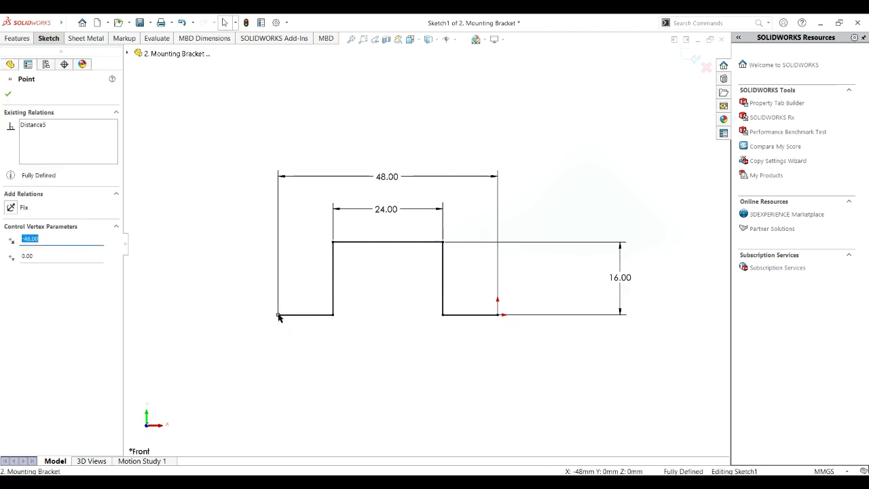
click(497, 314)
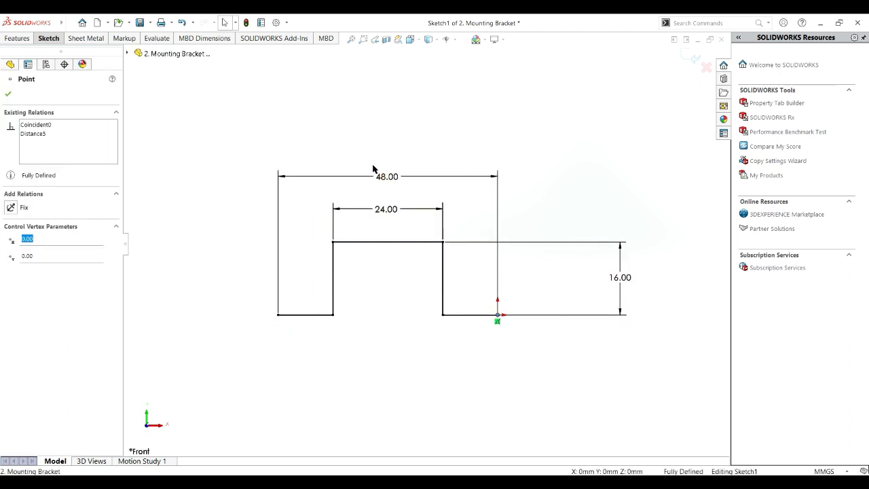
click(332, 242)
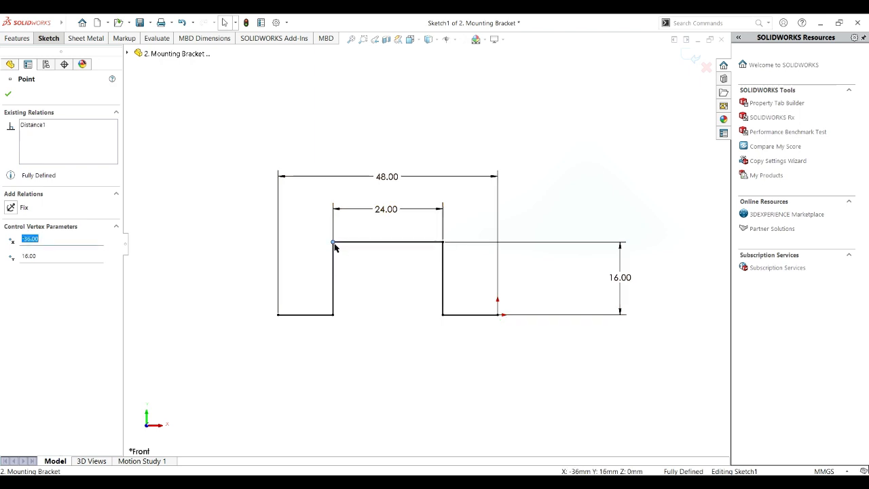
click(442, 243)
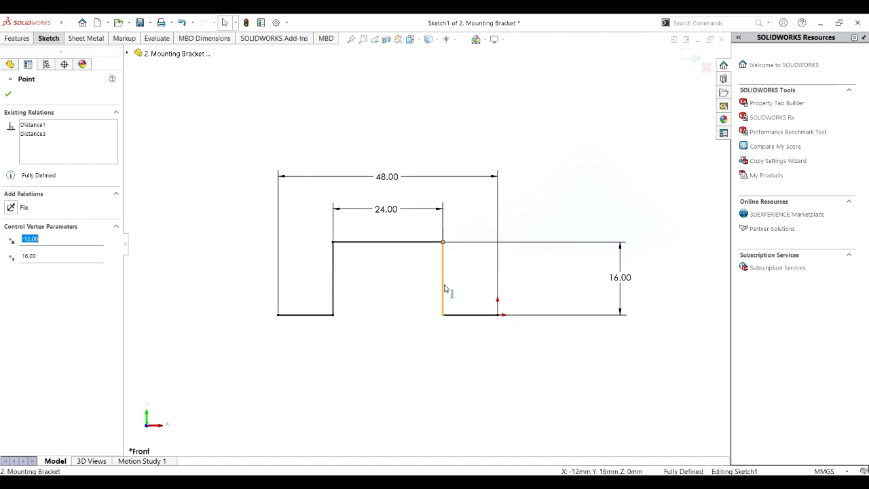
click(443, 314)
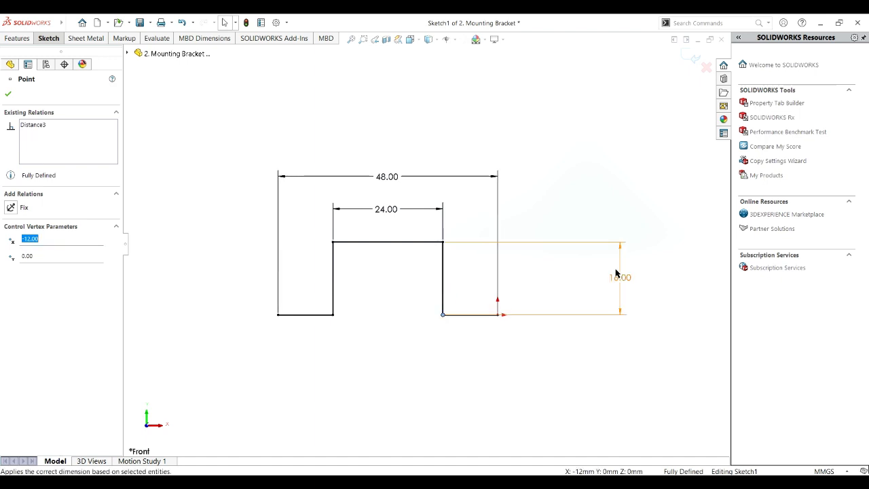
click(9, 94)
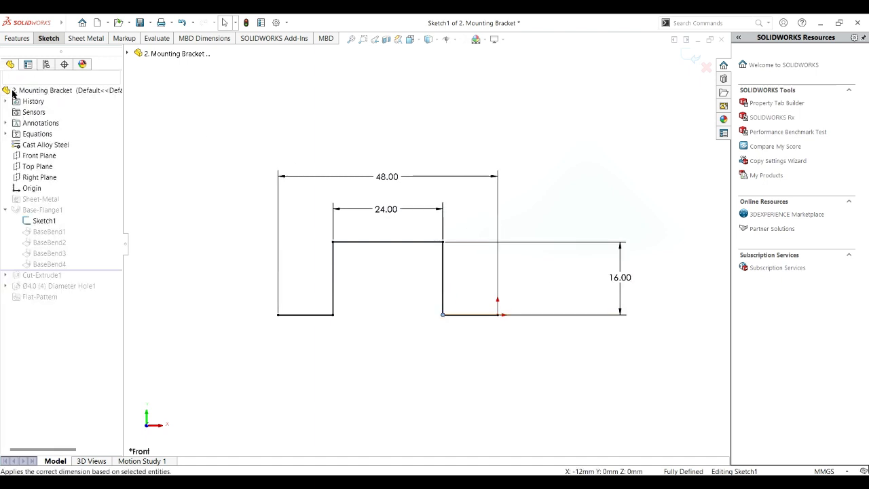
click(181, 23)
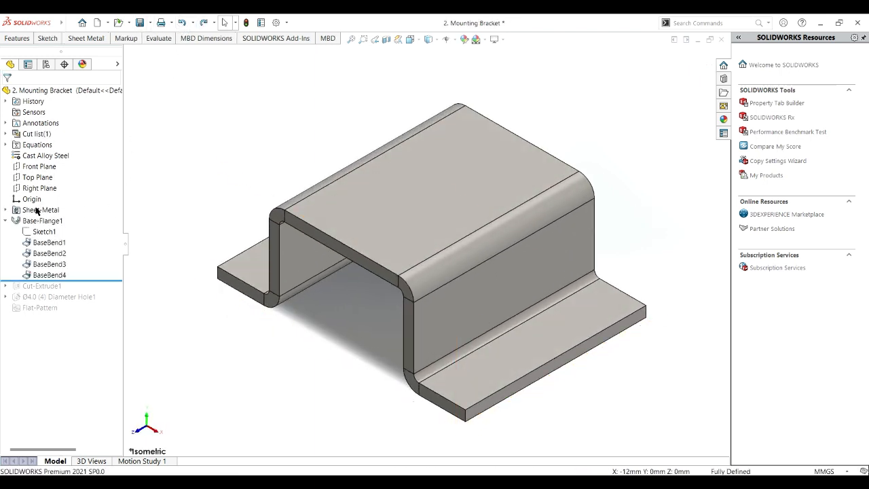
- Review the base flange's depth and sheet metal parameters, then close its definition
click(54, 220)
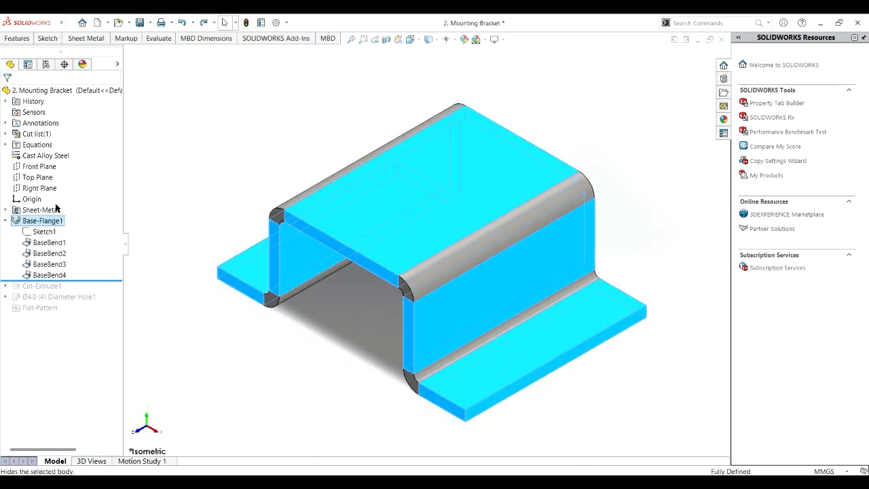
click(68, 188)
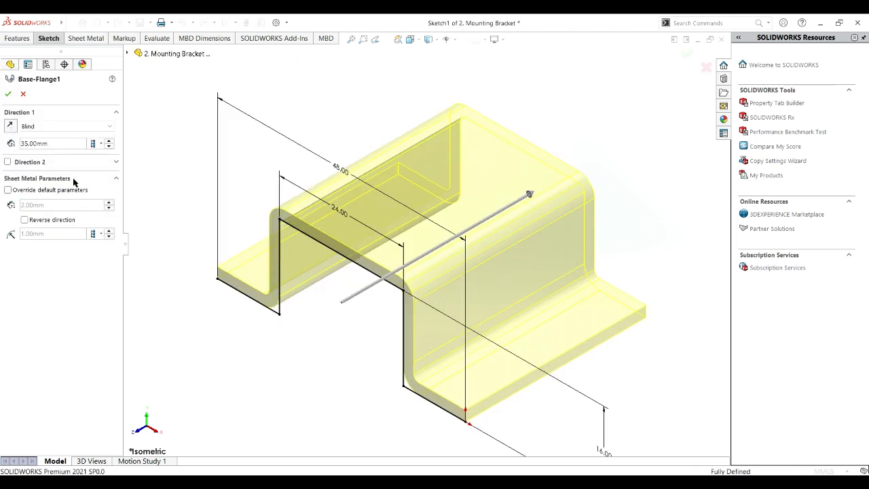
click(87, 39)
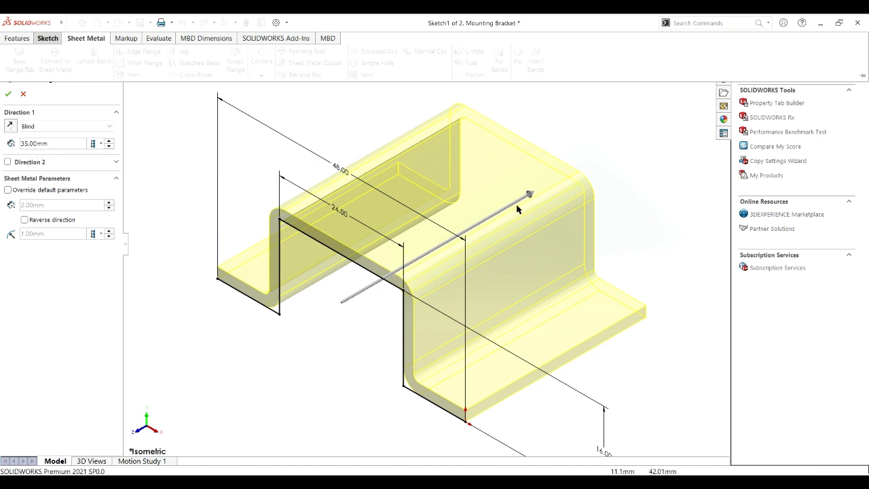
click(9, 95)
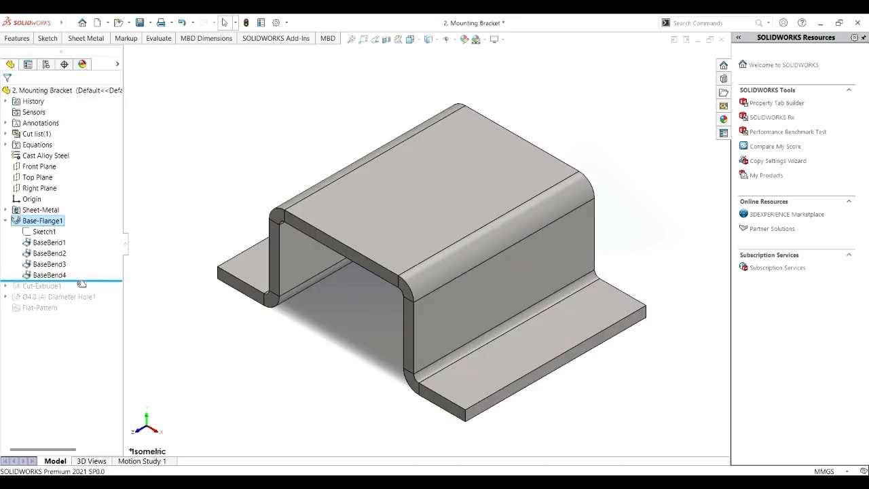
- Roll the bracket's history forward past the cut-extrude, review the cut's end condition, depth and normal cut options, and close its definition
drag(82, 280, 84, 292)
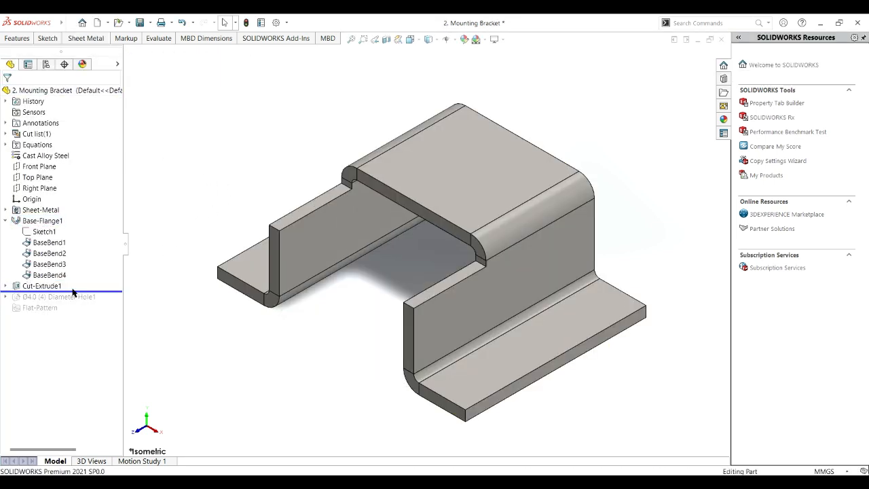
click(57, 286)
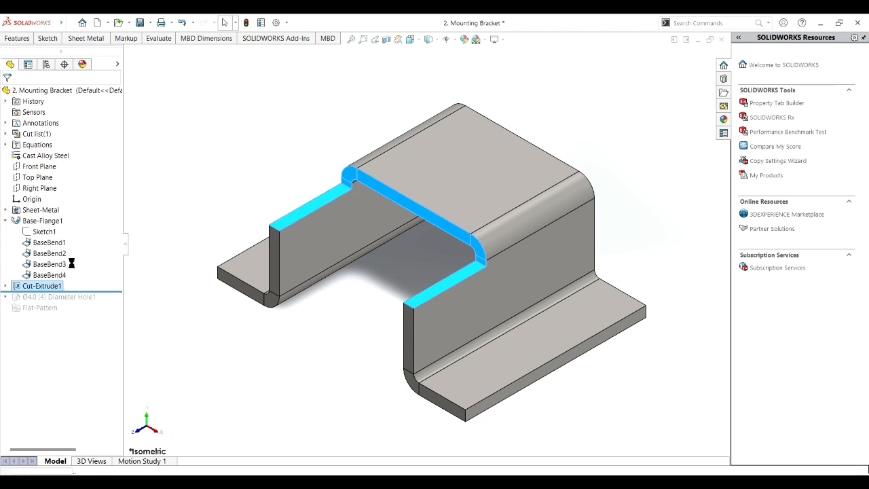
click(69, 261)
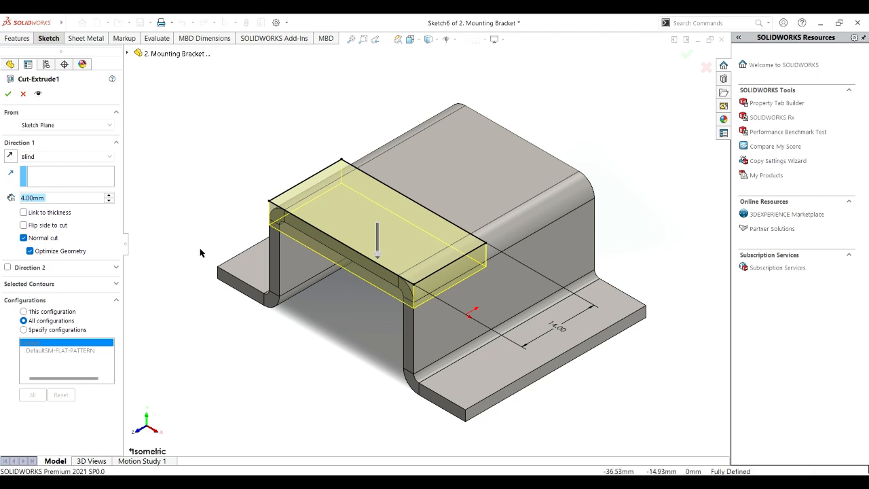
click(8, 93)
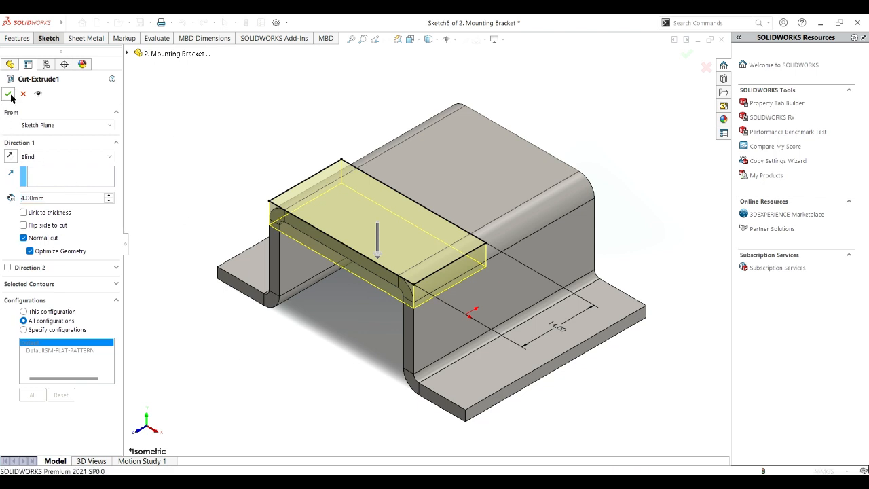
- Expand the cut-extrude feature and open its rectangle sketch for editing
click(7, 286)
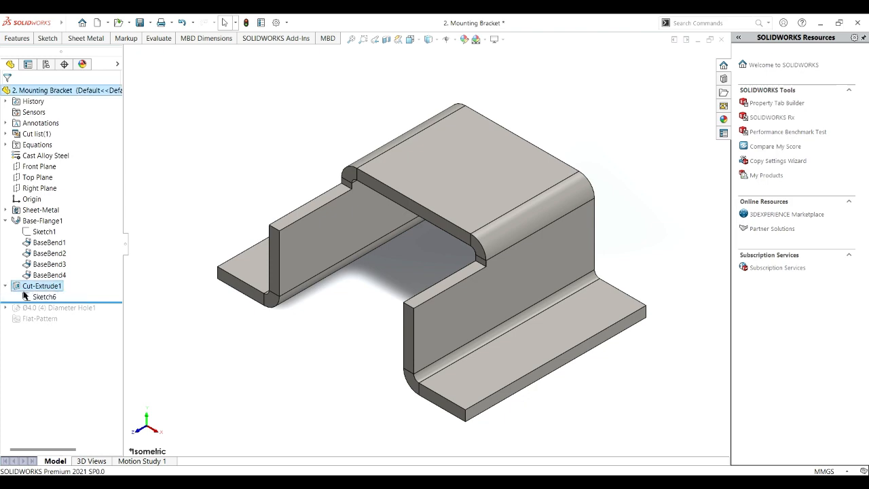
click(36, 297)
click(48, 274)
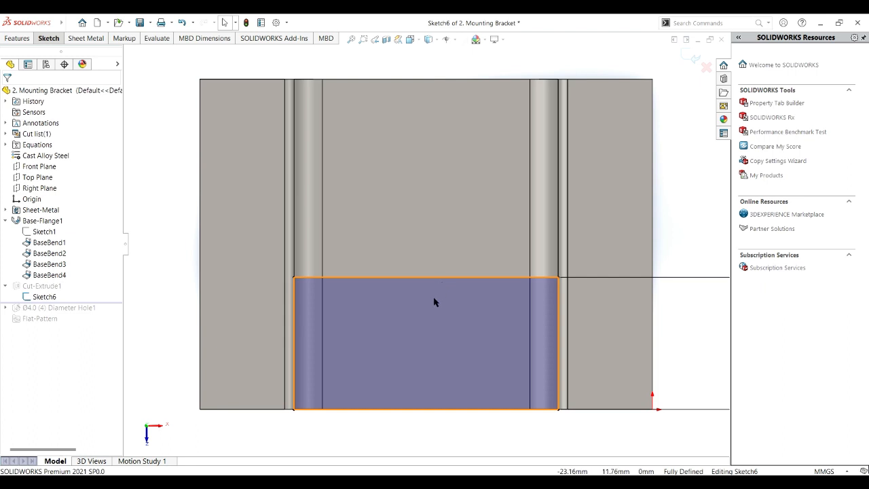
- Check the cut rectangle's height and width with Smart Dimension, discard the extra dimensions and exit the sketch
click(58, 42)
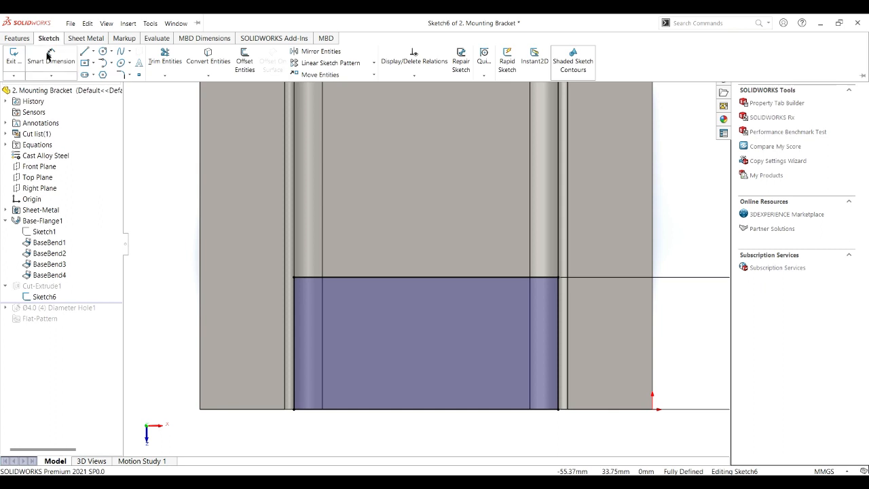
click(294, 300)
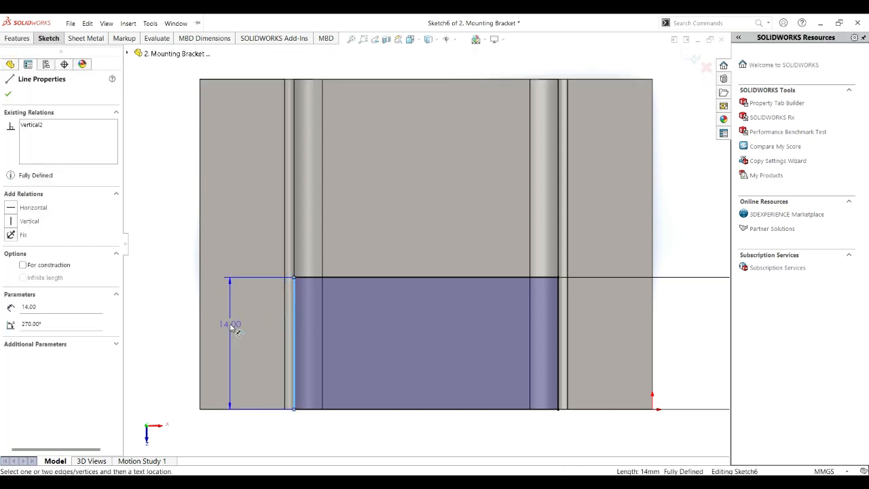
key(Escape)
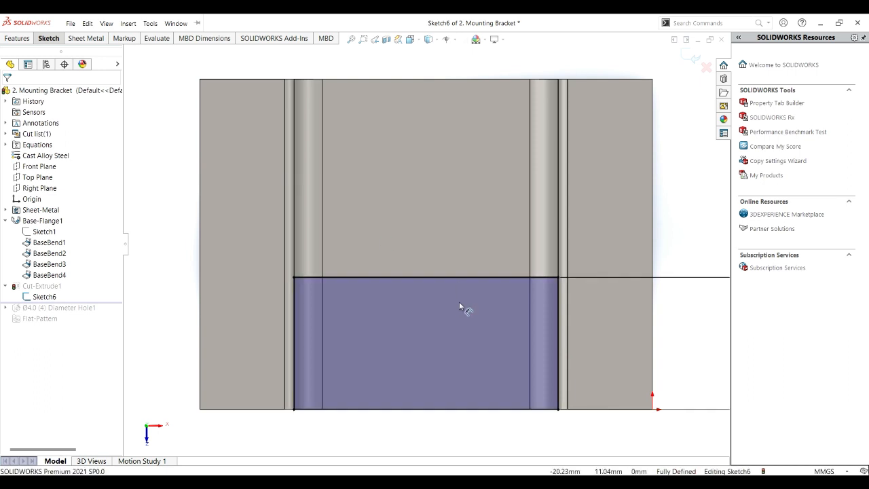
click(433, 278)
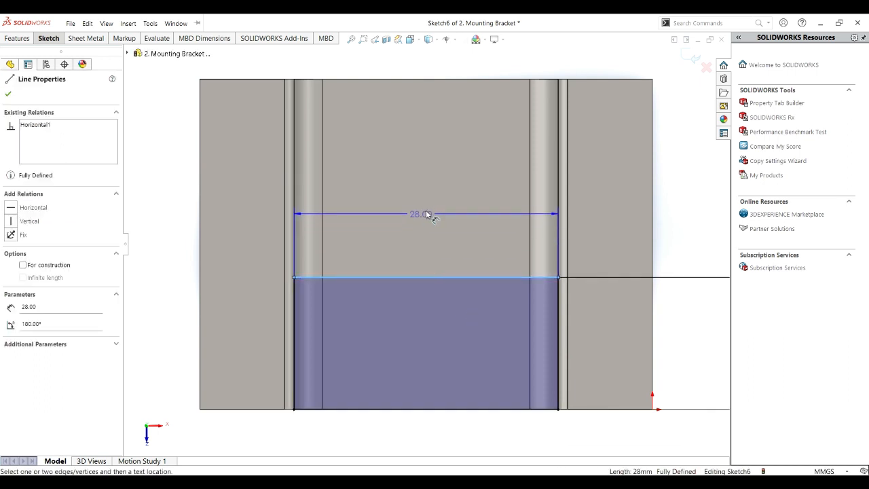
click(437, 211)
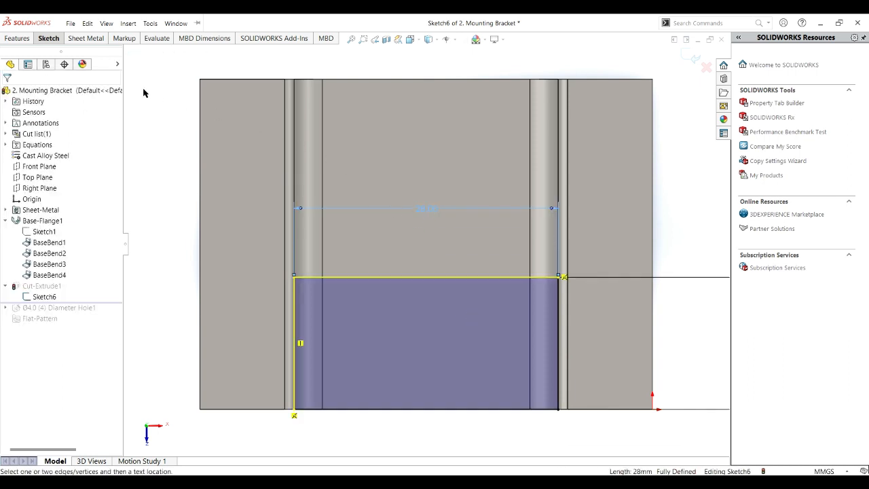
key(Escape)
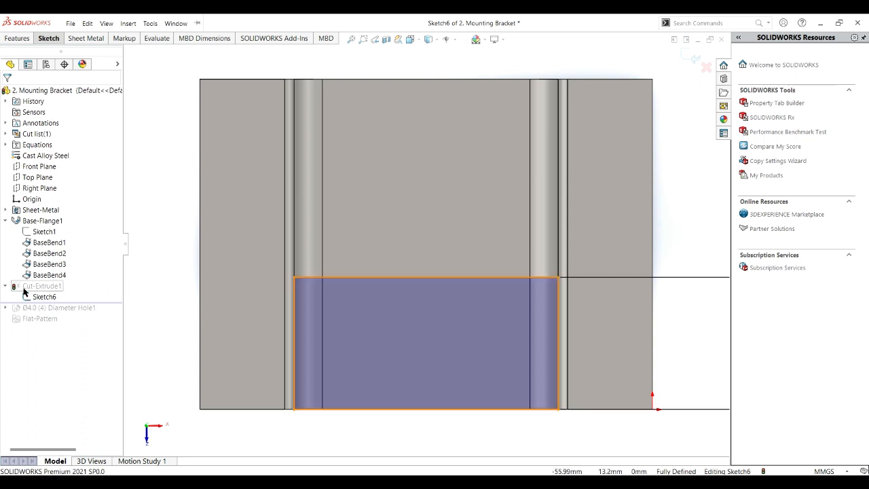
click(54, 41)
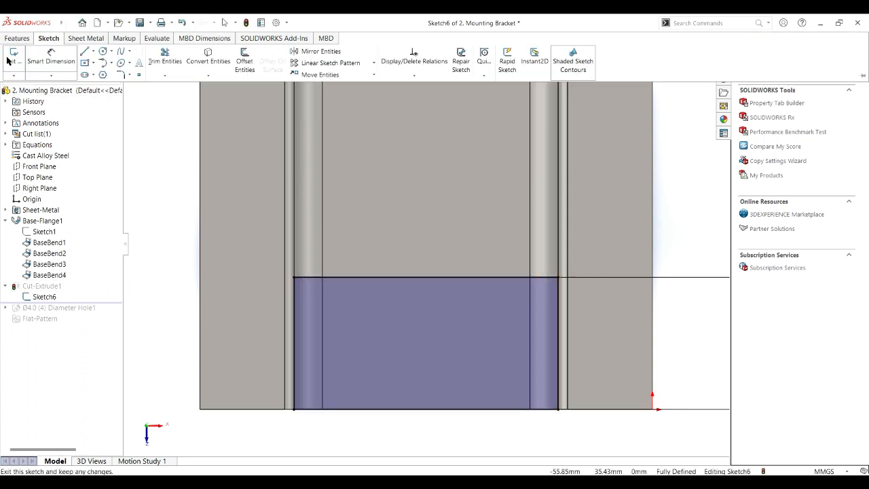
click(13, 58)
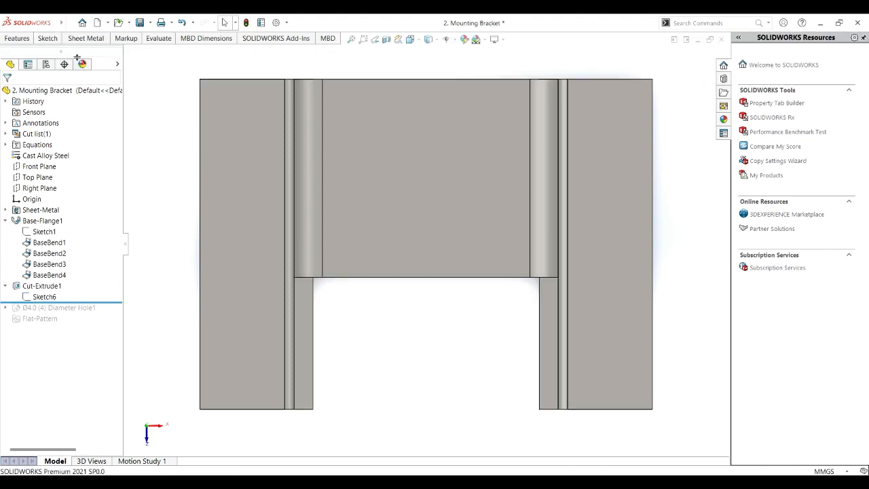
- Open the cut-extrude's definition, examine its direction and depth in the Right view, and close the definition
click(57, 285)
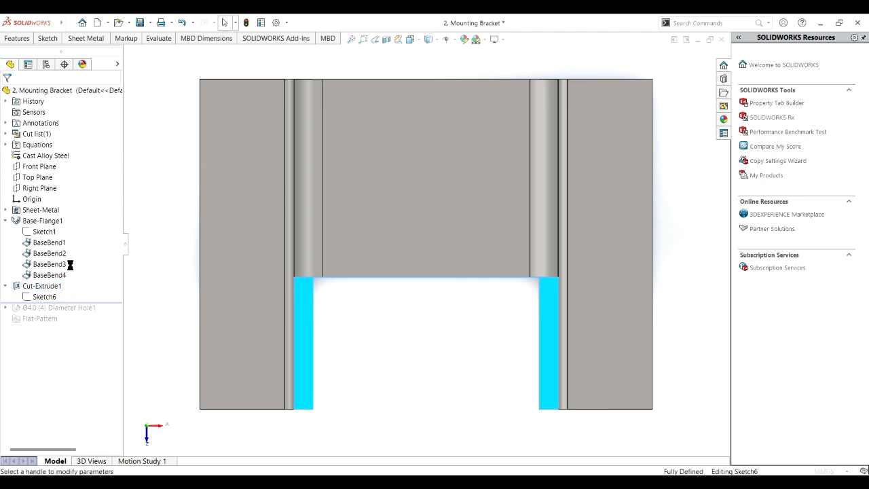
click(68, 263)
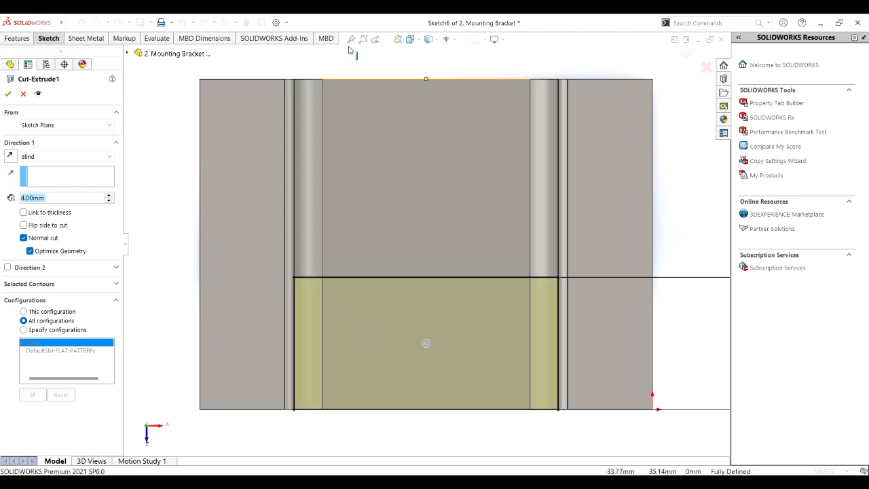
click(415, 40)
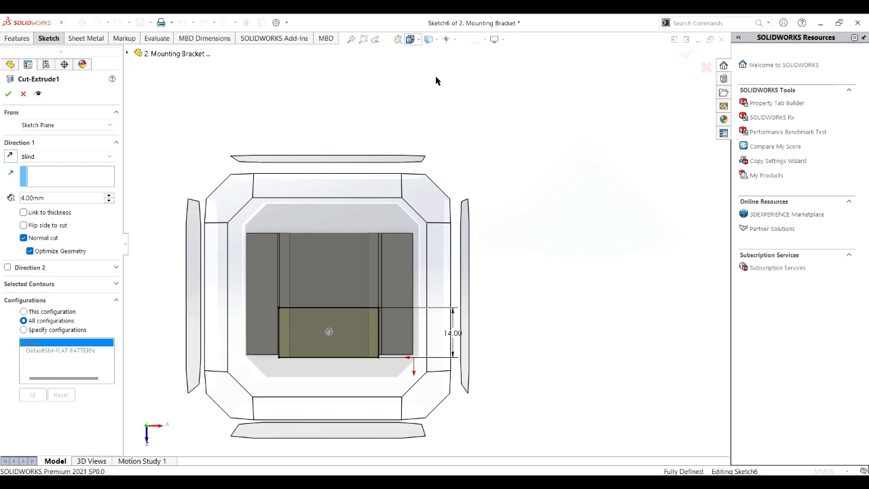
key(ctrl+4)
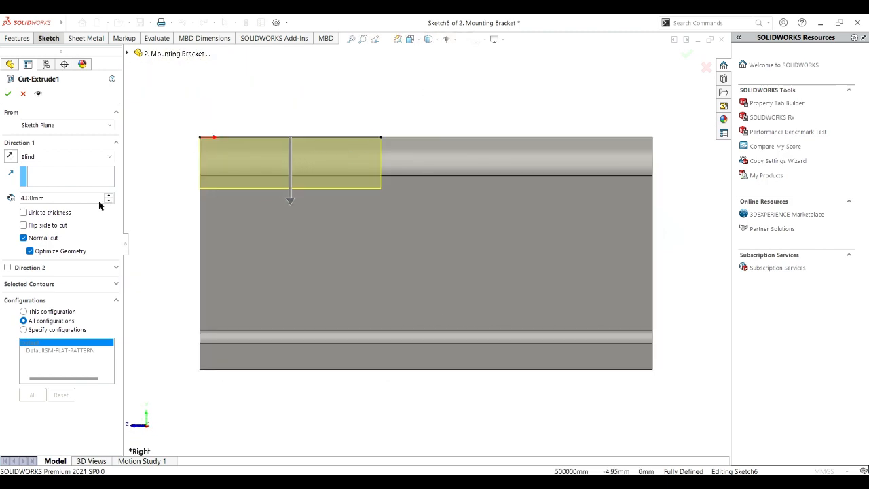
click(7, 94)
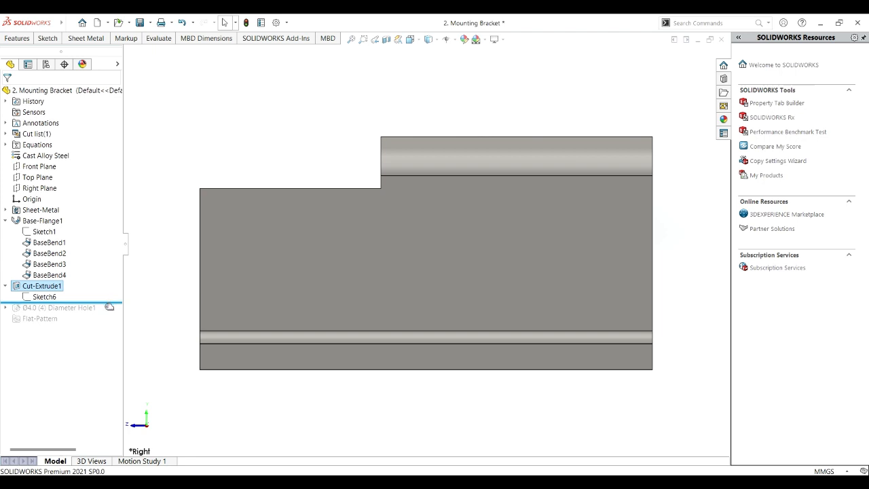
- Roll the bracket's history forward past the 4 mm diameter hole feature and show the part in the Top view
drag(109, 306, 111, 315)
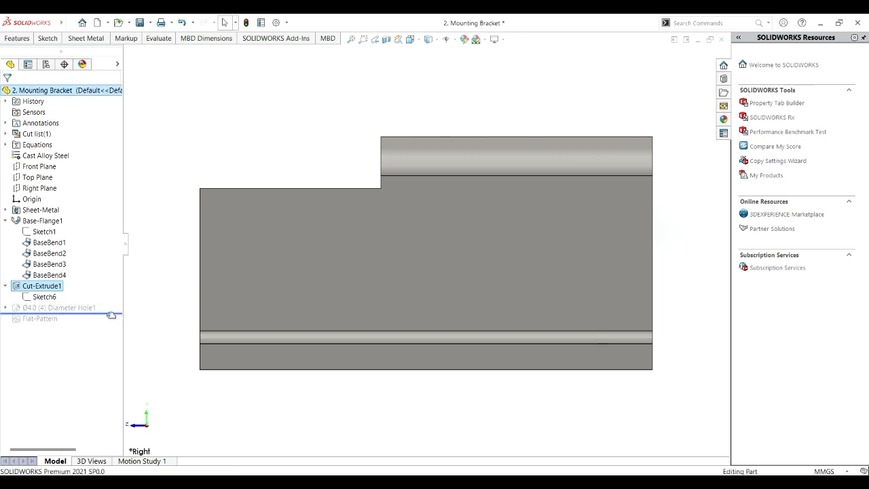
click(417, 40)
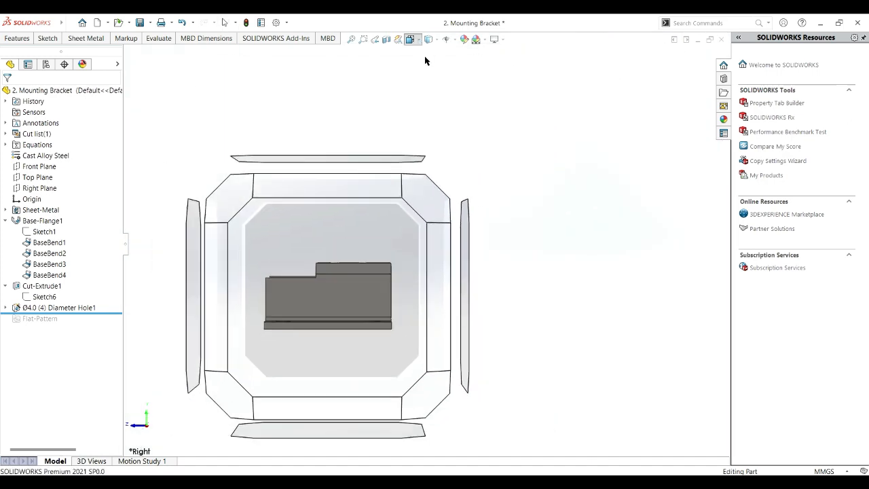
click(423, 64)
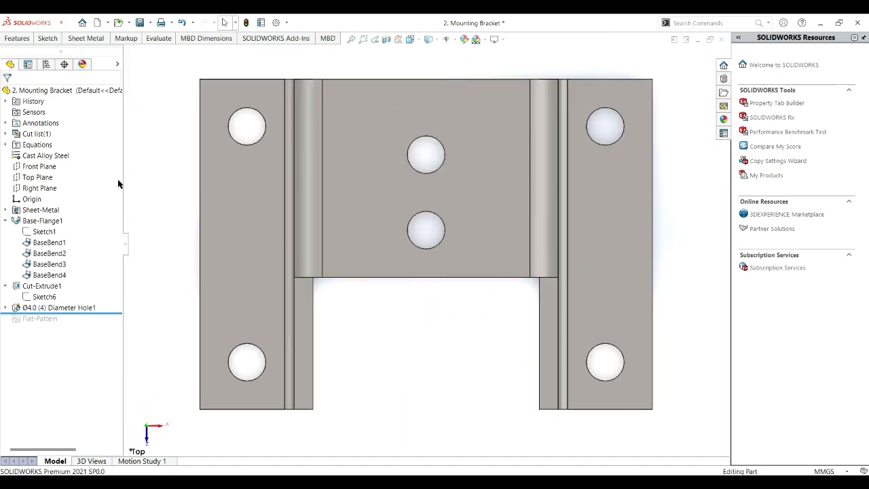
- Review the hole feature's positions, hole type, standard, size and end condition, then close its definition
click(82, 306)
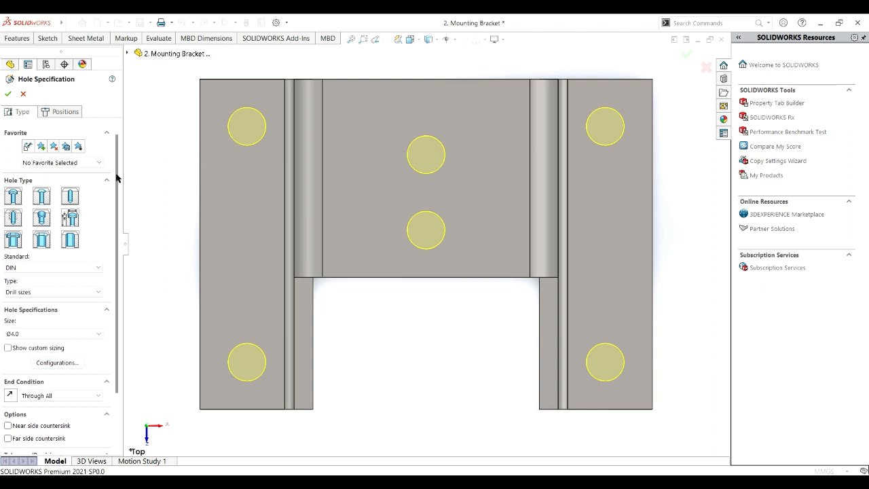
click(66, 112)
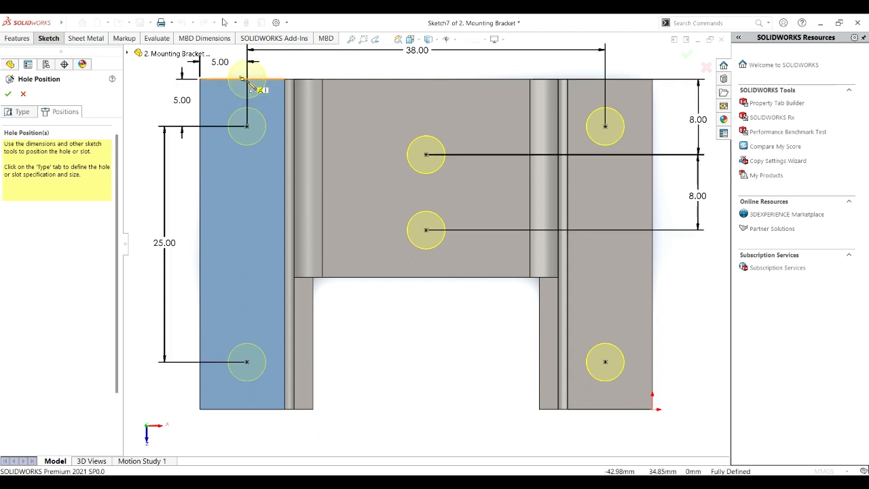
click(21, 112)
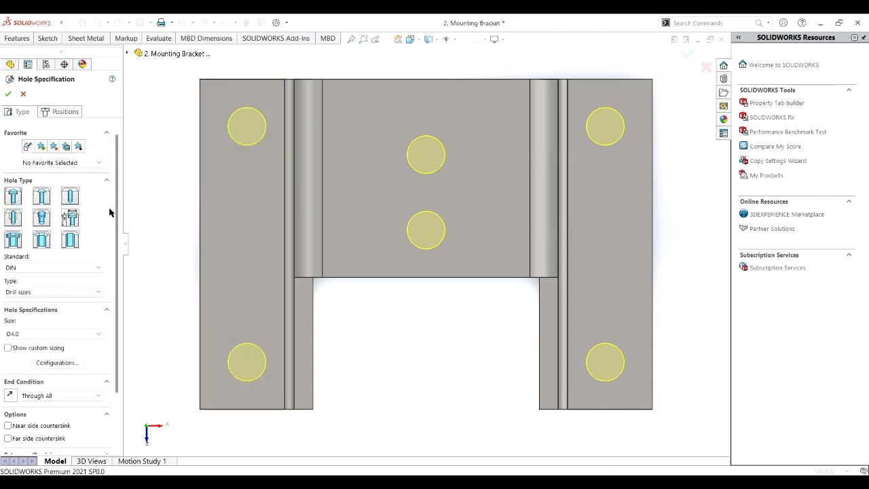
drag(116, 214, 116, 253)
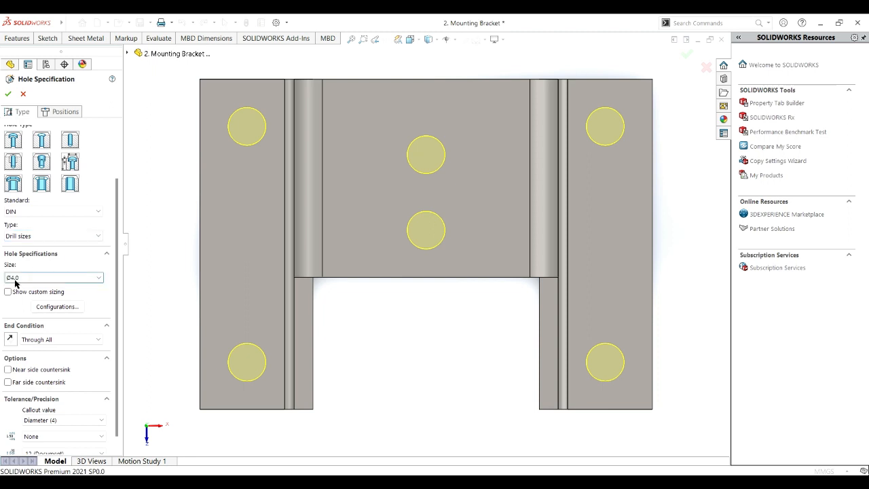
drag(116, 311, 117, 322)
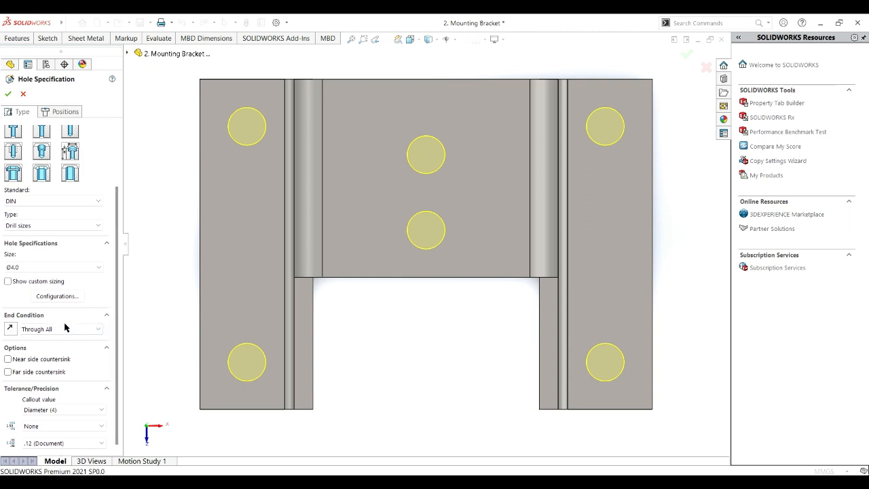
drag(116, 322, 114, 296)
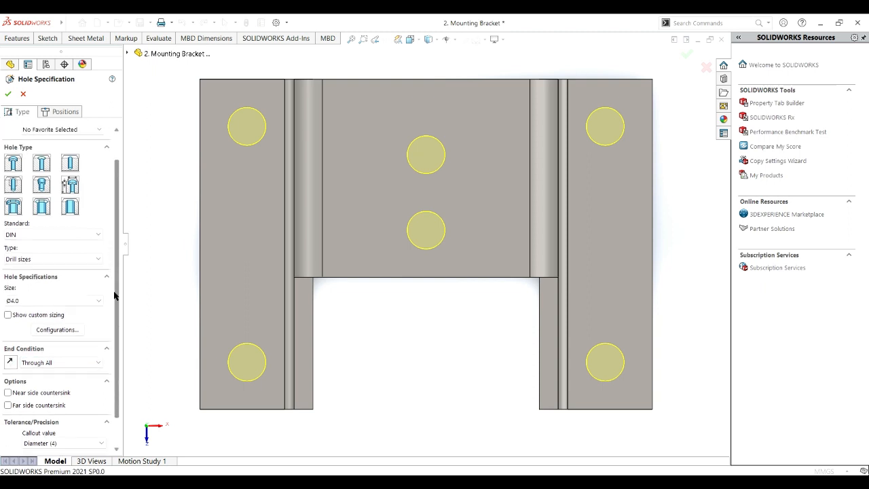
click(9, 94)
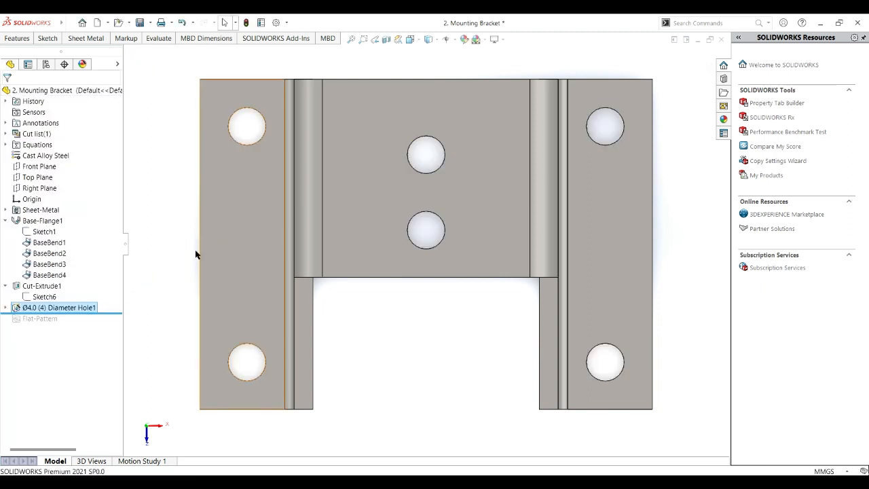
- Examine the complete mounting bracket with its holes in the isometric view
key(ctrl+7)
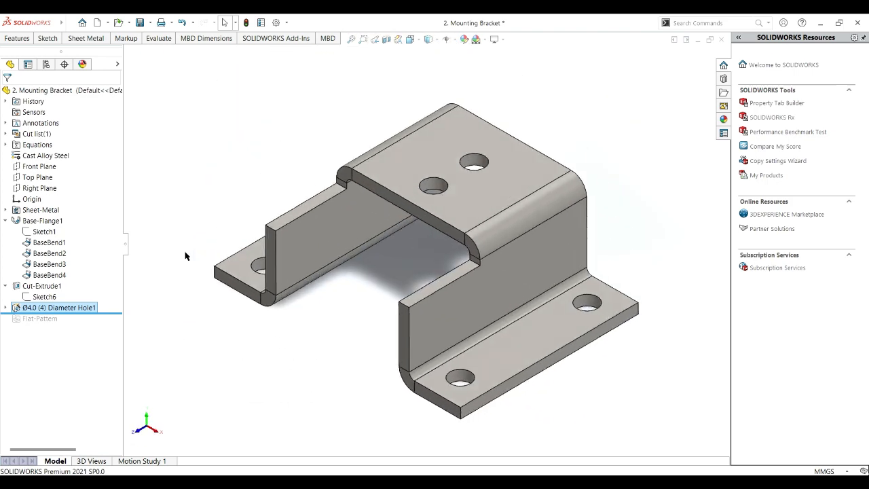
mouse_move(344, 349)
middle_down()
mouse_move(388, 373)
mouse_move(357, 427)
mouse_move(413, 326)
mouse_move(416, 267)
mouse_move(337, 364)
mouse_move(343, 350)
middle_up()
key(ctrl+7)
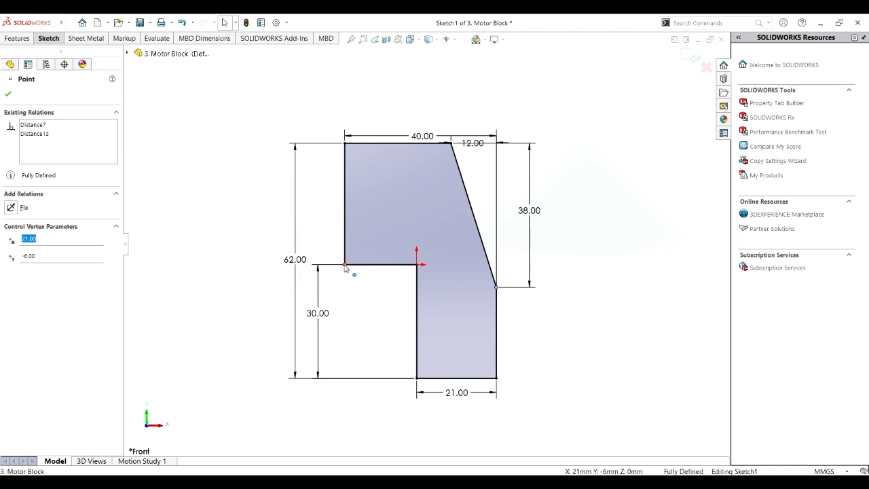
- Inspect the motor block profile's corner points in order, from the upper-left corner around the slanted edge to the lower edge's two ends
click(345, 144)
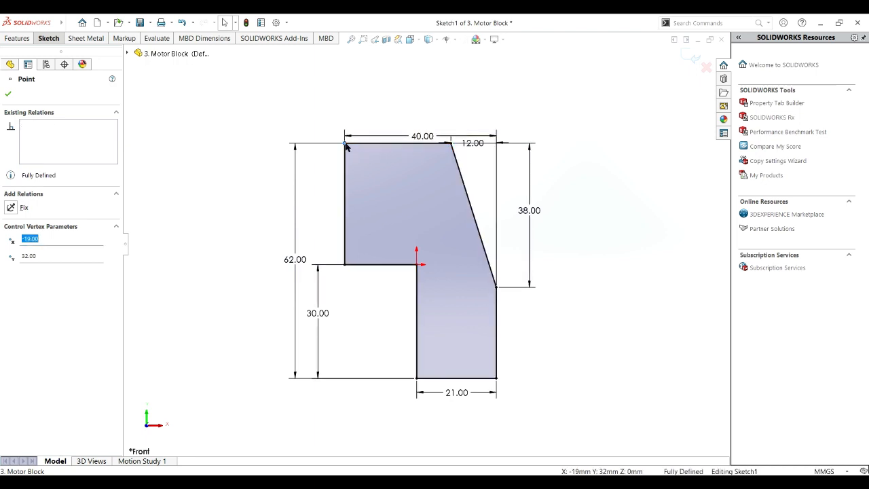
click(451, 144)
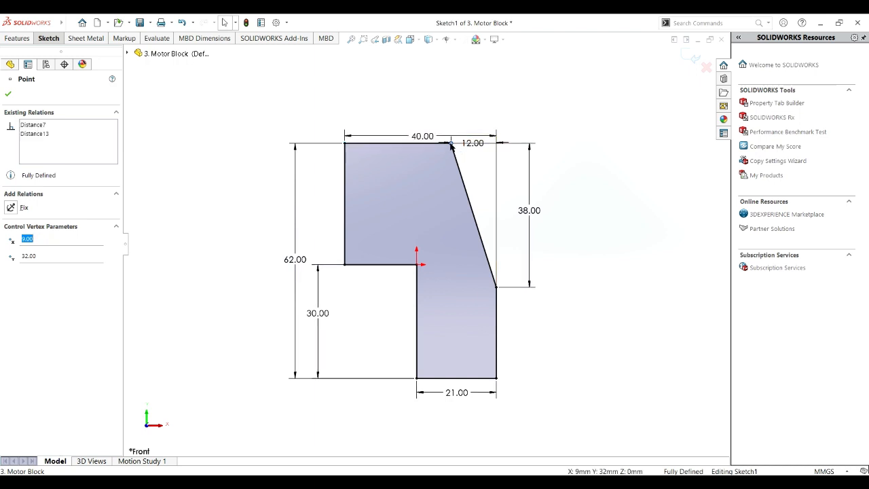
click(495, 287)
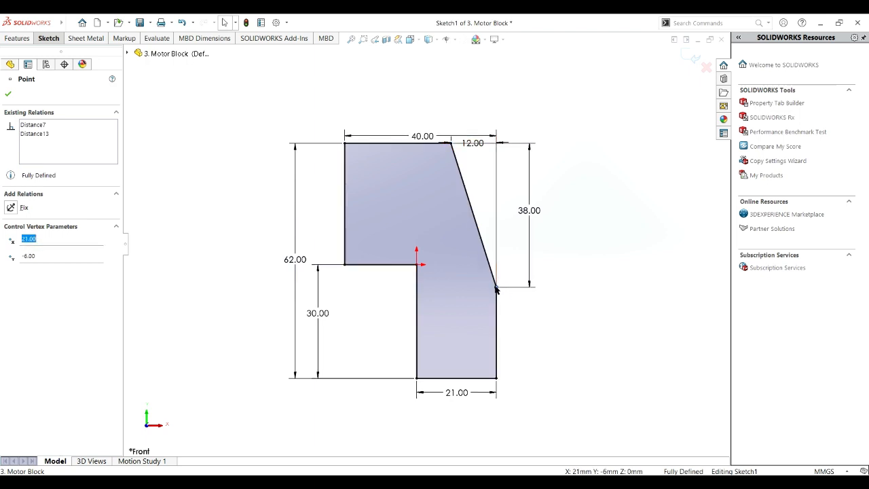
click(496, 378)
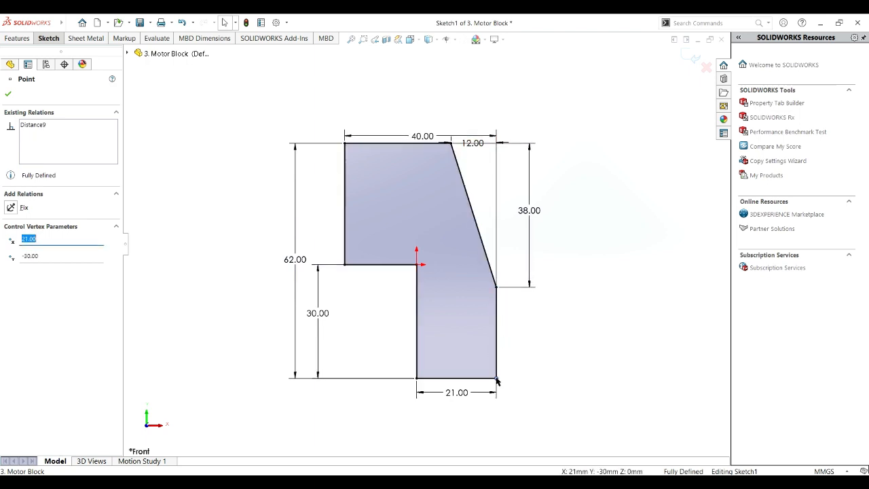
click(416, 378)
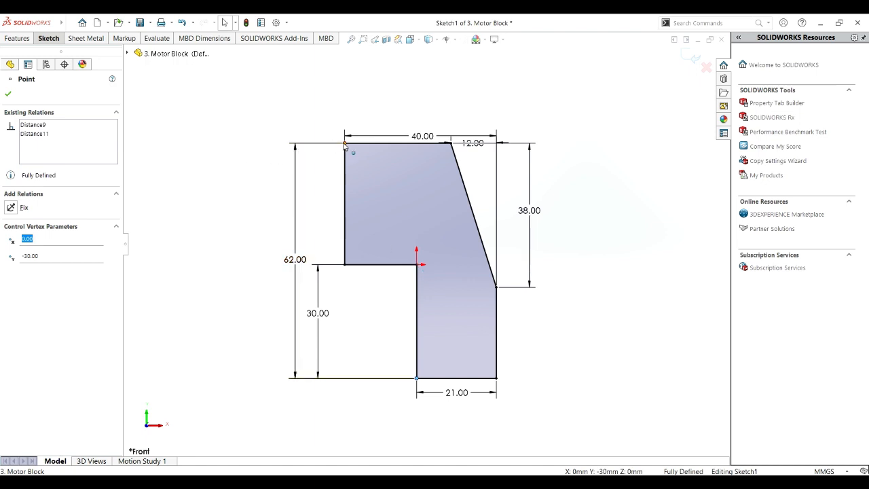
- Inspect the corner points that the motor block profile's overall height and width dimensions refer to, and its inner corner at the origin
click(55, 41)
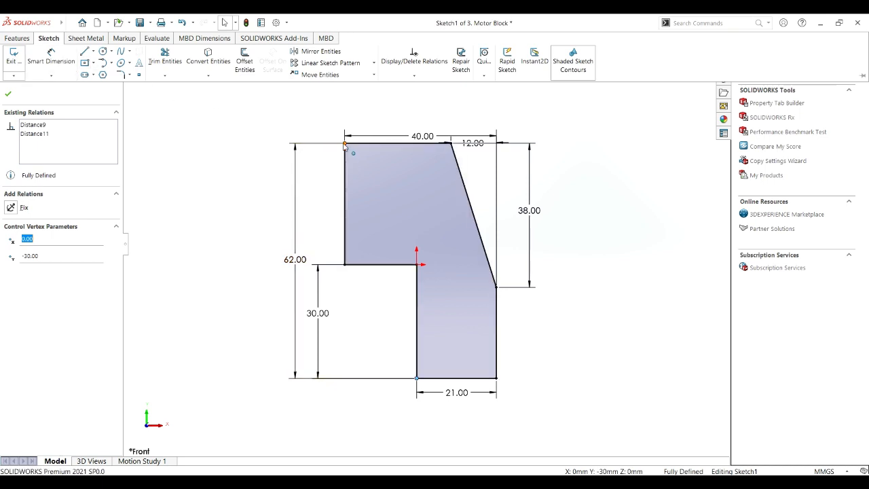
click(417, 379)
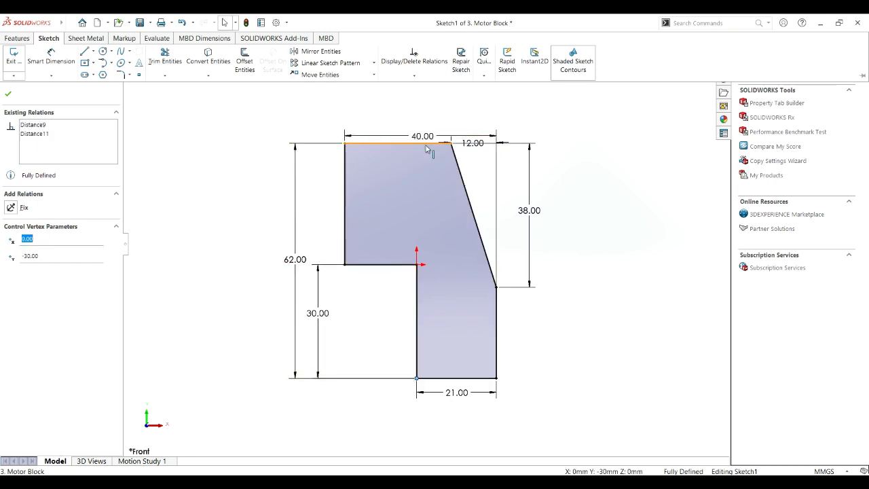
click(346, 145)
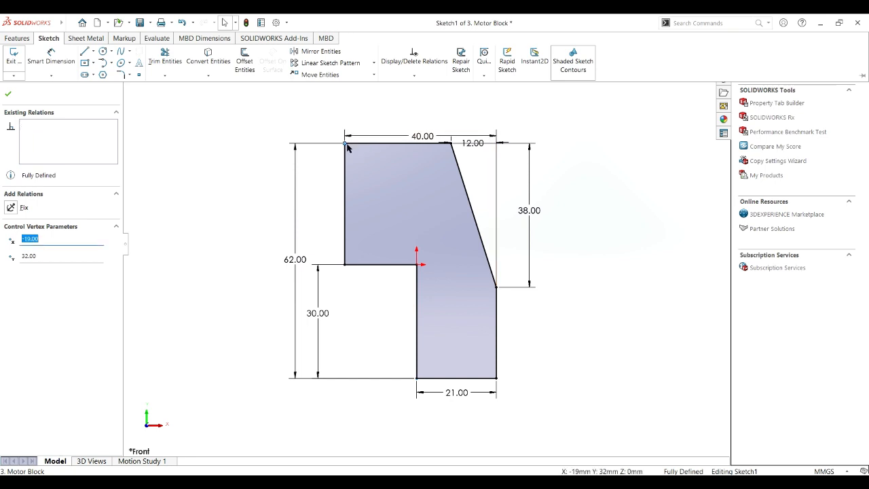
click(496, 378)
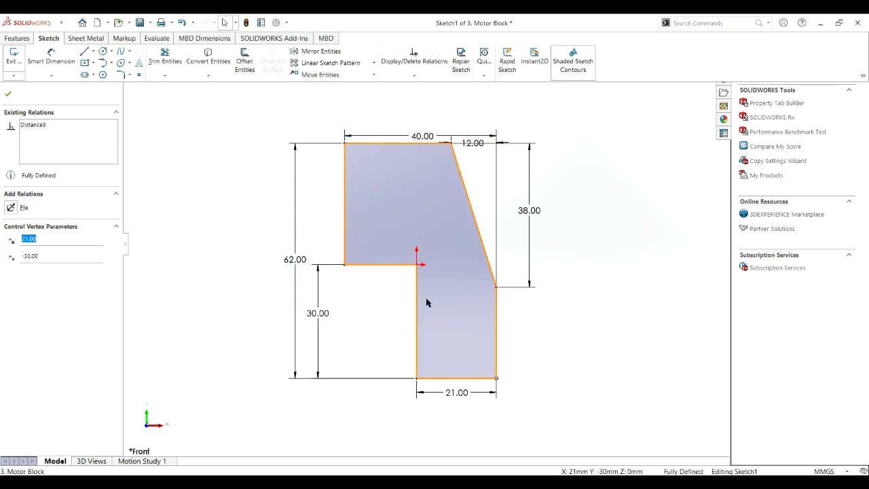
click(416, 264)
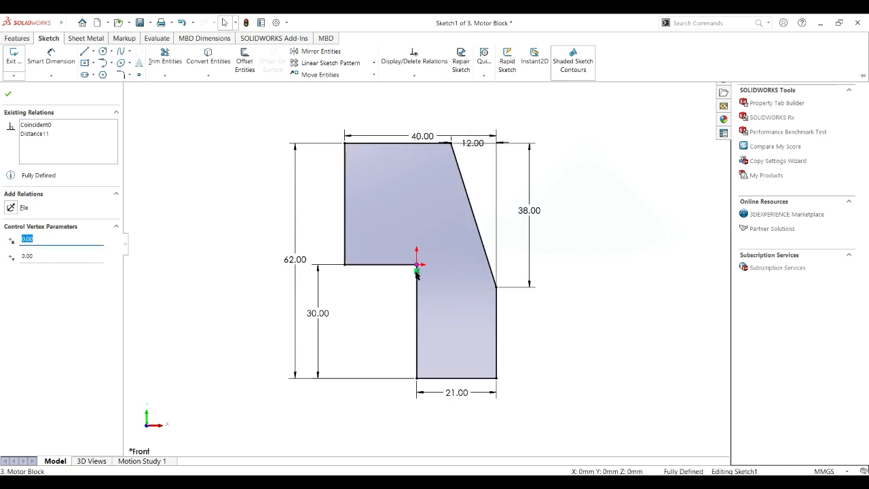
- Inspect the lower corner point of the profile's inner vertical edge, then leave the motor block sketch
click(417, 377)
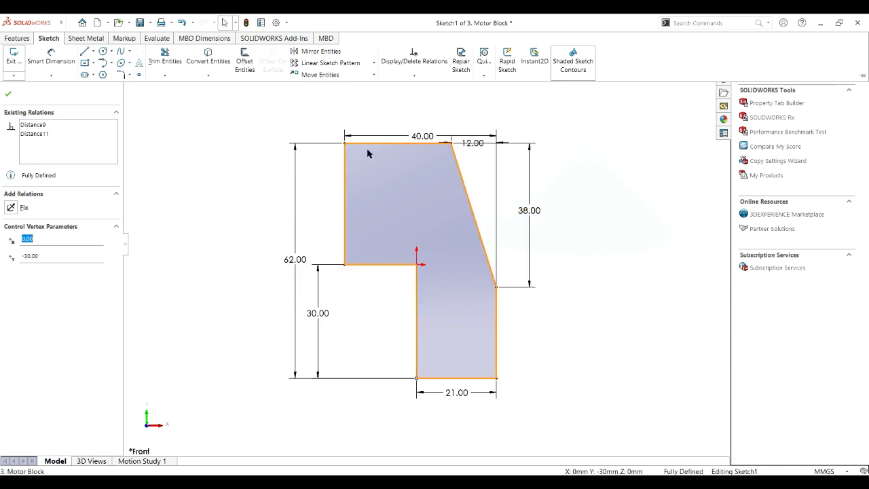
click(9, 94)
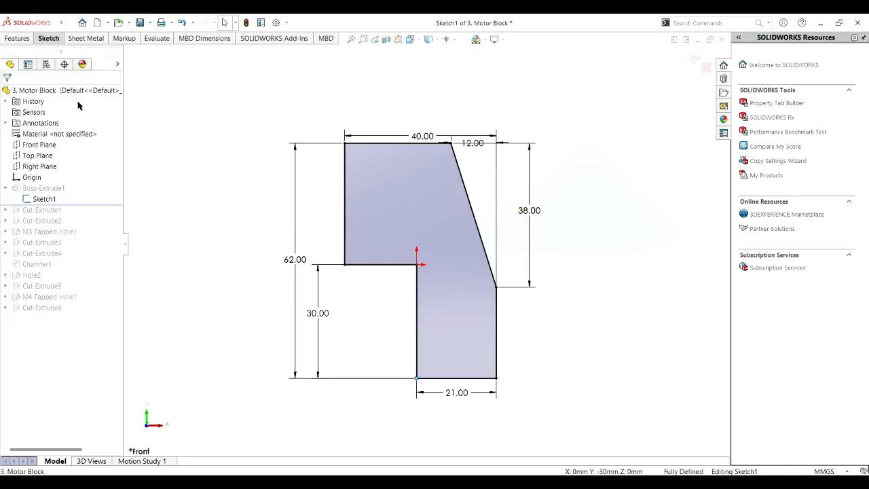
click(185, 28)
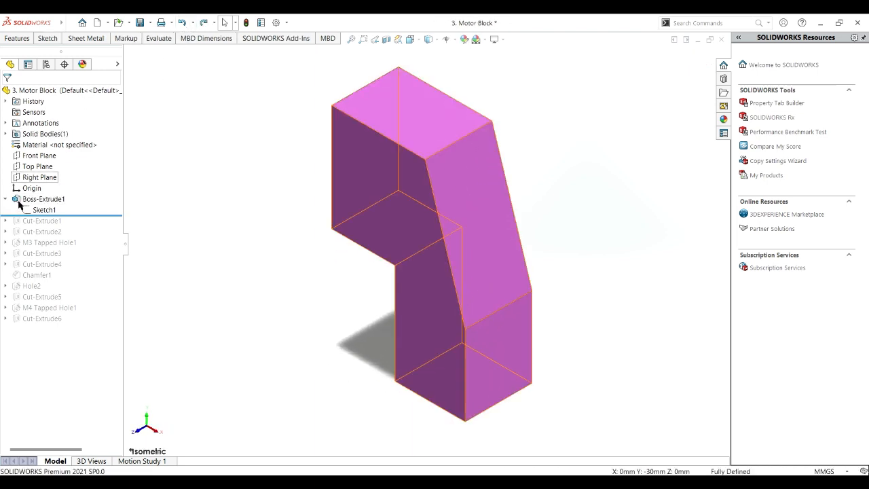
- Review the Boss-Extrude1 definition's start, end condition and depth, then close it
click(37, 200)
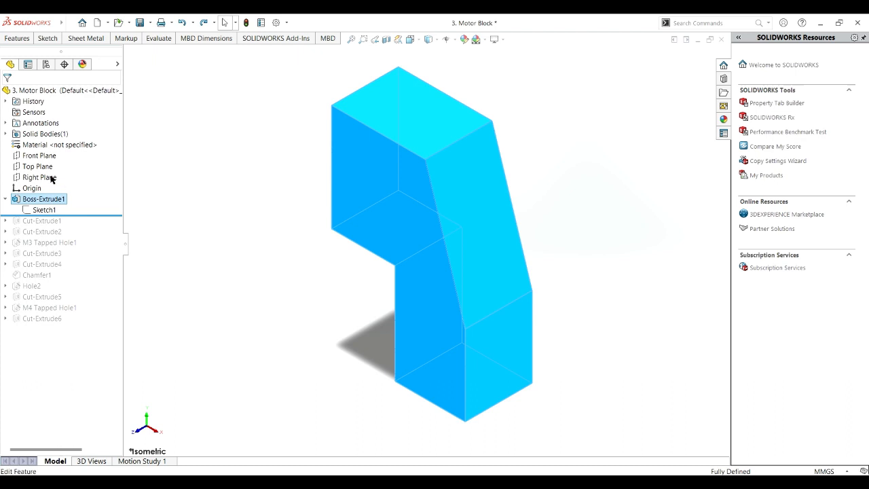
click(48, 177)
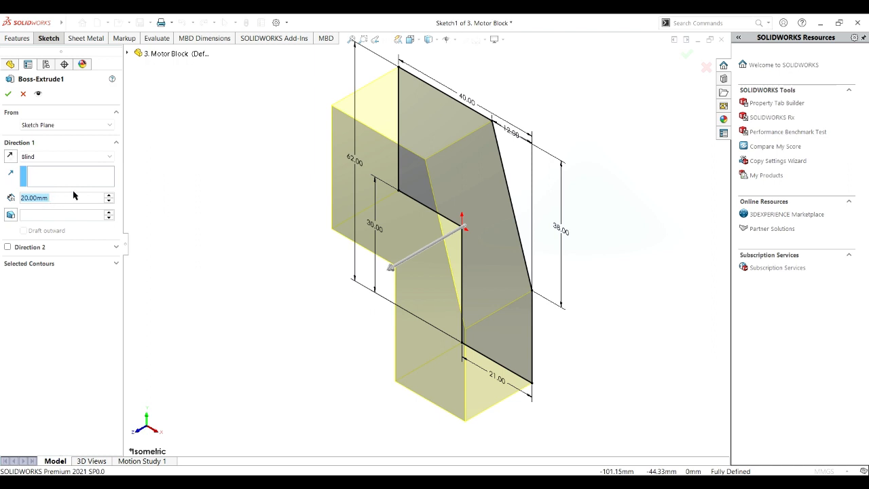
click(8, 95)
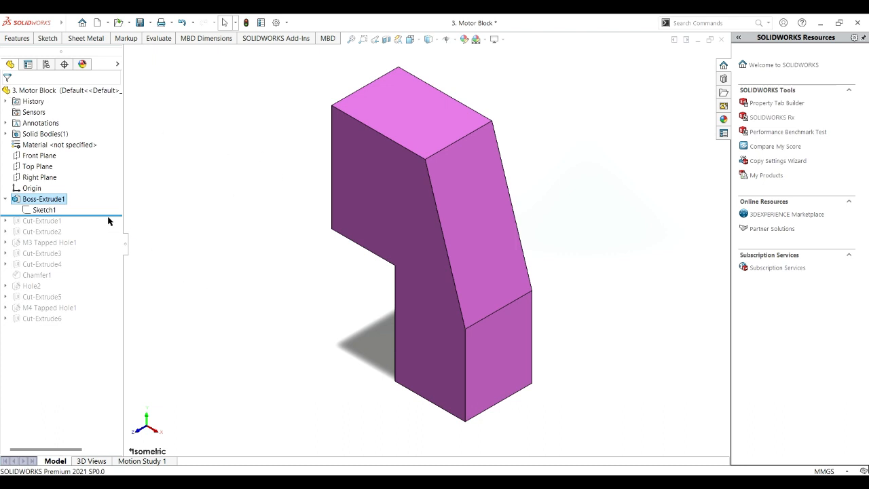
- Roll the history forward to include Cut-Extrude1 and open its sketch for review
mouse_move(108, 215)
mouse_down()
mouse_move(107, 237)
mouse_move(112, 231)
mouse_up()
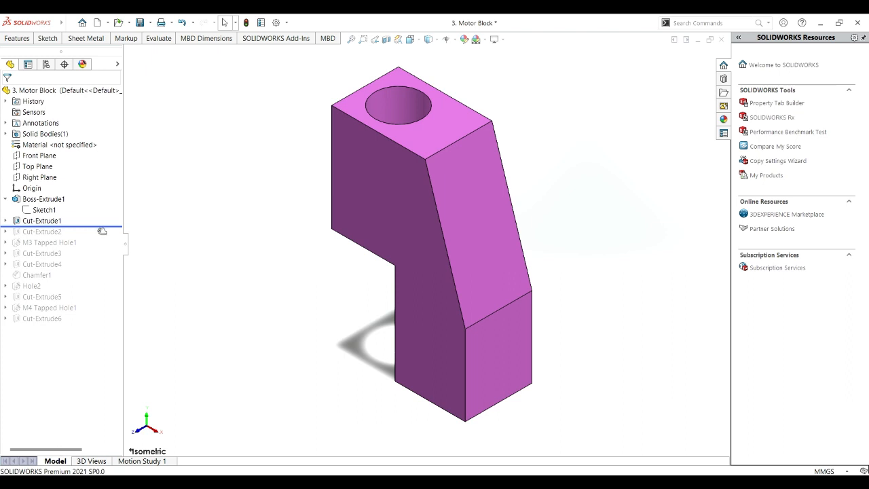
click(6, 222)
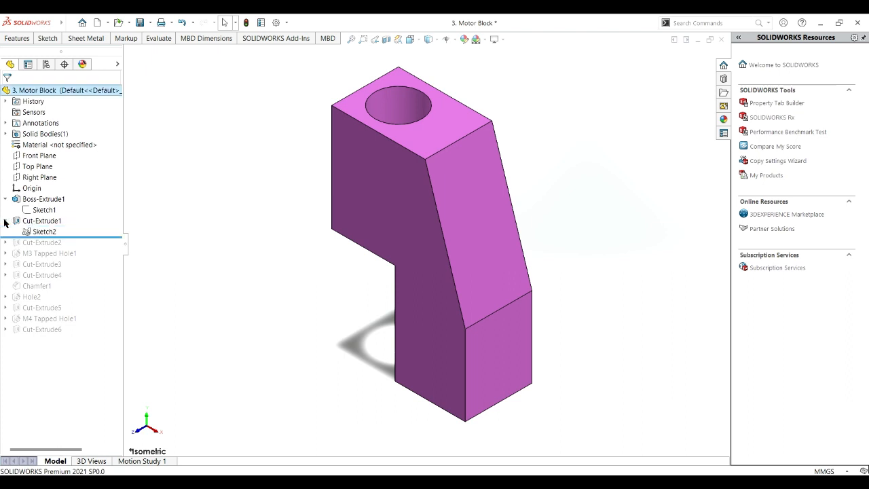
click(40, 233)
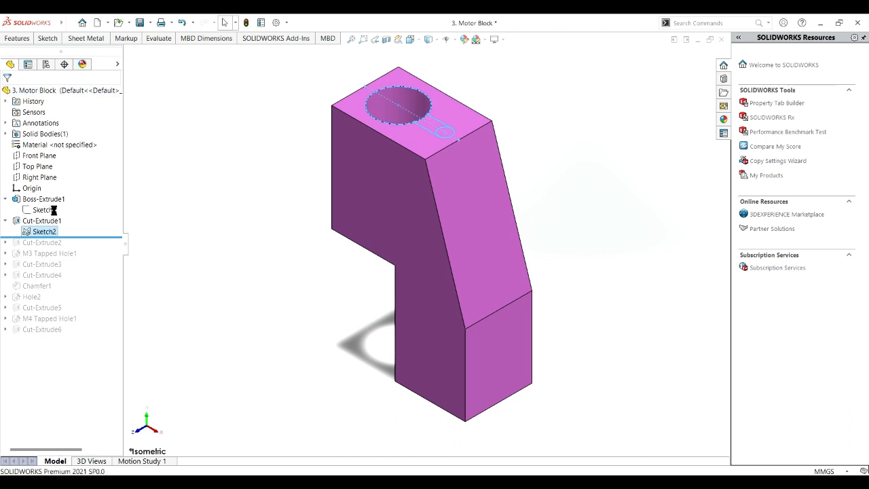
click(53, 209)
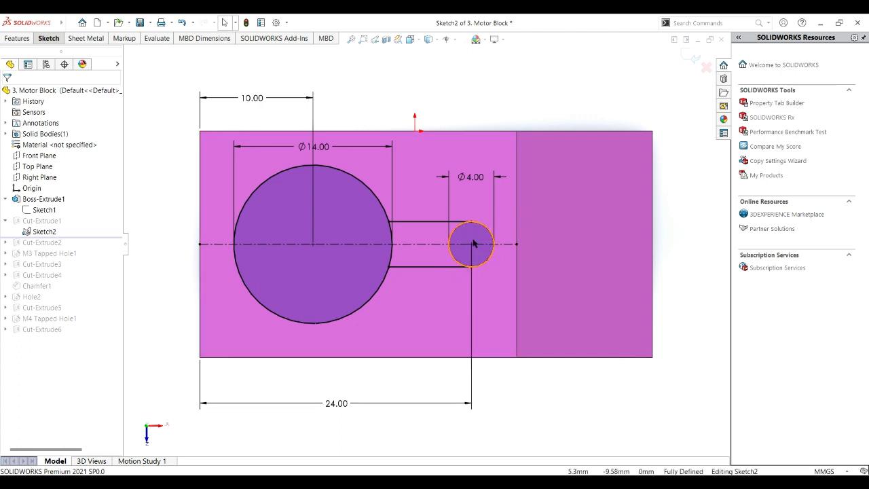
click(47, 39)
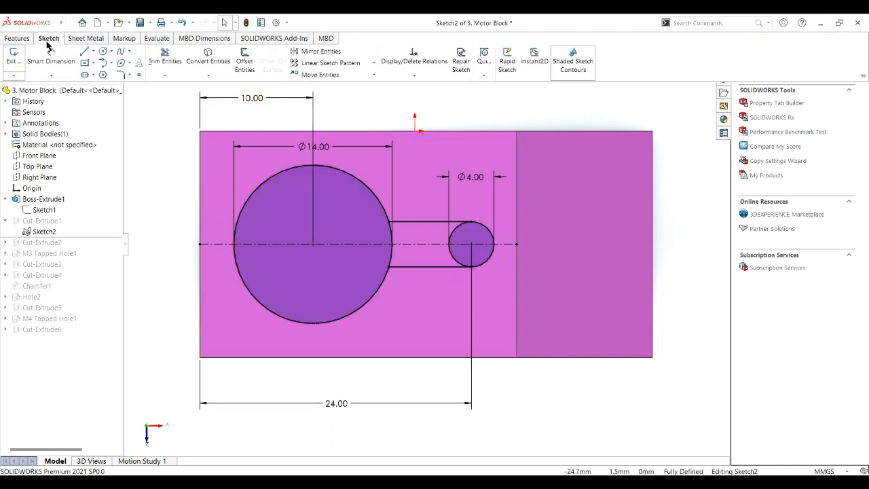
click(101, 72)
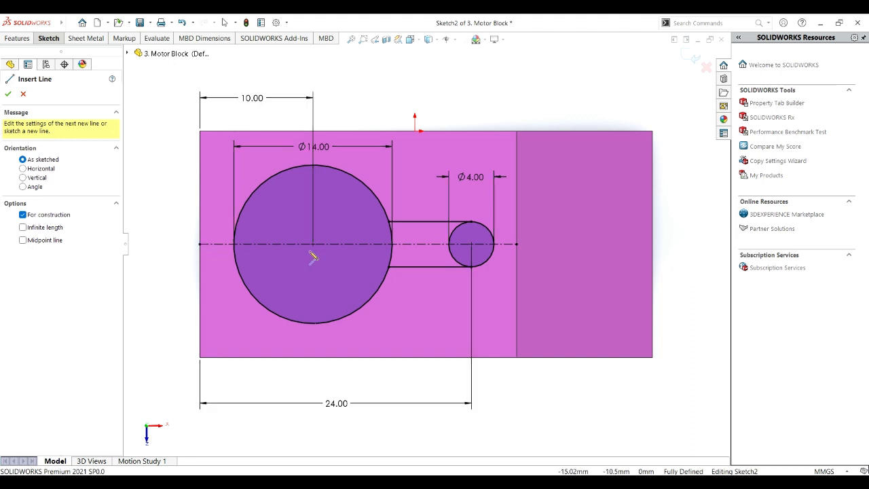
click(24, 94)
- Try to dimension the distance from the centerline's end point on the block's left edge to the block's upper-left corner
click(51, 40)
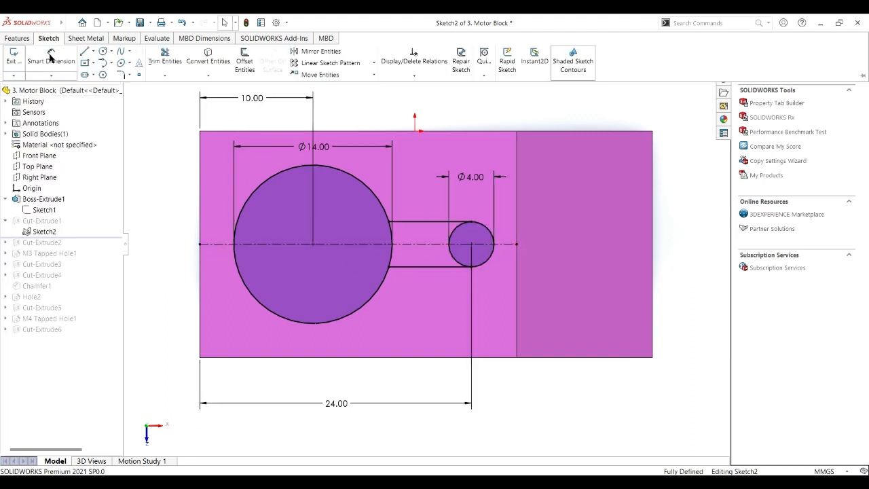
click(50, 57)
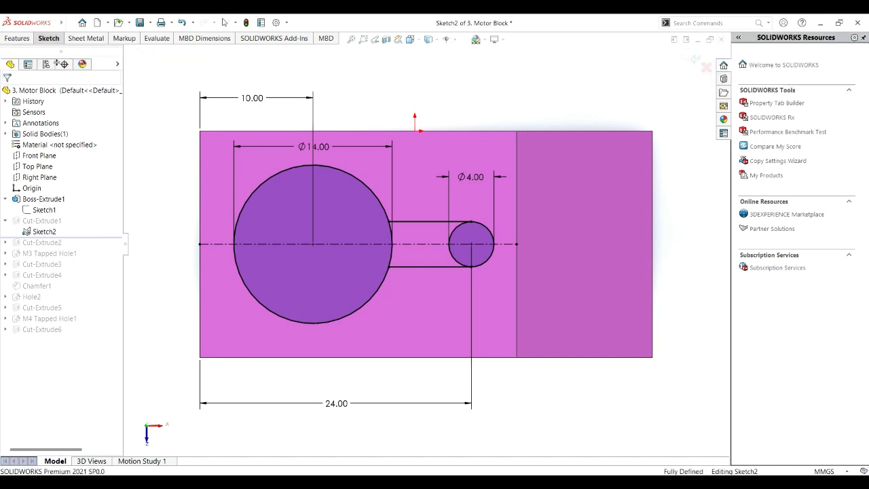
click(203, 245)
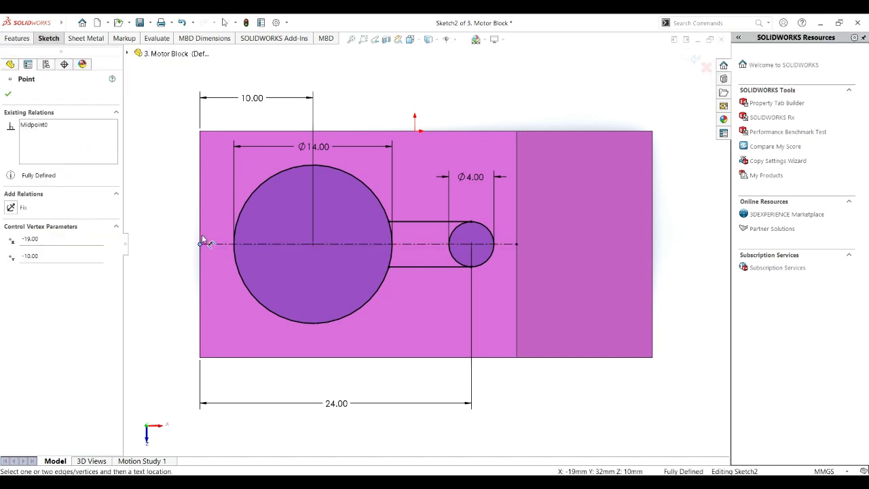
click(200, 246)
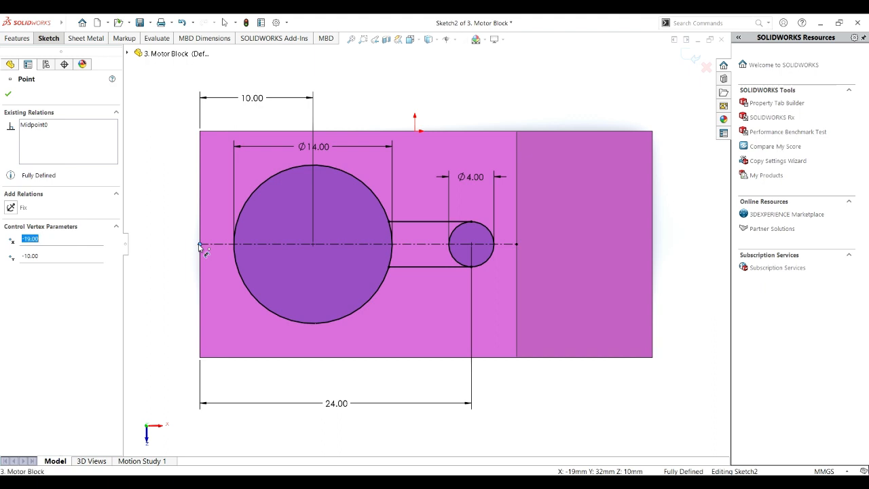
click(200, 246)
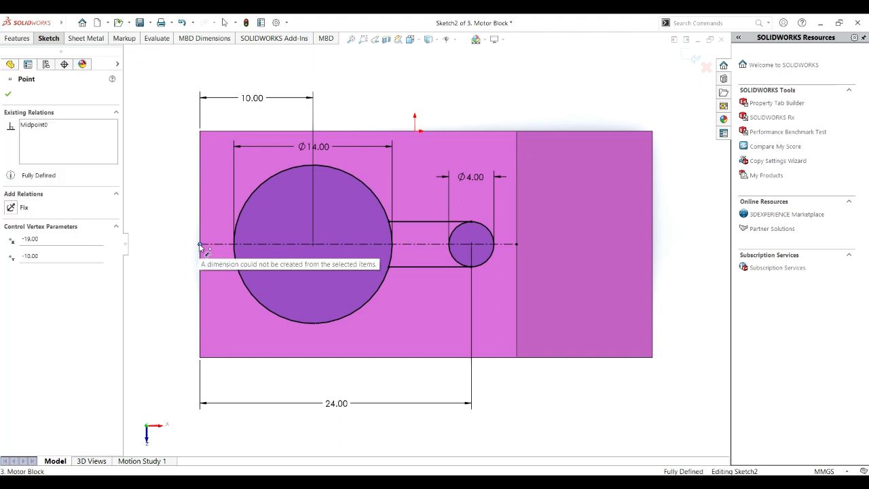
click(49, 39)
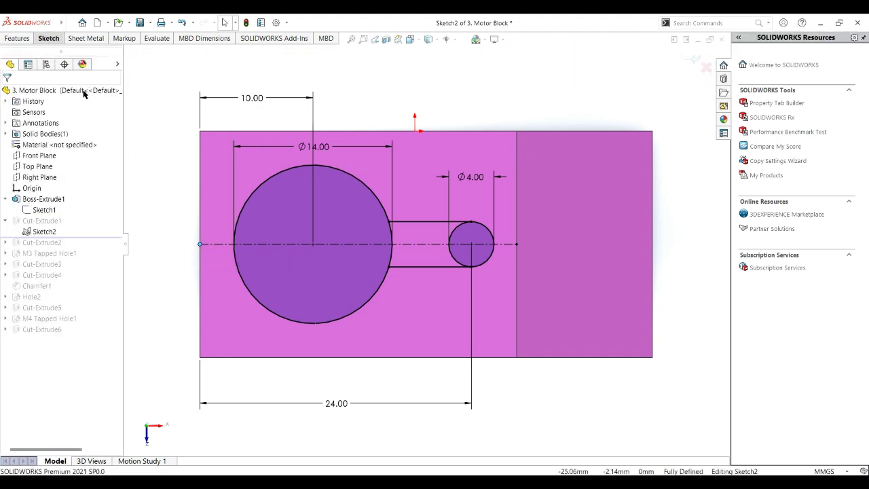
click(49, 39)
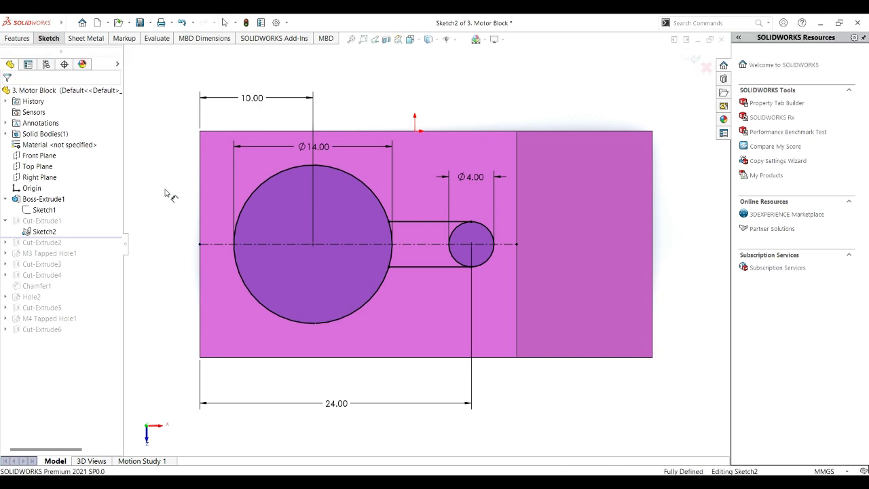
click(200, 245)
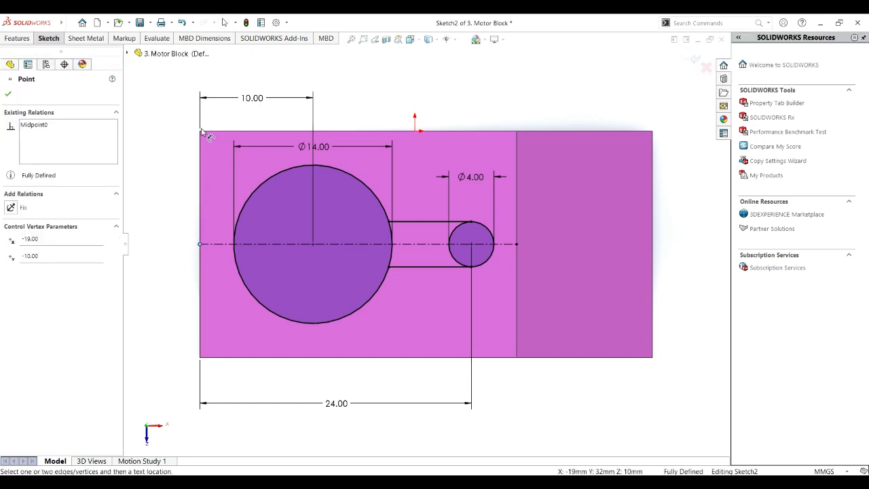
click(200, 131)
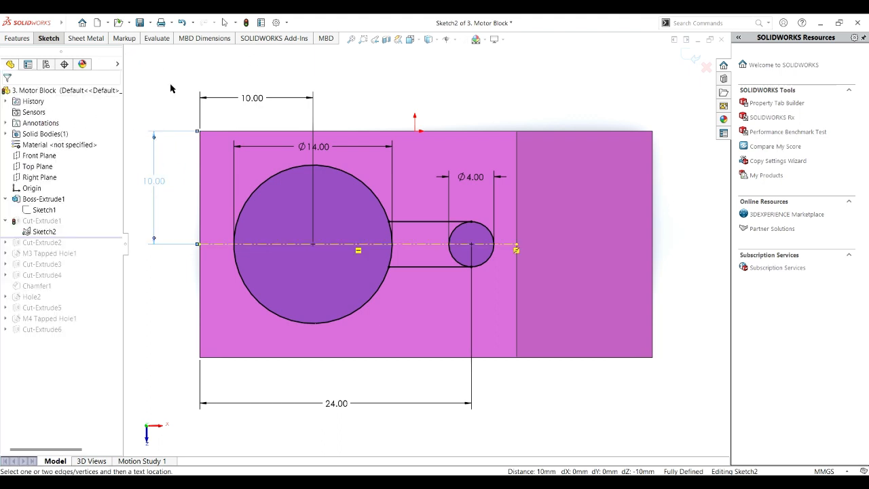
key(Escape)
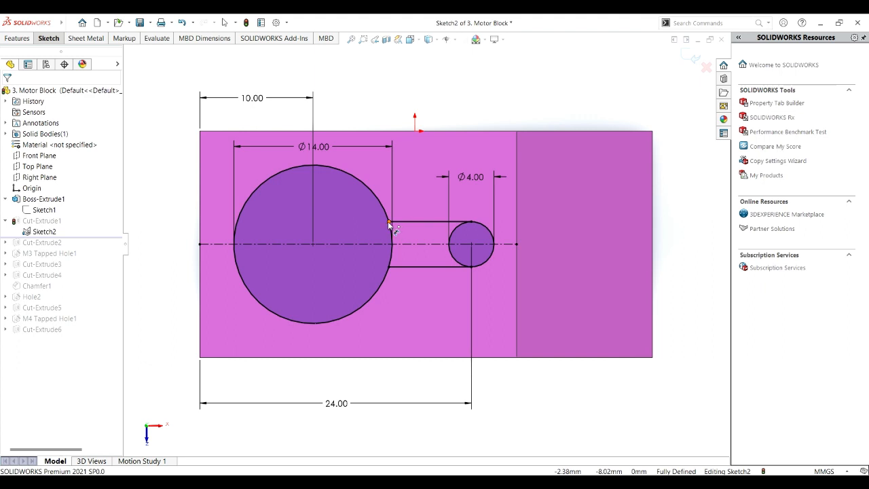
- Inspect the point where the upper slot line meets the 4 mm circle, then undo back out of the sketch
click(472, 221)
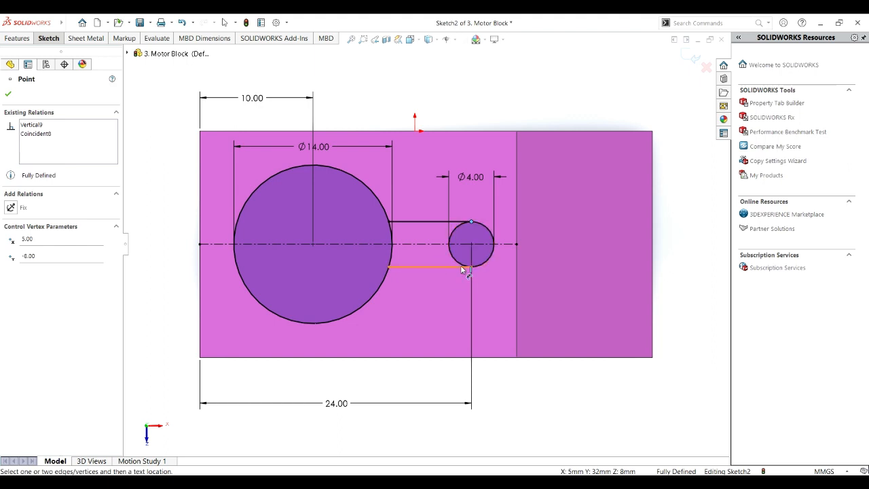
click(6, 96)
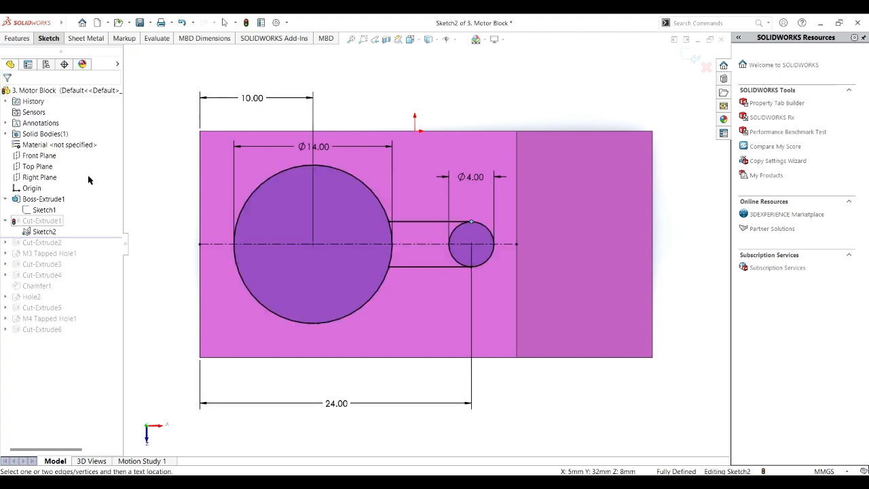
click(182, 25)
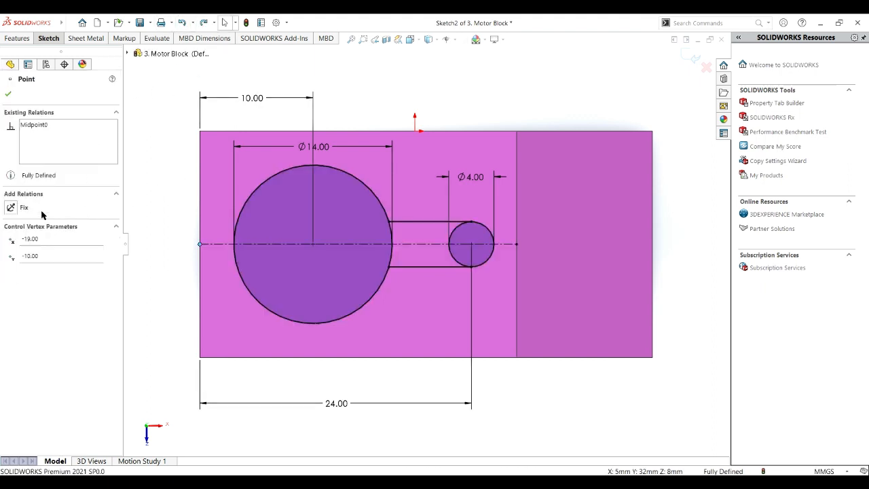
click(10, 97)
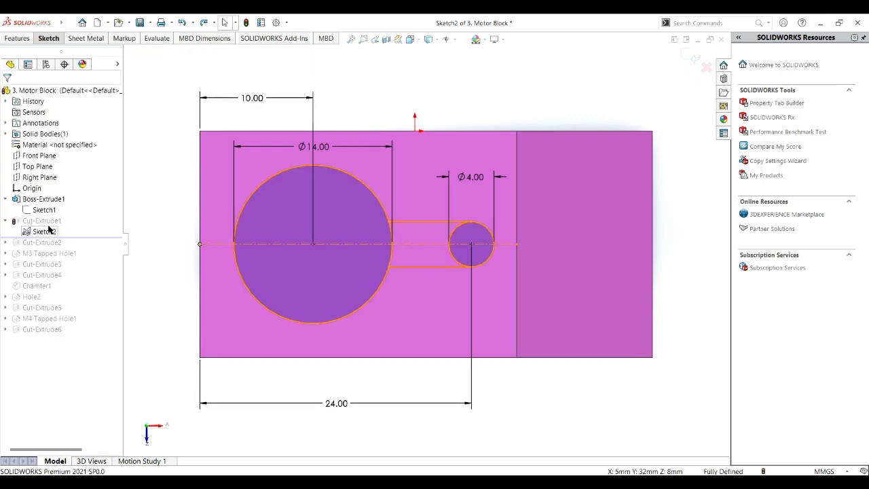
click(184, 24)
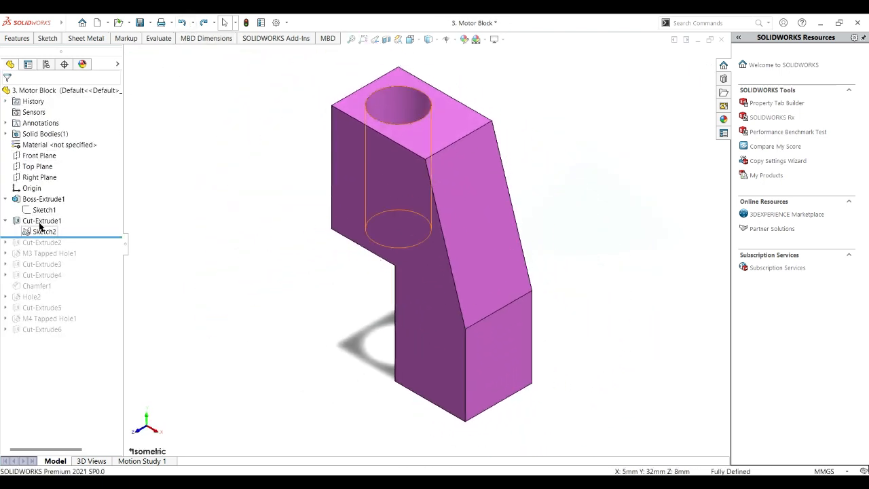
- Review Cut-Extrude1's end condition and selected contours in the top view, then close its definition
click(42, 220)
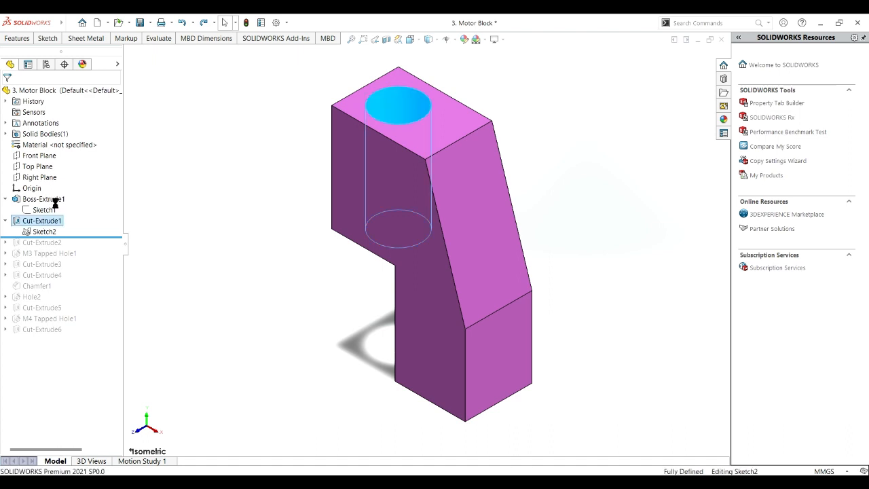
click(52, 199)
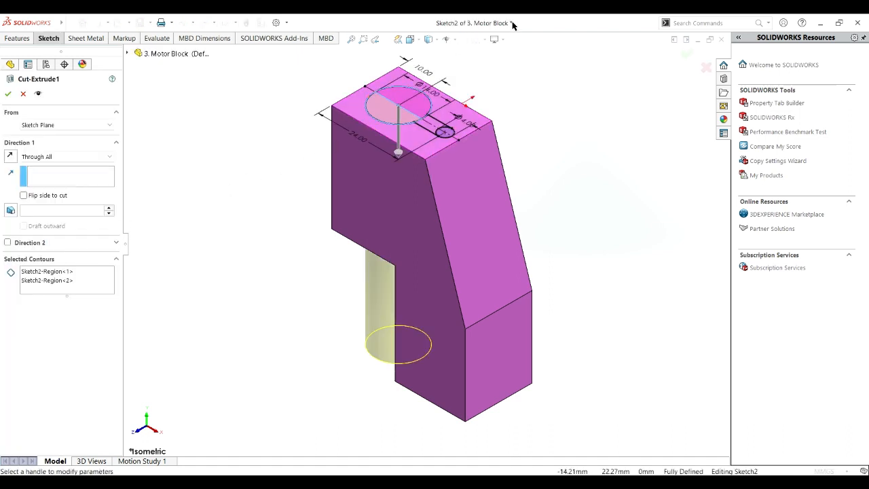
click(416, 39)
key(ctrl+5)
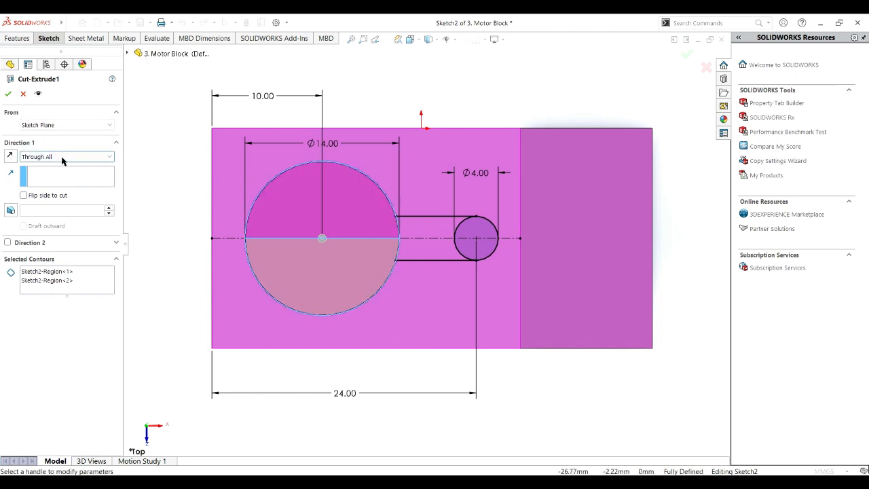
click(7, 93)
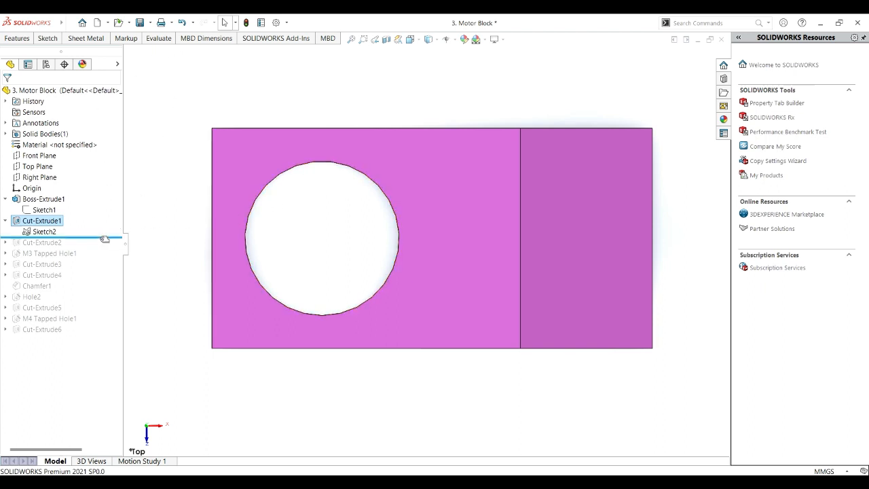
- Roll the history forward to include Cut-Extrude2, review its shared Sketch2, and back out of the sketch
drag(104, 240, 102, 251)
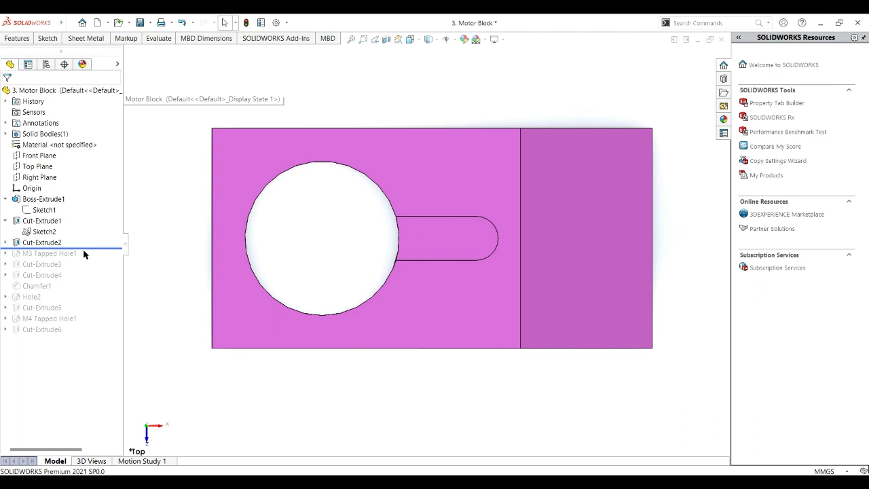
click(5, 242)
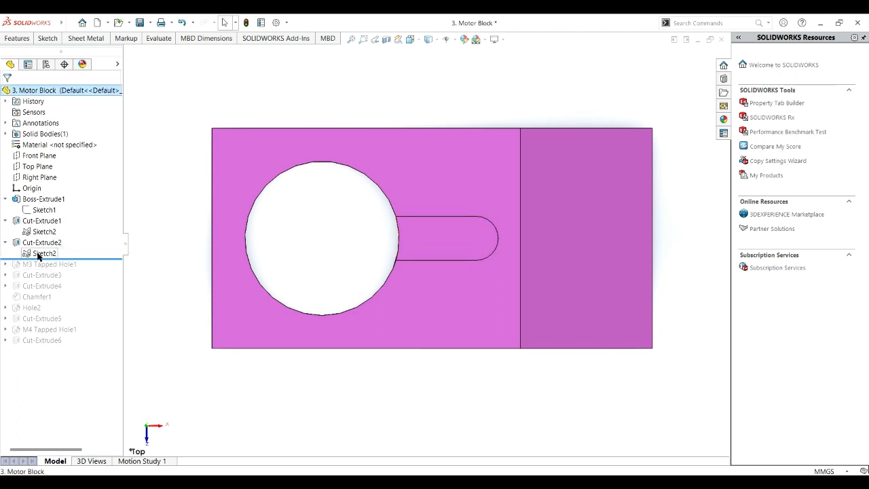
click(39, 255)
click(54, 232)
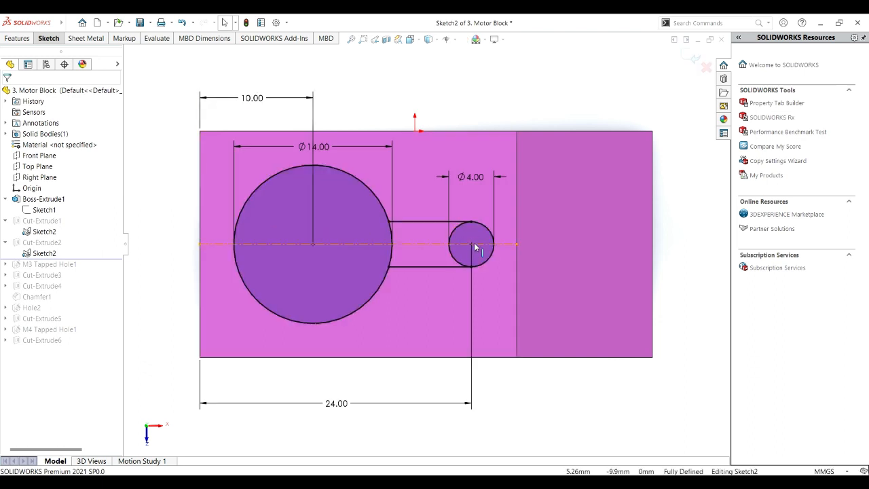
click(184, 23)
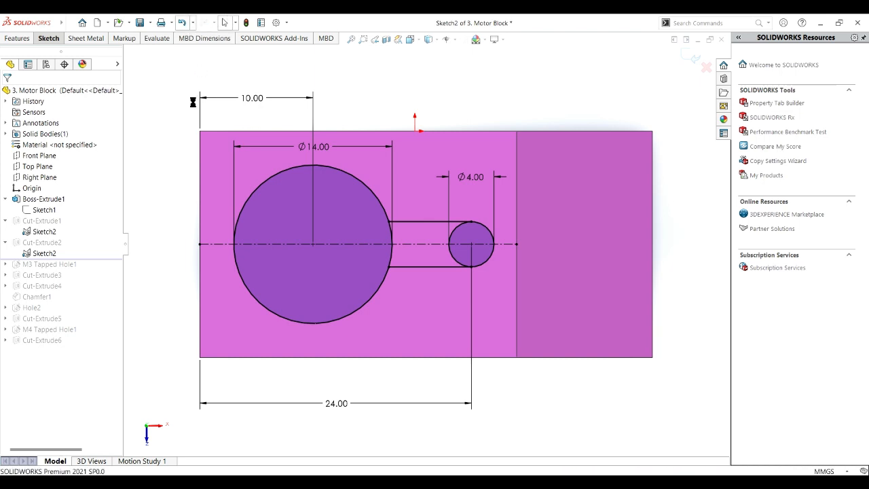
- Review Cut-Extrude2's end condition, depth and selected contours, then close its definition
click(52, 242)
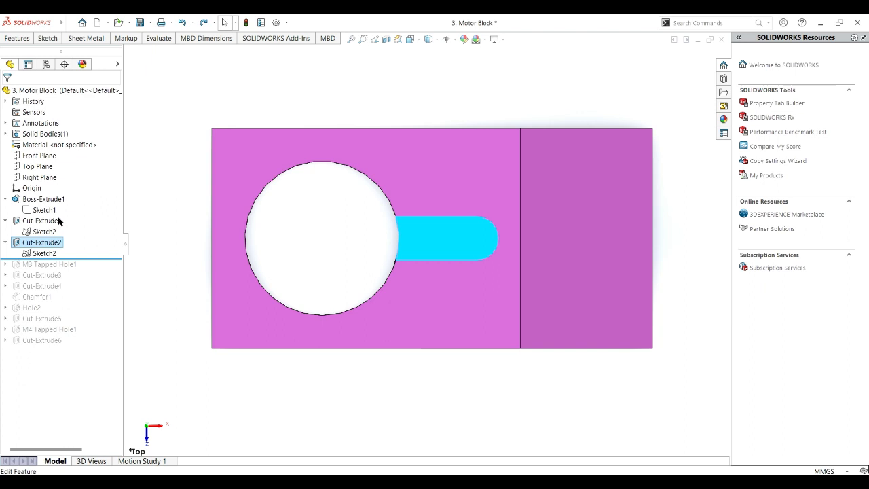
click(70, 222)
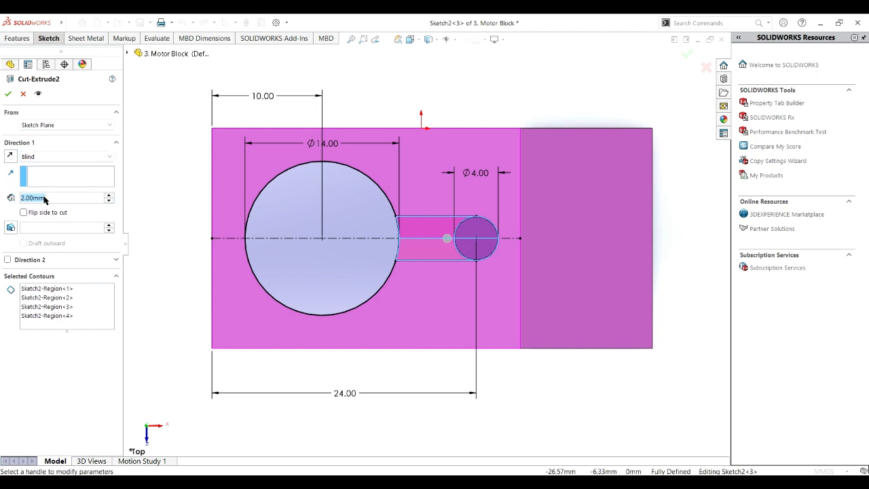
click(8, 93)
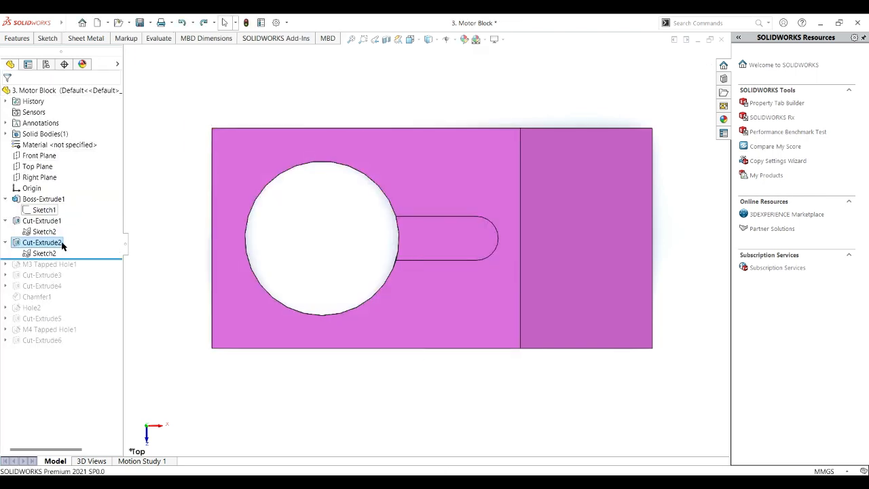
- Roll the history forward to include M3 Tapped Hole1, then review its hole position sketch, Sketch4, and back out of it
drag(75, 264, 74, 272)
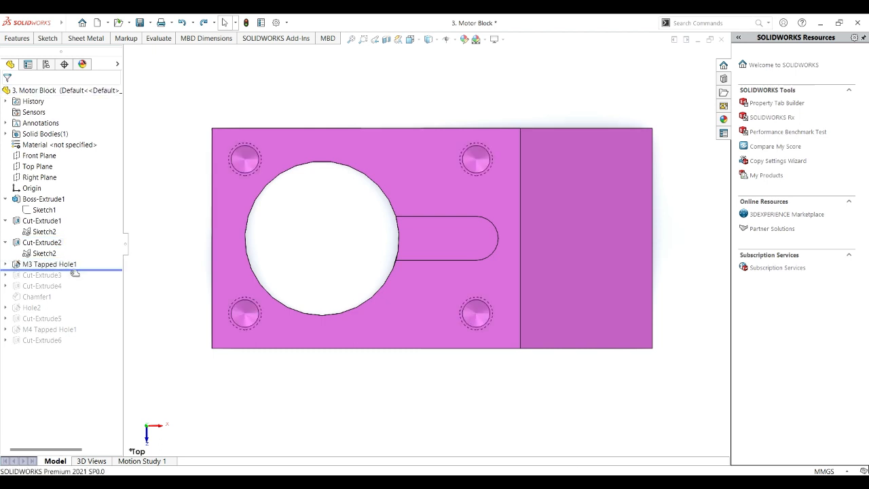
click(5, 264)
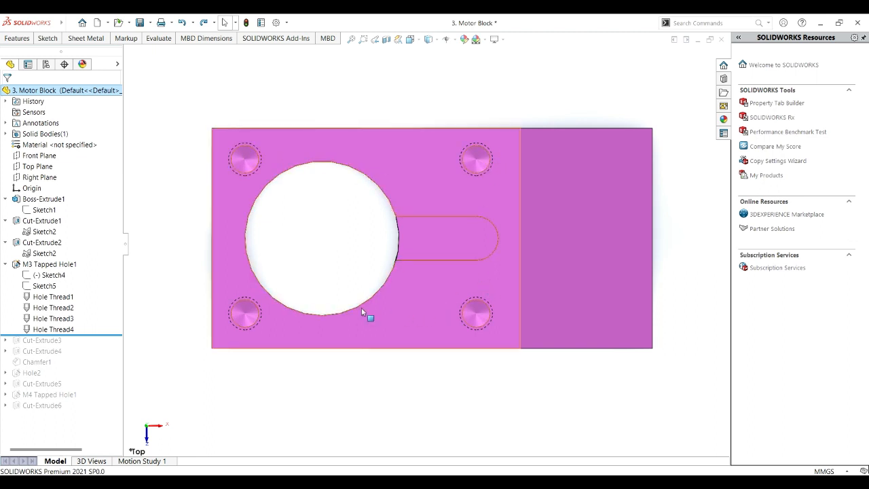
click(47, 275)
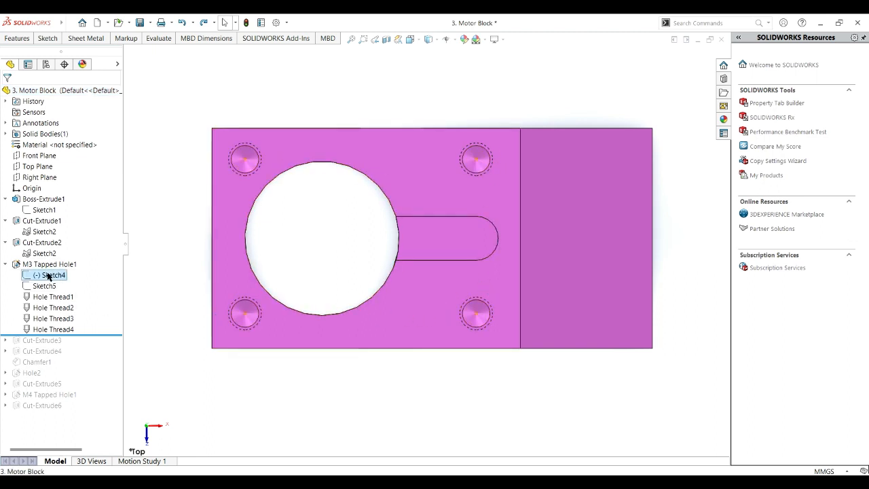
click(65, 249)
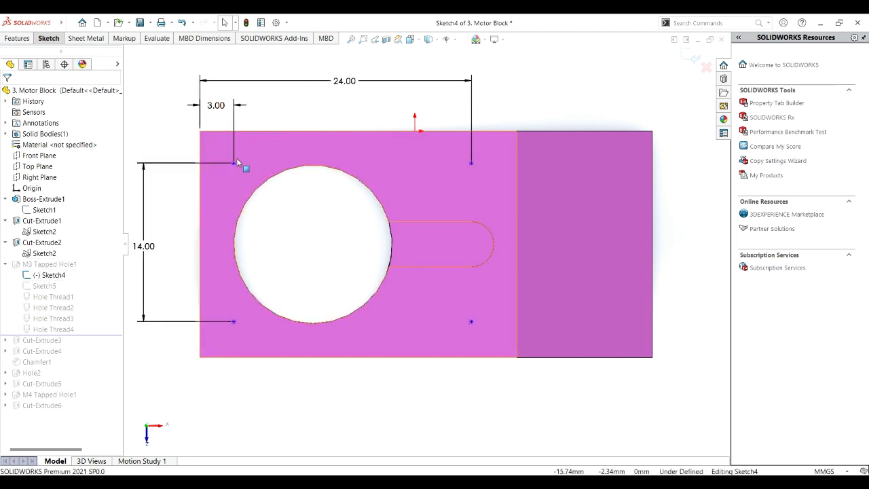
click(180, 23)
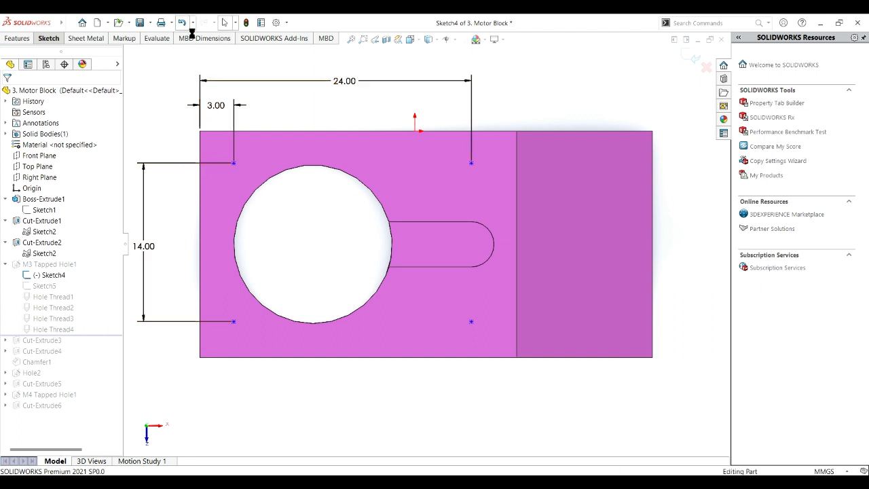
- Review M3 Tapped Hole1's positions, hole type, size, end condition and thread settings, then close its definition
click(72, 247)
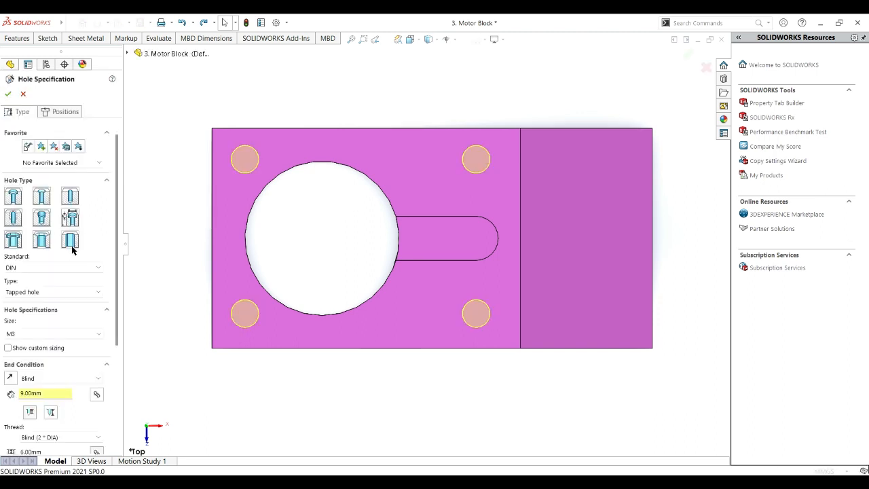
click(61, 112)
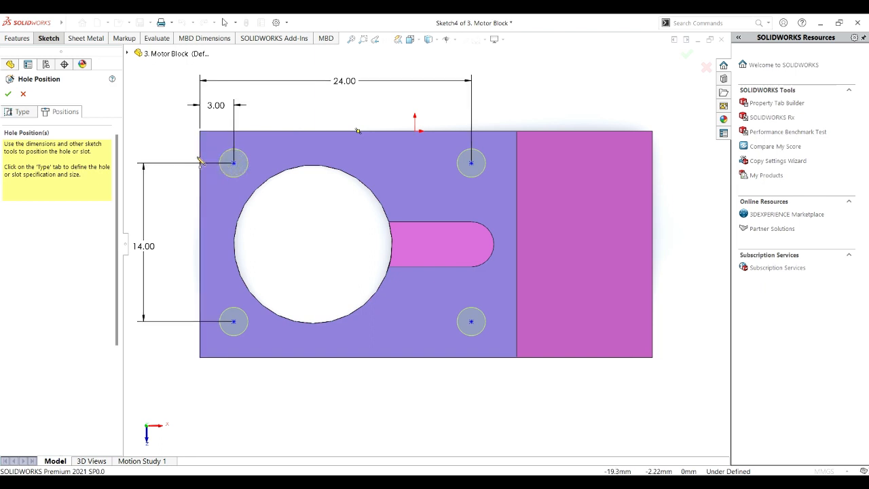
click(211, 136)
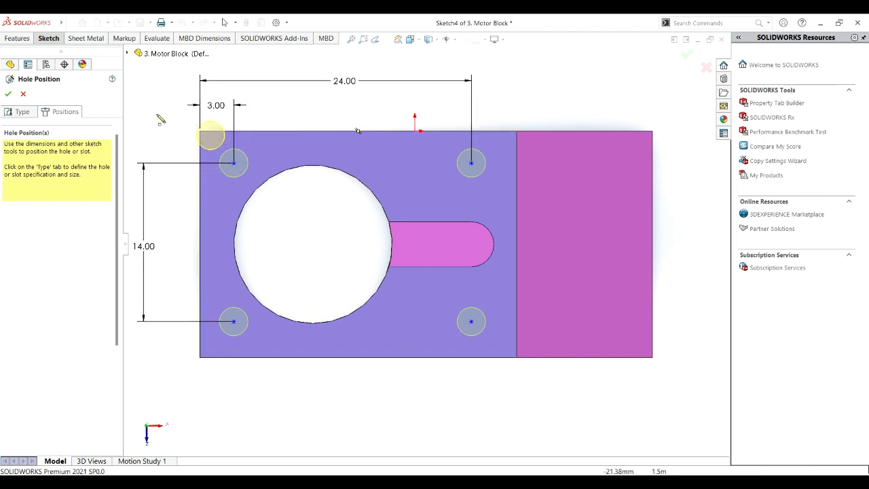
click(8, 95)
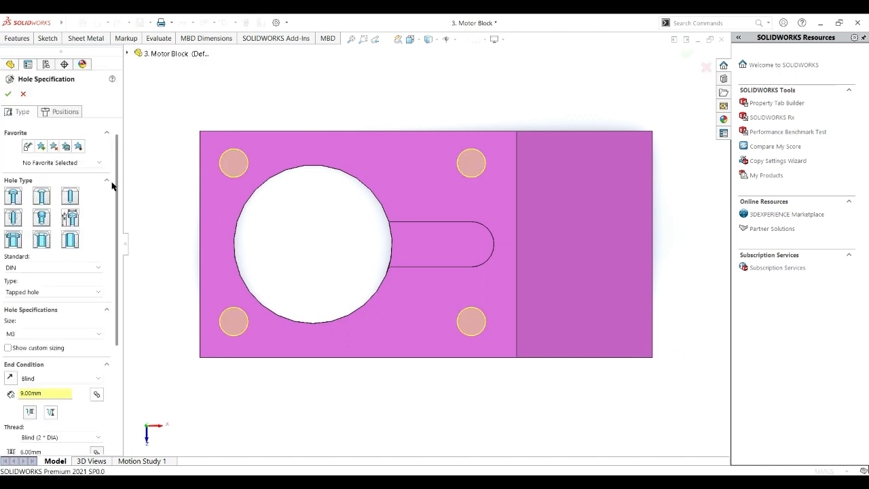
drag(118, 210, 112, 252)
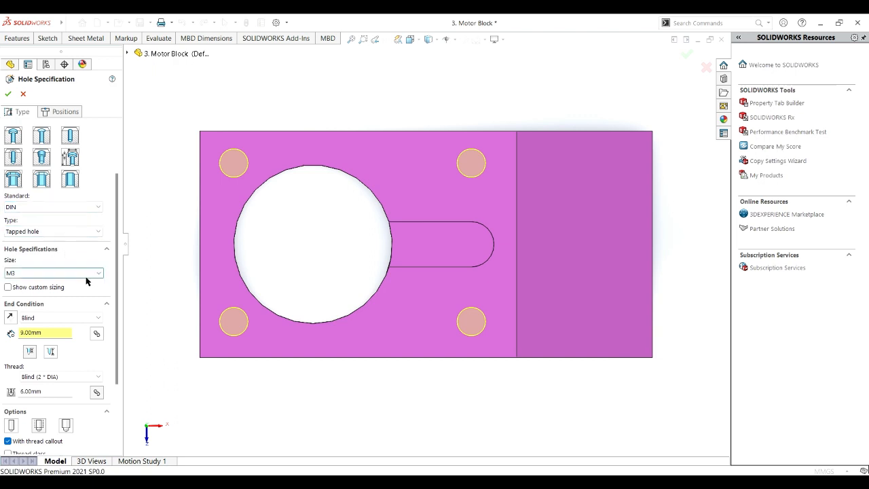
scroll(108, 292, down, 3)
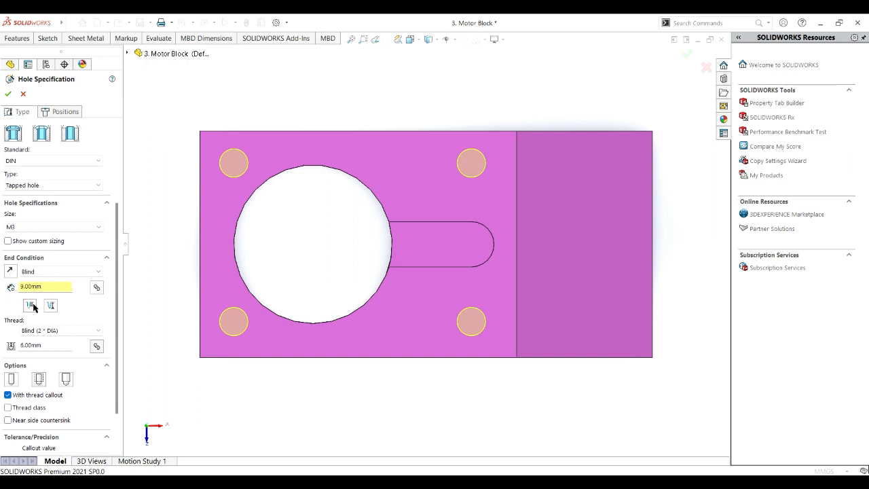
click(8, 95)
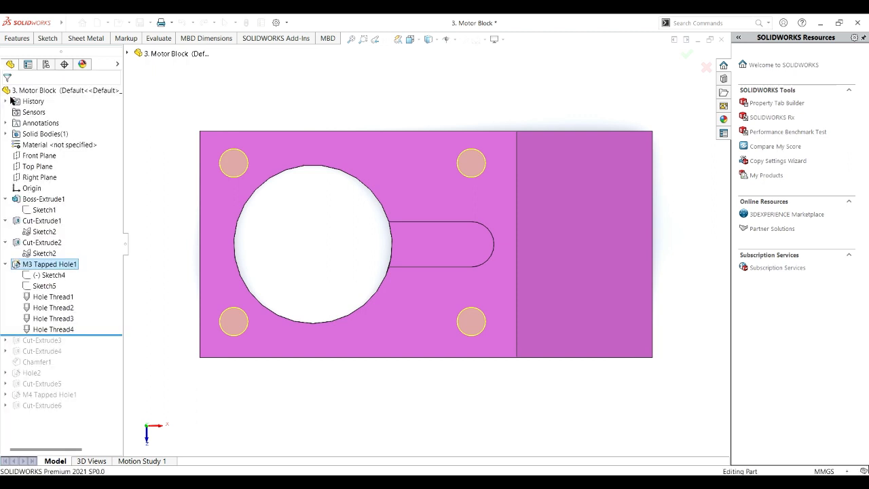
- Examine the tapped holes, slot and large bore on the block's top face from an angled view
middle_drag(337, 397, 349, 380)
click(357, 224)
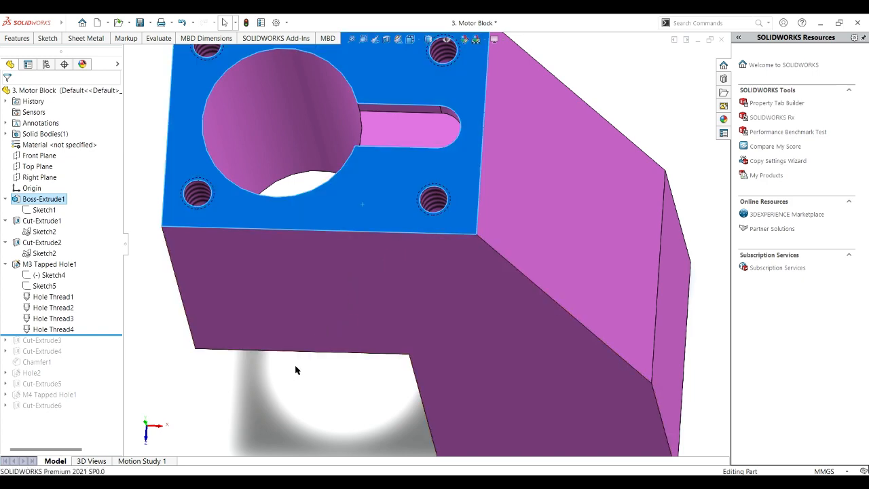
click(612, 60)
mouse_move(609, 67)
middle_down()
mouse_move(619, 89)
mouse_move(633, 93)
mouse_move(645, 80)
mouse_move(619, 75)
middle_up()
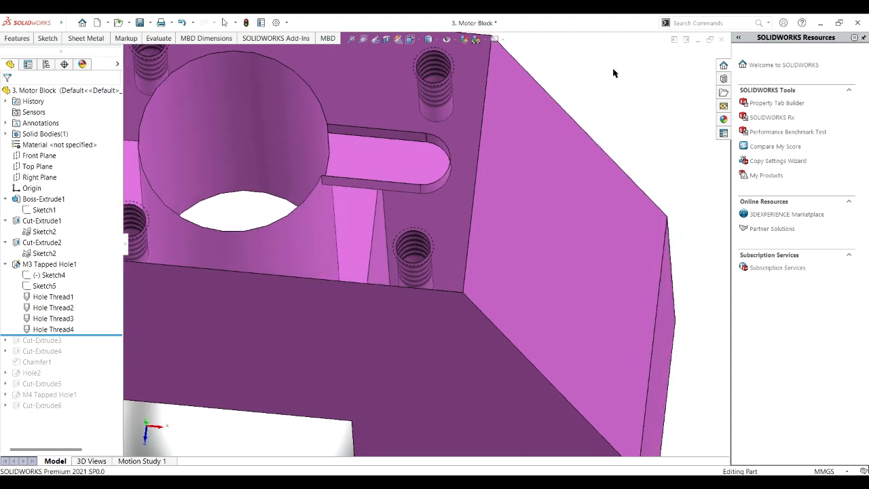
click(473, 69)
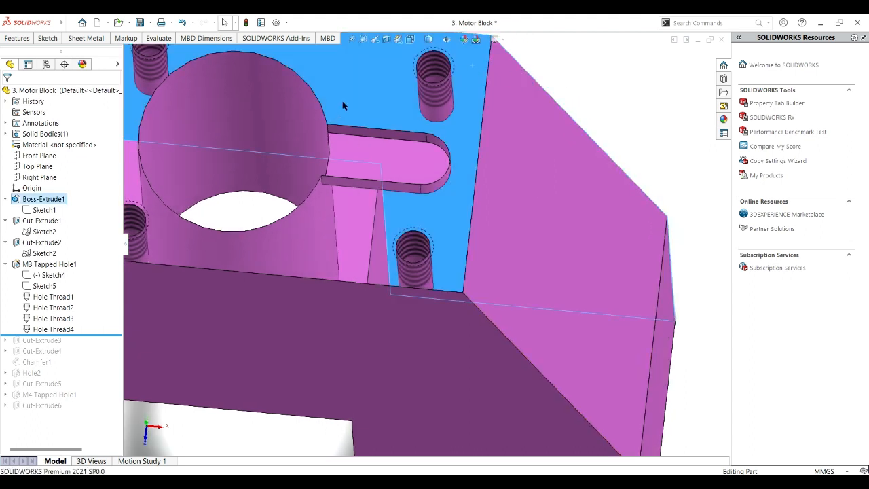
click(307, 229)
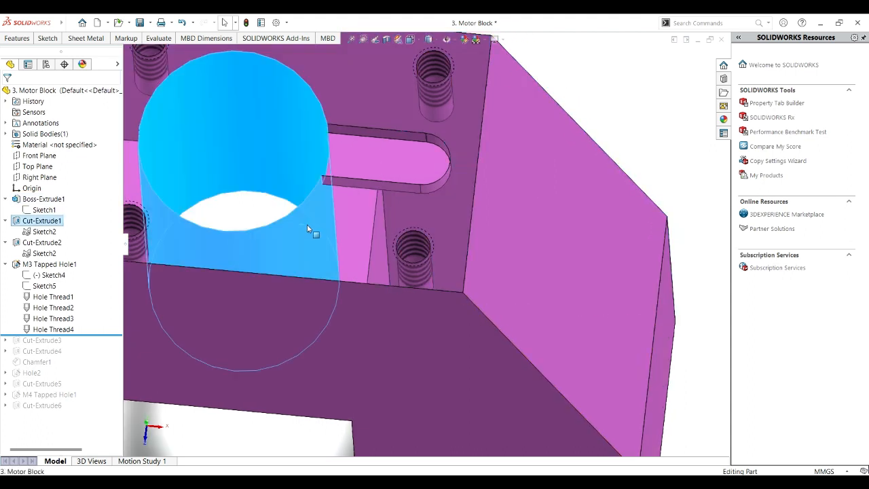
click(631, 67)
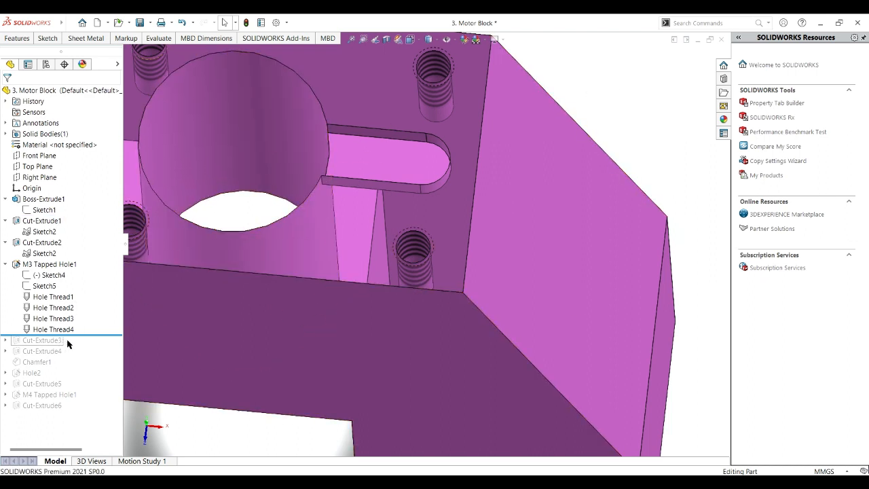
- Roll the history forward to include Cut-Extrude3, then review the circle dimensions in its Sketch6 and back out of the sketch
drag(81, 335, 83, 351)
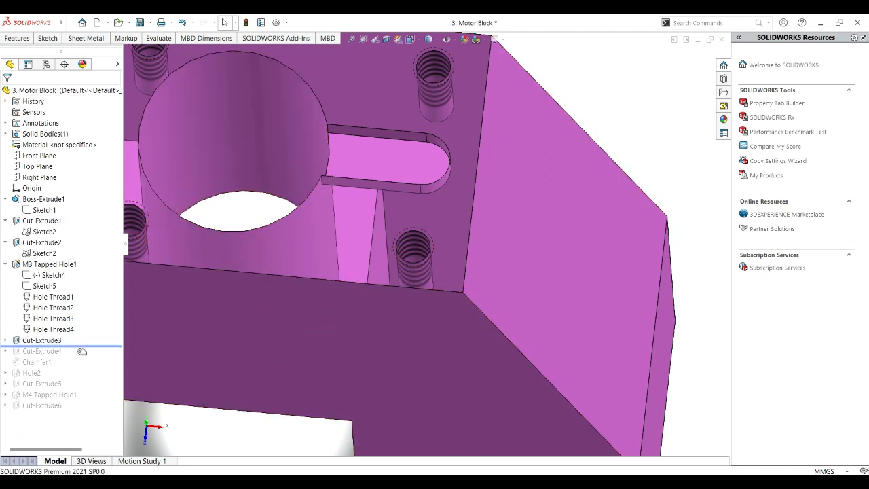
click(5, 340)
click(43, 351)
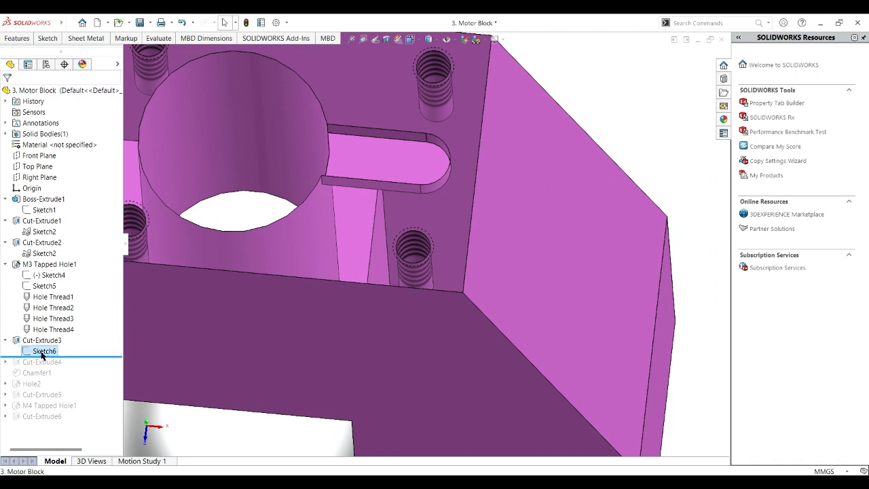
click(75, 289)
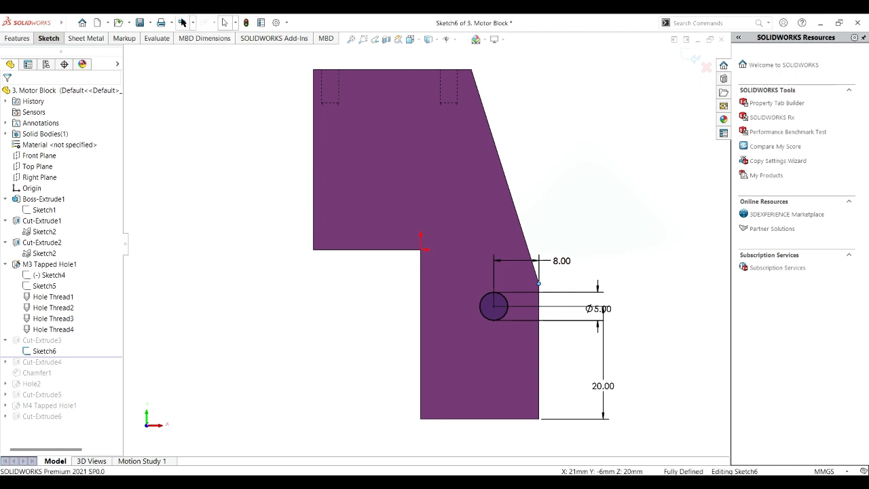
click(182, 23)
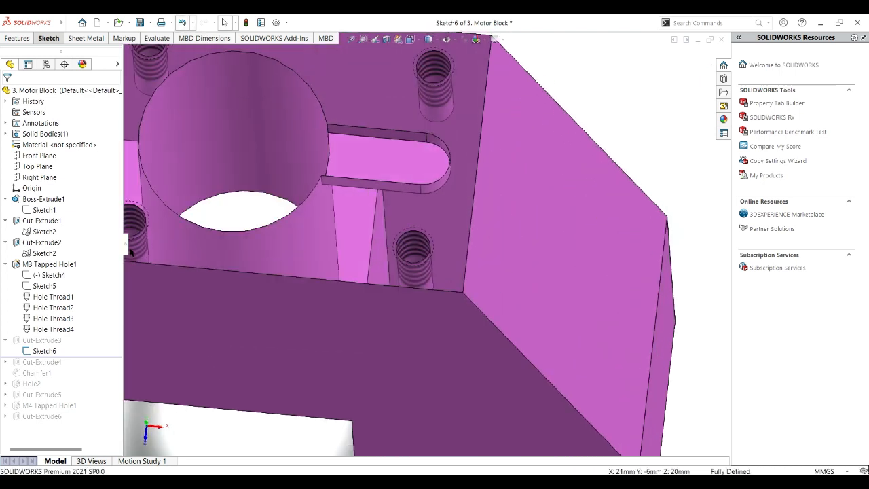
- Review Cut-Extrude3's end condition and cut direction, close its definition, and inspect the hole from the block's opposite side
click(50, 340)
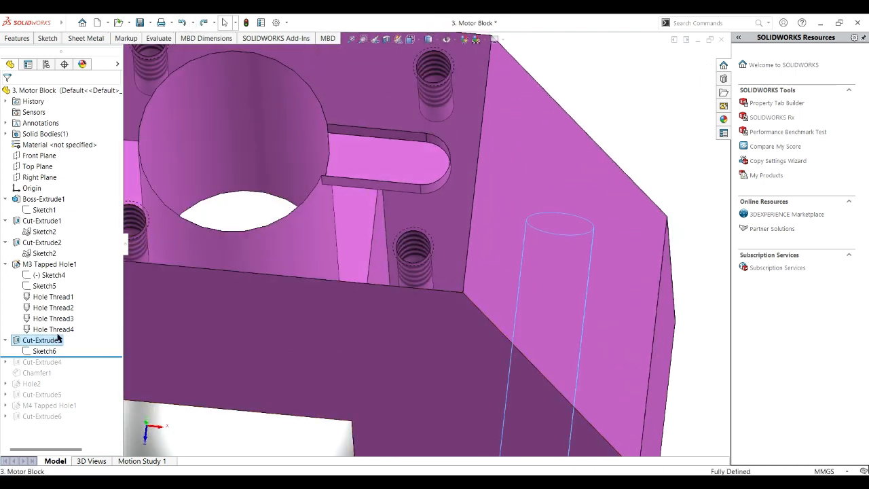
click(64, 263)
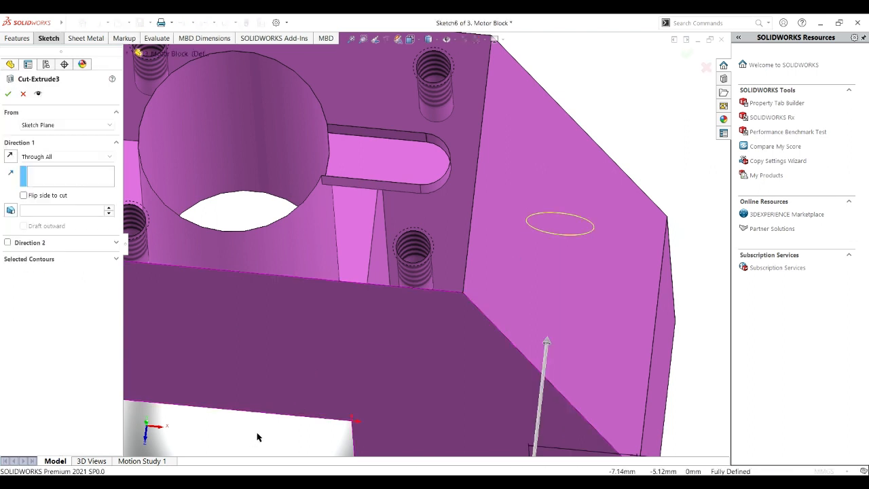
middle_drag(259, 436, 287, 391)
scroll(284, 390, down, 1)
scroll(282, 388, up, 5)
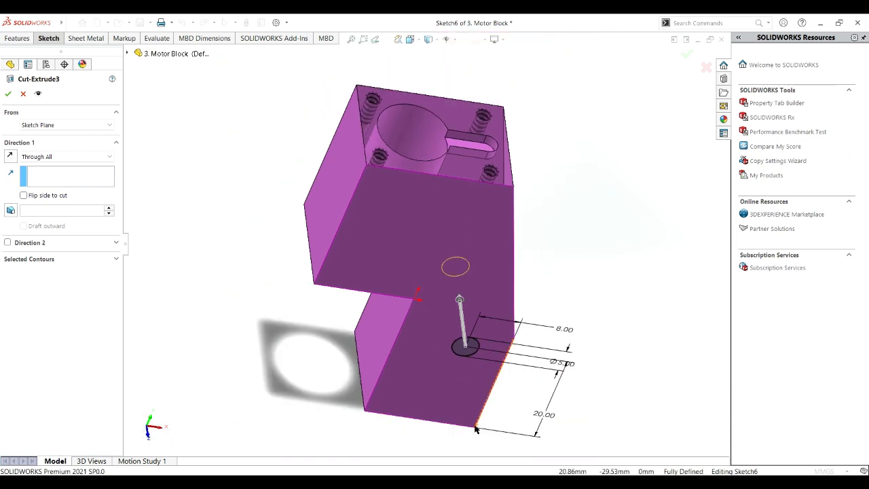
scroll(466, 407, down, 3)
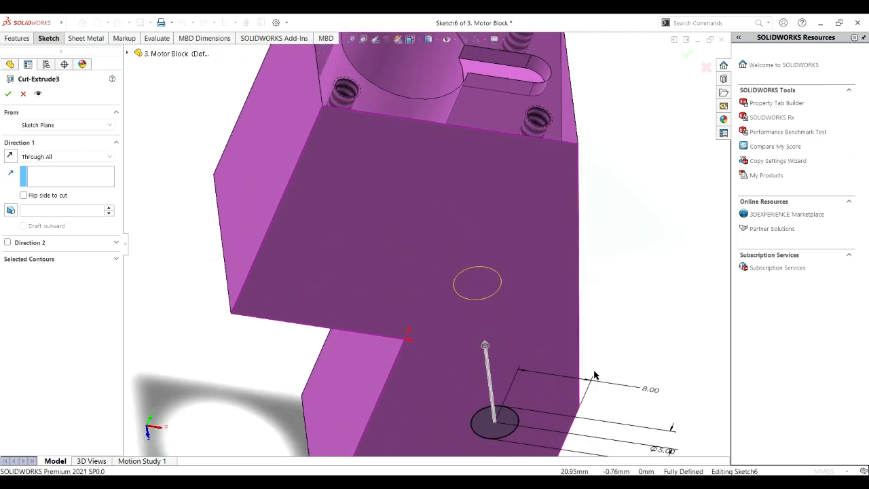
ctrl+middle_drag(496, 428, 450, 234)
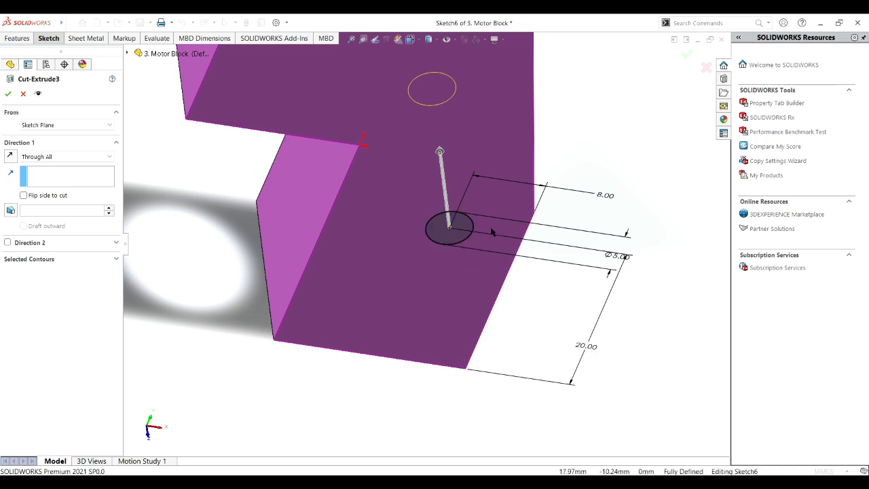
click(6, 96)
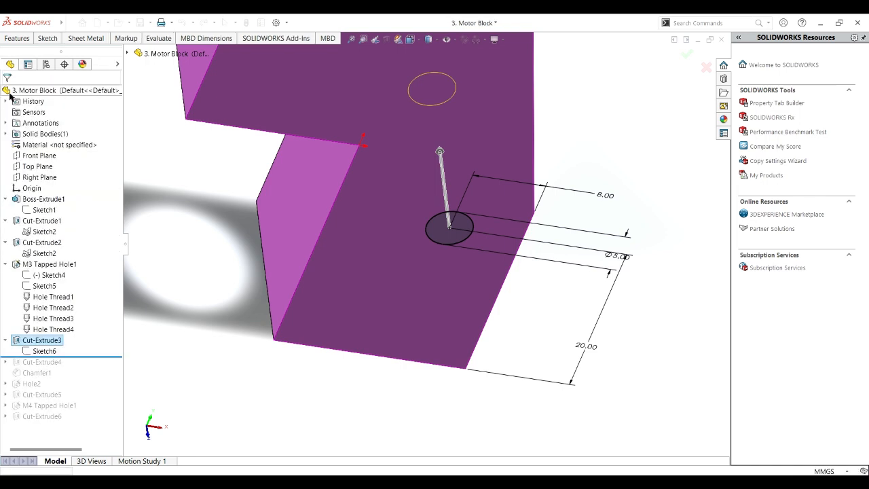
middle_drag(560, 342, 342, 248)
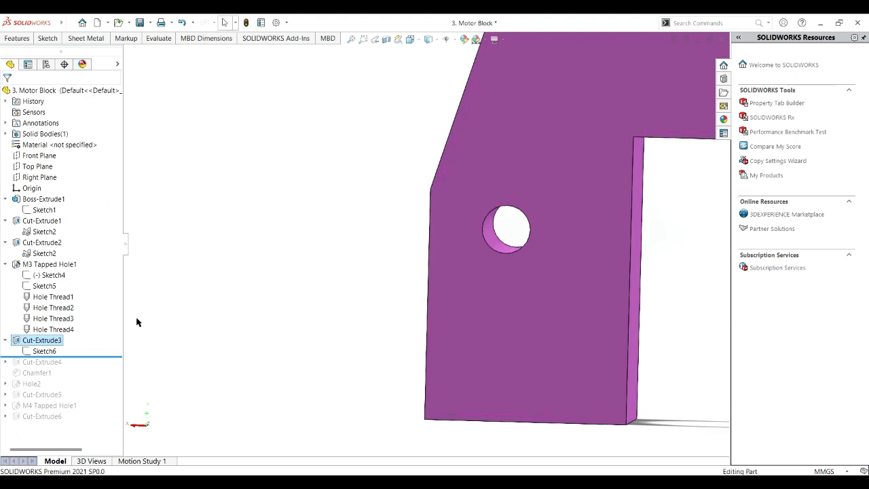
- Roll the history forward to include Cut-Extrude4 and open its Sketch7 to review the circle's dimensions
drag(68, 356, 69, 368)
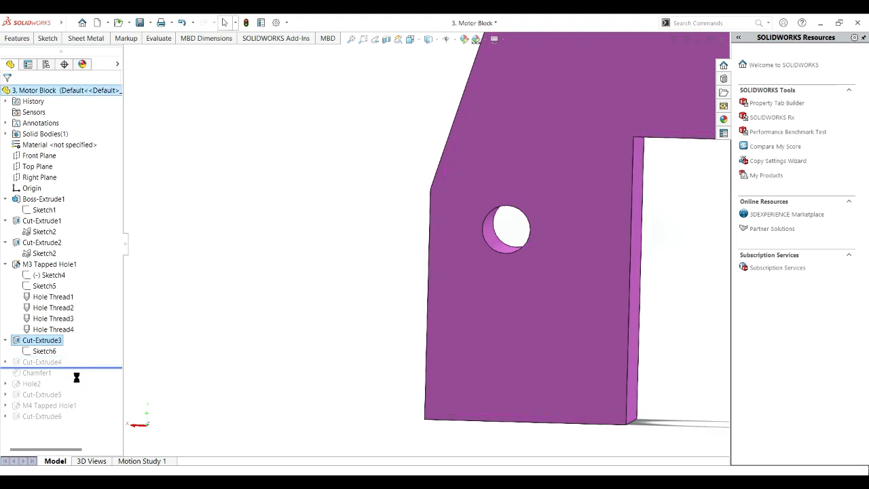
click(5, 363)
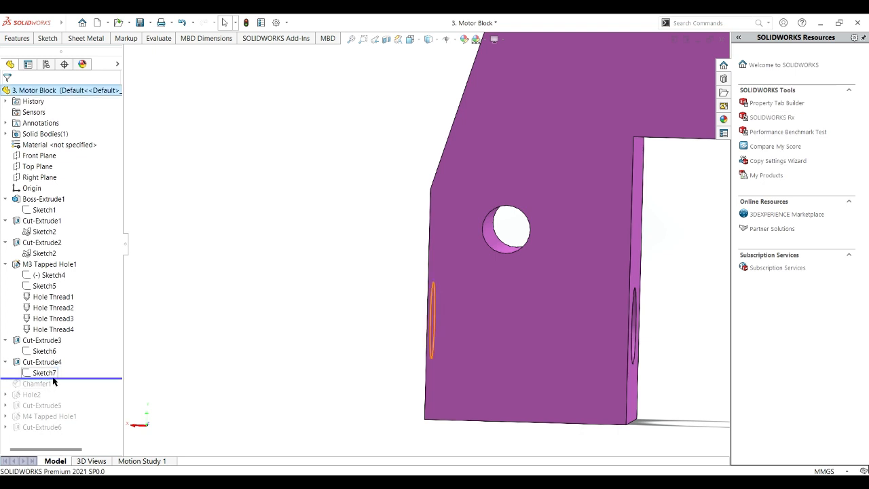
click(41, 372)
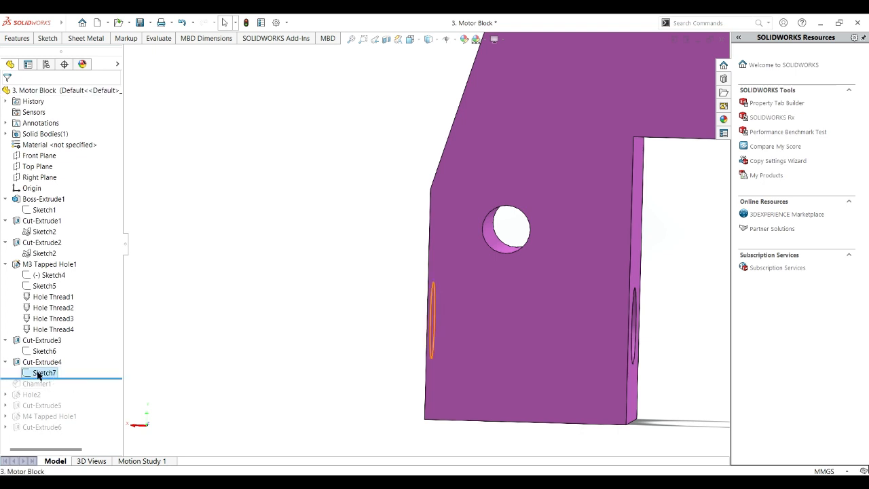
click(49, 292)
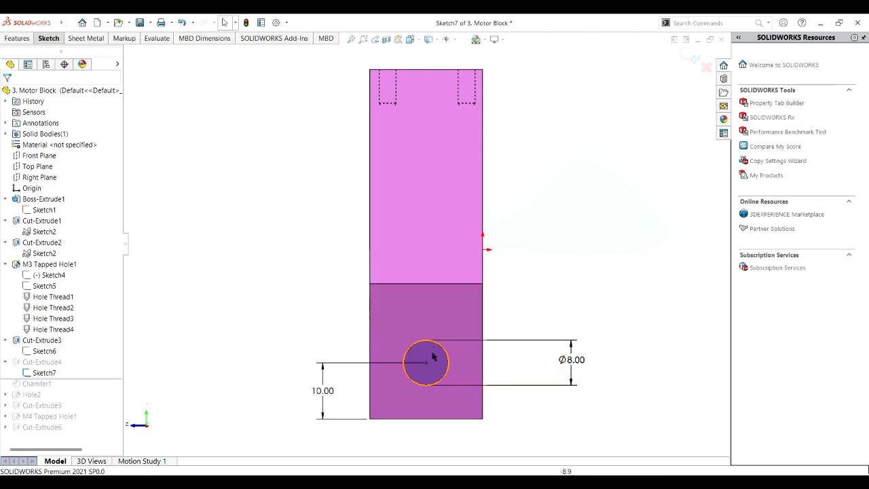
- Back out of Sketch7, then review Cut-Extrude4's end condition and cut direction and inspect the hole through the block's lower leg
click(54, 373)
click(249, 346)
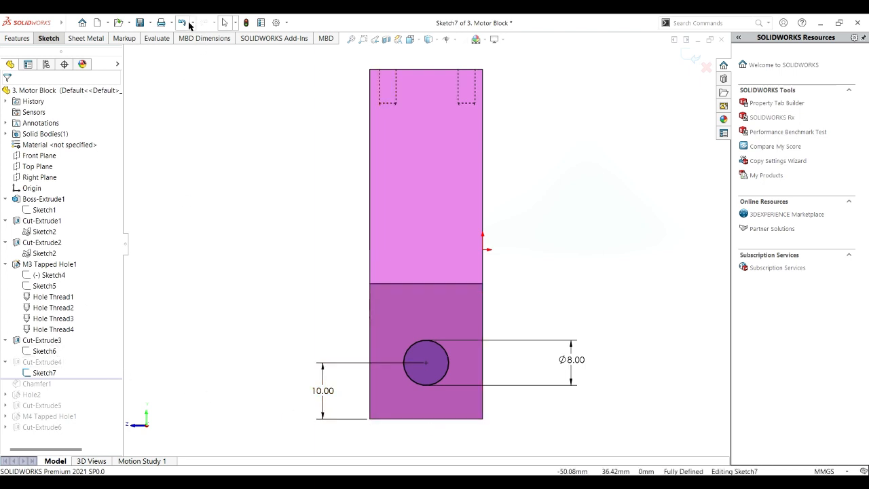
click(46, 362)
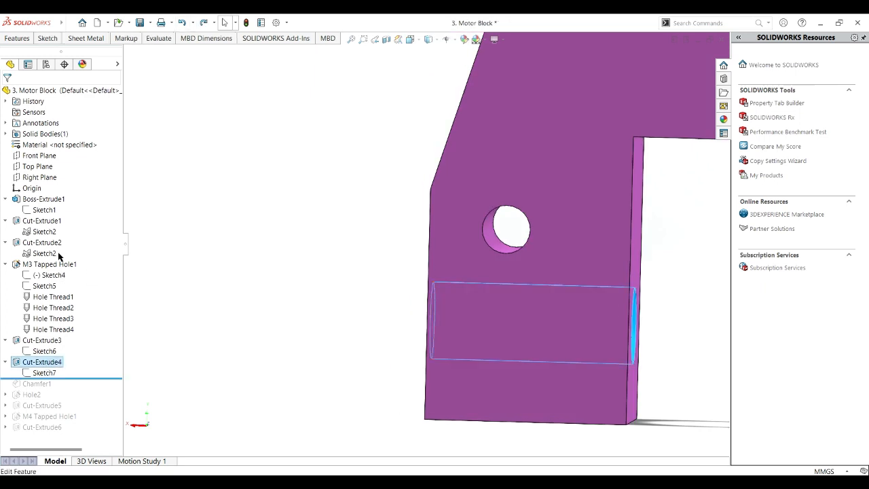
click(75, 265)
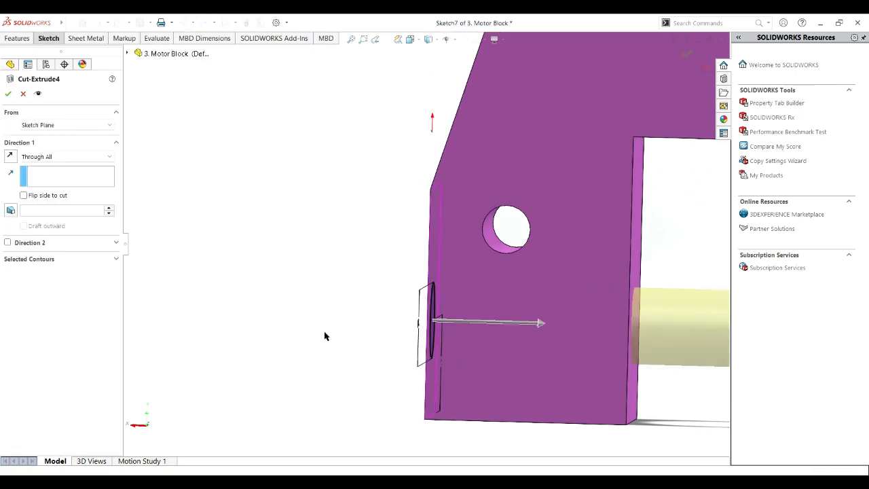
middle_drag(324, 323, 365, 305)
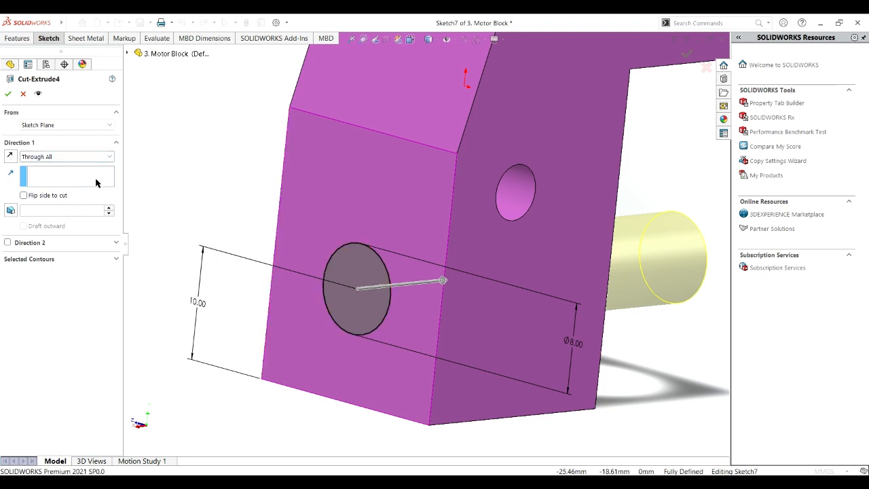
click(6, 97)
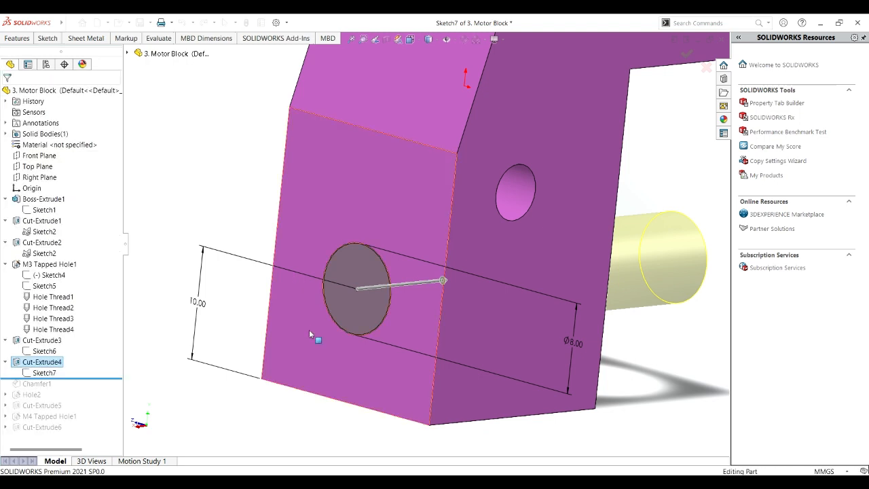
middle_drag(333, 431, 640, 430)
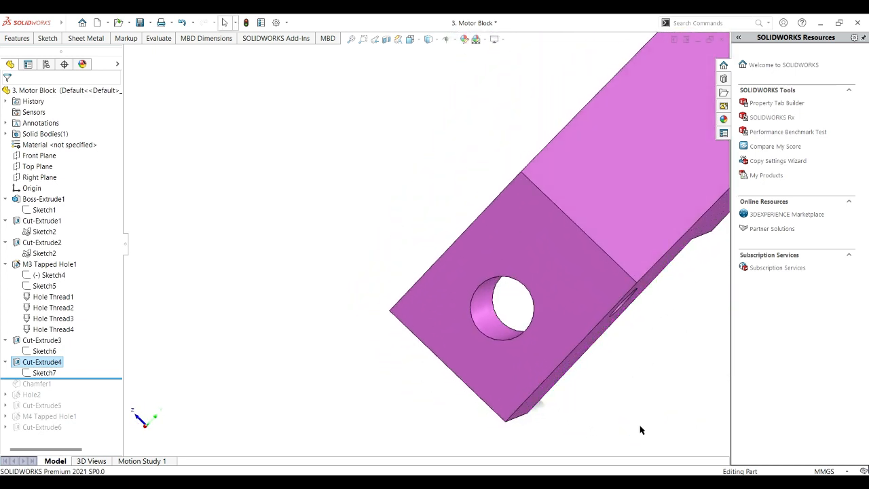
key(ctrl+7)
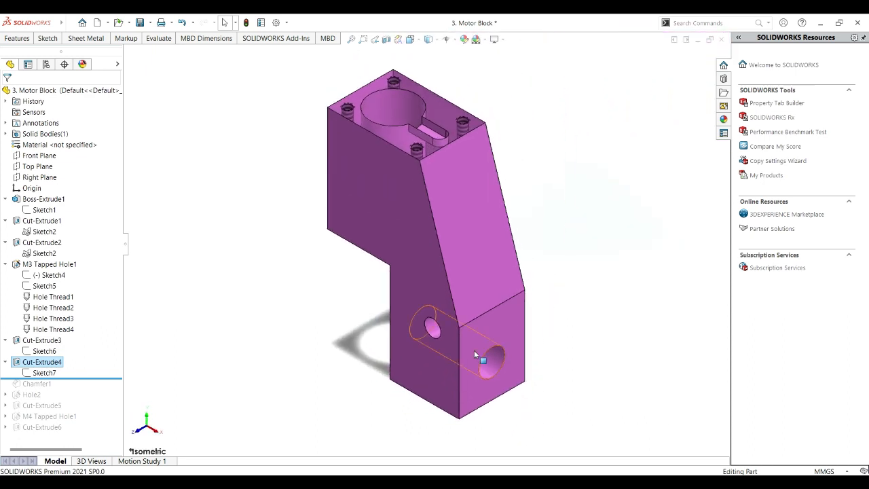
- Roll the history forward to include Chamfer1, then review its selected edge, distance and angle and close its definition
drag(86, 378, 92, 391)
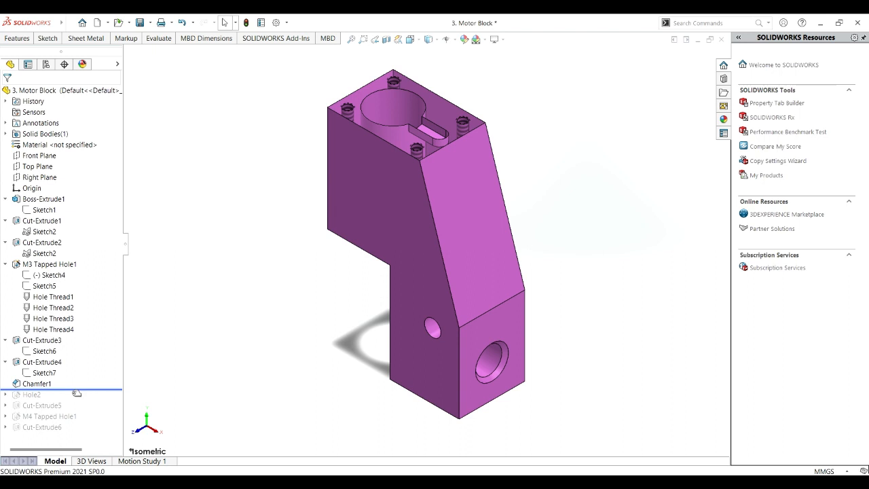
click(28, 383)
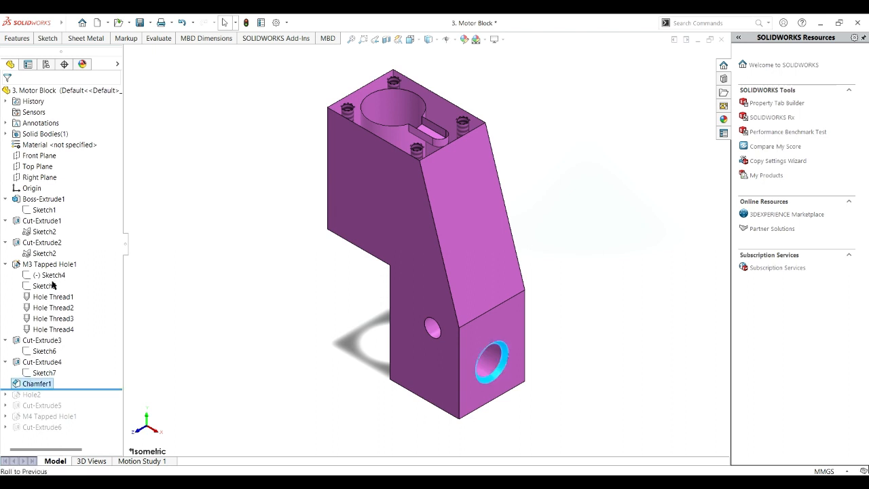
click(41, 260)
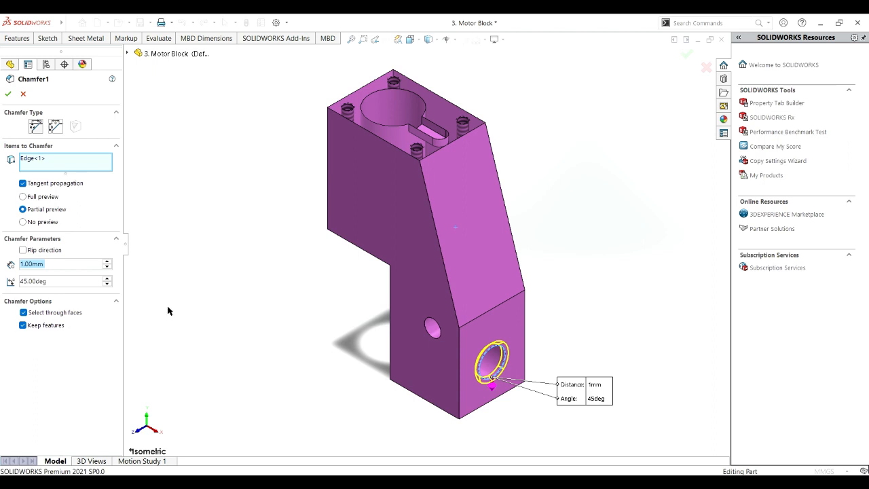
click(38, 160)
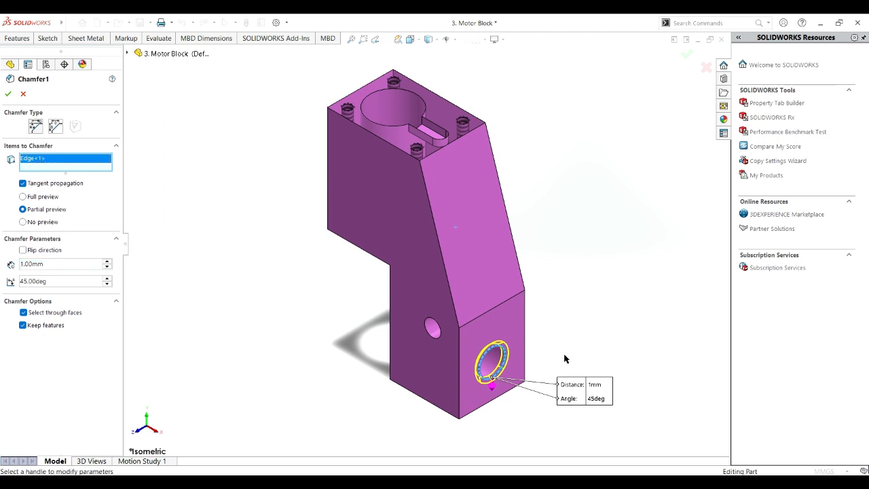
scroll(563, 359, down, 6)
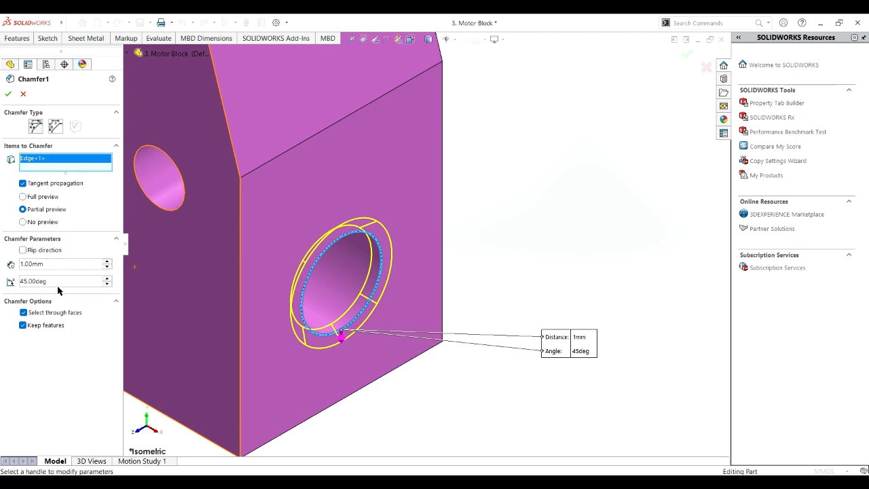
click(9, 97)
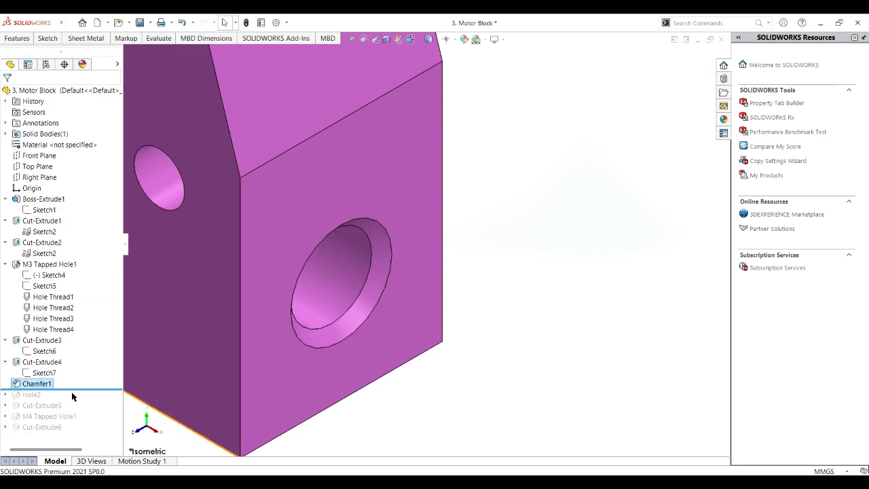
- Inspect the chamfered hole edge on the block's lower front face up close, then return to the isometric view
scroll(531, 407, up, 4)
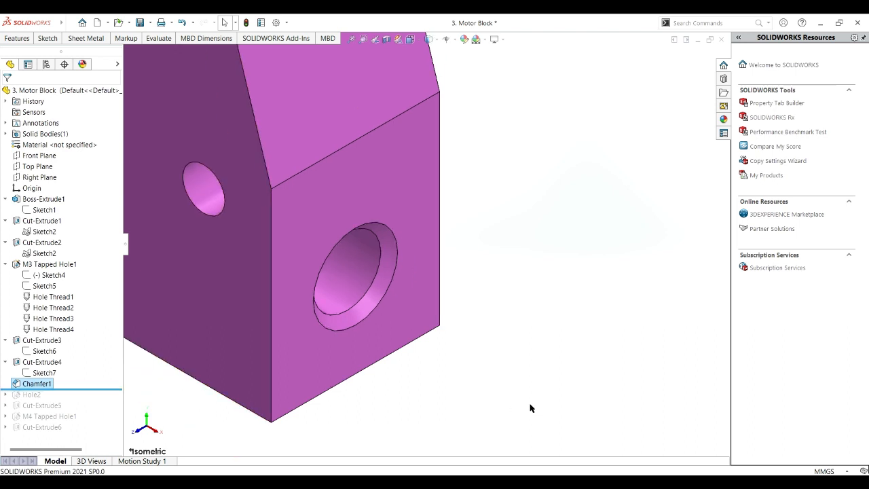
scroll(438, 290, down, 5)
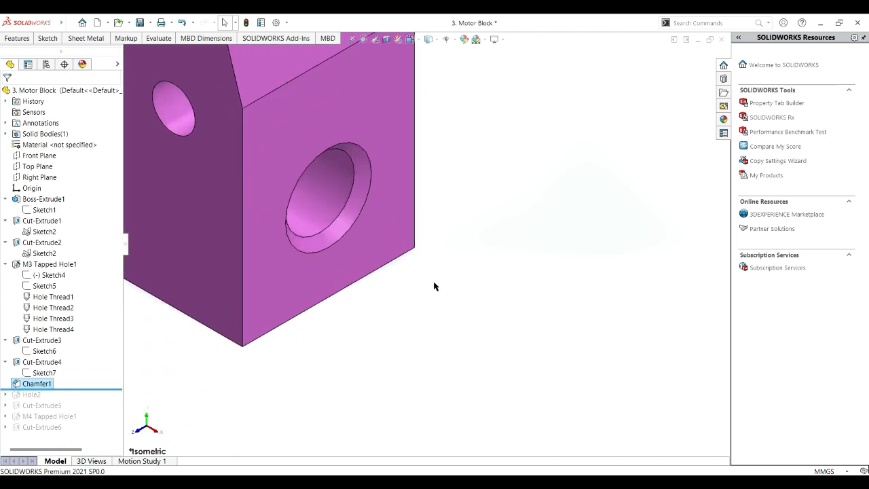
middle_drag(421, 302, 491, 347)
key(ctrl+7)
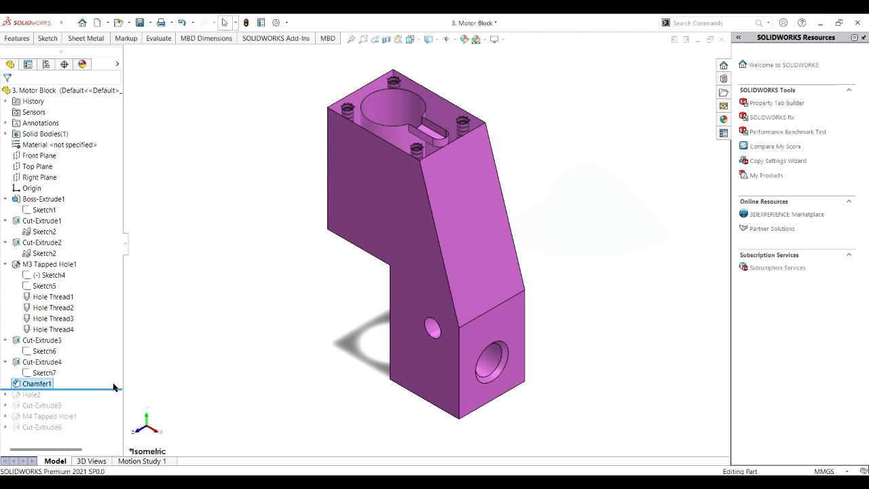
- Roll the history forward to include Hole2, then review its section dimensions and end condition and inspect the counterbored hole from an angled view
drag(114, 389, 116, 399)
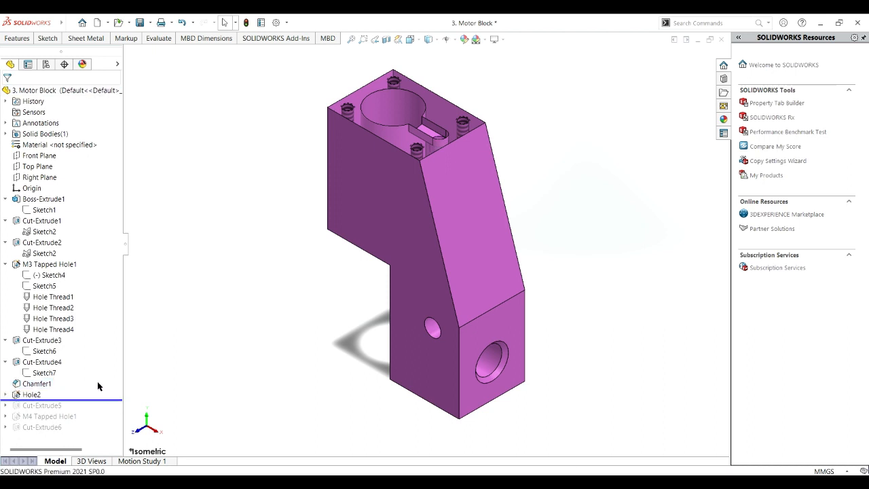
click(6, 394)
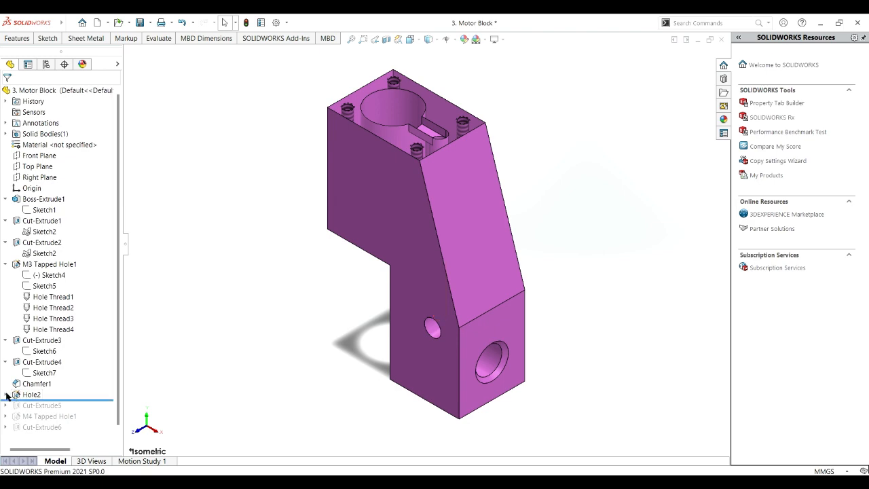
click(46, 406)
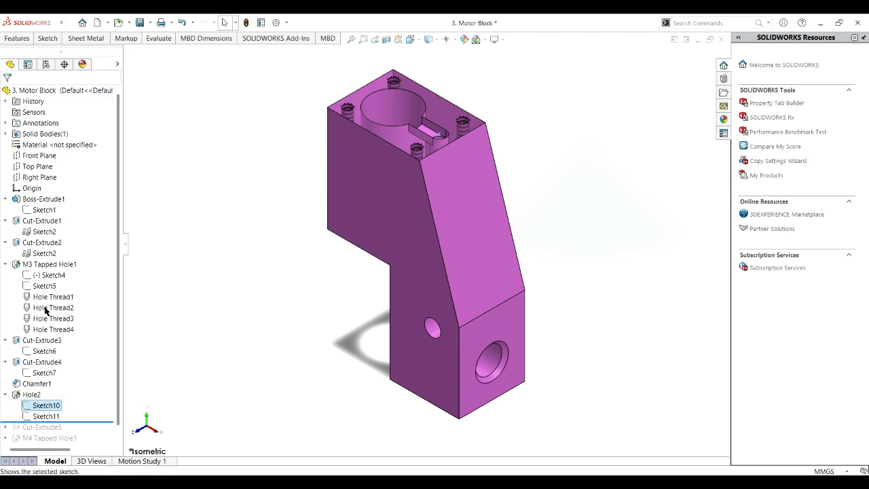
key(ctrl+8)
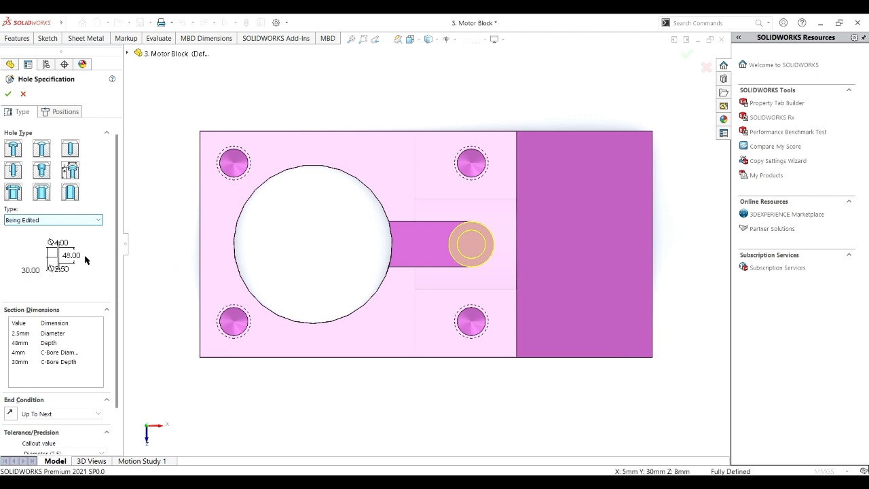
click(97, 221)
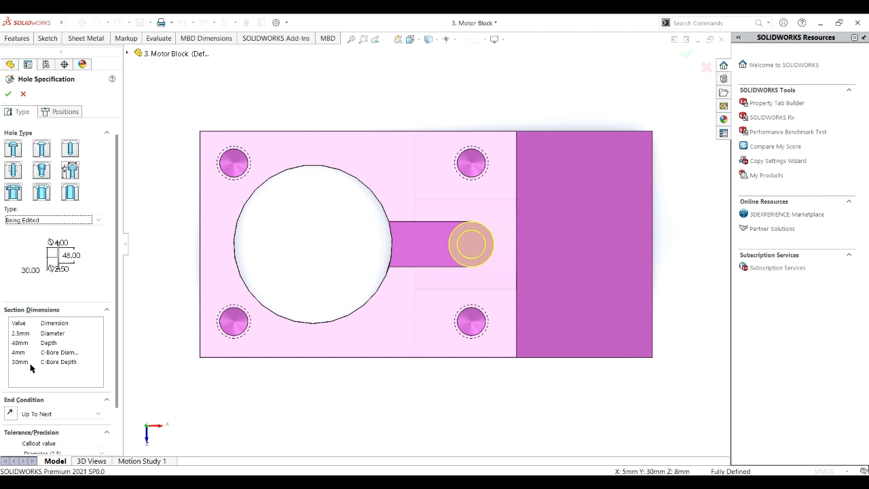
scroll(113, 309, down, 2)
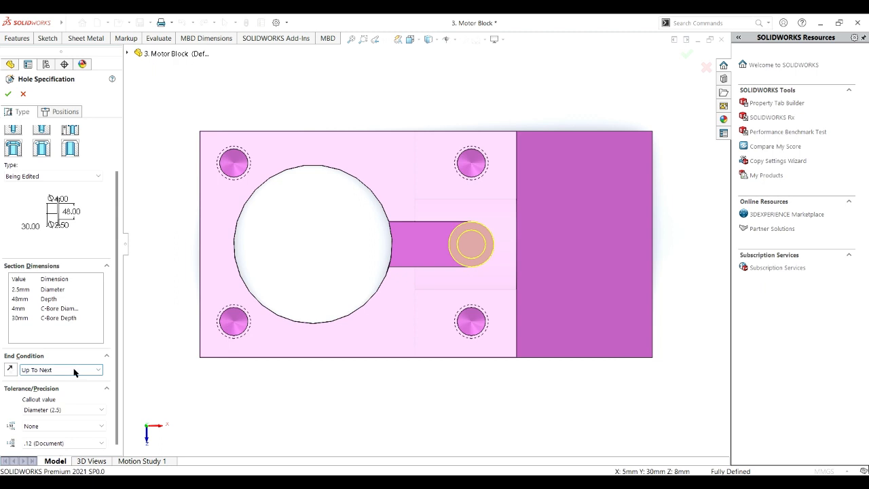
click(8, 95)
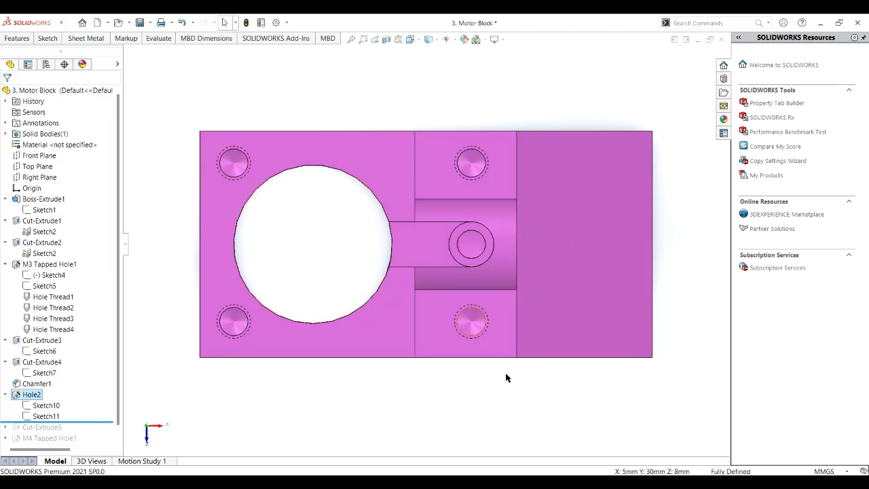
middle_drag(520, 417, 511, 381)
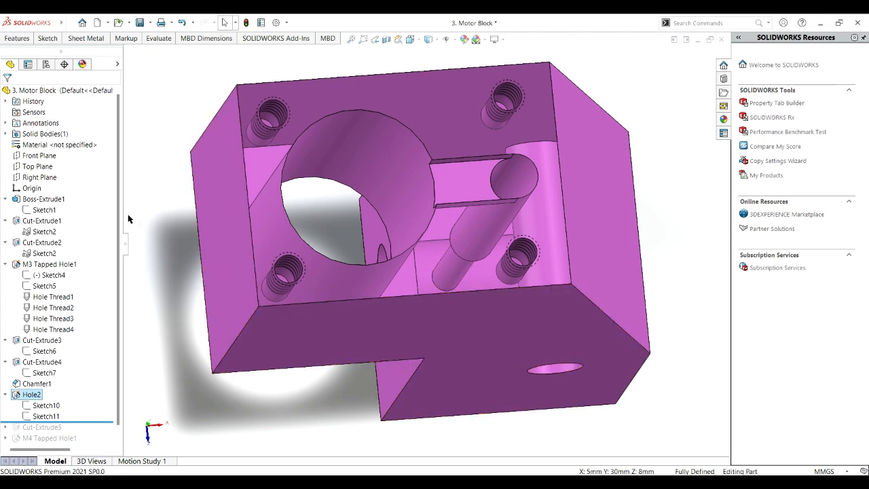
- Roll the history forward to include Cut-Extrude5 and open its Sketch12 to review the two circles' dimensions
scroll(117, 215, down, 1)
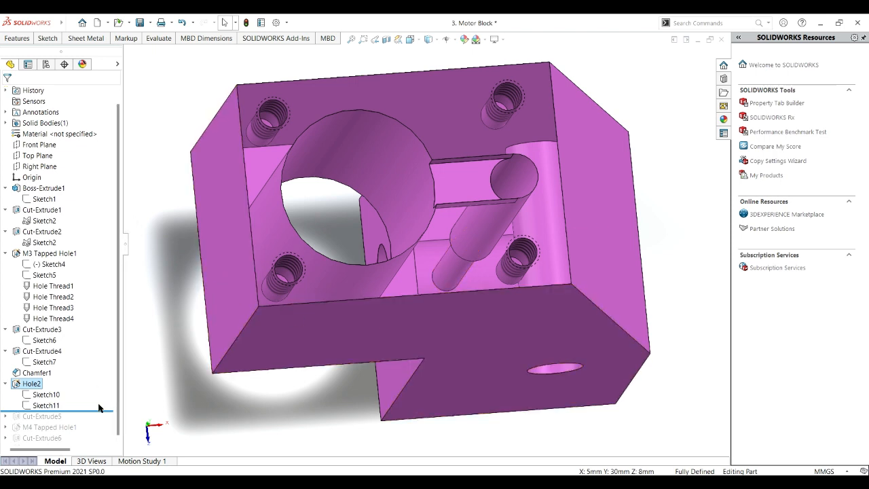
drag(105, 414, 102, 422)
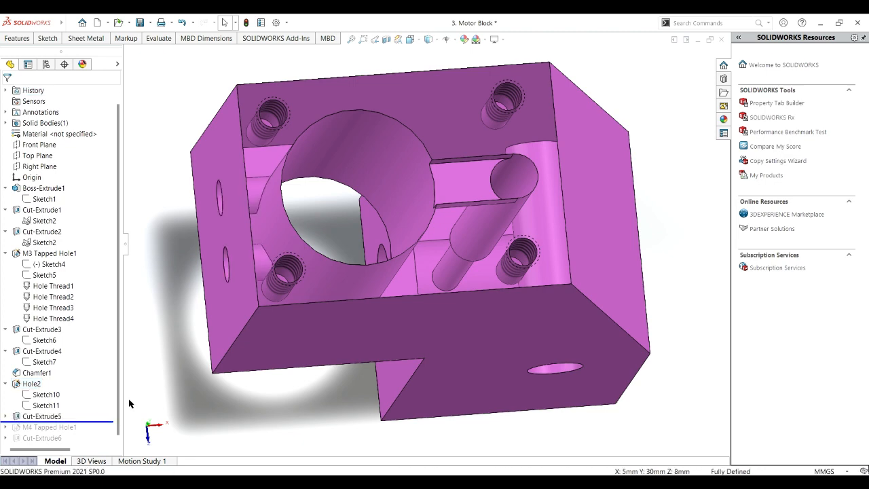
key(ctrl+7)
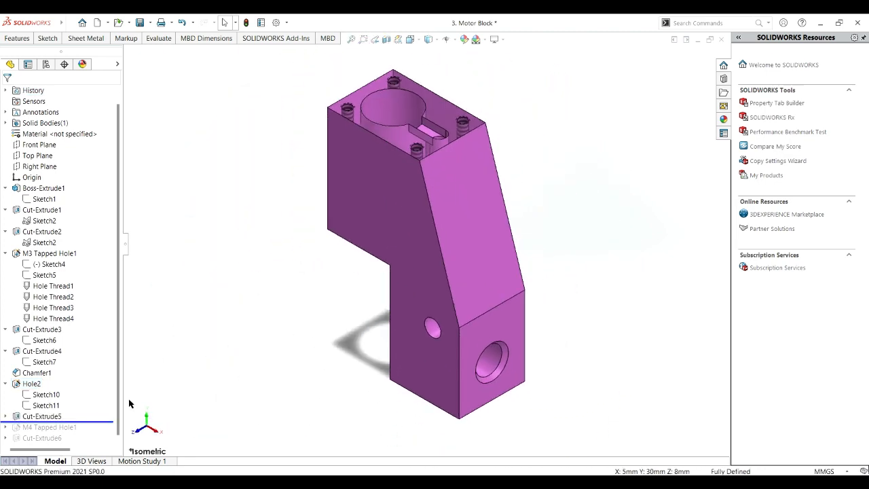
click(5, 416)
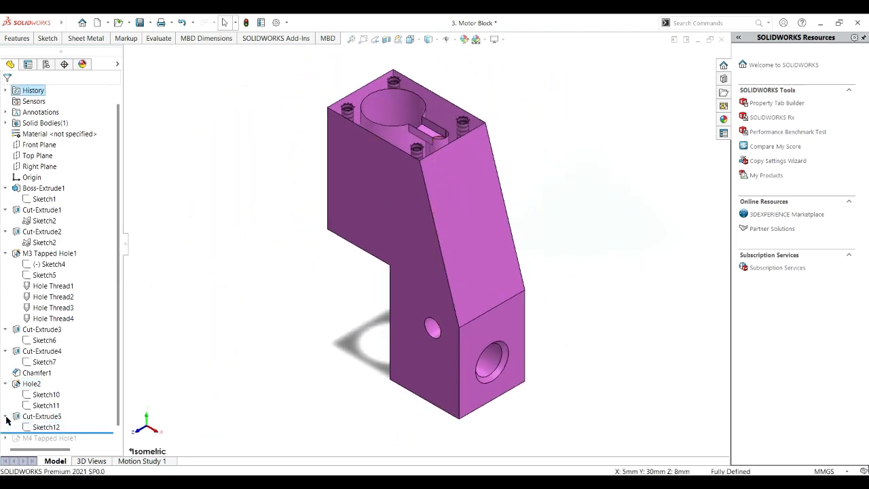
click(43, 426)
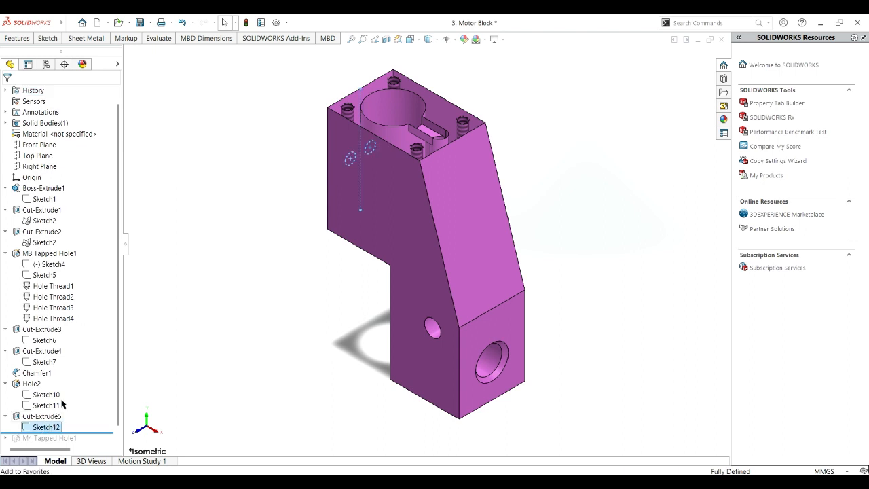
click(55, 291)
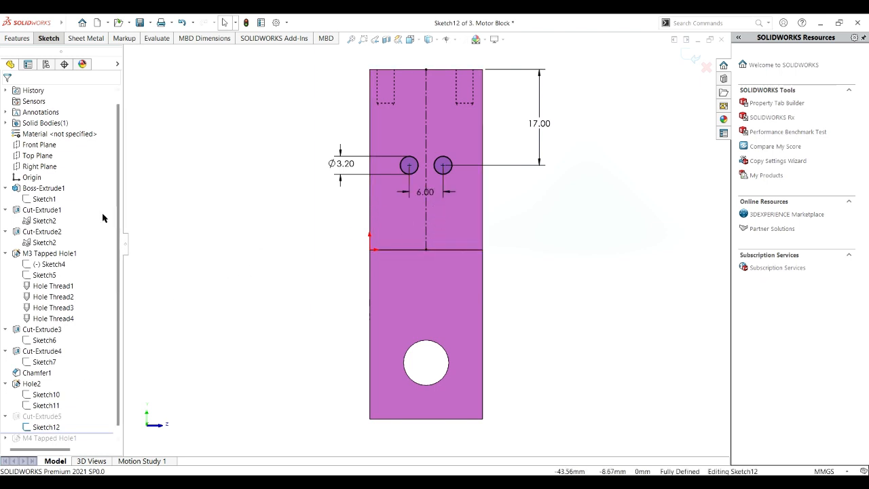
- Leave Sketch12, review Cut-Extrude5's end condition from the back, right and left views, and close its definition
click(180, 23)
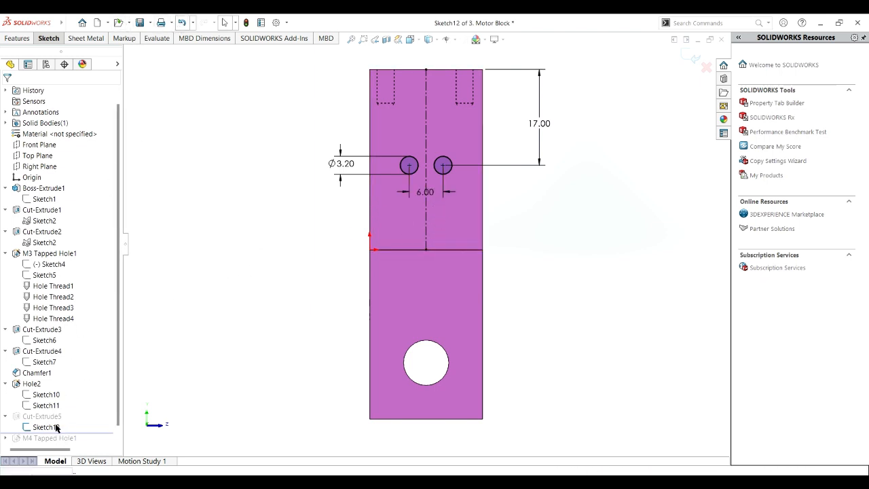
click(51, 417)
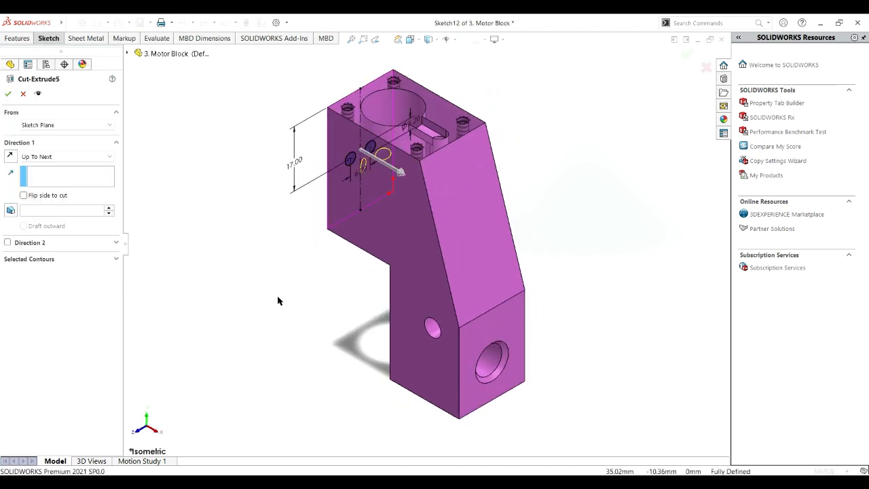
middle_drag(275, 303, 380, 383)
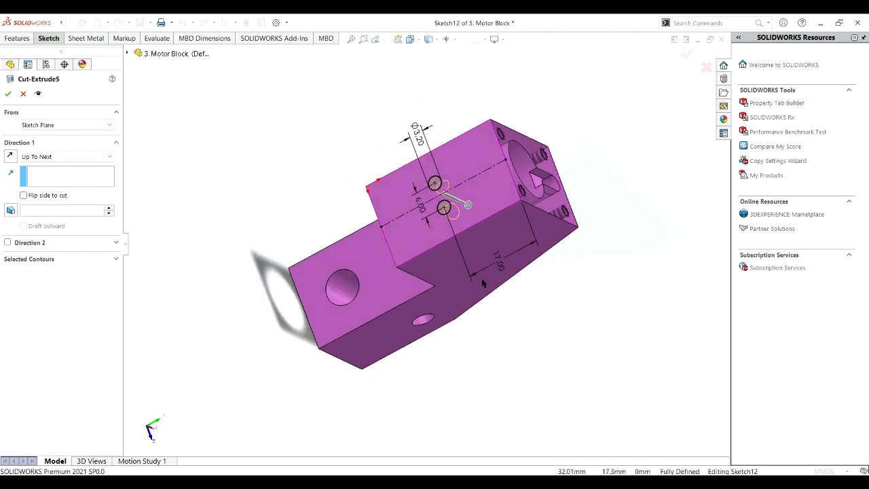
click(412, 40)
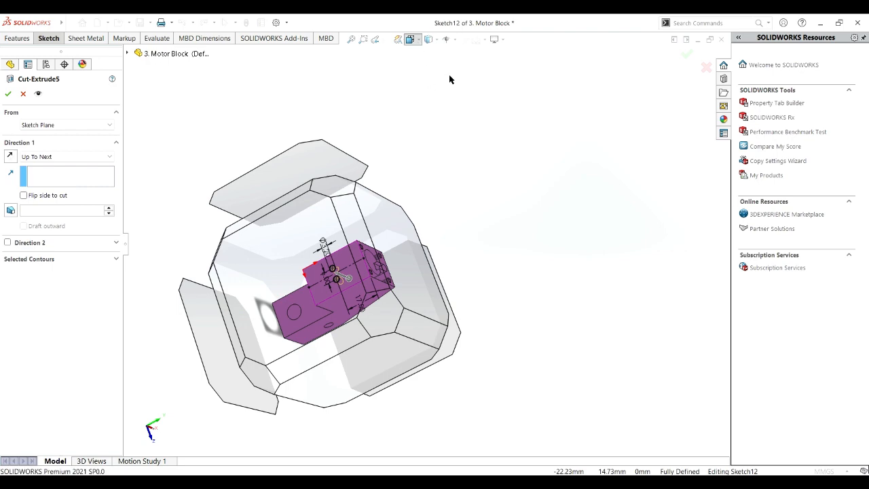
click(449, 79)
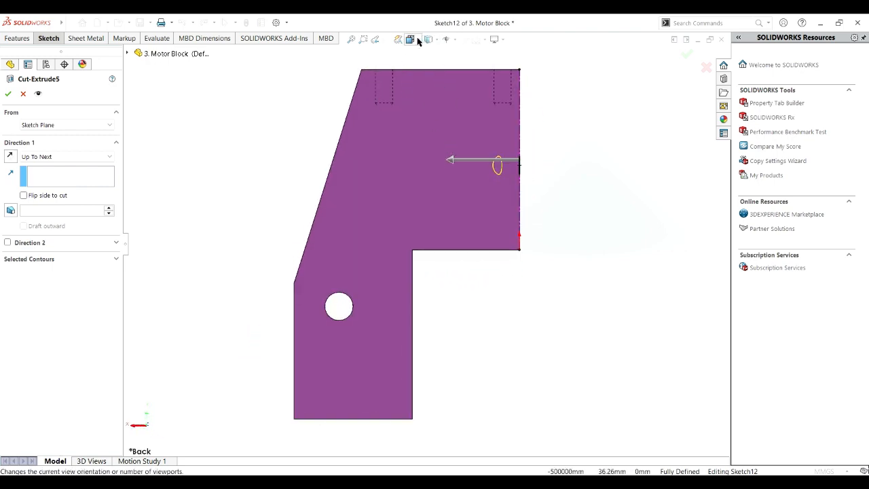
click(417, 40)
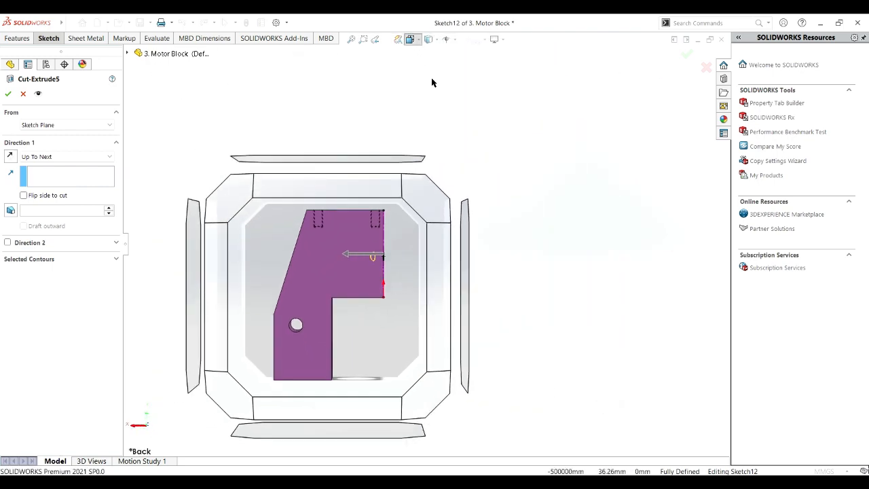
click(436, 80)
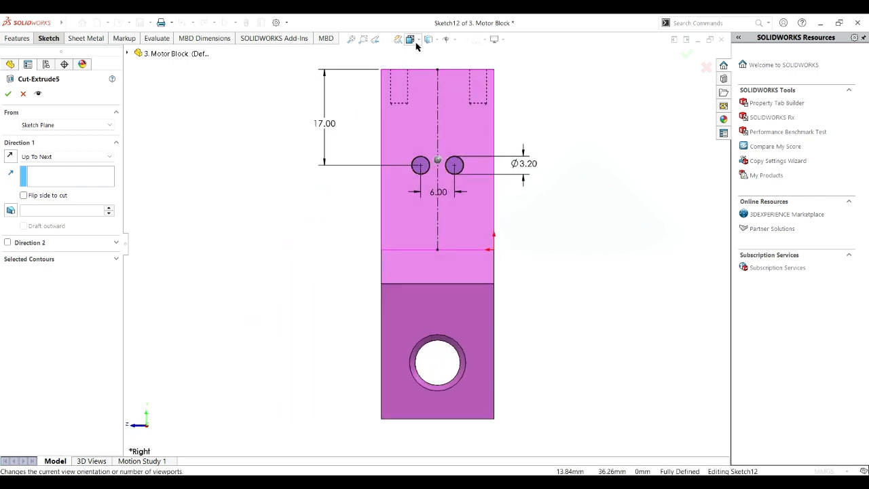
click(416, 40)
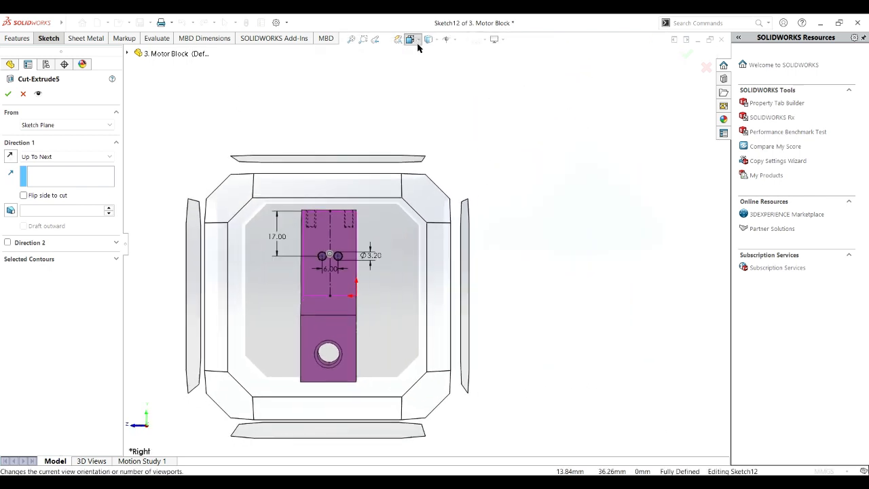
click(413, 81)
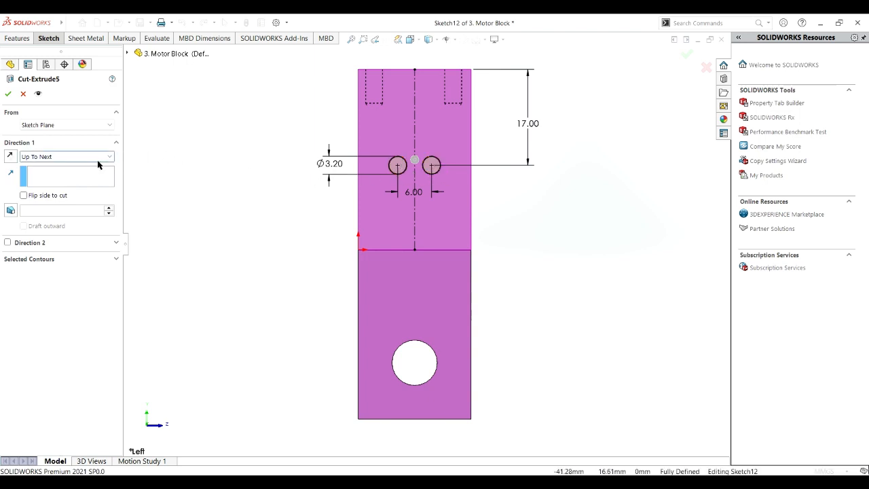
click(8, 98)
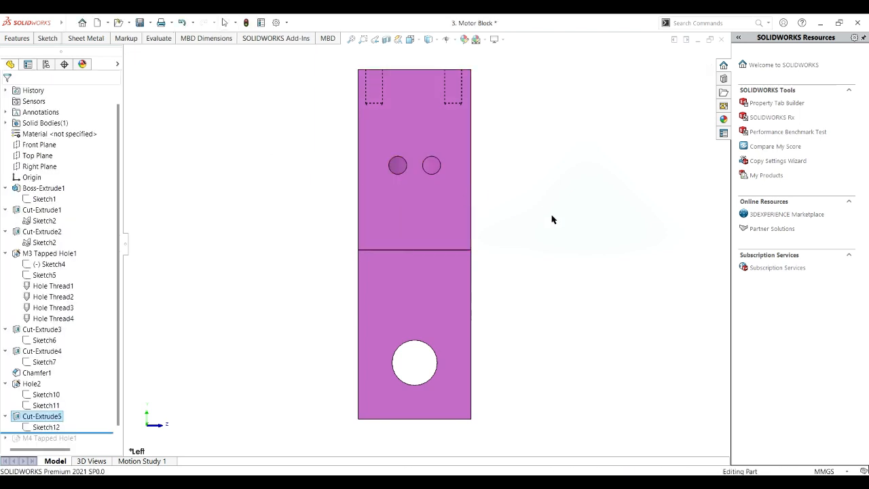
- Inspect the two small holes cut into the motor bore from above, then return to the isometric view
middle_drag(552, 219, 483, 403)
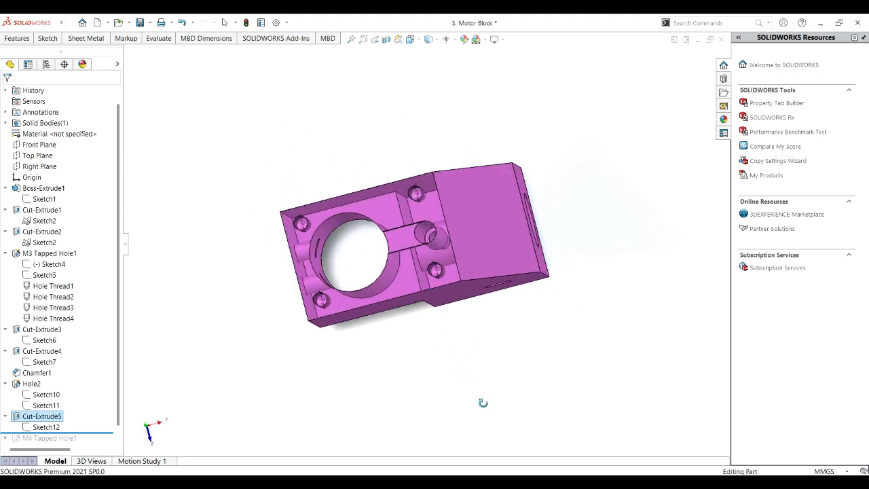
key(Escape)
middle_drag(331, 258, 314, 266)
scroll(310, 276, down, 2)
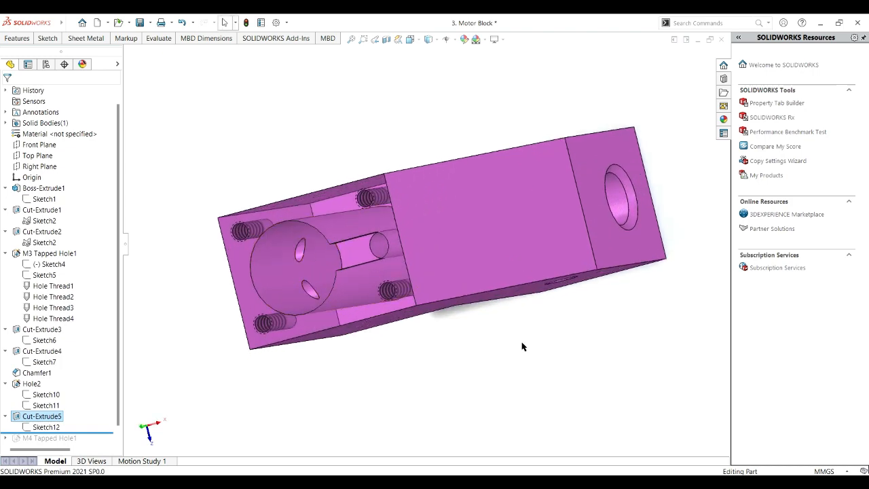
key(ctrl+7)
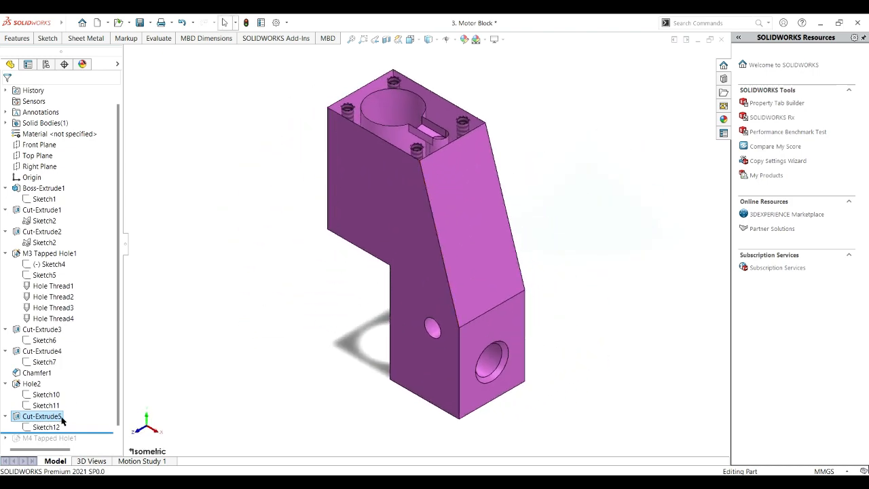
- Roll the history forward to include M4 Tapped Hole1, expand it, and open its hole definition
scroll(119, 354, down, 1)
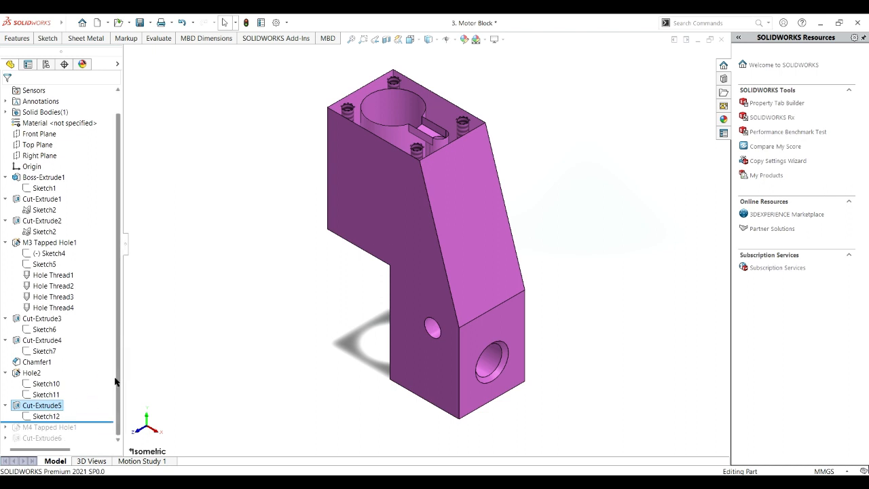
drag(89, 421, 90, 434)
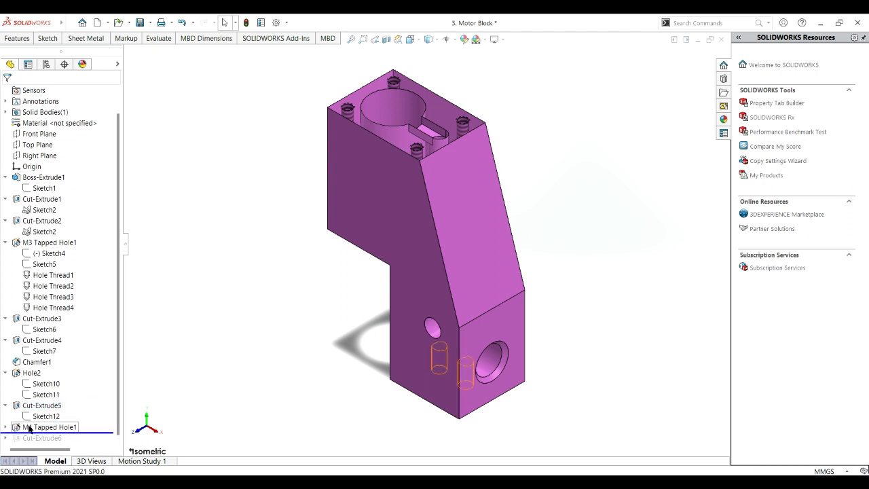
click(5, 426)
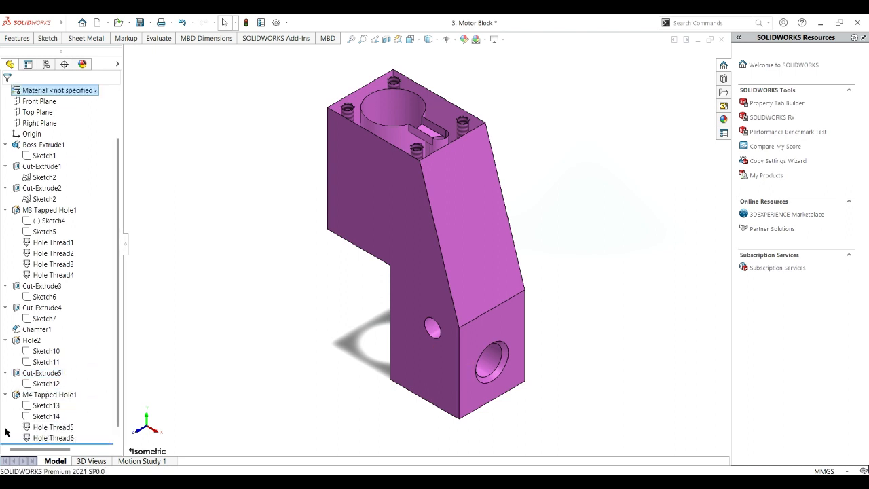
click(38, 394)
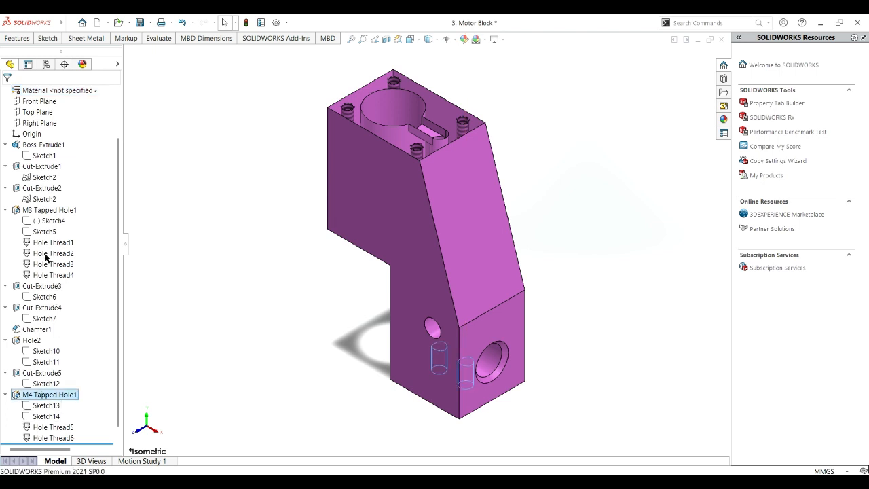
key(Escape)
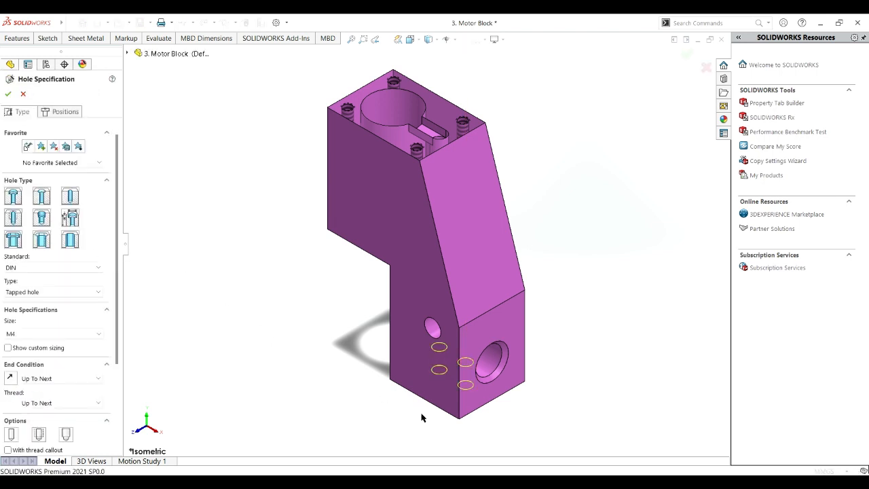
- Show the block's underside and review the position dimensions of the two M4 tapped holes
middle_drag(421, 417, 422, 82)
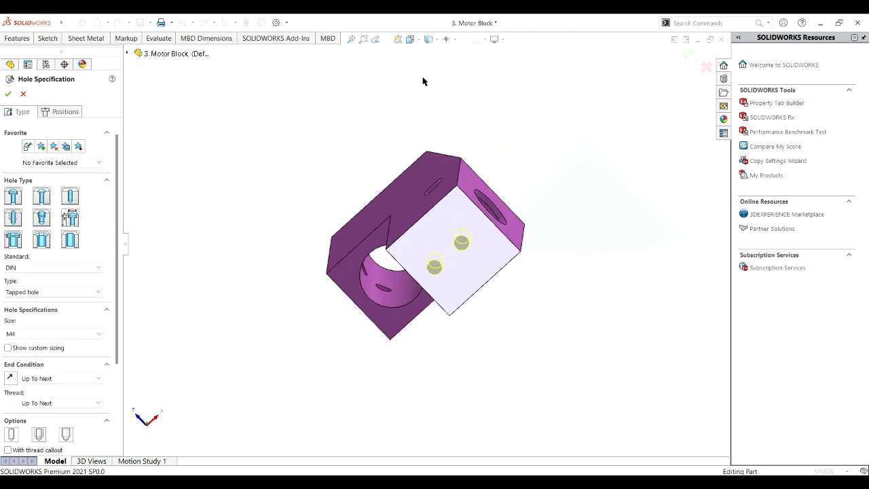
click(411, 39)
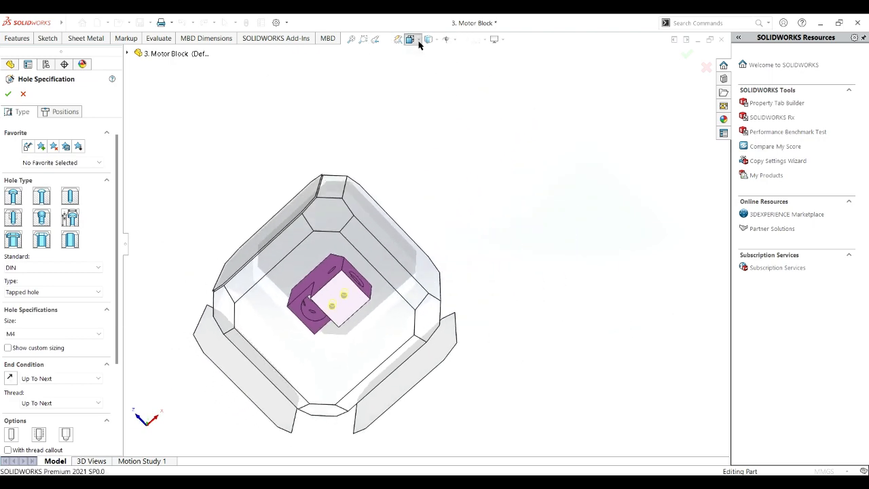
key(ctrl+6)
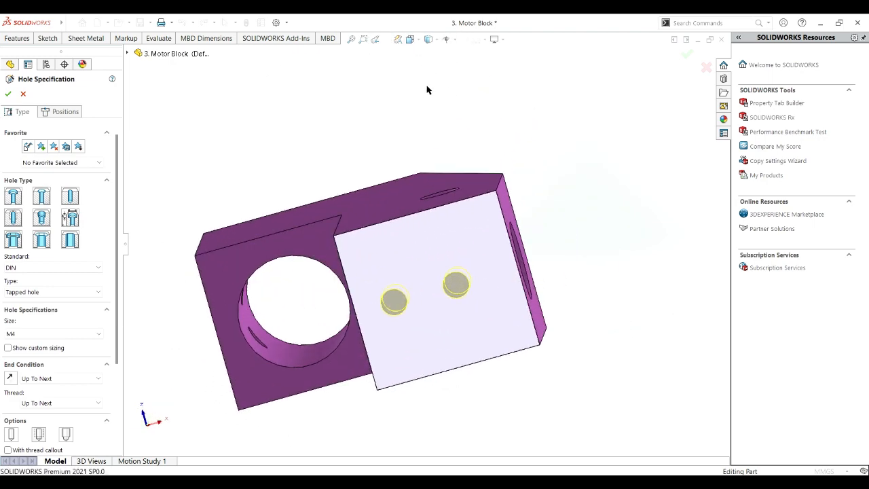
click(73, 110)
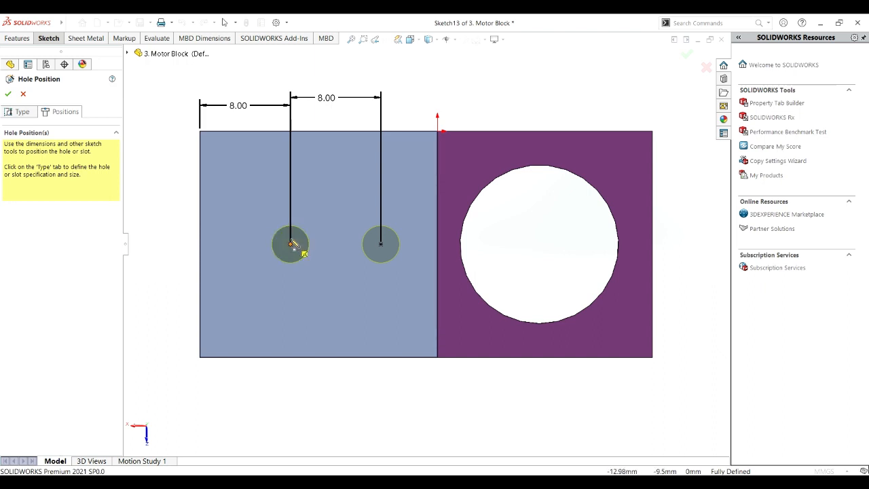
click(202, 243)
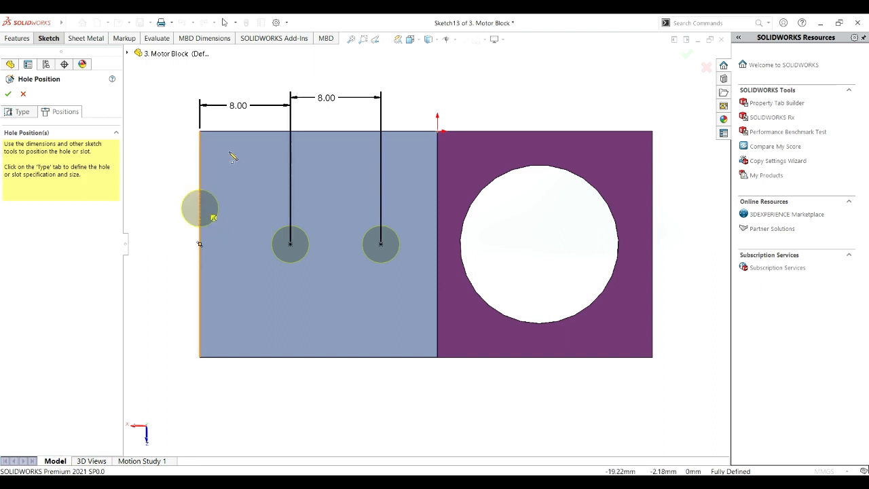
- Review the M4 tapped hole's standard, type, size, end condition and thread options, then close the definition
click(27, 112)
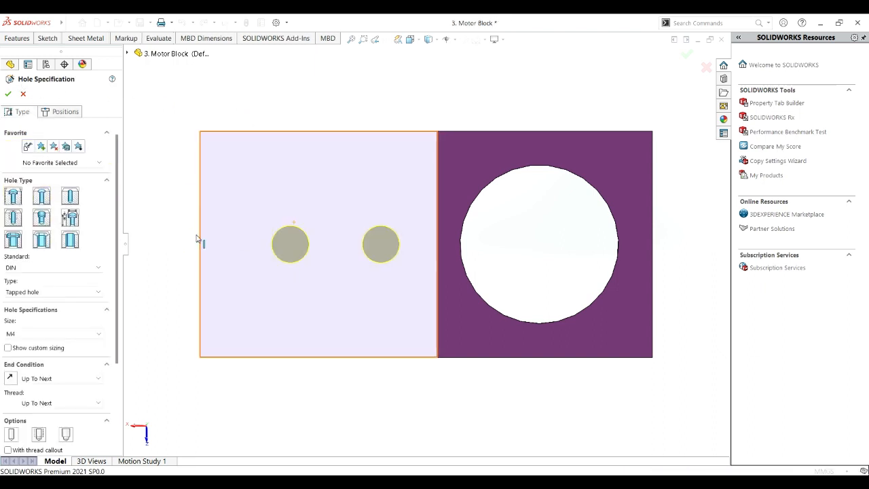
scroll(110, 249, down, 2)
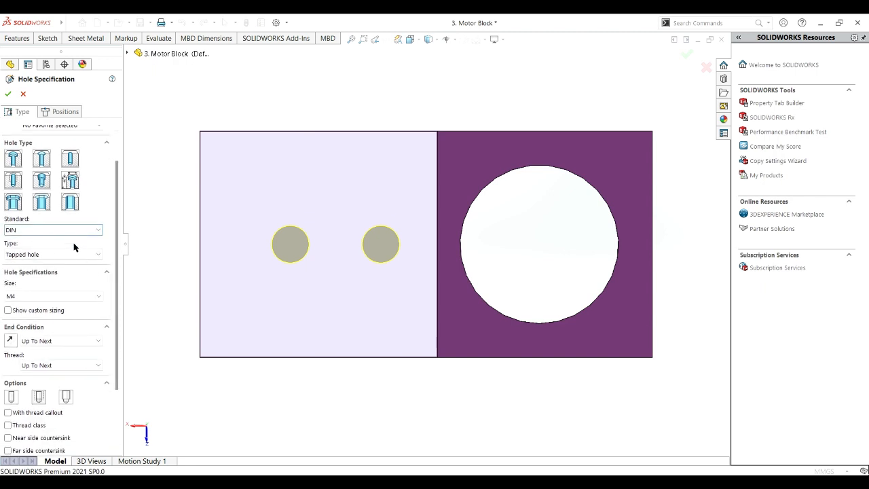
scroll(114, 263, down, 1)
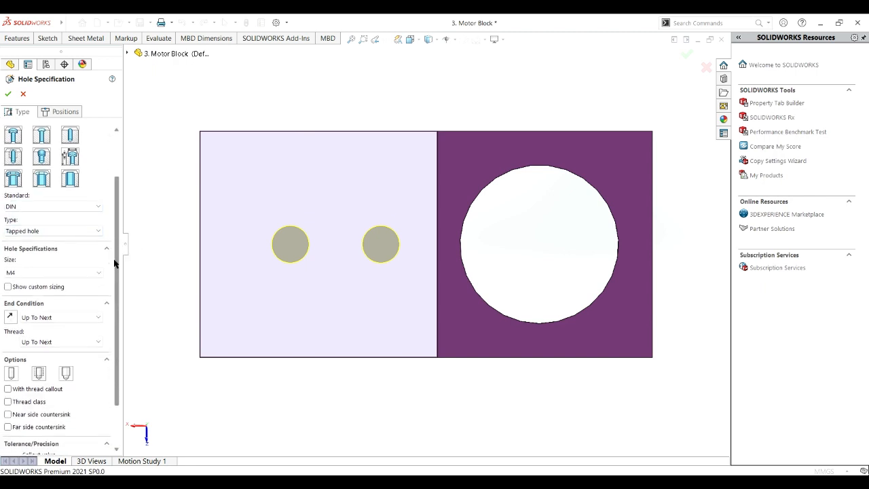
scroll(109, 264, down, 1)
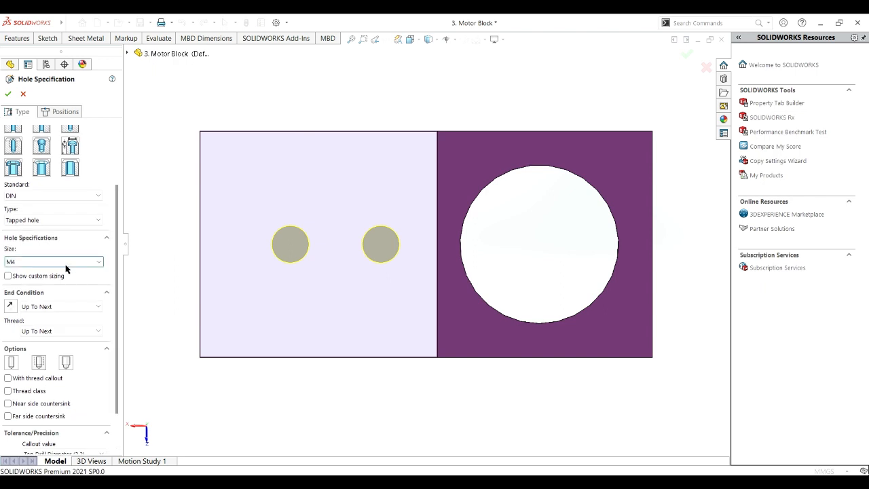
drag(116, 274, 116, 314)
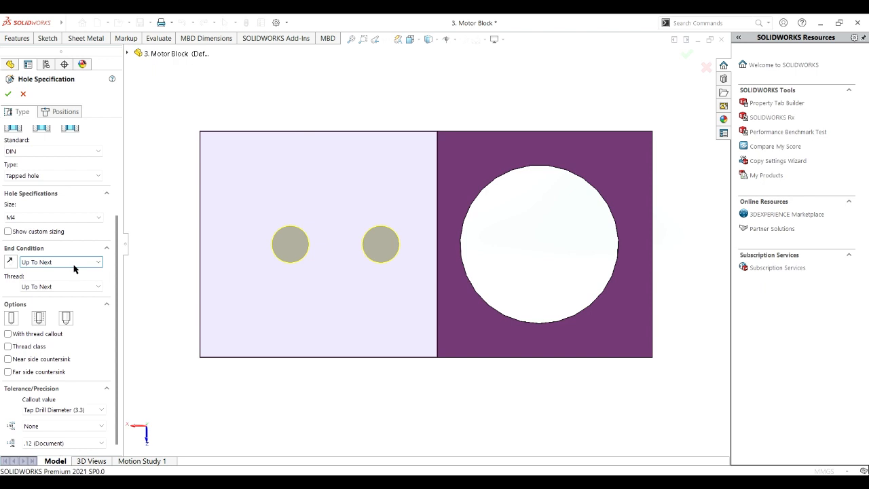
click(9, 95)
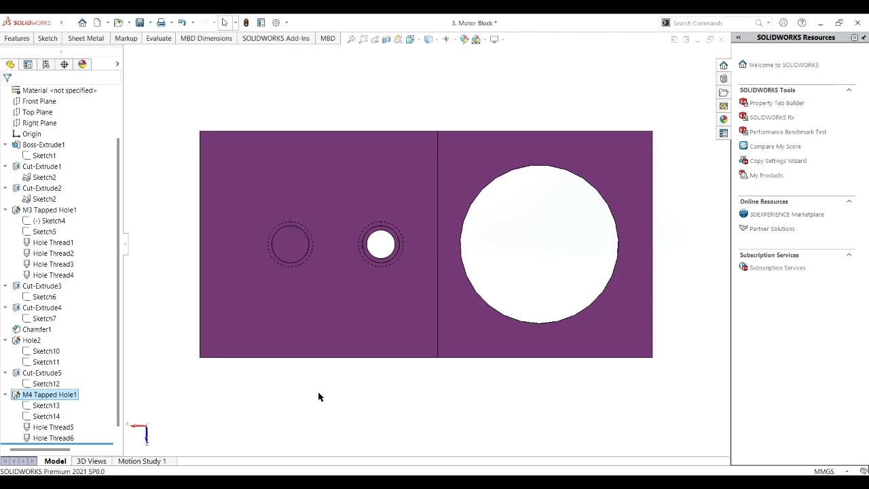
- Inspect up close where the two M4 holes break into the lower front bore, then return to the isometric view
key(ctrl+7)
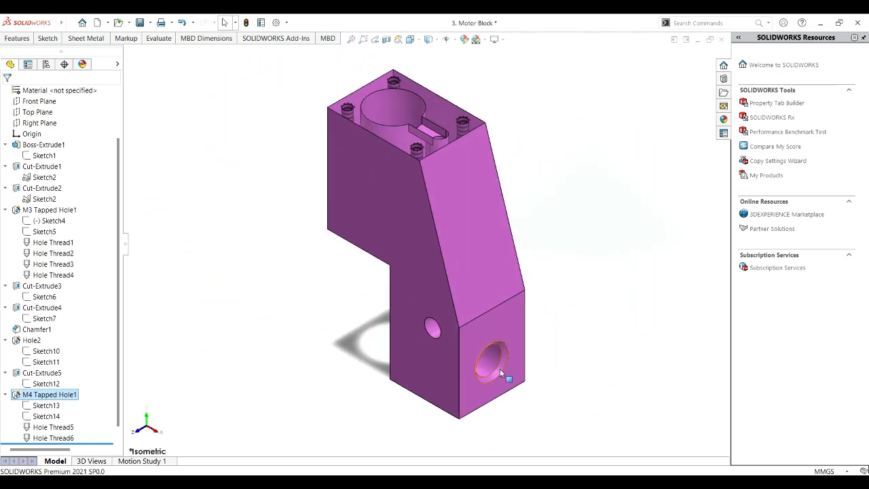
middle_drag(563, 394, 511, 372)
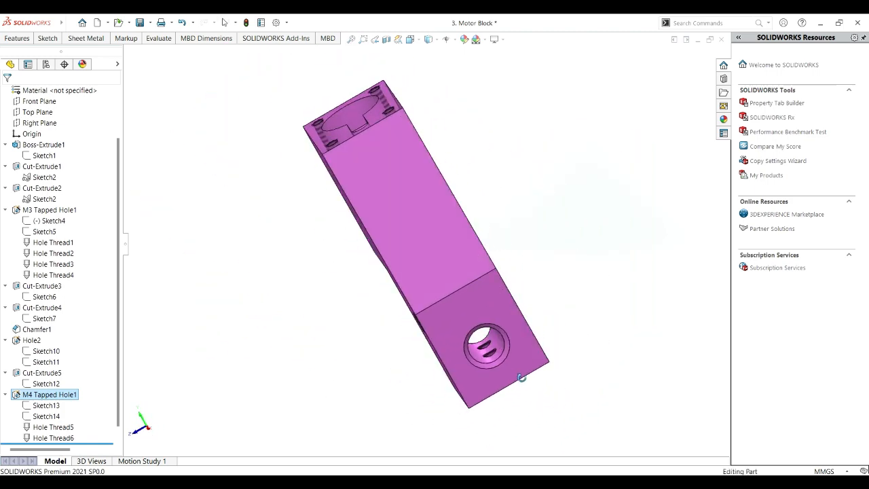
scroll(502, 363, down, 10)
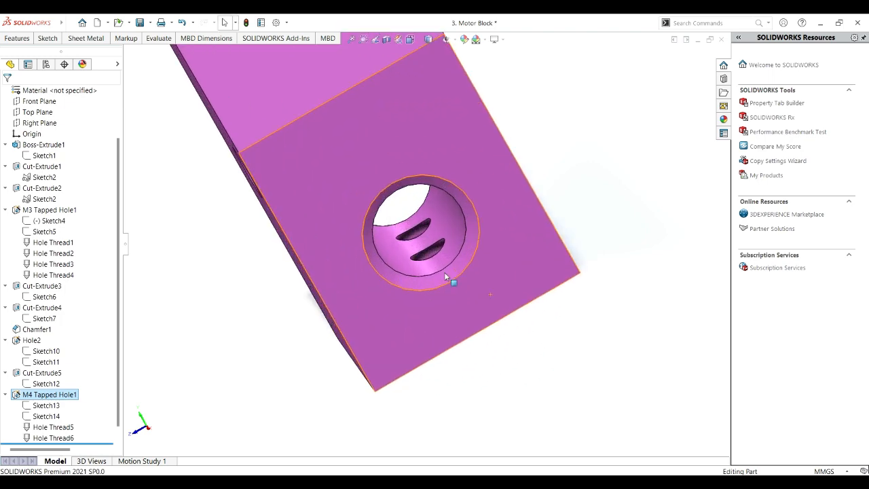
middle_drag(423, 260, 408, 214)
middle_drag(622, 386, 672, 368)
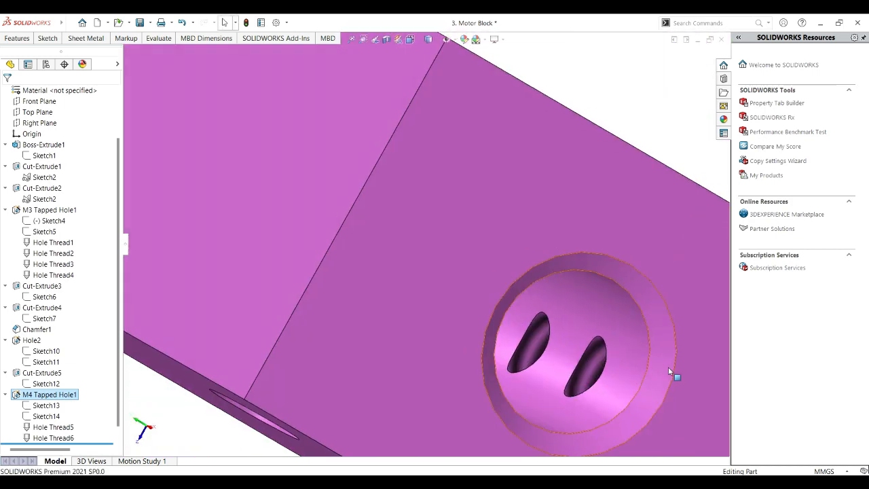
key(ctrl+7)
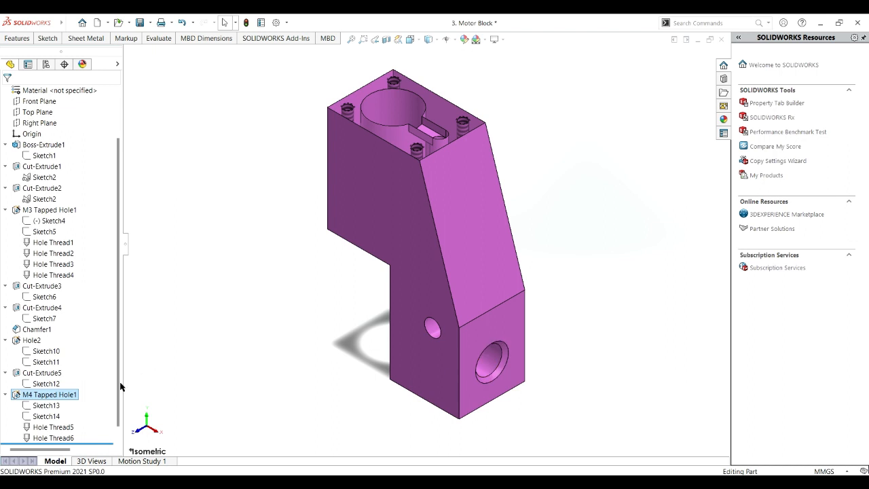
- Roll the history forward to include Cut-Extrude6 and open its Sketch15 for editing
mouse_move(119, 384)
mouse_down()
mouse_move(123, 420)
mouse_move(103, 448)
mouse_move(41, 449)
mouse_up()
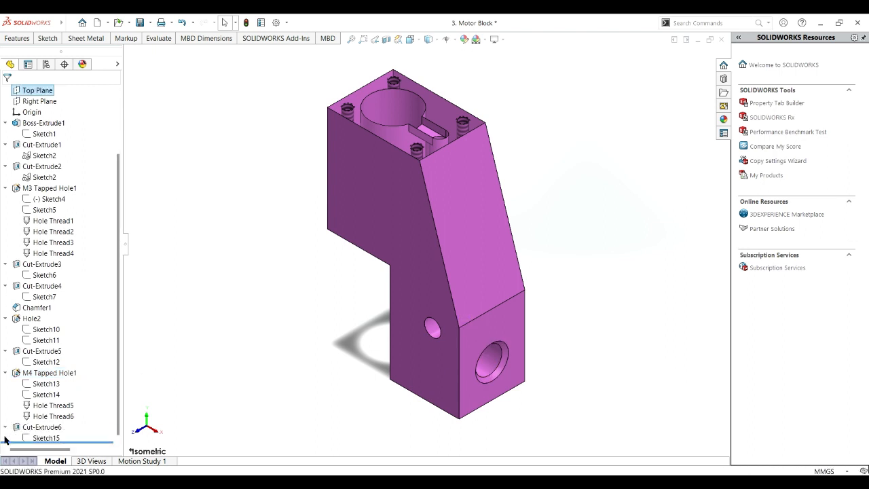
click(39, 438)
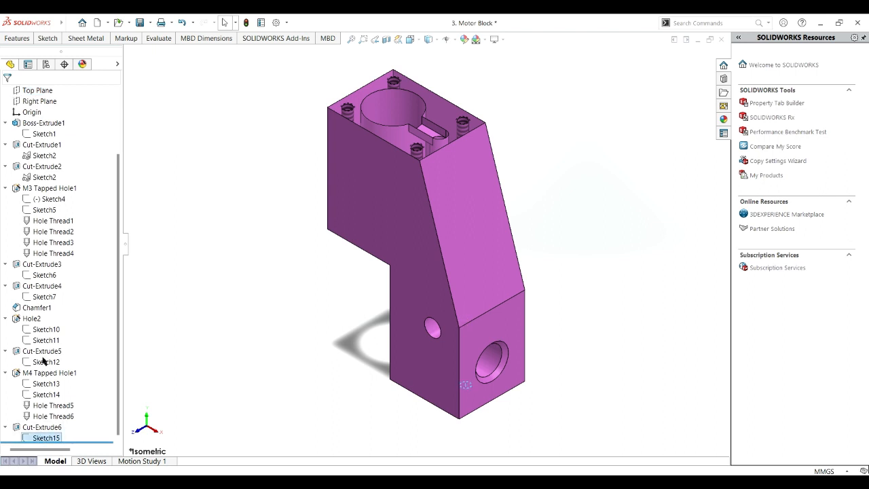
click(48, 309)
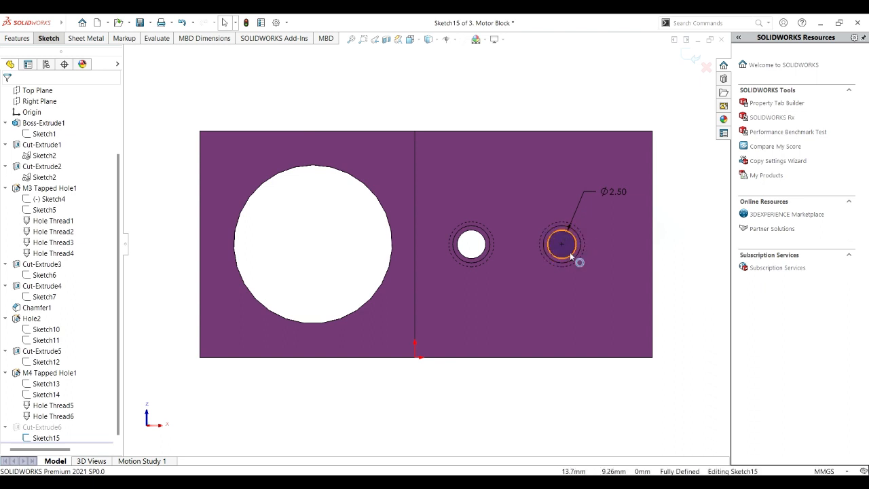
- Examine up close the dimensioned circle of Sketch15 inside the M4 tapped hole, then leave the sketch
scroll(571, 254, down, 3)
scroll(551, 250, down, 2)
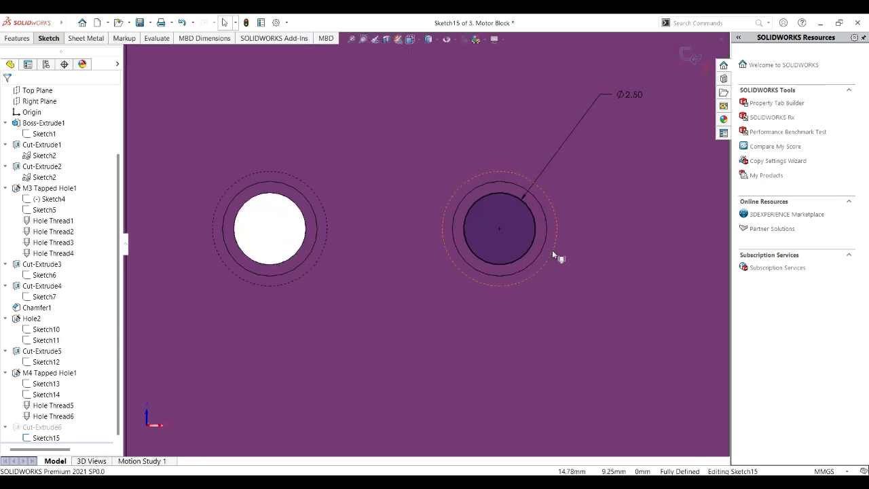
scroll(564, 193, up, 1)
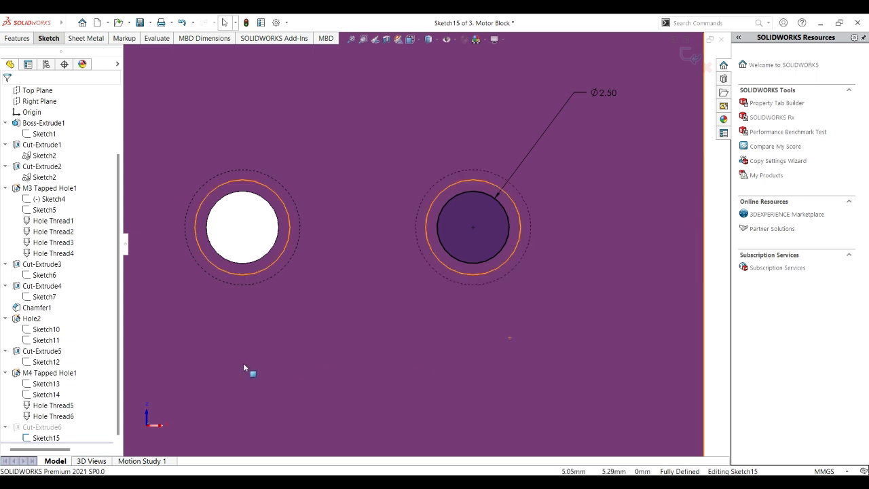
click(183, 21)
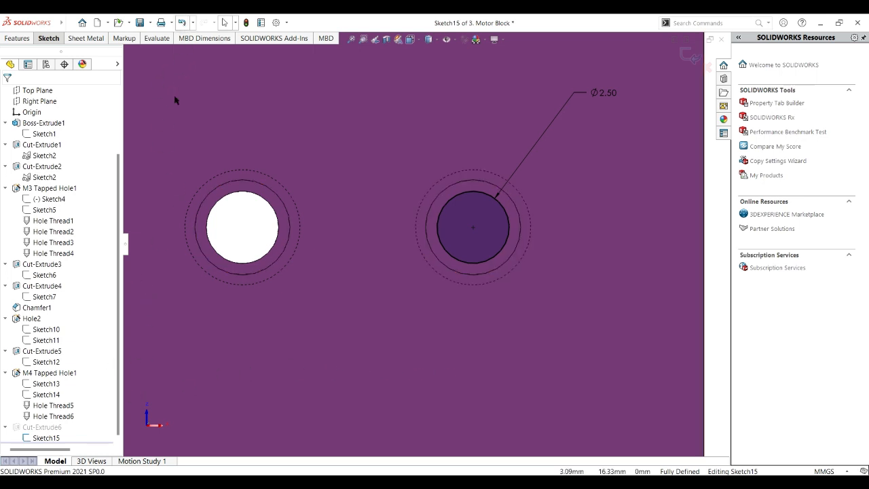
- Open the Cut-Extrude6 definition, review its Up To Surface end condition from the block's underside, then close the definition
click(48, 427)
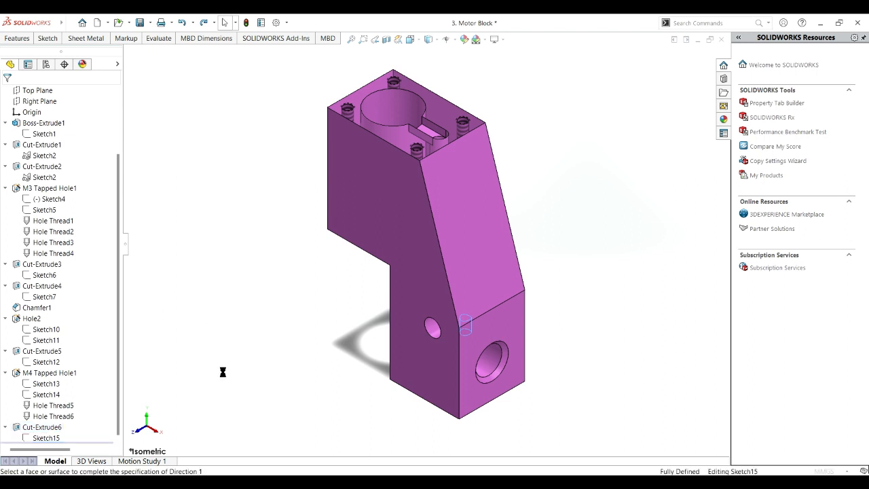
middle_drag(429, 414, 469, 323)
scroll(470, 319, up, 2)
scroll(471, 322, down, 8)
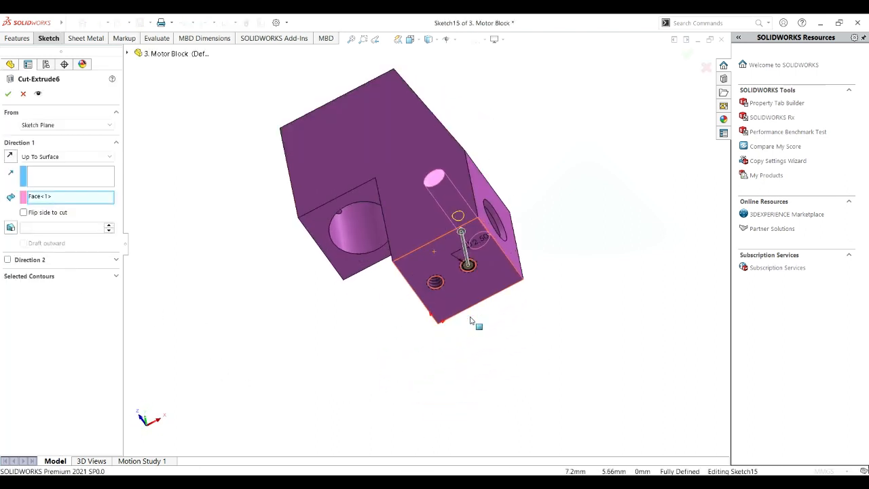
middle_drag(495, 392, 489, 311)
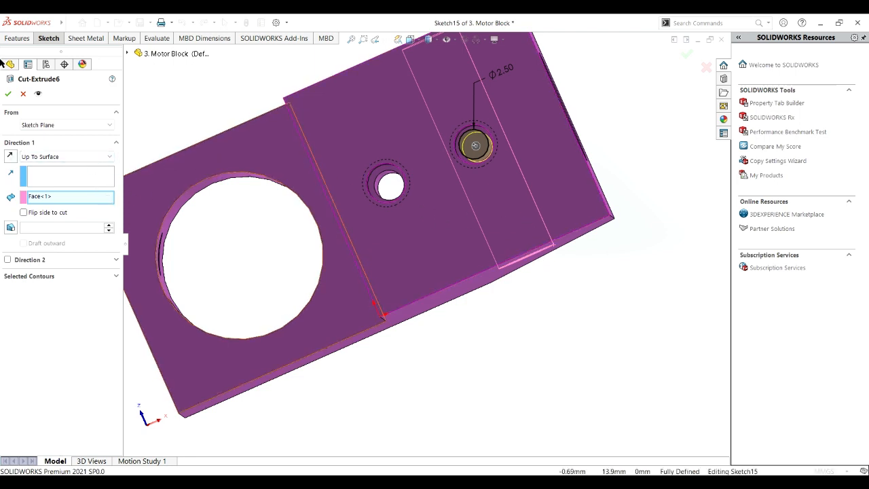
click(9, 95)
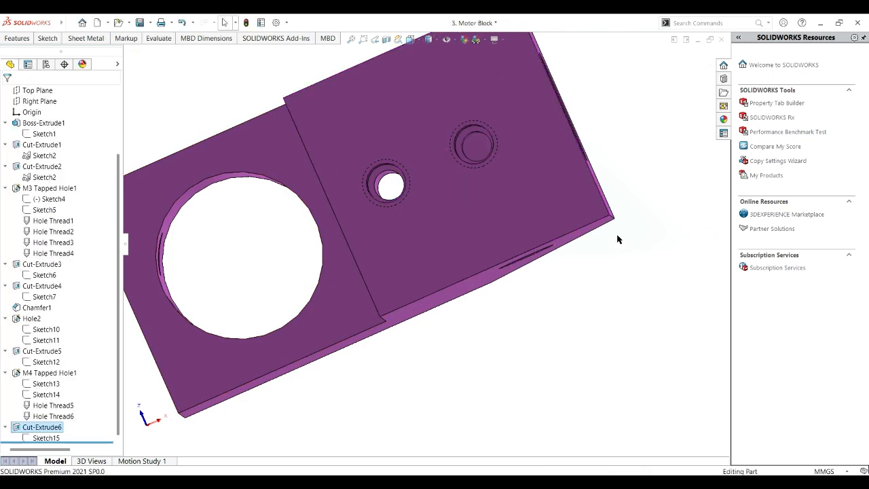
- Inspect where the small Cut-Extrude6 hole breaks into the front bore and the side hole, then return to the isometric view
middle_drag(617, 239, 563, 274)
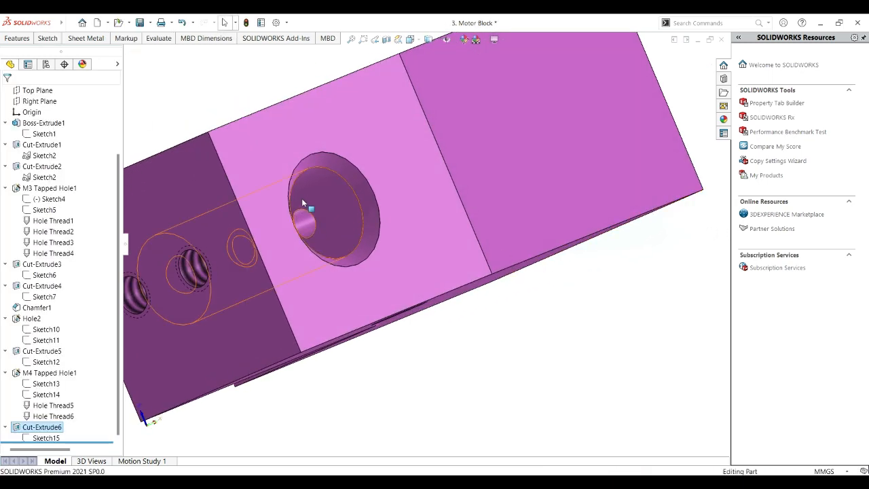
click(306, 217)
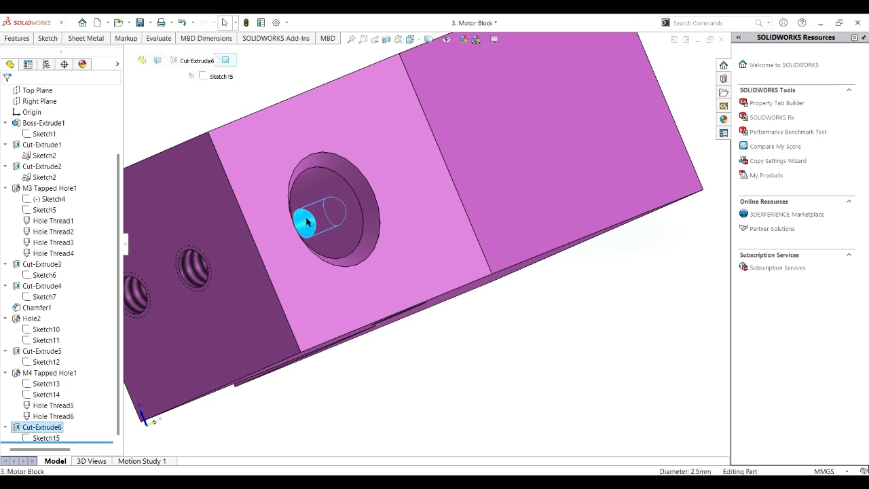
middle_drag(407, 297, 298, 170)
middle_drag(415, 473, 438, 464)
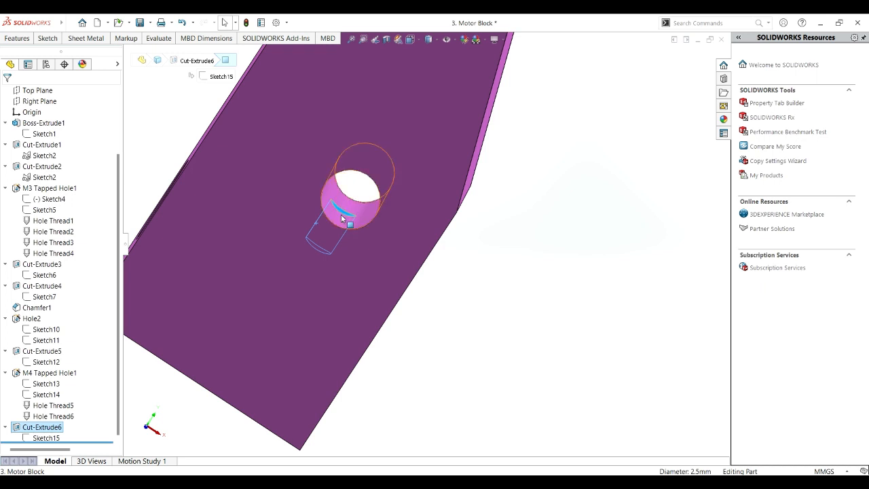
middle_drag(341, 213, 334, 238)
scroll(334, 243, up, 2)
scroll(334, 242, down, 2)
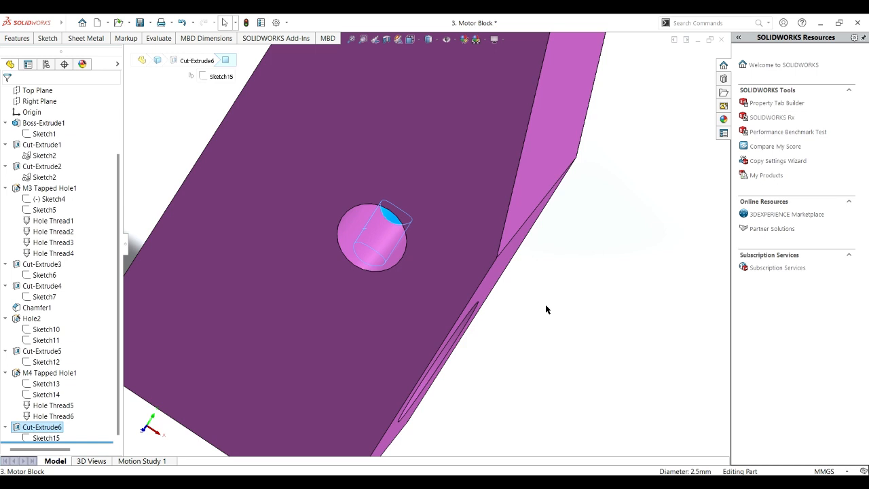
key(alt+super+4)
click(675, 251)
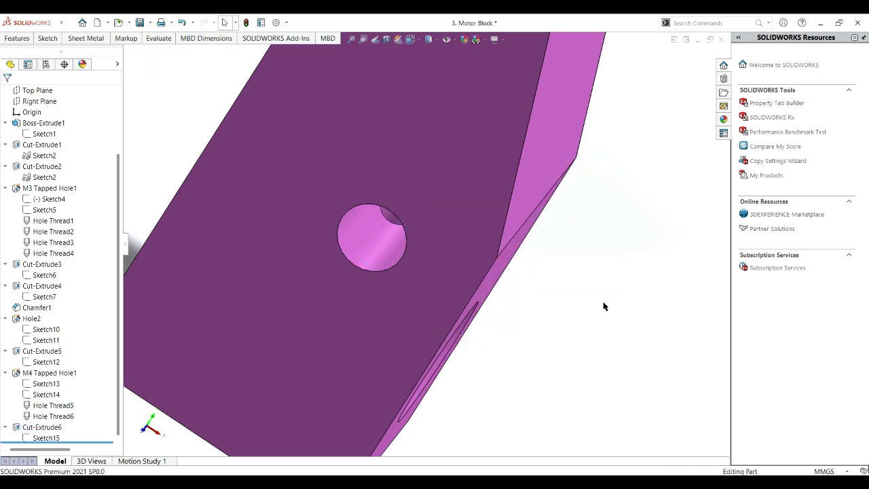
key(ctrl+7)
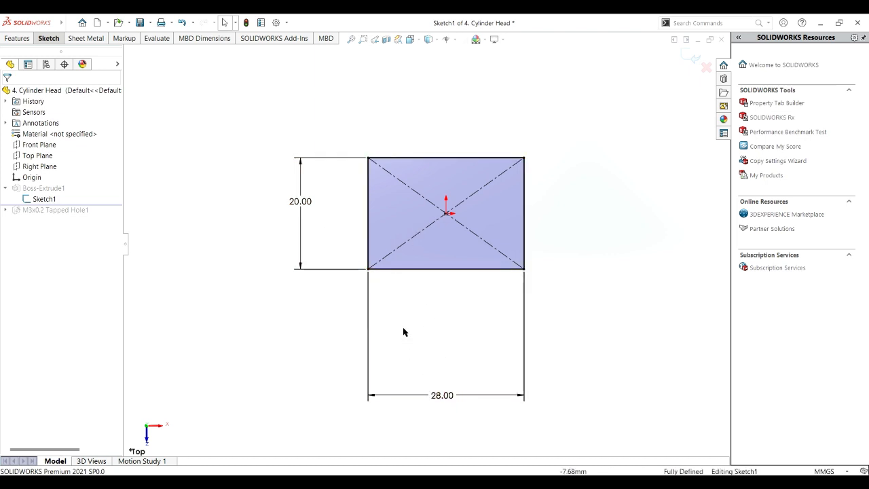
- Leave the cylinder head's base sketch, review the end condition and depth of Boss-Extrude1, then close its definition
click(182, 22)
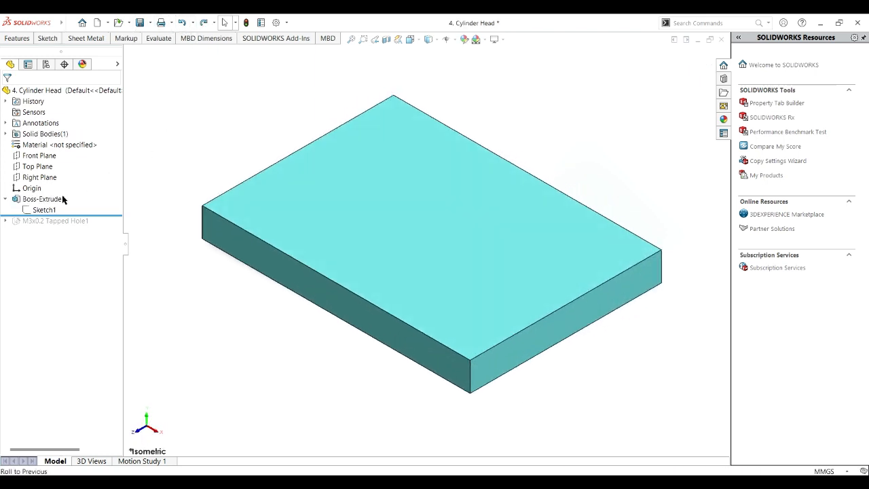
click(49, 204)
click(61, 178)
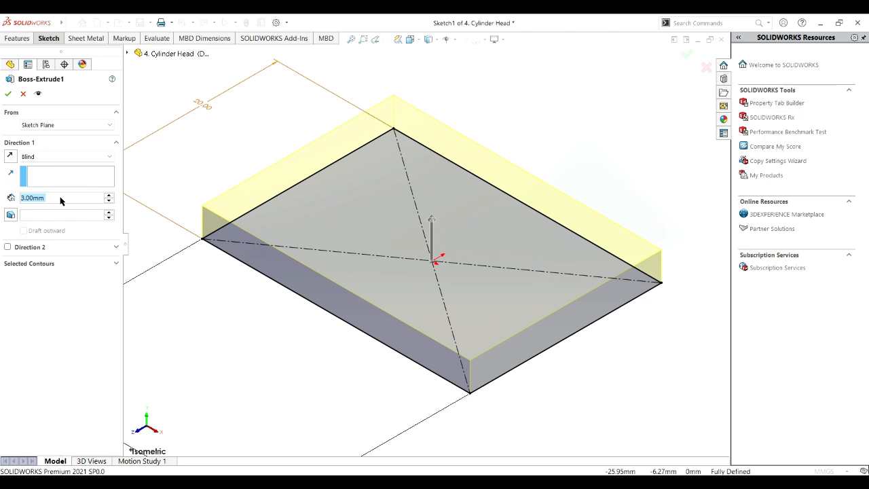
click(8, 95)
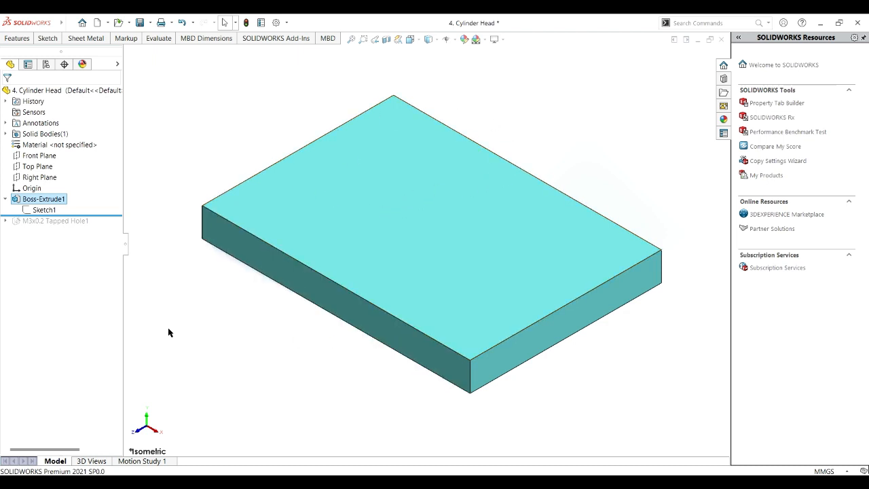
- Roll the history forward to include M3x0.2 Tapped Hole1 and open its hole positions with Smart Dimension active to review the spacing
drag(68, 215, 76, 229)
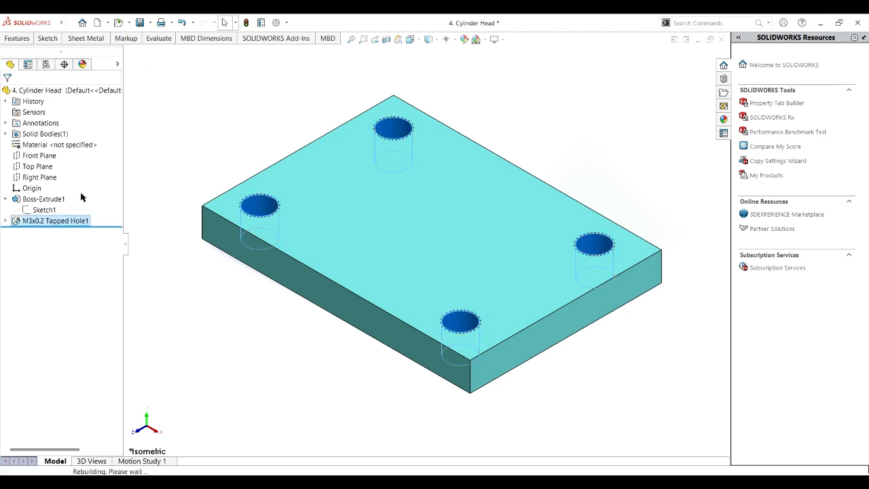
double_click(68, 220)
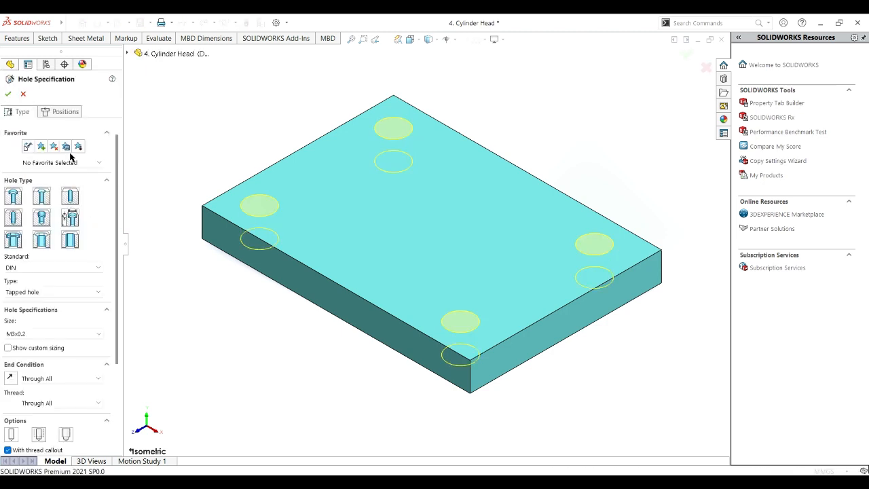
click(65, 113)
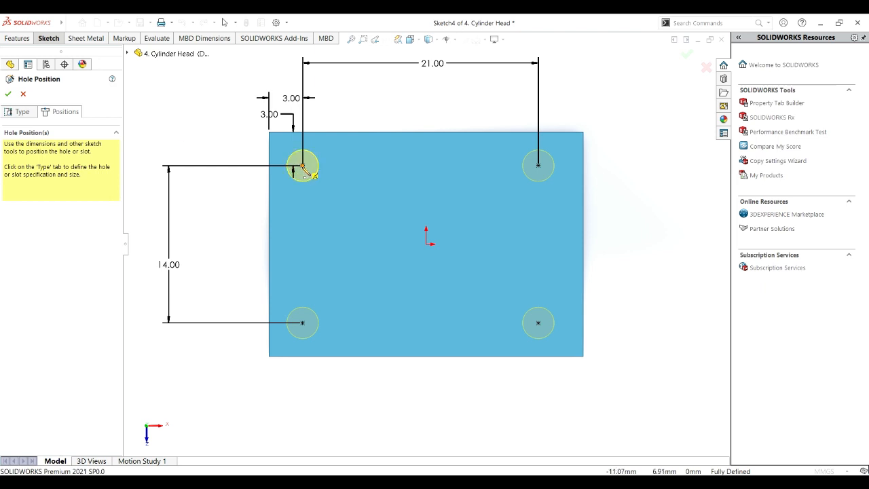
click(51, 38)
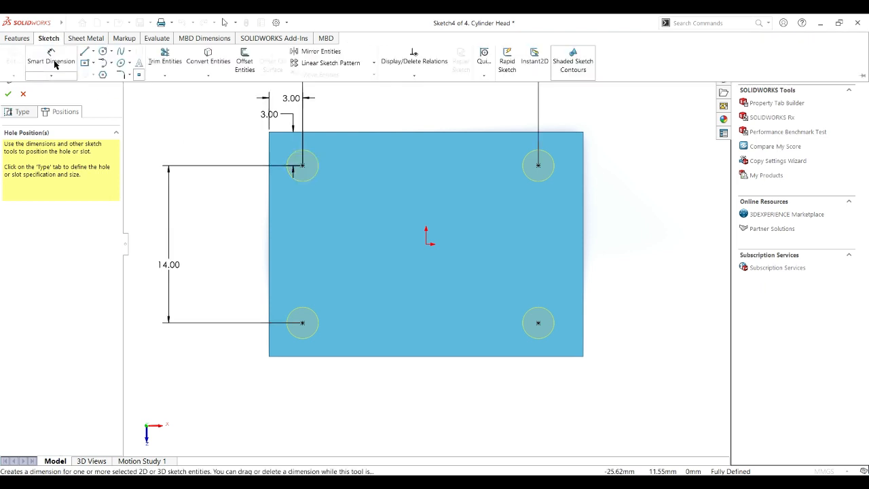
click(54, 63)
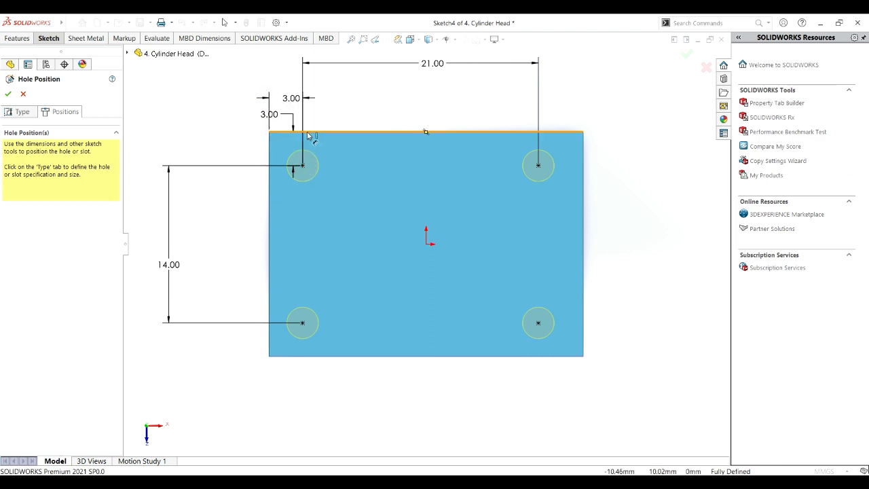
- Review the M3x0.2 tapped hole's standard, type, size, end condition and thread options, then close the definition
click(31, 112)
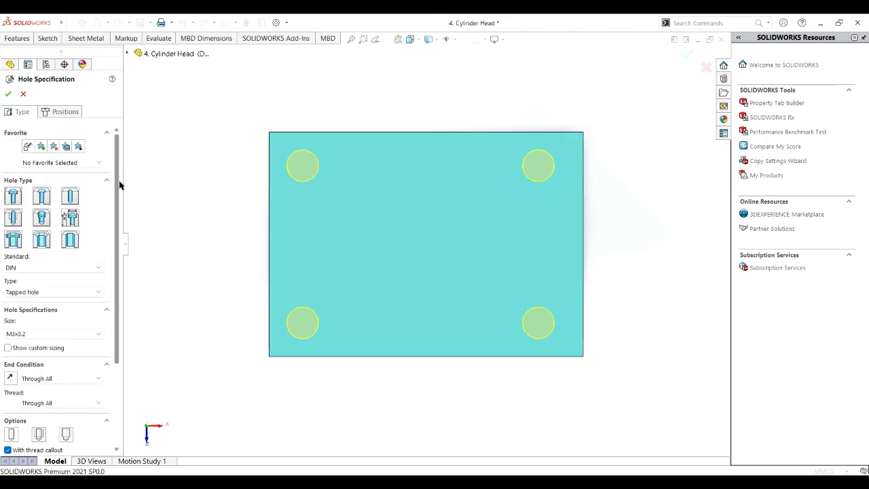
drag(116, 185, 117, 229)
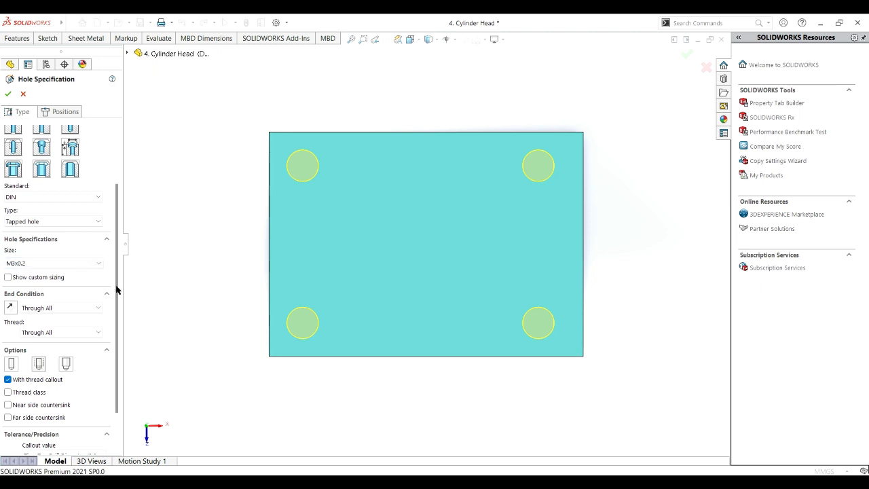
drag(121, 294, 116, 320)
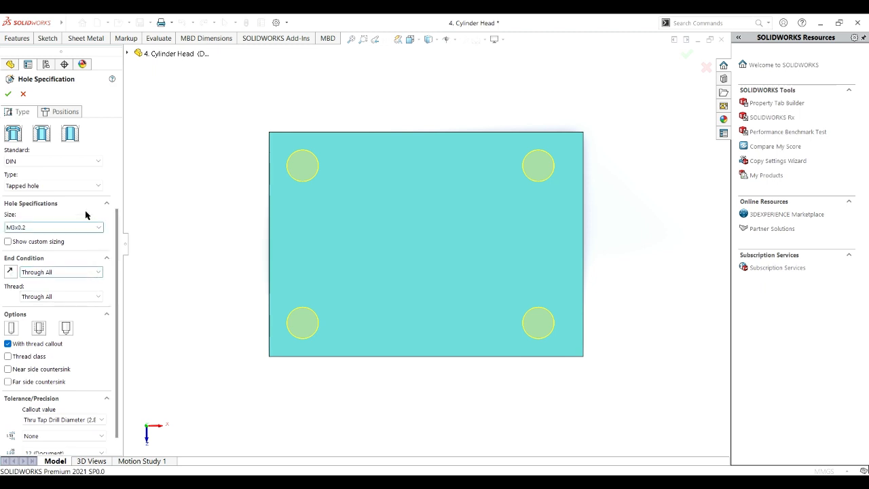
click(8, 95)
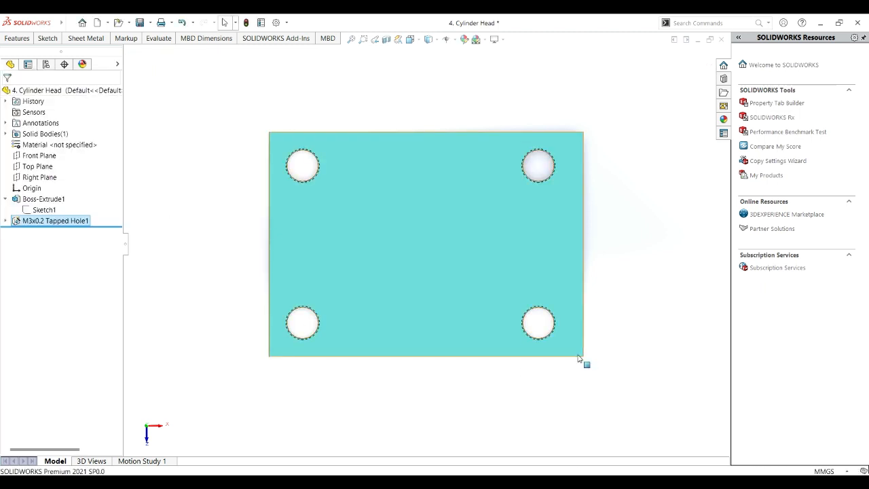
- Inspect the four tapped holes from the cylinder head's top and underside, then return to the isometric view
key(ctrl+7)
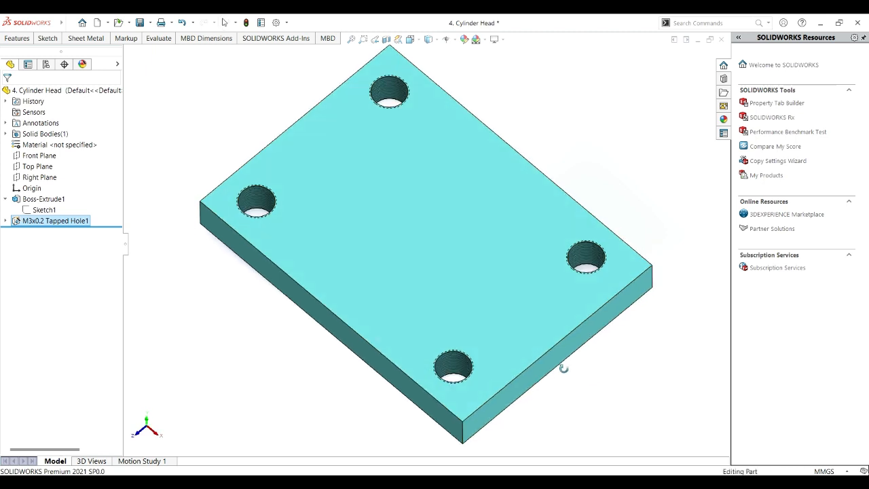
middle_drag(563, 369, 688, 272)
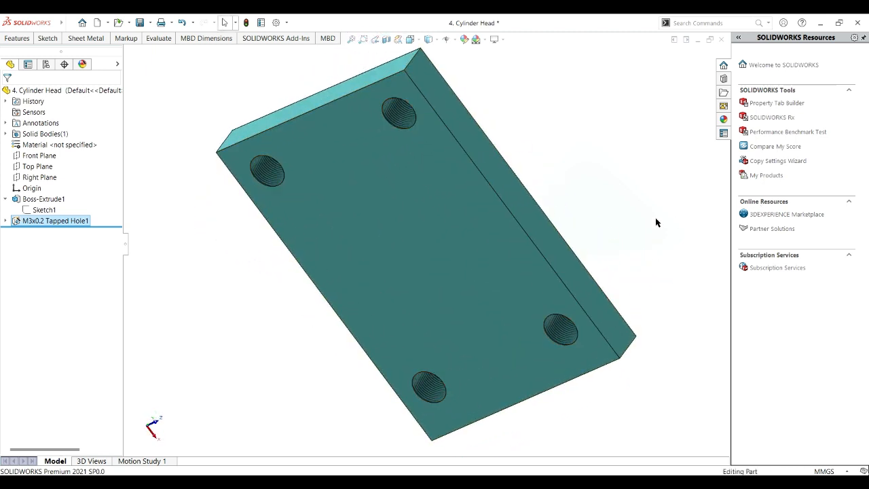
key(ctrl+7)
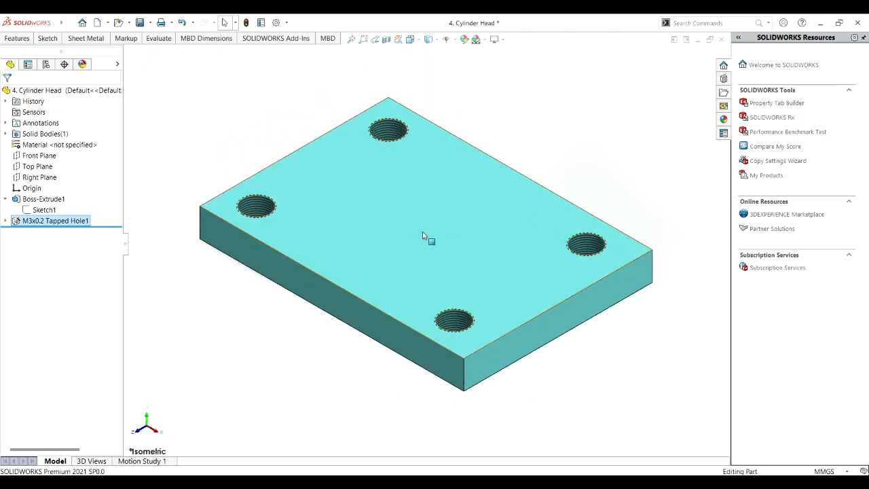
- Make the cylinder head's top face transparent to expose the threaded holes inside, then return to the isometric view
click(390, 221)
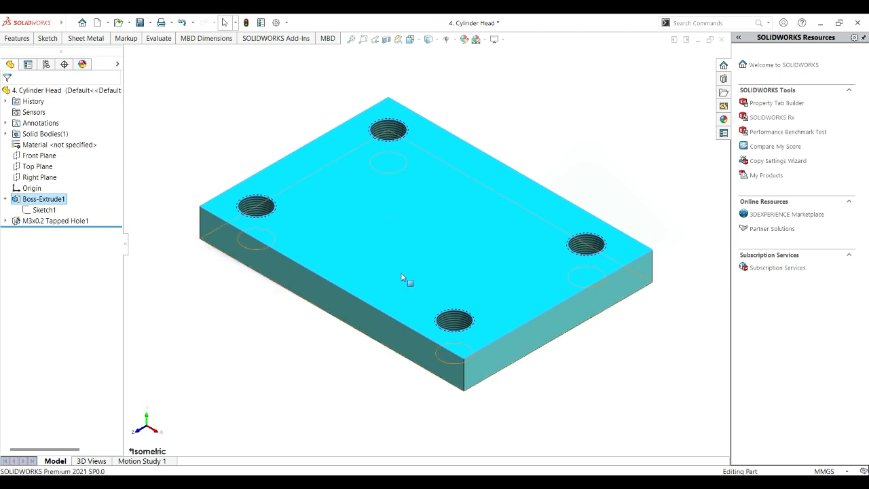
click(401, 274)
middle_drag(540, 135, 567, 129)
click(543, 158)
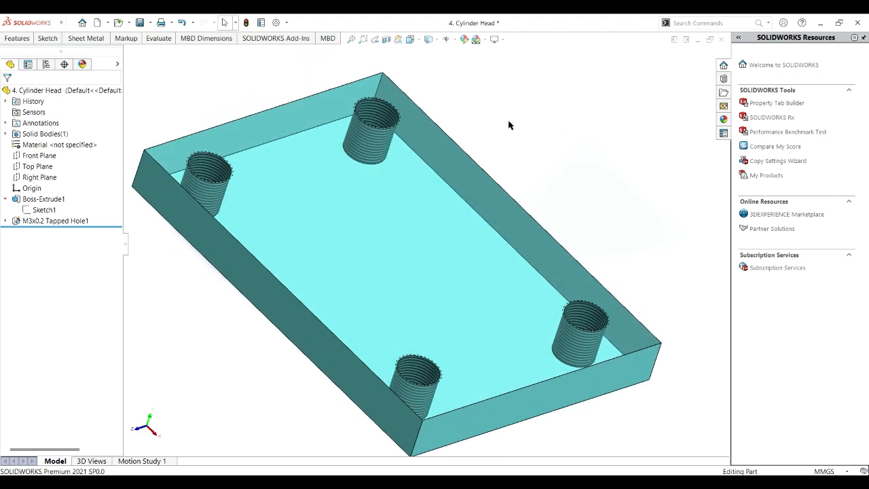
key(ctrl+7)
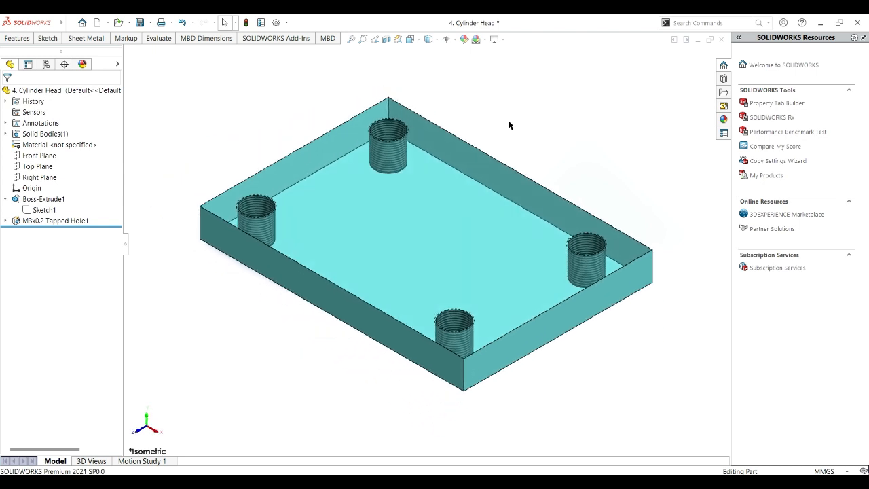
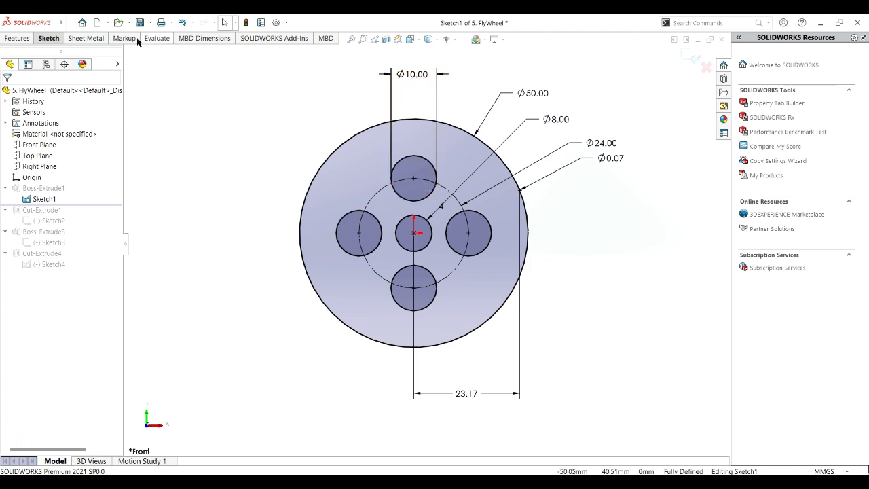
- Try a circular sketch pattern of the upper 10 mm hole with 4 equally spaced instances over 360 degrees, then undo it and leave Sketch1
click(50, 39)
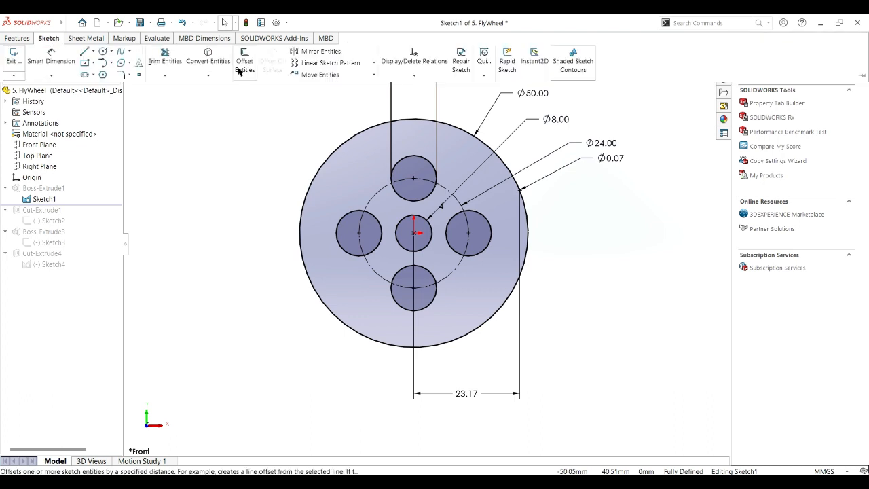
click(374, 63)
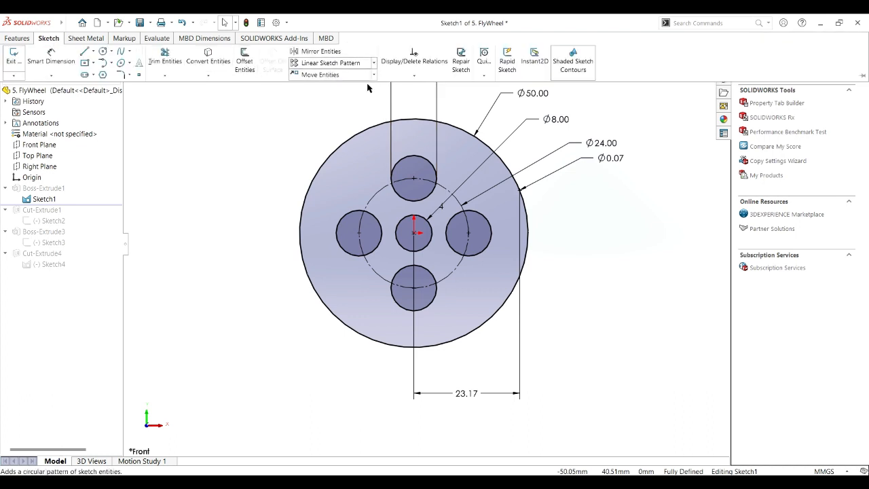
click(365, 89)
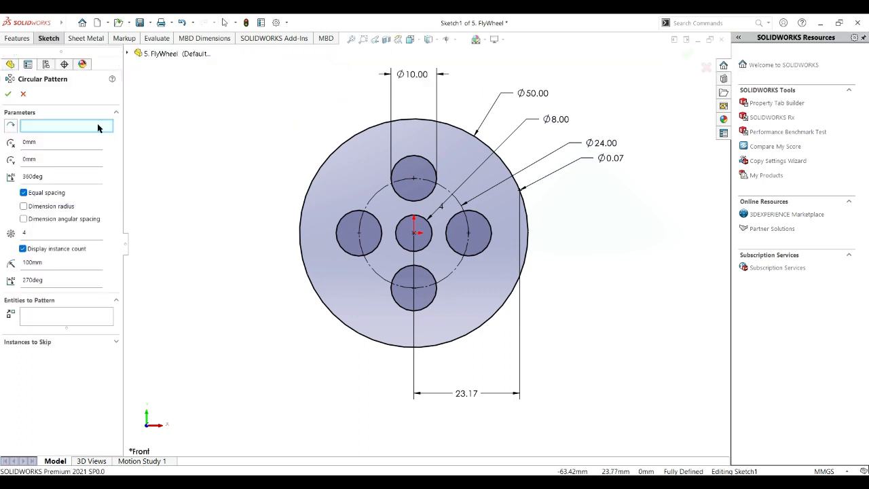
click(417, 177)
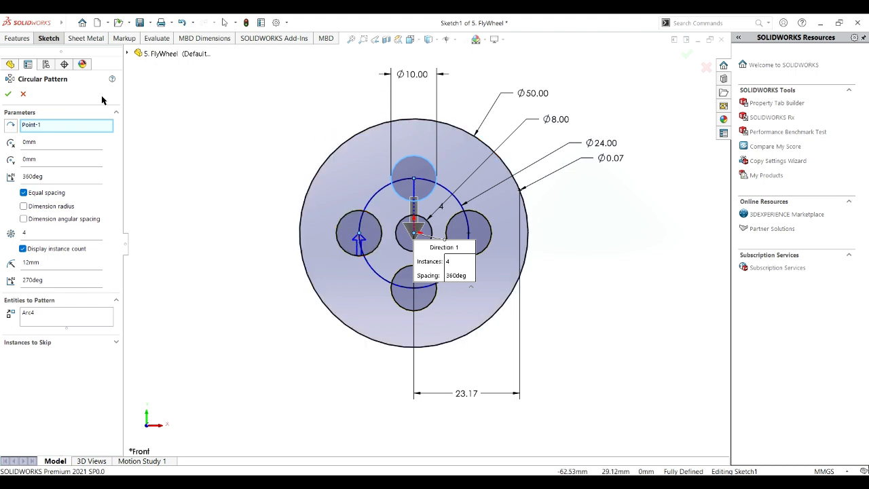
click(9, 95)
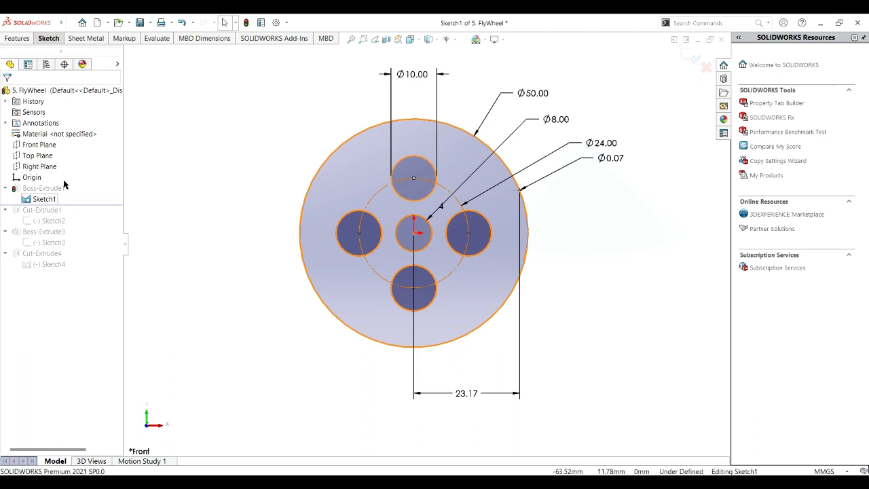
click(182, 23)
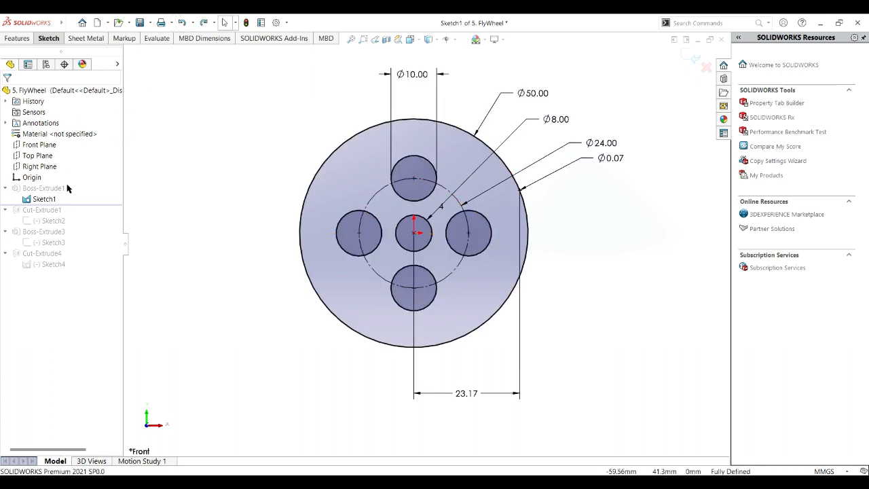
click(182, 23)
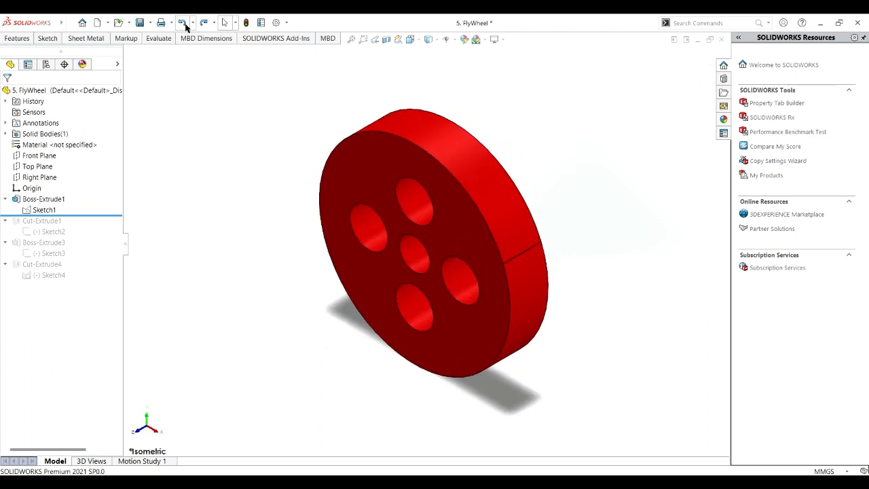
- Review Boss-Extrude1's end condition, depth and selected contour from the front, then close the definition and inspect the disc up to the isometric view
click(55, 199)
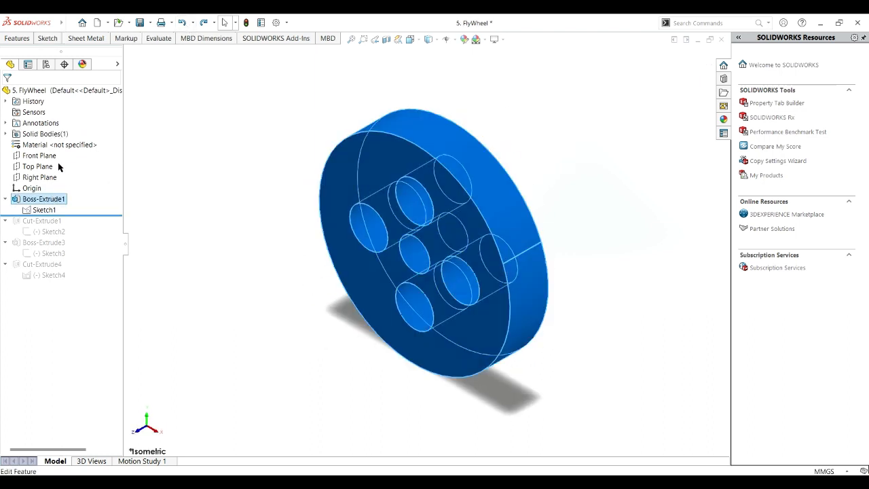
click(58, 167)
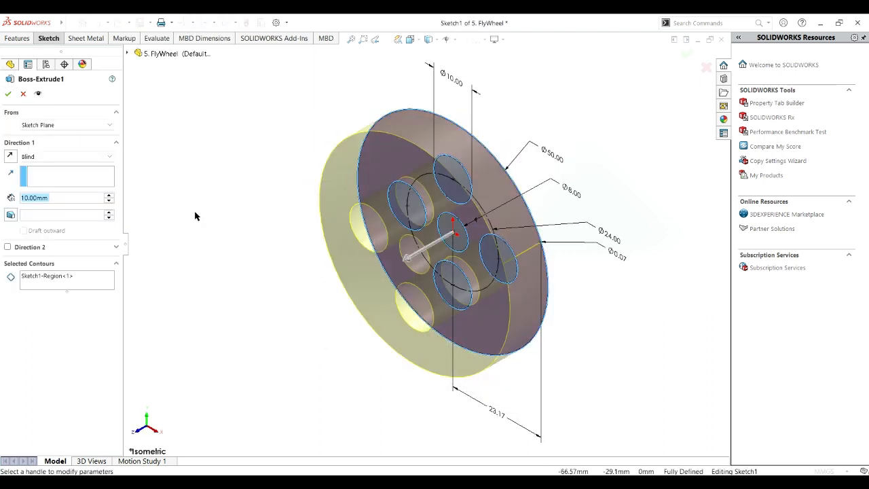
click(410, 39)
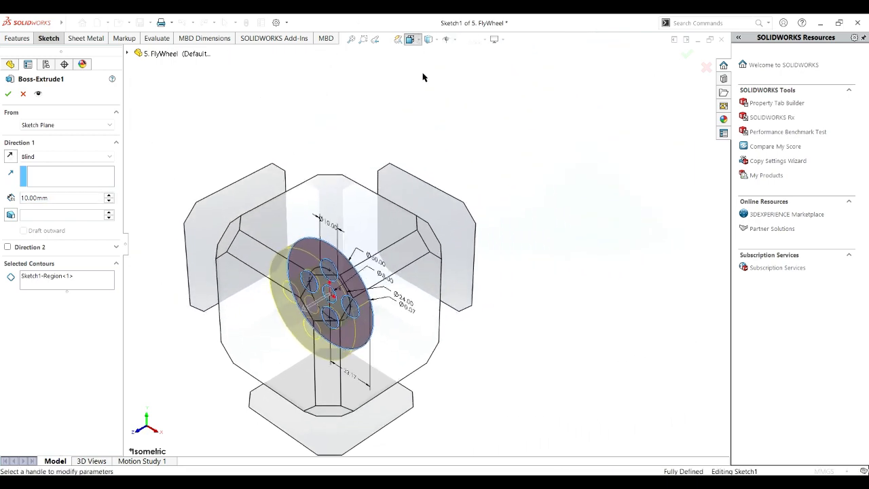
key(ctrl+1)
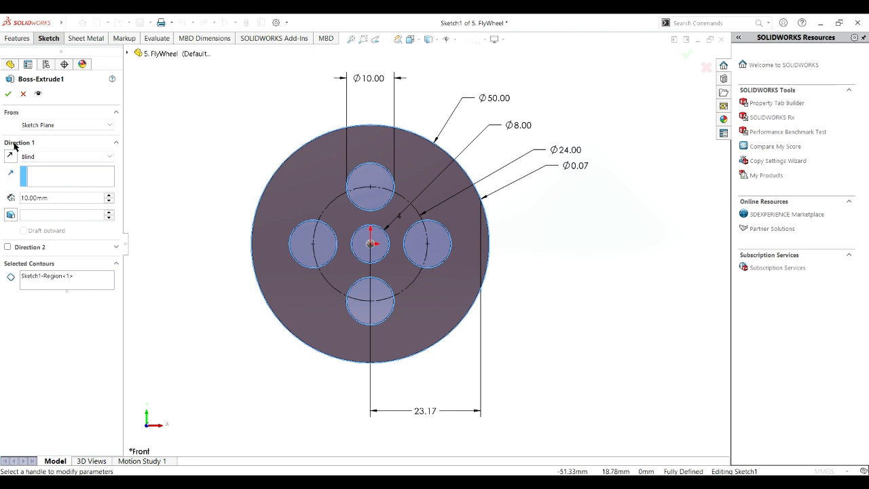
click(8, 95)
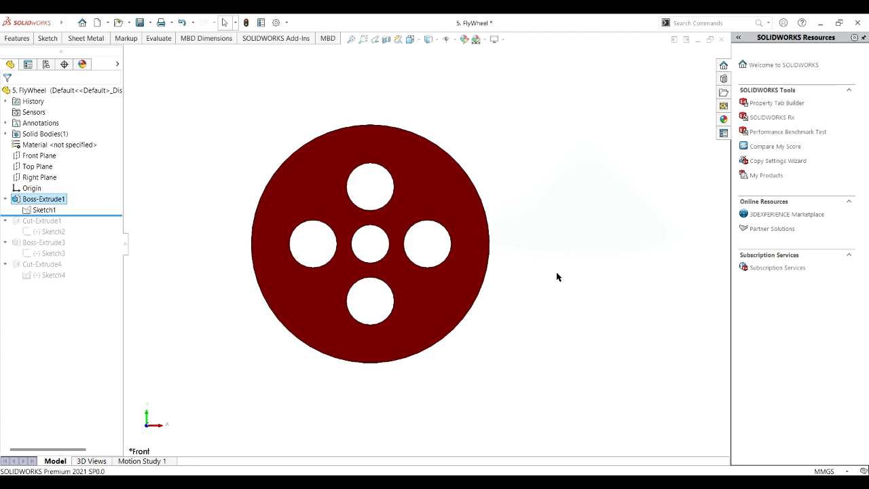
middle_drag(556, 273, 493, 309)
scroll(493, 308, up, 3)
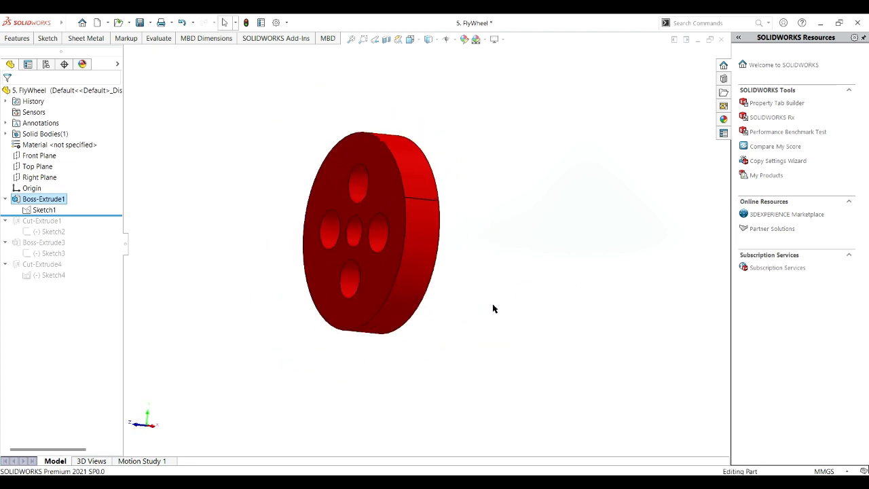
key(ctrl+7)
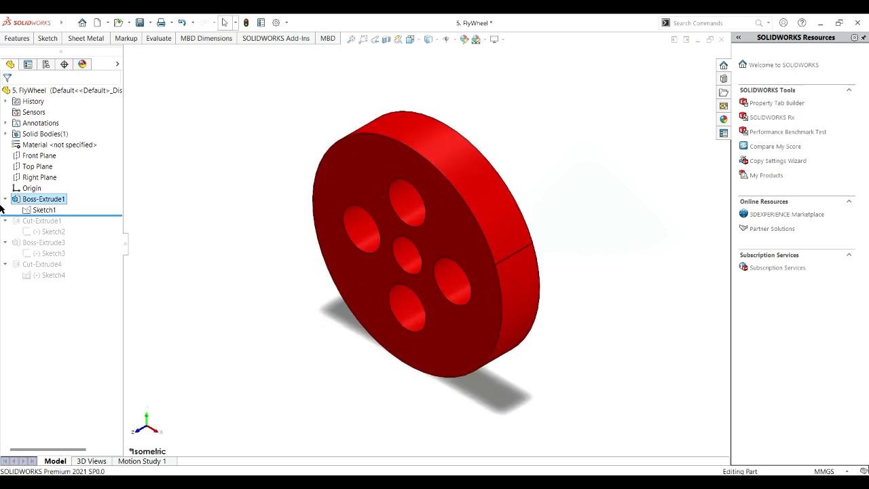
- Roll the flywheel's history forward to include Cut-Extrude1 and open Sketch2 to examine its circle
drag(78, 221, 80, 237)
click(54, 232)
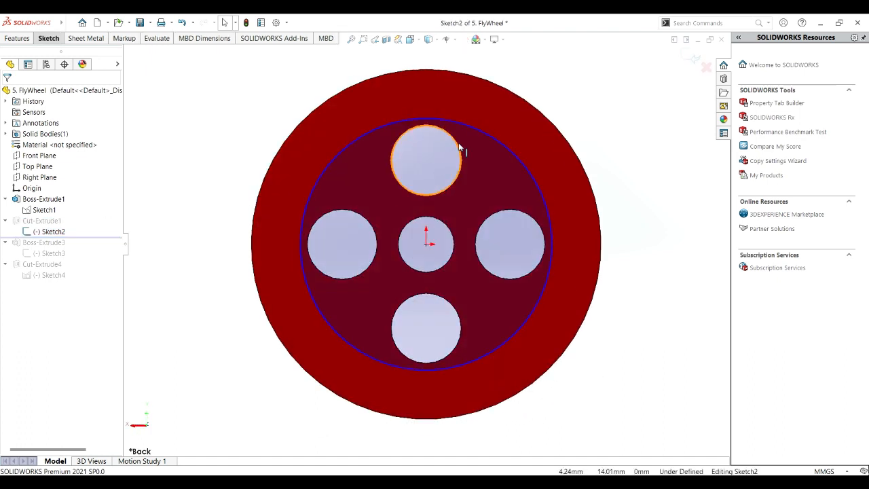
click(62, 231)
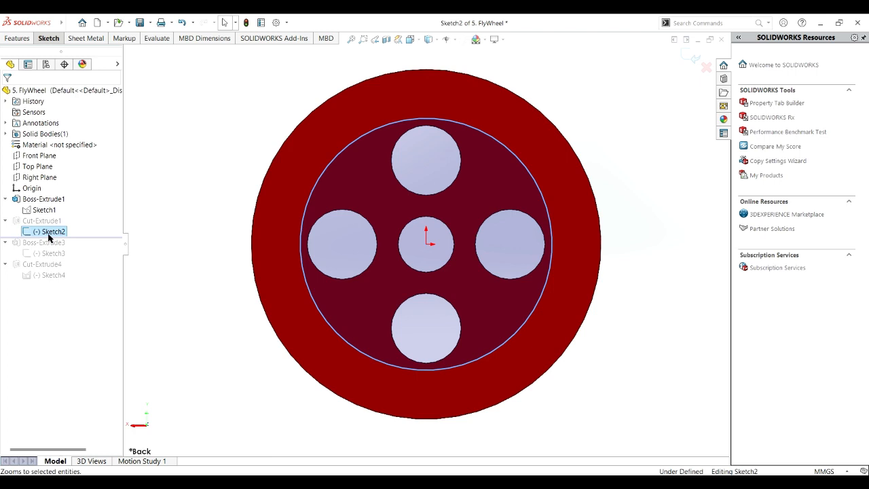
click(161, 184)
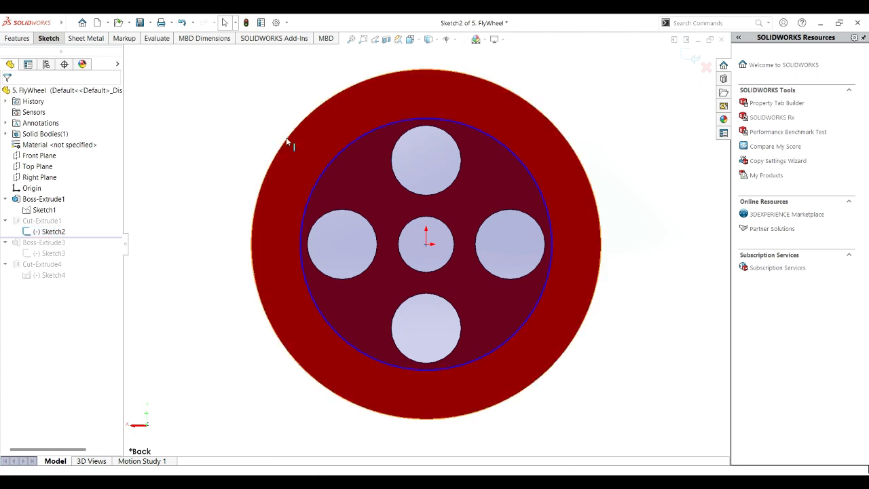
- Dimension the diameter of the recess circle in Sketch2, then undo the dimension and leave the sketch
click(49, 39)
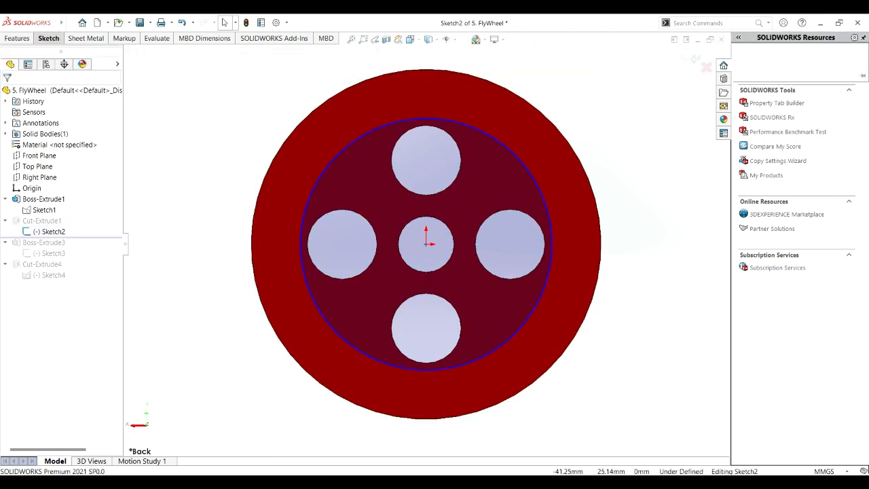
click(438, 122)
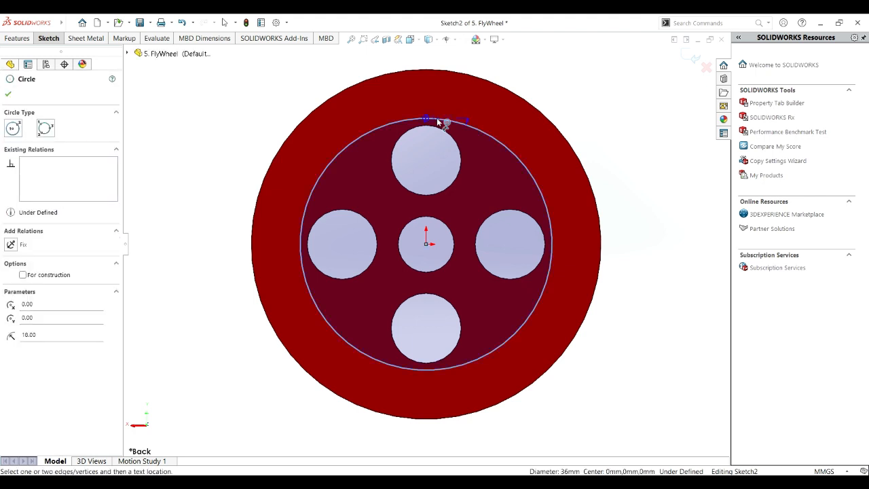
click(217, 225)
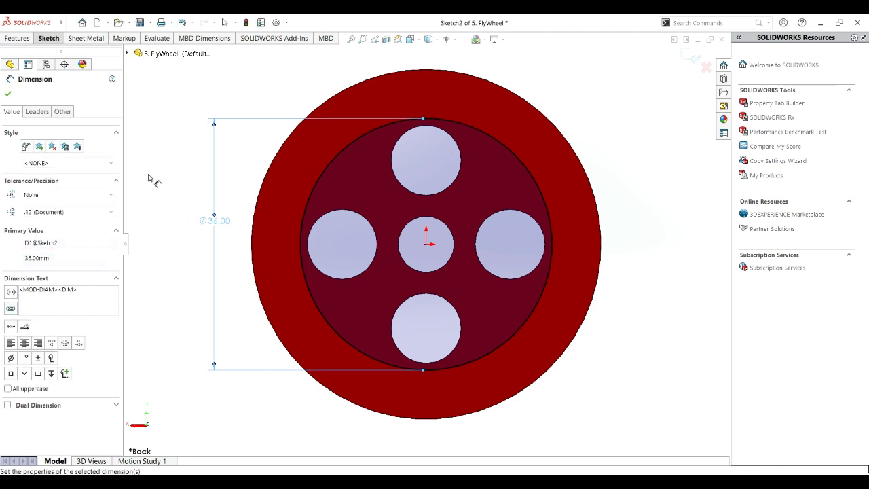
click(8, 96)
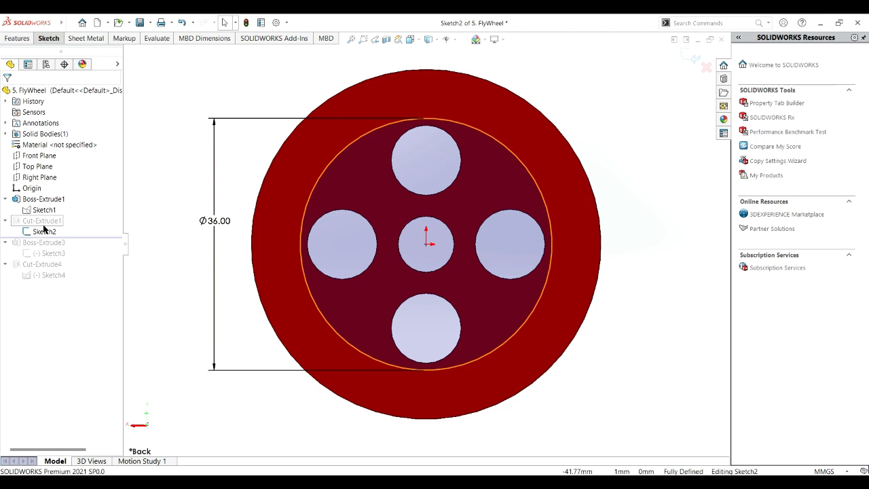
click(183, 25)
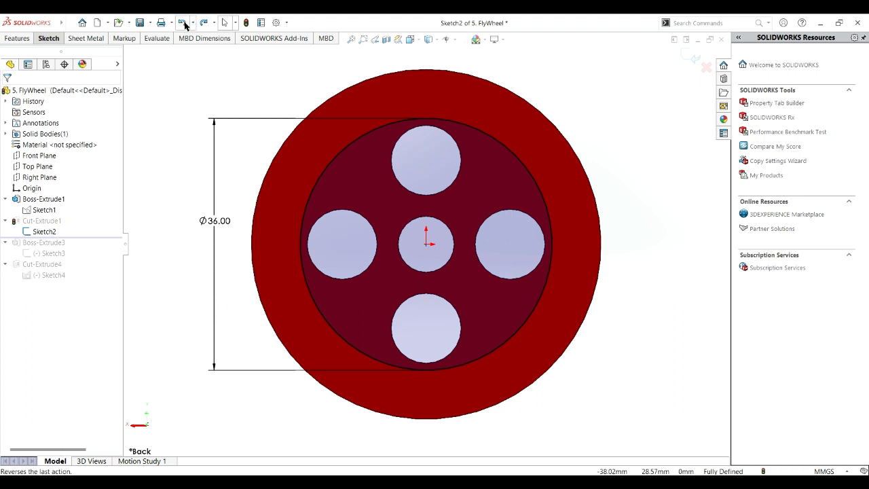
click(183, 25)
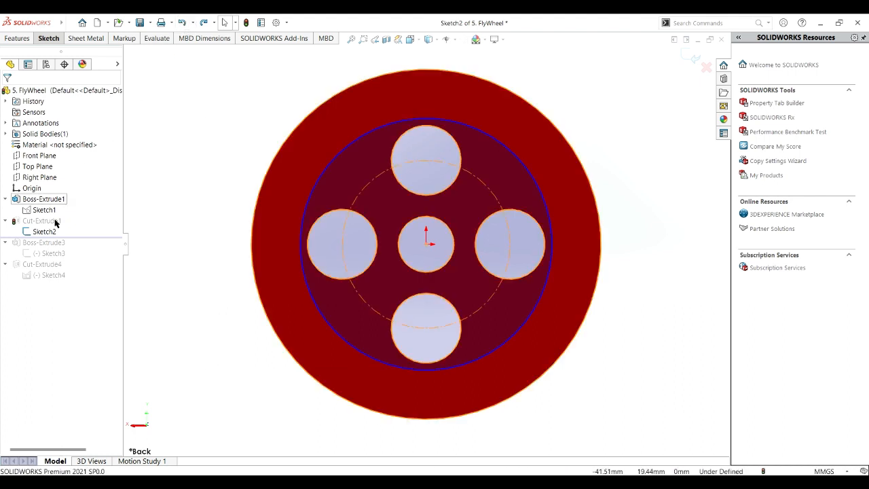
click(183, 25)
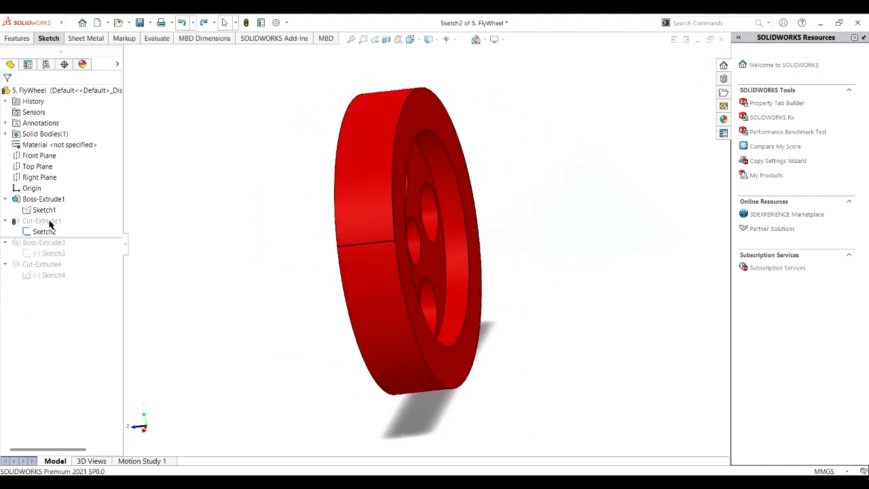
- Review Cut-Extrude1's end condition and depth from the recessed back side, then close the definition and inspect the flywheel's front
click(48, 224)
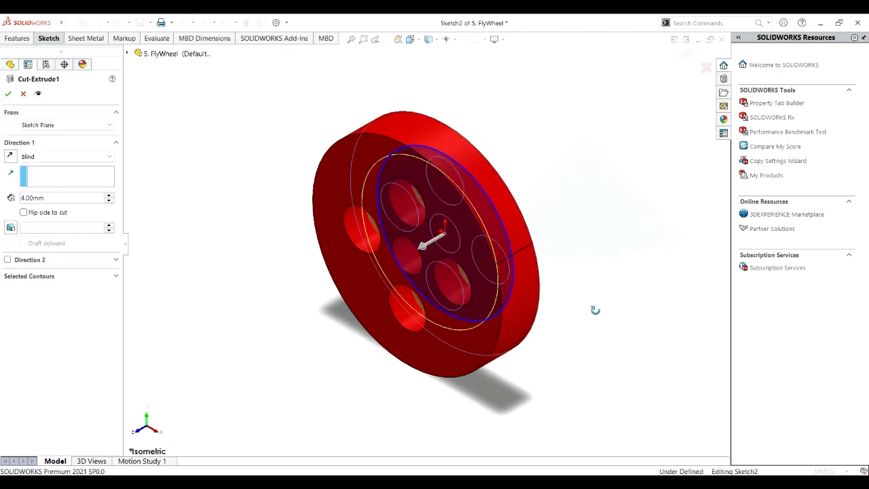
middle_drag(593, 306, 458, 401)
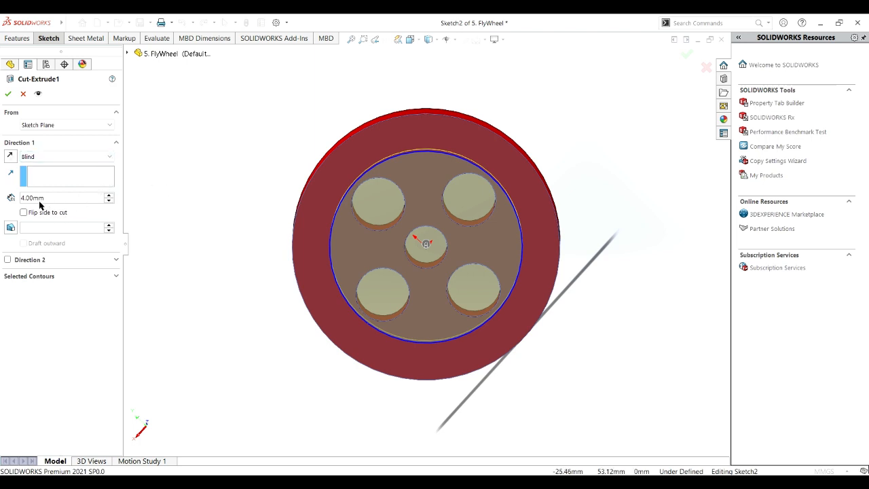
click(8, 94)
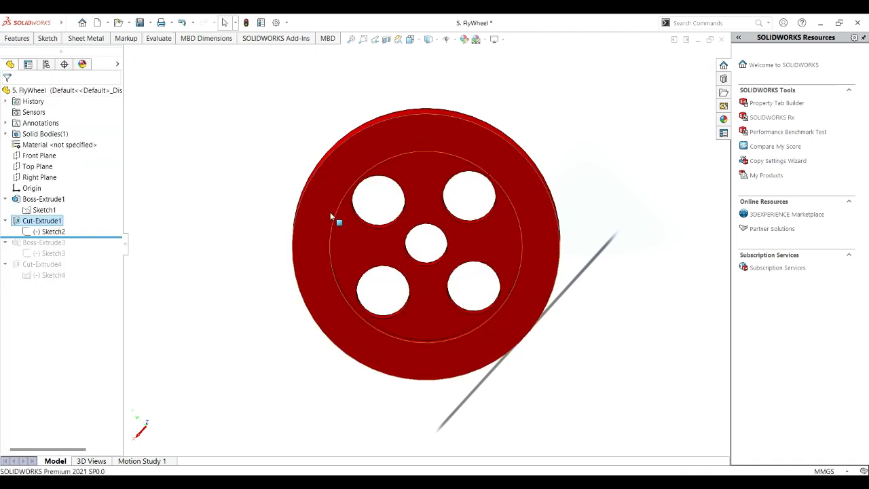
middle_drag(248, 288, 378, 270)
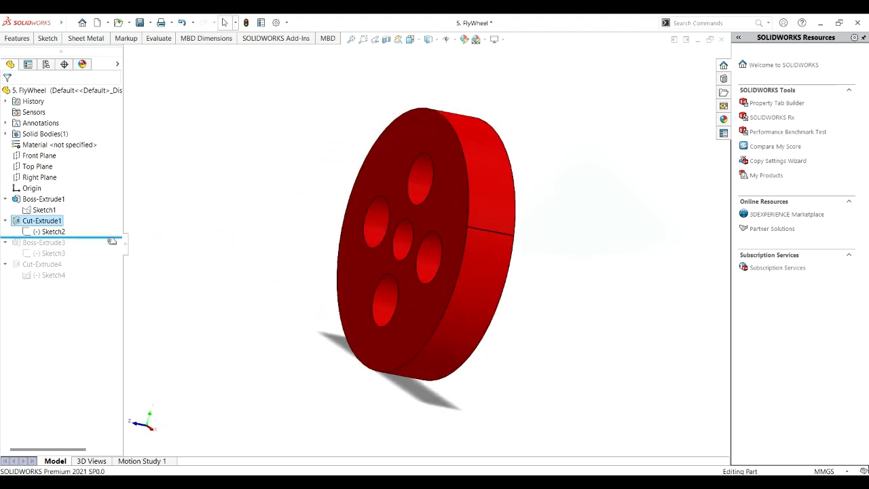
- Roll the history forward to include Boss-Extrude3 and open Sketch3 to examine the circle around the central hole
drag(111, 237, 111, 261)
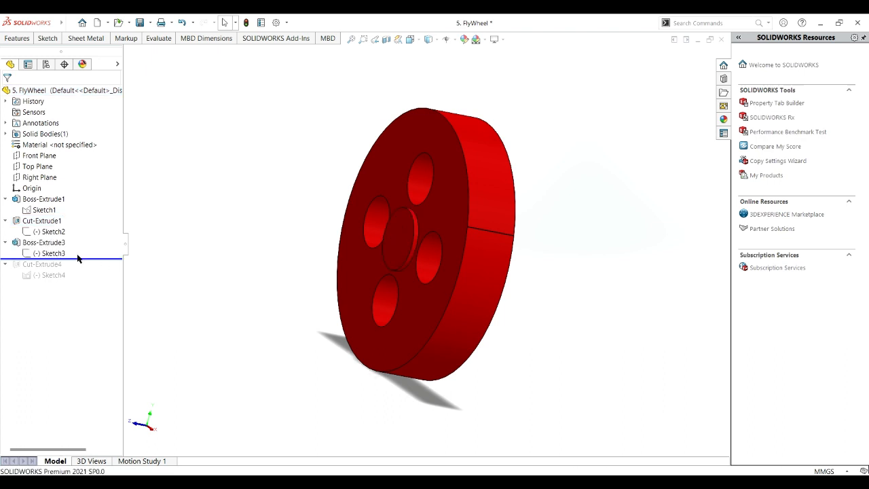
click(56, 256)
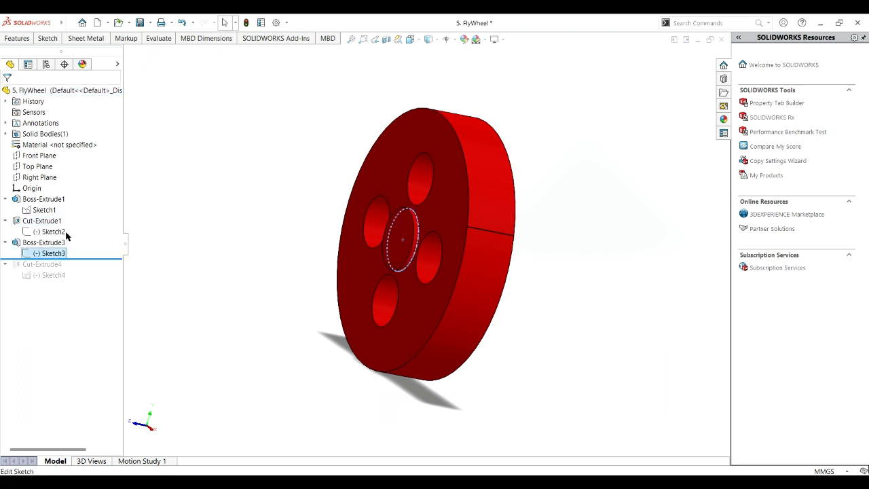
click(73, 235)
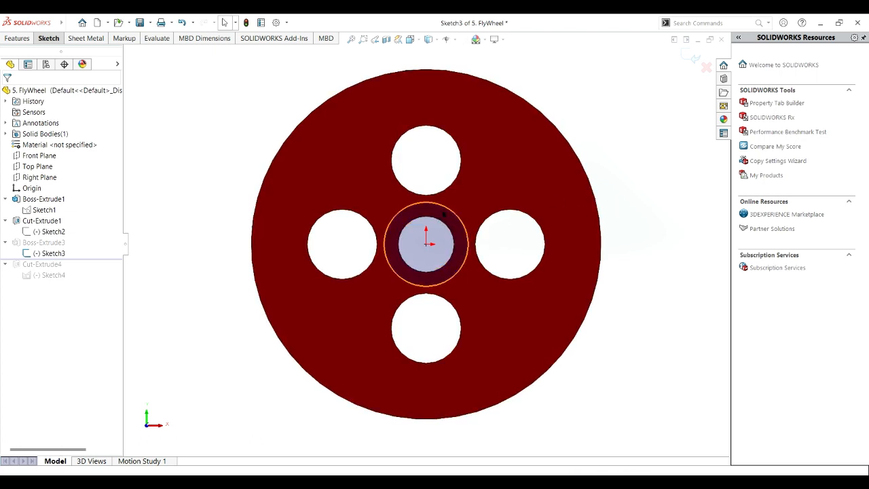
middle_drag(626, 196, 648, 223)
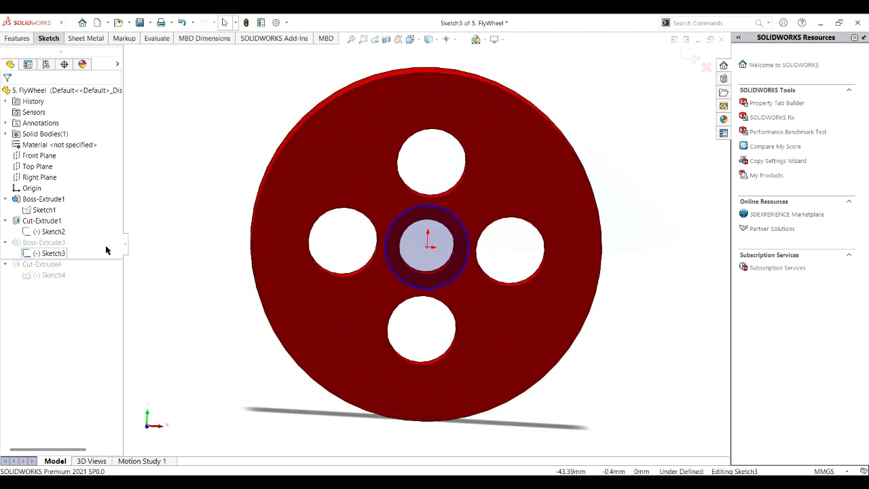
- Dimension the diameter of the hub circle in Sketch3, placing the dimension outside the flywheel
click(58, 39)
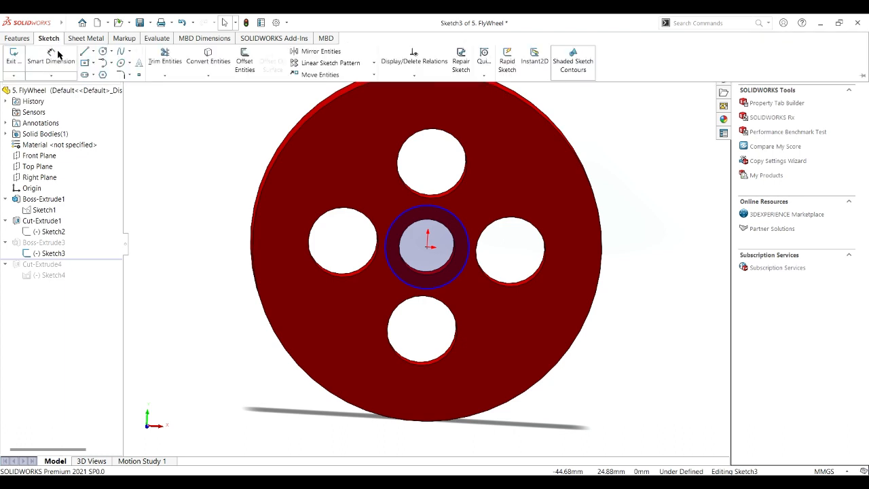
click(58, 53)
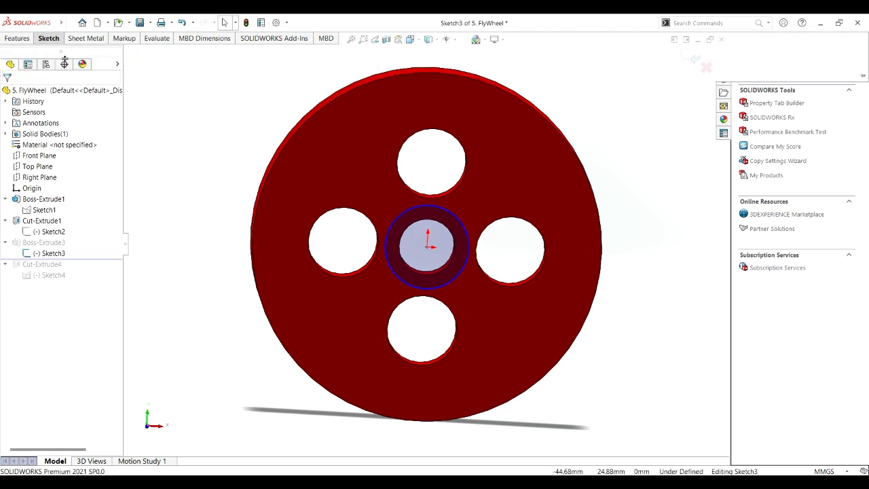
click(412, 207)
click(209, 216)
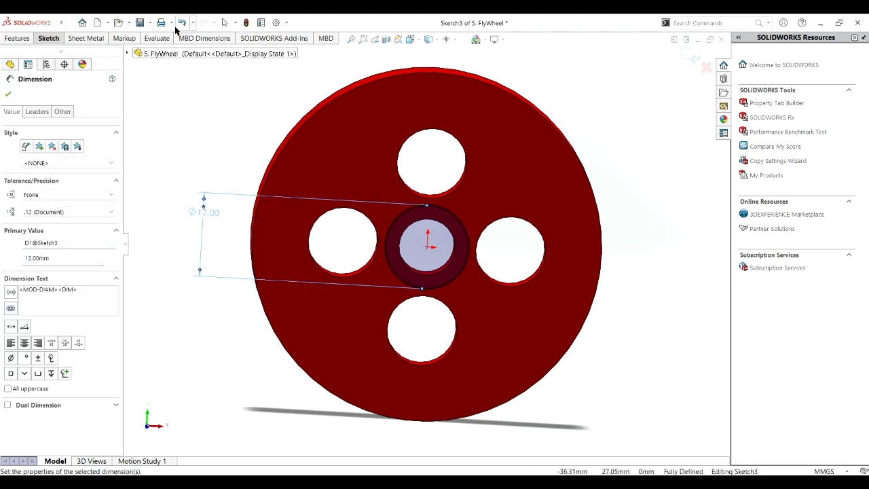
- Undo the hub circle's diameter dimension in Sketch3 and leave the sketch
click(180, 25)
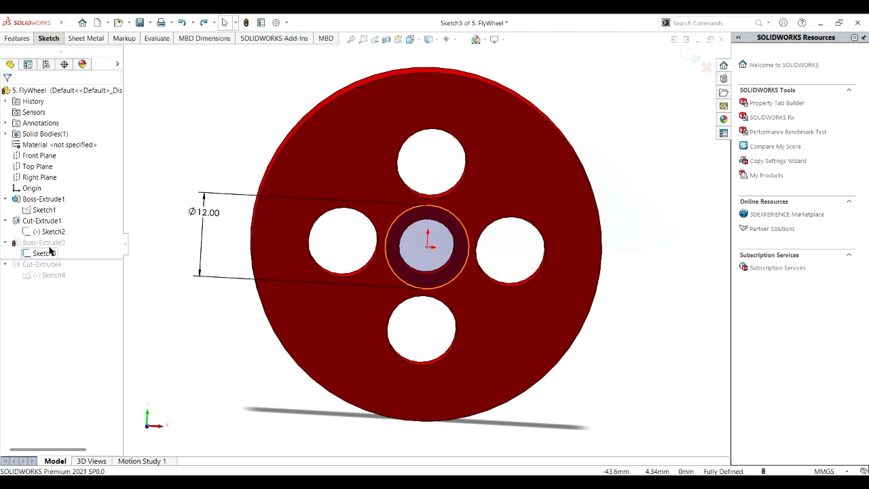
click(180, 23)
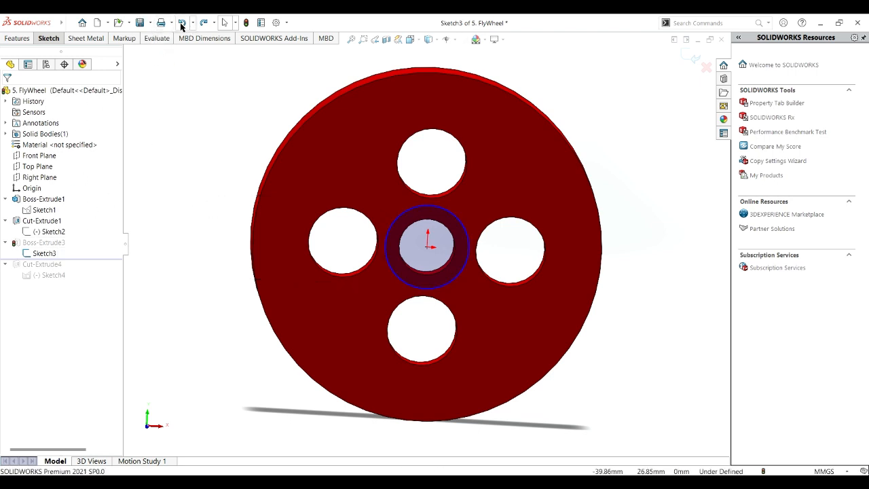
click(181, 25)
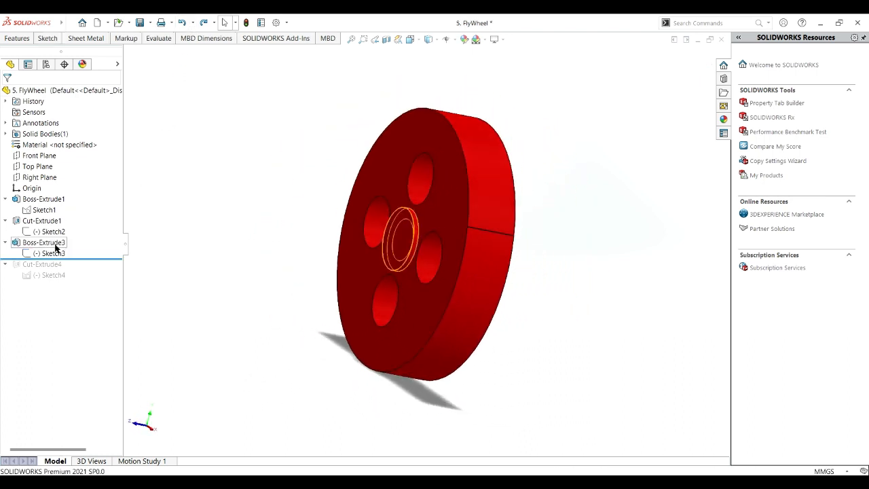
- Review Boss-Extrude3's end condition and depth, then close the definition and inspect the raised hub from the side and the recessed back
click(57, 245)
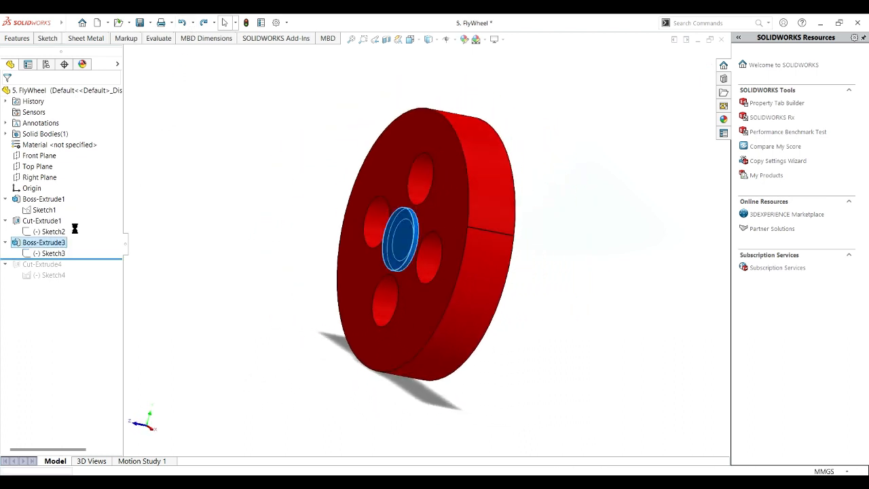
click(72, 229)
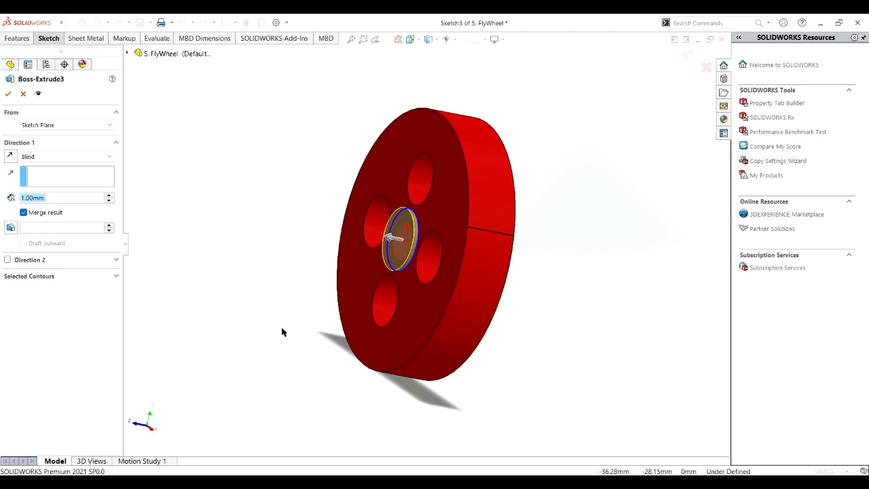
middle_drag(282, 331, 363, 373)
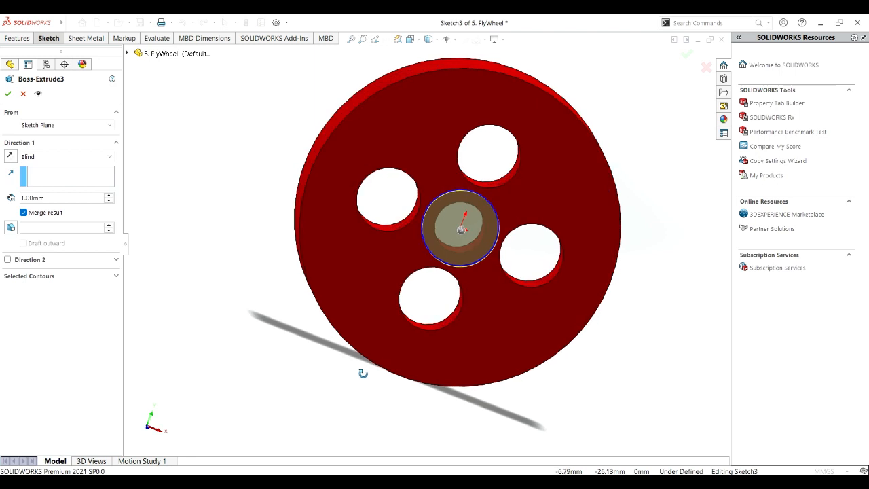
scroll(363, 373, up, 1)
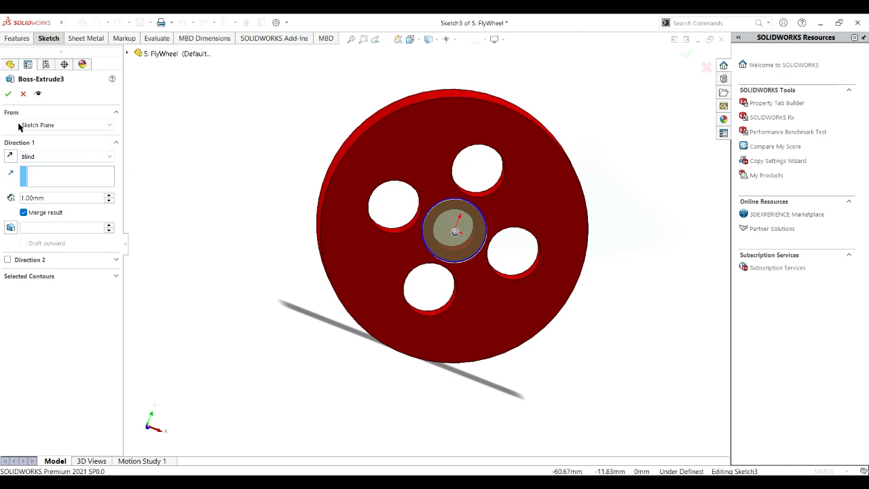
click(6, 95)
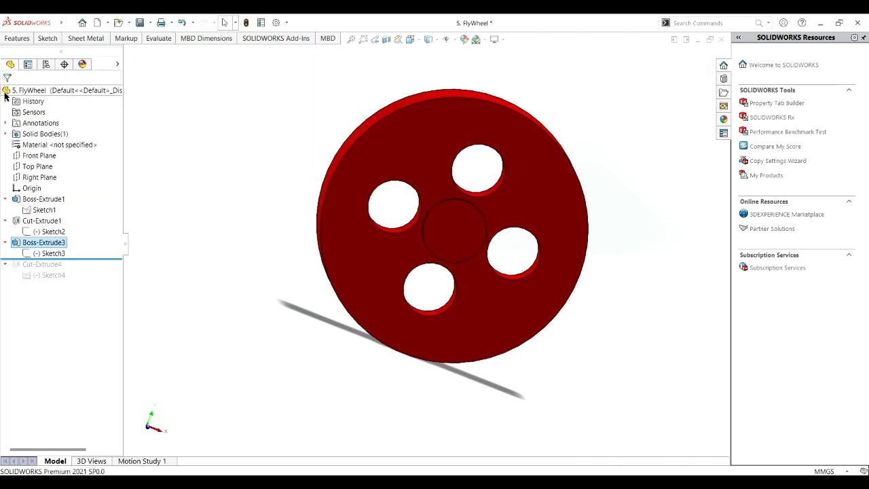
middle_drag(238, 340, 343, 350)
scroll(502, 283, up, 1)
scroll(502, 283, down, 3)
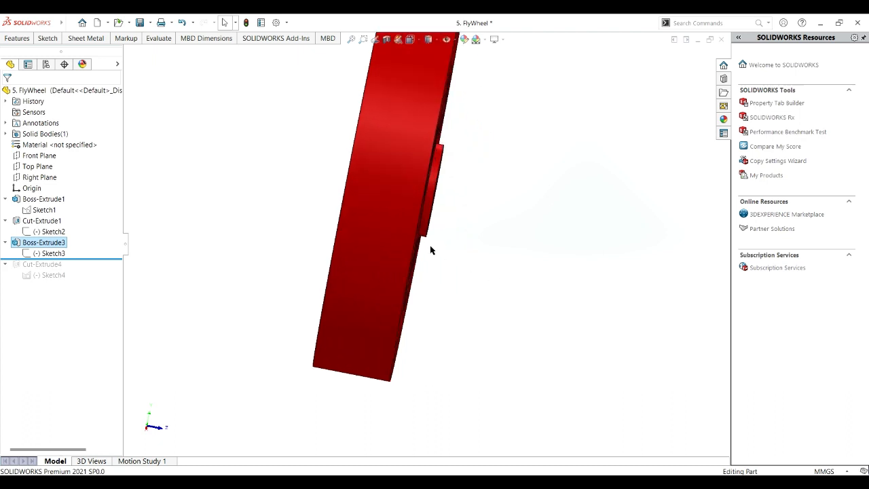
mouse_move(442, 218)
middle_down()
mouse_move(453, 247)
mouse_move(486, 245)
mouse_move(403, 248)
middle_up()
- Roll the history forward to include Cut-Extrude4 and open Sketch4 for editing
mouse_move(102, 258)
mouse_down()
mouse_move(104, 282)
mouse_move(64, 282)
mouse_up()
click(54, 275)
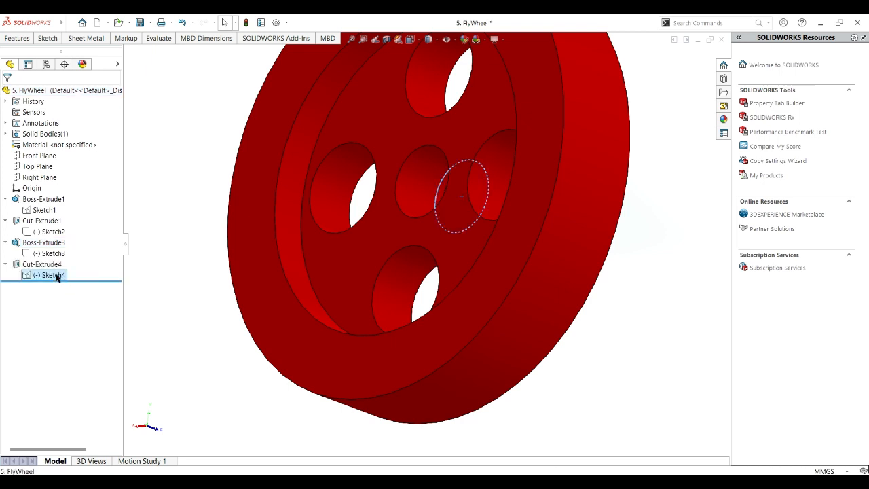
click(66, 256)
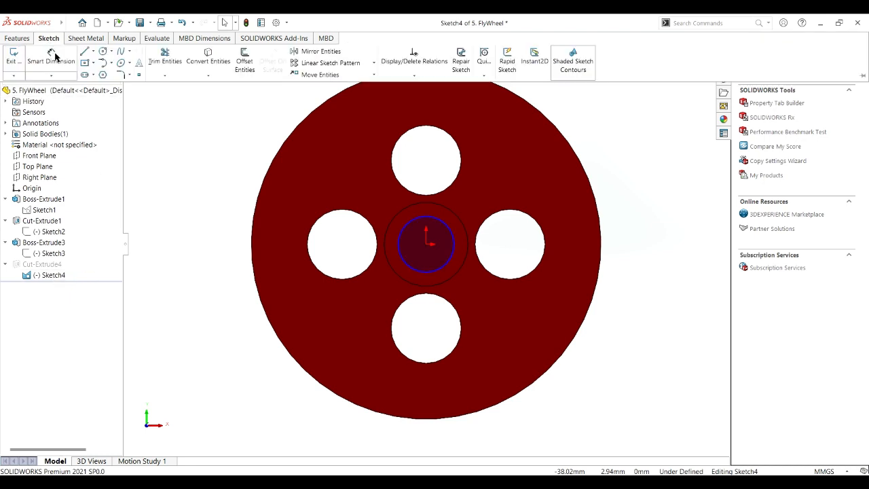
- Dimension the diameter of the central bore circle in Sketch4, then undo the dimension and leave the sketch
click(400, 236)
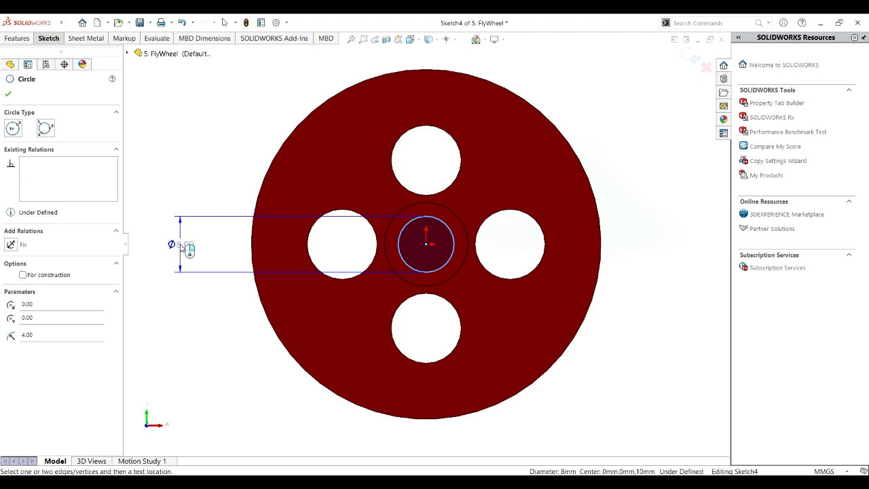
click(187, 249)
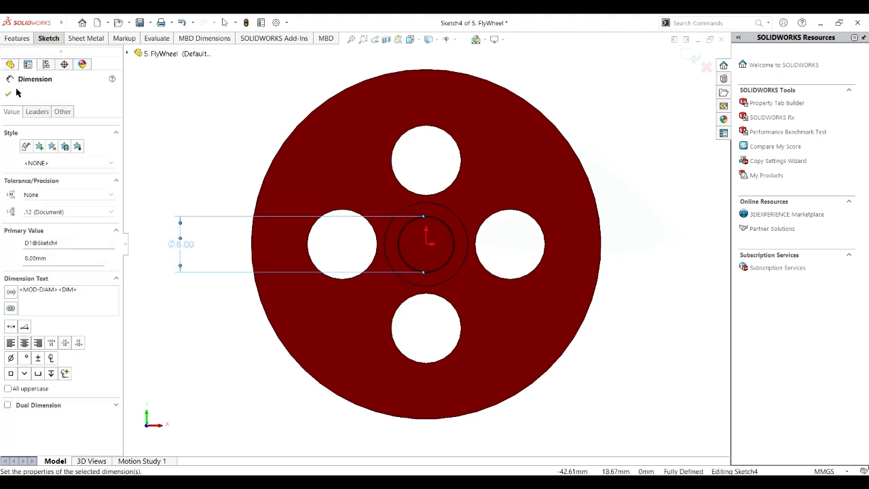
click(8, 95)
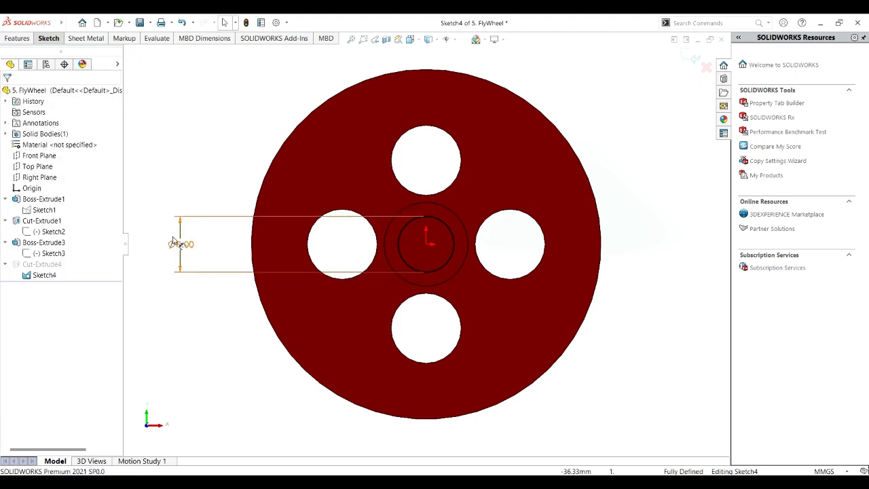
click(182, 28)
click(185, 24)
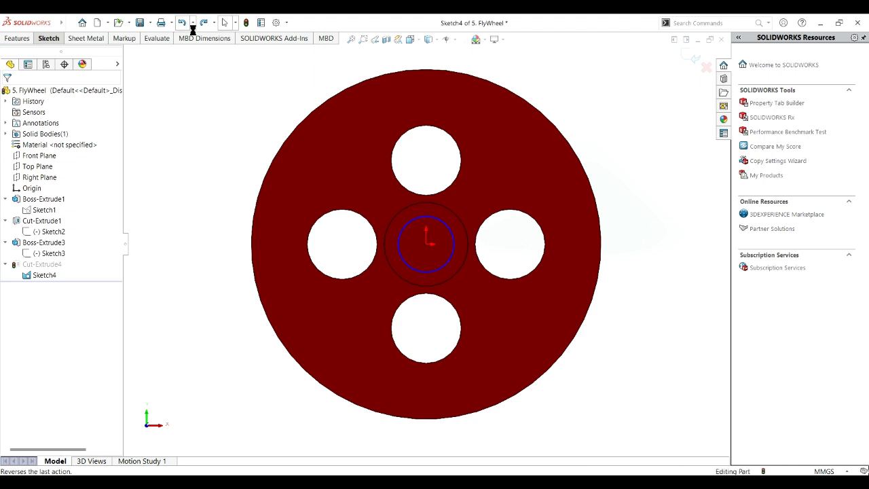
- Review Cut-Extrude4's end condition from the hub side, reverse the cut direction and back to compare, then close the definition
click(54, 266)
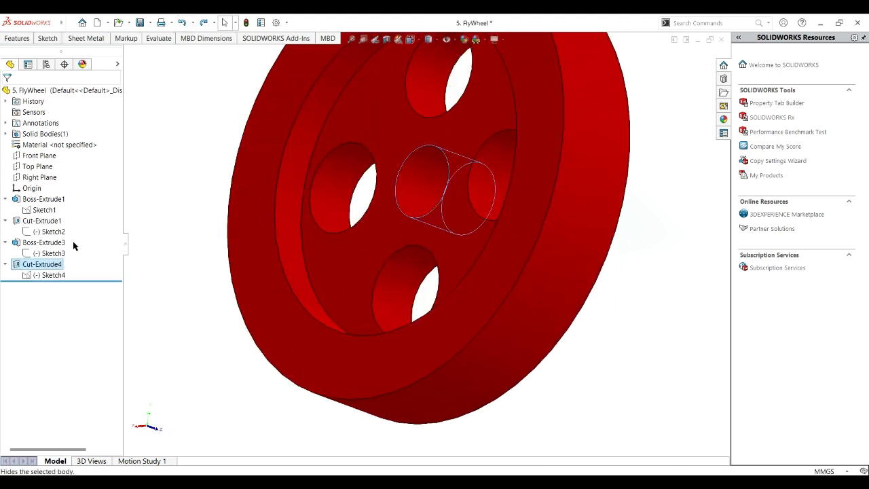
click(65, 242)
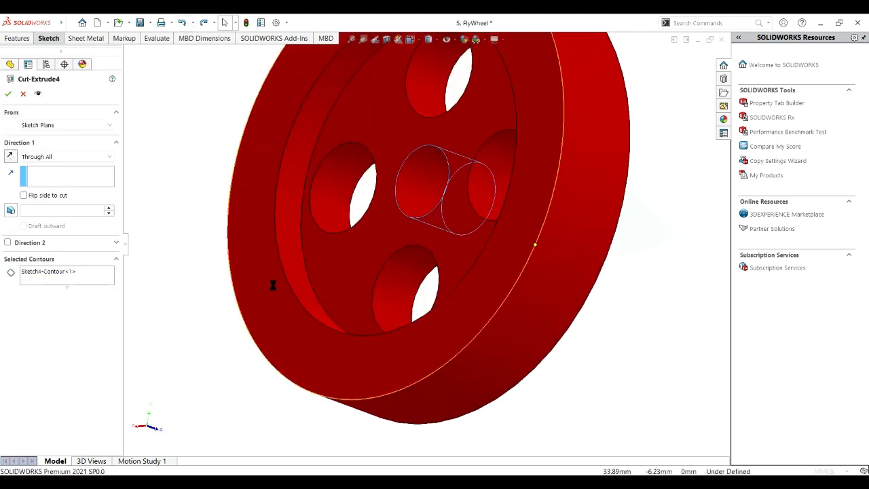
scroll(611, 328, up, 6)
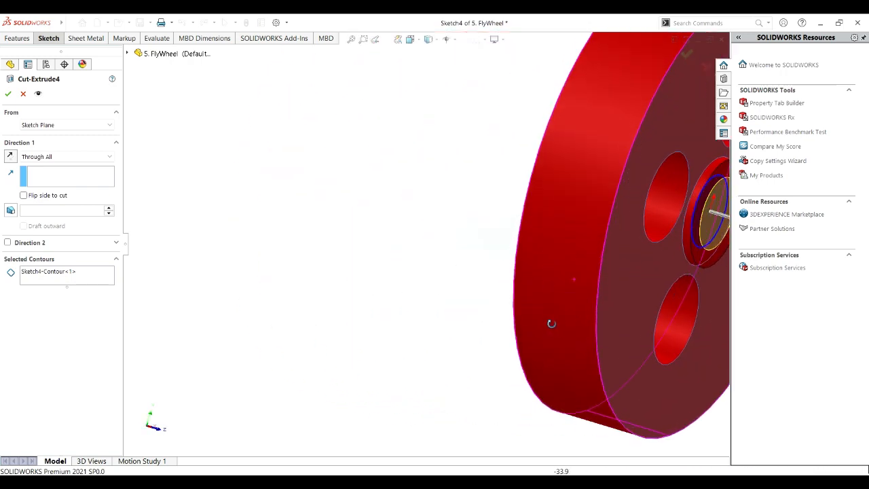
middle_drag(535, 310, 550, 290)
scroll(547, 285, down, 3)
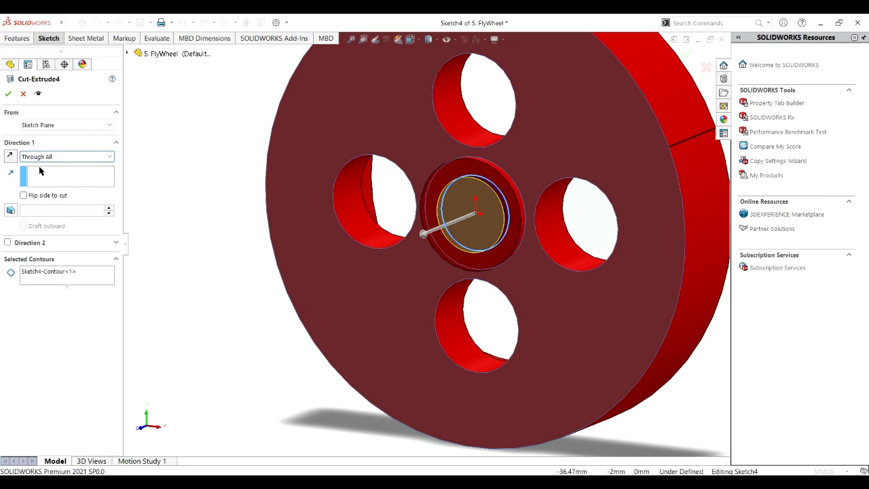
click(11, 156)
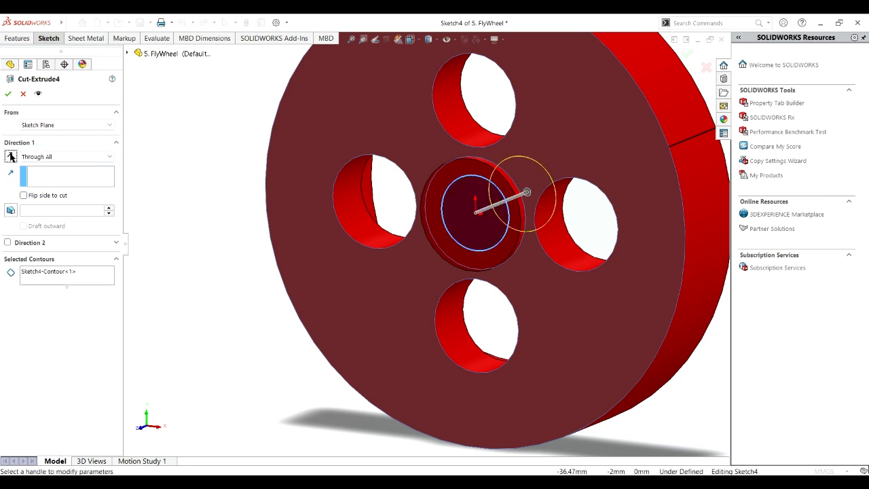
click(10, 156)
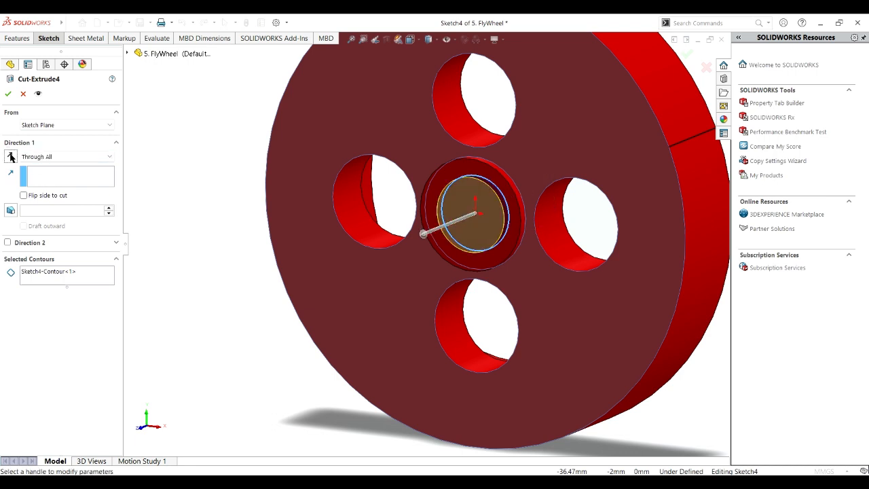
click(11, 93)
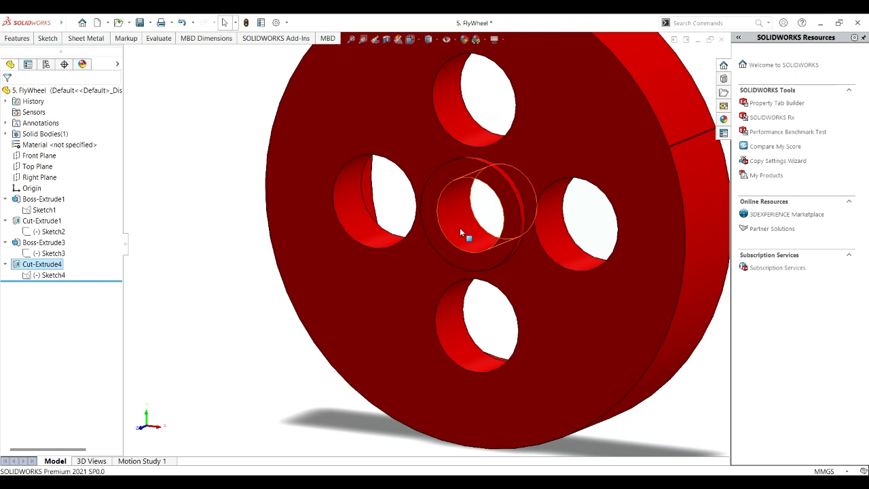
- Inspect the completed flywheel with its central bore from the isometric view and the front
key(ctrl+7)
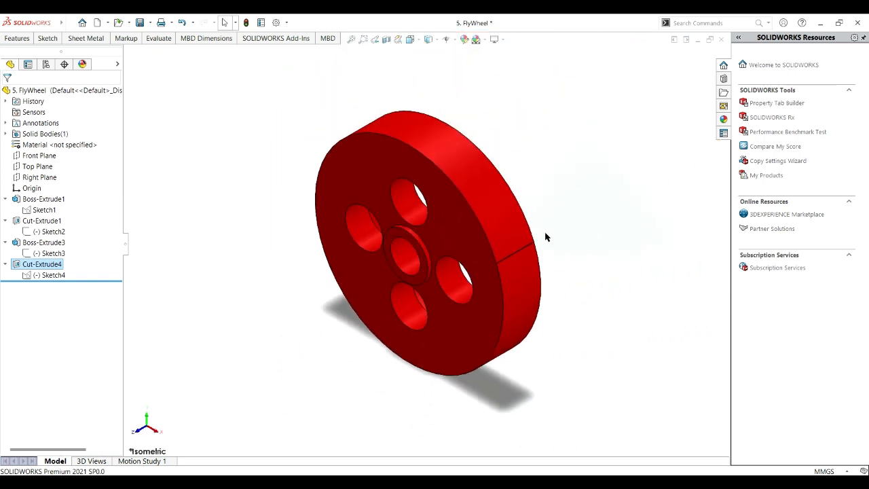
middle_drag(548, 236, 577, 235)
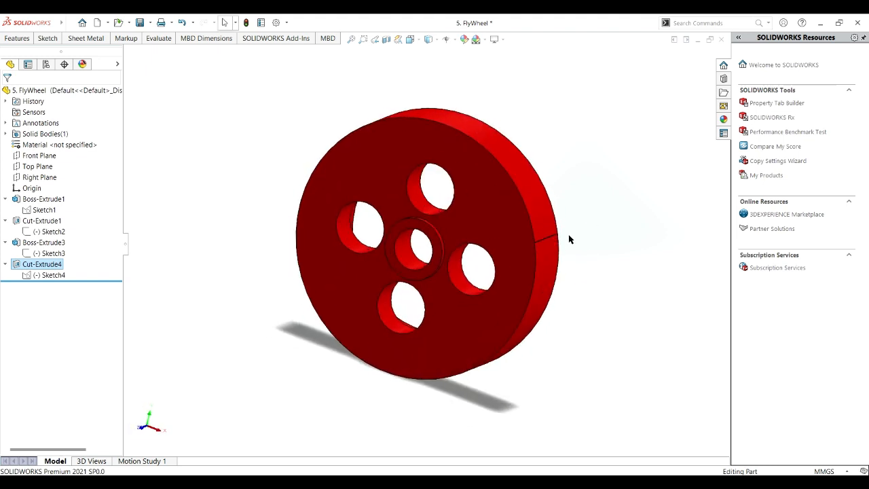
key(ctrl+7)
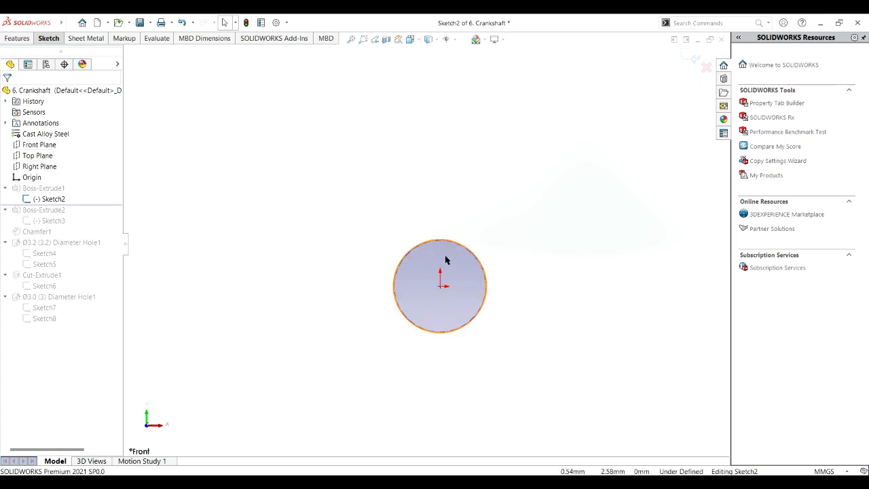
- Dimension the diameter of the circle in the crankshaft's Sketch2, with the dimension above the circle
click(48, 38)
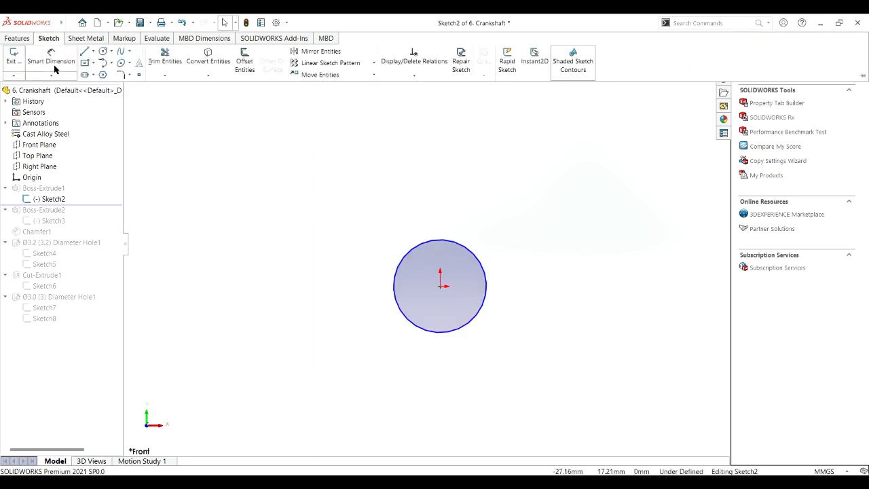
click(448, 245)
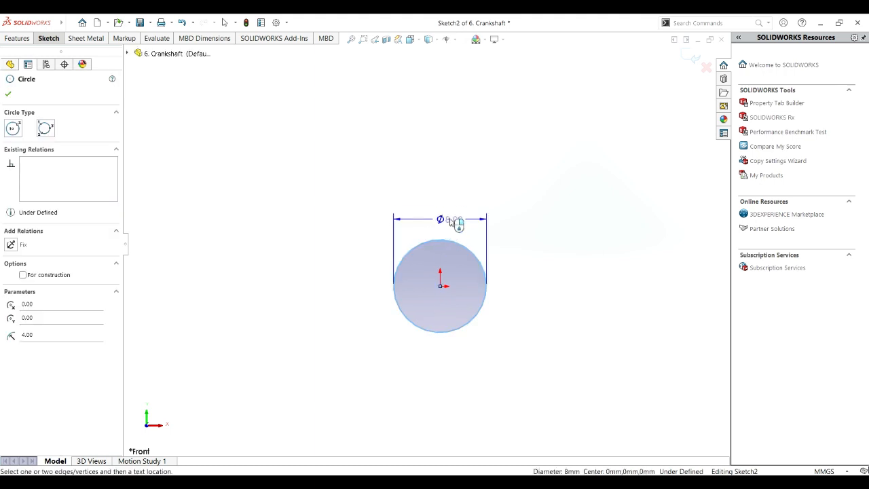
- Dimension the circle's diameter in the base cylinder's sketch, and undo the sketch changes
click(437, 205)
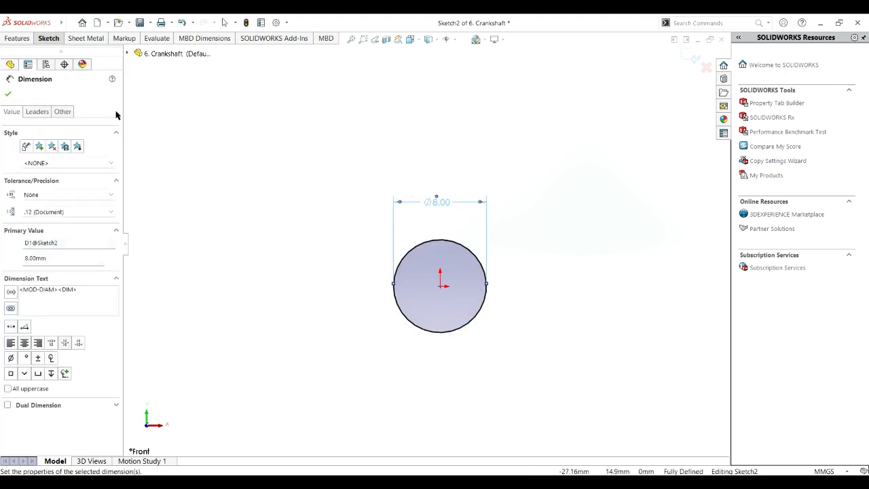
click(8, 95)
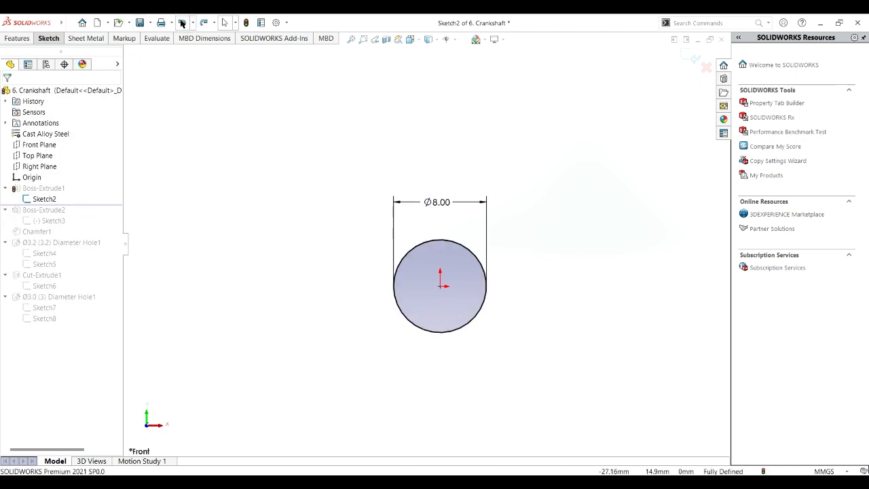
click(182, 23)
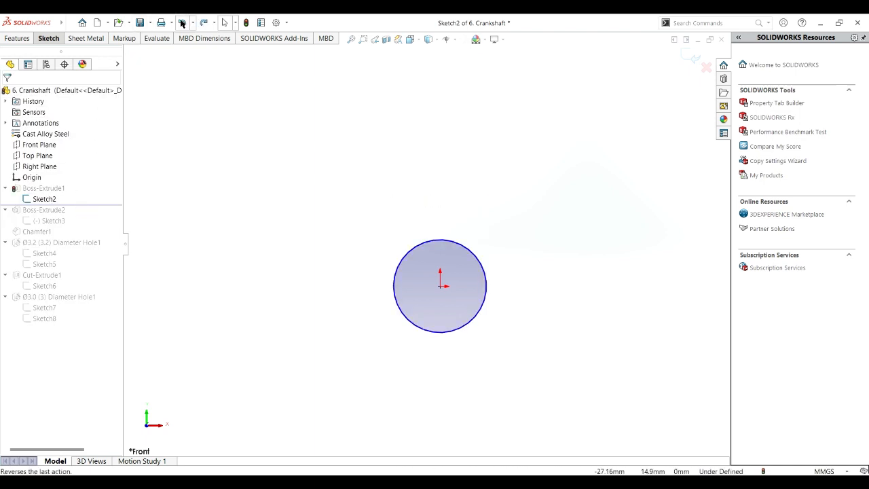
click(181, 23)
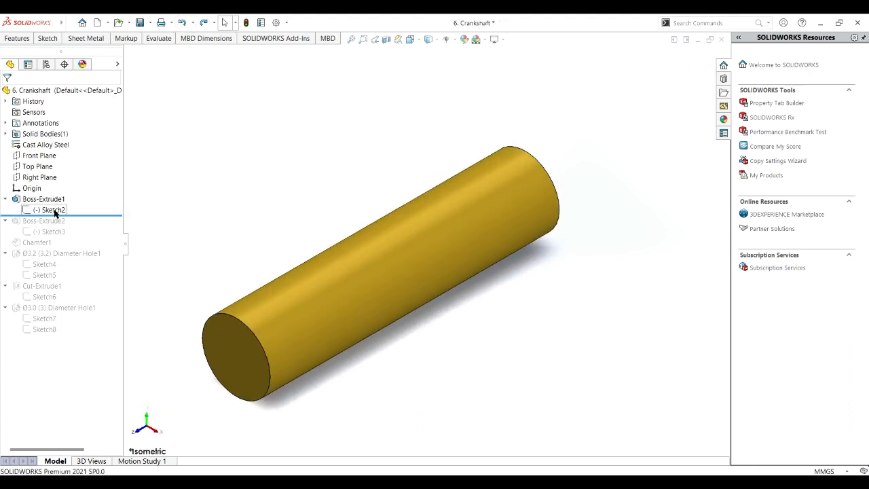
- Open the definition of Boss-Extrude1 to review its end condition and depth, and close it
click(54, 200)
click(68, 179)
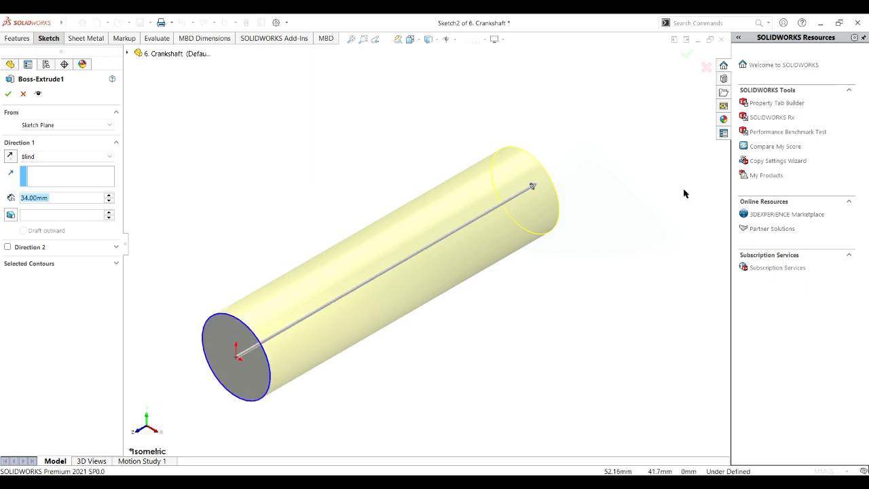
click(8, 96)
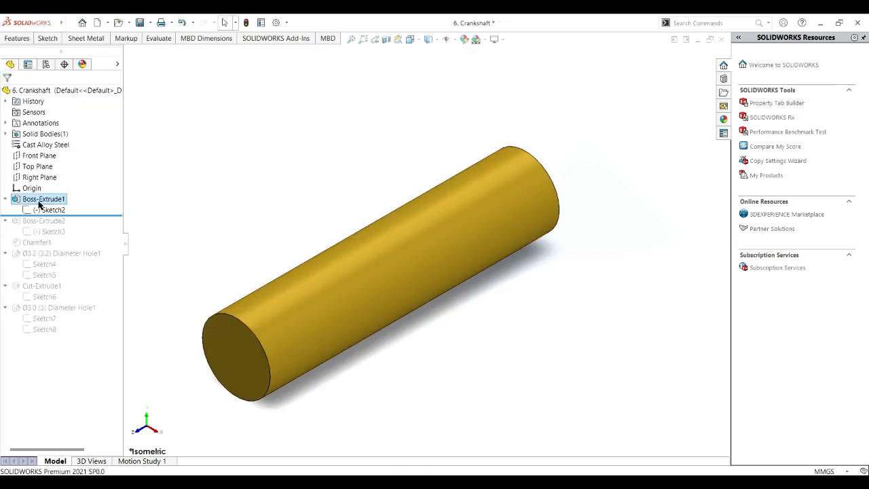
- Roll the model history forward past Boss-Extrude2 and open its sketch for editing
mouse_move(68, 215)
mouse_down()
mouse_move(76, 238)
mouse_move(62, 235)
mouse_up()
click(60, 232)
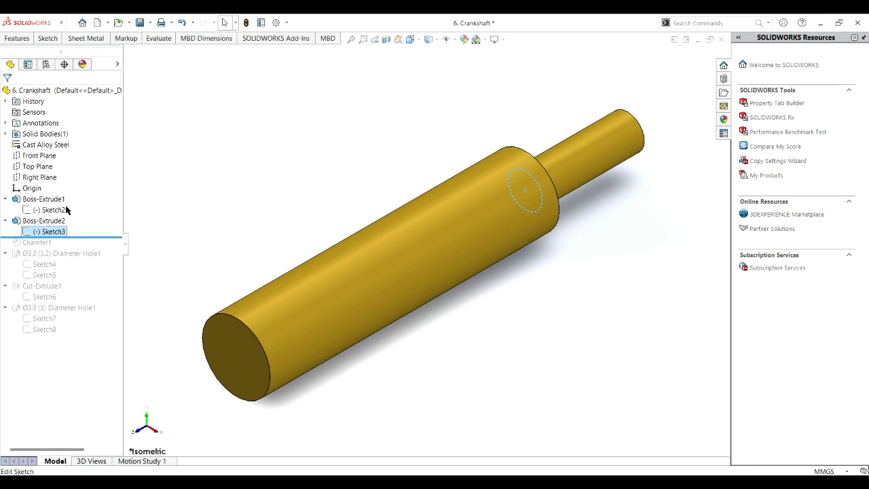
click(66, 209)
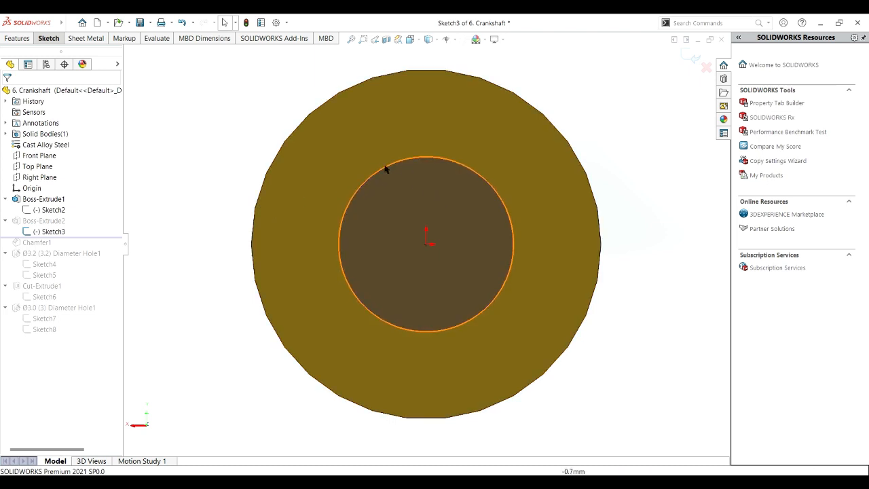
- Dimension the diameter of the small circle on the cylinder's end face, and delete that dimension
click(47, 40)
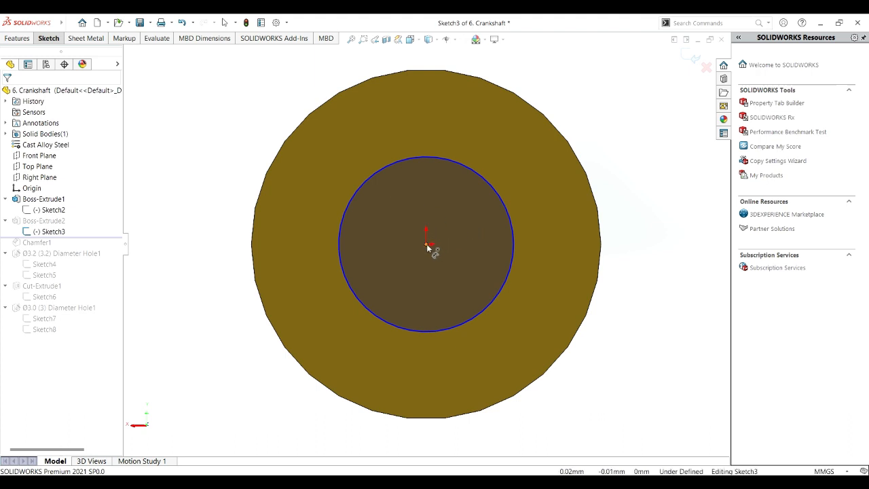
click(470, 171)
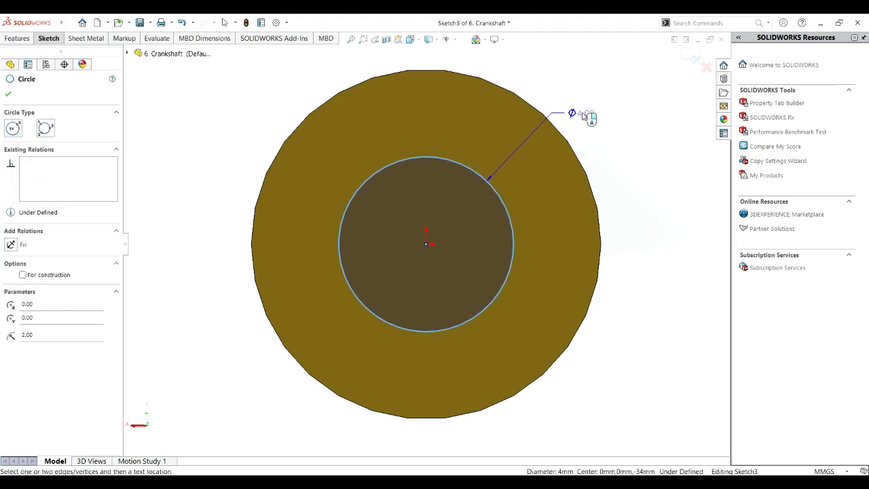
click(617, 108)
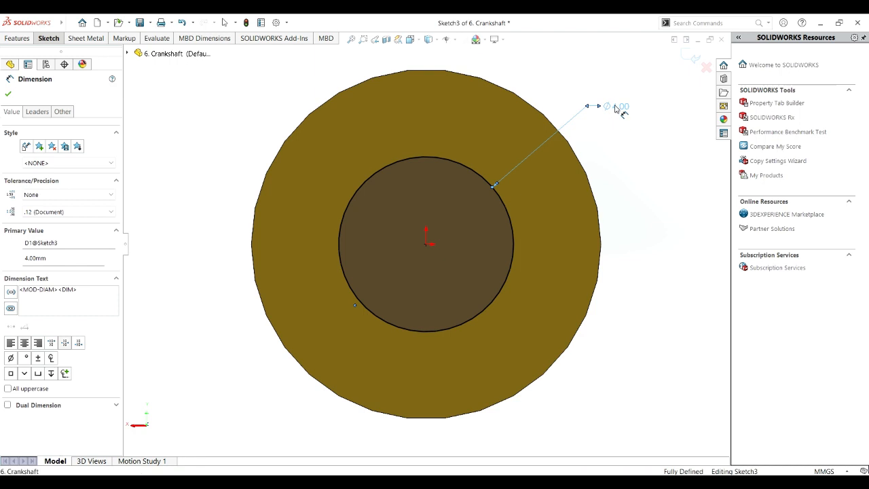
click(9, 94)
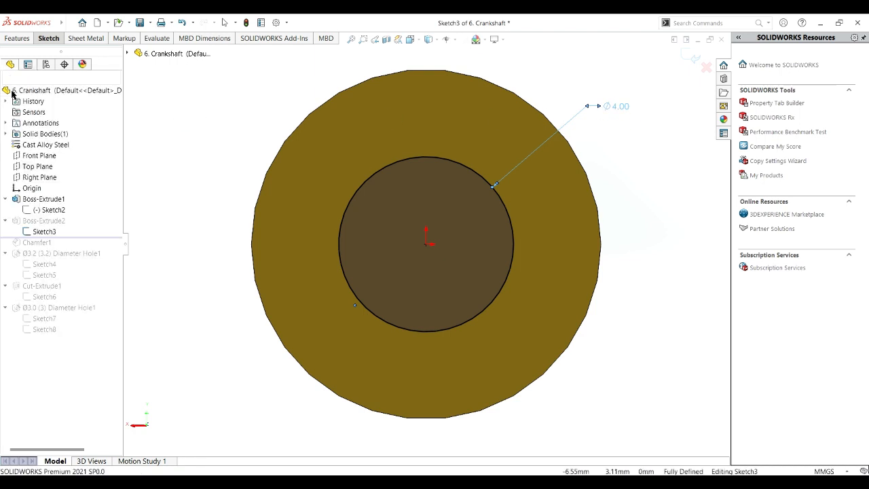
click(617, 109)
key(Delete)
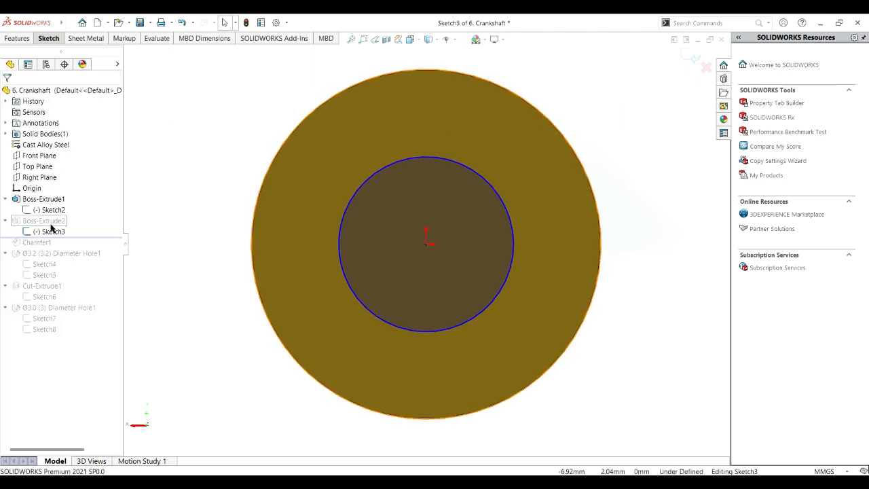
- Undo the recent dimension changes in the small circle's sketch
click(182, 23)
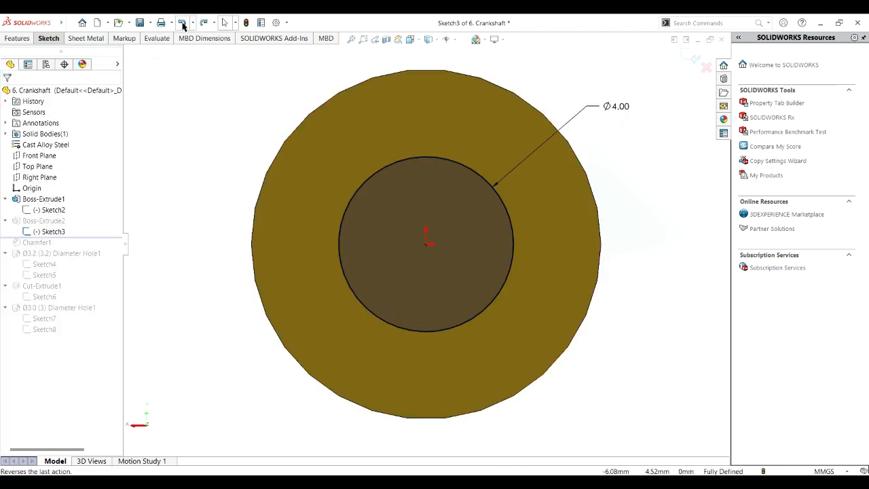
click(182, 23)
click(182, 24)
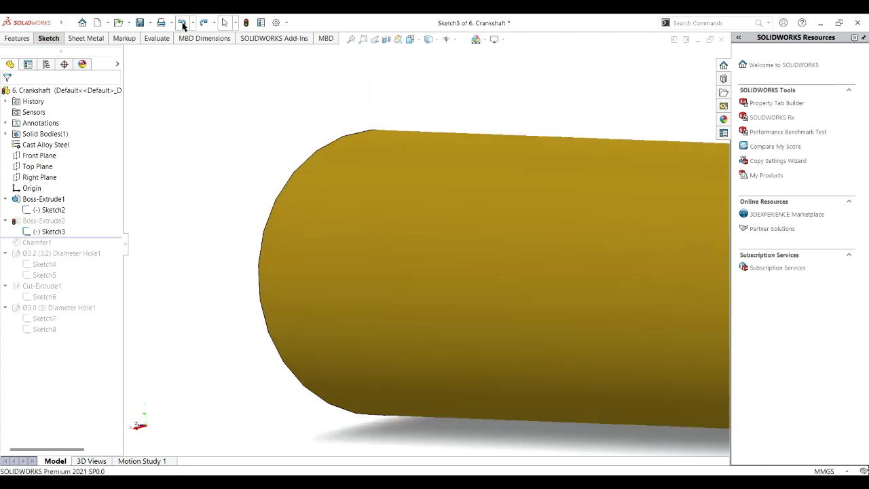
- Review the depth, direction and merge settings of Boss-Extrude2 against its preview, and close the definition
click(51, 222)
click(67, 201)
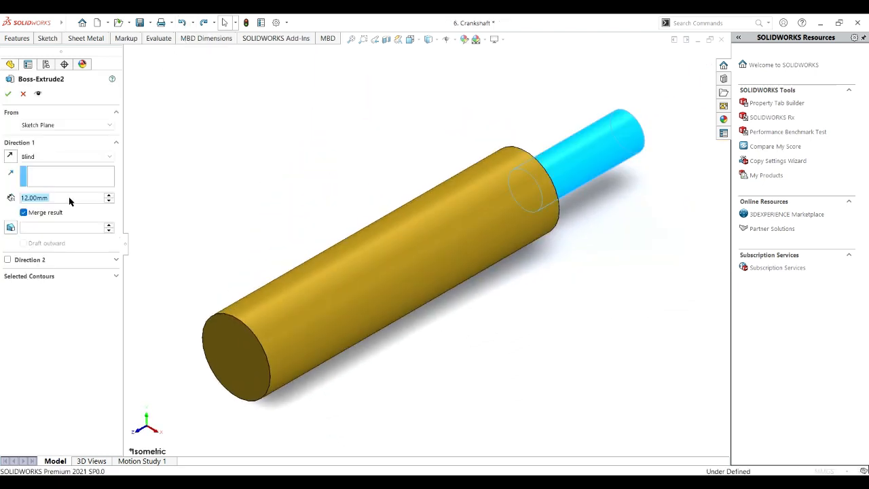
scroll(644, 262, up, 2)
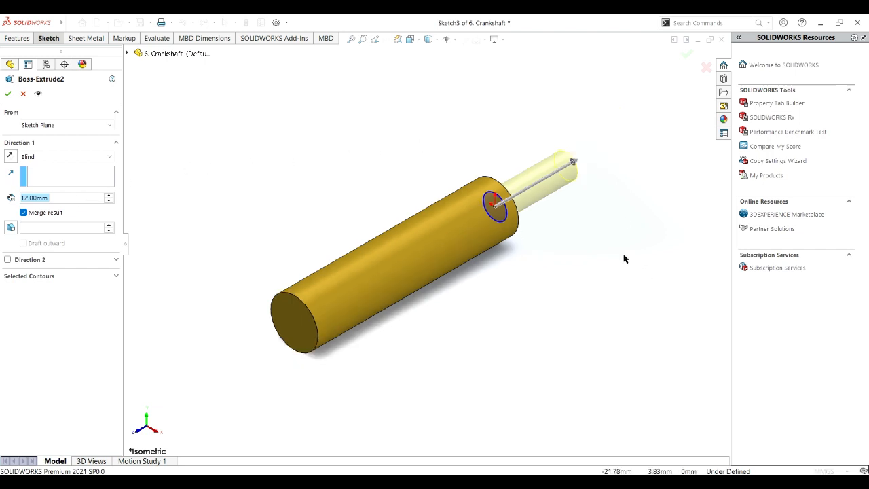
middle_drag(623, 255, 456, 310)
scroll(342, 289, down, 4)
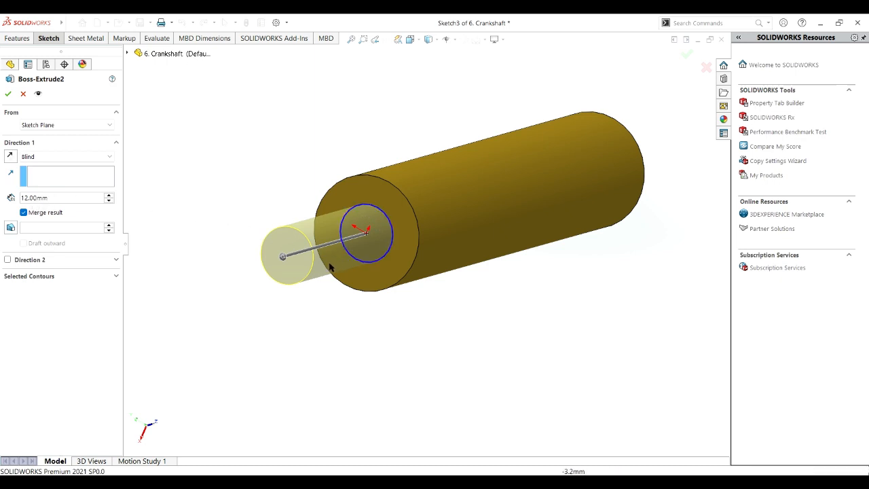
click(8, 94)
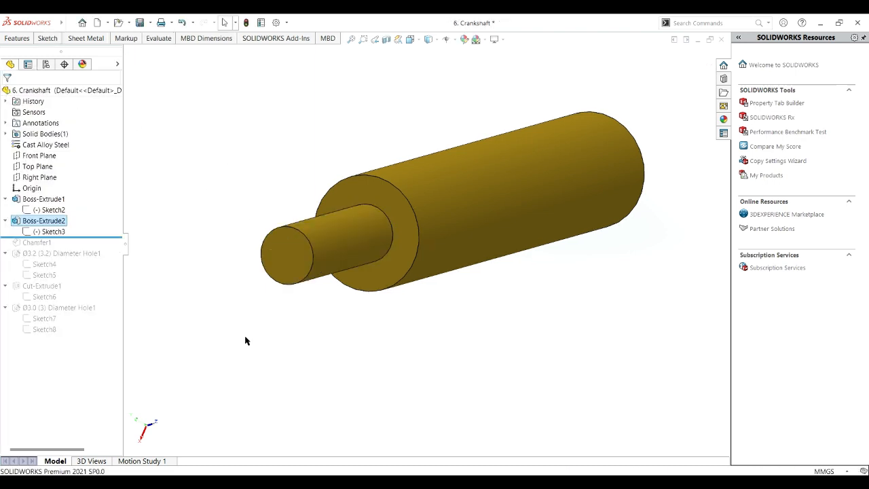
- Roll the model history forward to include Chamfer1 on the thin shaft's end
key(ctrl+7)
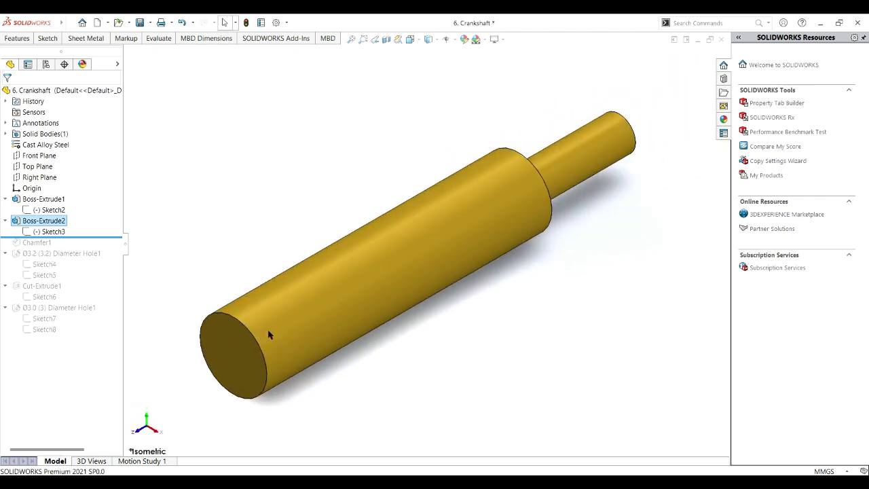
middle_drag(645, 268, 614, 284)
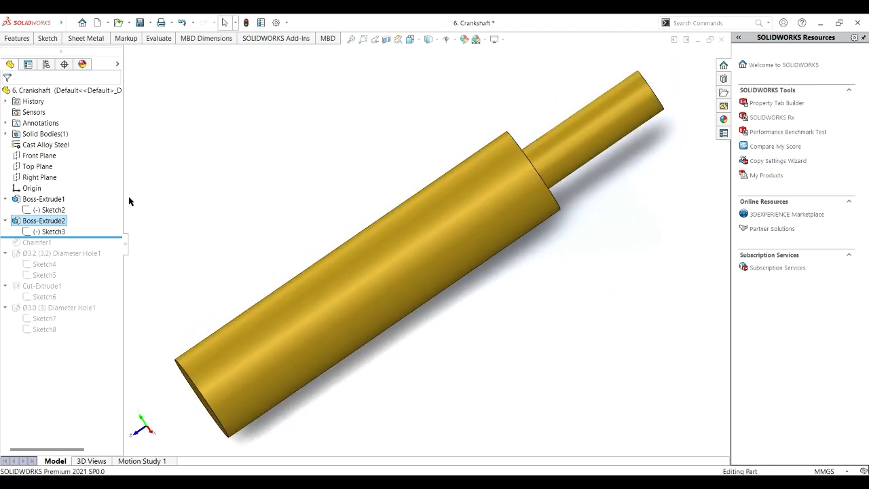
drag(102, 237, 103, 249)
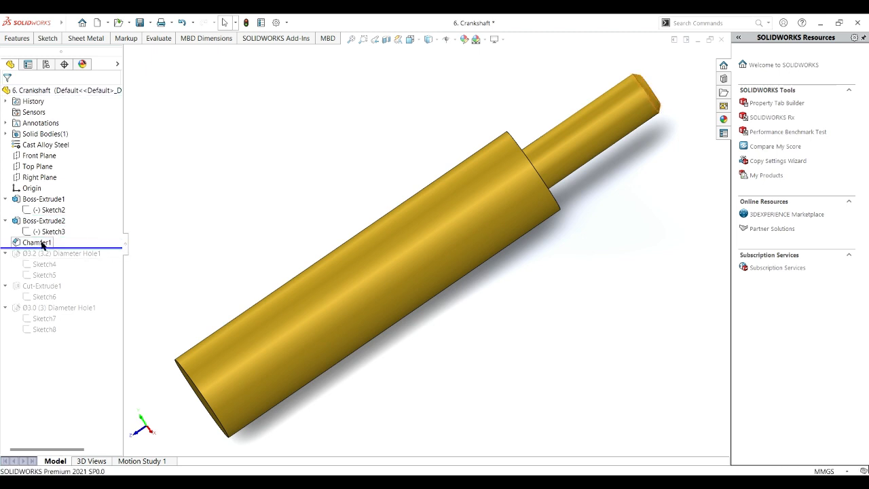
- Review the selected face, distance and angle of Chamfer1 on the thin shaft's end, and close the definition
click(42, 244)
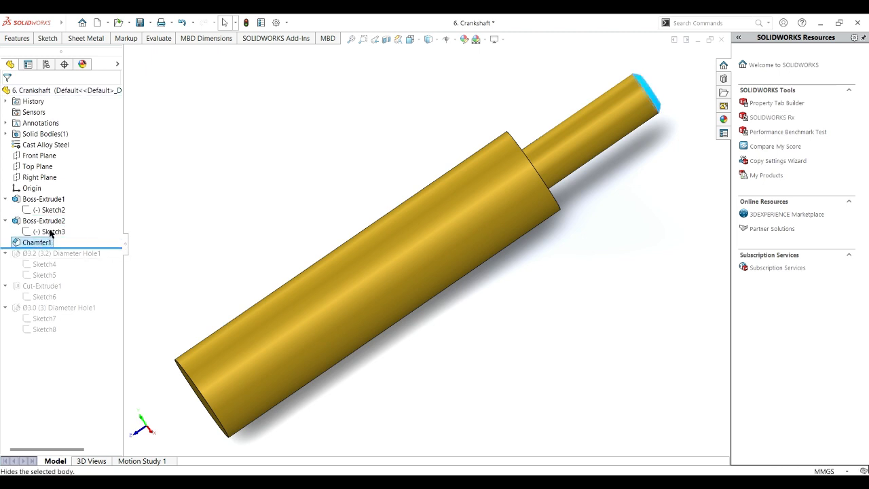
click(53, 215)
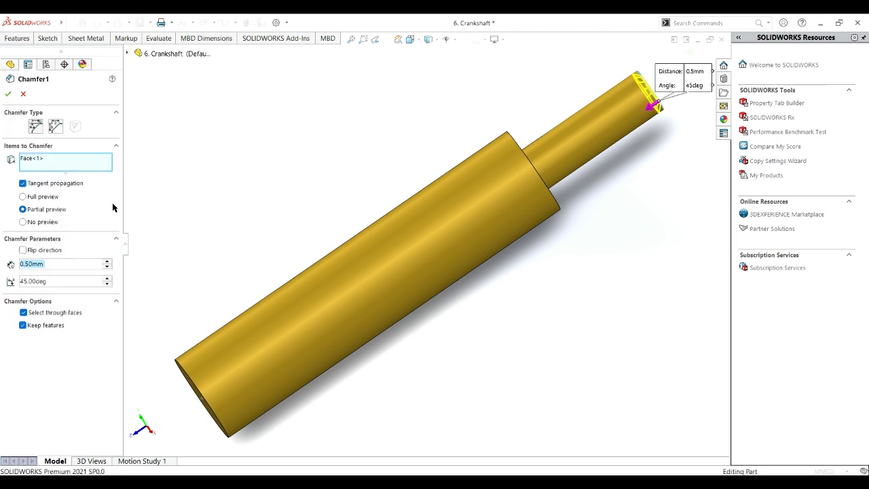
scroll(634, 259, down, 1)
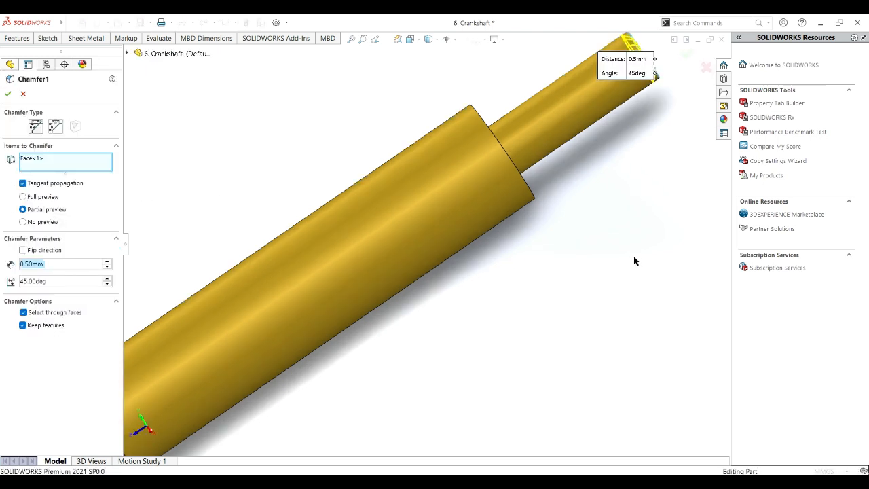
scroll(632, 253, up, 2)
middle_drag(618, 241, 447, 318)
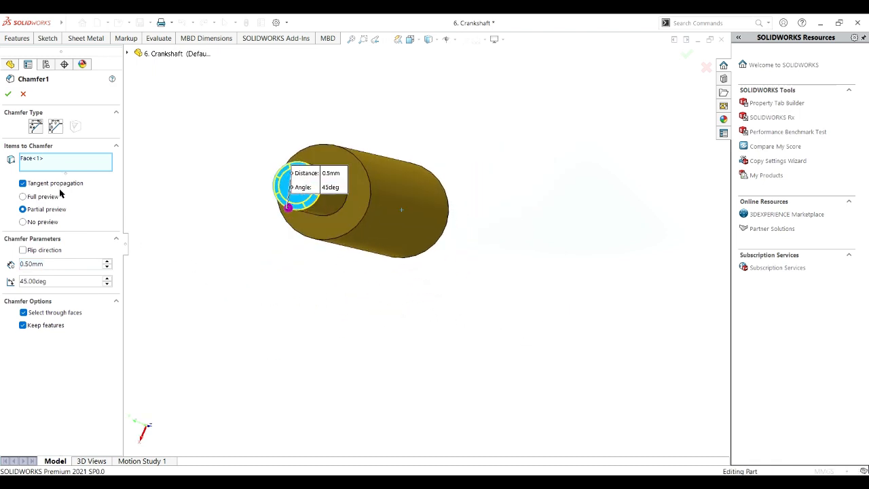
click(40, 159)
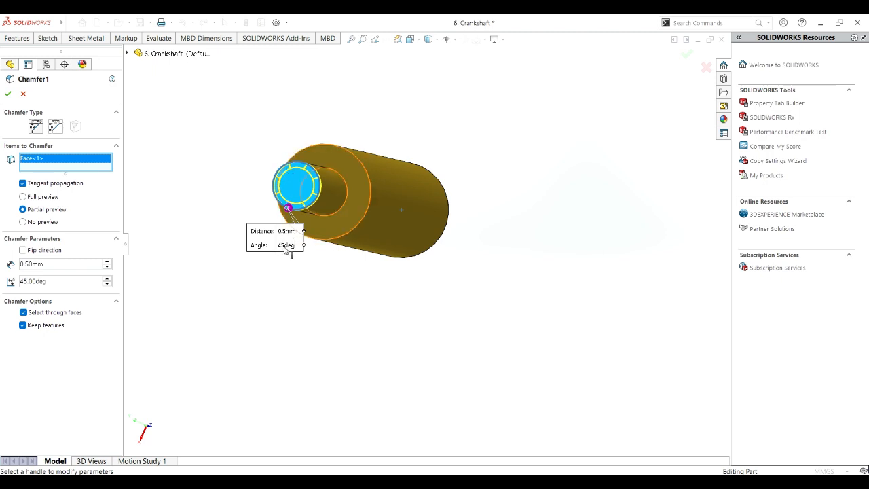
click(7, 94)
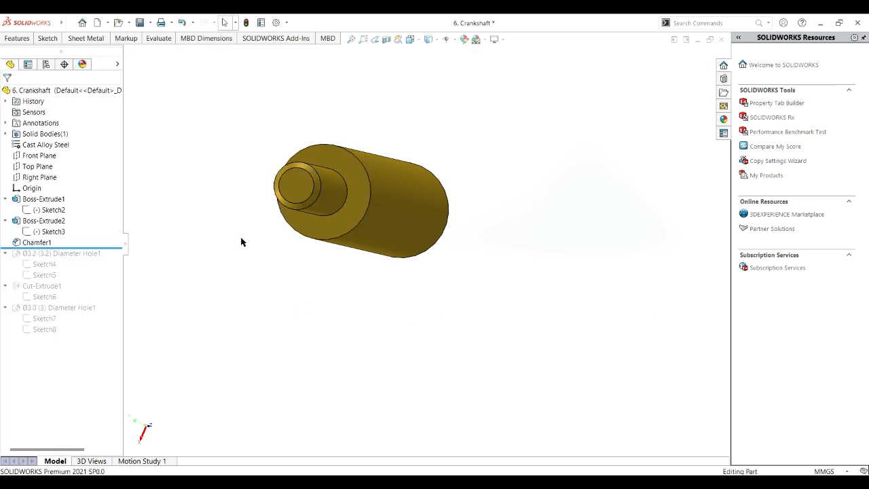
- Roll the model history forward past the Ø3.2 hole feature and open its hole specification
middle_drag(241, 240, 180, 267)
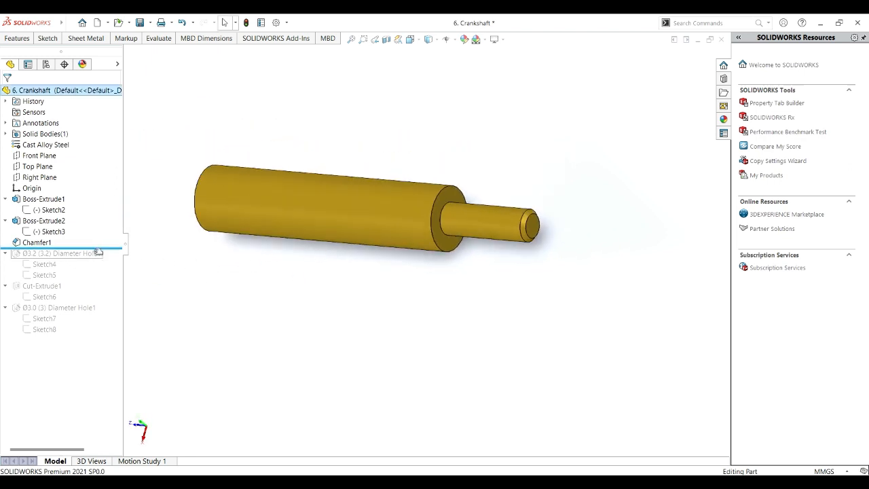
drag(89, 250, 91, 272)
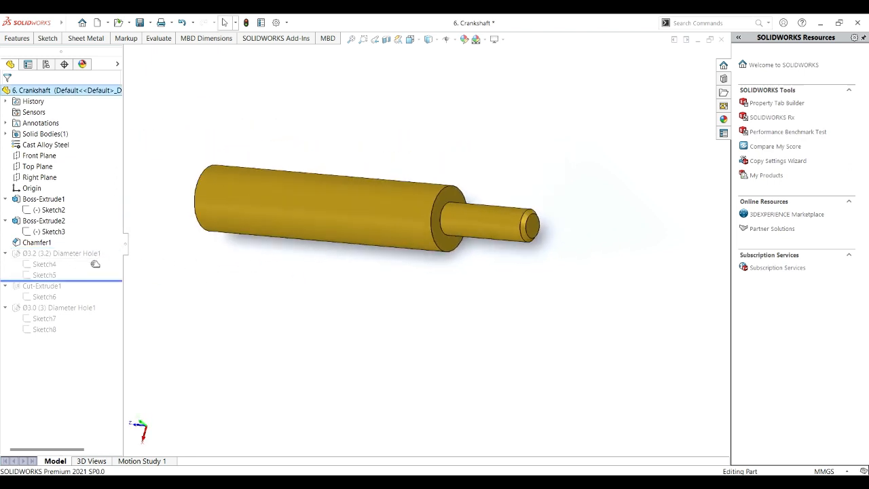
click(58, 253)
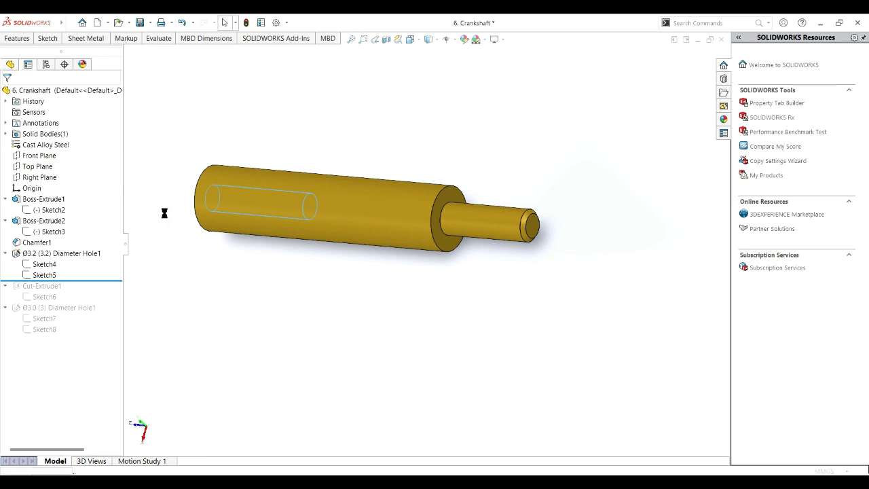
middle_drag(198, 297, 312, 323)
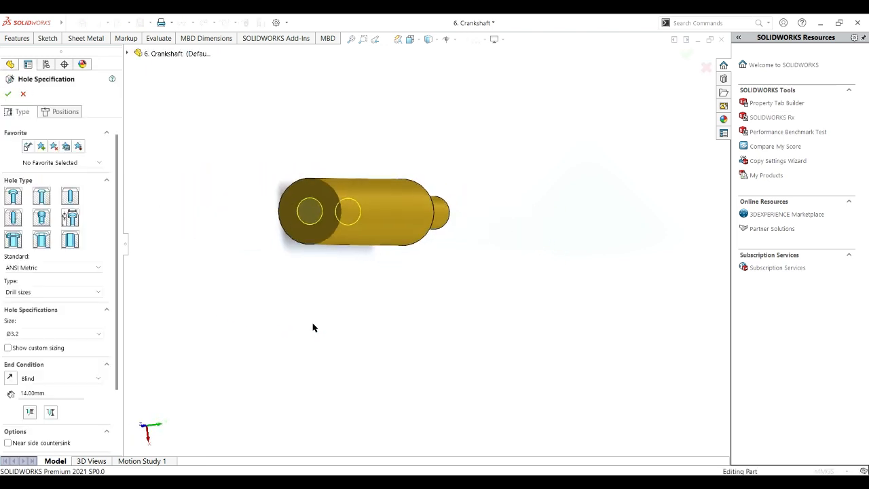
- Review the center-point position and the drill type, size and blind depth of the Ø3.2 hole, and close its definition
click(66, 112)
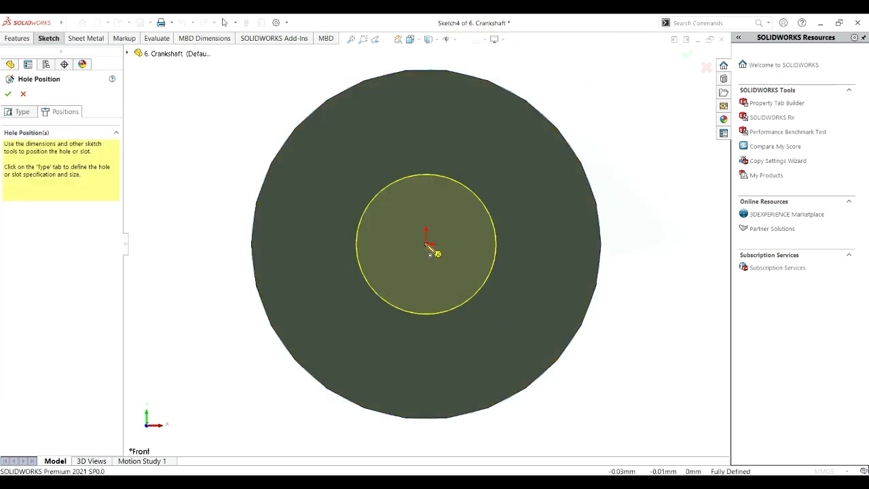
click(426, 244)
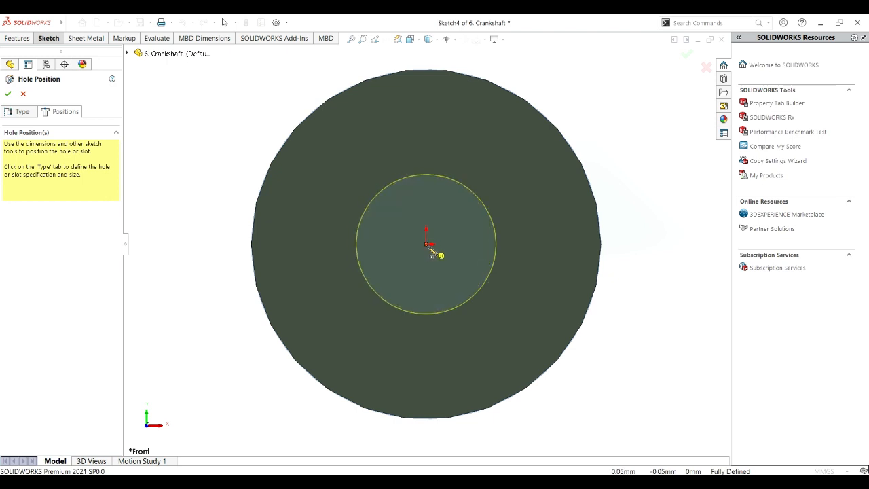
click(57, 42)
click(51, 54)
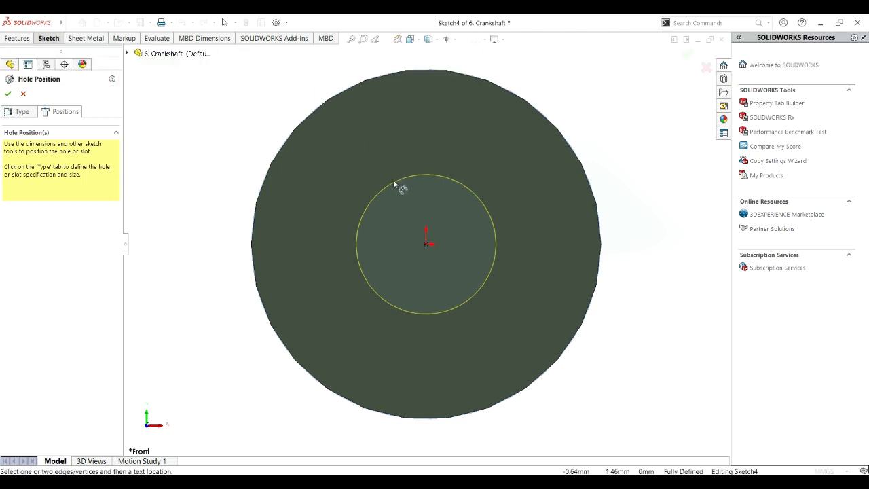
click(19, 113)
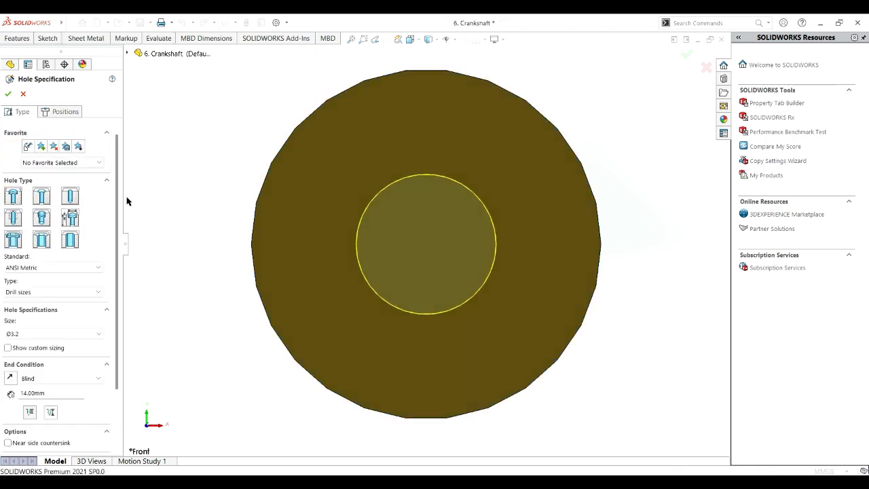
scroll(110, 239, down, 1)
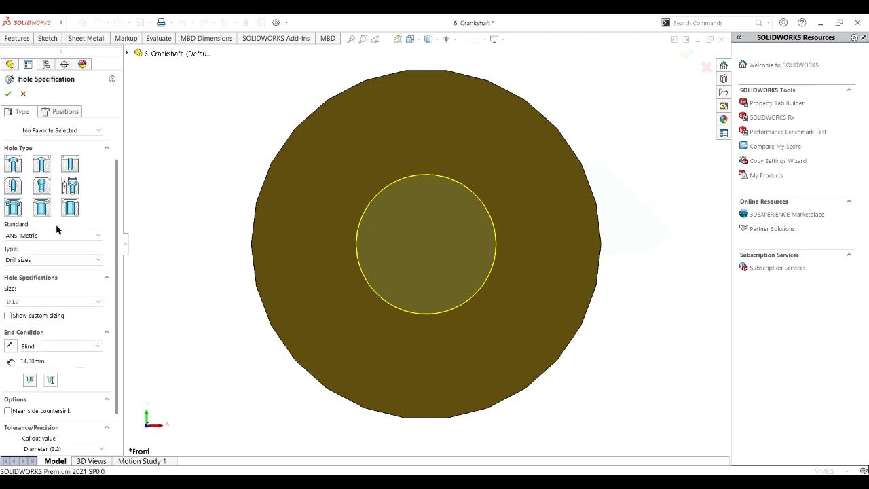
click(7, 95)
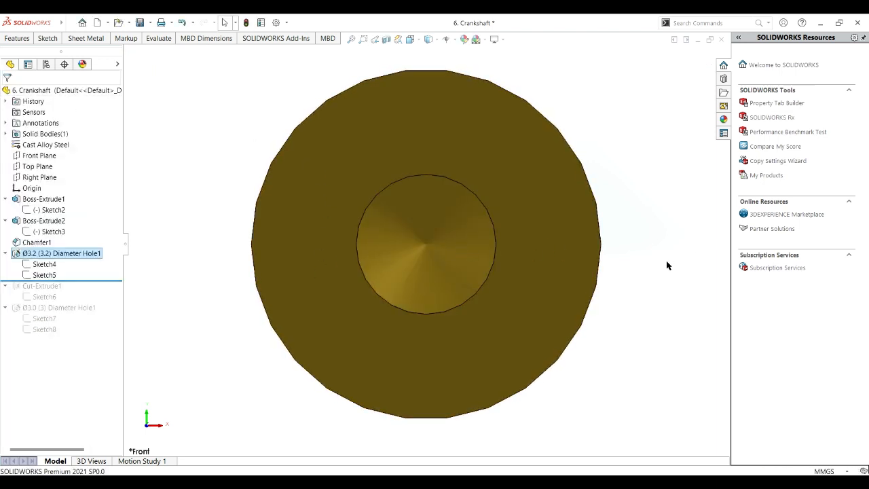
- Make the thick shaft's end face transparent to inspect the Ø3.2 hole inside, and undo the transparency
middle_drag(652, 276, 408, 229)
scroll(644, 273, up, 3)
click(350, 209)
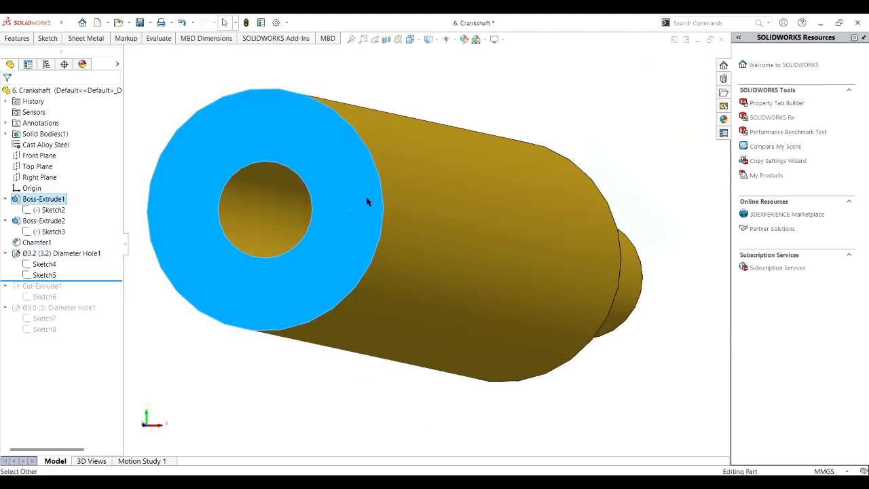
click(378, 266)
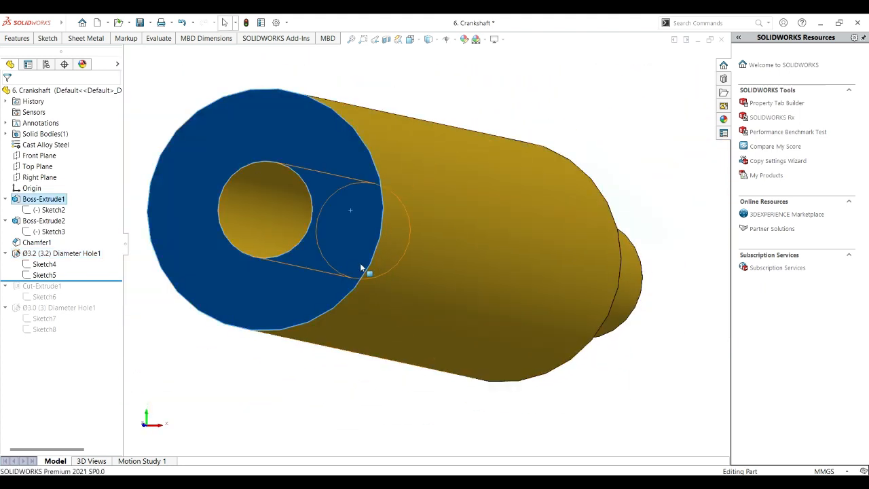
click(330, 380)
middle_drag(294, 349, 306, 365)
middle_drag(710, 312, 673, 328)
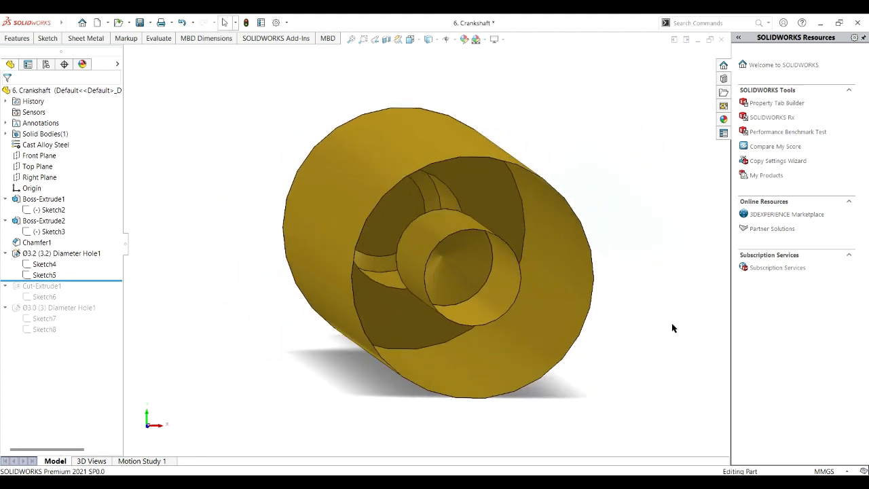
click(183, 22)
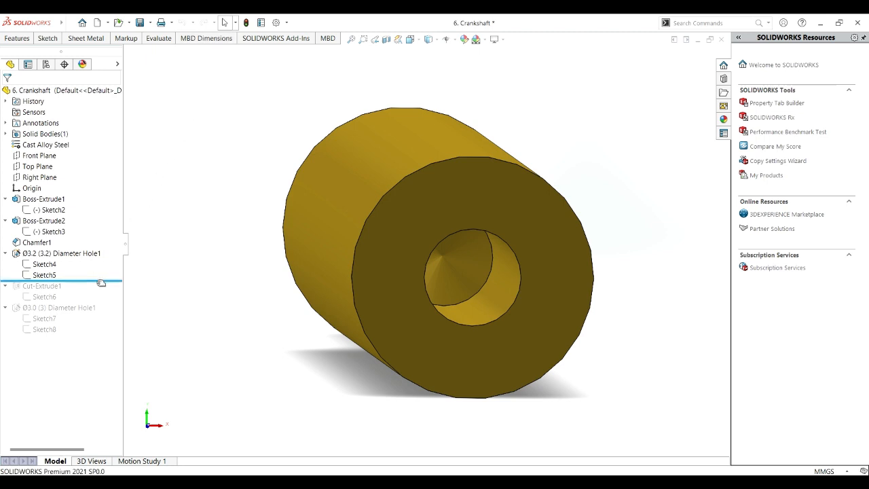
- Roll the model history forward to include Cut-Extrude1, examine the two rectangles and dimensions of Sketch6, and leave the sketch
drag(100, 283, 92, 302)
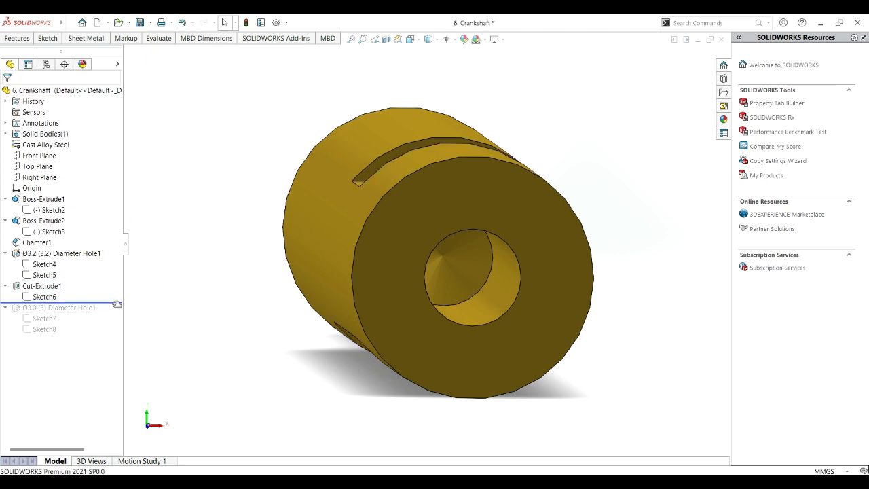
click(50, 288)
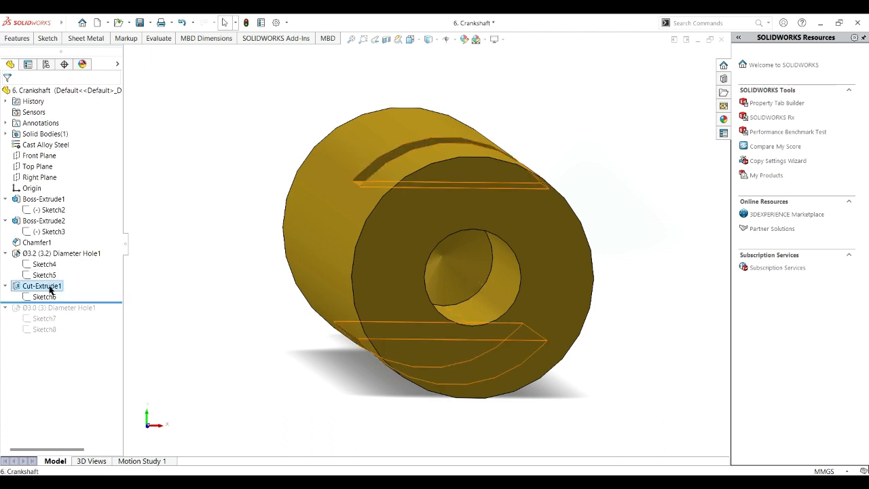
click(42, 297)
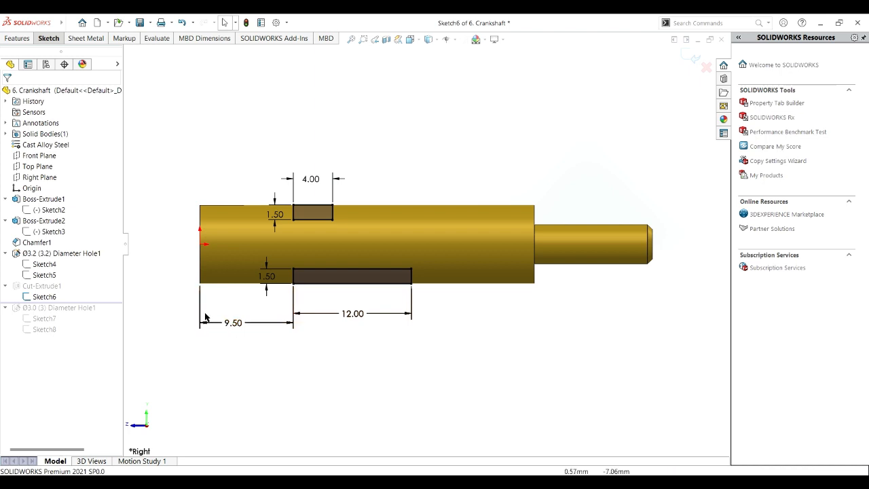
click(185, 23)
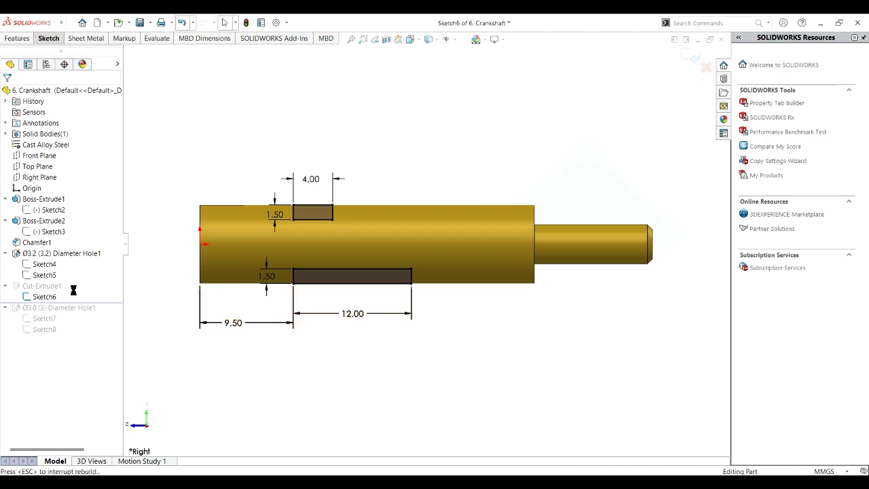
- Review the direction and end condition settings of Cut-Extrude1 against its sketch in the Left view, and close the definition
click(48, 288)
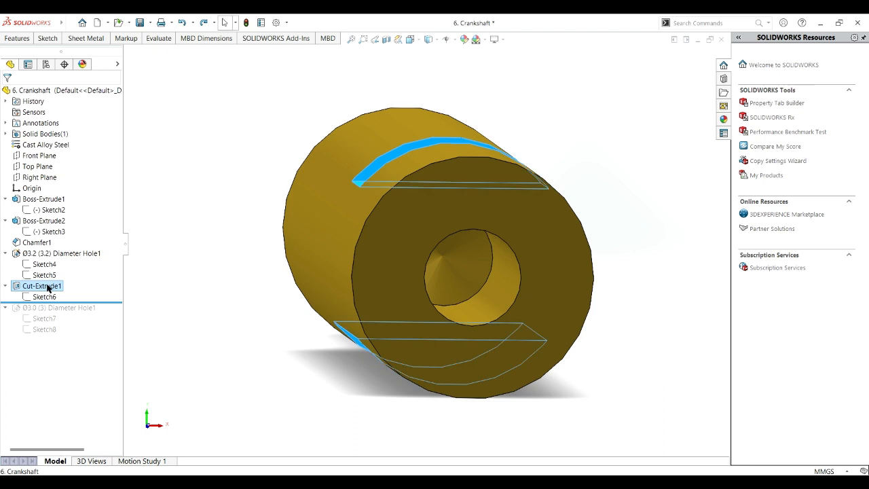
click(61, 263)
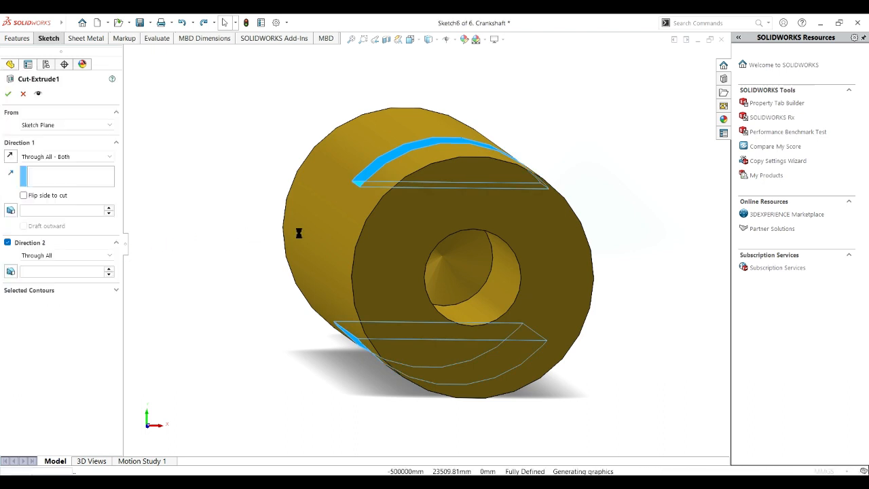
click(415, 39)
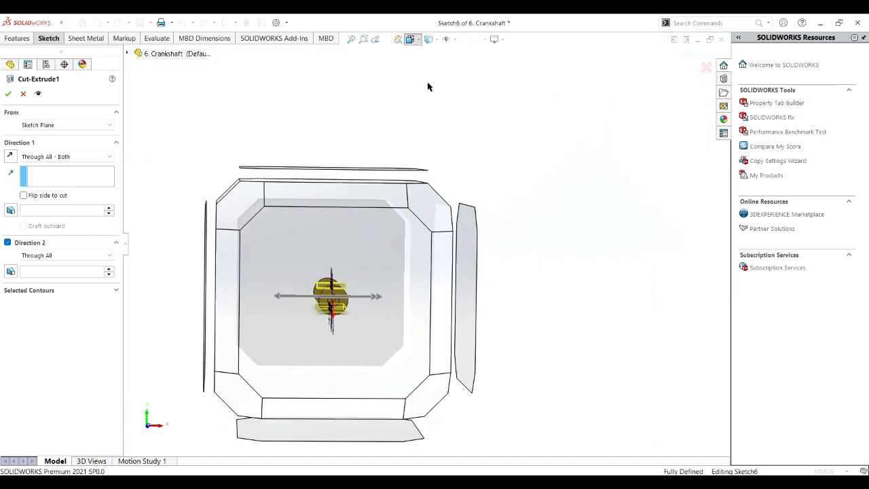
key(ctrl+3)
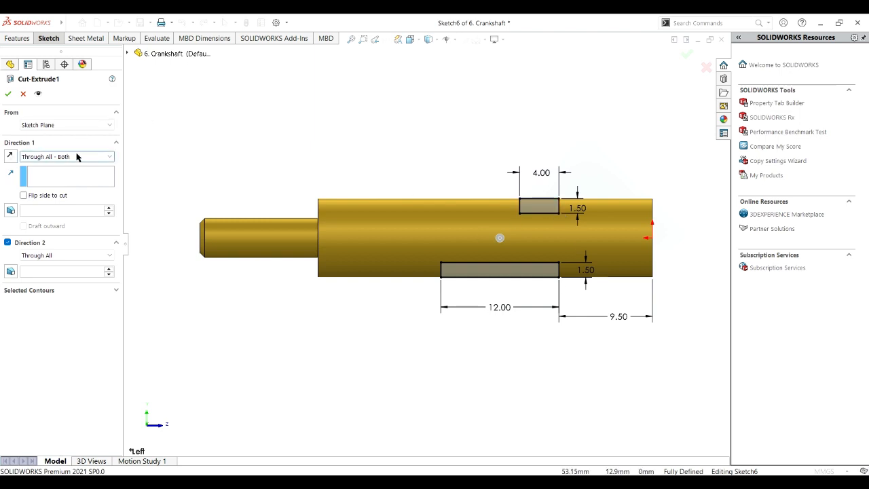
click(8, 94)
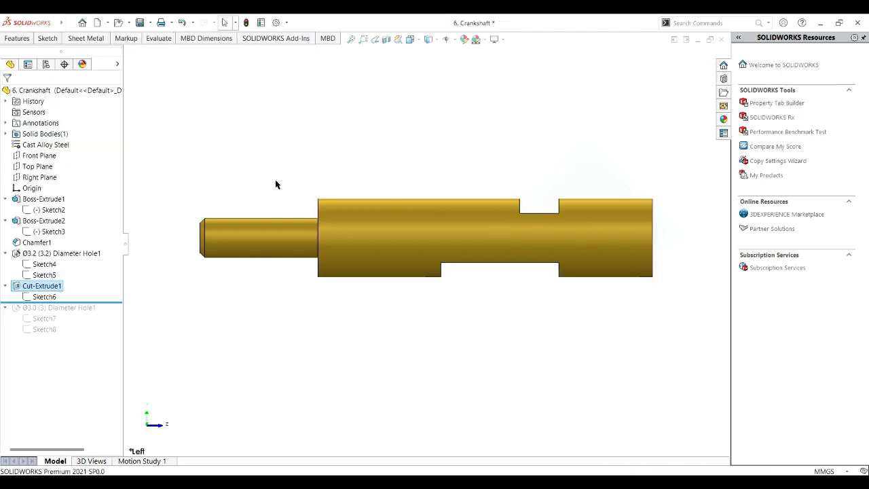
- Inspect the two cutouts on the thick shaft and roll the model history forward to include the Ø3.0 hole
scroll(287, 172, down, 2)
middle_drag(294, 250, 422, 224)
middle_drag(319, 169, 534, 290)
key(ctrl+7)
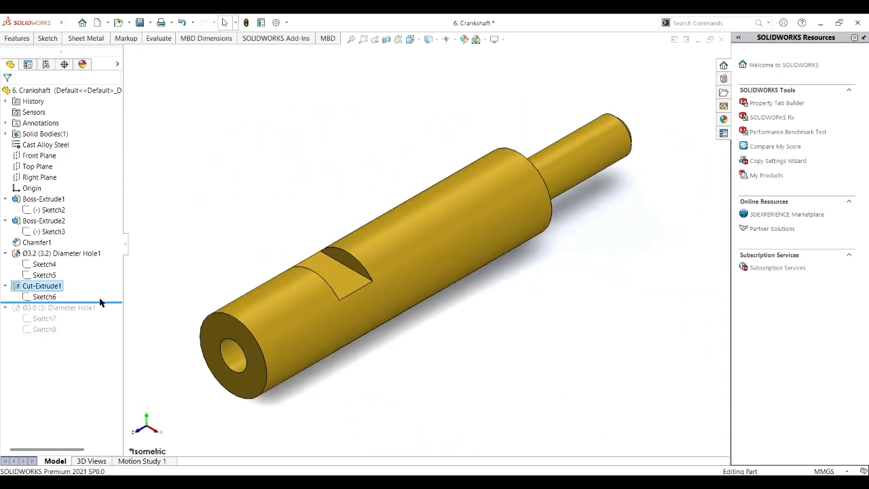
drag(105, 307, 103, 316)
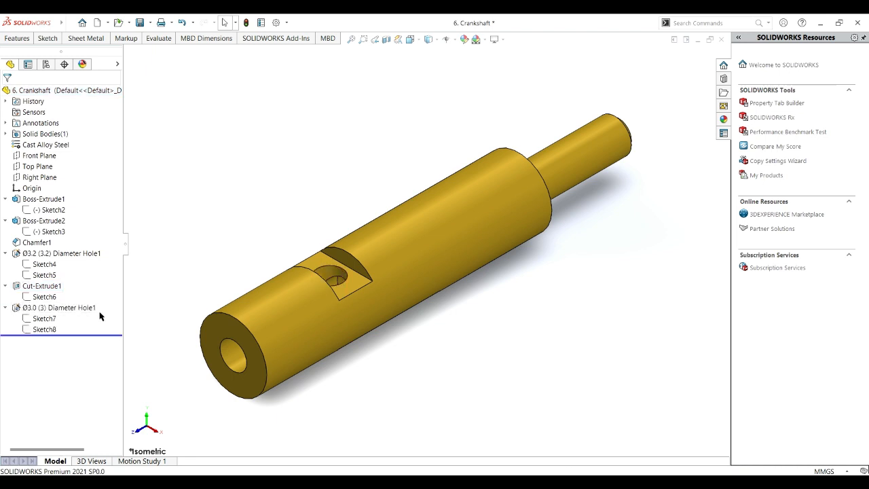
- Review the position on the cutout's flat face, the drill size and the end condition of the Ø3.0 hole, and close its definition
click(62, 311)
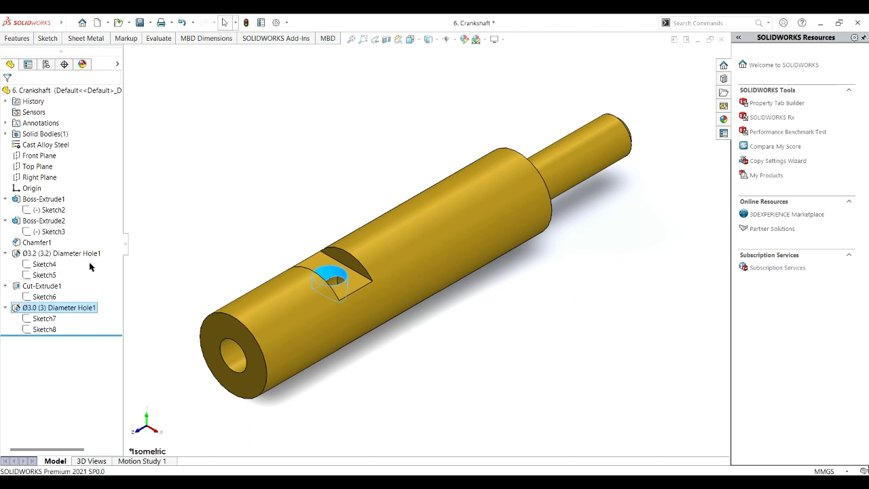
click(63, 113)
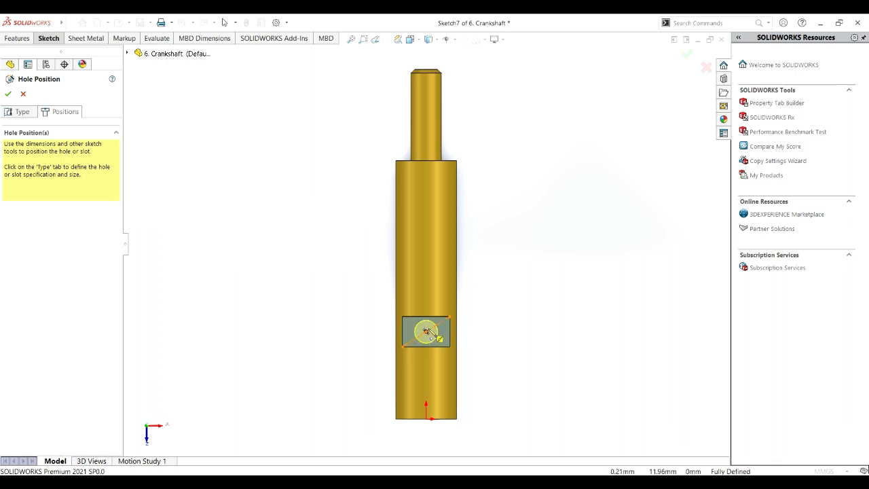
click(18, 113)
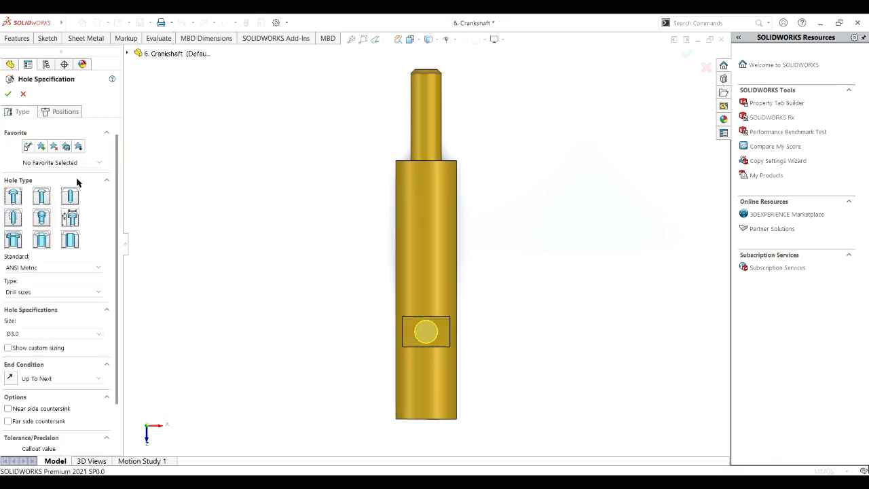
click(60, 112)
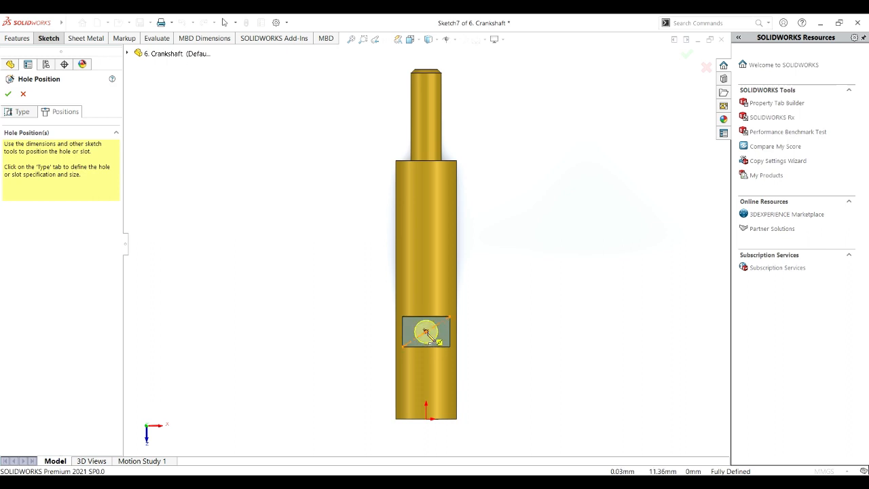
click(31, 115)
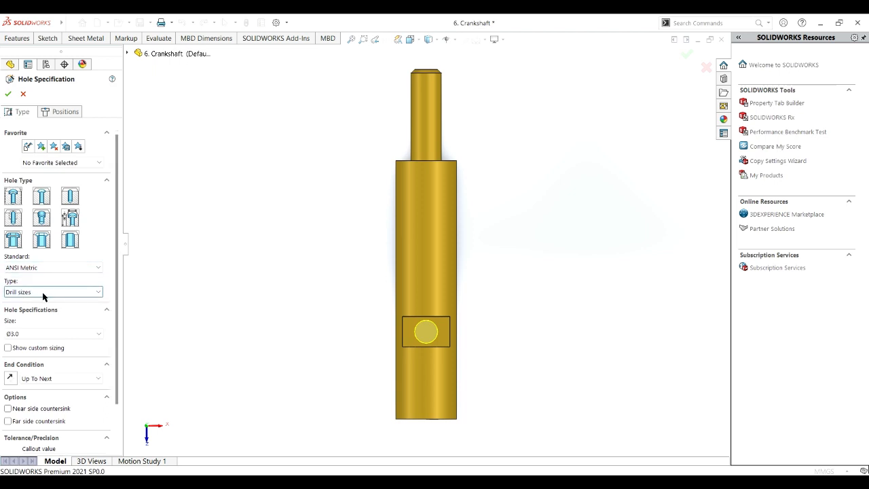
scroll(117, 317, down, 1)
drag(117, 316, 117, 345)
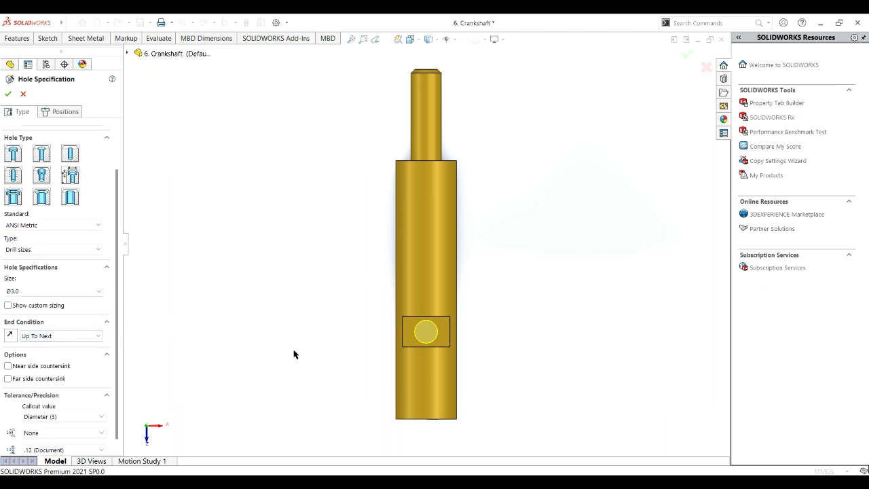
click(9, 94)
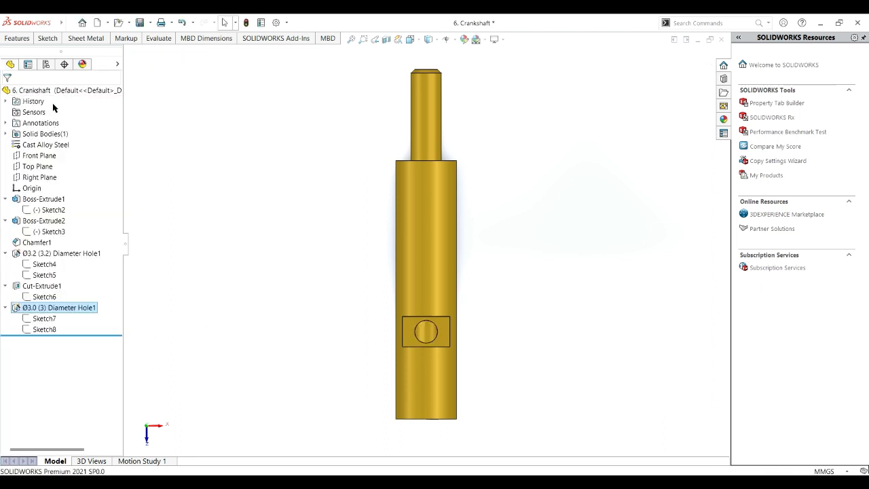
- Make the thick shaft's cylindrical face transparent to inspect the intersecting holes, undo the transparency and restore the isometric view
middle_drag(512, 328, 360, 244)
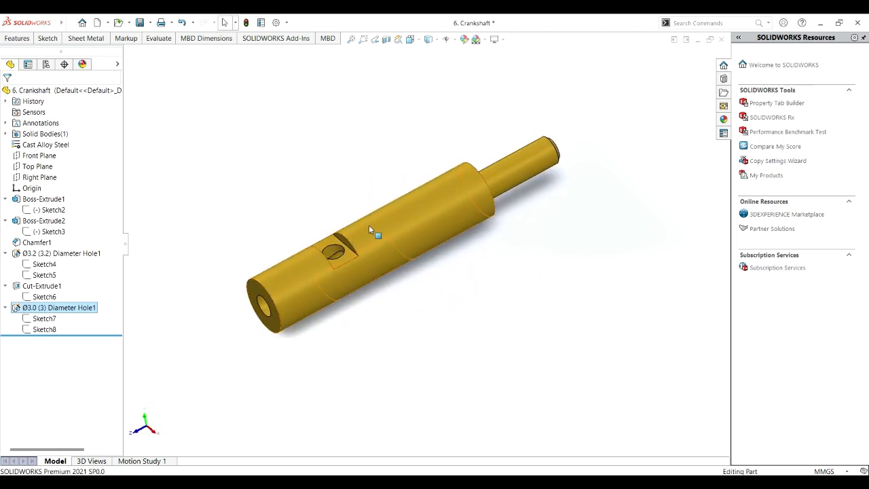
click(368, 224)
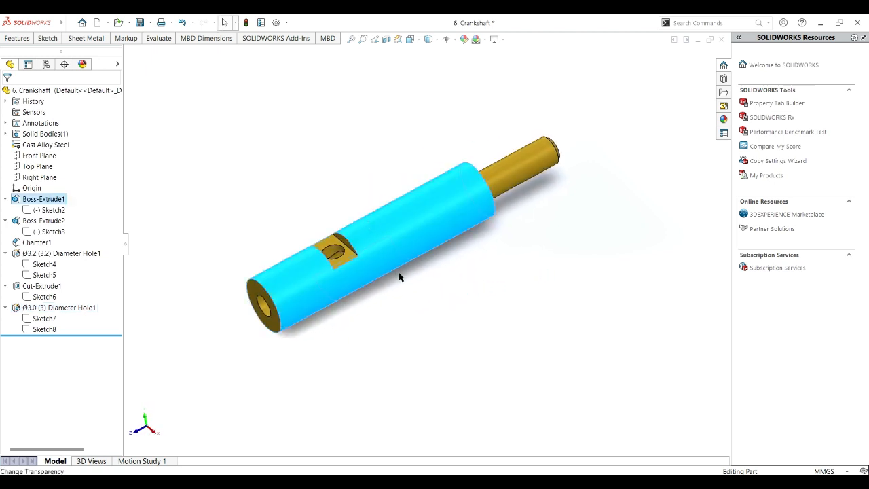
click(385, 316)
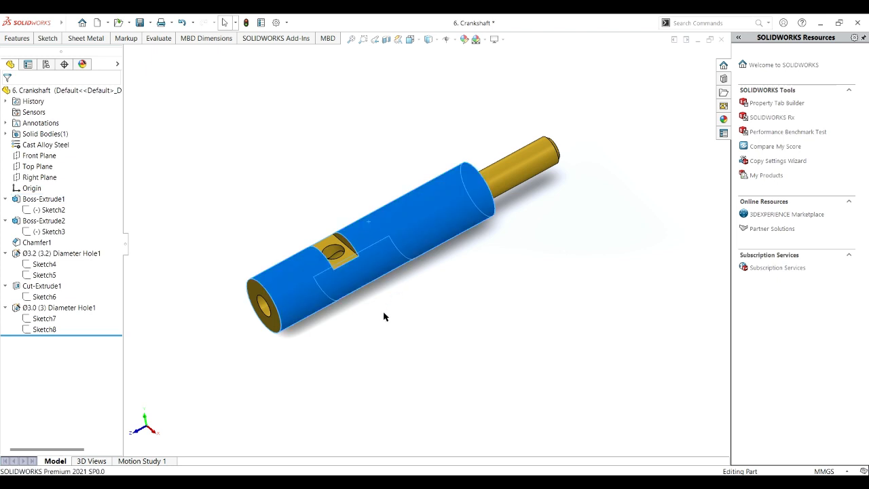
middle_drag(381, 328, 505, 255)
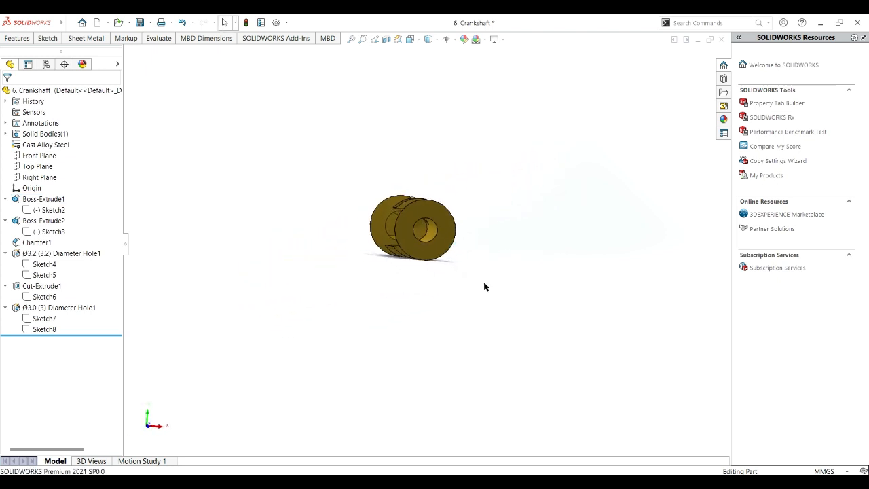
middle_drag(419, 320, 487, 433)
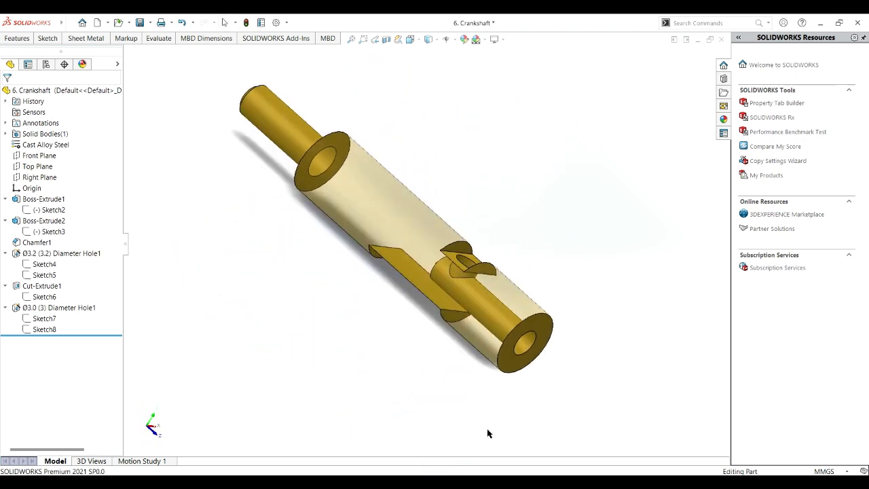
click(182, 23)
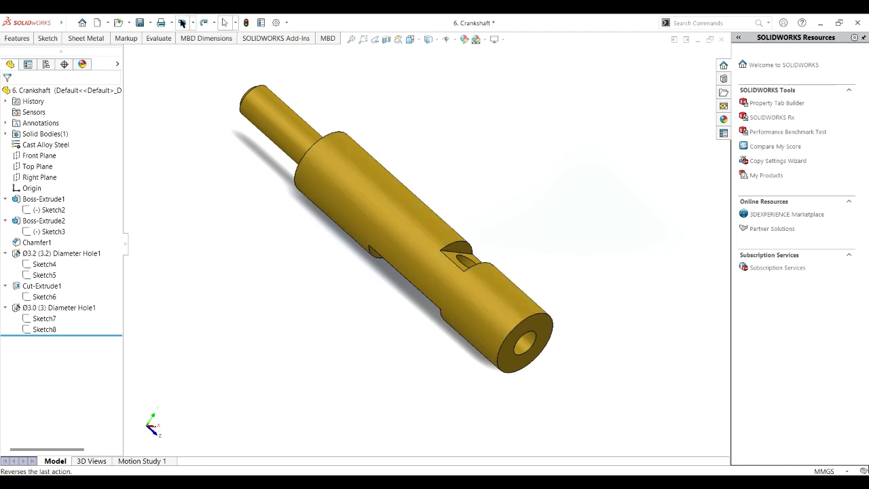
key(ctrl+7)
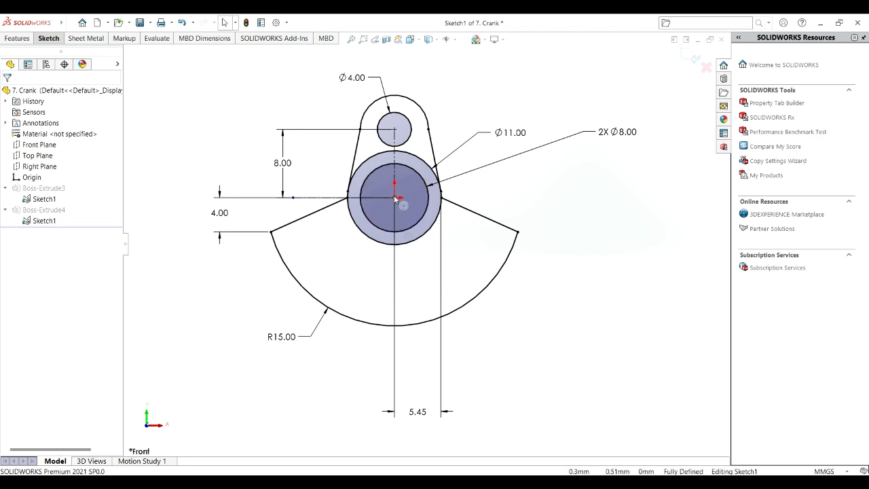
- Inspect the sketch relations of the centre point at the origin and of the Ø11 circle in the crank sketch
click(61, 39)
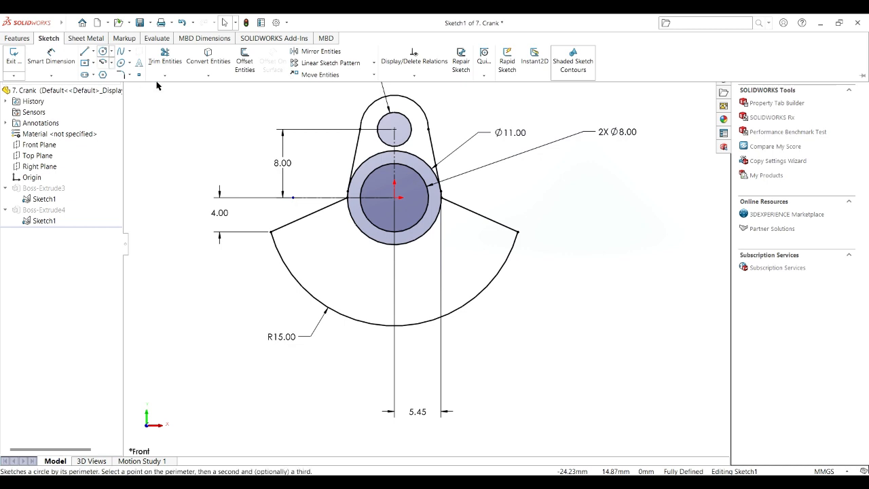
click(395, 197)
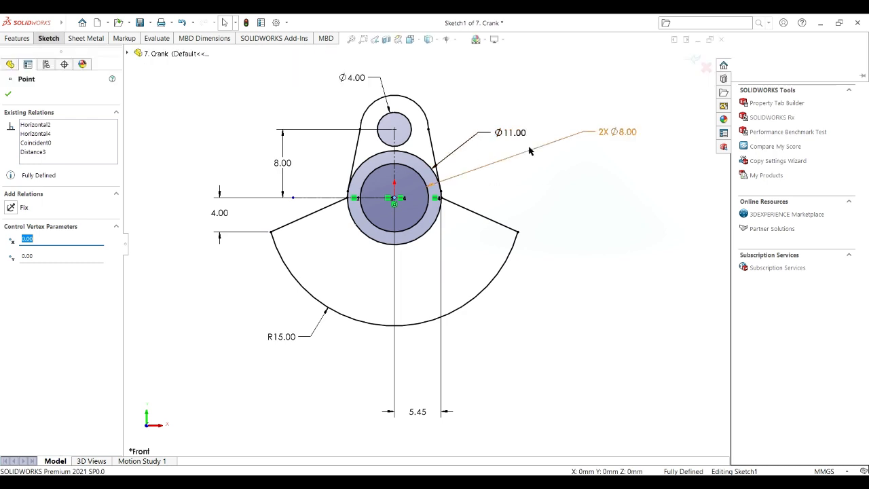
click(9, 94)
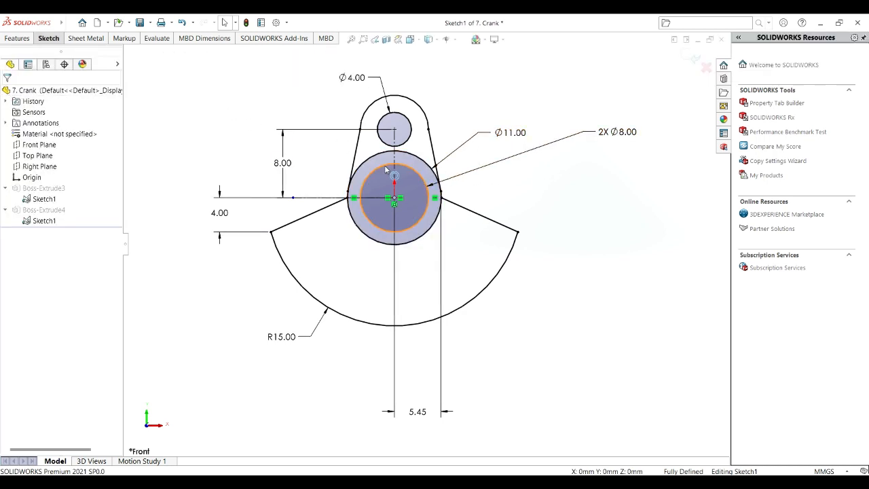
click(53, 39)
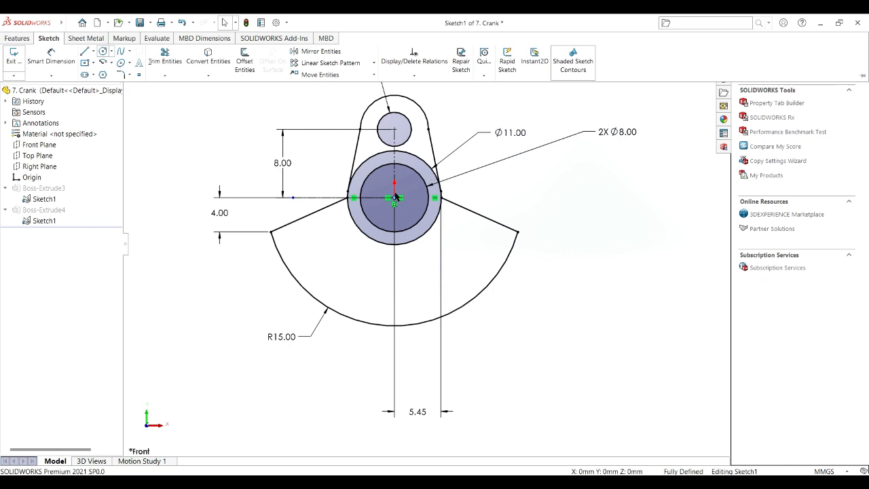
click(421, 162)
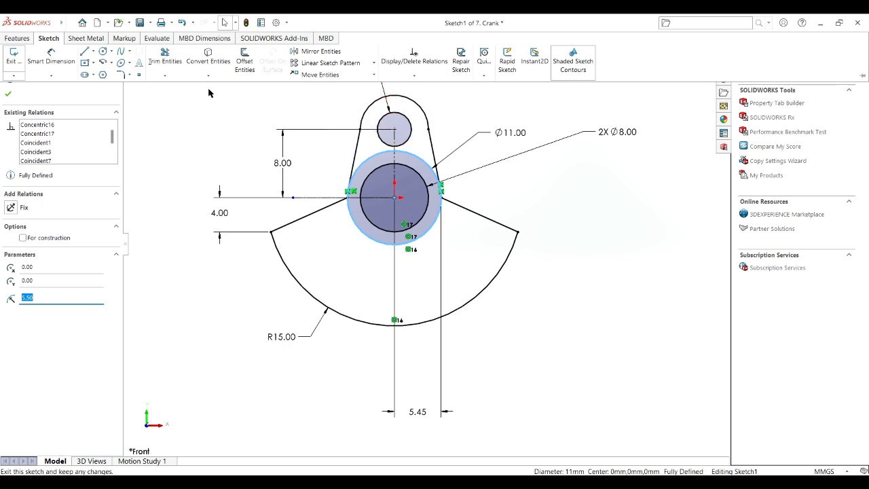
click(168, 63)
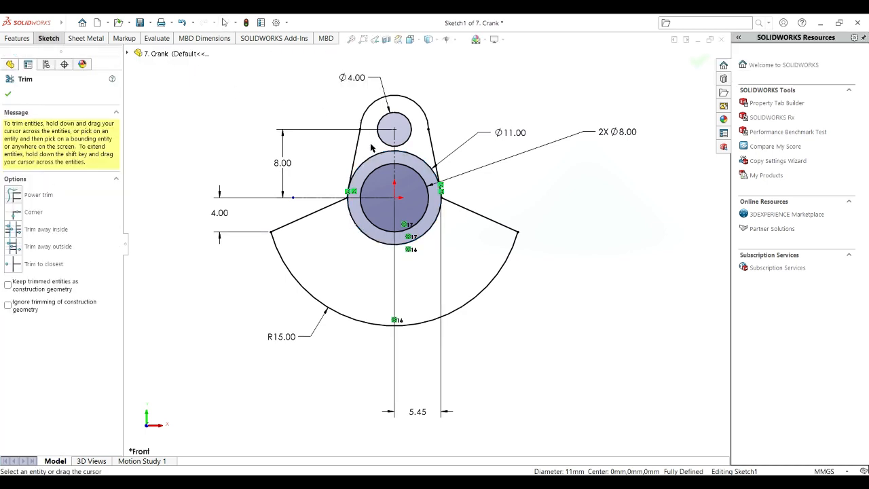
scroll(372, 147, down, 2)
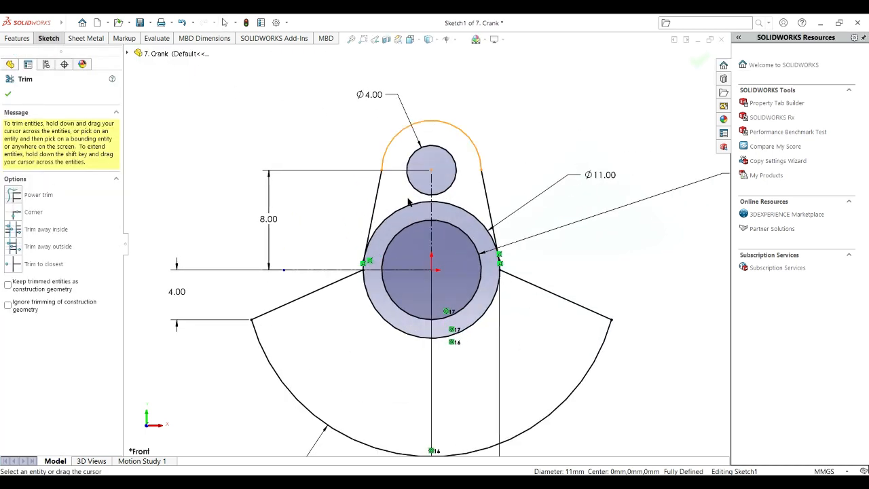
scroll(410, 201, down, 2)
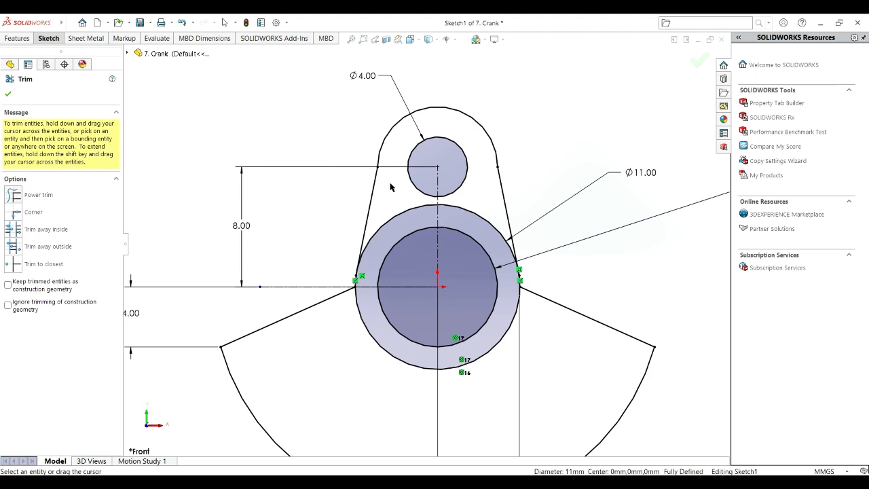
click(12, 93)
scroll(499, 237, down, 1)
scroll(569, 258, up, 2)
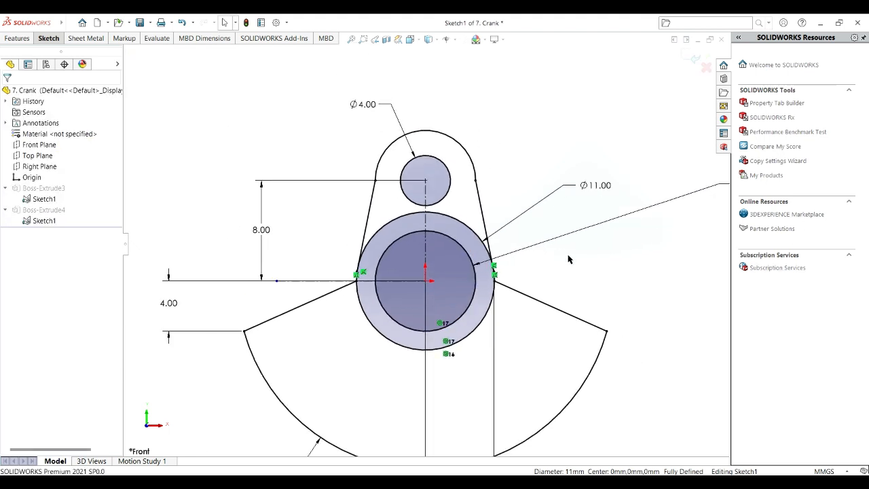
scroll(568, 259, up, 2)
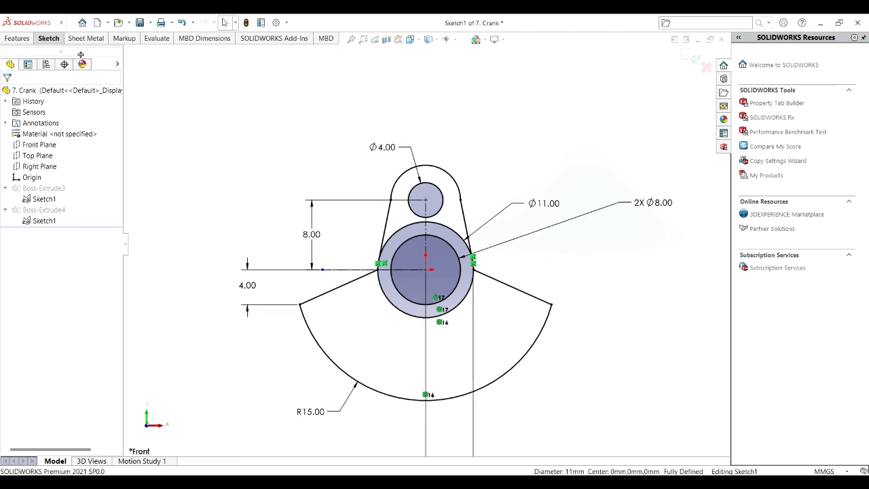
- Draw a centerpoint arc of 15 mm radius about the origin, over the crank's top between the two outer ends of the counterweight lines
click(50, 38)
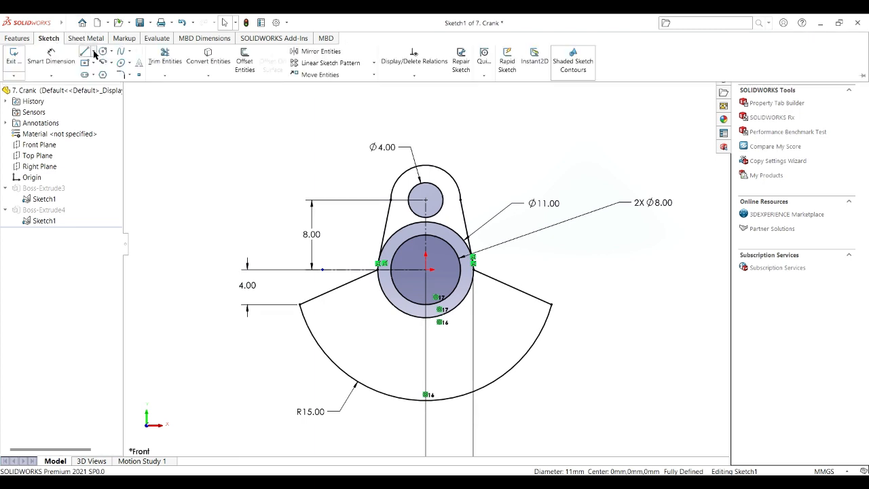
click(378, 197)
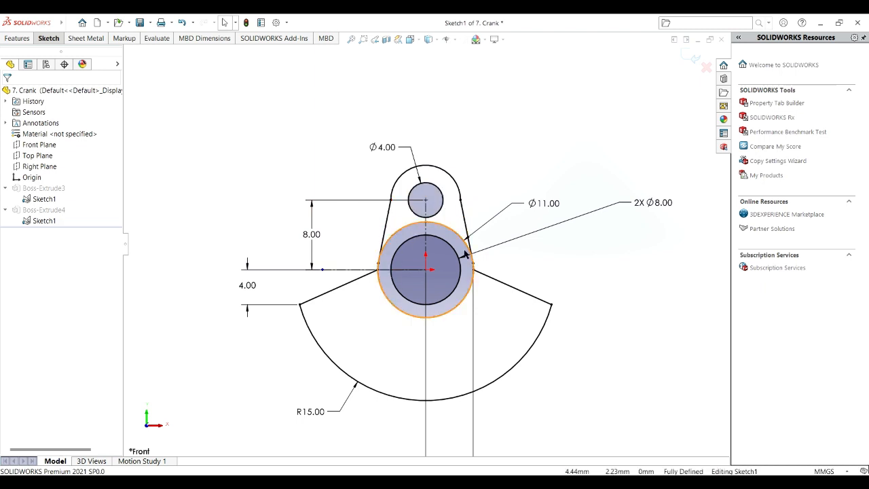
click(48, 38)
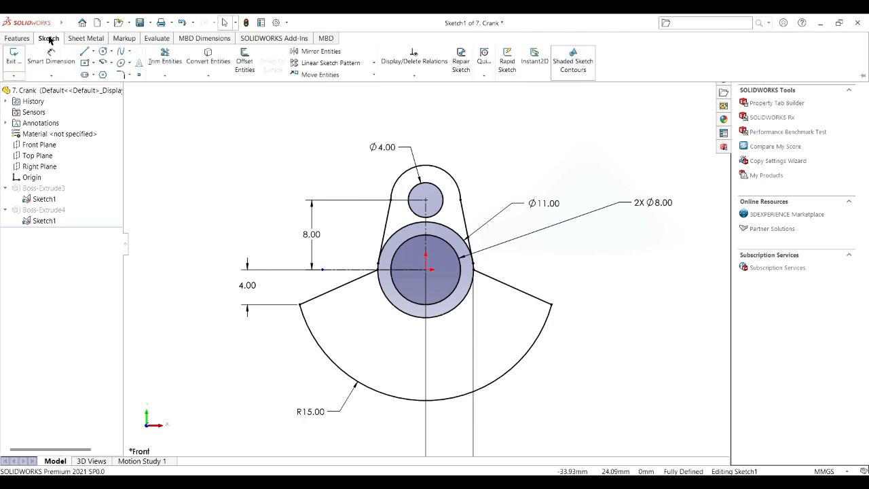
click(121, 72)
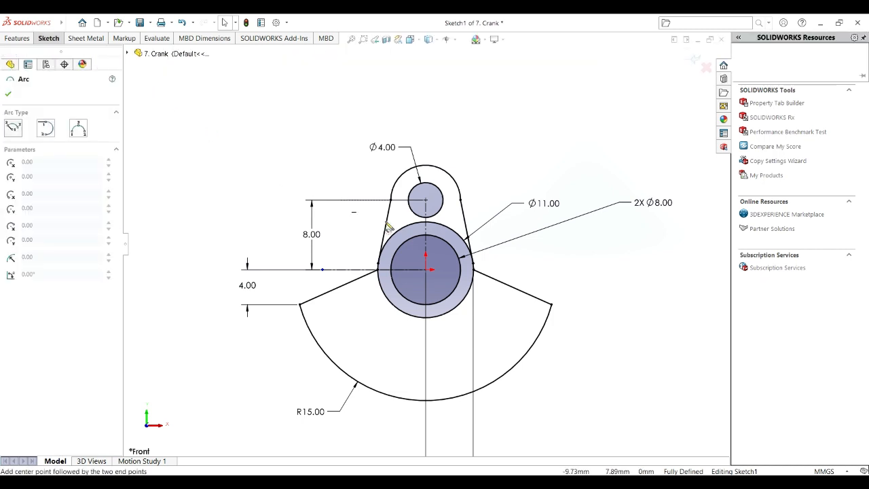
click(425, 269)
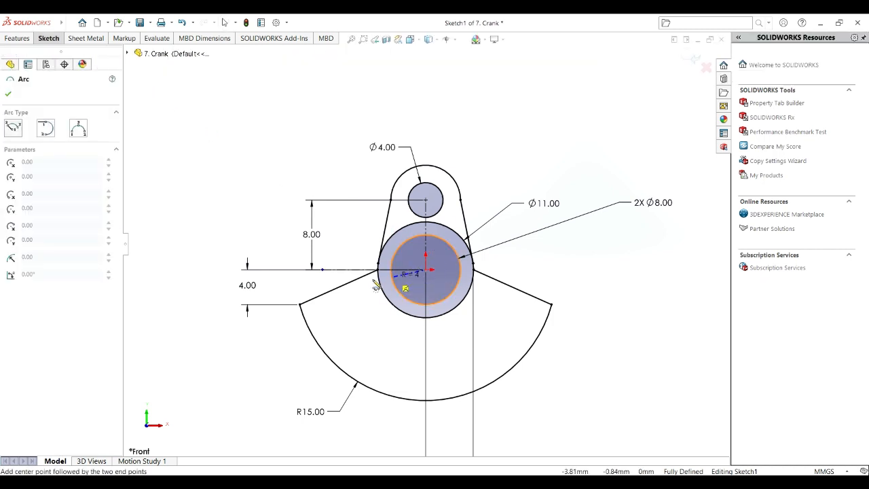
click(301, 305)
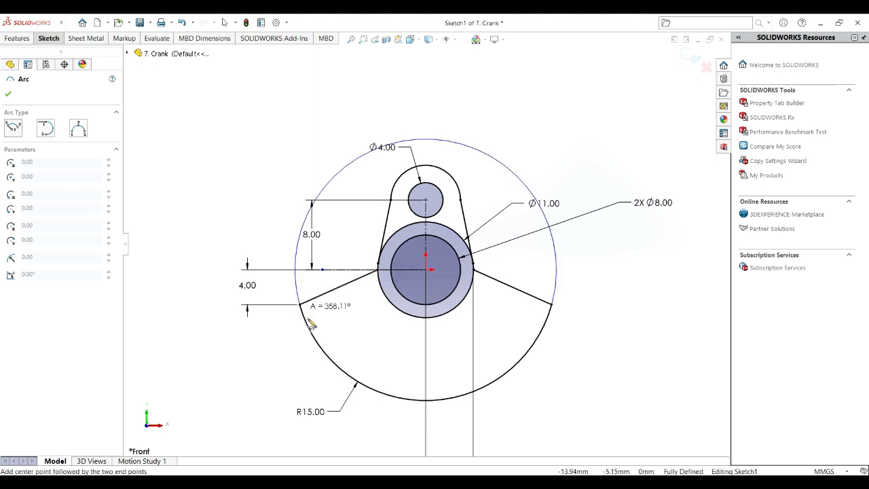
click(553, 305)
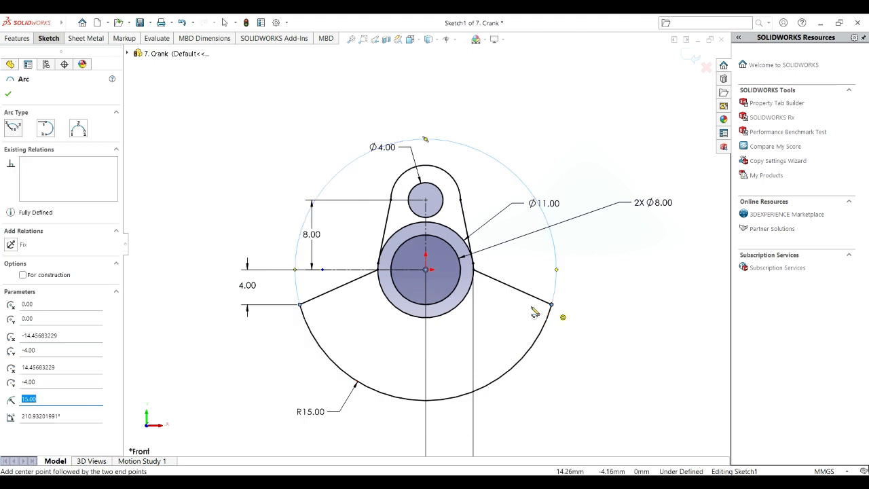
click(10, 95)
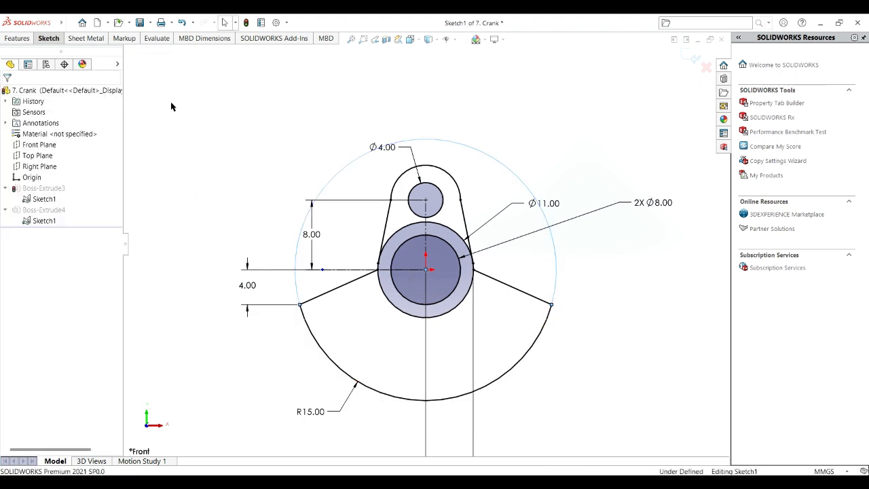
- Check the relations of the arc's endpoint on the negative X side and undo the arc drawn over the crank's top
click(51, 38)
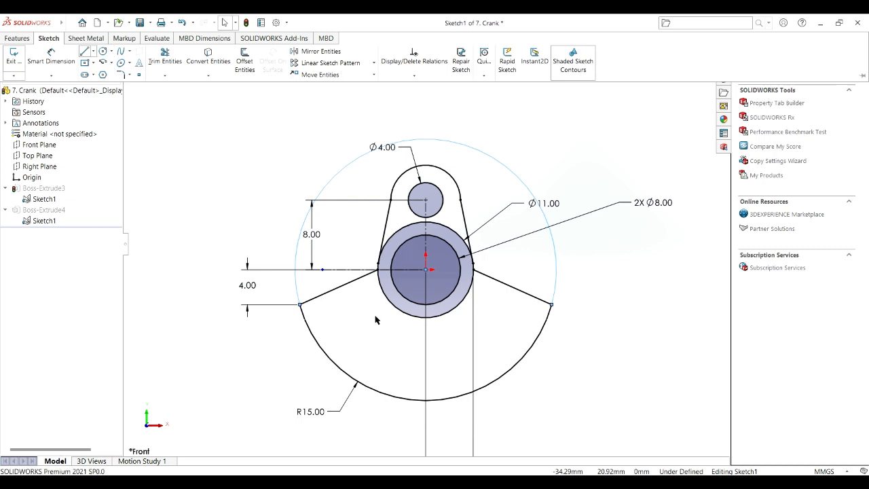
click(299, 304)
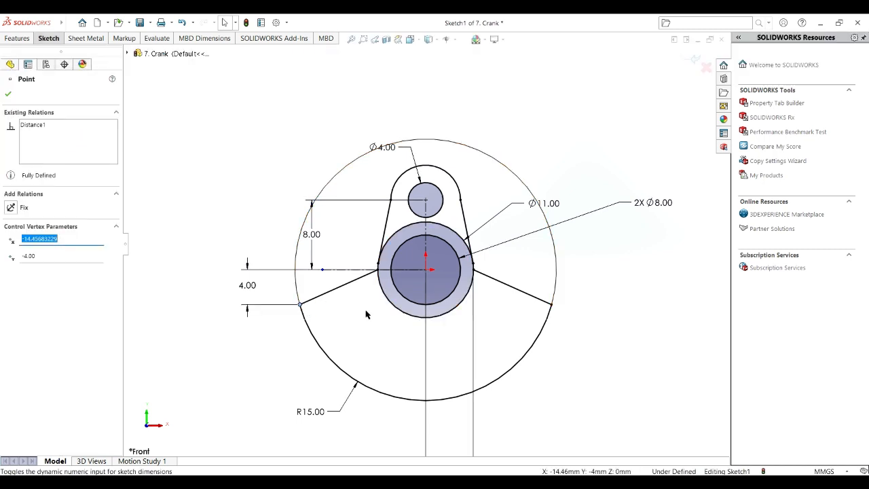
click(361, 237)
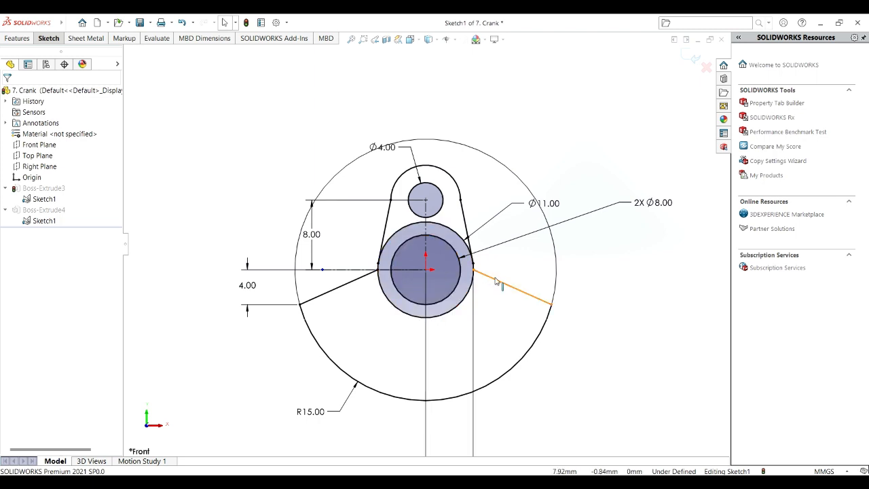
click(182, 23)
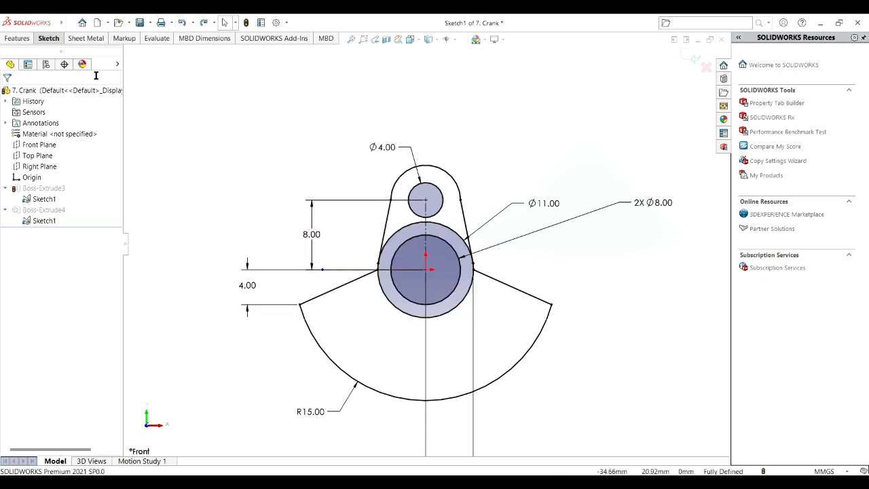
click(48, 38)
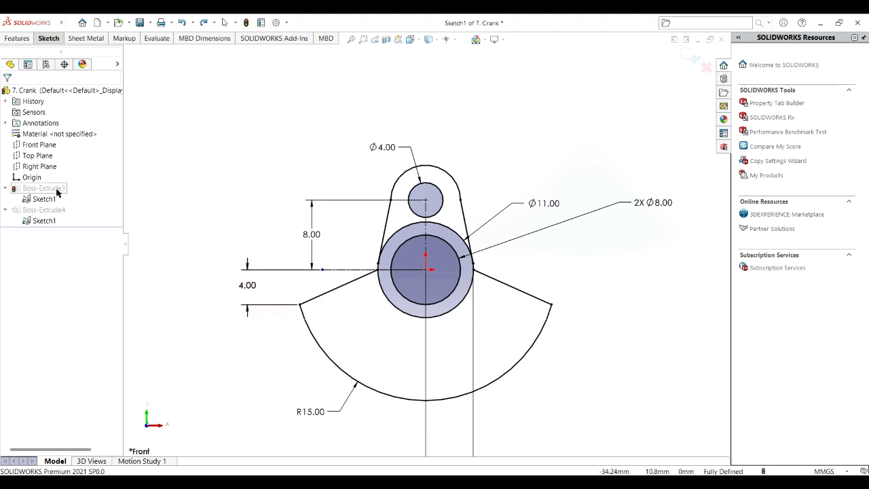
- Leave the crank sketch, review the end condition, depth and selected contours of Boss-Extrude3 in the Front view, and close its definition
click(185, 24)
click(184, 24)
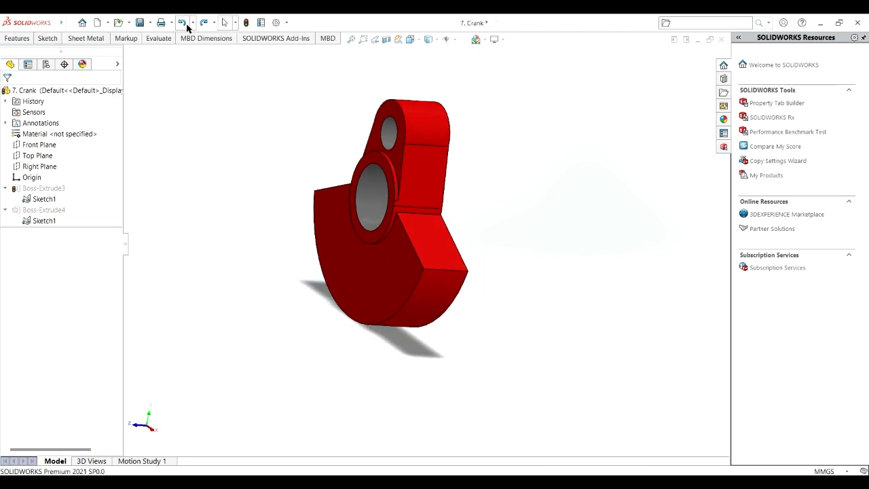
click(59, 197)
click(99, 183)
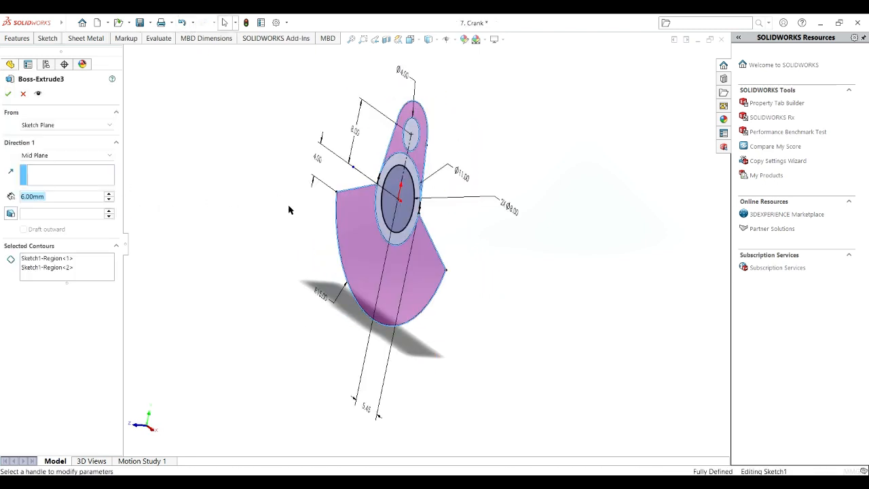
click(415, 41)
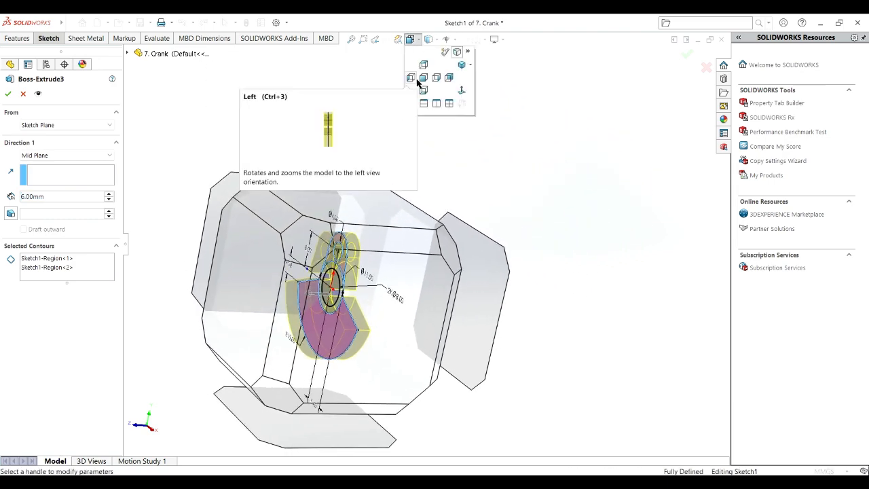
click(420, 73)
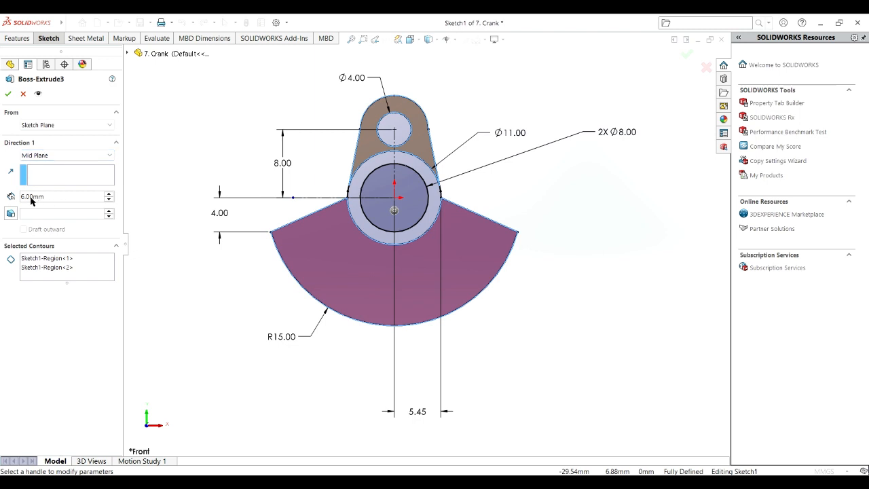
click(8, 95)
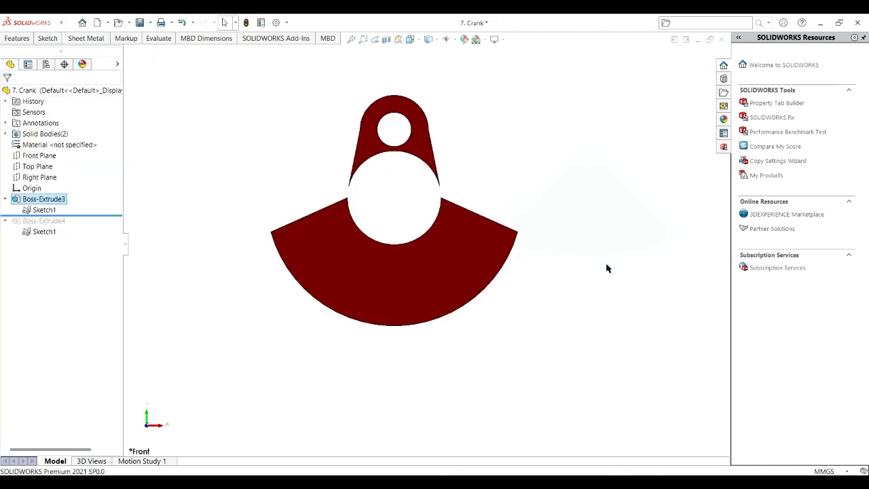
- Inspect the two separate crank bodies and roll the model history forward to include Boss-Extrude4
middle_drag(606, 267, 606, 304)
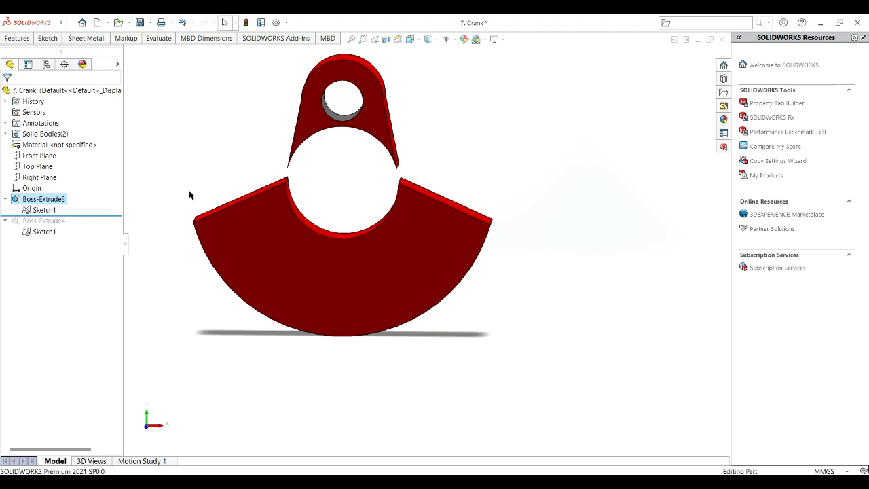
drag(107, 215, 65, 238)
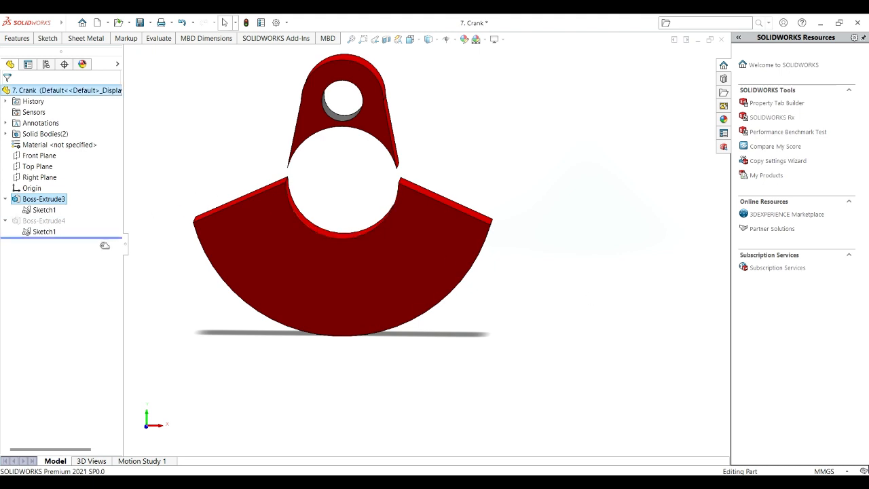
- Review the start face, blind depth and feature scope of Boss-Extrude4 from the side, close its definition and restore the isometric view
click(54, 223)
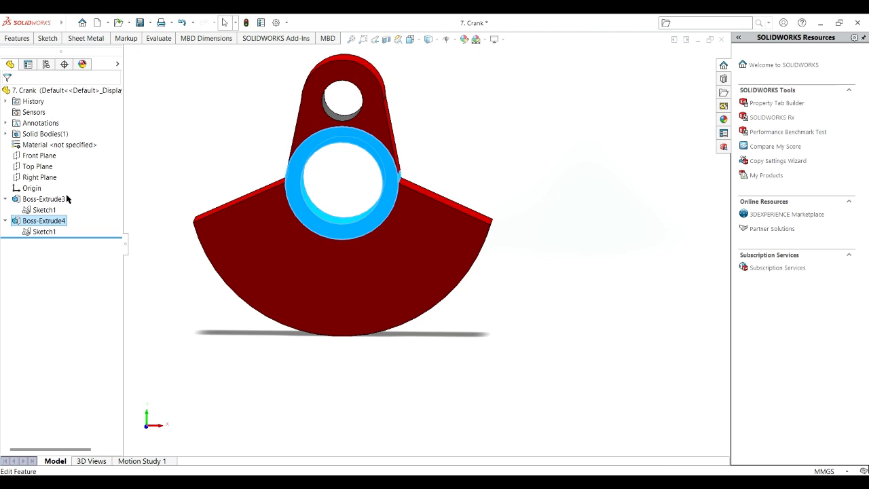
click(66, 198)
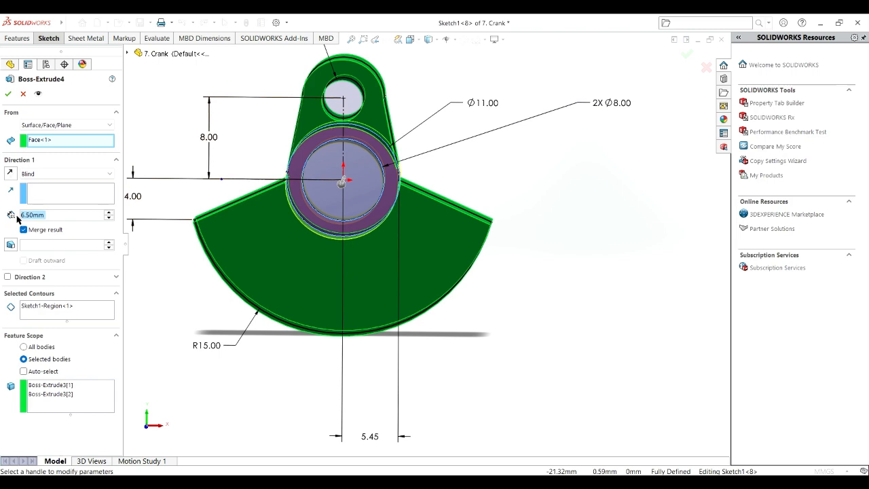
middle_drag(205, 203, 311, 181)
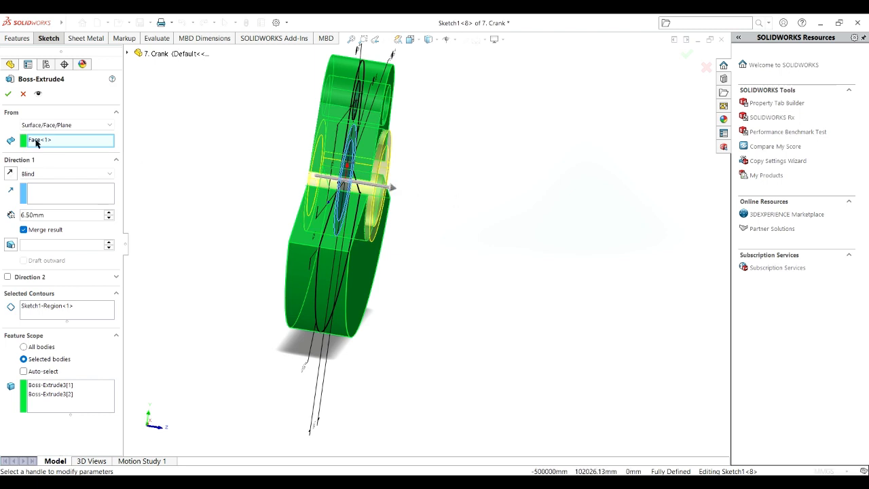
click(10, 95)
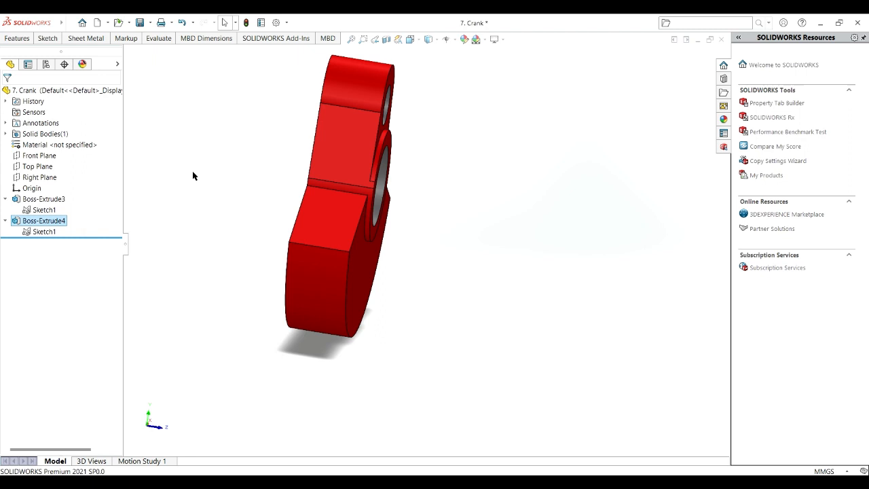
key(ctrl+7)
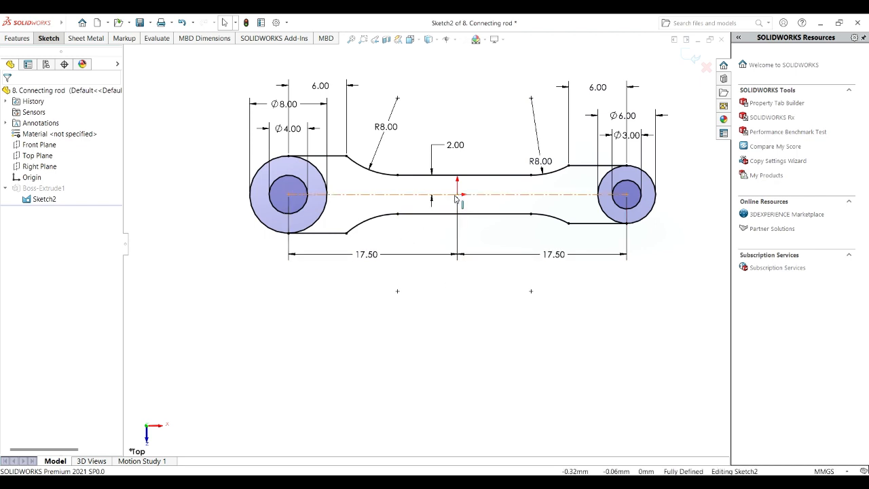
- Try to dimension the distance between the centres of the connecting rod's two end circles, and discard the dimension
click(48, 38)
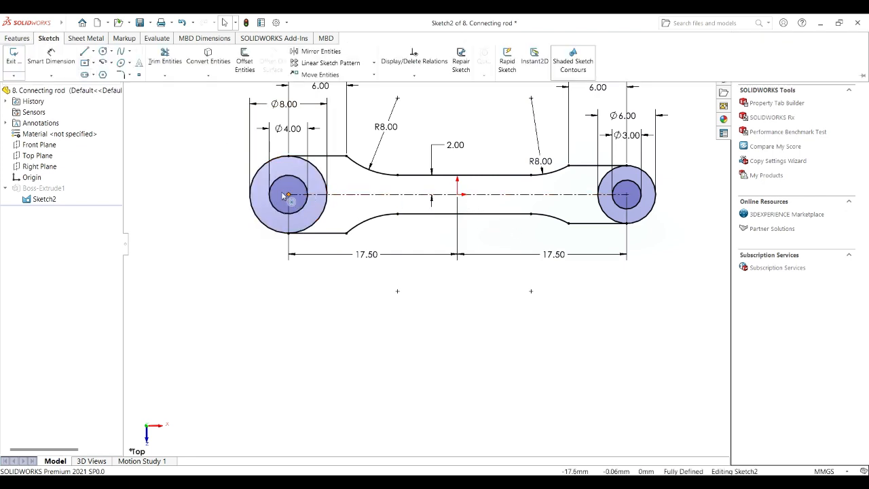
click(66, 69)
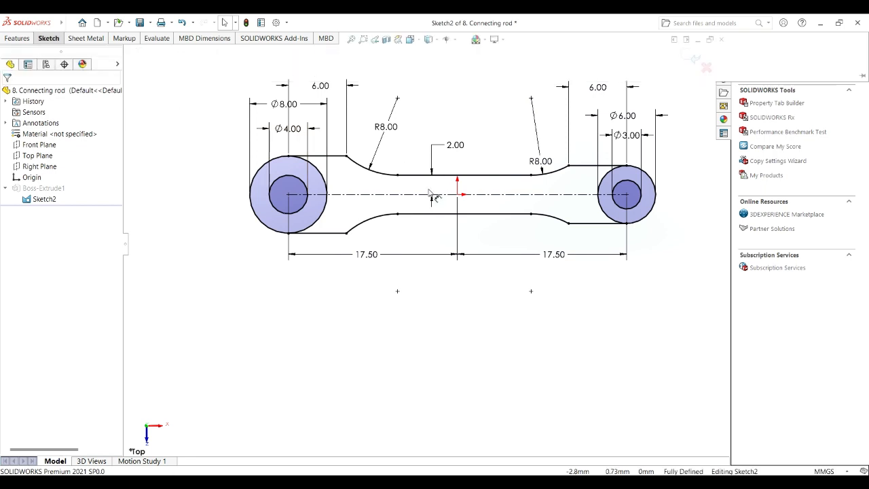
click(288, 195)
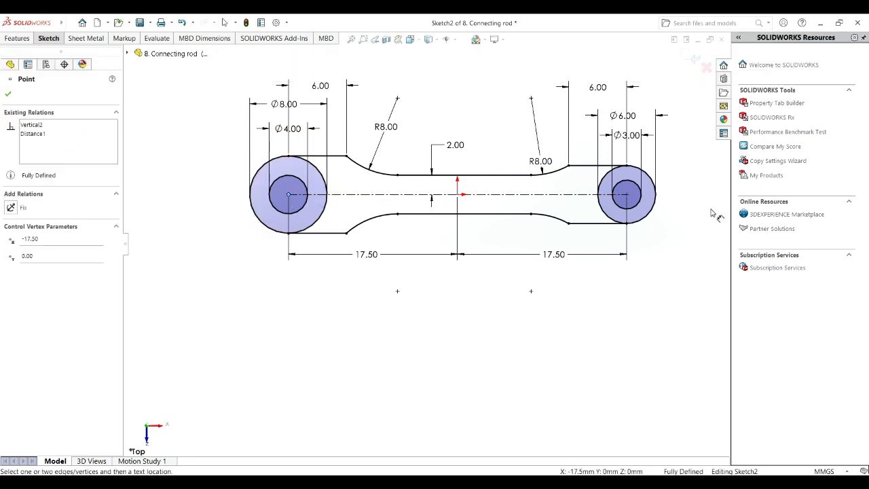
click(626, 196)
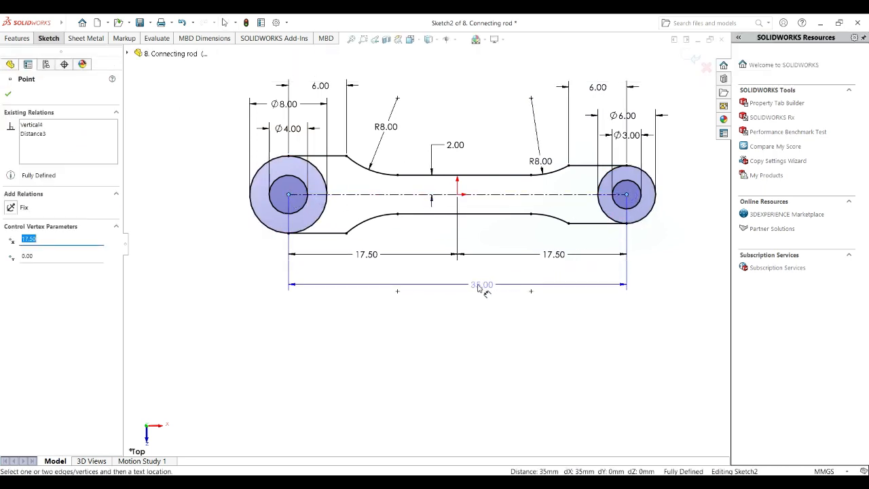
click(457, 288)
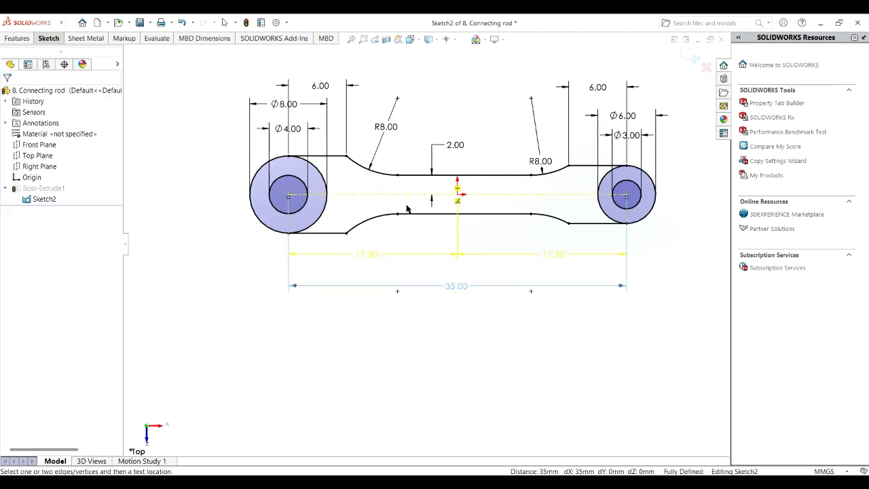
key(Escape)
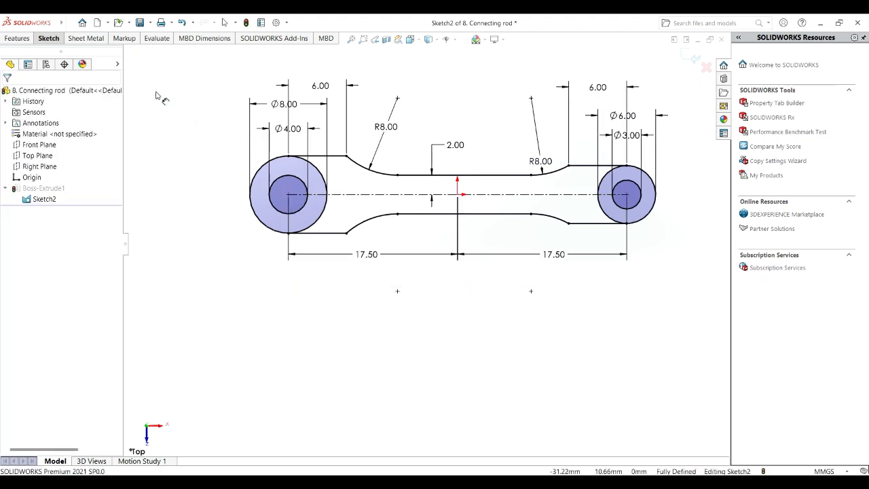
- Try the Line tool along the short straight upper edges beside the connecting rod's large and small ends
click(49, 39)
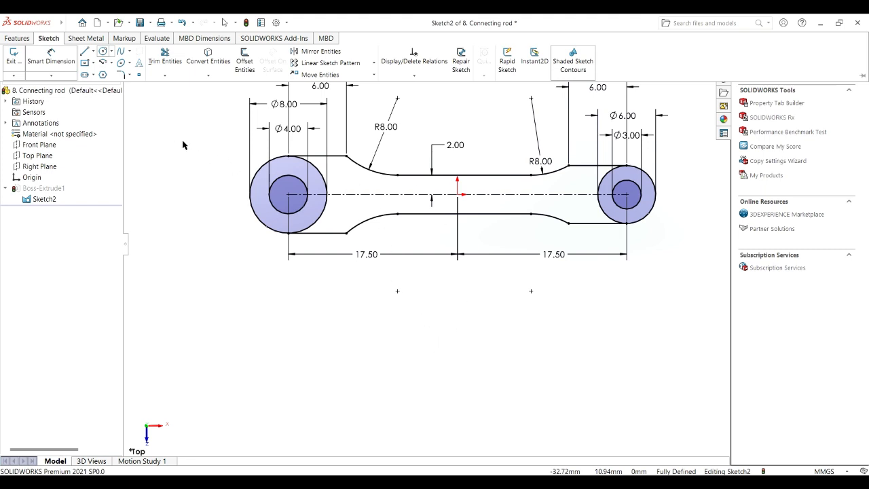
ctrl+middle_drag(502, 375, 462, 405)
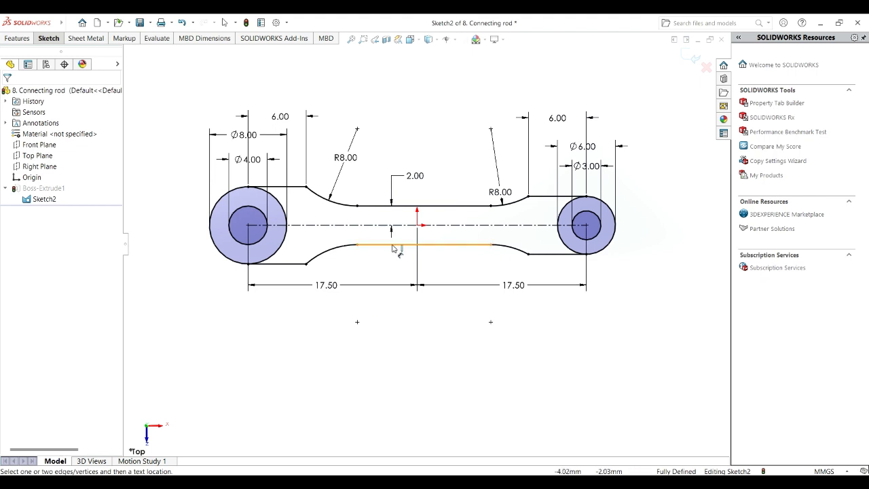
click(48, 38)
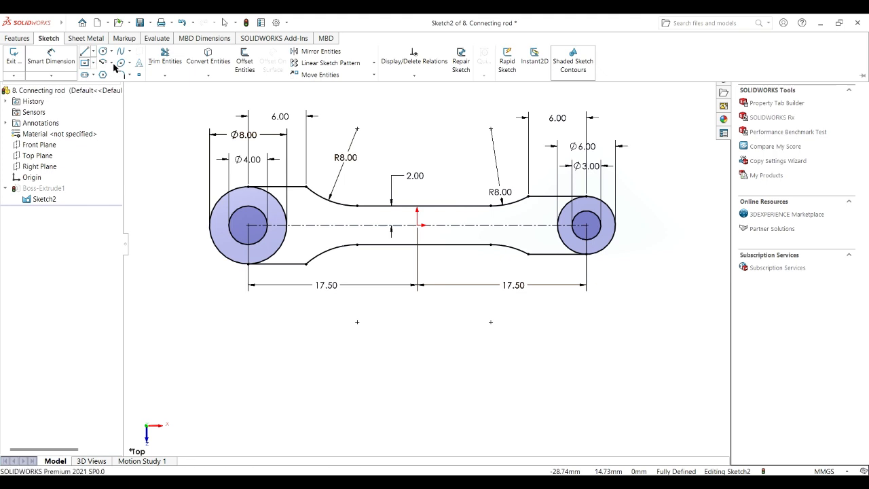
key(l)
click(247, 186)
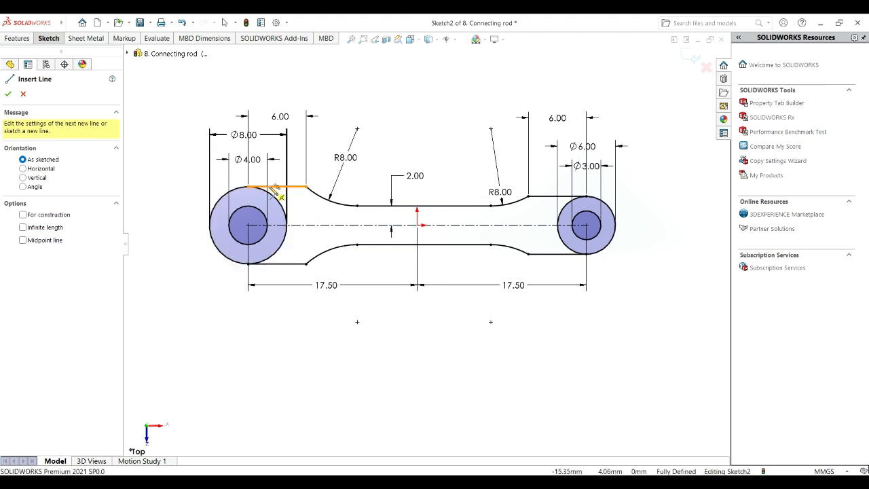
click(306, 188)
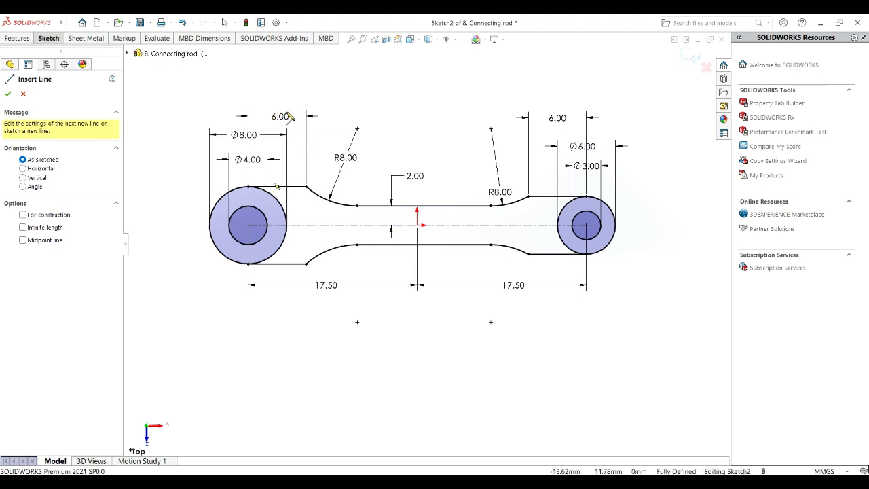
click(587, 196)
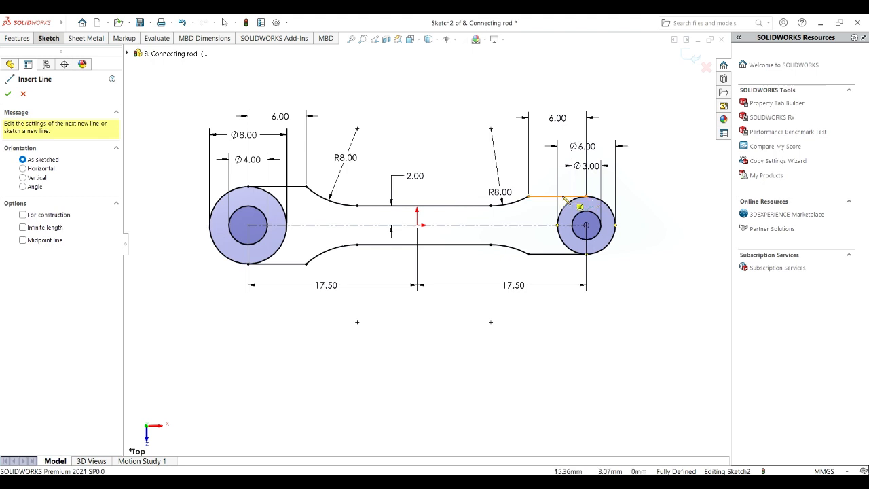
double_click(530, 197)
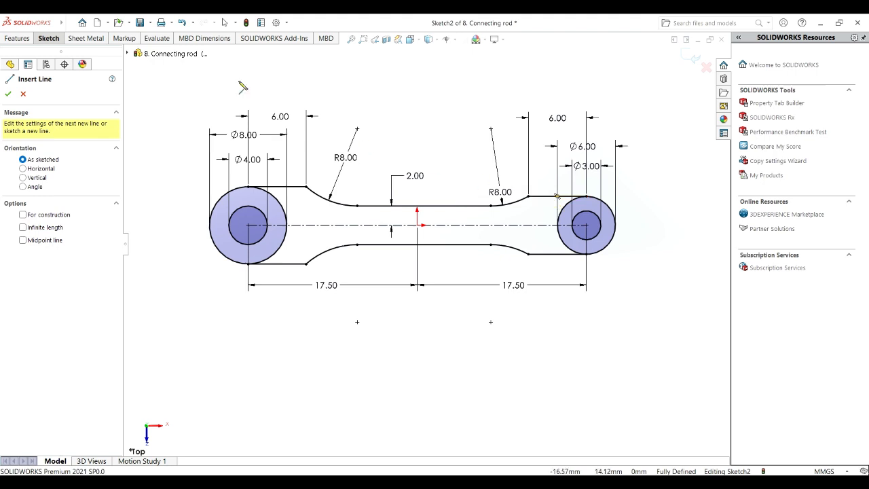
click(49, 38)
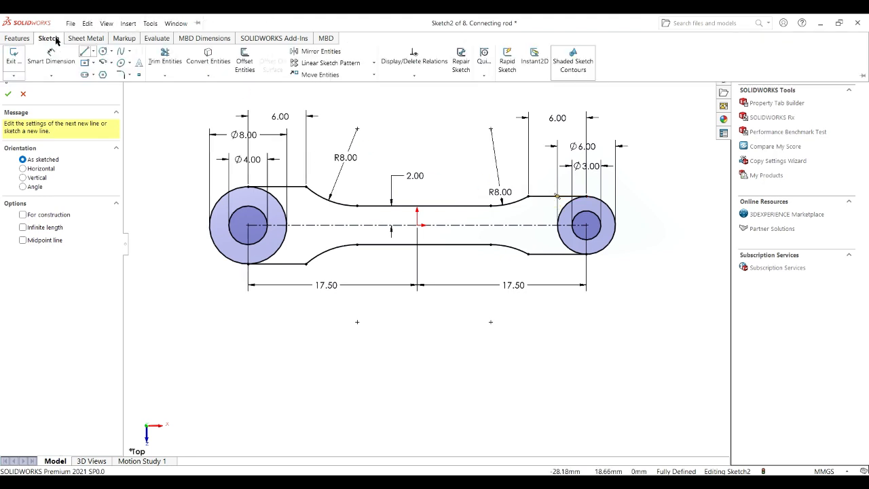
click(321, 52)
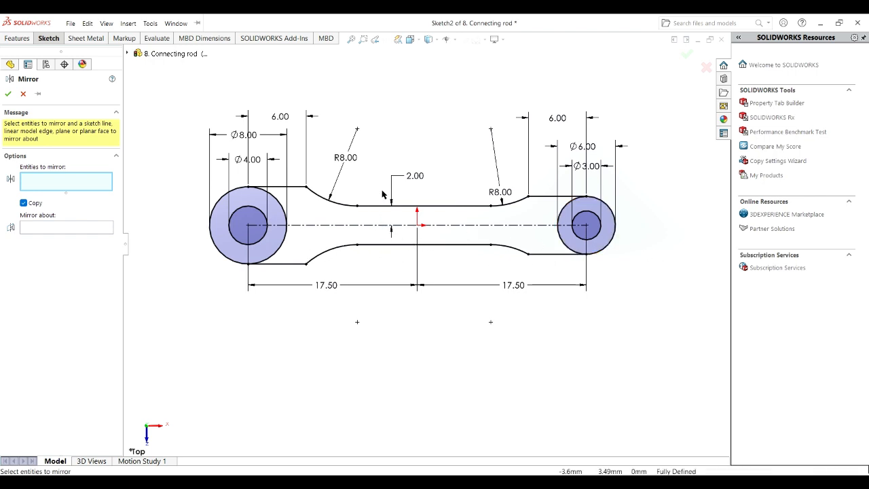
click(62, 41)
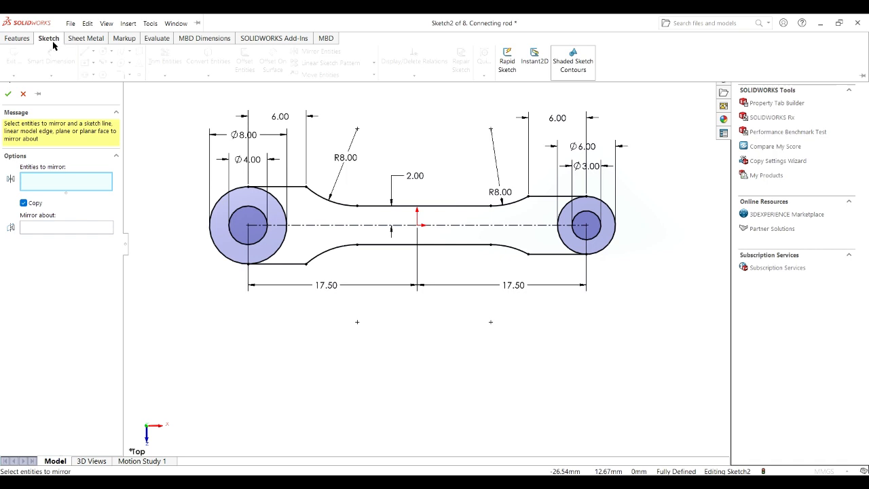
click(11, 95)
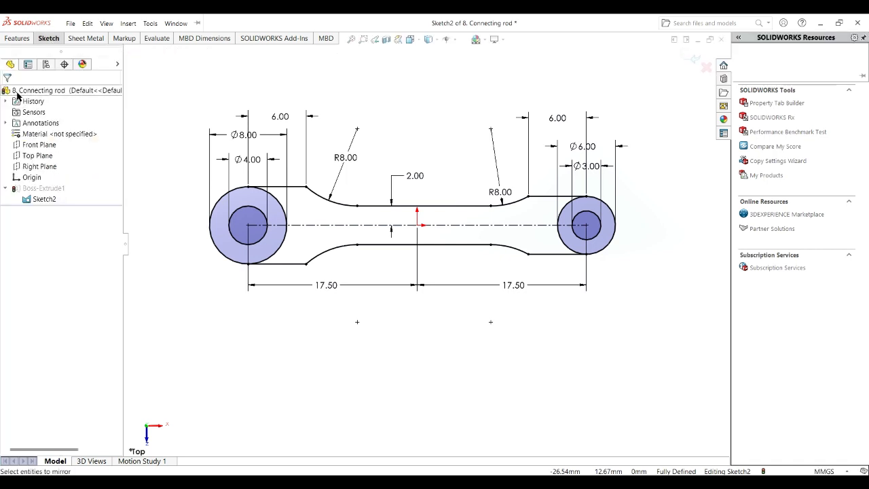
click(58, 42)
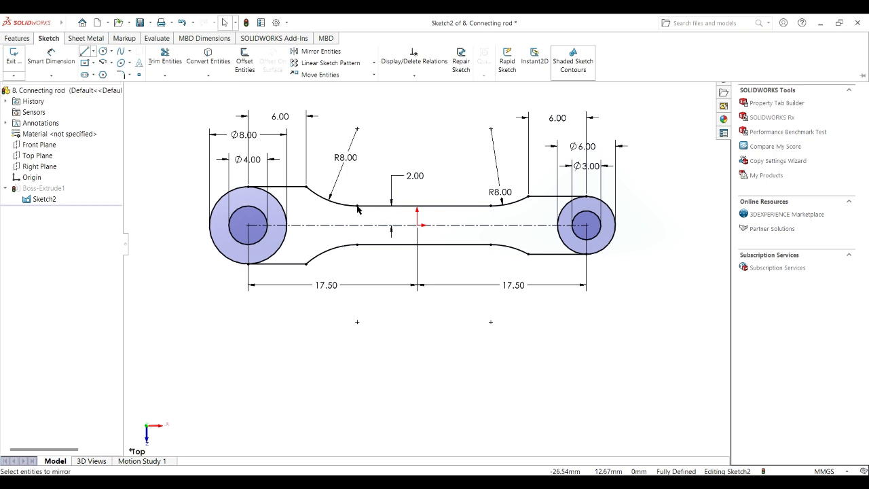
key(l)
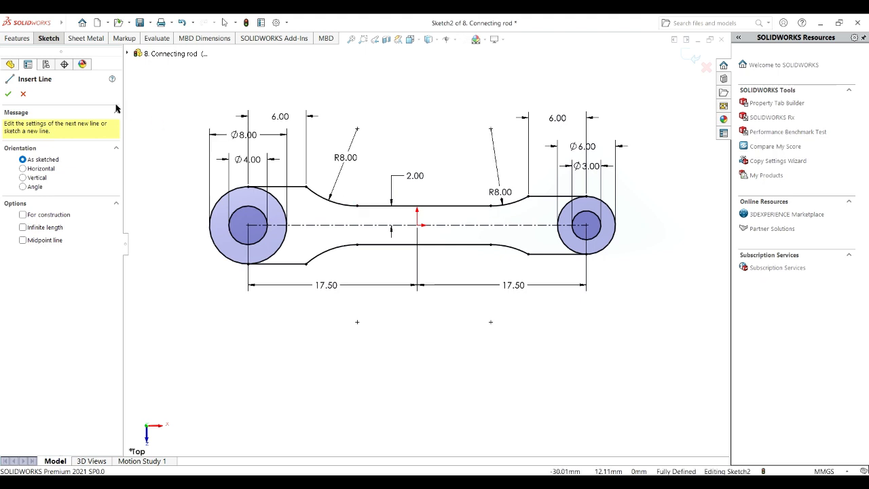
click(22, 93)
click(60, 42)
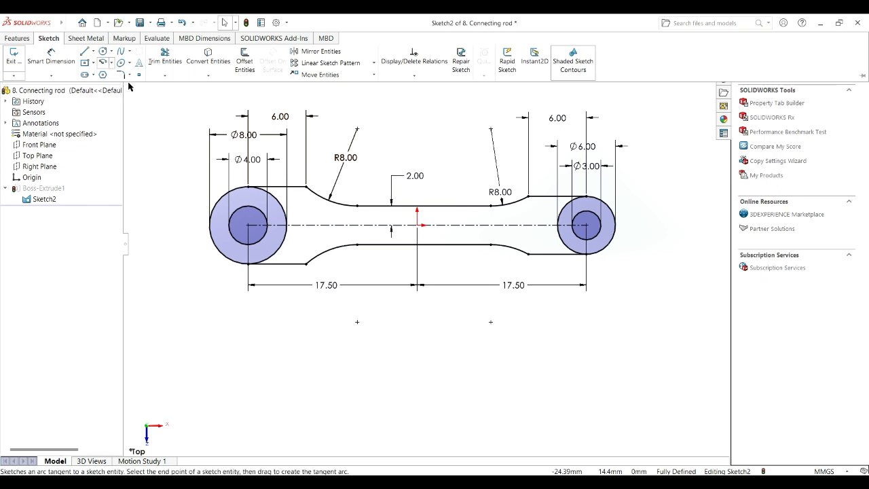
click(103, 62)
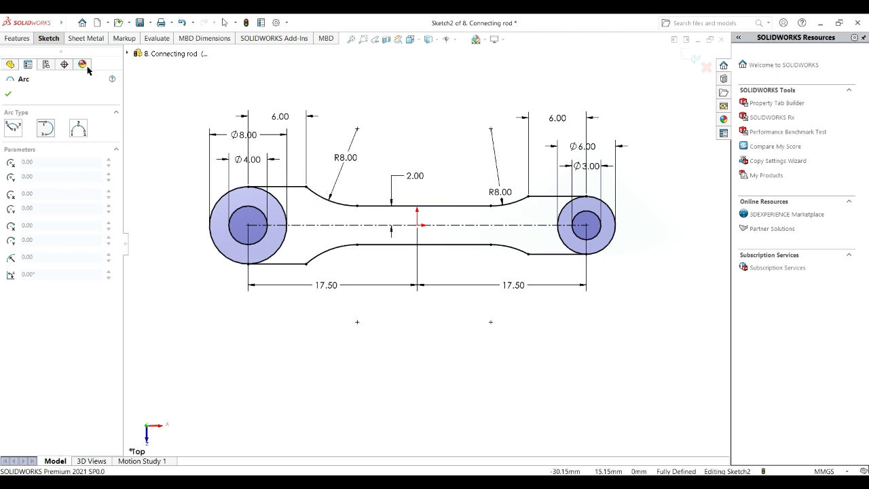
click(9, 93)
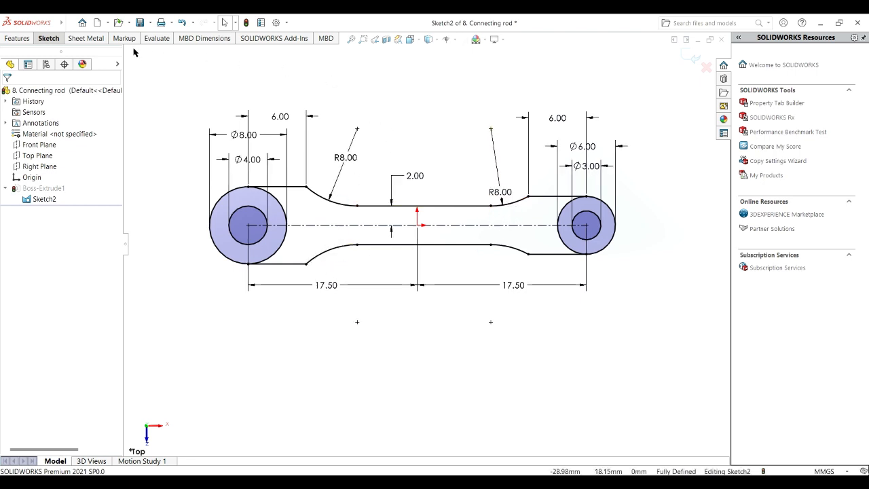
click(47, 38)
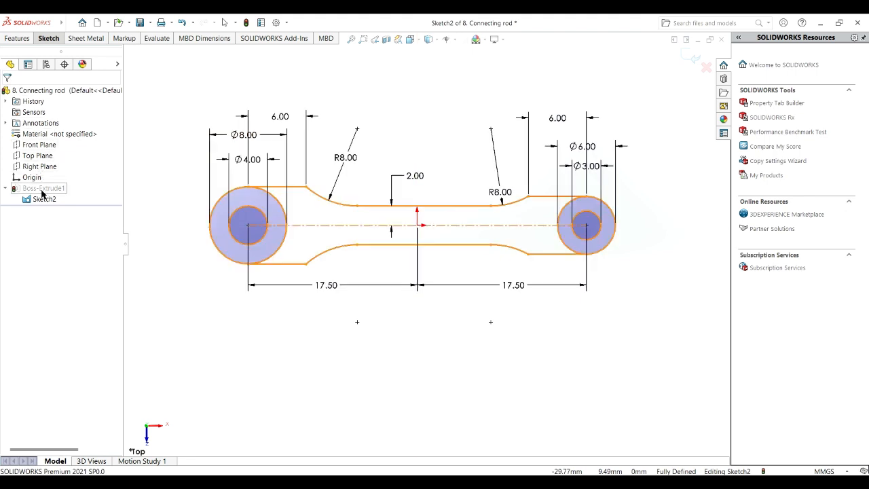
- Undo the sketch editing to return to the finished connecting rod and open the definition of Boss-Extrude1
click(183, 22)
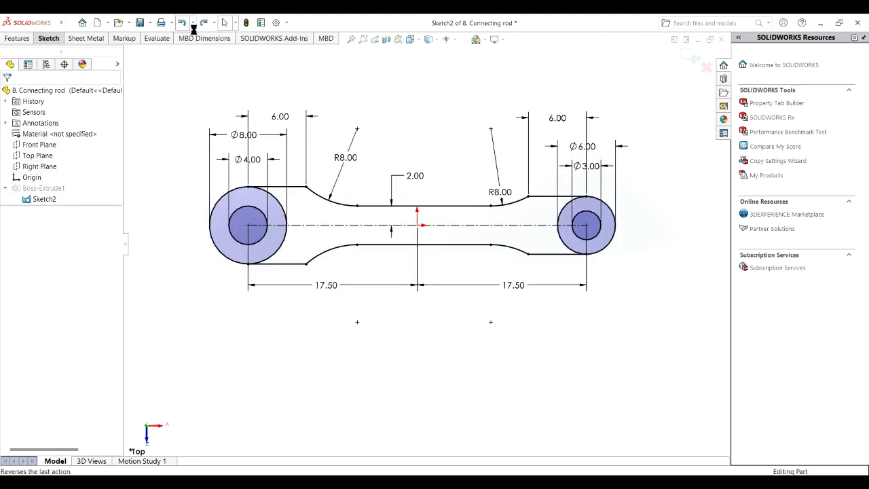
click(187, 24)
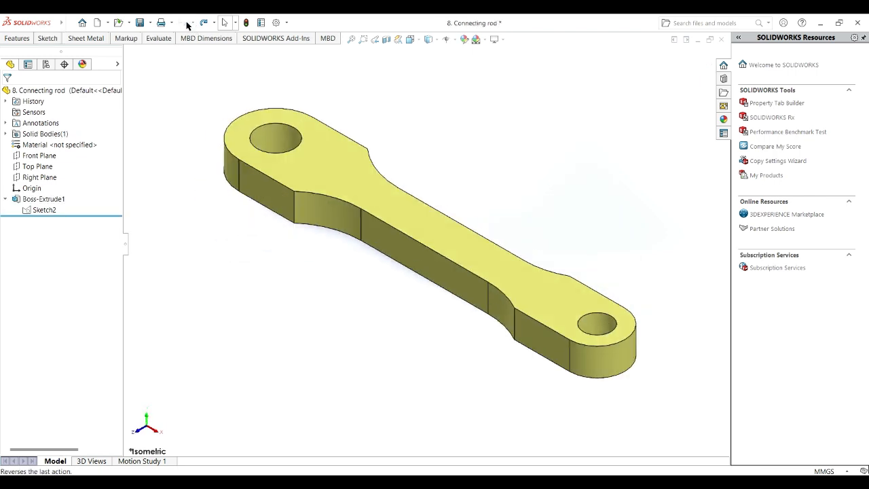
click(59, 199)
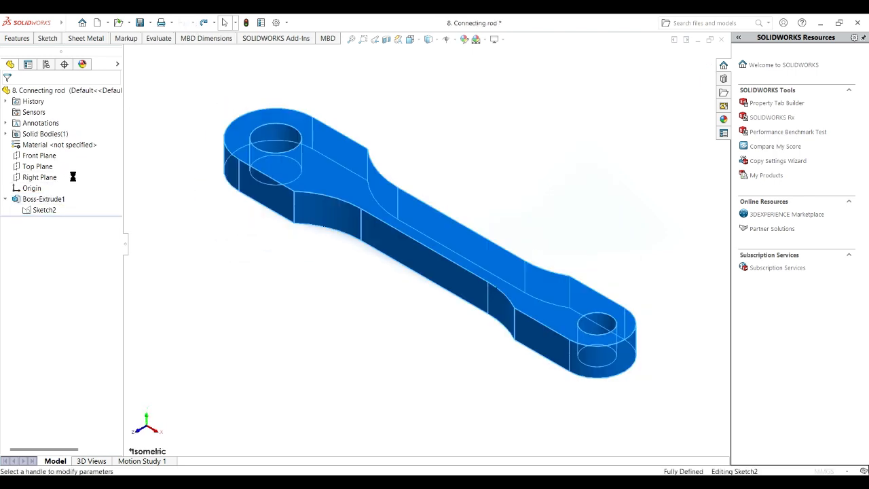
click(71, 176)
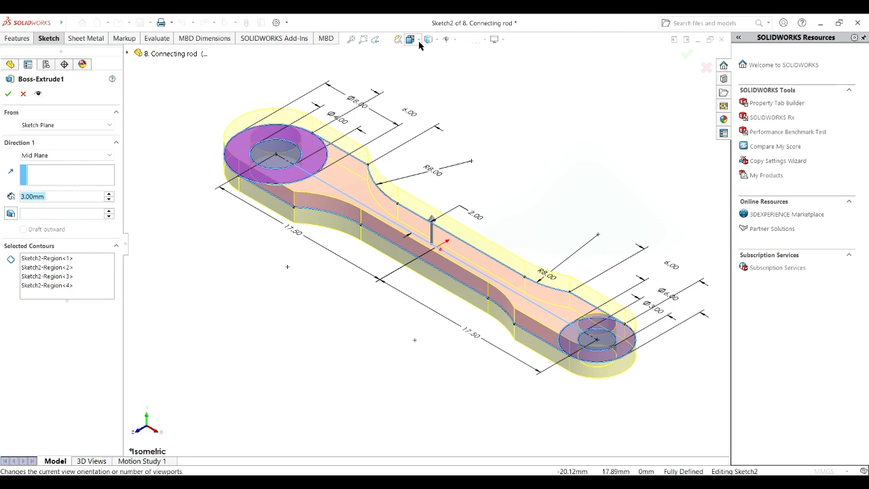
- Review the end condition, depth and selected contours of Boss-Extrude1 in the Top view and at an angle, close its definition and restore the isometric view
click(410, 39)
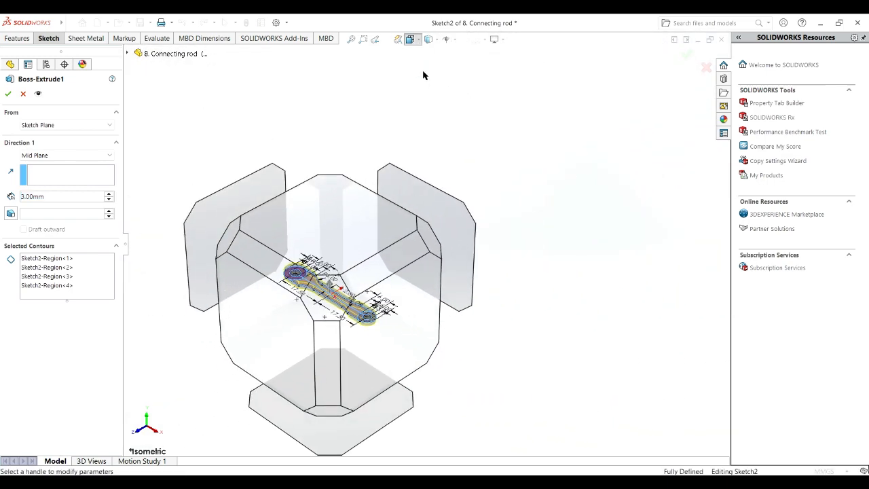
key(ctrl+5)
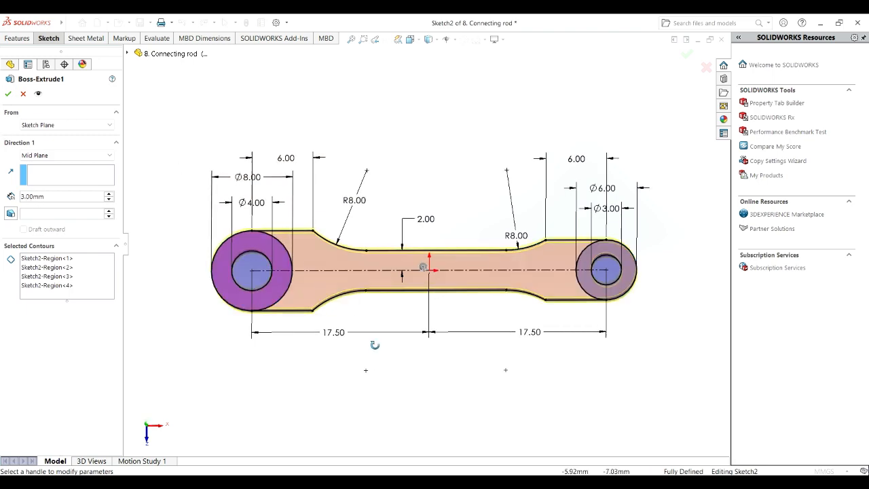
middle_drag(373, 305, 349, 207)
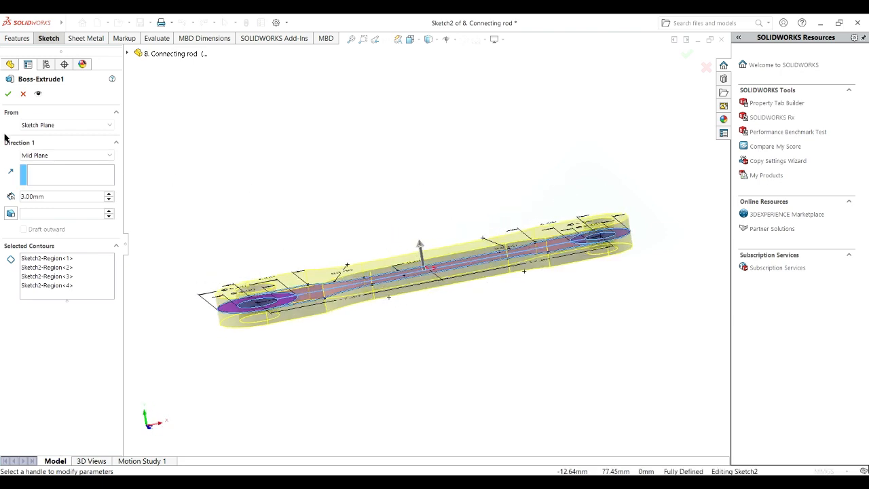
click(8, 95)
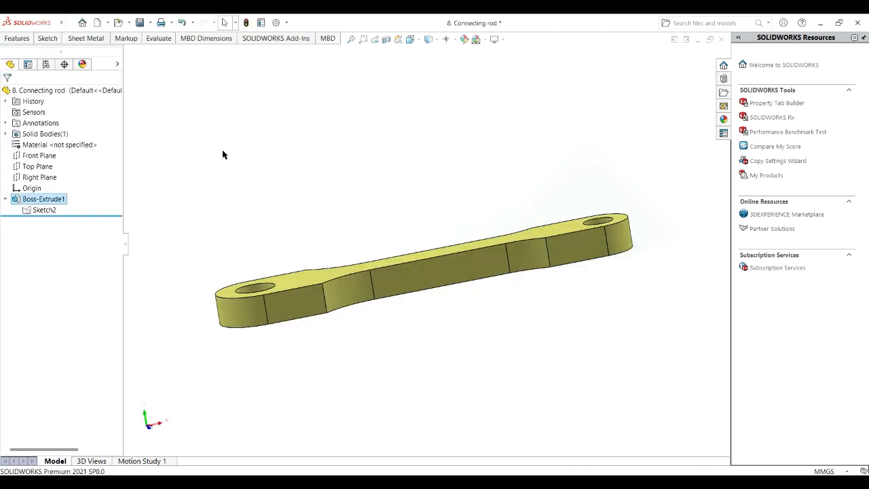
key(ctrl+7)
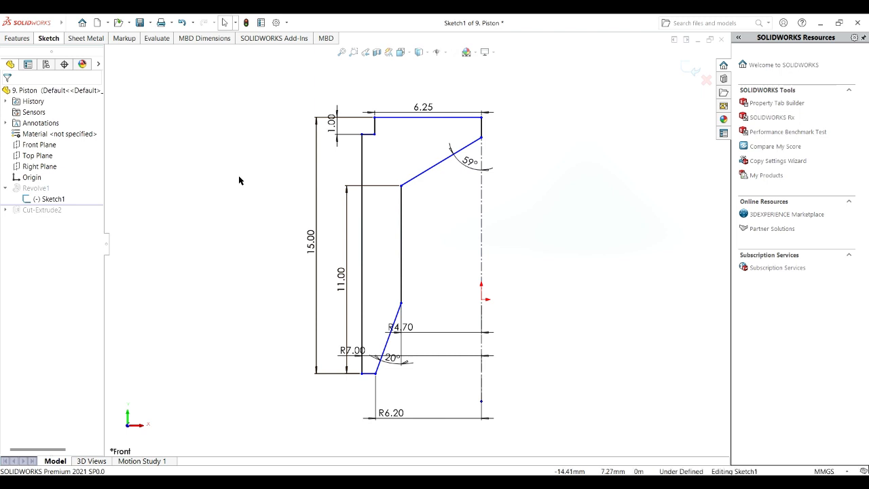
- Try the Line tool along the top edge and short step of the piston's half profile, and leave the command
click(57, 42)
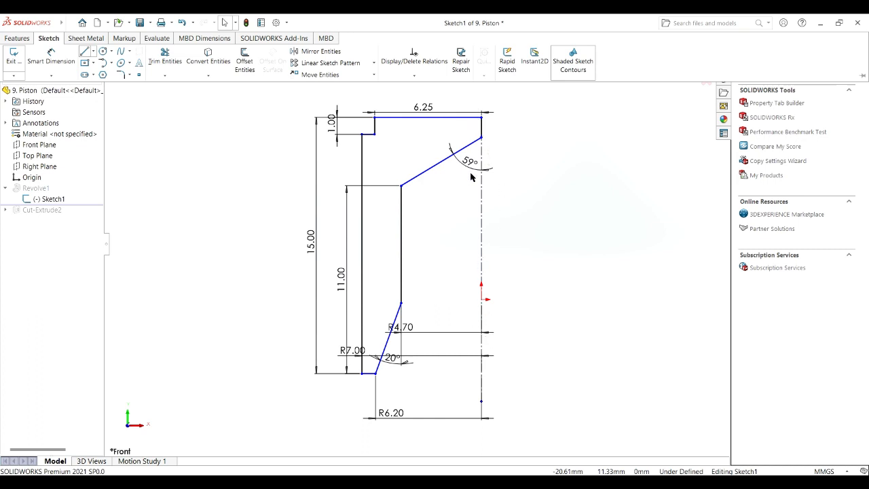
click(84, 51)
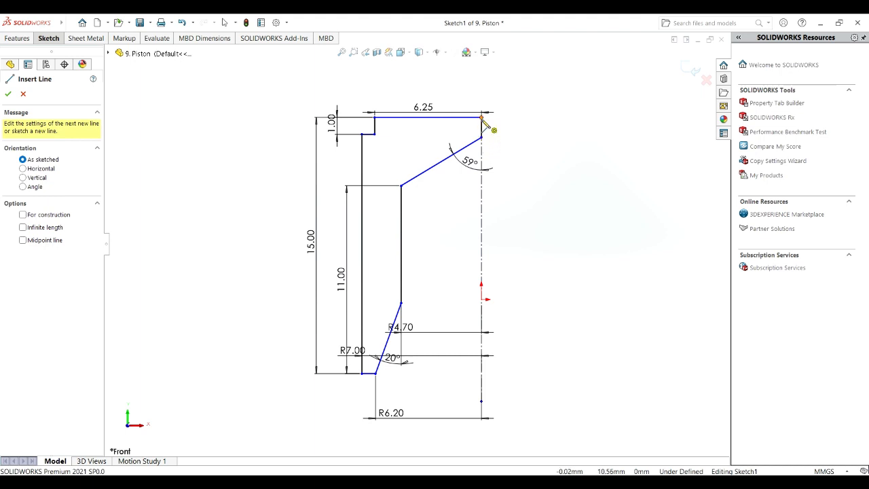
click(374, 117)
click(374, 134)
click(9, 94)
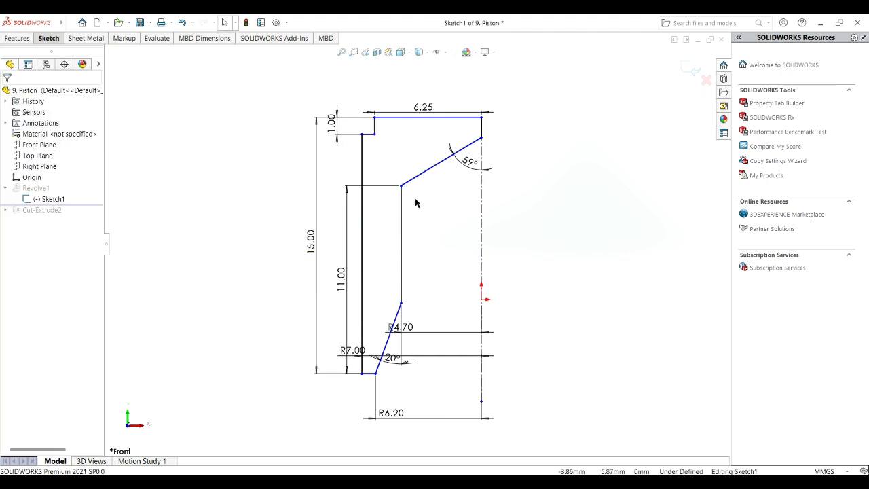
- Undo the editing of the piston's Sketch1 to return to the revolved body and open the definition of Revolve1
click(46, 39)
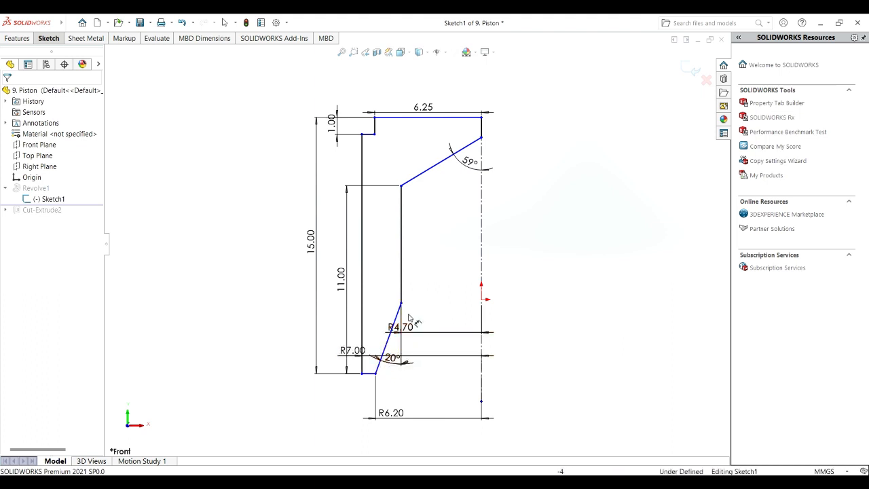
click(29, 40)
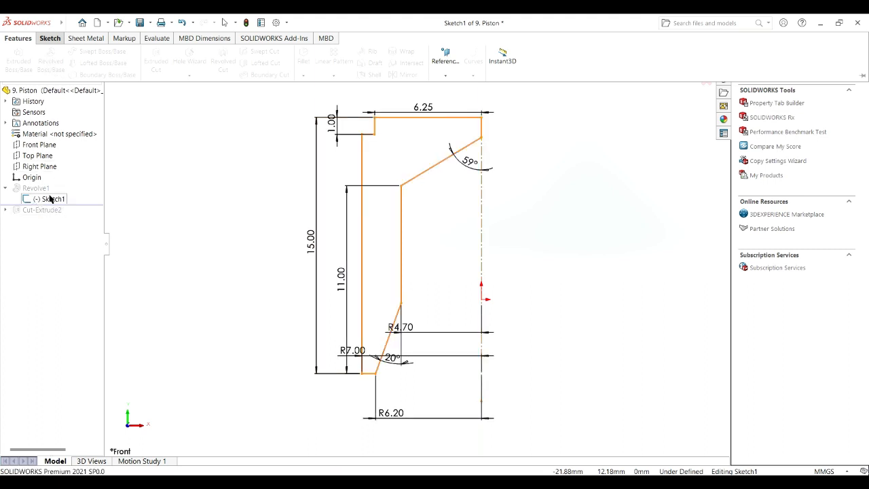
click(180, 24)
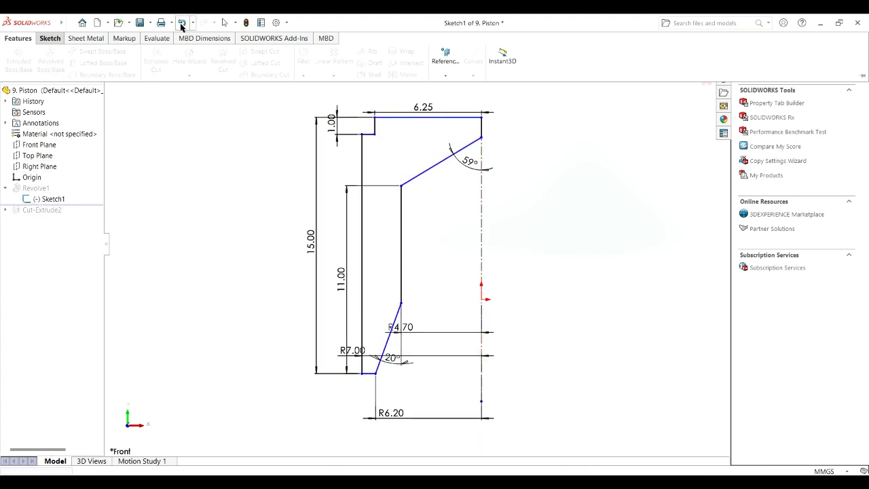
click(37, 198)
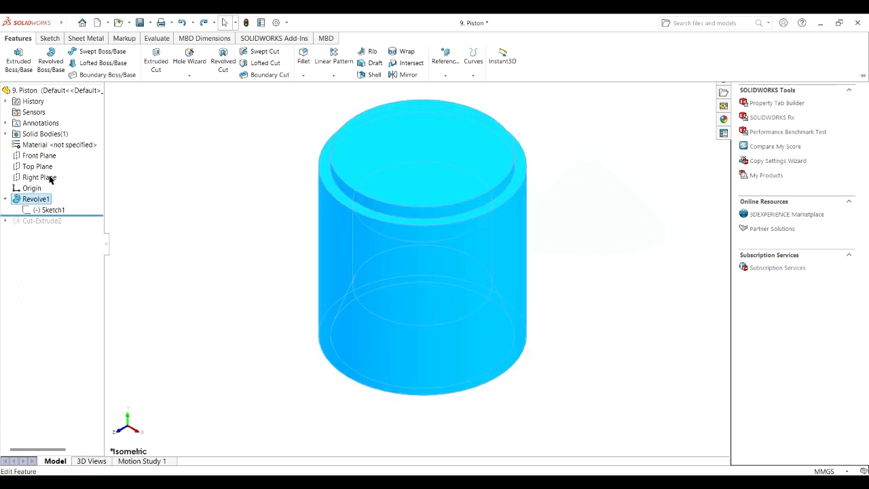
click(49, 177)
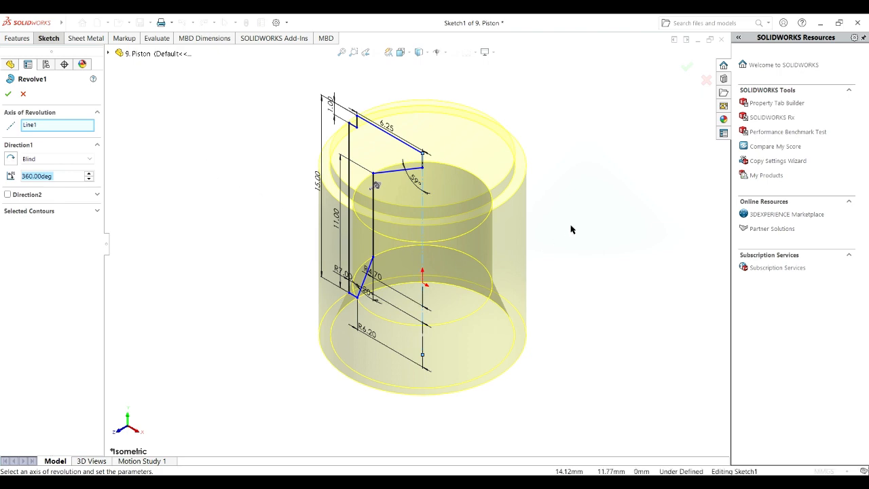
- Review the axis and angle of Revolve1 at an angle, accept its definition and view the revolved piston from below and above
middle_drag(570, 228, 400, 286)
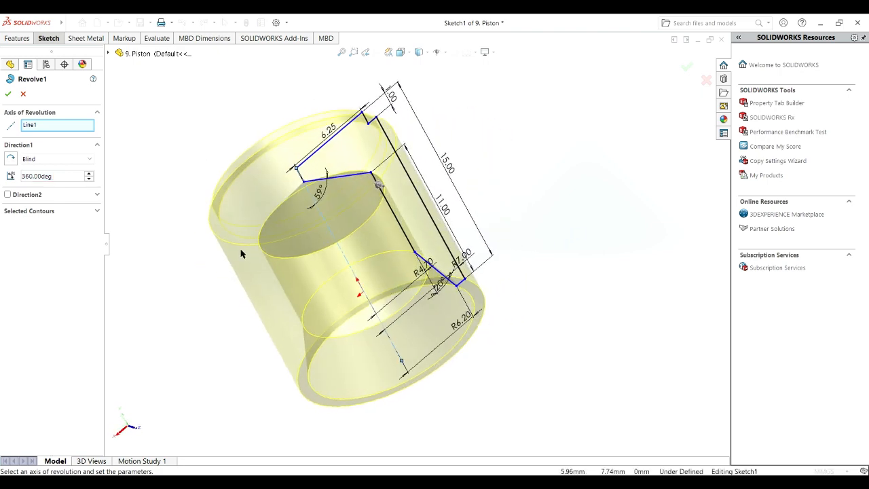
click(7, 96)
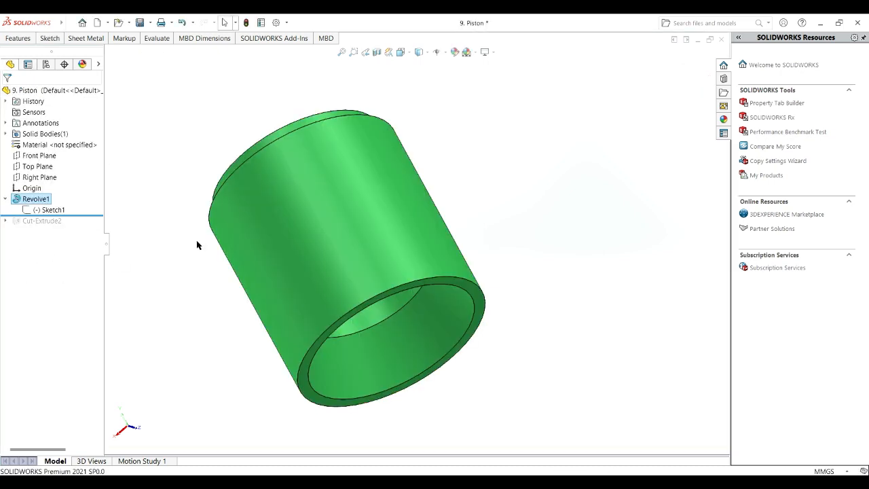
middle_drag(527, 351, 658, 231)
key(ctrl+7)
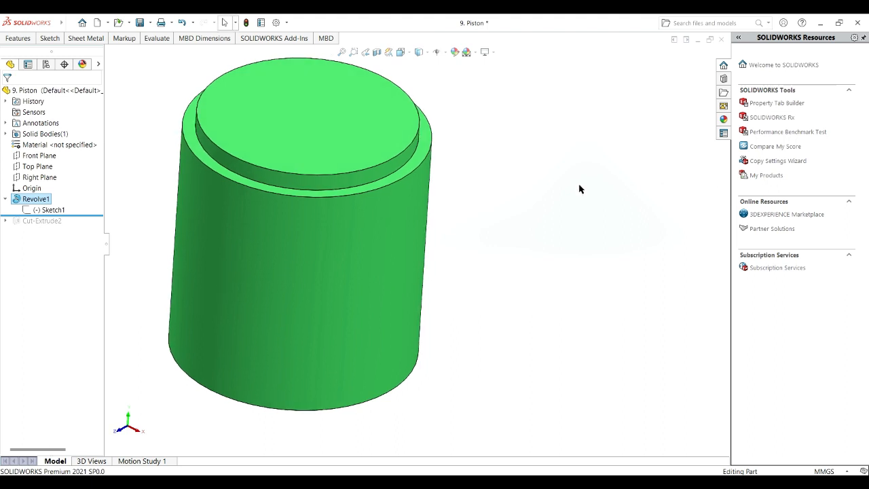
- Roll the piston's history forward past Cut-Extrude2 and open its Sketch2 to review the hole circle and its dimensions
drag(86, 218, 81, 228)
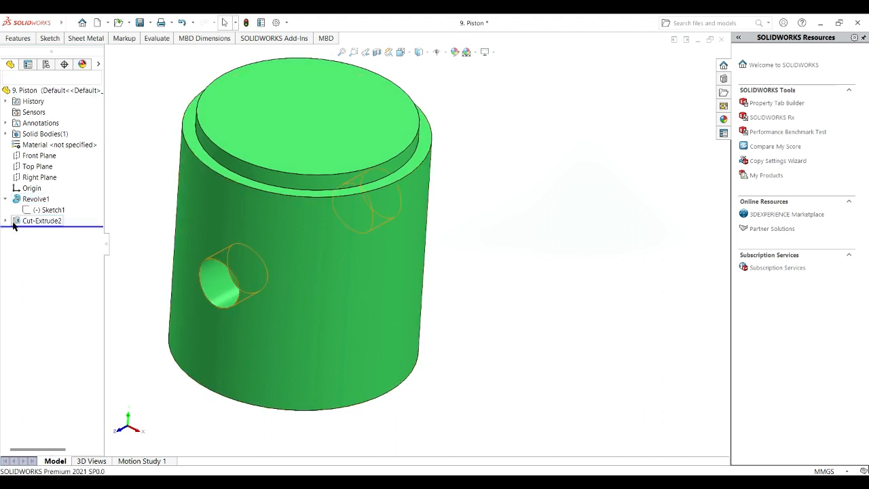
click(5, 221)
click(50, 234)
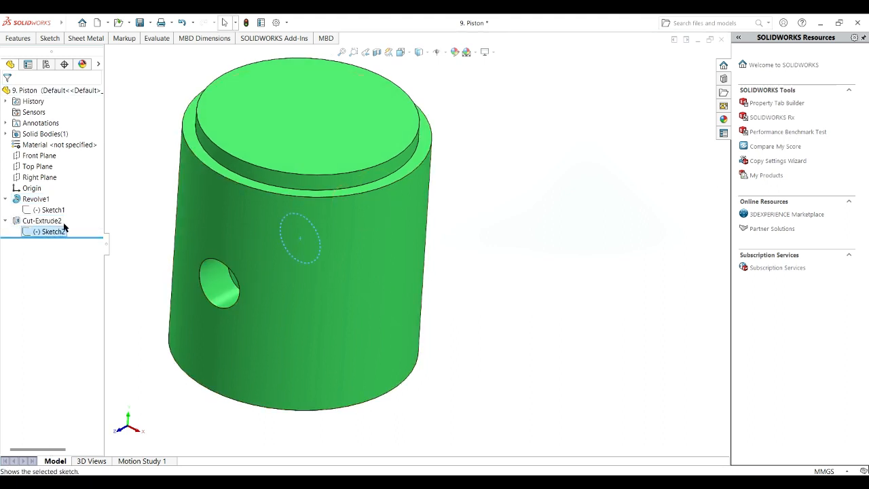
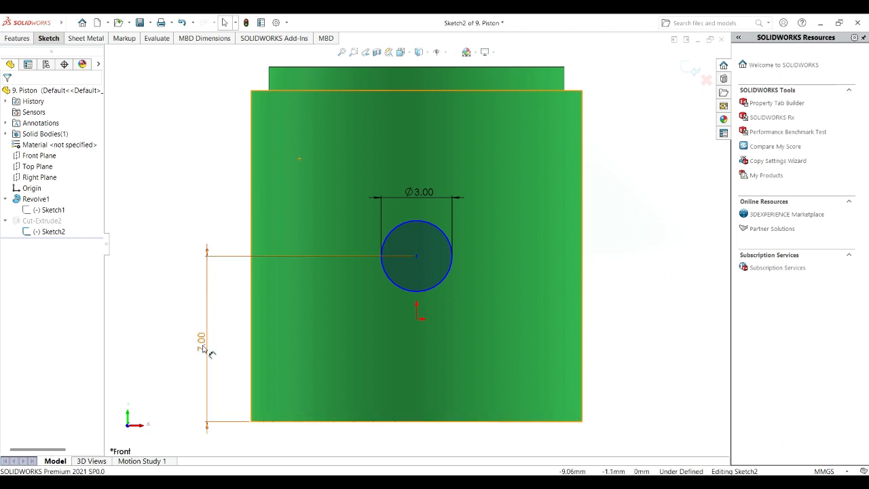
click(403, 229)
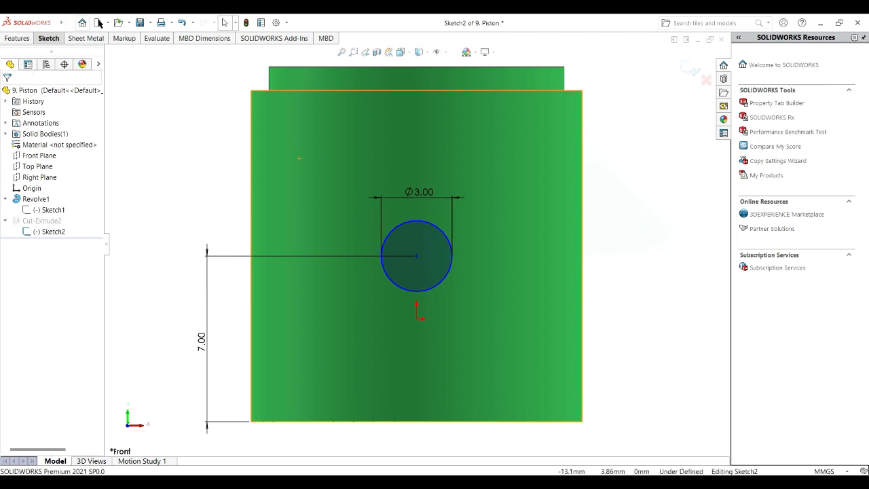
- Undo the editing of Sketch2 to restore the piston's hole and open the definition of Cut-Extrude2
click(181, 24)
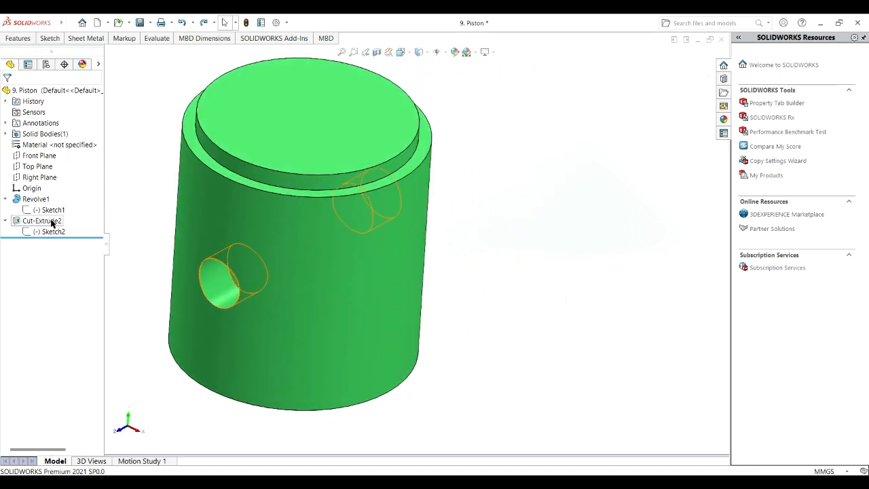
click(52, 224)
click(66, 196)
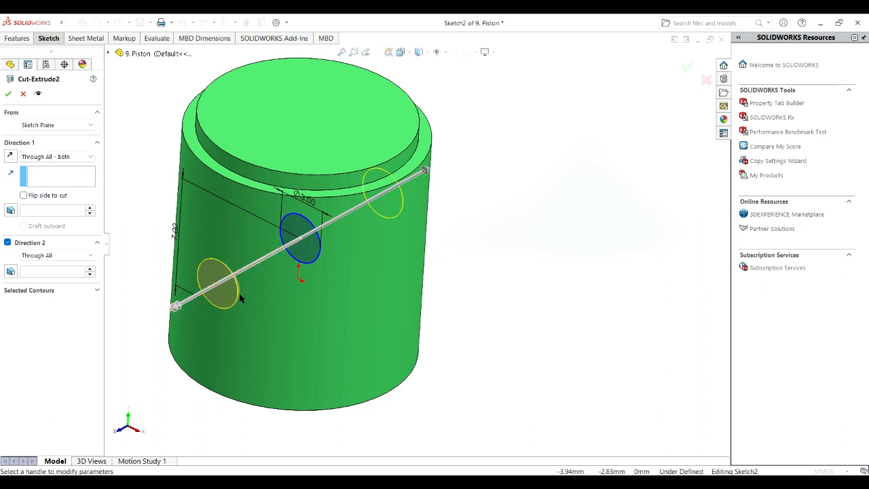
- Review the end conditions of Cut-Extrude2 at several angles, accept its definition and inspect the cross hole through the piston
key(ctrl+8)
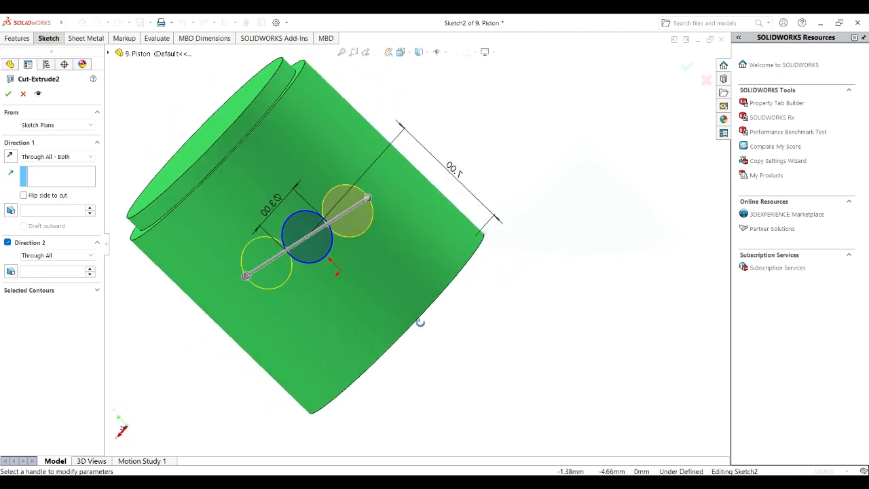
mouse_move(419, 313)
middle_down()
mouse_move(469, 346)
mouse_move(559, 289)
middle_up()
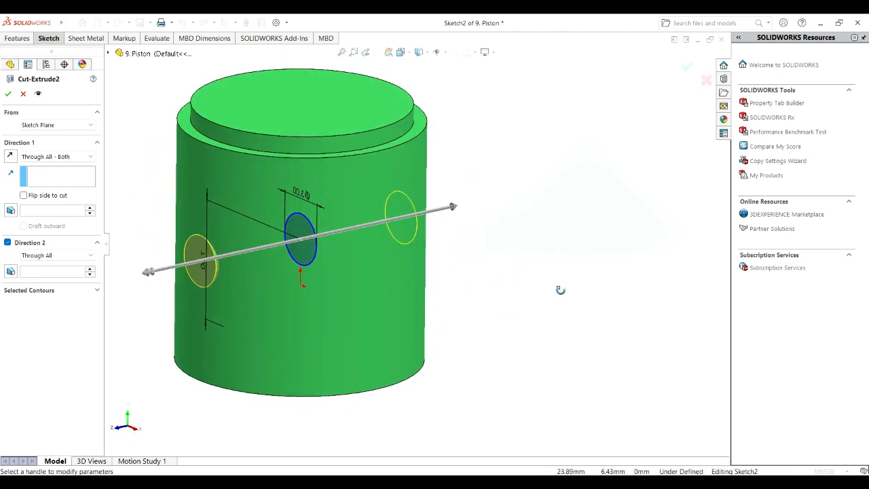
click(9, 94)
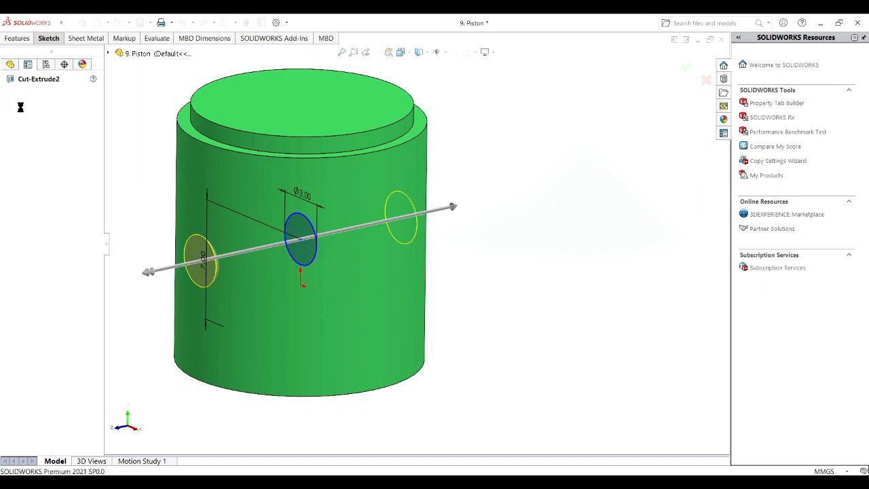
scroll(365, 407, down, 2)
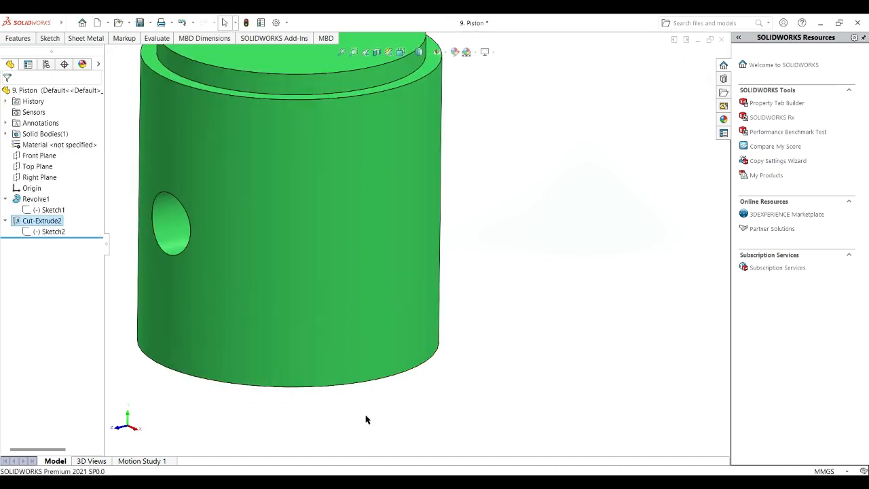
middle_drag(357, 416, 401, 382)
scroll(394, 379, up, 3)
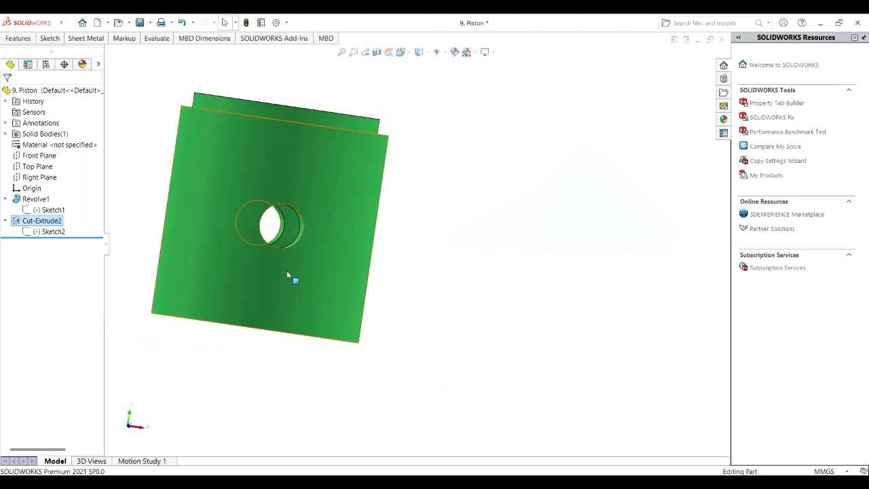
middle_drag(242, 356, 440, 368)
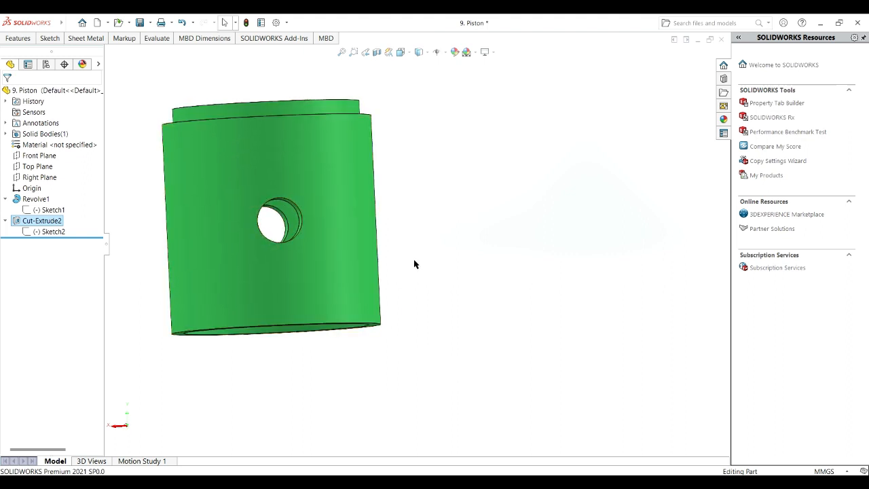
key(ctrl+7)
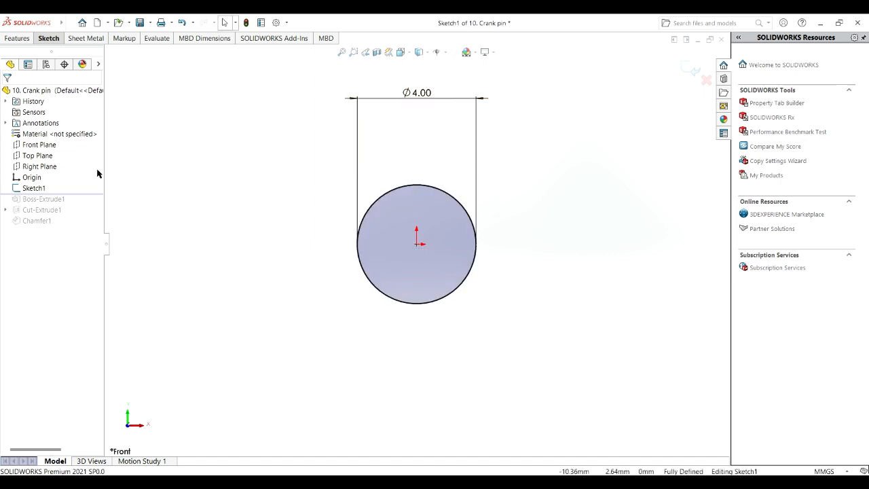
- Try the Circle tool at the origin of the crank pin's Sketch1, leave the command and exit the sketch
click(51, 39)
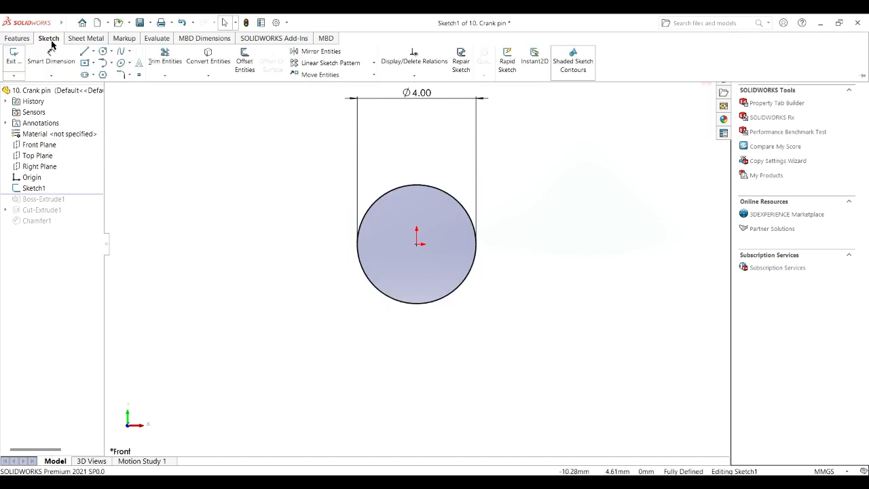
click(104, 52)
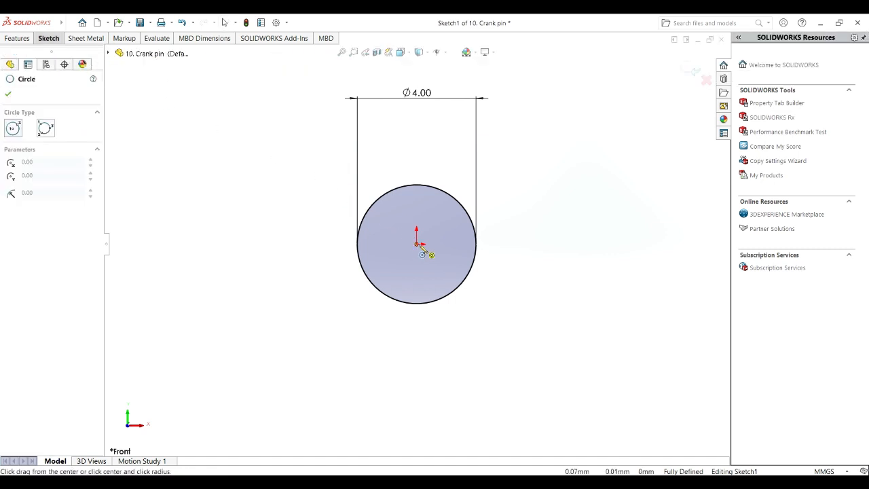
click(8, 94)
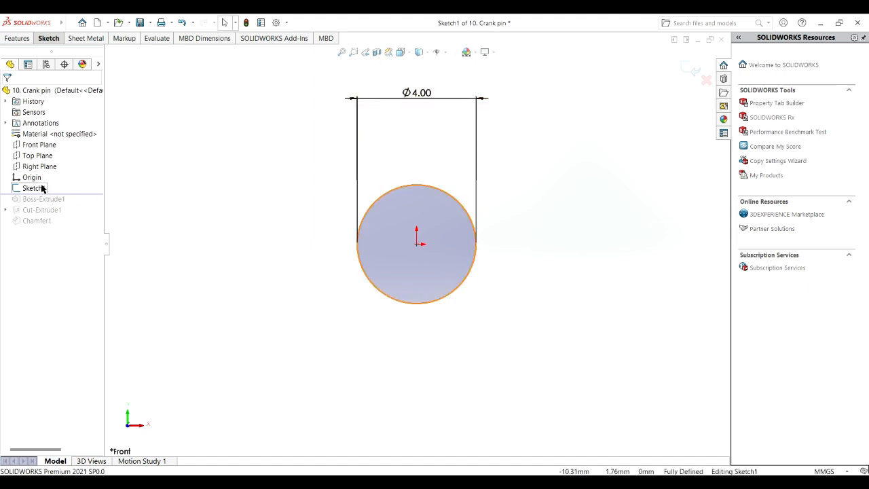
click(21, 39)
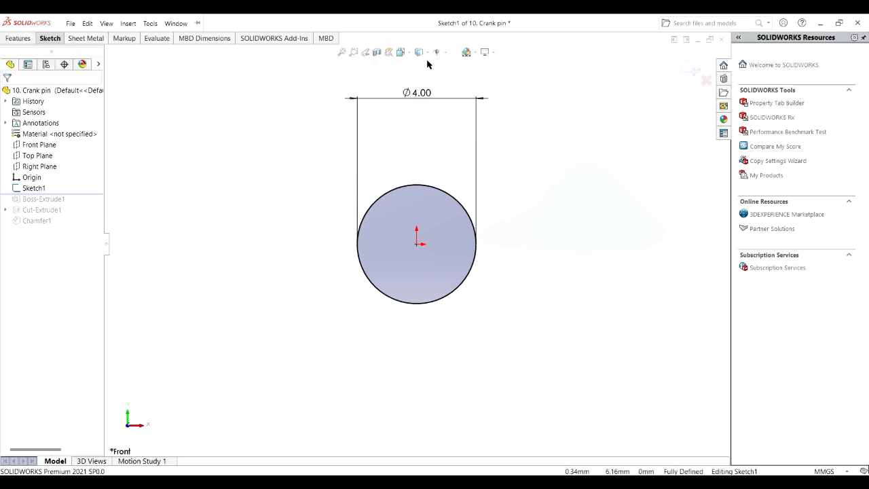
click(45, 38)
click(9, 58)
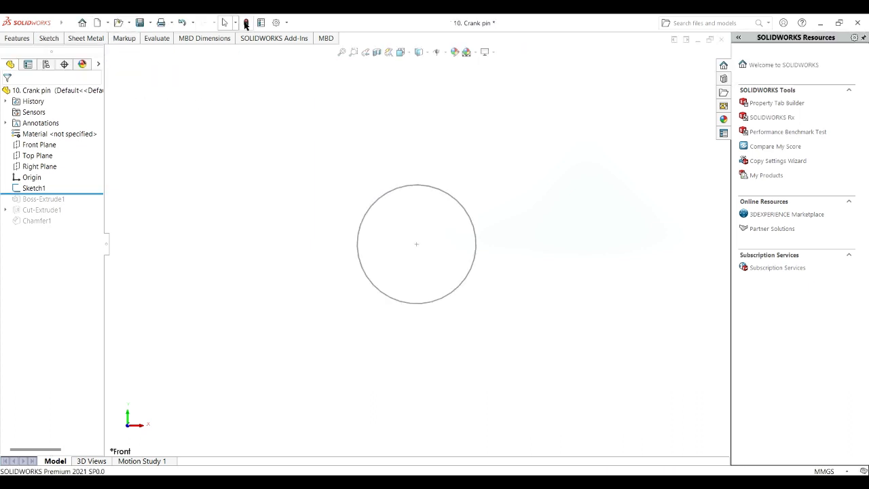
- Undo the rollback steps to restore the crank pin's extruded body and open the definition of Boss-Extrude1
click(180, 24)
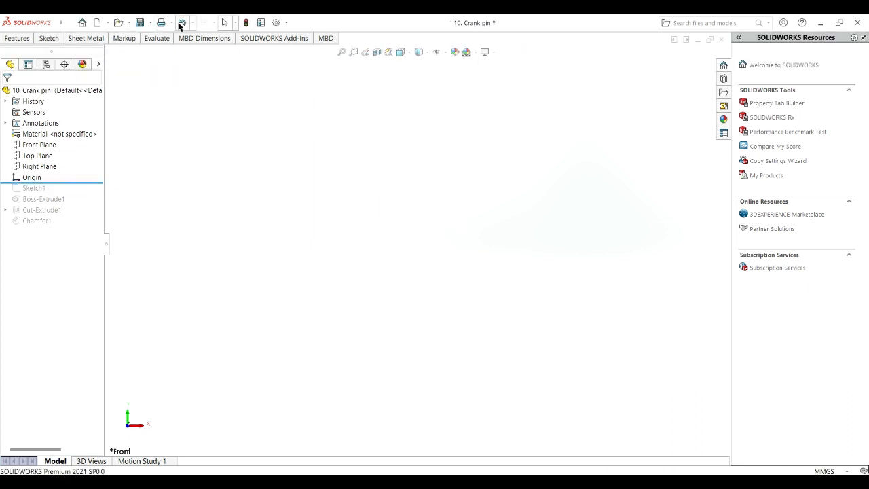
click(180, 24)
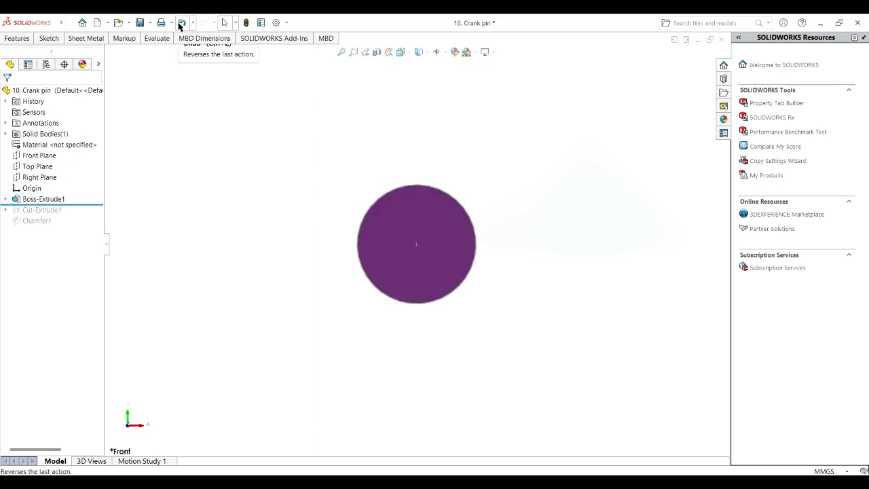
click(60, 197)
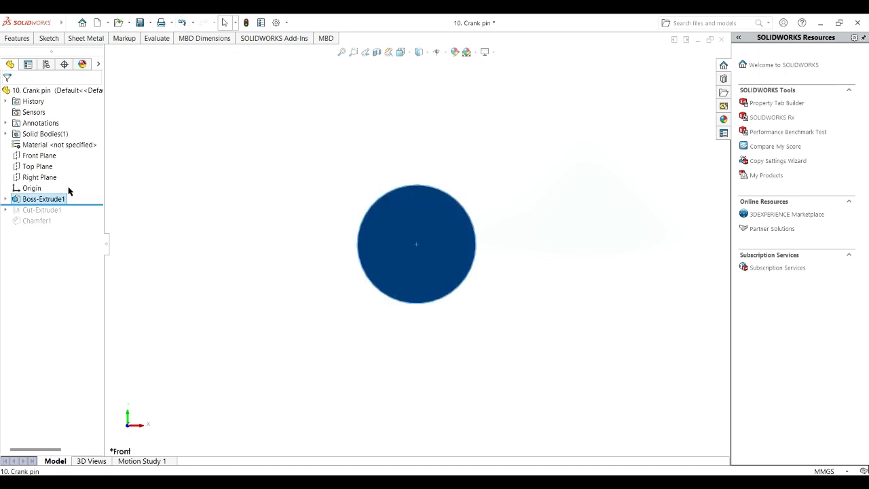
click(75, 176)
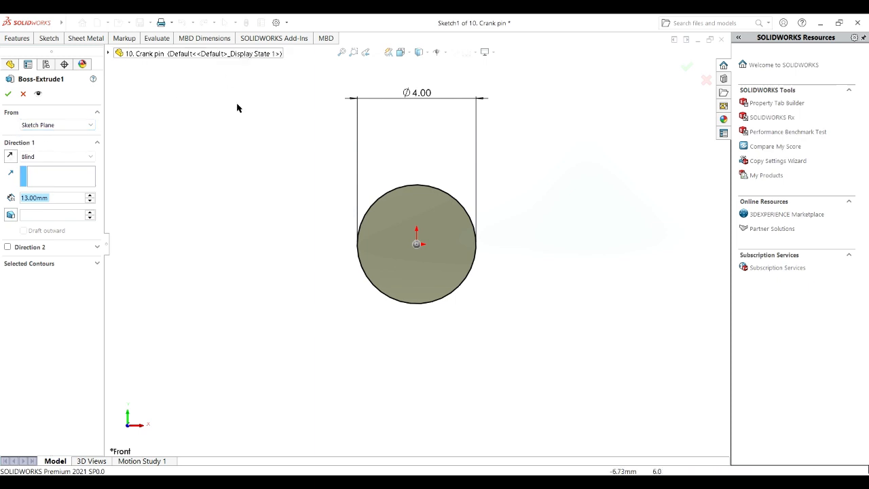
- Review the end condition and depth of the crank pin's Boss-Extrude1 at an angle and accept its definition
middle_drag(515, 264, 480, 264)
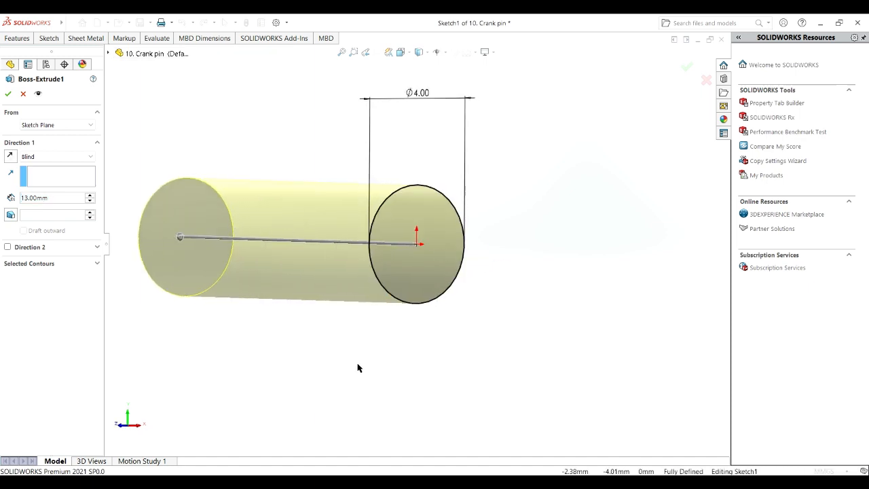
middle_drag(359, 368, 374, 388)
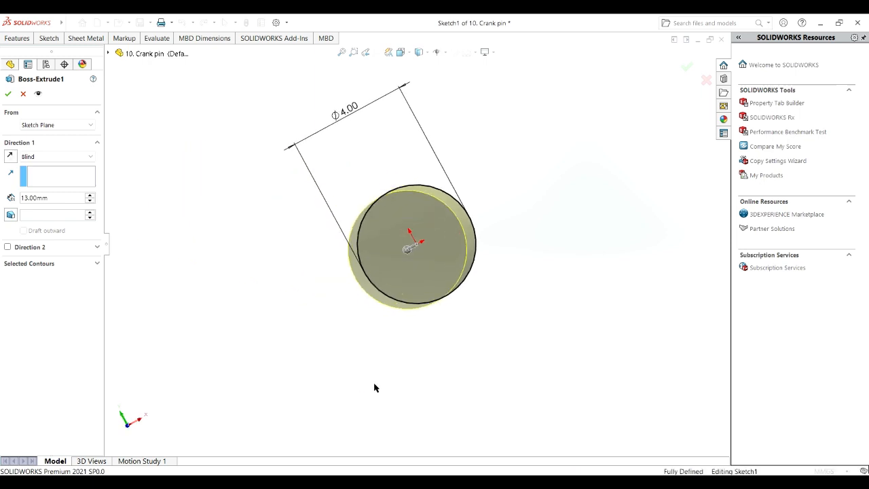
click(8, 94)
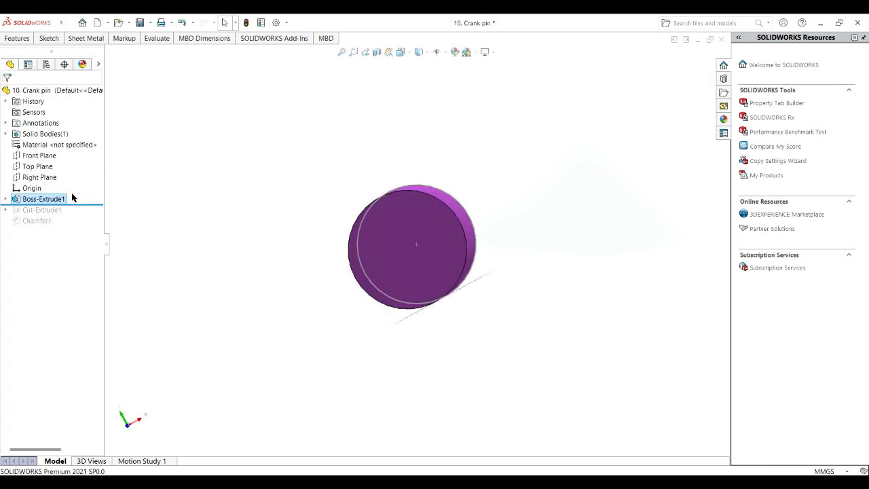
- Roll the crank pin's history forward to include Cut-Extrude1 and open its Sketch2 for editing
drag(85, 205, 51, 219)
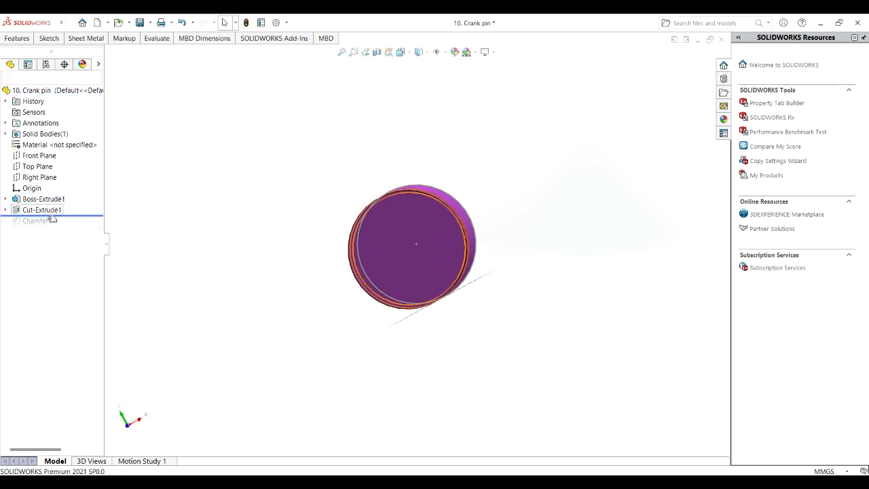
click(7, 210)
click(44, 221)
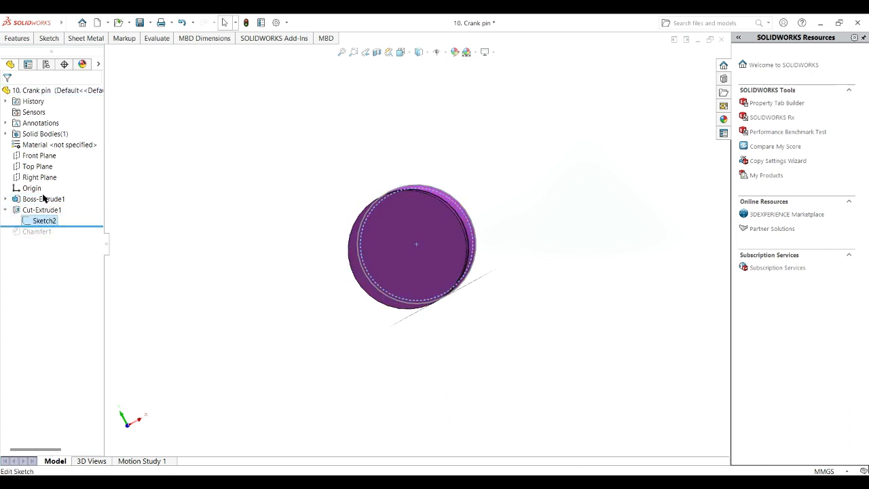
click(43, 197)
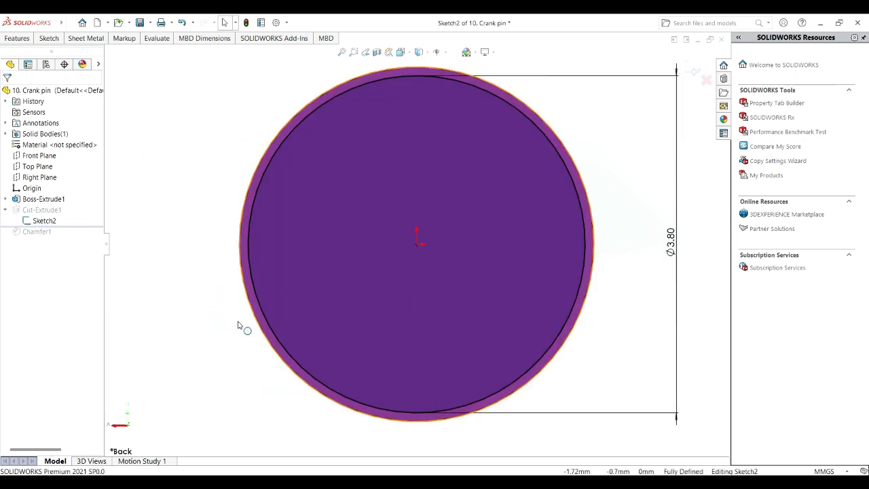
- Examine Sketch2's circle and its diameter dimension on the crank pin's end face in angled, isometric, top and front views
scroll(224, 327, down, 2)
scroll(225, 327, up, 2)
scroll(224, 328, up, 1)
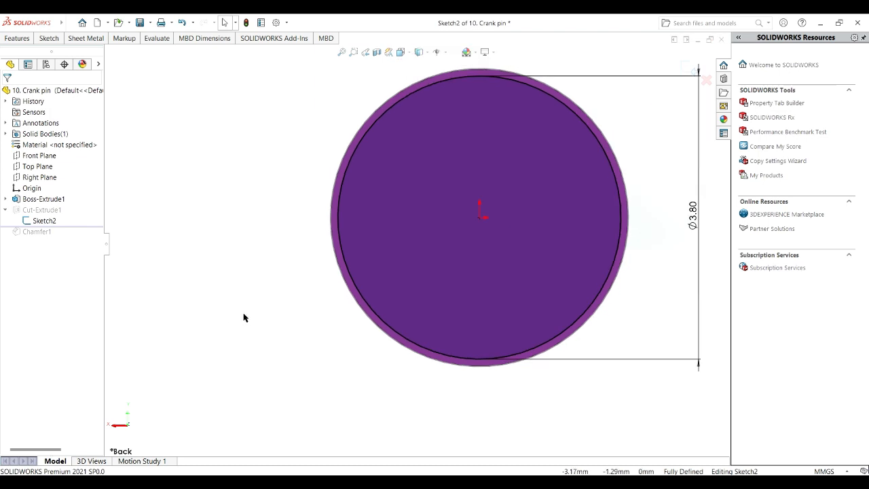
middle_drag(244, 316, 266, 316)
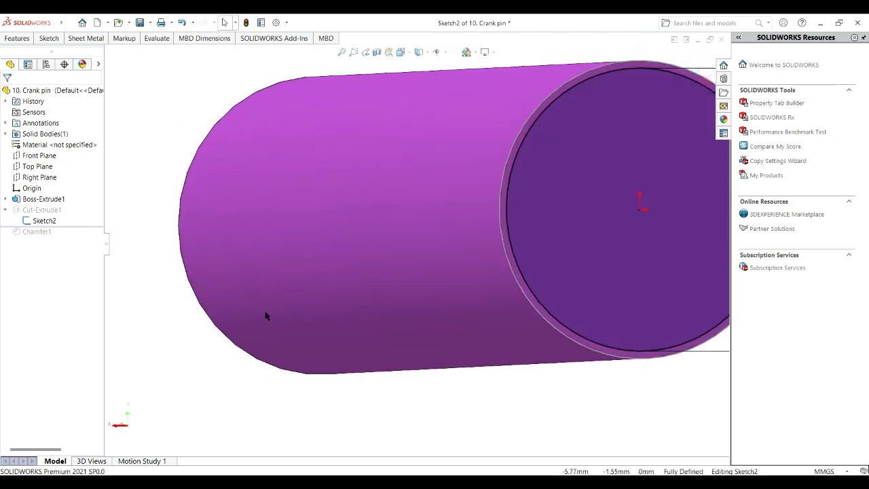
key(ctrl+7)
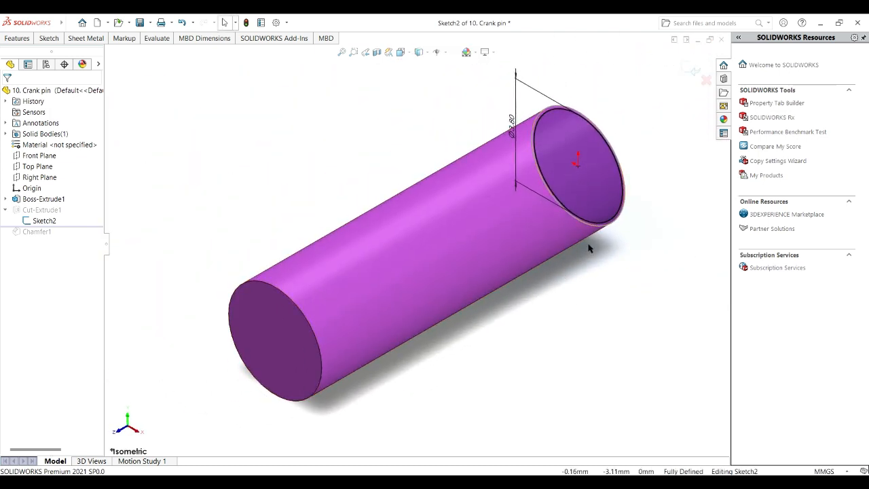
mouse_move(612, 228)
middle_down()
mouse_move(677, 252)
mouse_move(519, 342)
mouse_move(513, 360)
mouse_move(528, 368)
middle_up()
scroll(523, 351, up, 2)
scroll(520, 346, down, 3)
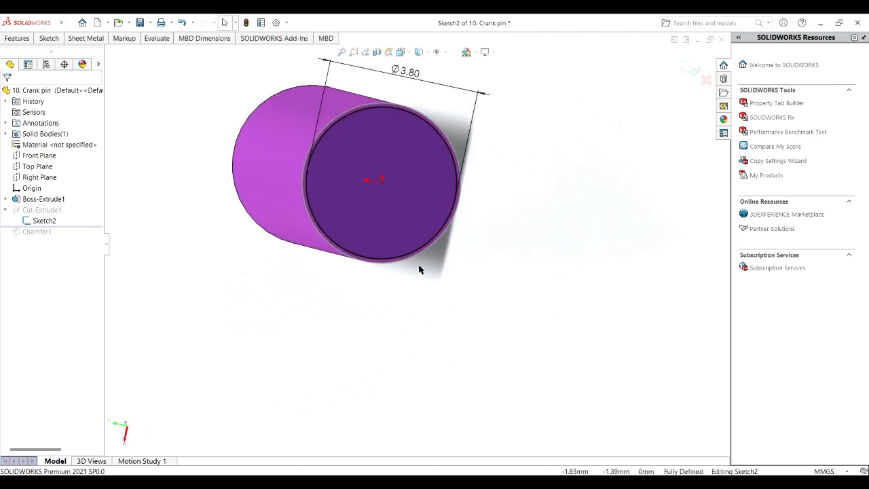
click(402, 52)
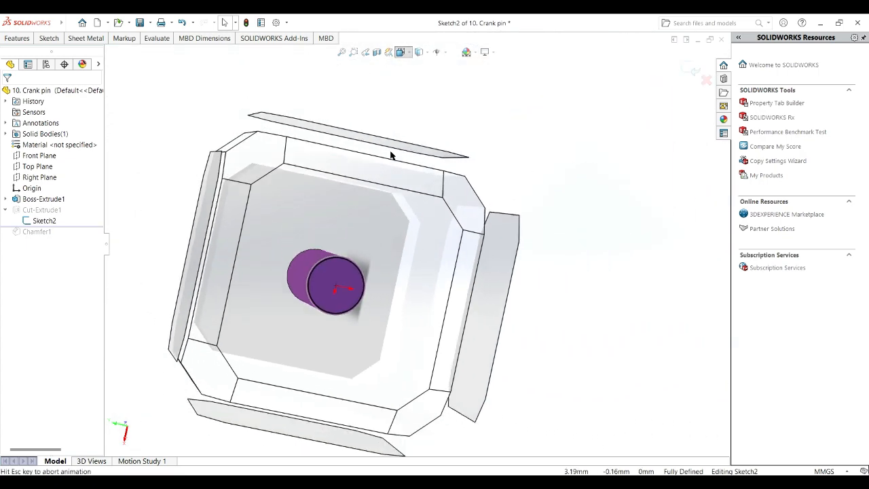
click(415, 81)
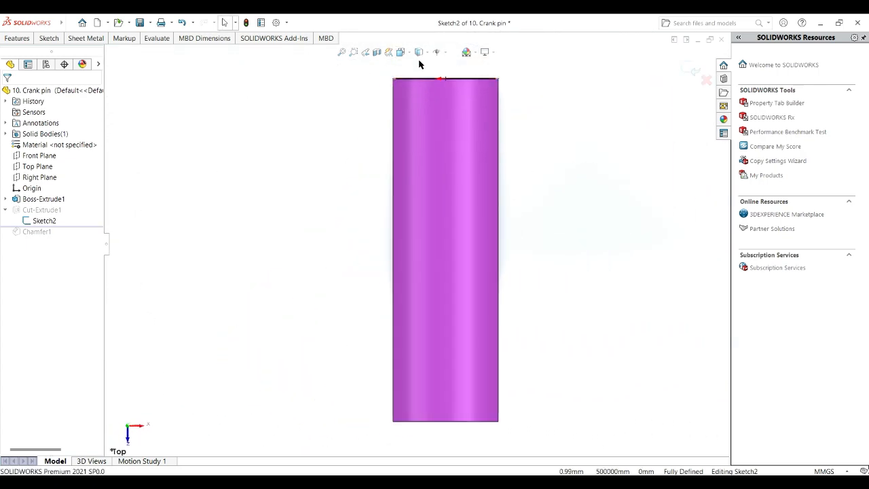
click(410, 55)
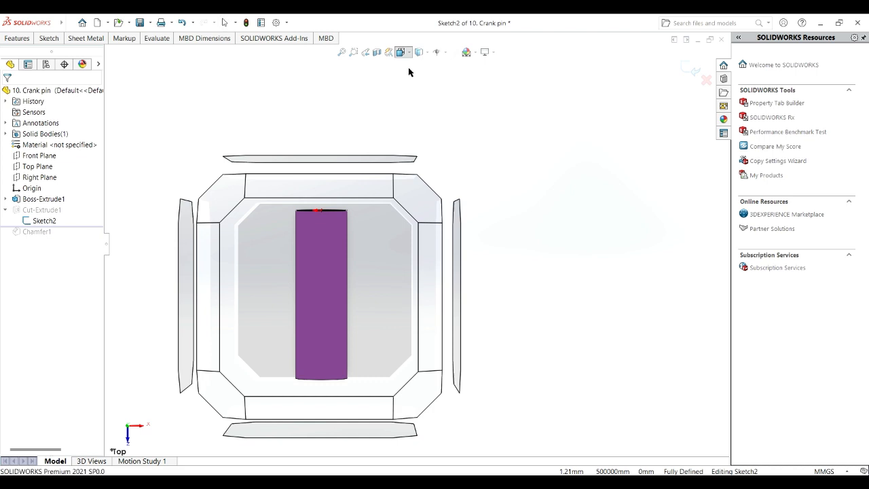
key(ctrl+1)
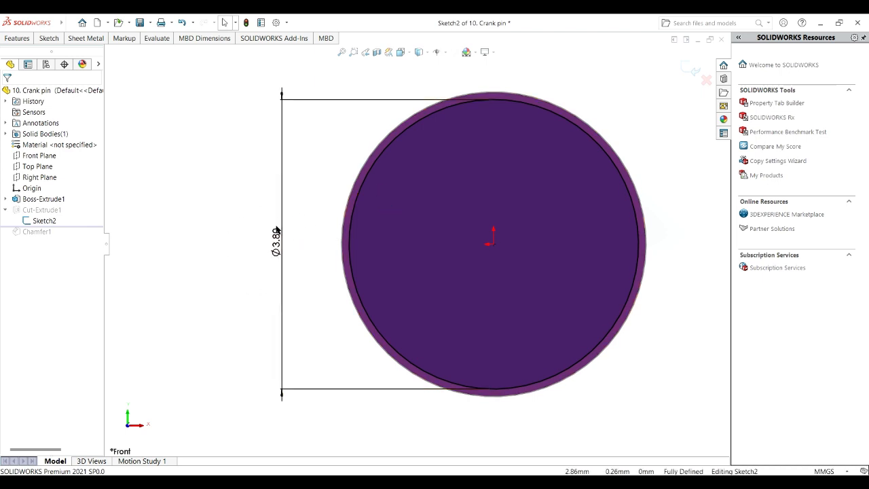
- Undo back to the crank pin's Boss-Extrude1 state and open the definition of Cut-Extrude1, viewing the groove from the side
click(182, 23)
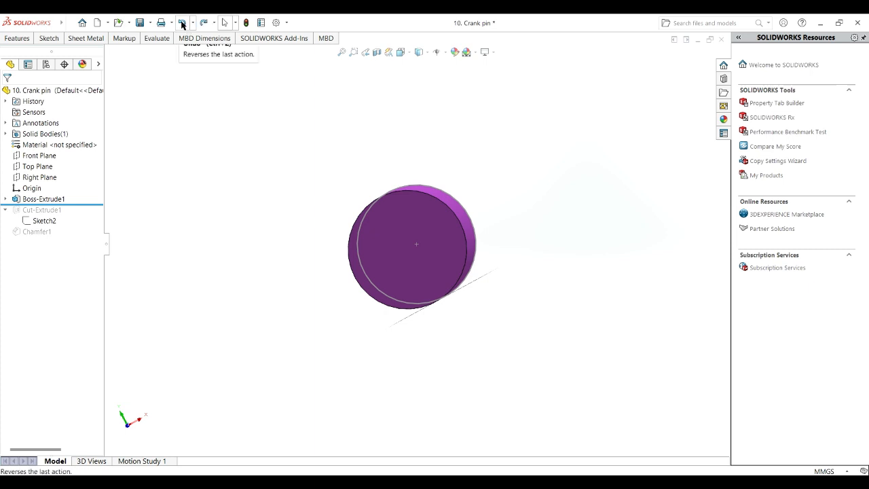
click(181, 23)
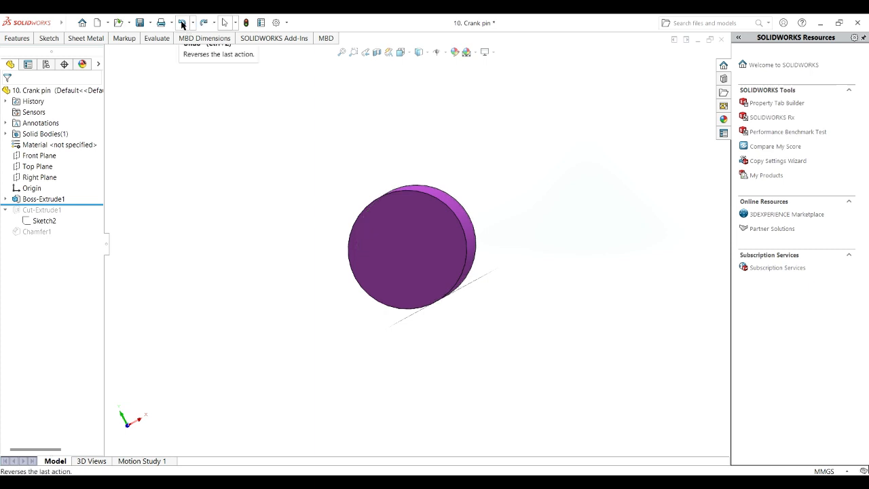
click(42, 210)
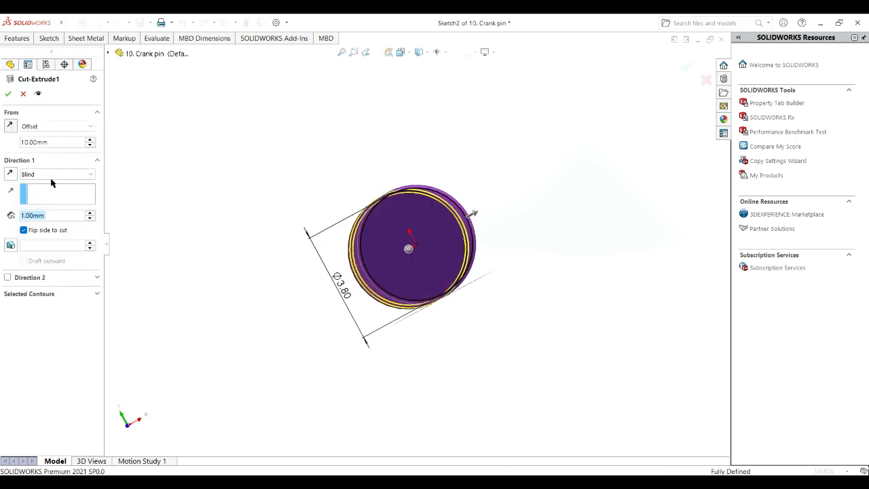
middle_drag(183, 251, 271, 288)
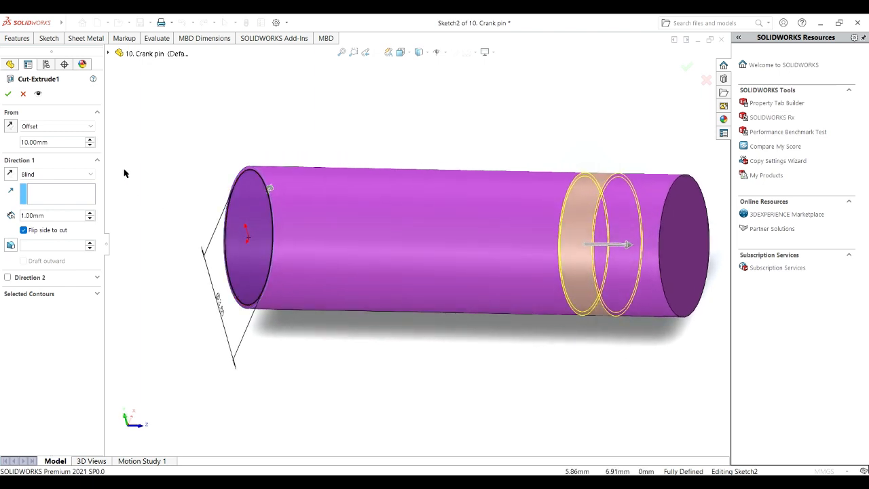
- Compare Surface/Face/Plane and Sketch Plane as start conditions of Cut-Extrude1, restore Offset and accept the definition
click(42, 115)
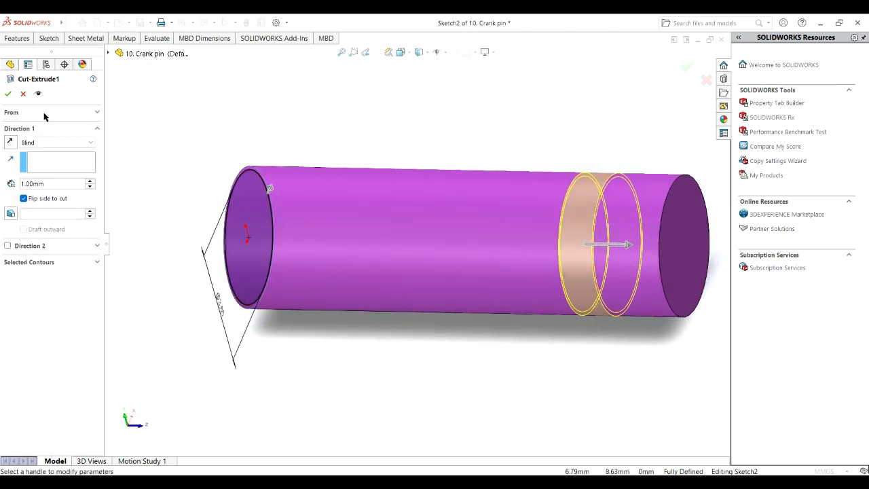
click(44, 116)
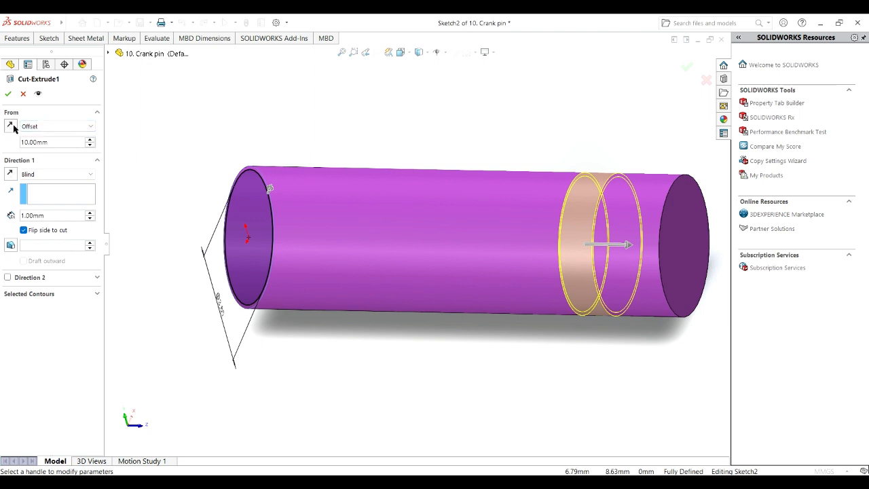
click(79, 129)
click(72, 140)
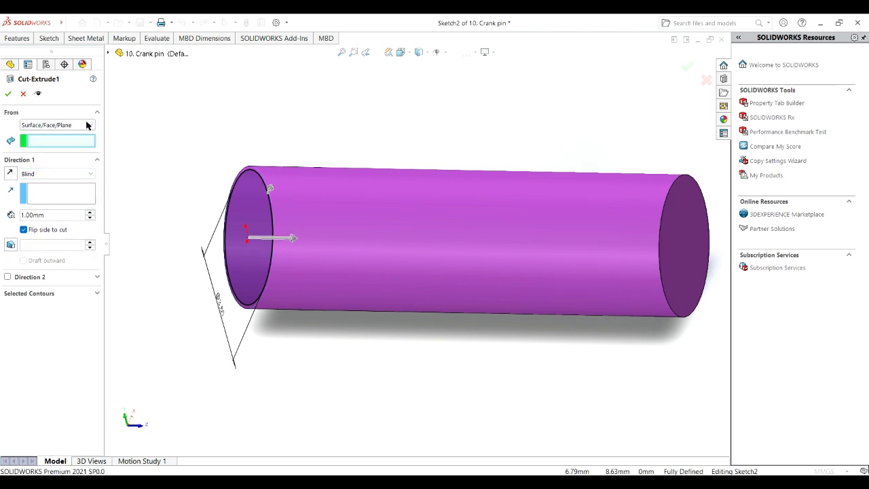
click(77, 133)
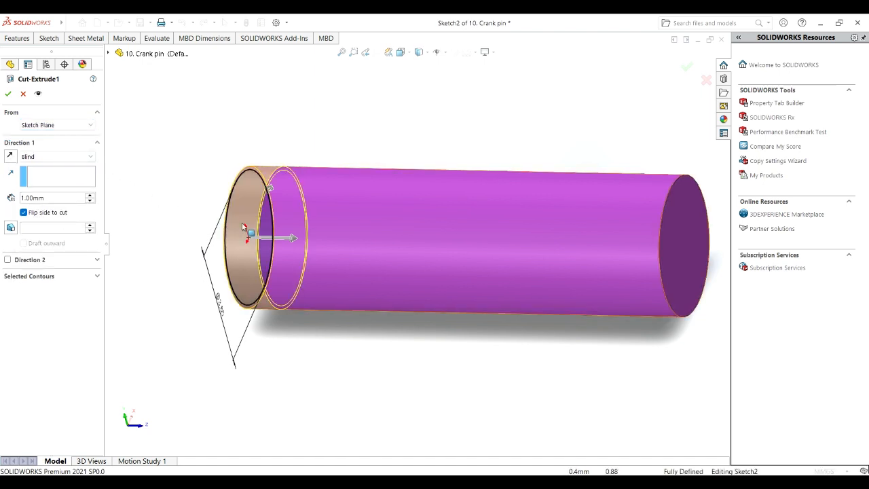
mouse_move(351, 397)
middle_down()
mouse_move(372, 392)
mouse_move(345, 419)
mouse_move(367, 412)
mouse_move(359, 399)
middle_up()
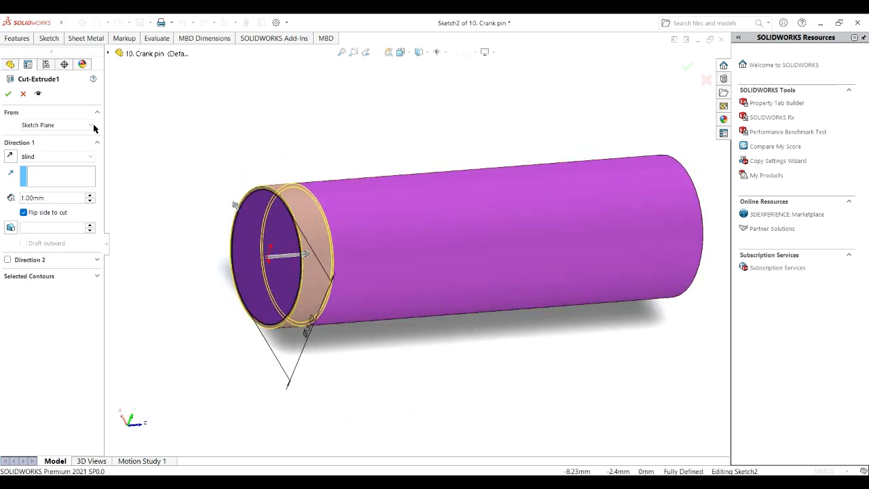
click(78, 159)
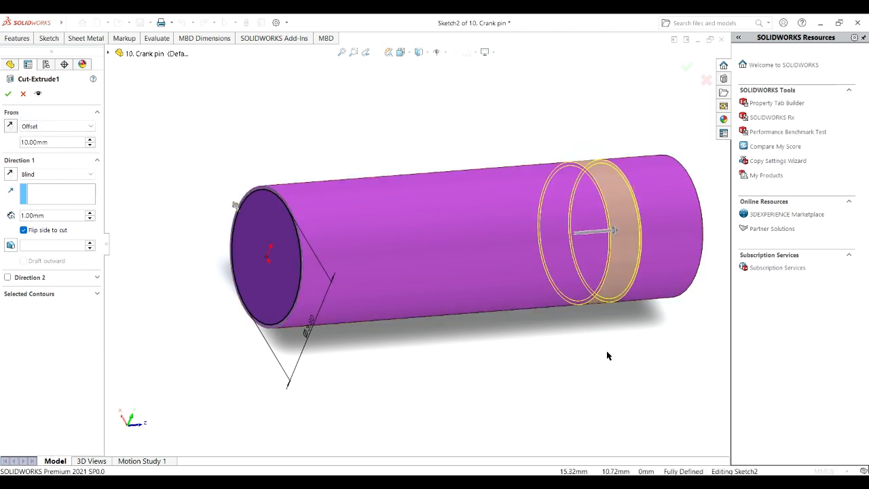
mouse_move(606, 351)
middle_down()
mouse_move(580, 362)
mouse_move(602, 357)
middle_up()
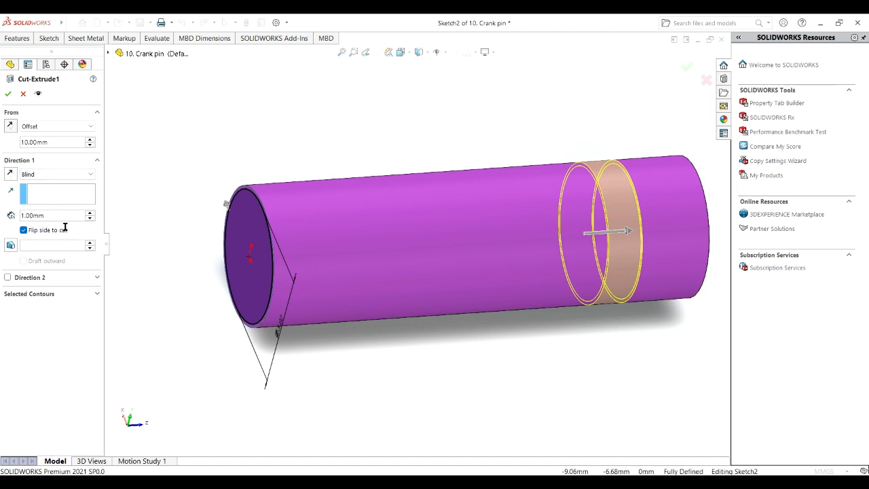
click(8, 95)
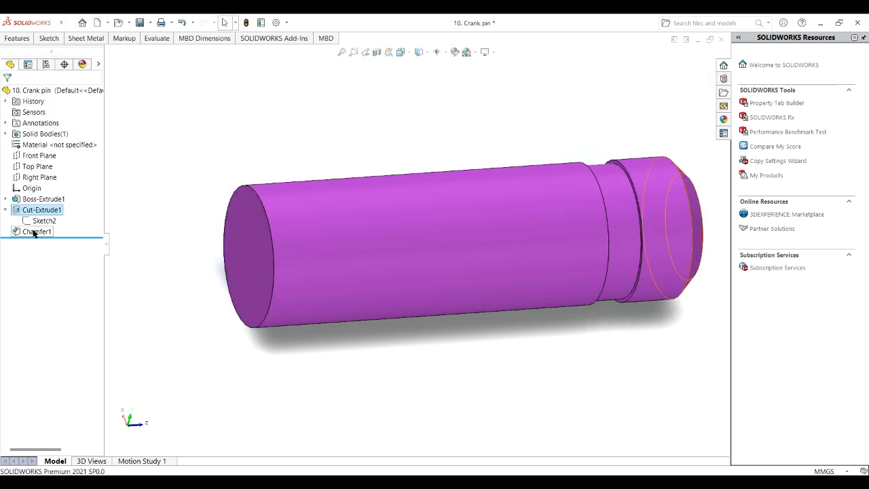
- Review the selected edge, distance and angle of the crank pin's Chamfer1, accept its definition and show the part in isometric view
click(37, 232)
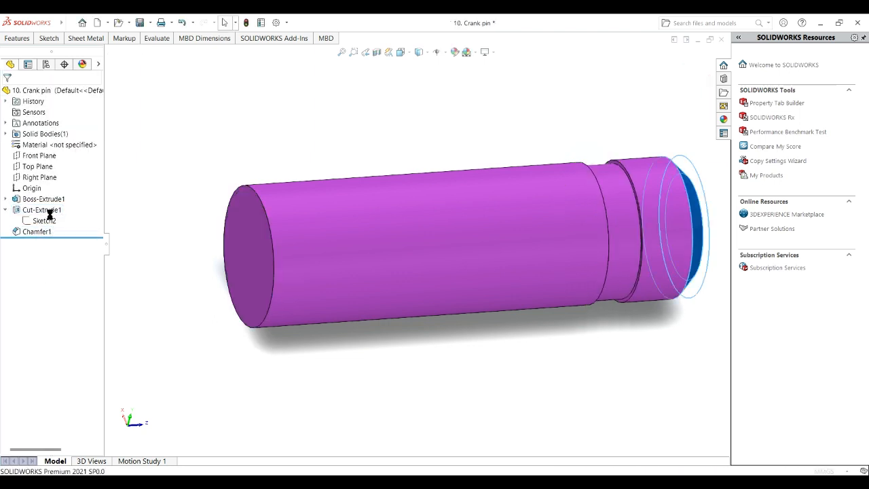
click(48, 212)
middle_drag(501, 333, 448, 381)
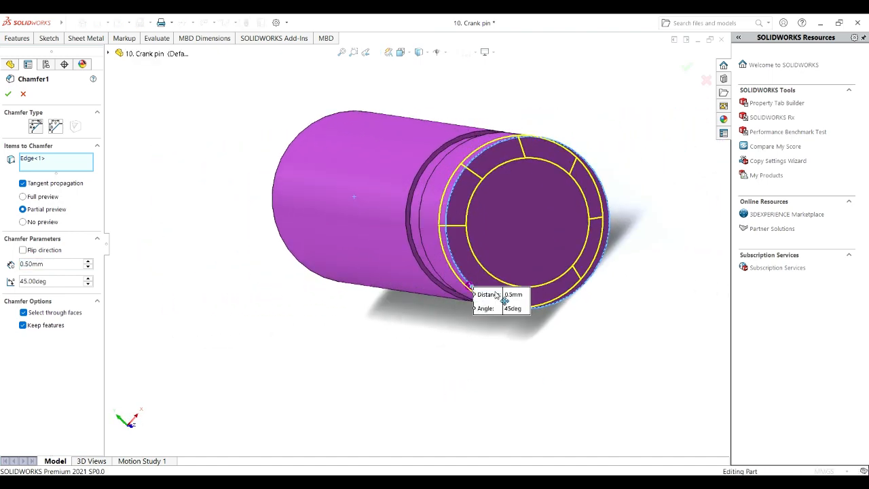
click(66, 160)
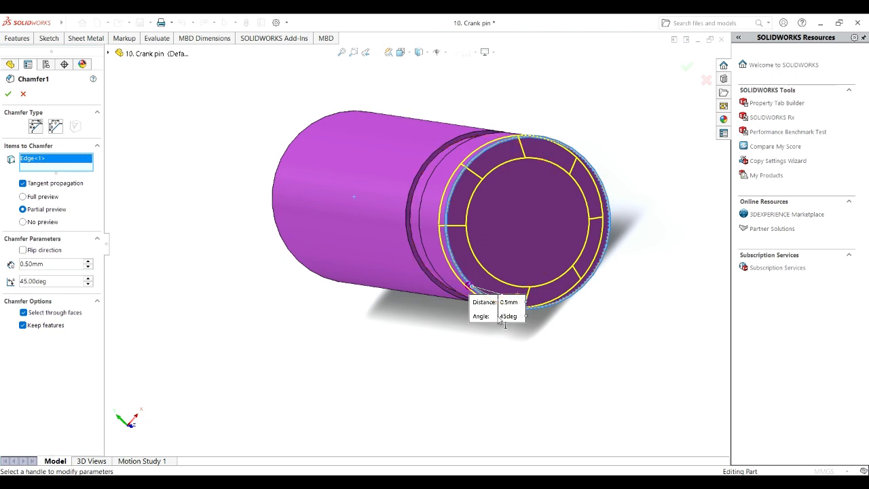
click(8, 96)
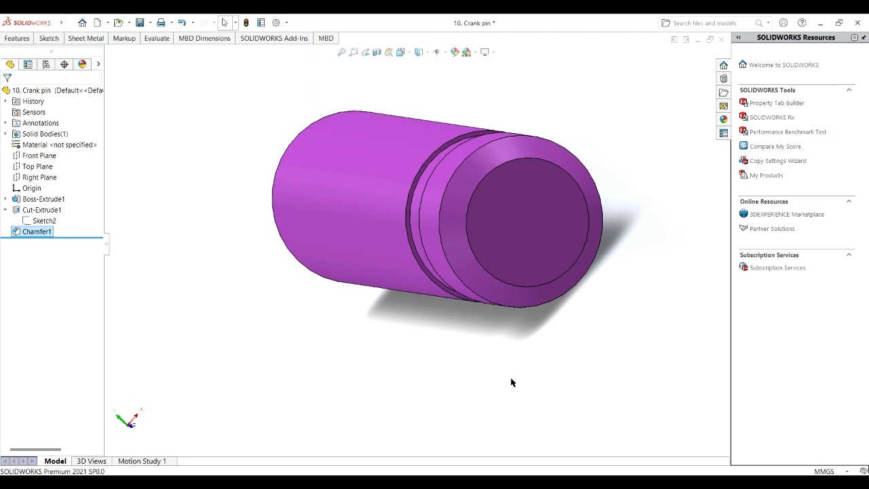
key(ctrl+7)
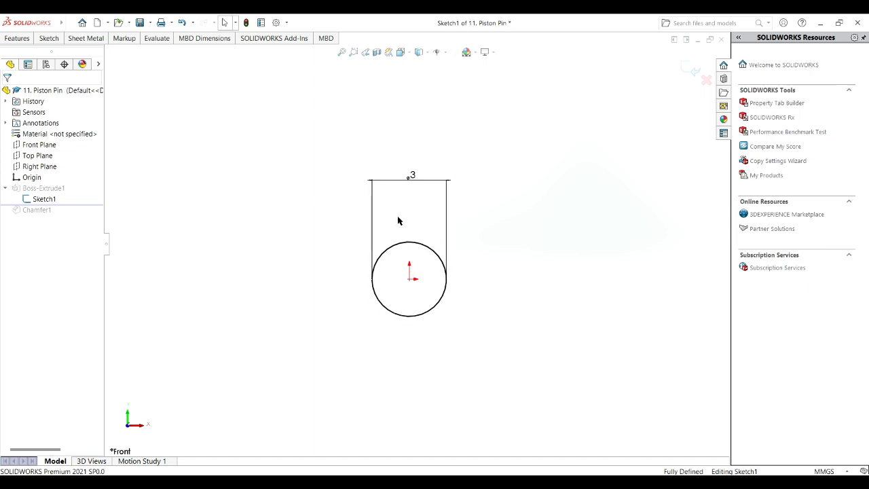
- Try the Circle and Smart Dimension tools in the piston pin's Sketch1 without drawing anything, and exit the sketch
click(49, 40)
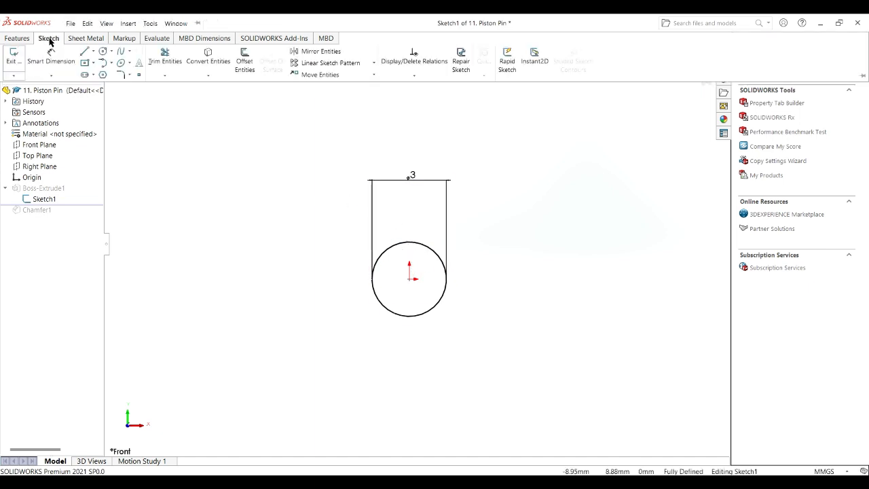
click(103, 52)
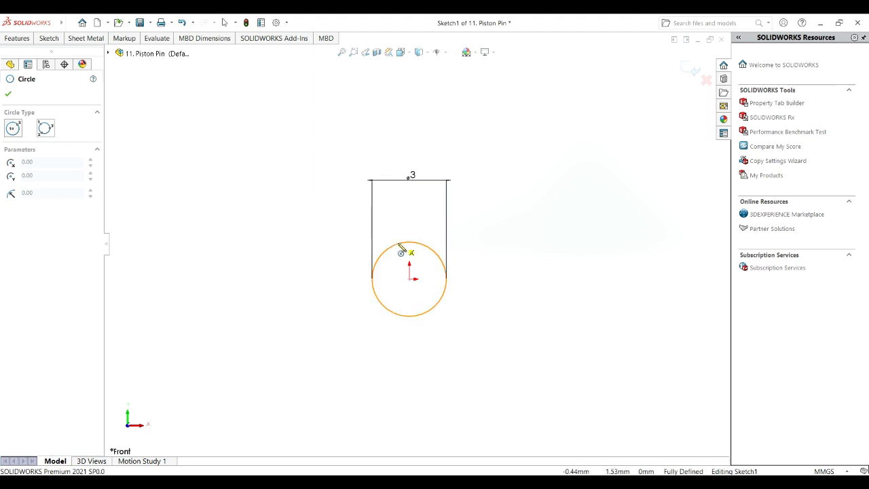
click(9, 93)
click(48, 39)
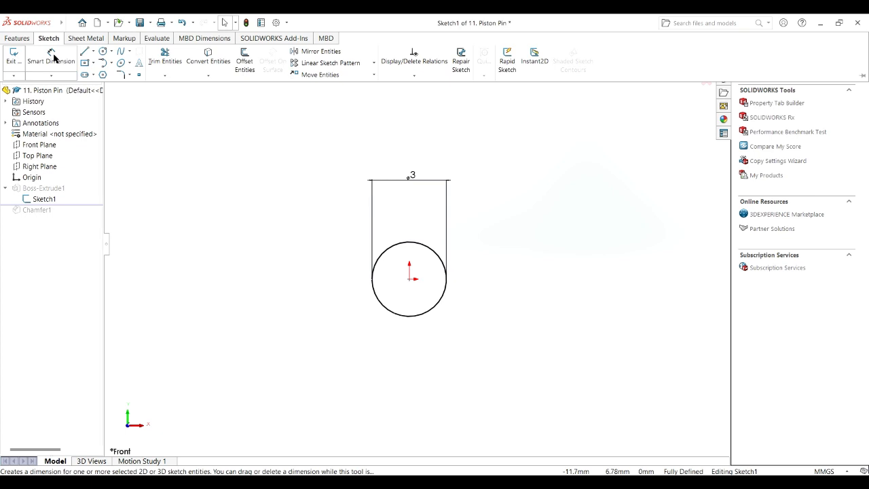
click(54, 58)
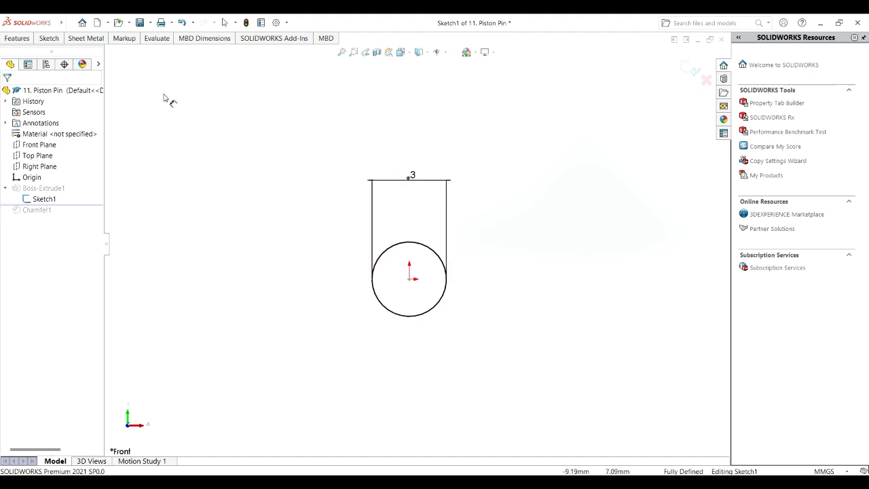
click(48, 39)
click(14, 54)
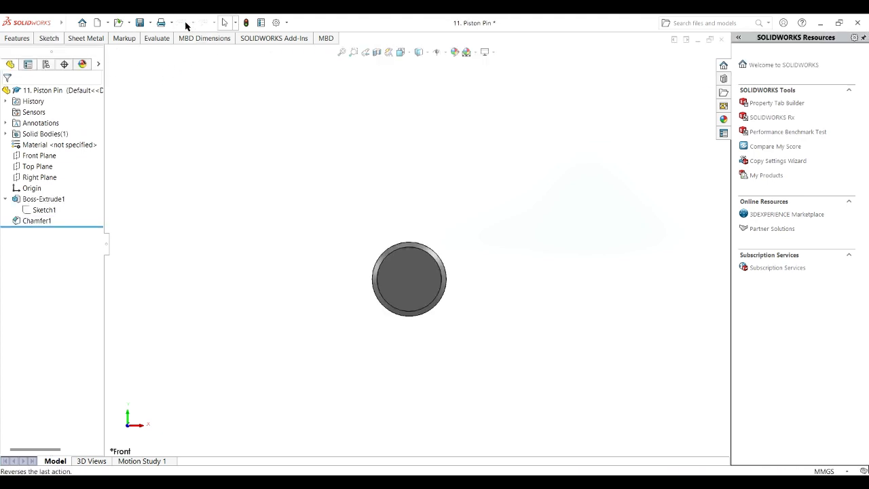
- Roll the piston pin's history back to before Chamfer1 and open the definition of Boss-Extrude1
drag(72, 228, 75, 225)
click(42, 200)
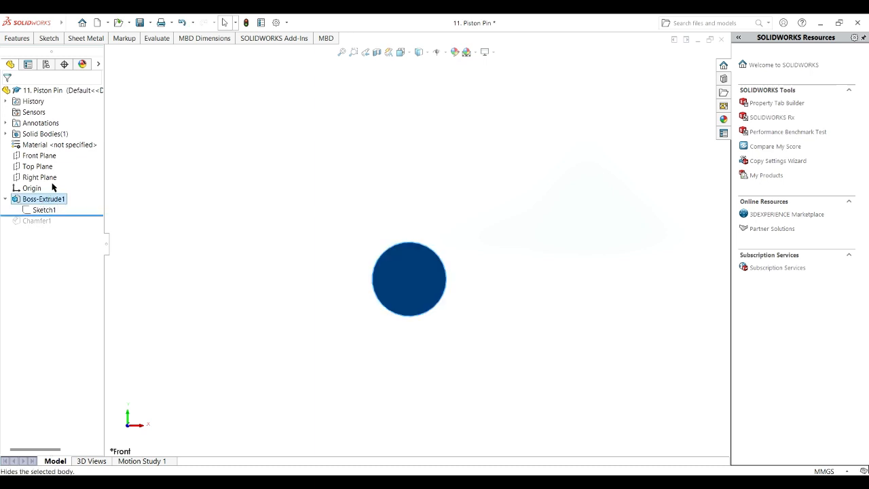
click(53, 177)
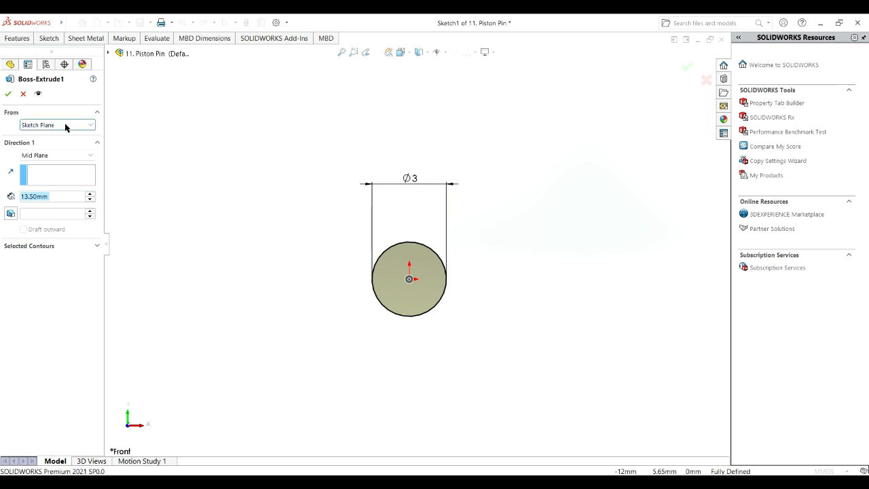
- Review the end condition and preview of the piston pin's Boss-Extrude1, accept its definition and inspect the resulting cylinder
click(88, 156)
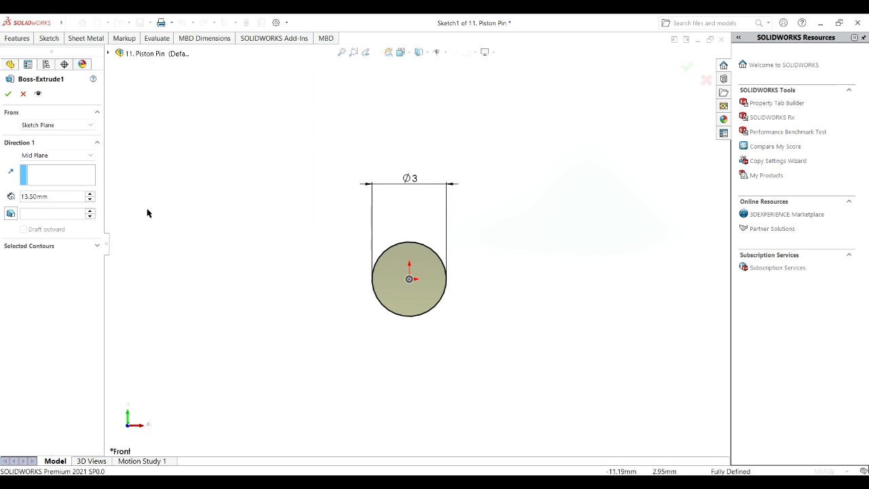
middle_drag(483, 257, 546, 266)
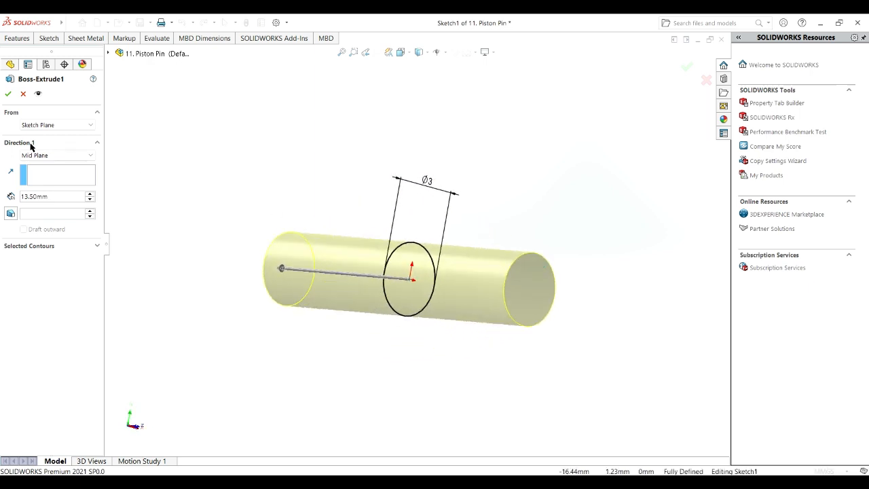
click(10, 95)
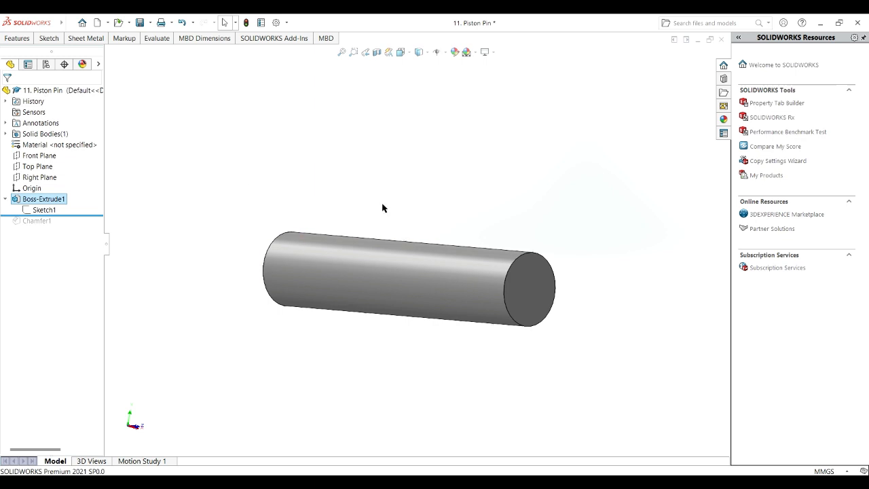
mouse_move(446, 226)
middle_down()
mouse_move(448, 235)
mouse_move(319, 229)
mouse_move(305, 287)
mouse_move(449, 251)
mouse_move(492, 230)
mouse_move(355, 317)
middle_up()
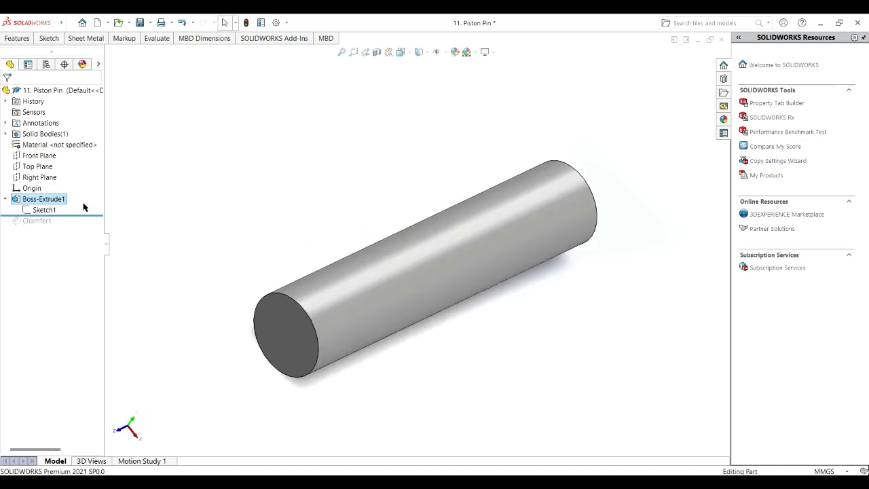
- Roll the piston pin's history forward past Chamfer1, then review the chamfer's edges and parameters and accept its definition
drag(51, 216, 51, 226)
click(37, 221)
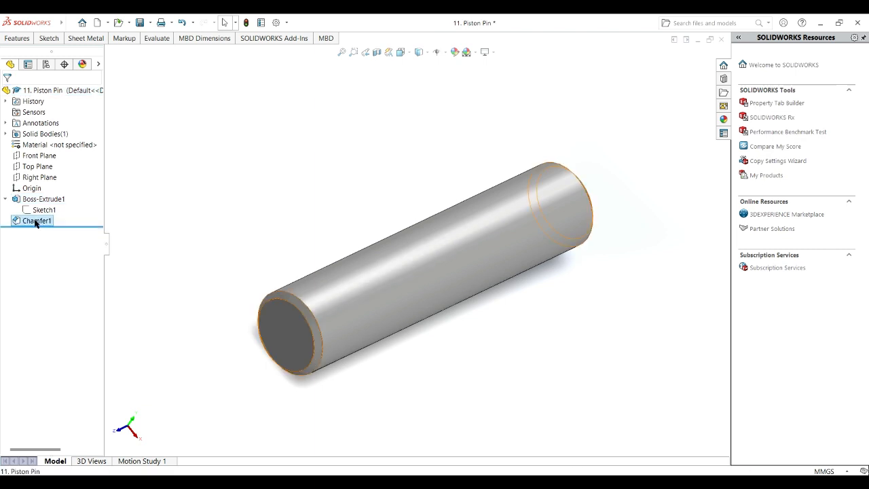
click(46, 199)
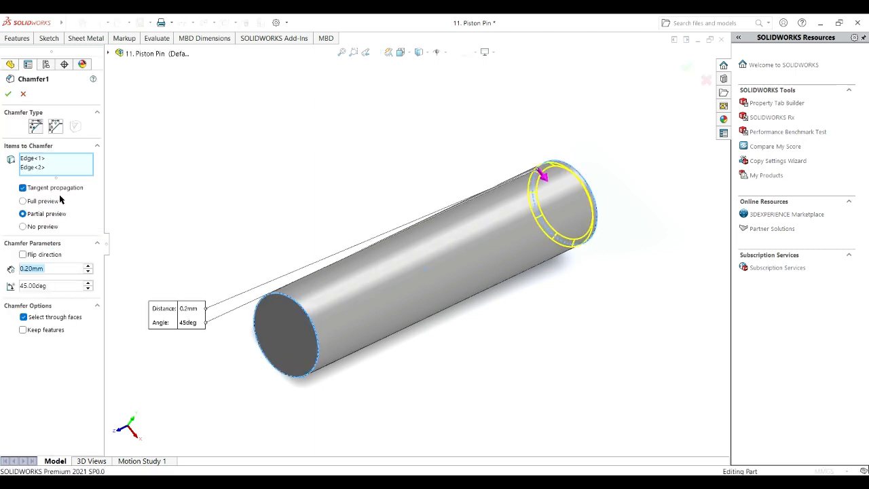
click(24, 43)
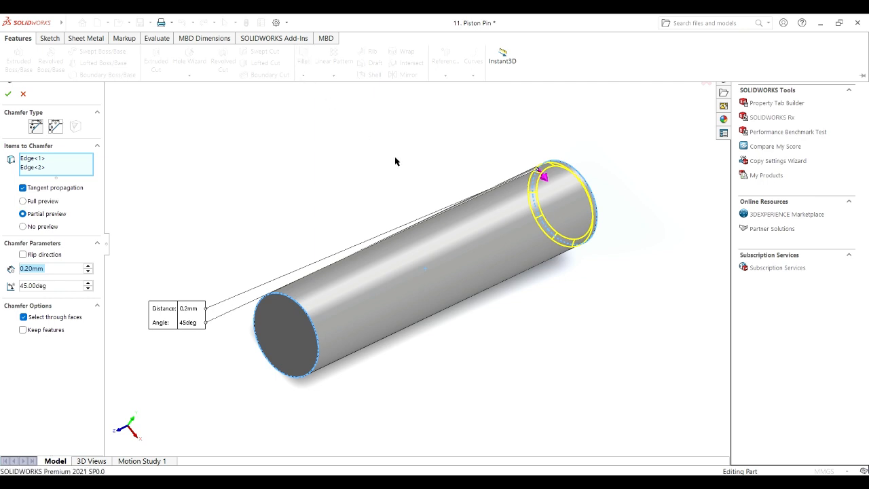
middle_drag(557, 337, 394, 428)
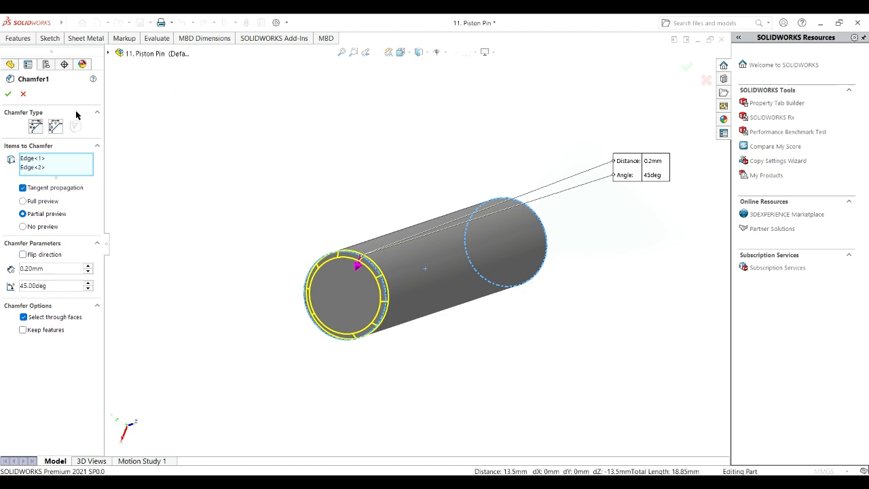
click(9, 94)
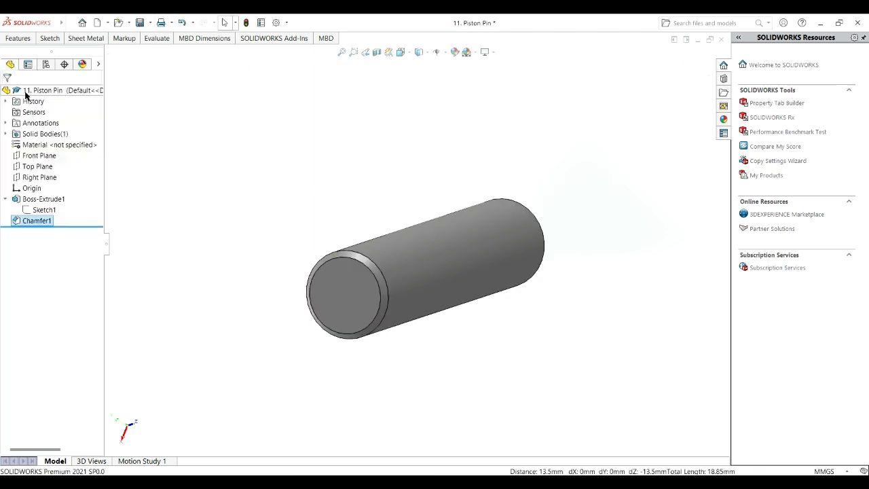
- Reopen the piston pin's Chamfer1 definition to examine both chamfered end edges, accept it and show the part in isometric view
click(41, 228)
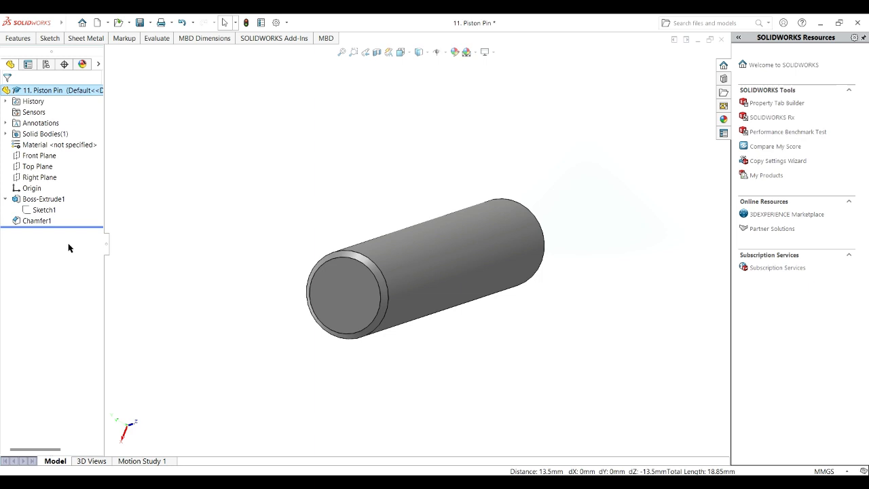
mouse_move(345, 226)
middle_down()
mouse_move(272, 252)
mouse_move(345, 238)
middle_up()
click(38, 221)
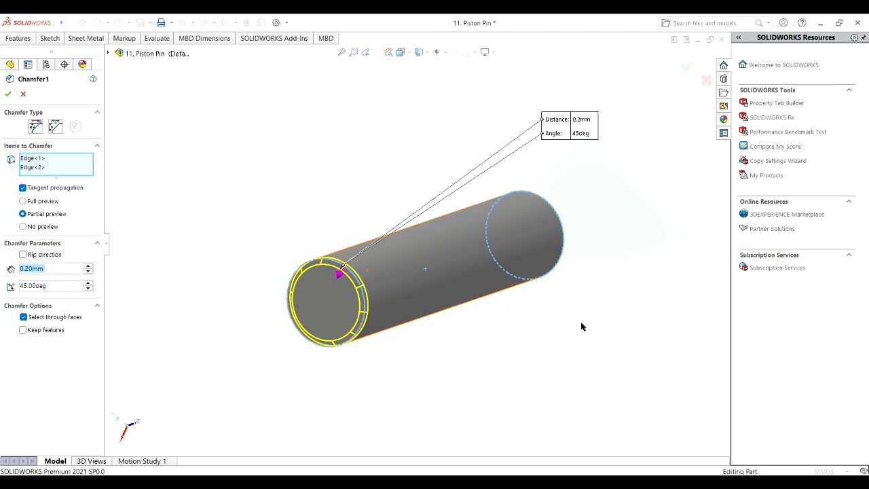
middle_drag(581, 327, 455, 392)
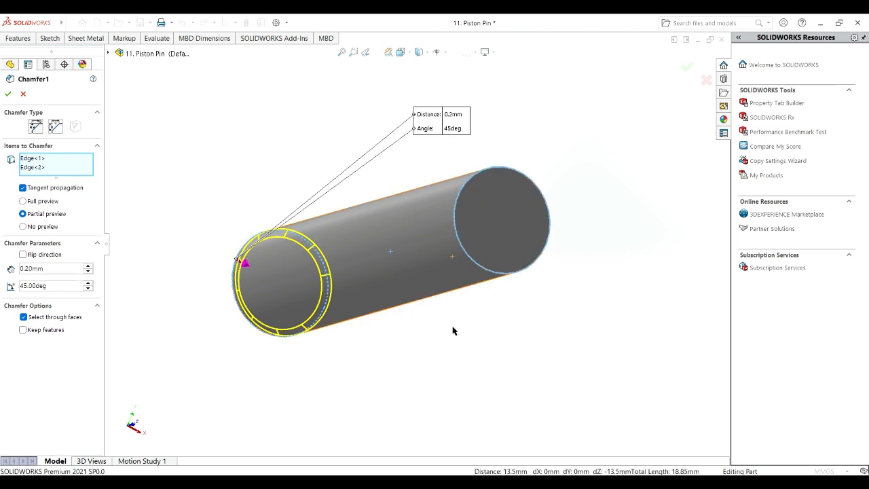
middle_drag(452, 330, 479, 341)
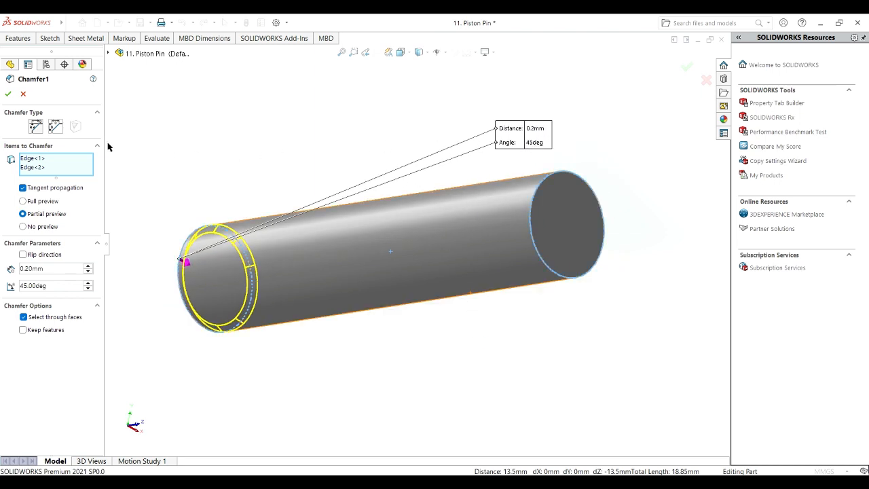
click(9, 94)
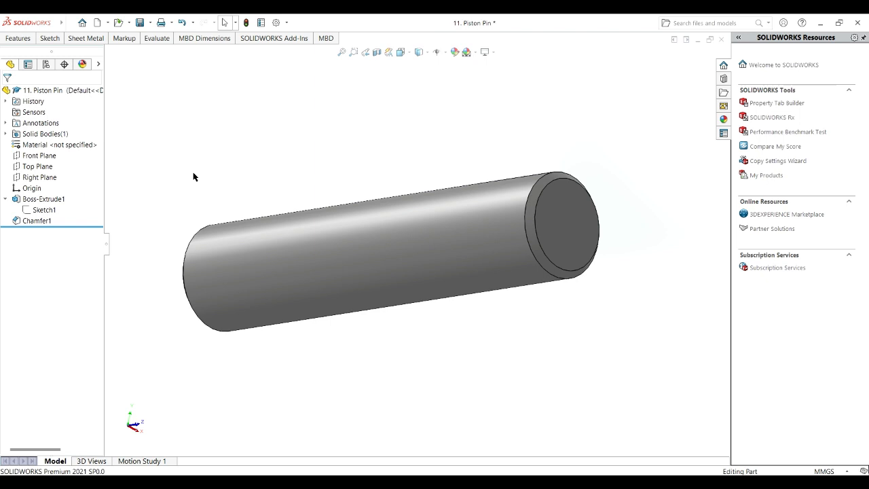
scroll(177, 140, up, 1)
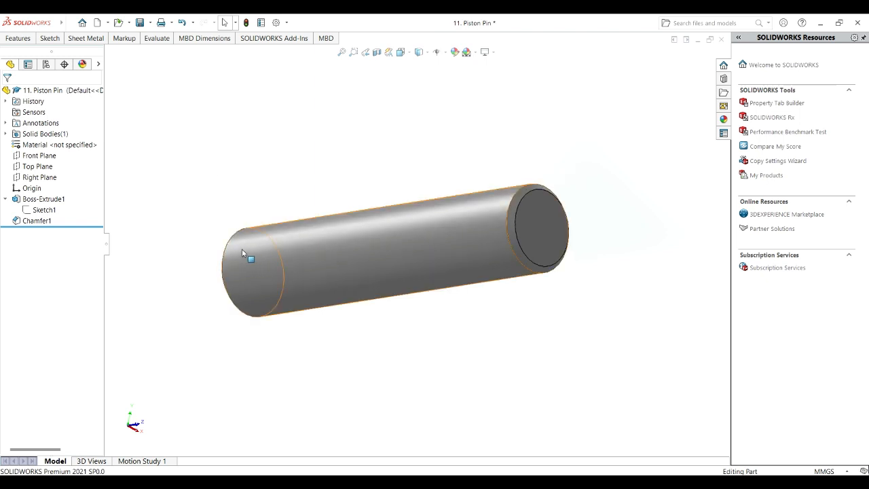
middle_drag(308, 329, 410, 292)
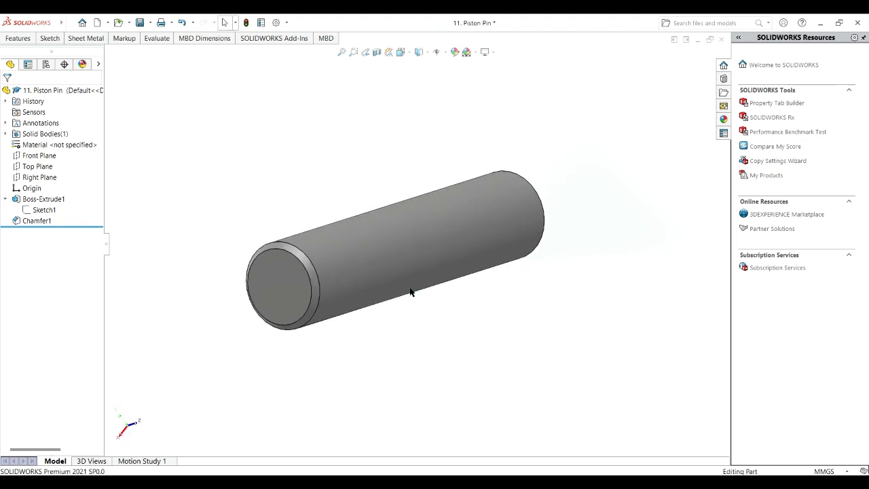
key(ctrl+7)
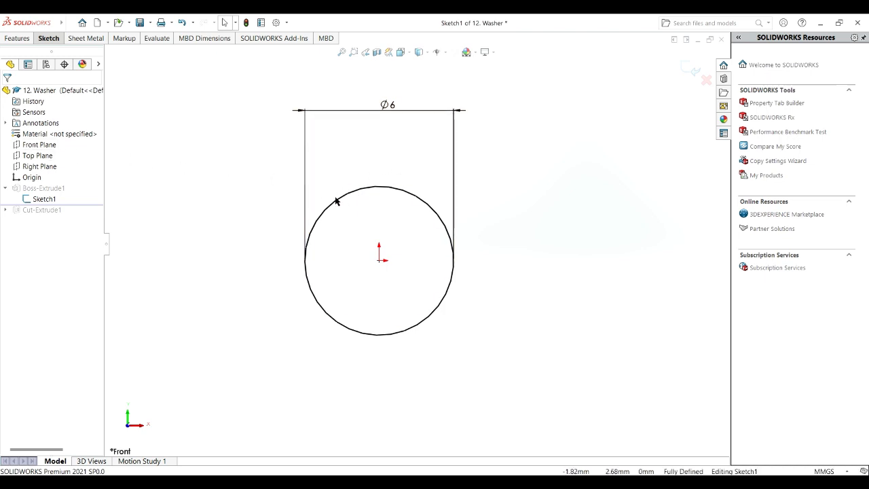
- Try the Circle and Smart Dimension tools in the washer's Sketch1 without drawing anything, and exit the sketch
click(51, 39)
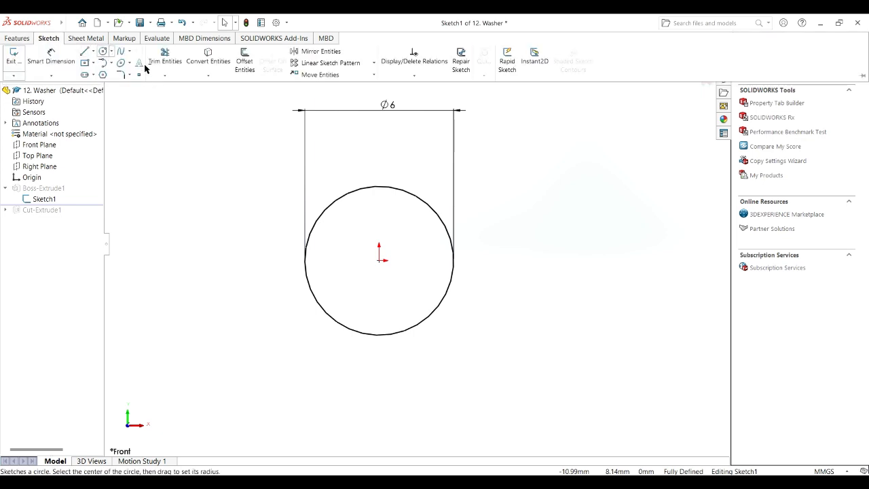
click(103, 52)
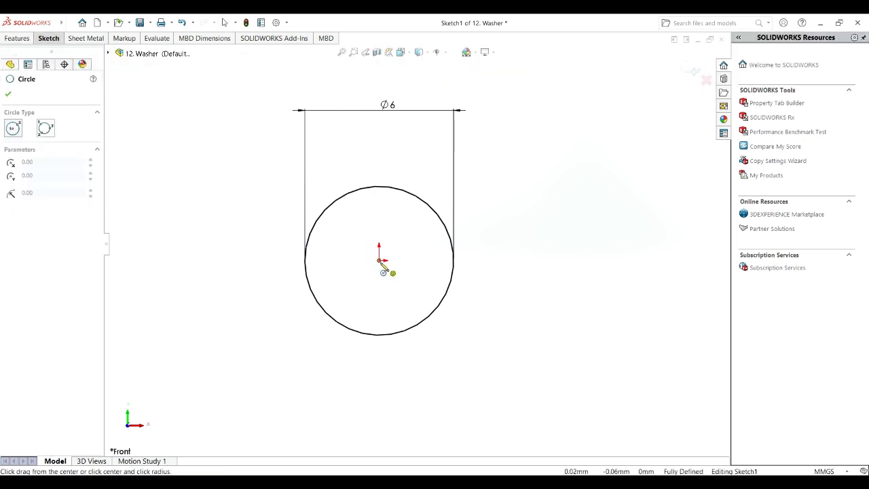
click(49, 38)
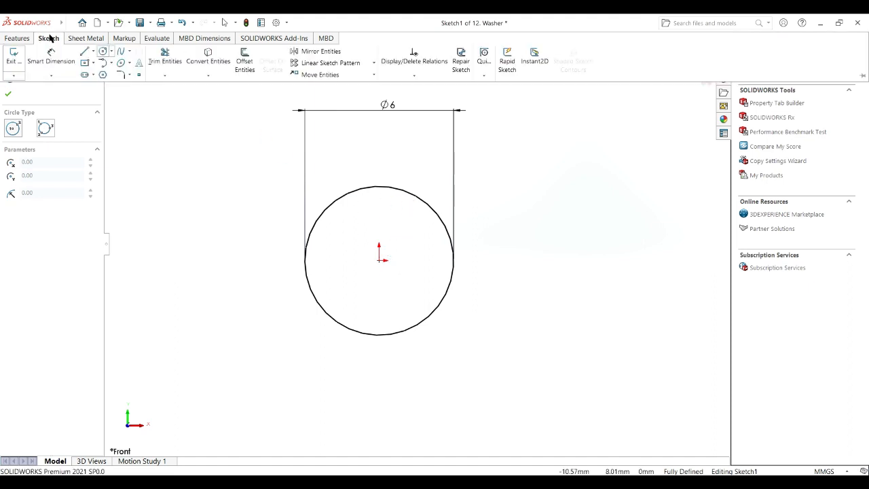
click(52, 57)
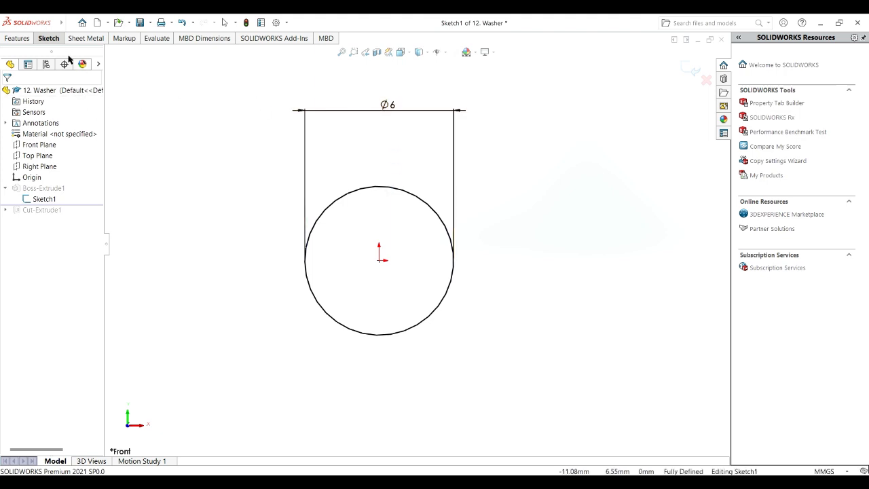
click(53, 41)
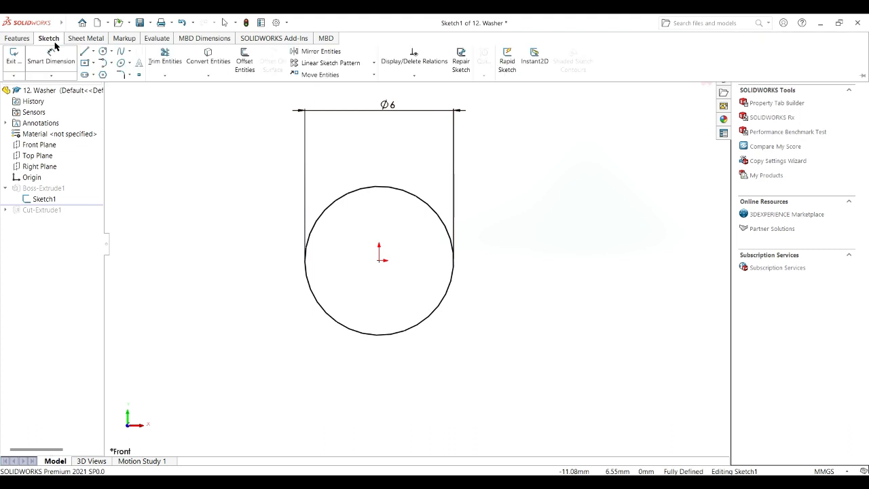
click(17, 54)
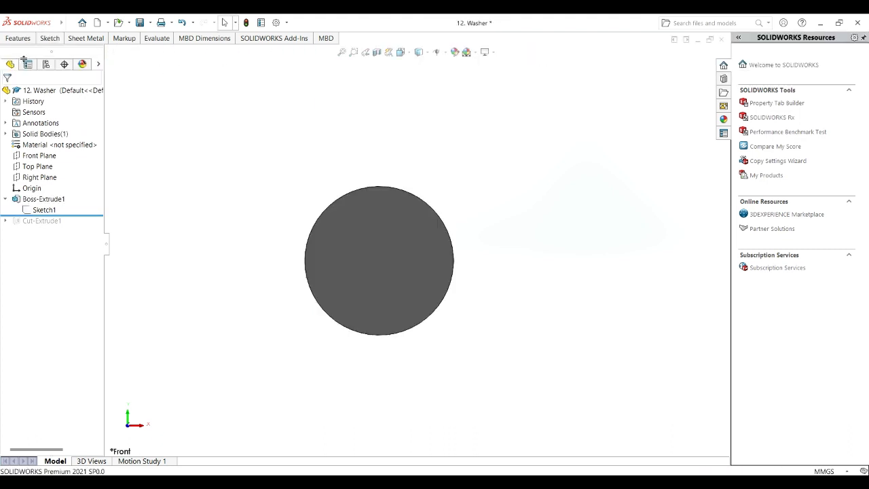
- Review the start condition, end condition and depth of the washer's Boss-Extrude1, accept its definition and inspect the disc from several sides
click(42, 200)
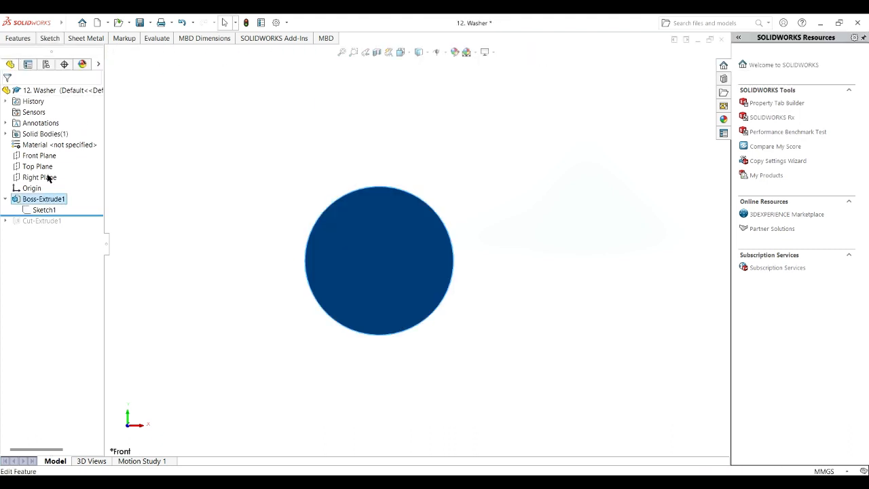
click(53, 179)
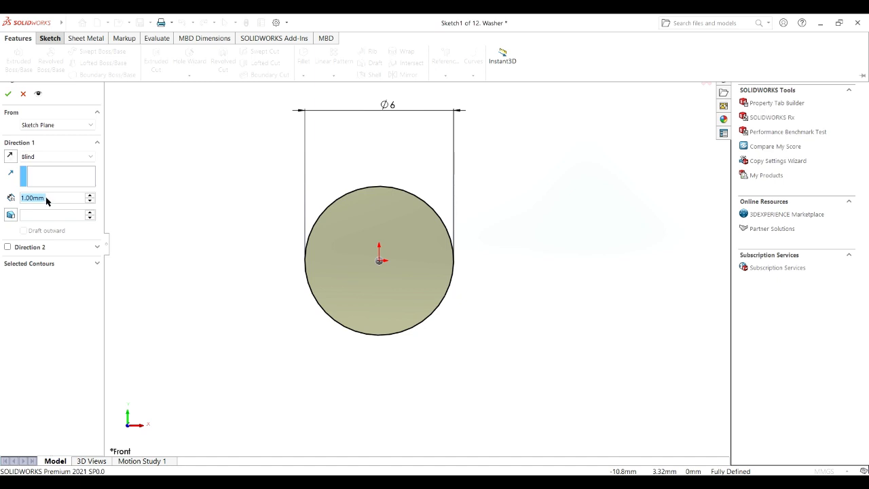
middle_drag(500, 292, 504, 324)
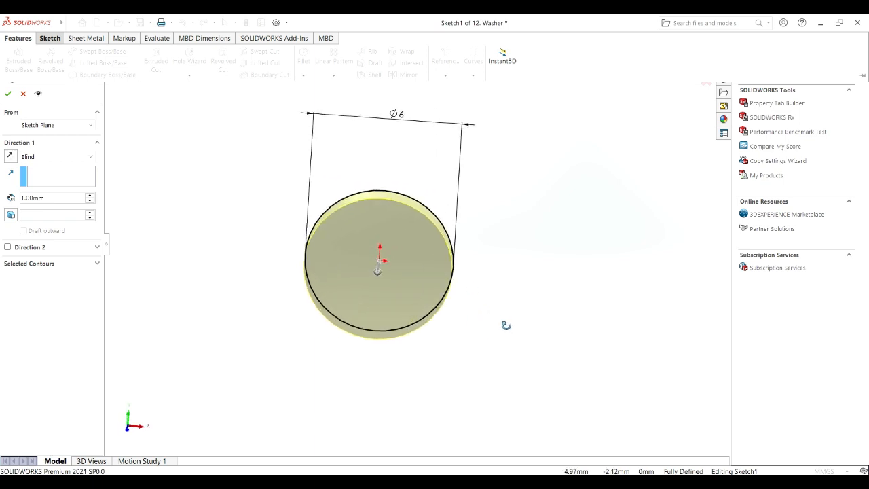
click(9, 97)
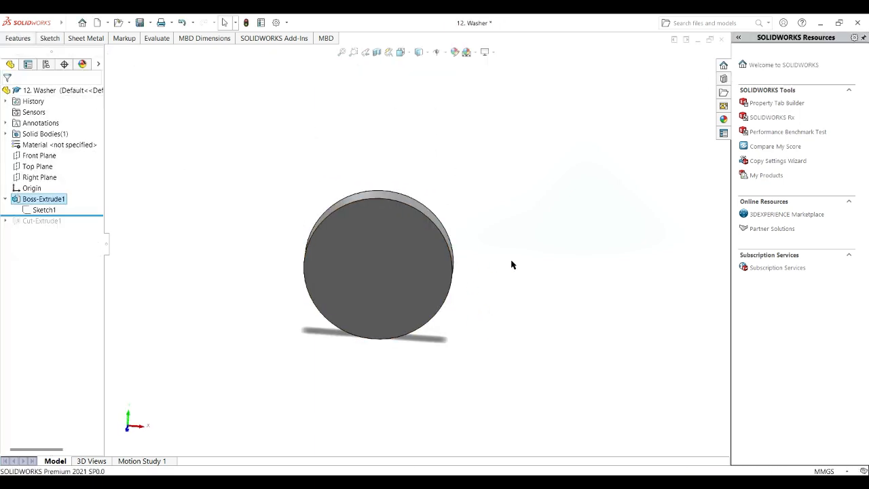
middle_drag(515, 267, 582, 235)
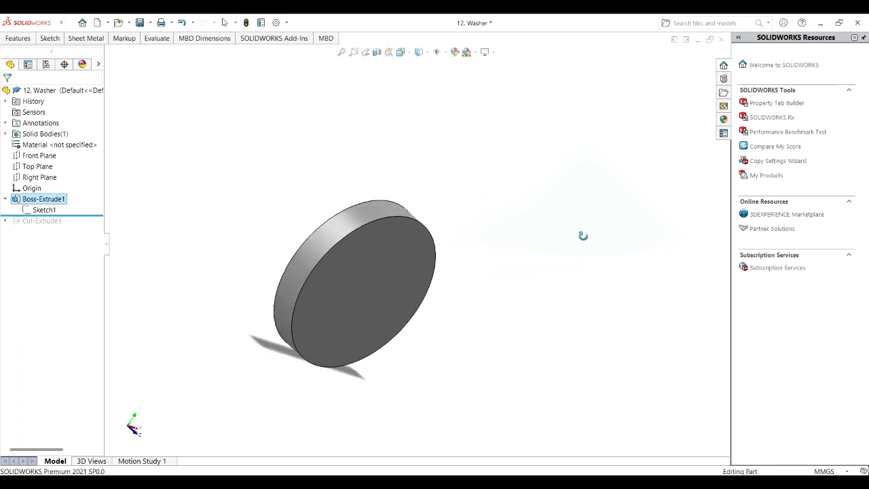
middle_drag(236, 431, 196, 341)
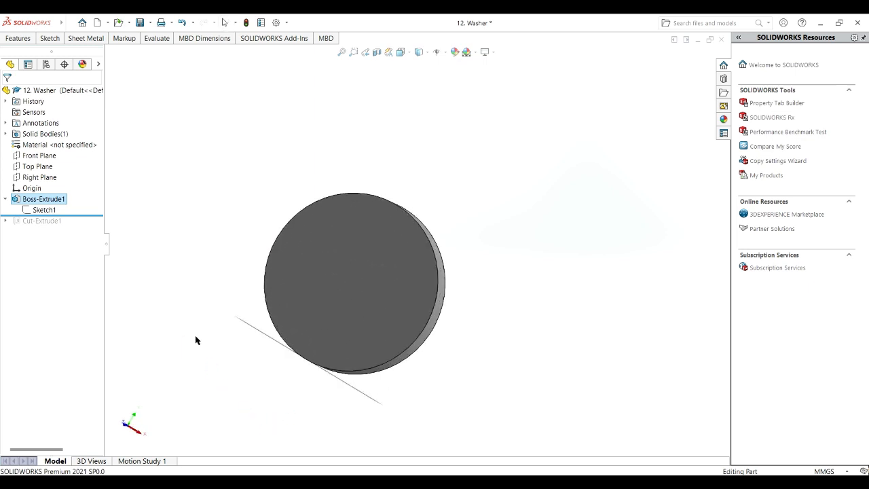
middle_drag(534, 364, 494, 368)
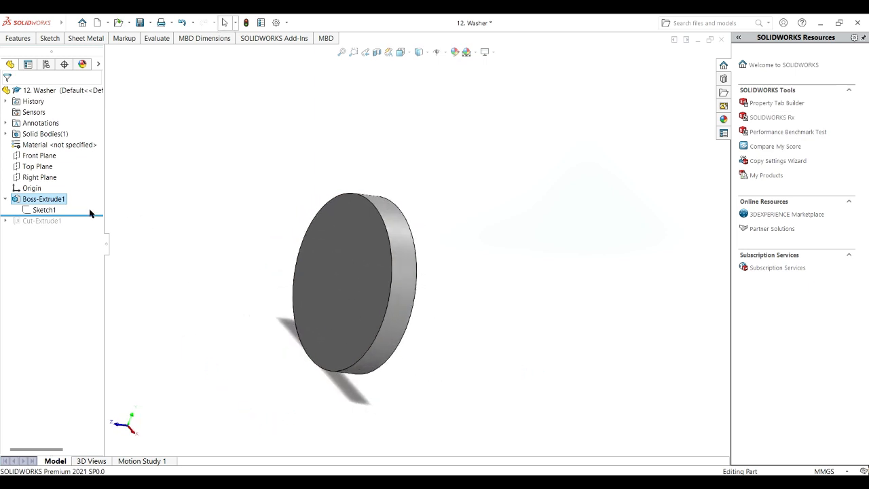
- Roll the washer's history forward past Cut-Extrude1, open Sketch2 to examine the dimensioned hole circle, and exit the sketch unchanged
mouse_move(90, 213)
mouse_down()
mouse_move(85, 226)
mouse_move(11, 230)
mouse_up()
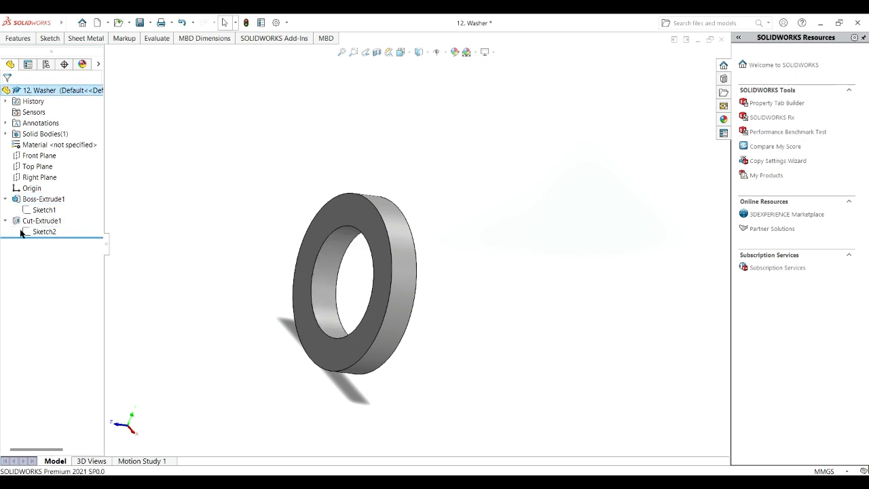
click(28, 231)
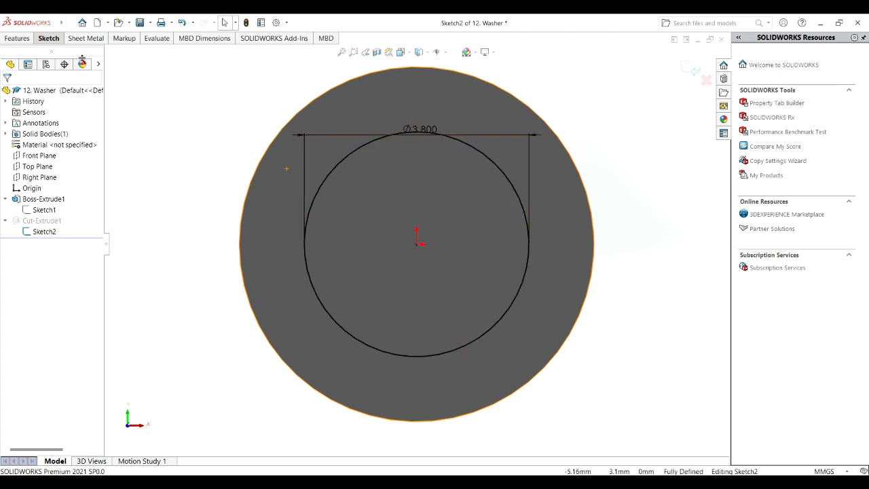
click(48, 38)
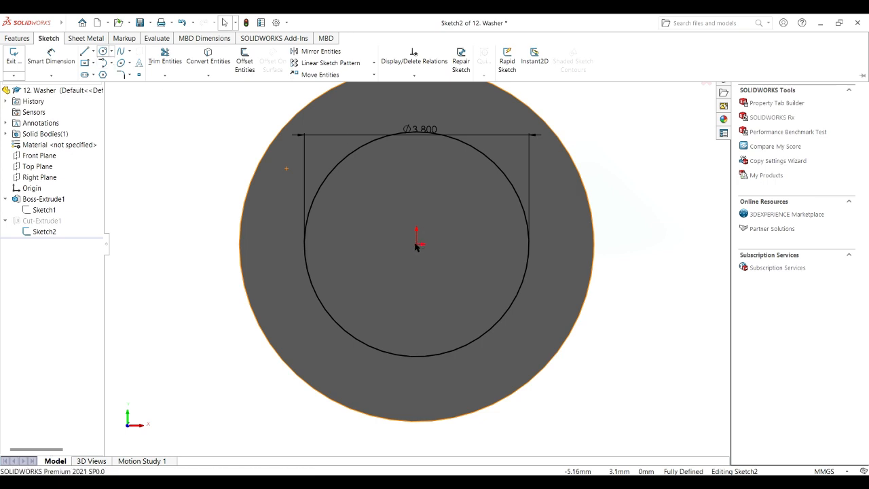
click(61, 64)
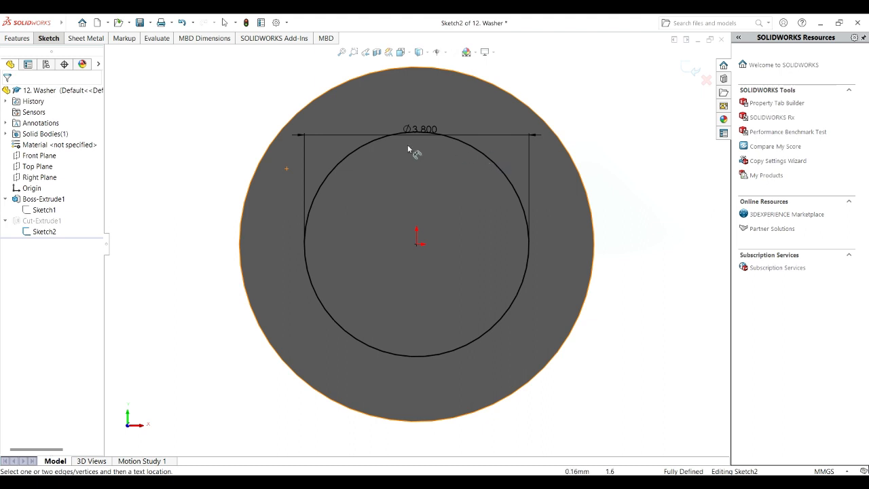
click(19, 39)
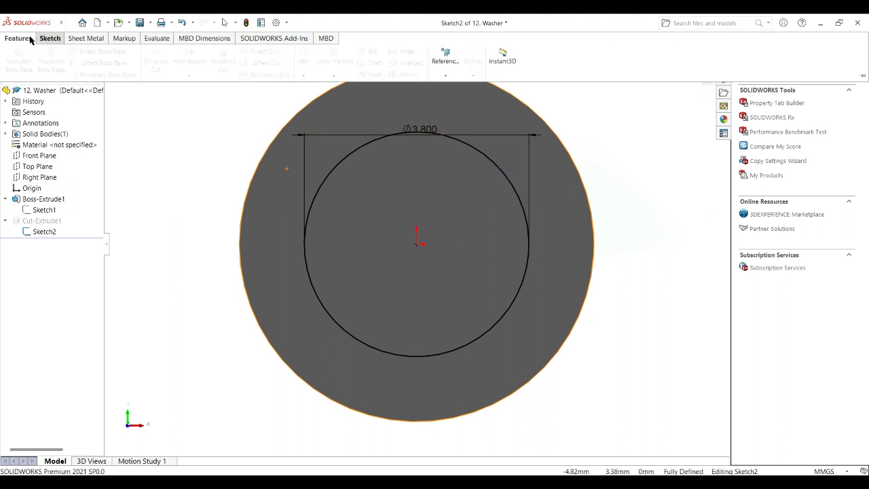
click(45, 38)
click(14, 55)
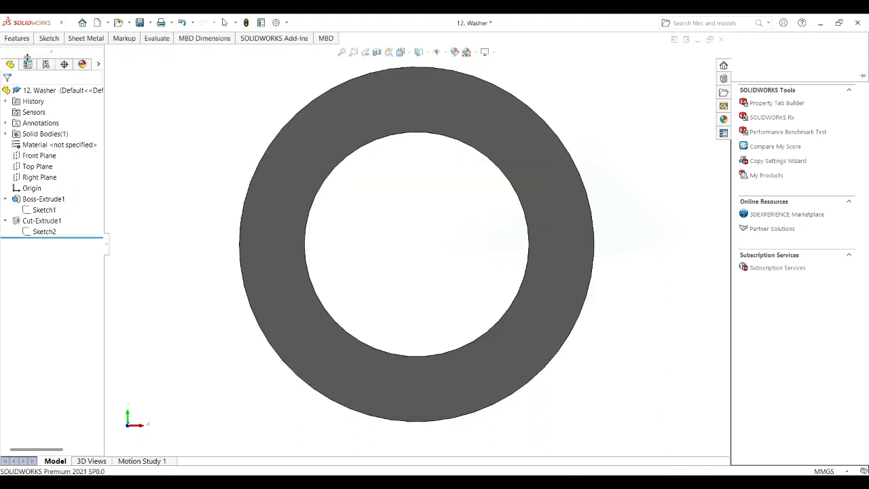
- Review the start and end conditions of the washer's Cut-Extrude1, accept its definition and inspect the hole in angled and isometric views
click(24, 39)
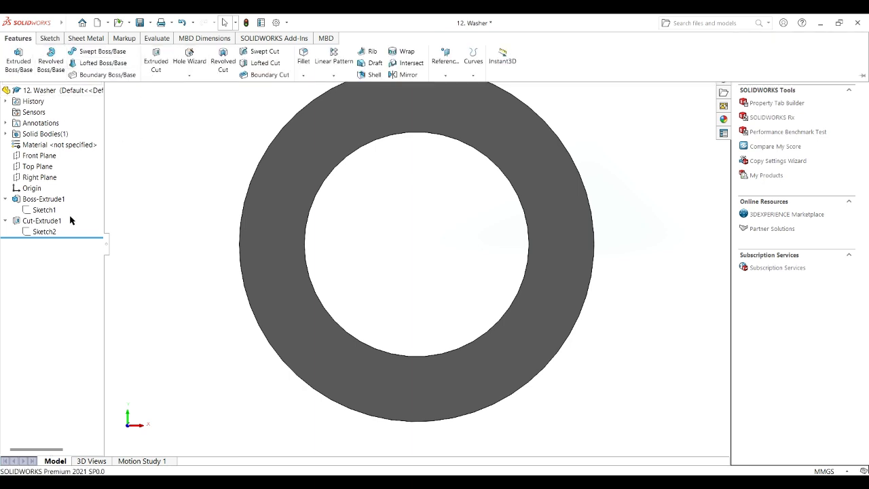
click(41, 220)
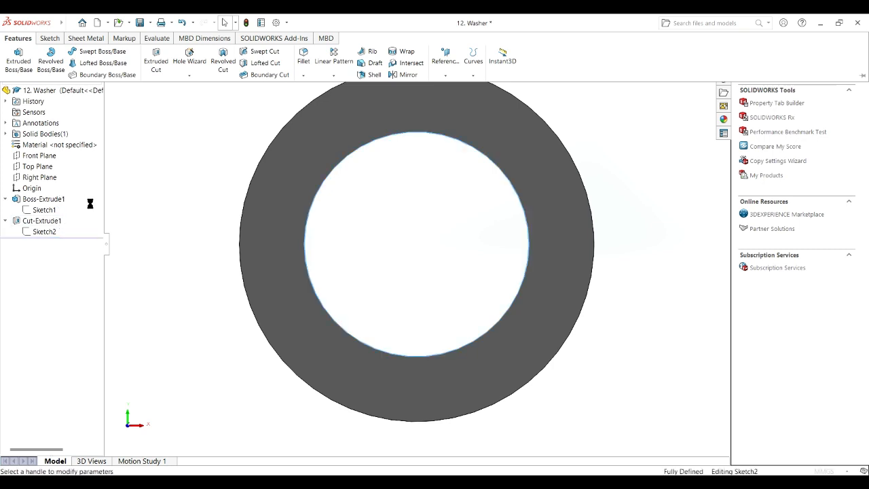
click(90, 204)
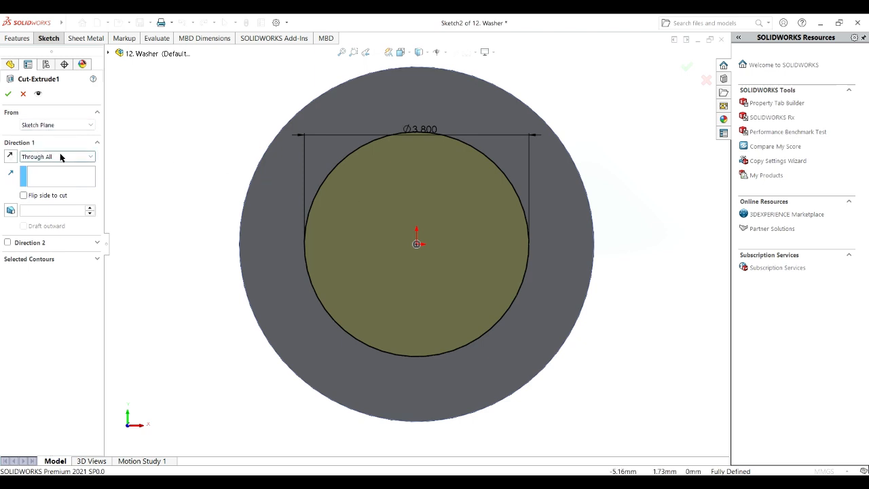
click(8, 94)
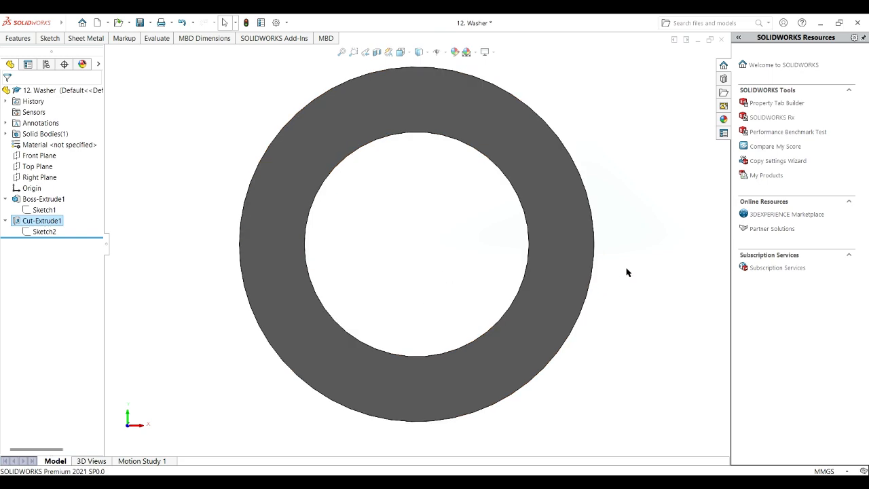
middle_drag(627, 272, 586, 284)
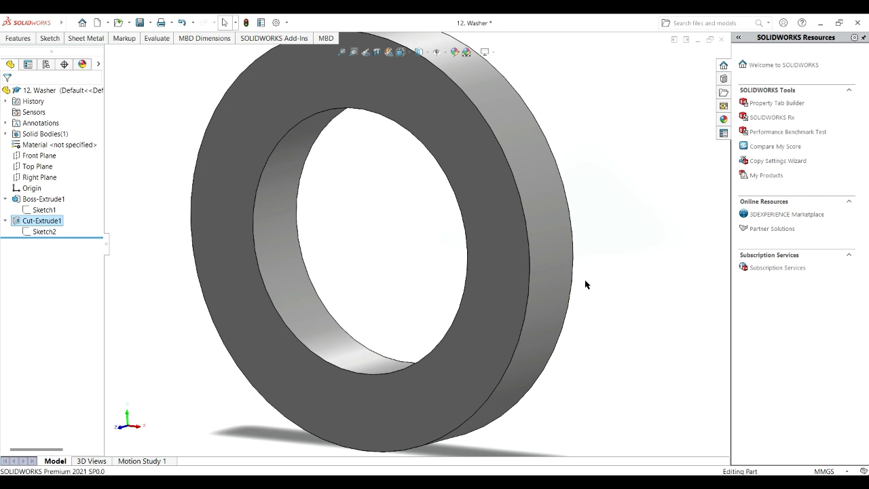
key(ctrl+7)
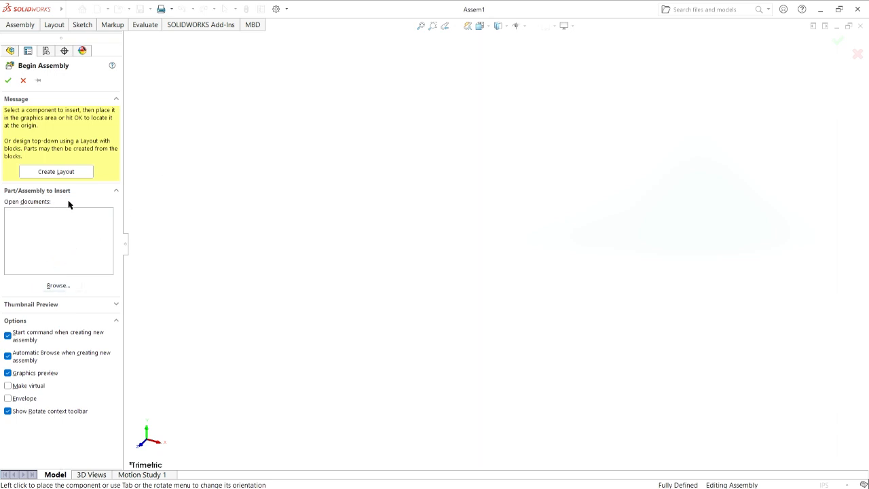
- Insert the parts 1. Base Plate and 2. Mounting Bracket into the new assembly, placing the bracket above and beside the plate
click(70, 287)
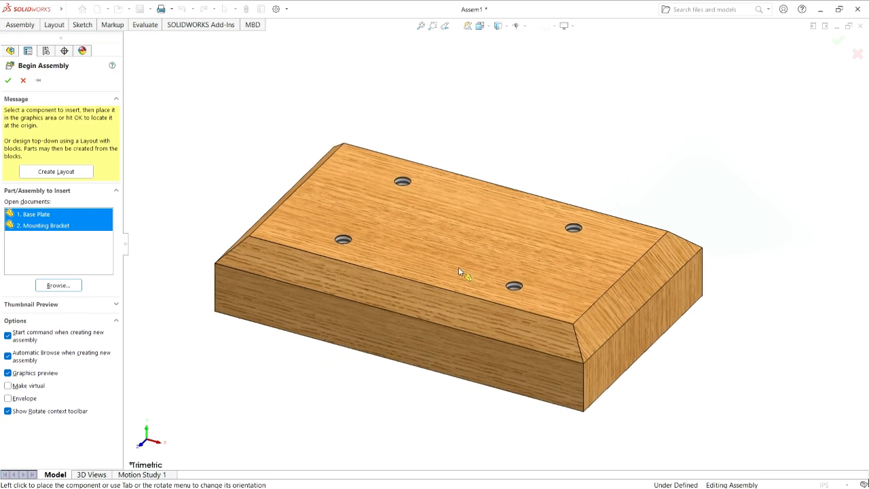
click(459, 269)
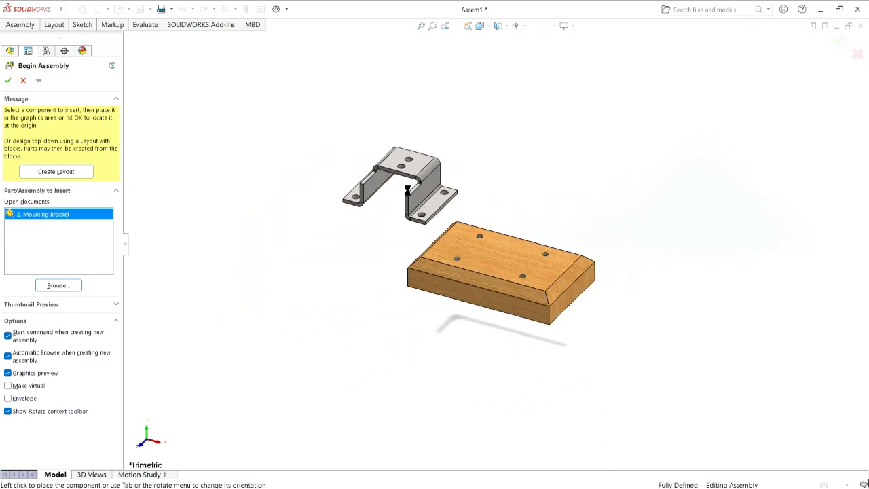
click(408, 190)
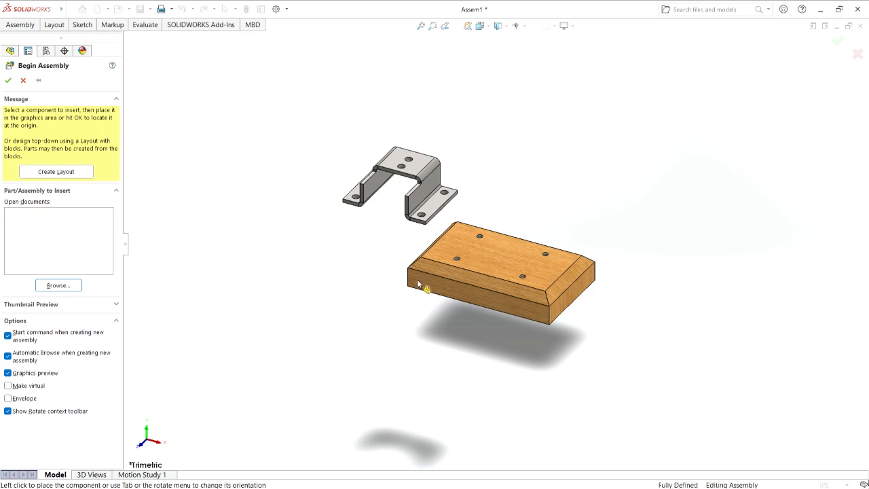
- Reposition the mounting bracket freely so it floats above the base plate with both parts' holes in view
click(431, 189)
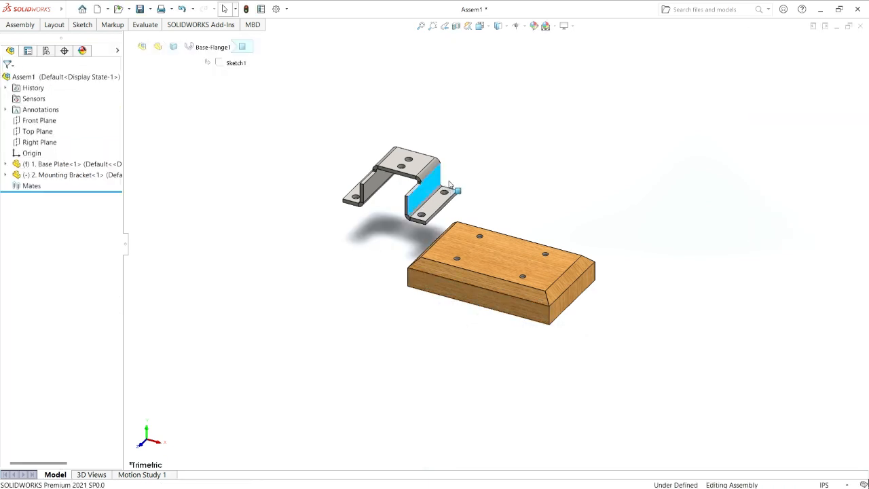
drag(449, 185, 472, 174)
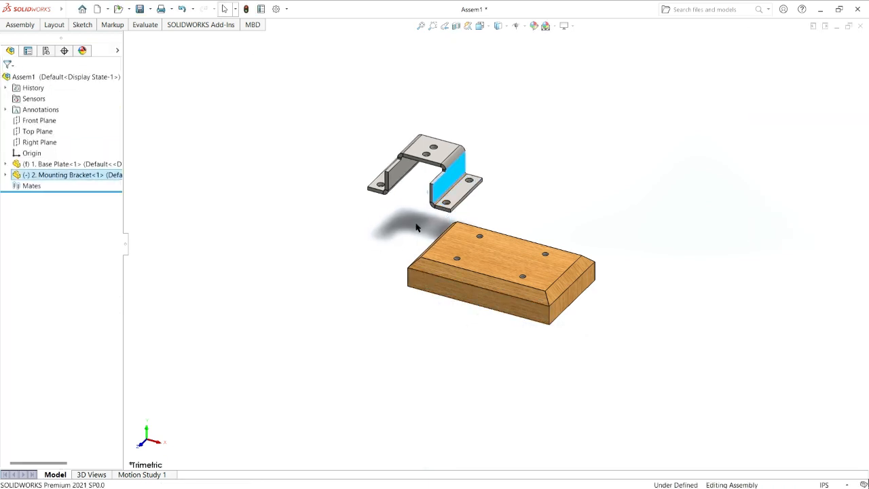
scroll(417, 227, down, 5)
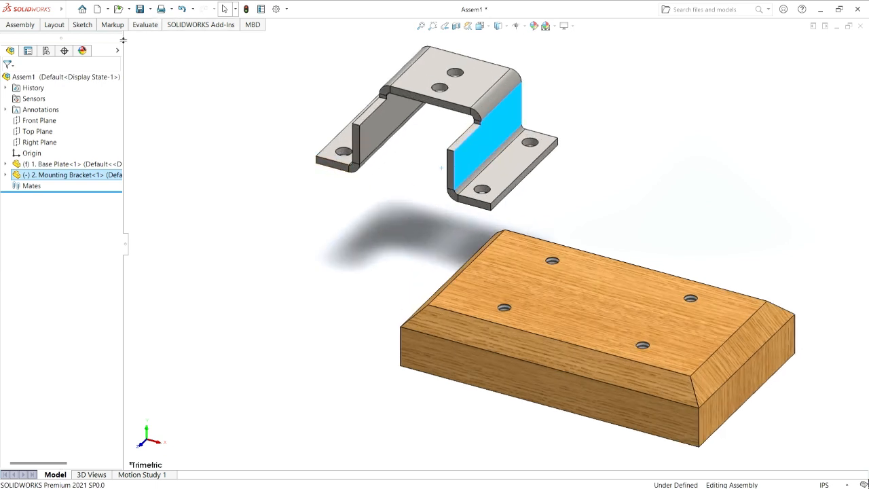
click(27, 25)
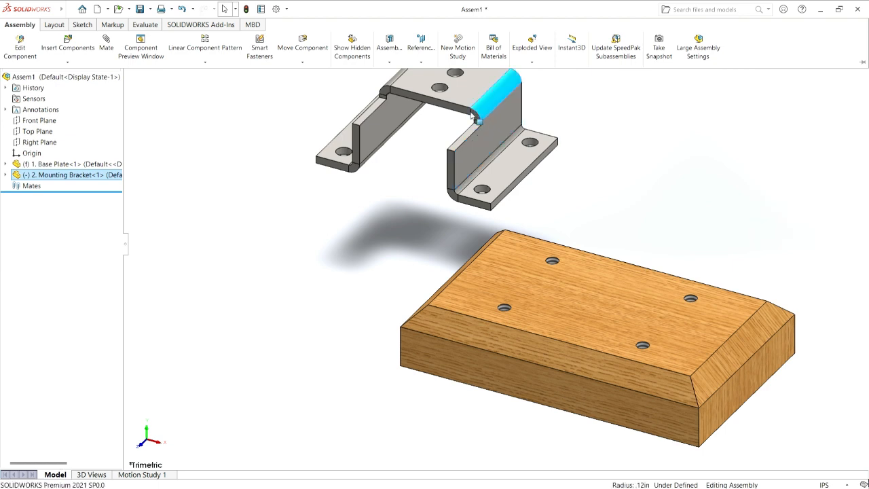
drag(487, 97, 440, 124)
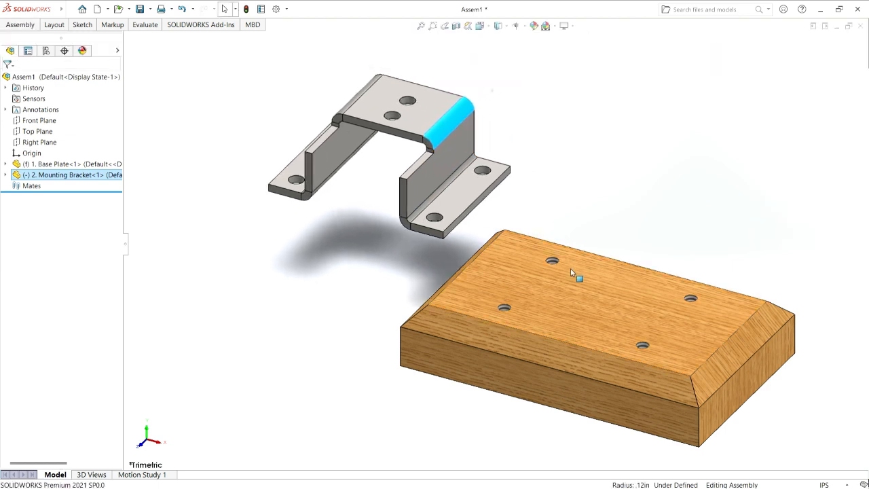
- Add a concentric mate between the front hole in the mounting bracket's right flange and the base plate's front-right hole
click(435, 219)
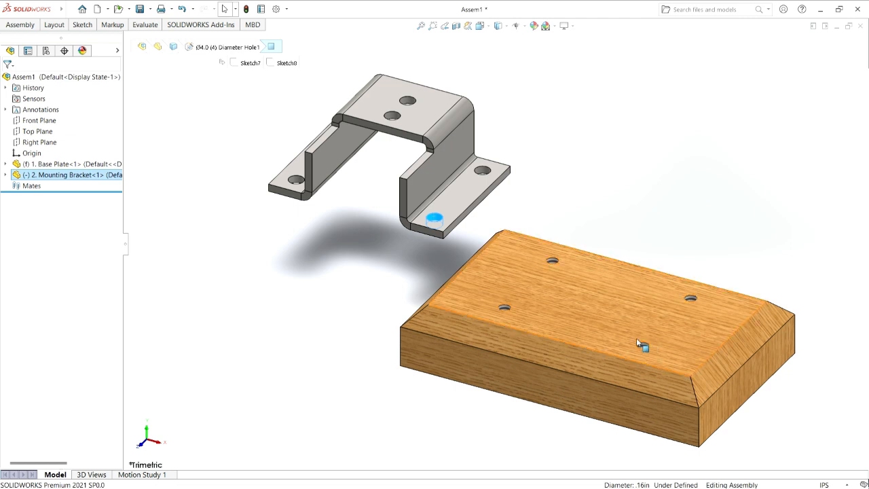
click(20, 25)
click(107, 45)
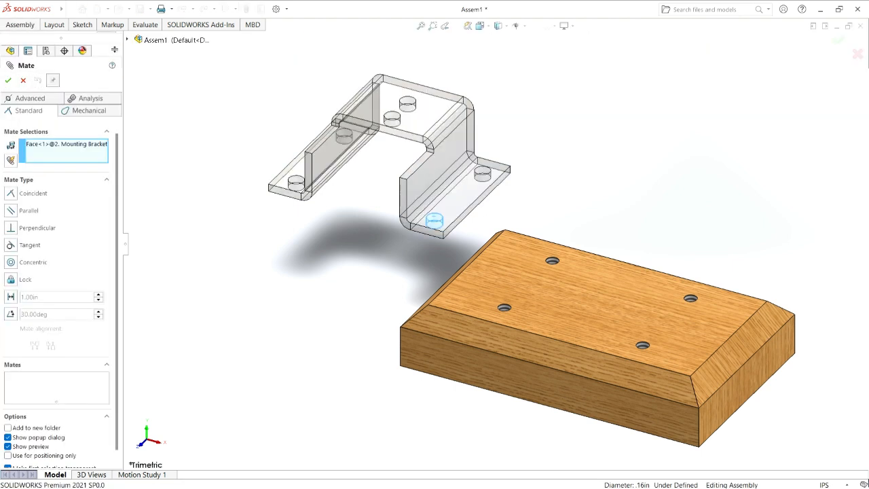
click(643, 346)
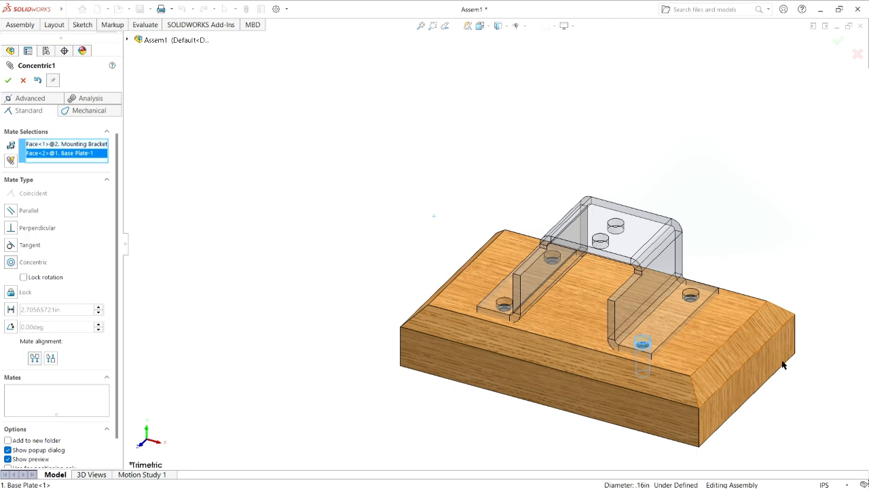
key(Return)
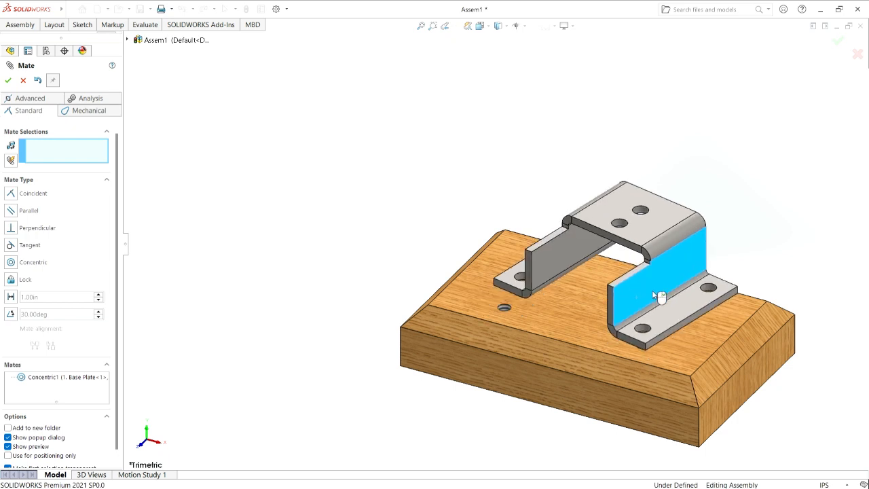
- Swing the bracket clear of the plate and mate its right flange's rear hole concentric with the base plate's rear-right hole
drag(653, 295, 431, 232)
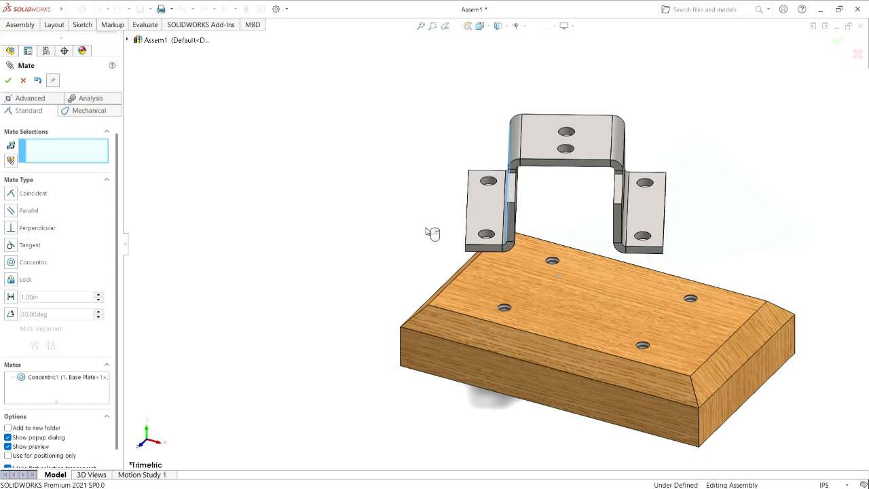
click(652, 189)
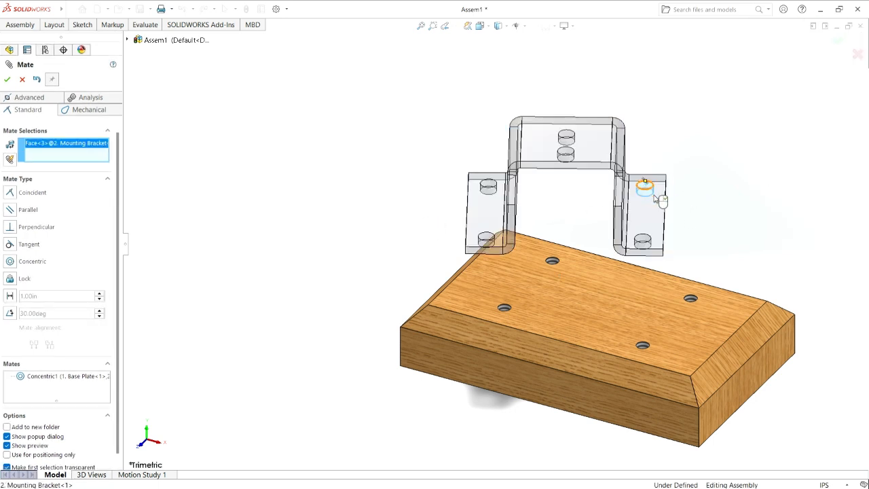
click(691, 299)
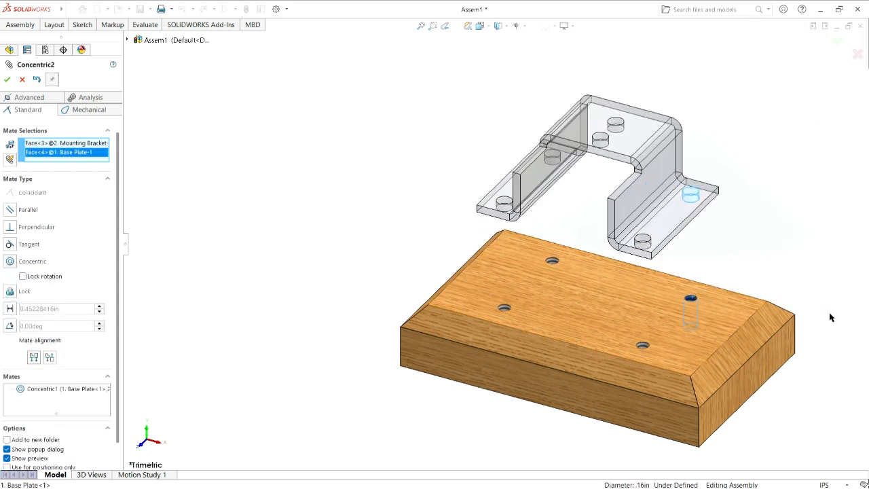
key(Return)
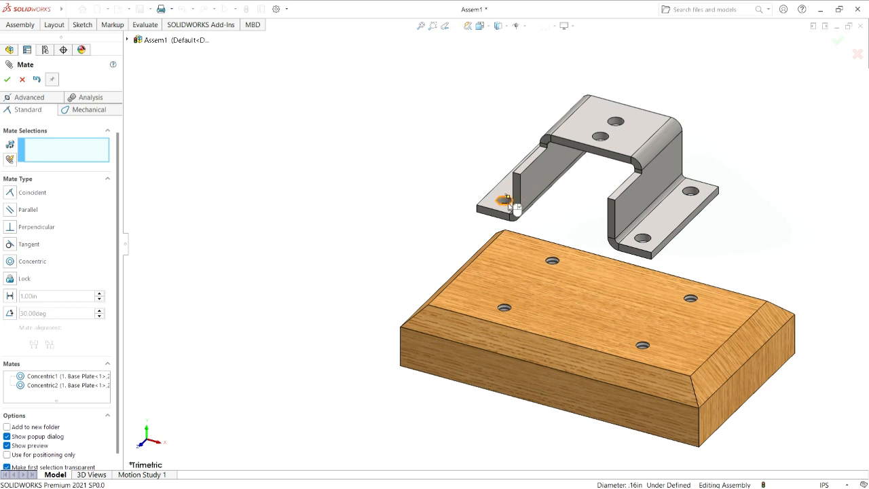
- Add a concentric mate between the front hole in the bracket's left flange and the edge of the base plate's front-left hole
click(506, 204)
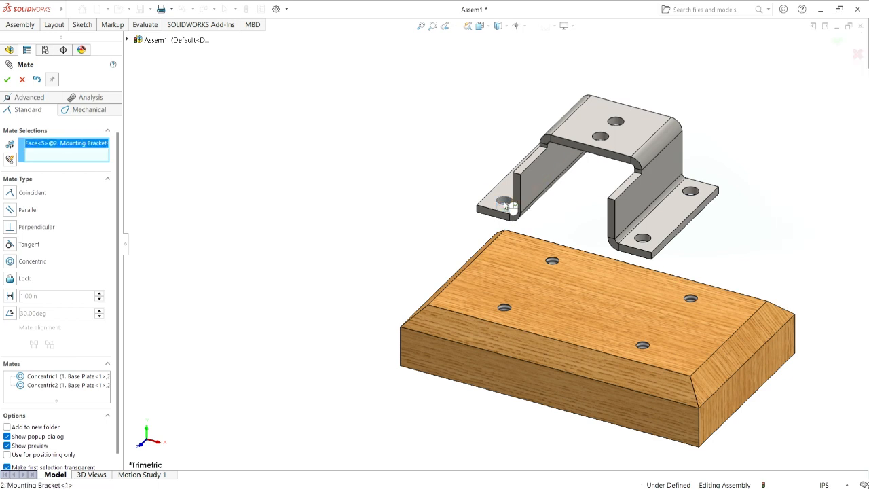
click(506, 307)
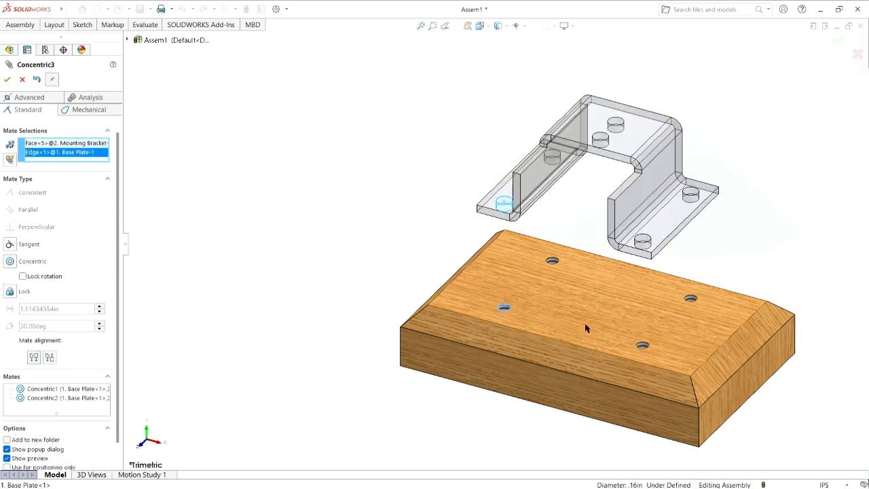
key(Return)
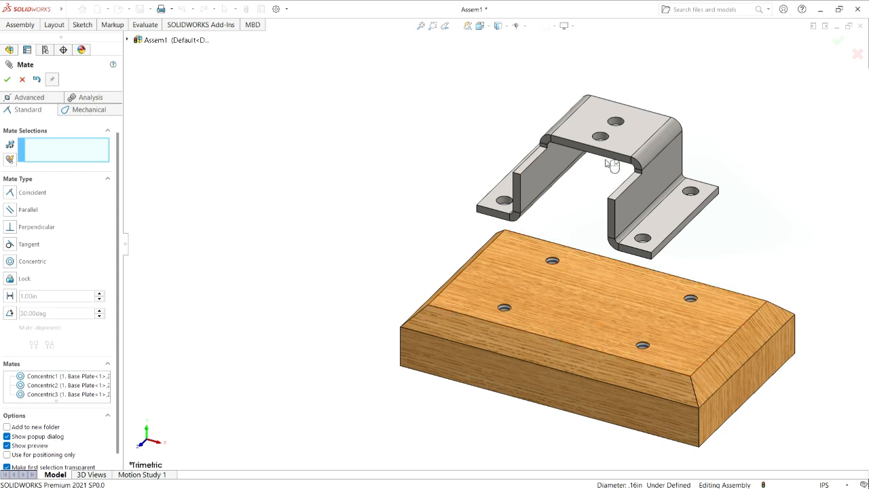
- Add a coincident mate between the underside of the bracket's left flange and the base plate's top face, and finish mating
drag(627, 148, 653, 203)
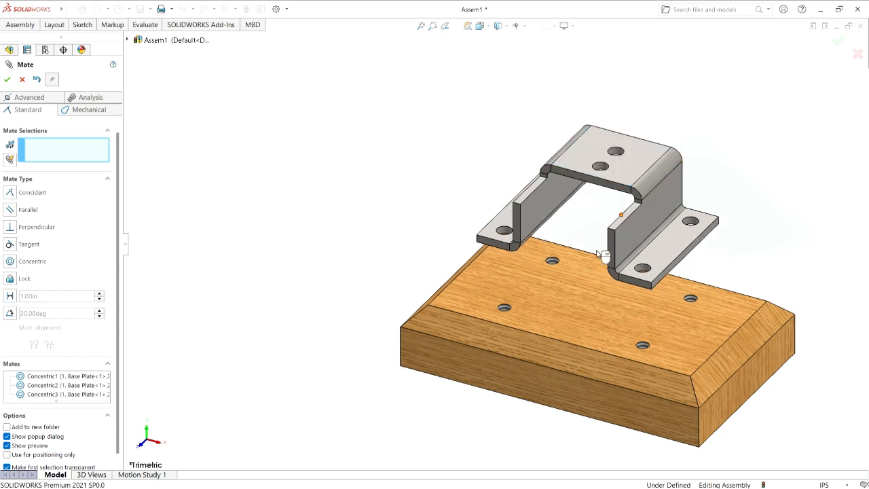
middle_drag(562, 266, 523, 229)
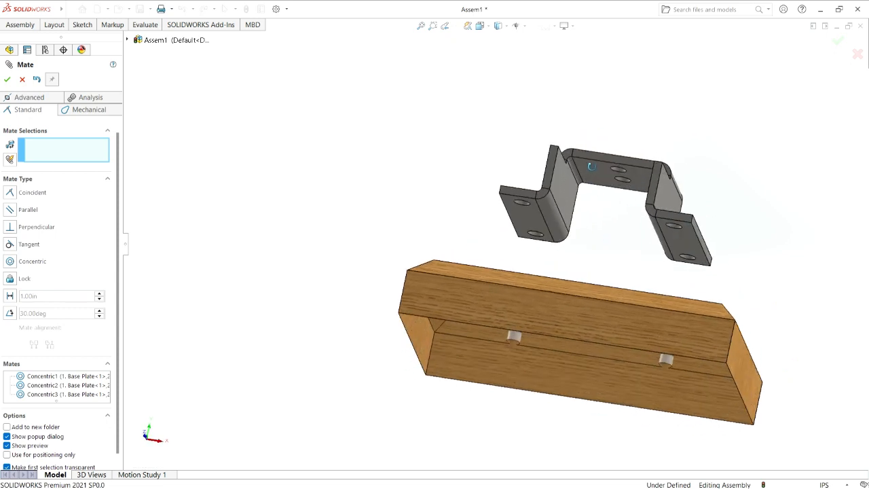
click(526, 221)
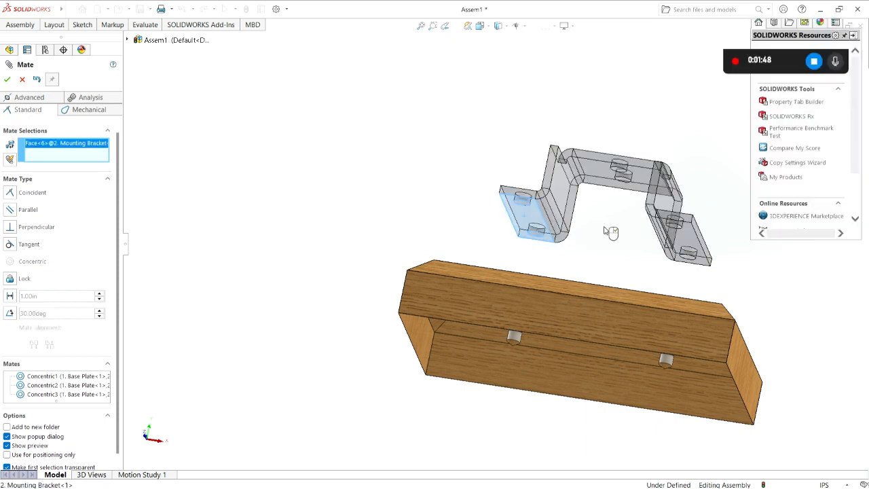
middle_drag(607, 233, 580, 327)
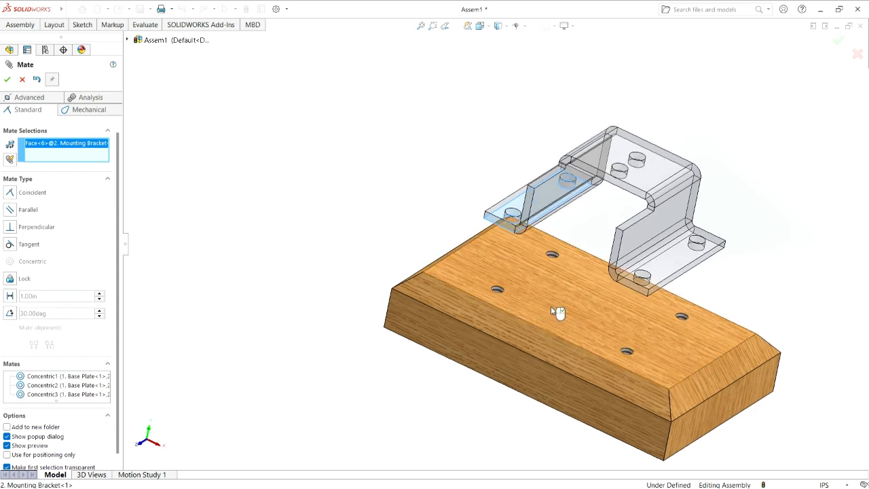
click(552, 309)
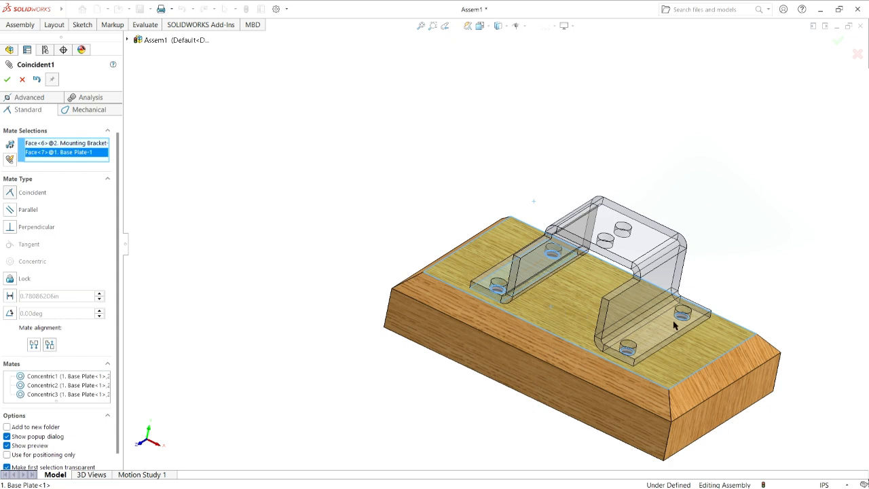
key(Return)
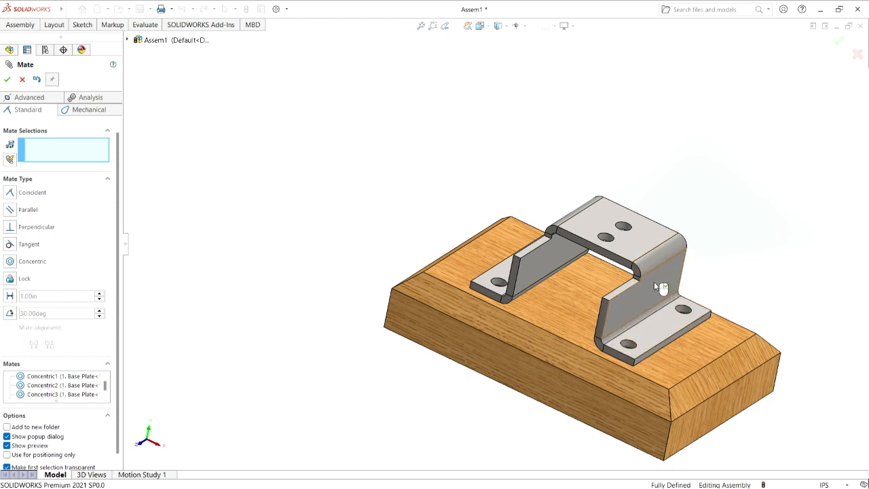
click(8, 81)
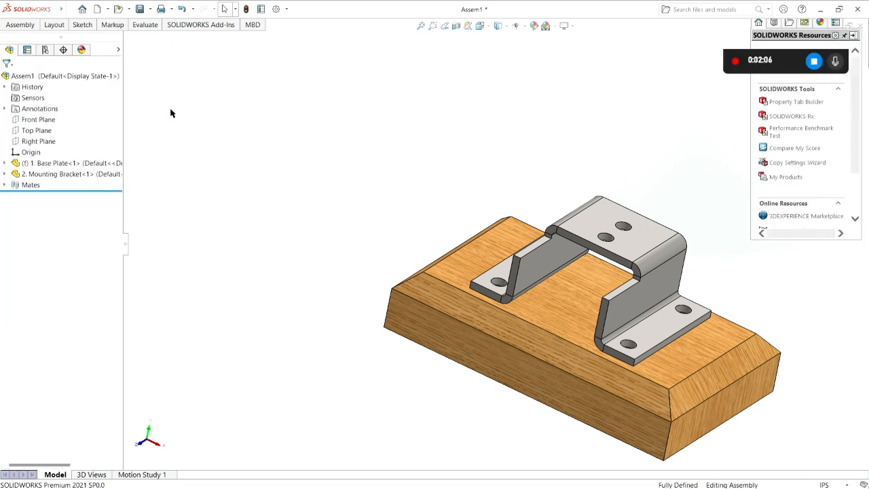
- Insert the part 3. Motor Block into the assembly and move it up, clear of the base plate
key(ctrl+7)
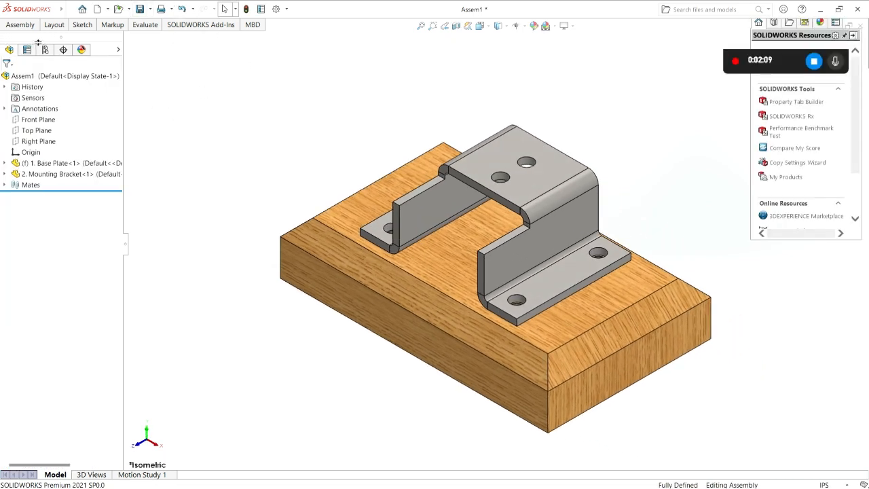
click(29, 27)
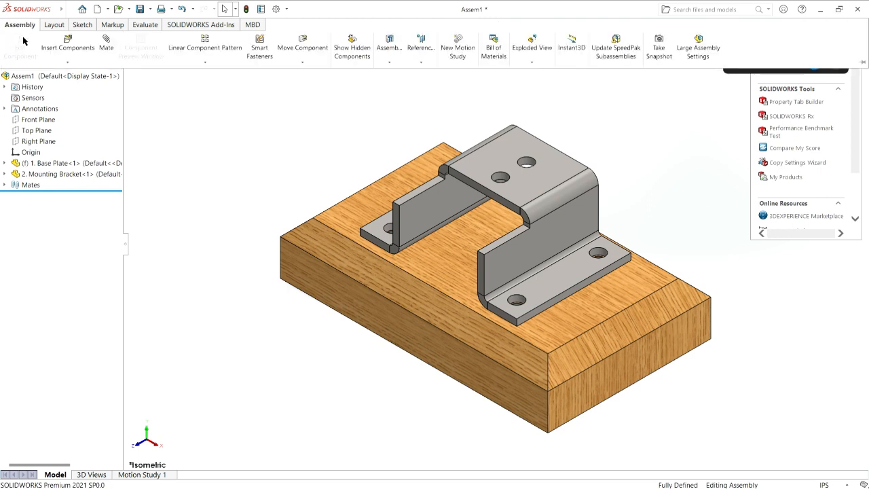
click(66, 37)
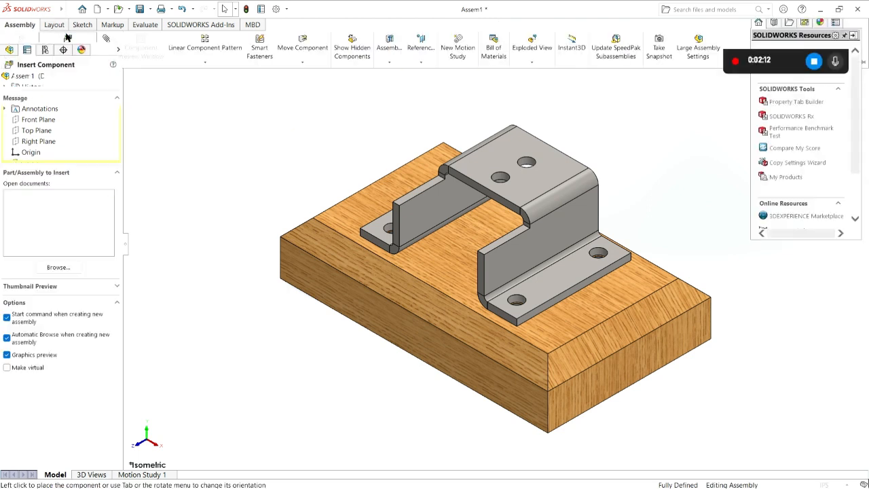
click(71, 272)
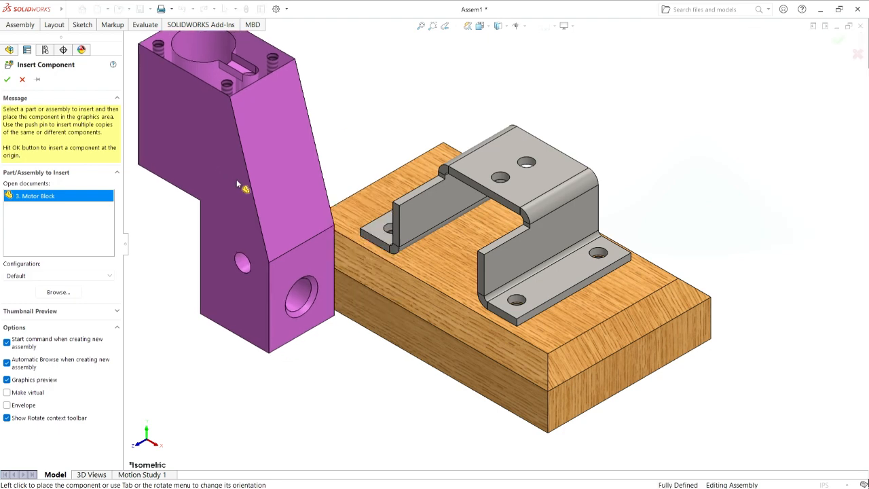
click(236, 179)
click(303, 126)
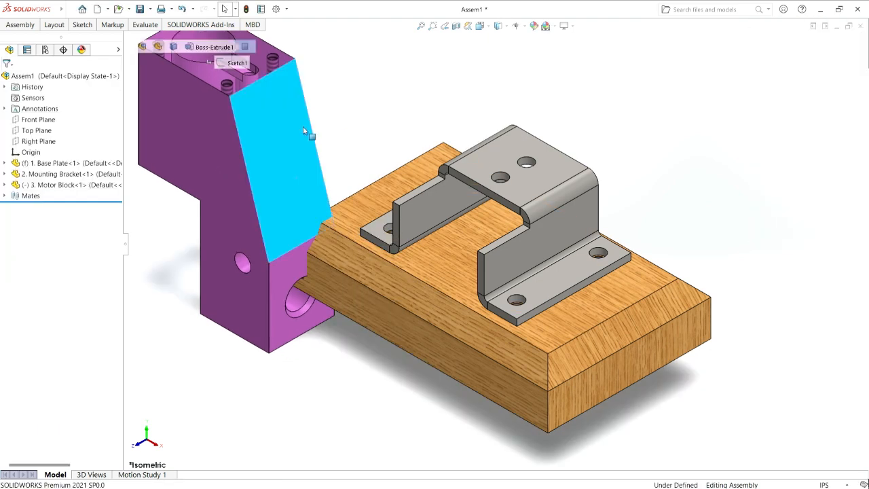
scroll(303, 127, down, 3)
scroll(321, 135, up, 6)
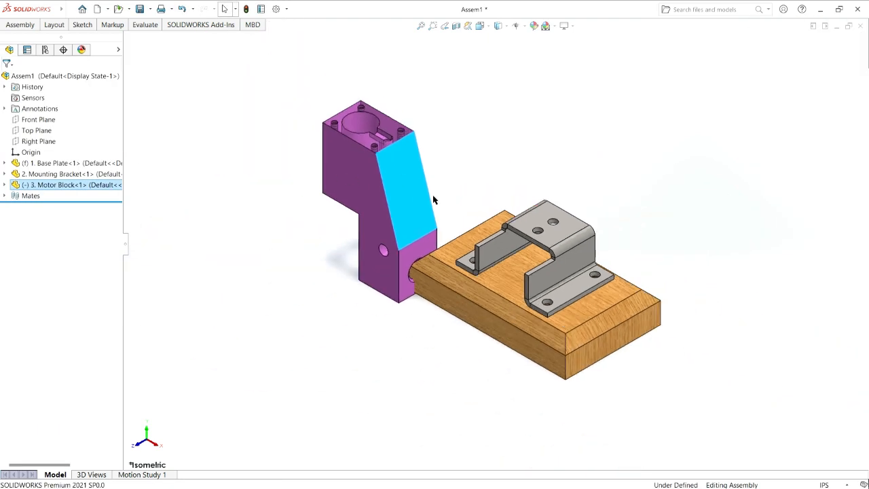
drag(435, 200, 393, 146)
scroll(370, 170, up, 1)
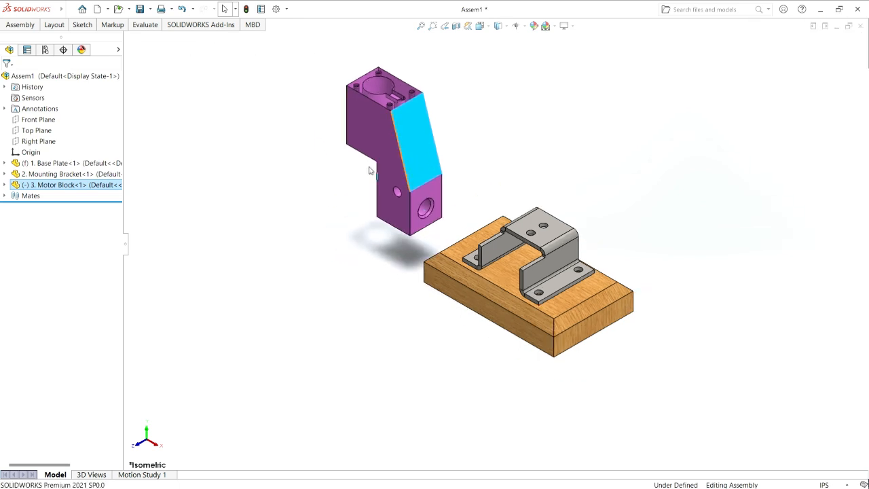
- Insert 5. FlyWheel and 6. Crankshaft in front of the base plate, and move the motor block above the mounting bracket
click(30, 26)
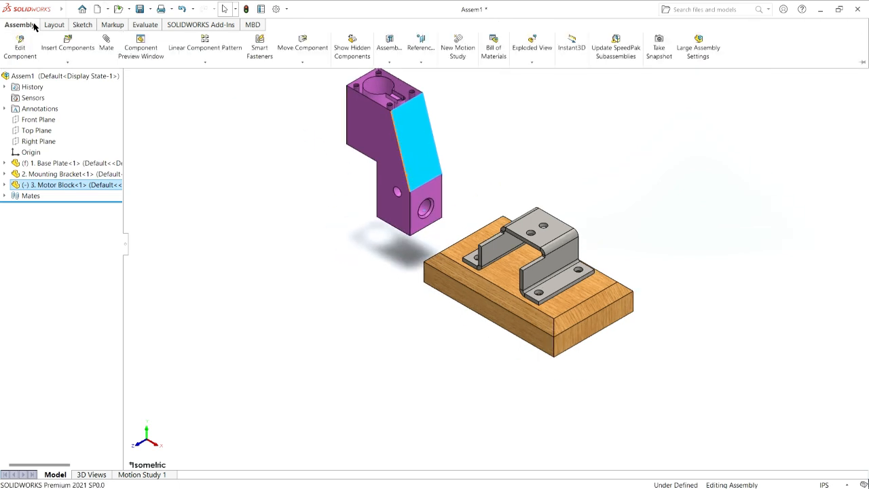
click(78, 52)
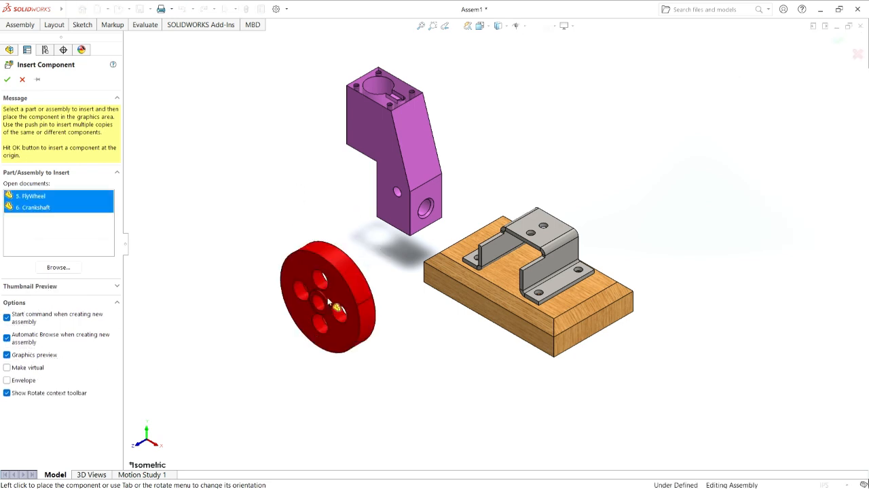
click(328, 303)
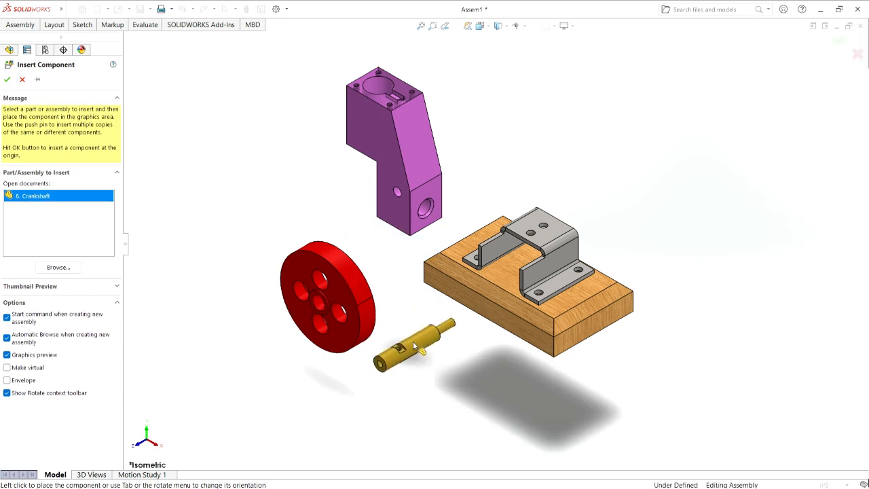
click(412, 340)
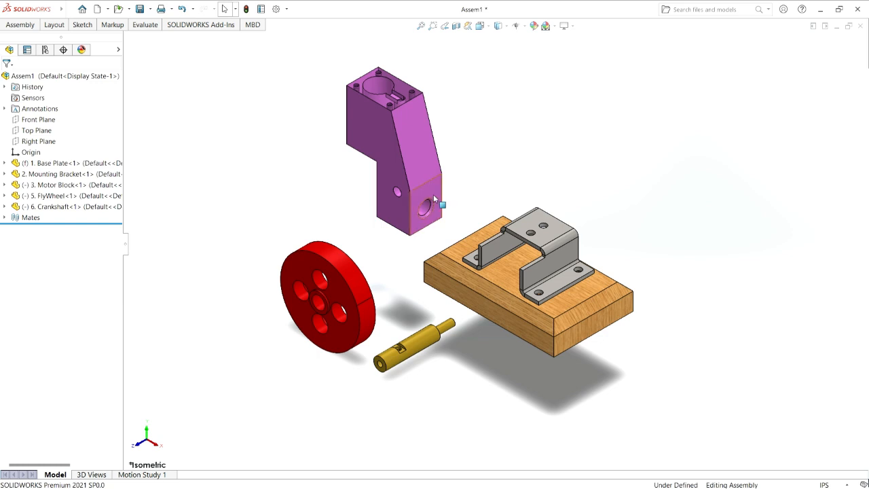
drag(423, 156, 480, 119)
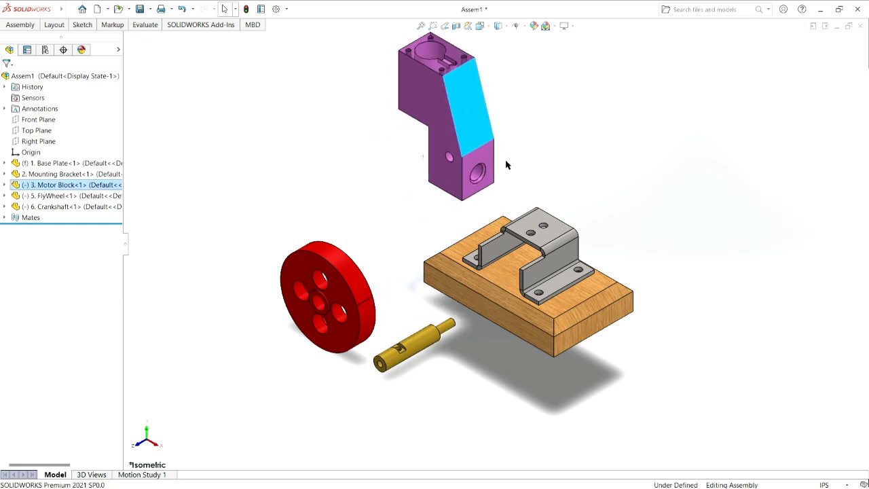
- Add a concentric mate between the motor block's bottom hole nearest its sloped side and the rear hole in the bracket's top face
click(487, 153)
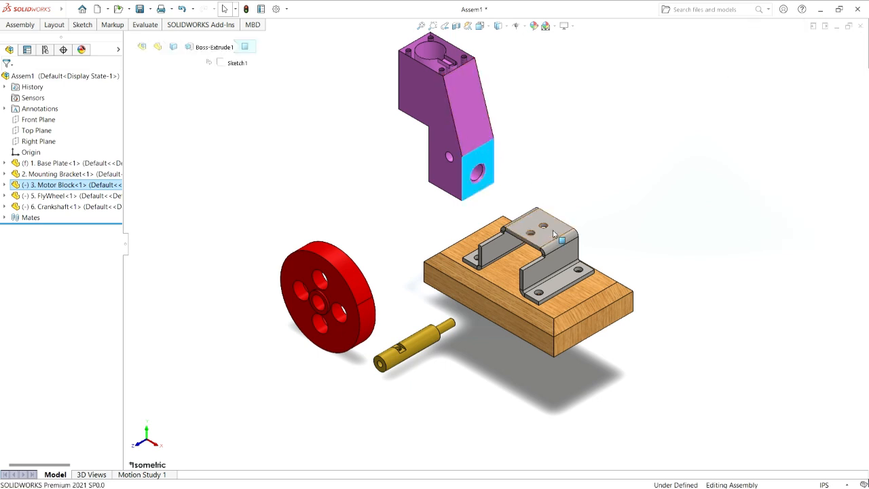
click(19, 25)
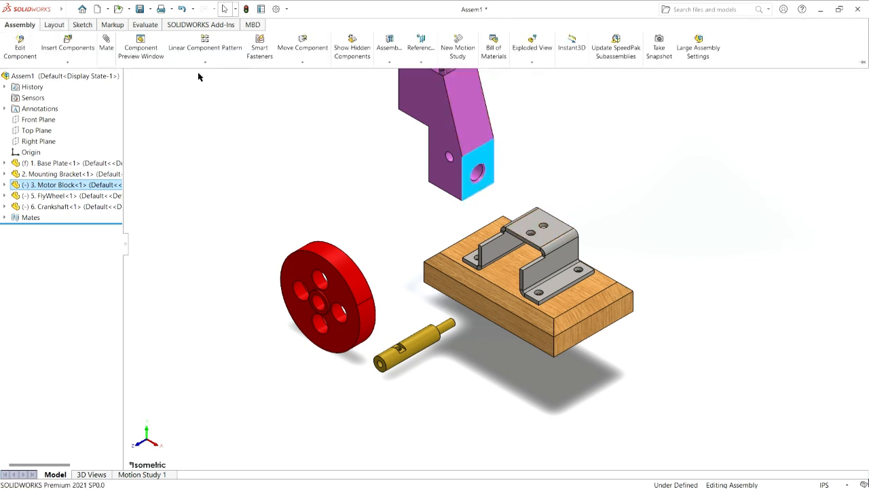
click(107, 47)
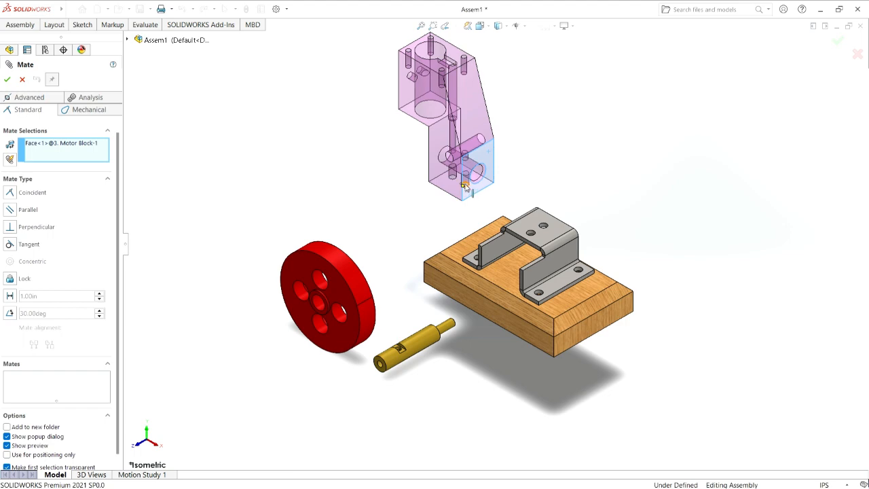
scroll(465, 185, down, 5)
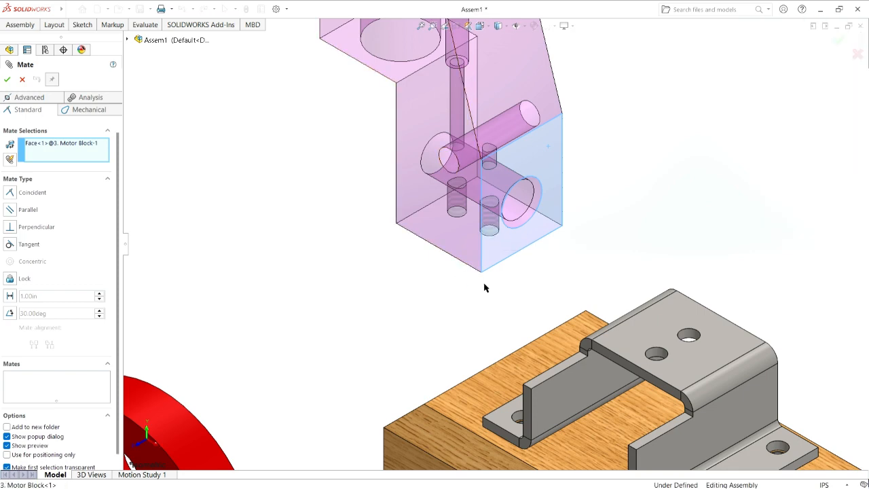
middle_drag(484, 287, 601, 286)
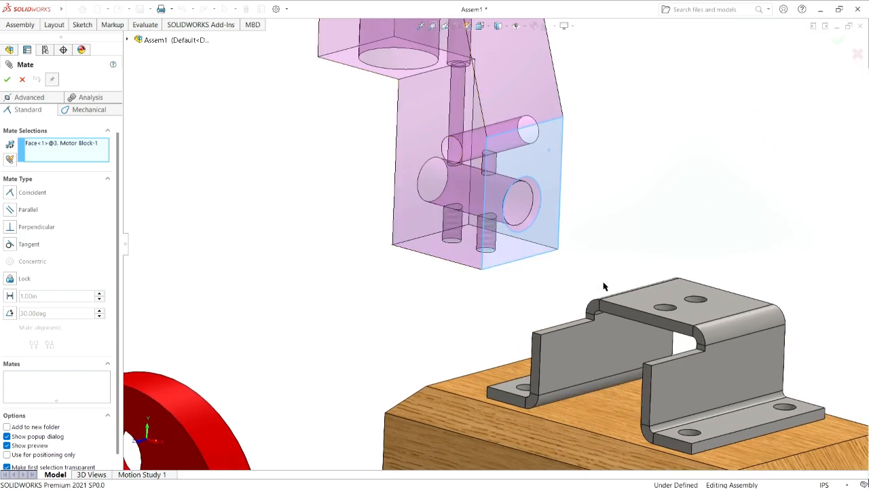
click(93, 147)
key(Delete)
middle_drag(500, 317, 478, 305)
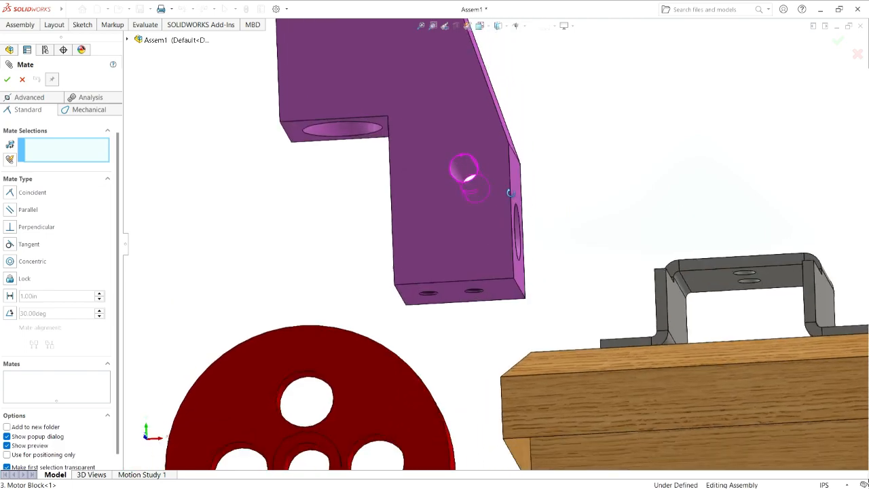
click(477, 292)
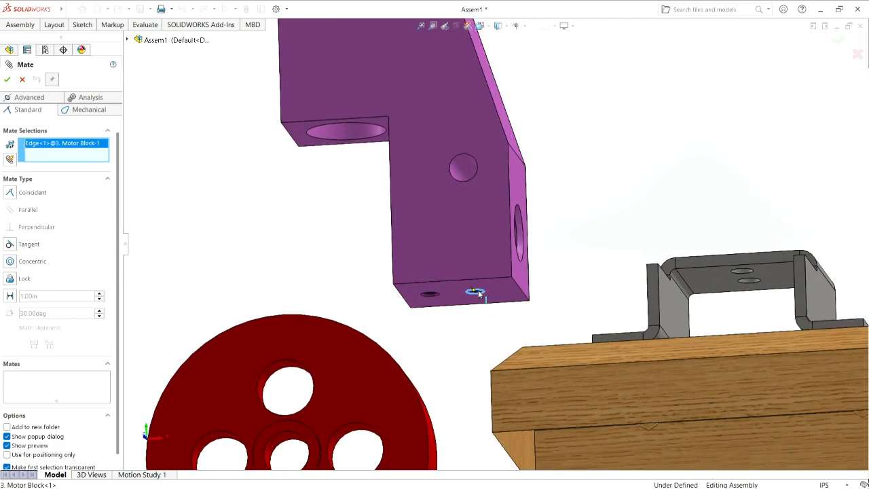
middle_drag(587, 246, 543, 343)
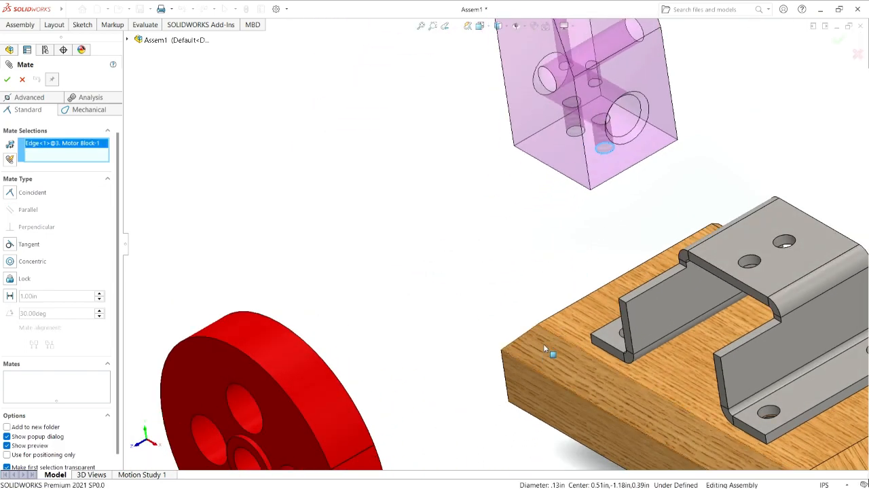
click(781, 249)
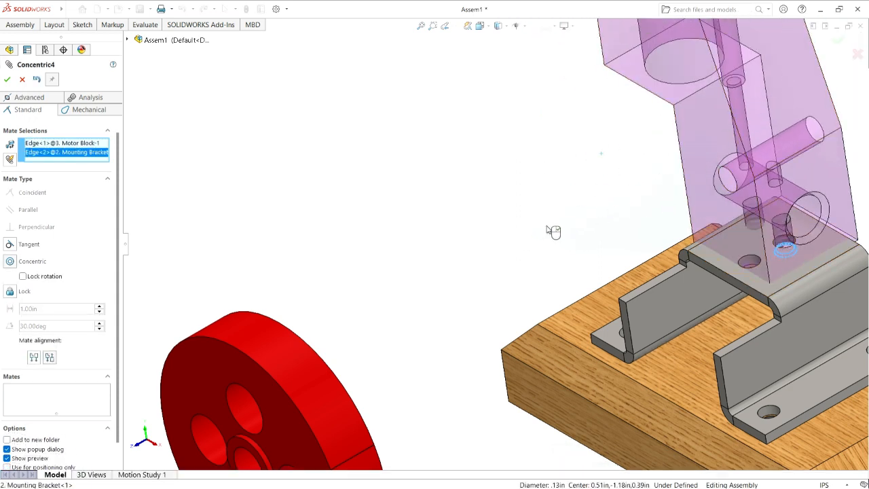
middle_drag(494, 230, 464, 320)
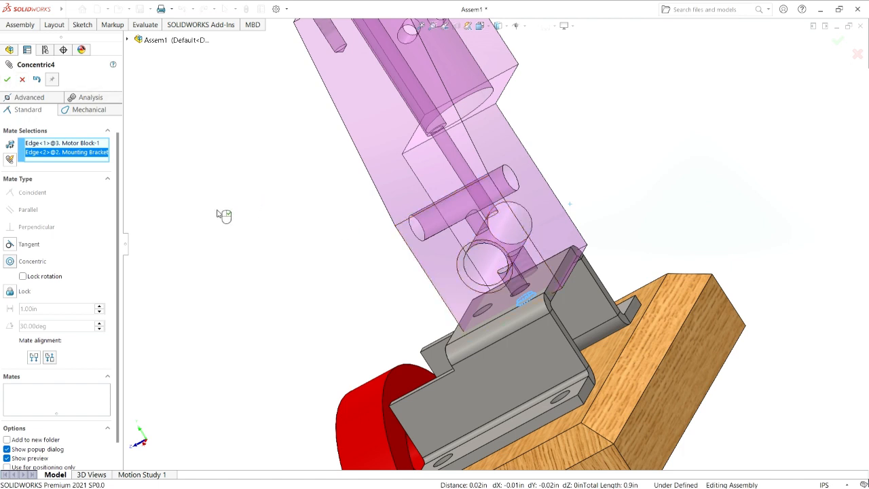
click(7, 78)
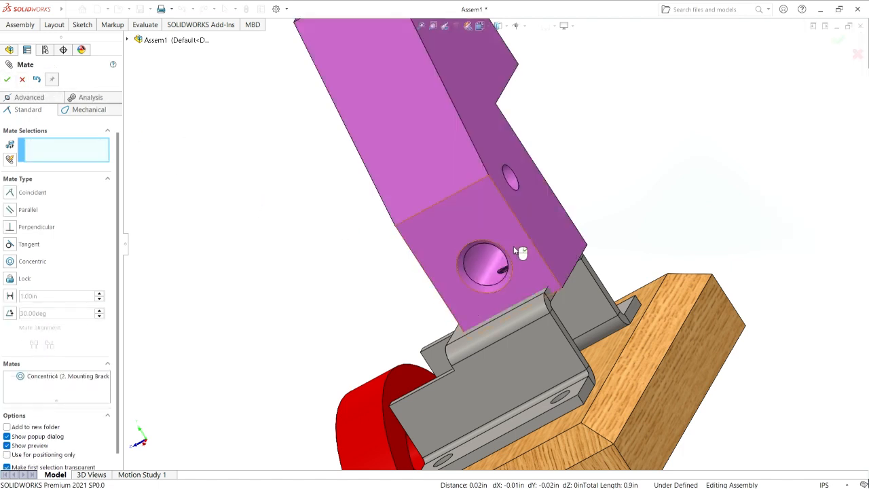
- Lift the motor block clear of the bracket and mate its other bottom hole concentric with the front hole in the bracket's top face
drag(536, 247, 529, 190)
middle_drag(488, 237, 484, 182)
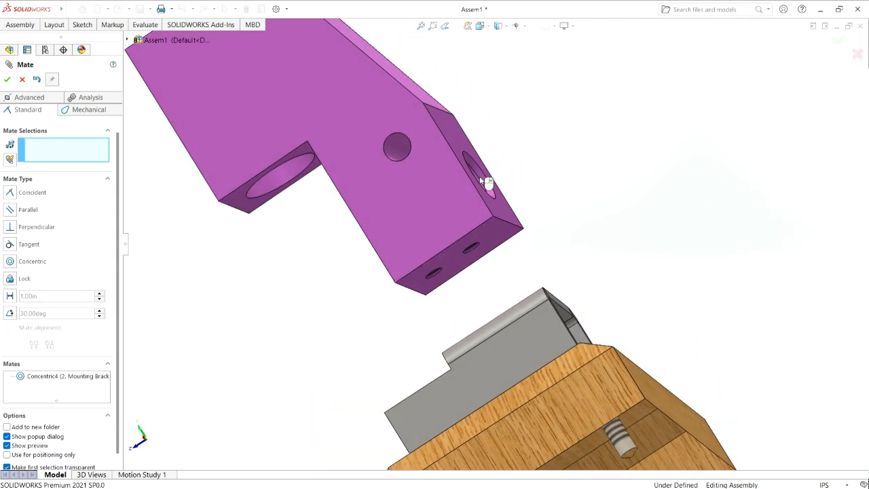
click(436, 276)
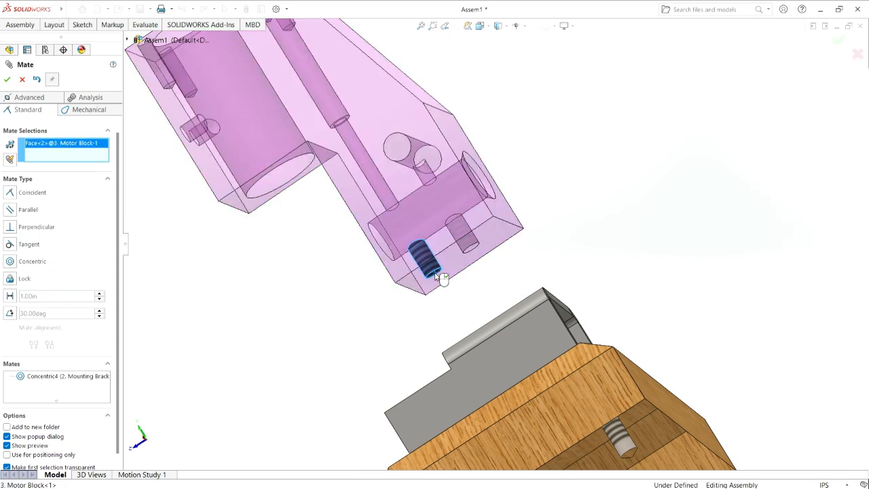
middle_drag(584, 273, 587, 338)
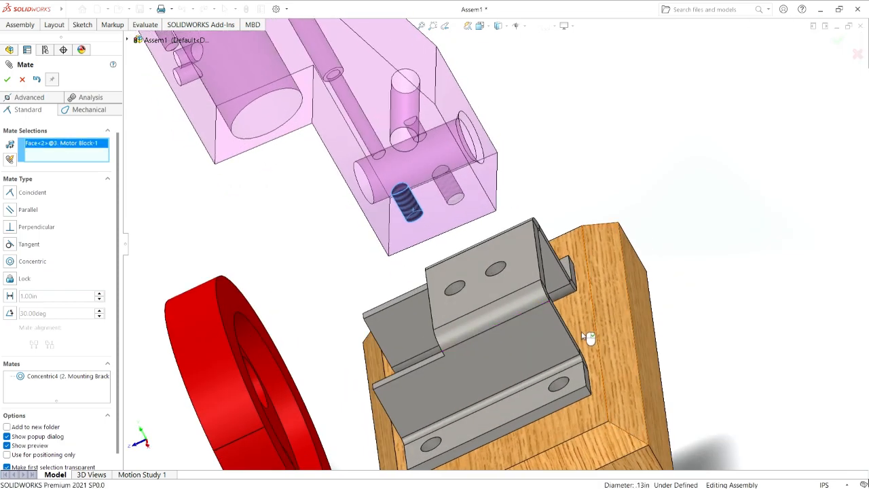
click(458, 290)
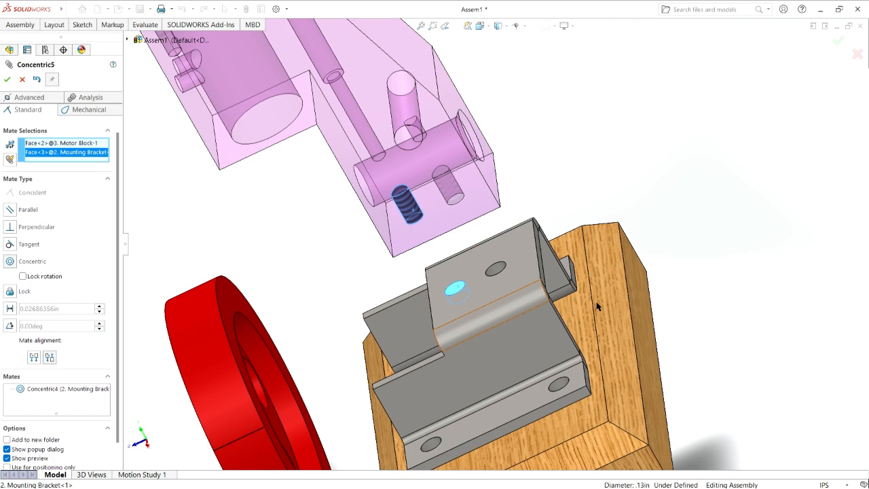
key(Return)
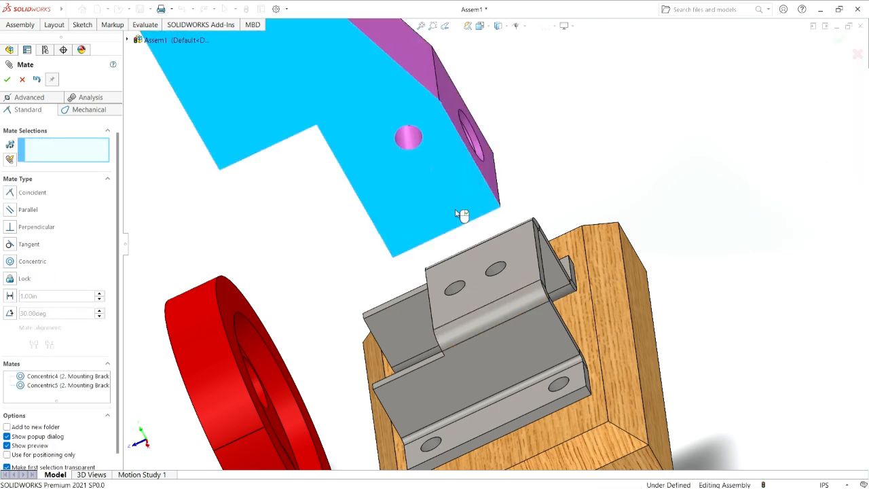
- Lift the motor block clear of the bracket and mate its bottom face coincident with the mounting bracket's top face
drag(461, 214, 444, 180)
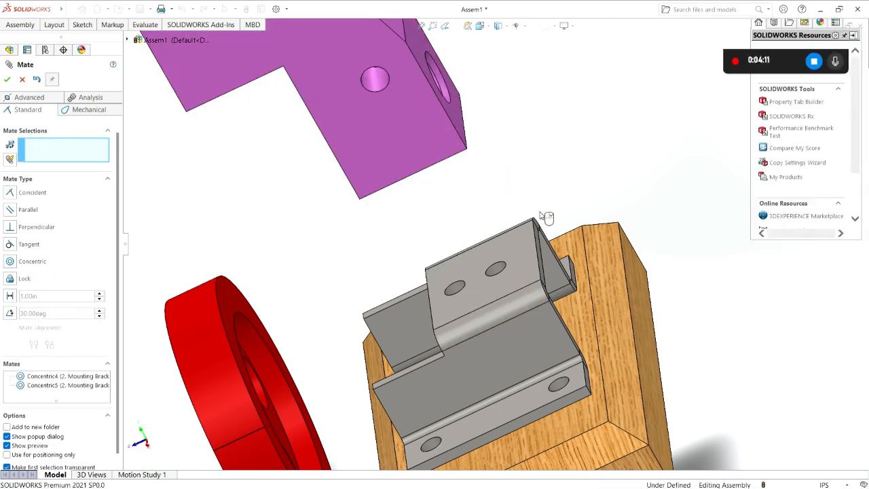
middle_drag(546, 217, 523, 157)
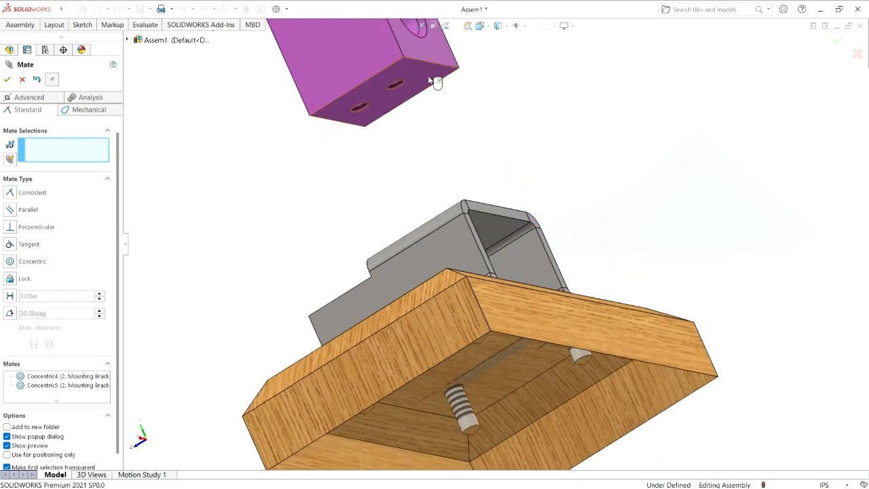
click(430, 80)
middle_drag(484, 132, 549, 237)
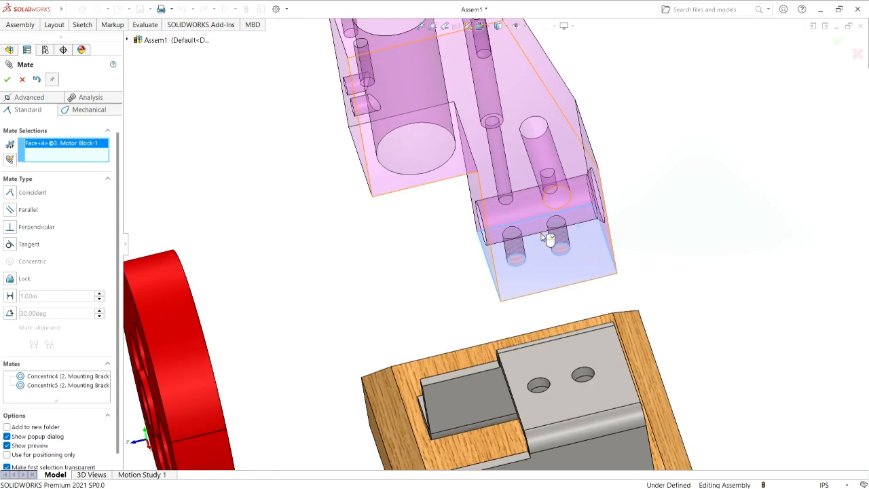
click(614, 362)
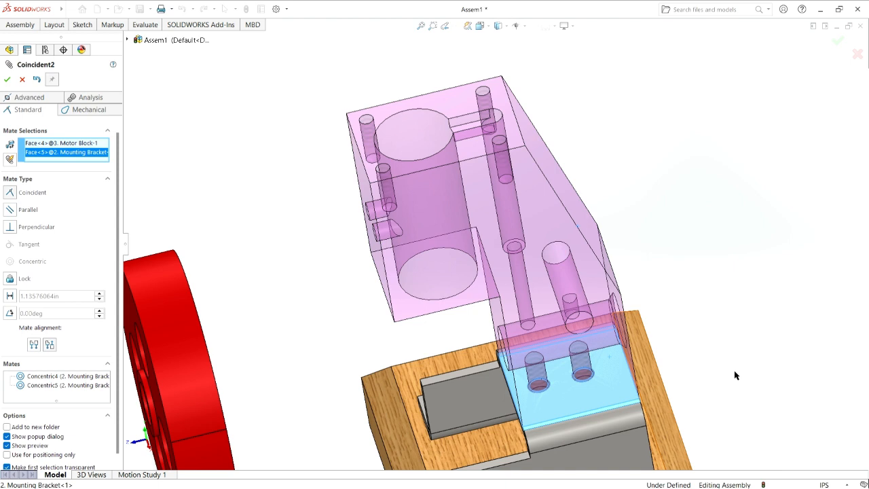
key(Return)
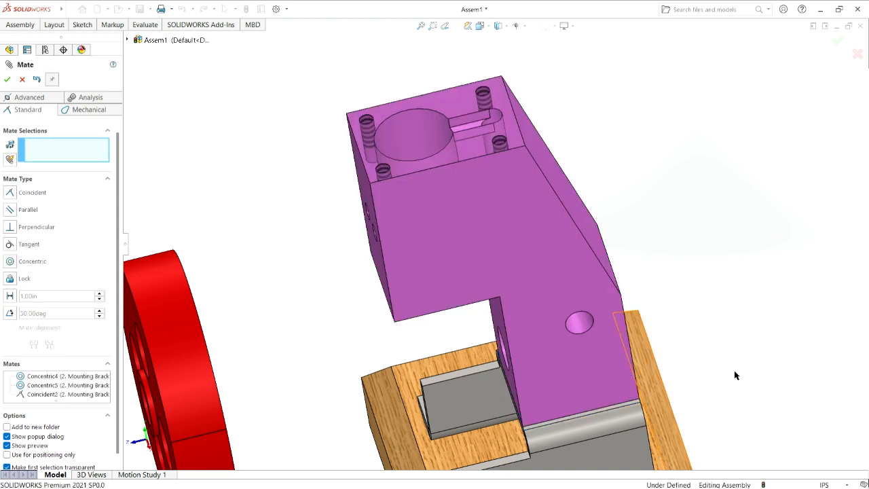
- Move the crankshaft away from the base plate and mate its large cylindrical face concentric with the motor block's large lower through hole
scroll(712, 395, up, 2)
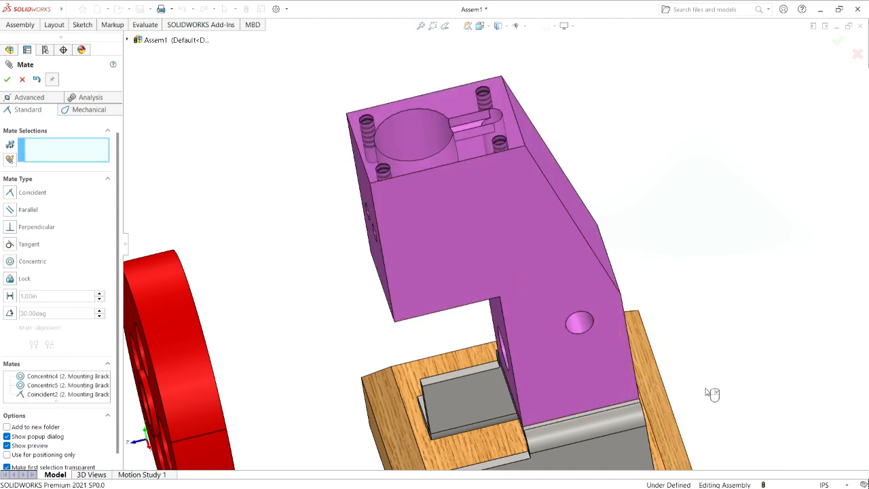
scroll(678, 380, down, 3)
scroll(625, 355, up, 5)
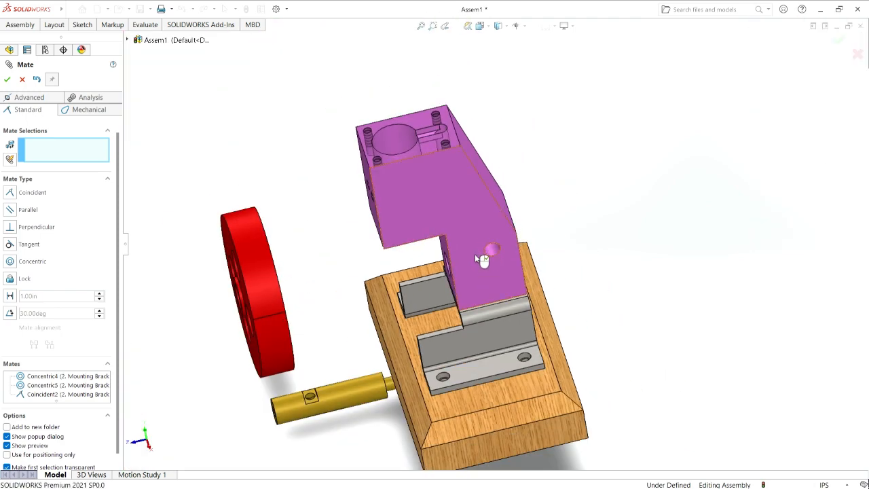
drag(352, 391, 303, 391)
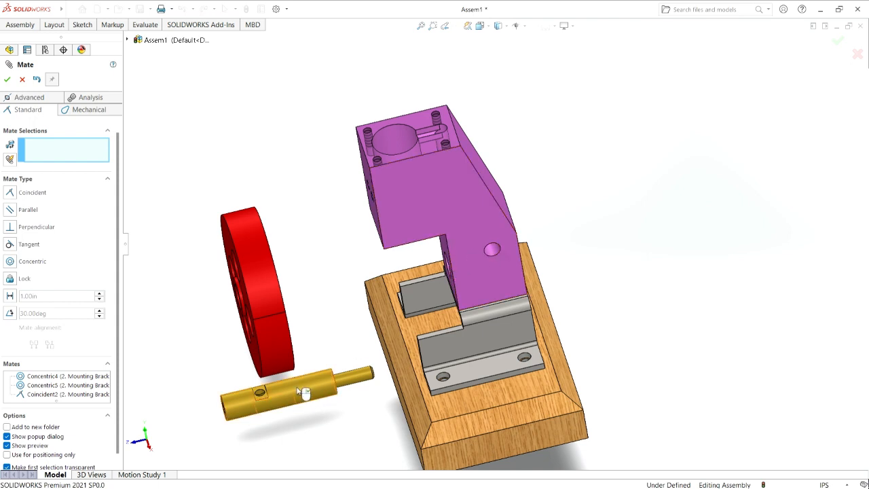
click(313, 388)
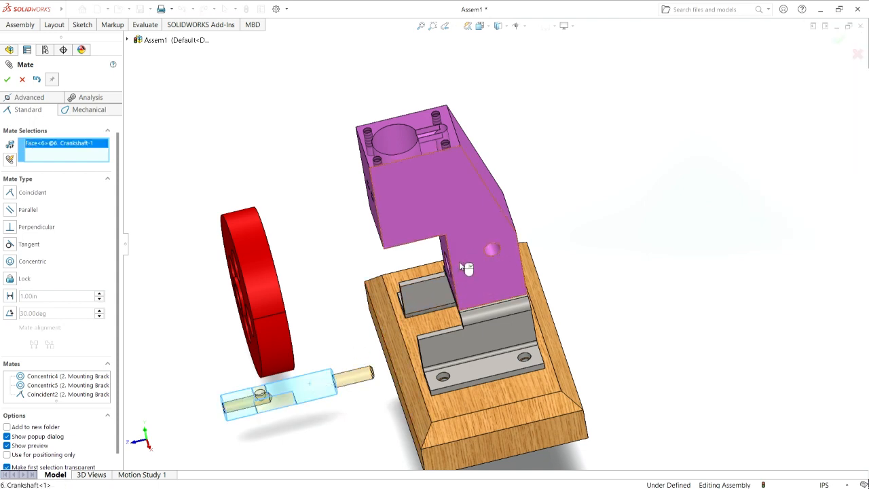
middle_drag(439, 302, 464, 288)
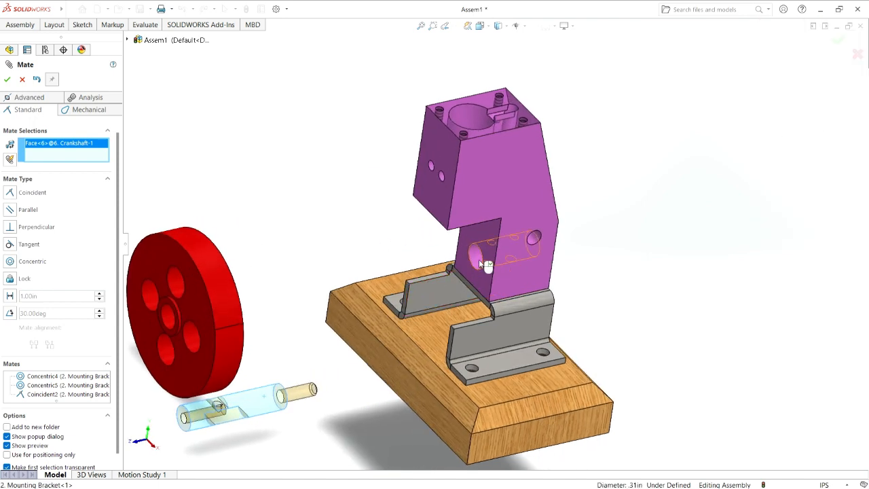
click(483, 264)
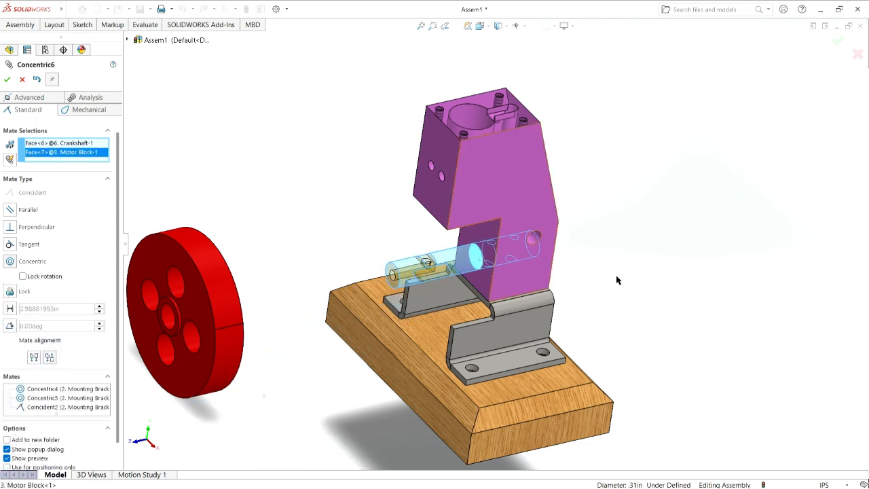
key(Return)
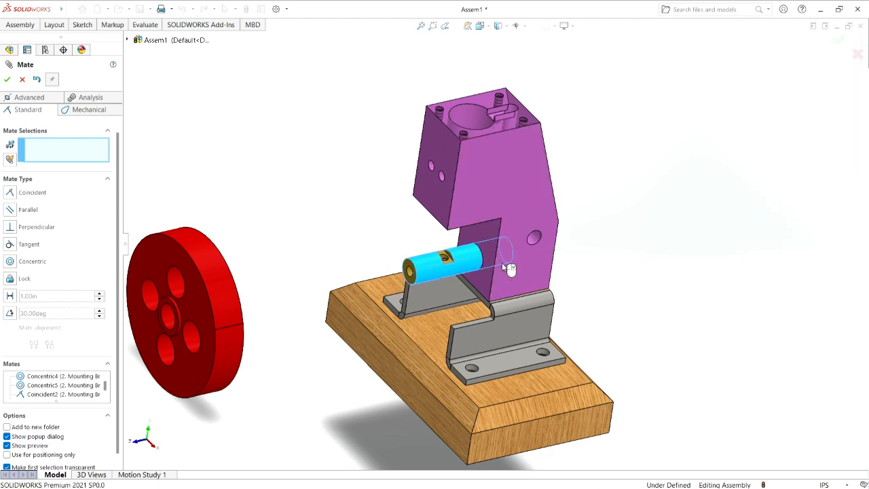
- Slide the crankshaft through the motor block so its narrow end and part of the thick section protrude on the sloped side
drag(509, 269, 560, 255)
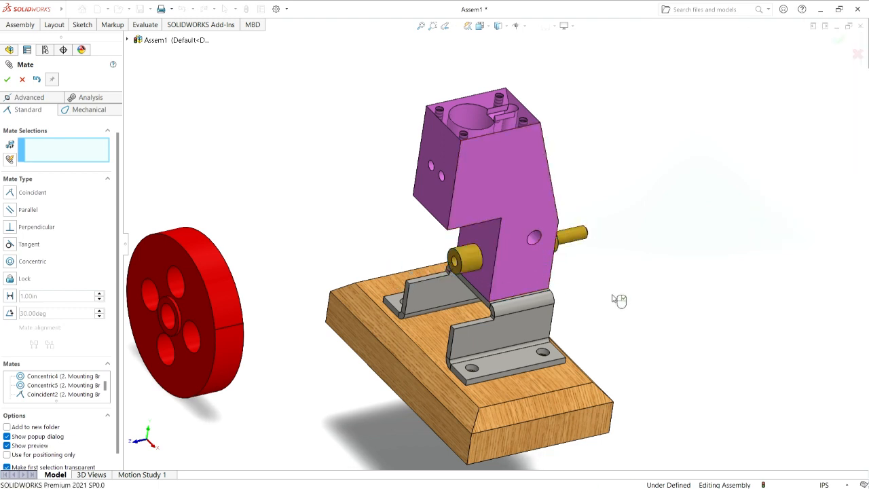
middle_drag(620, 329, 595, 340)
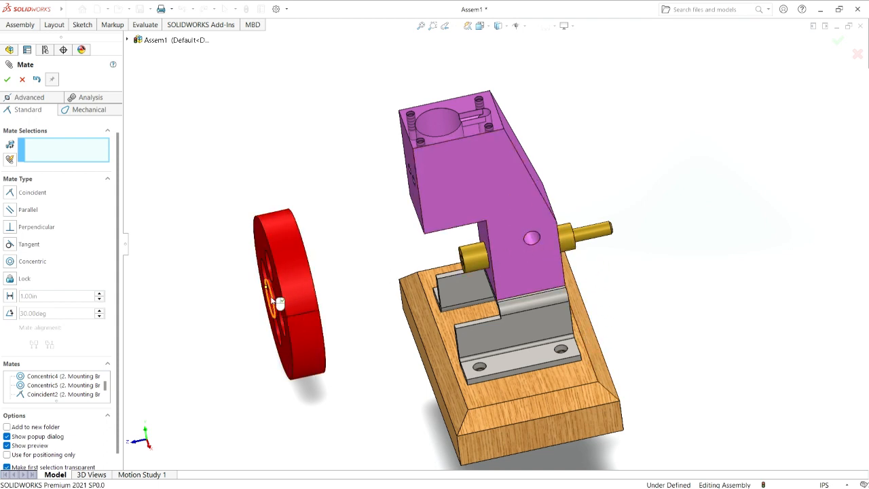
mouse_move(567, 244)
mouse_down()
mouse_move(596, 239)
mouse_move(577, 246)
mouse_up()
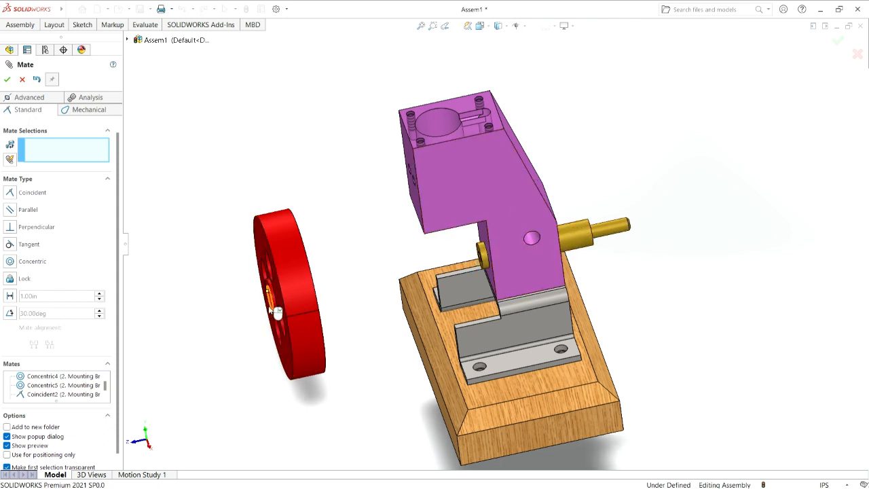
- Add a coincident mate between the circular edge of the flywheel's center bore and the crankshaft's large cylindrical face
middle_drag(326, 341, 351, 332)
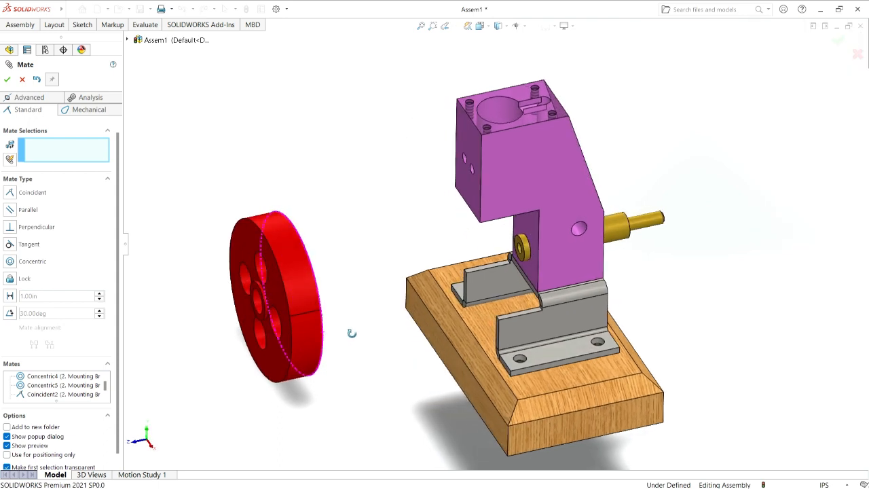
click(263, 306)
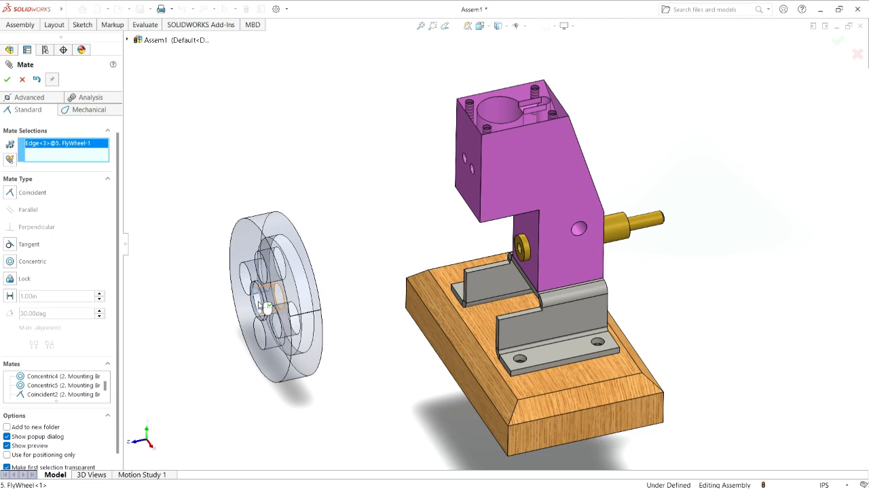
click(621, 230)
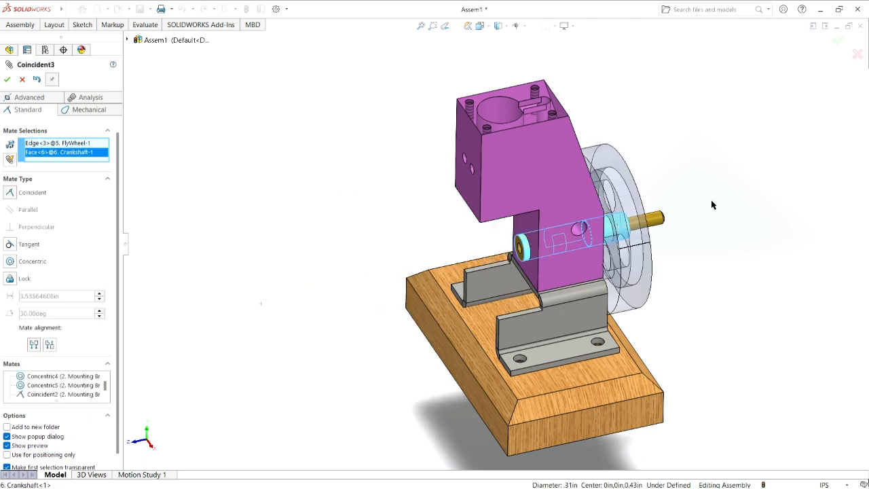
key(Return)
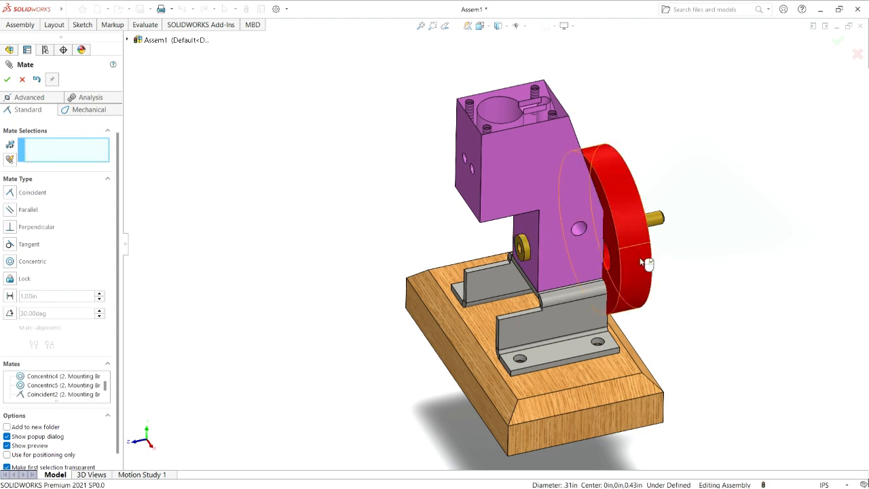
- Slide the flywheel outward along the crankshaft and mate its hub face coincident with the motor block's vertical face around the crankshaft hole
mouse_move(677, 256)
mouse_down()
mouse_move(656, 246)
mouse_move(693, 256)
mouse_up()
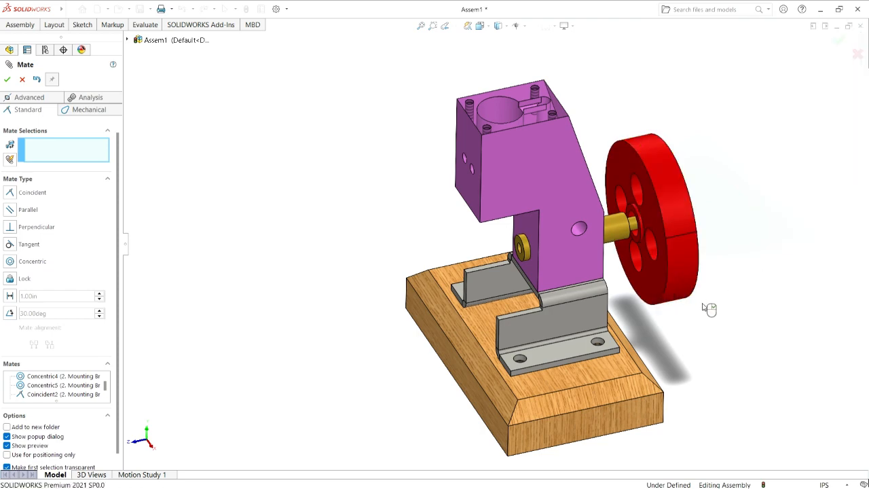
key(z)
scroll(600, 269, down, 5)
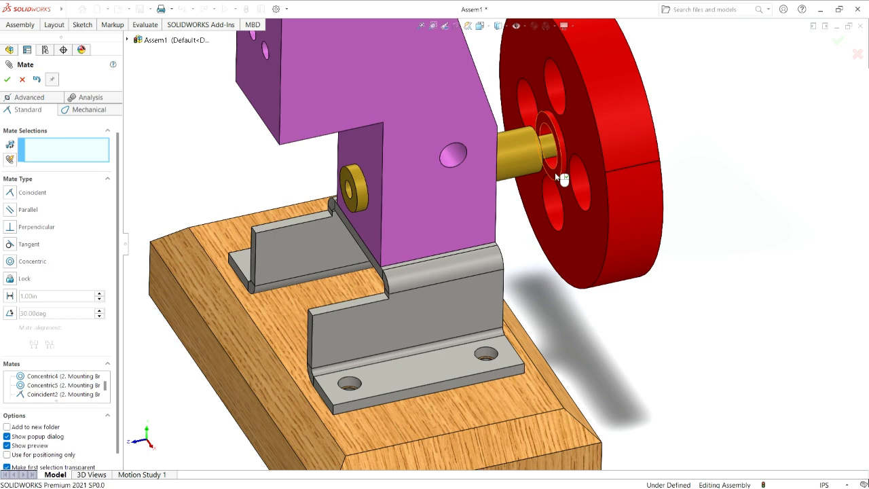
click(556, 177)
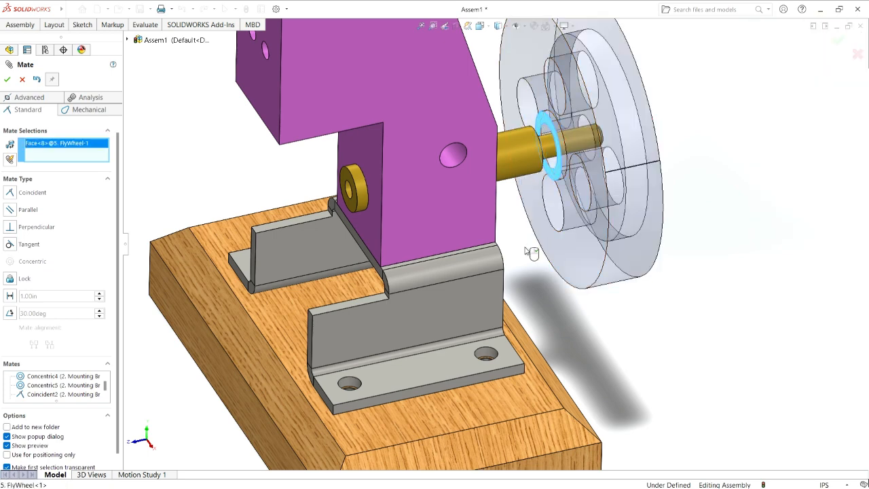
middle_drag(529, 251, 493, 265)
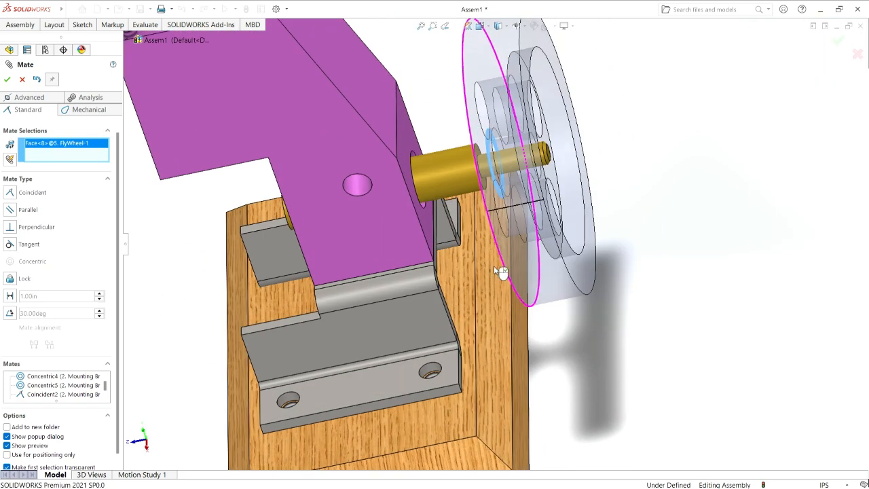
click(403, 154)
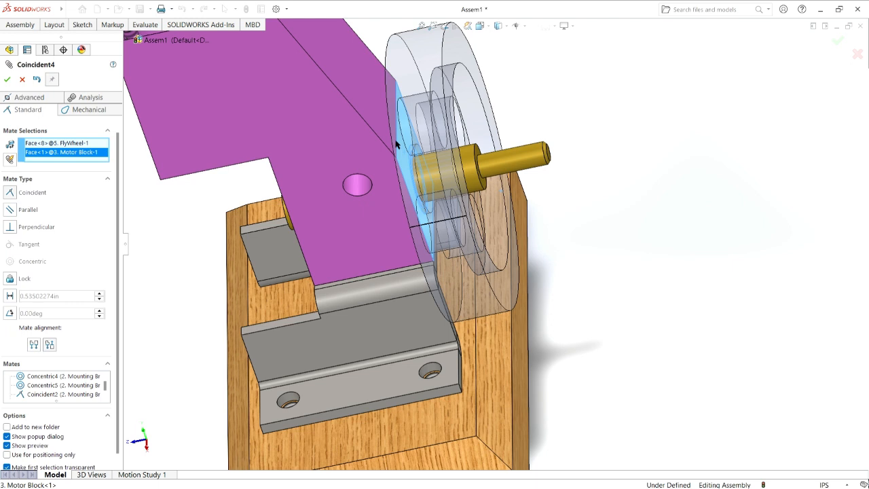
key(Return)
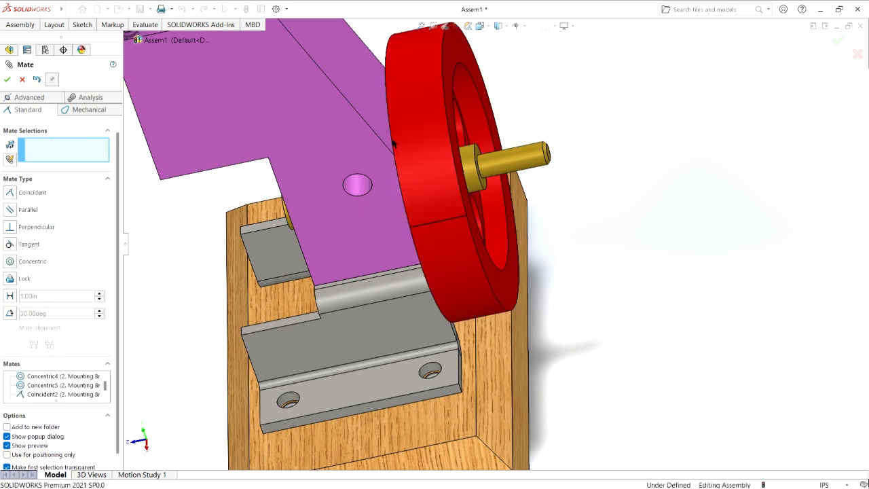
- Slide the crankshaft back through the motor block so its thick end protrudes farther on the side opposite the flywheel
scroll(563, 370, up, 5)
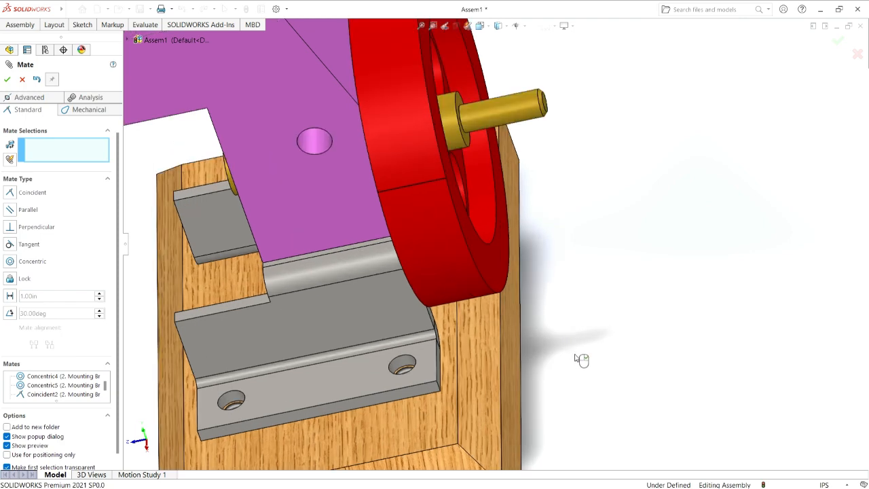
middle_drag(411, 311, 442, 277)
drag(372, 207, 338, 207)
right_click(426, 196)
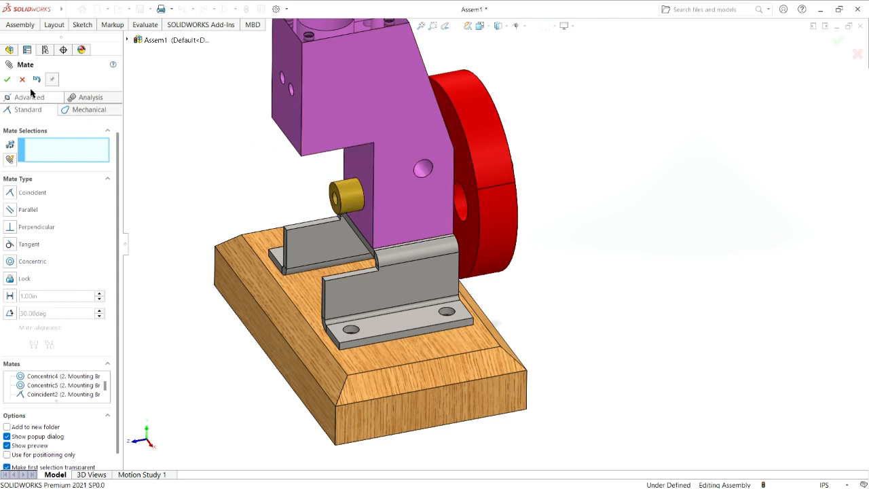
- Add a coincident mate between the Right Planes of the flywheel and the crankshaft
click(485, 139)
mouse_move(490, 191)
mouse_down()
mouse_move(509, 174)
mouse_move(504, 214)
mouse_move(500, 171)
mouse_move(501, 207)
mouse_move(485, 178)
mouse_move(475, 181)
mouse_up()
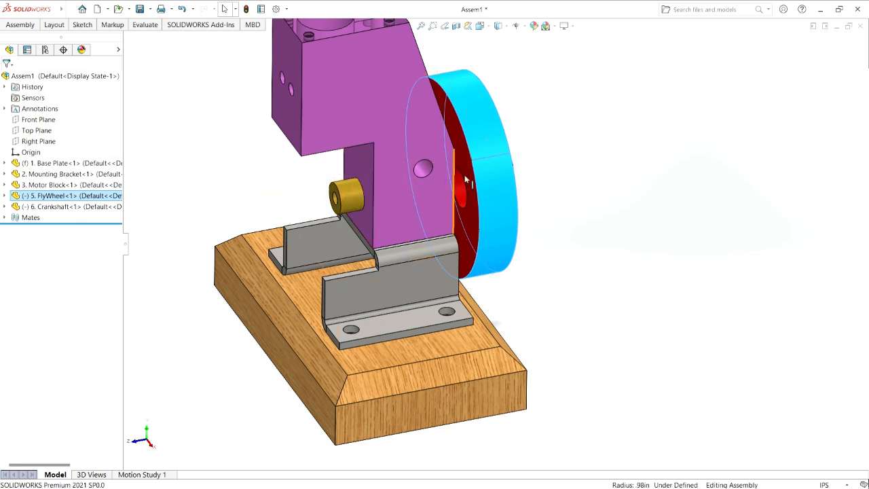
click(4, 196)
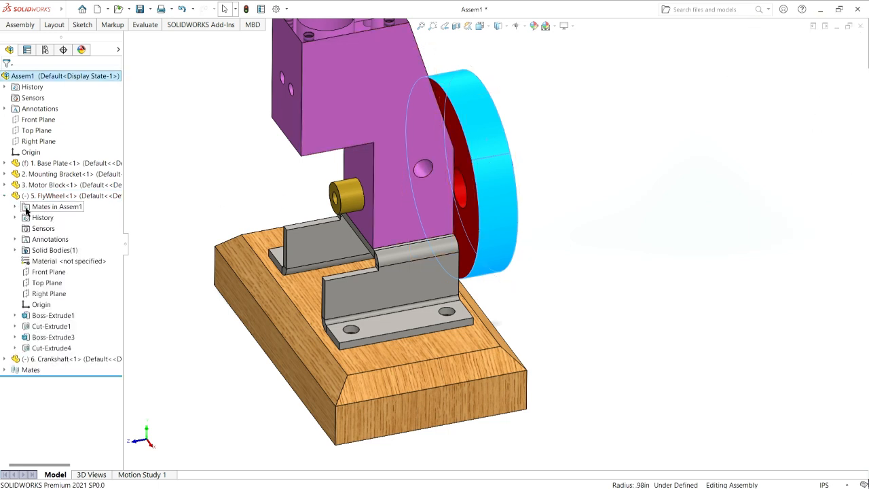
click(5, 358)
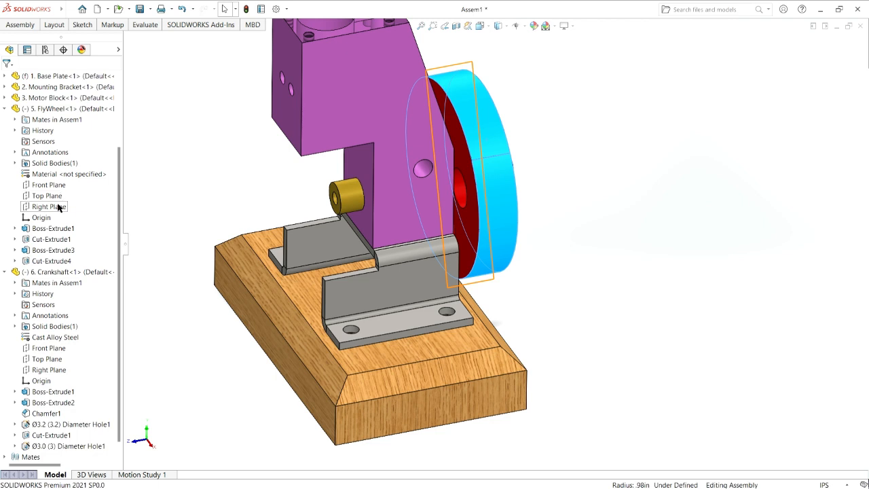
click(59, 208)
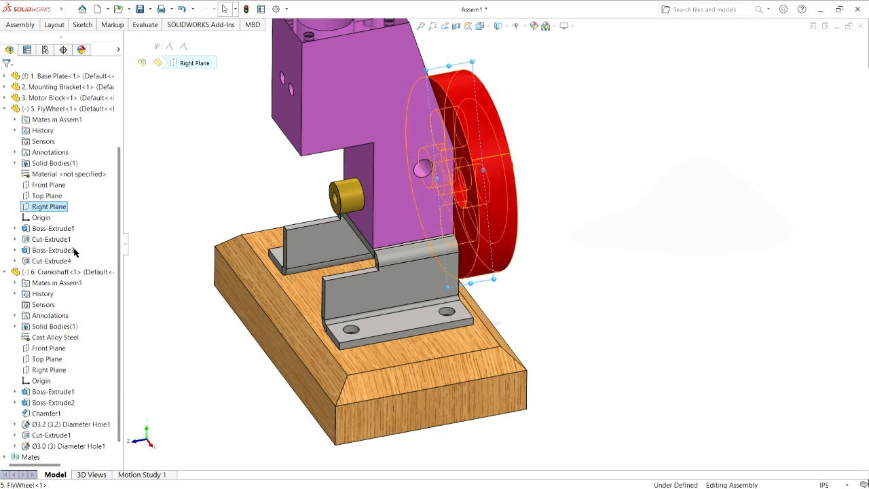
ctrl+click(60, 370)
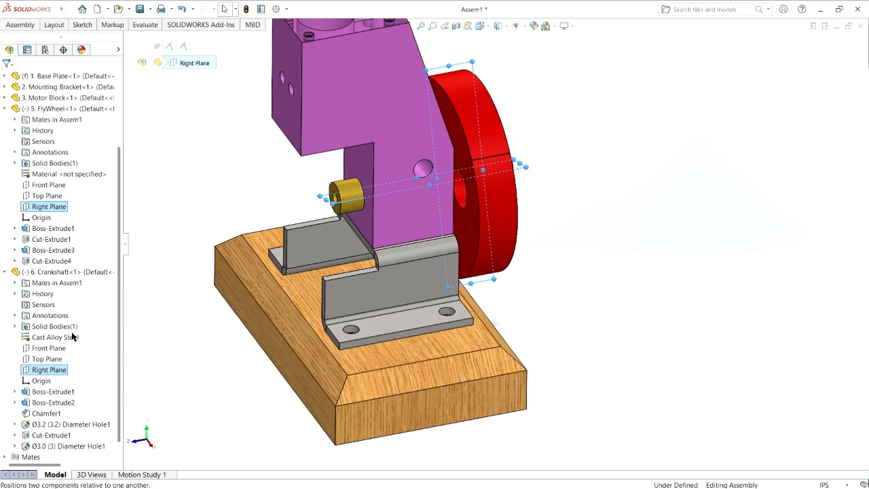
click(73, 337)
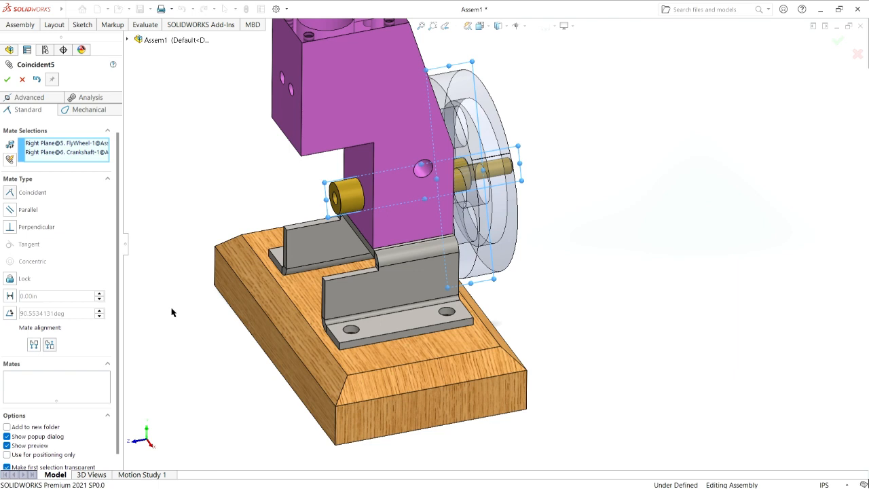
key(Return)
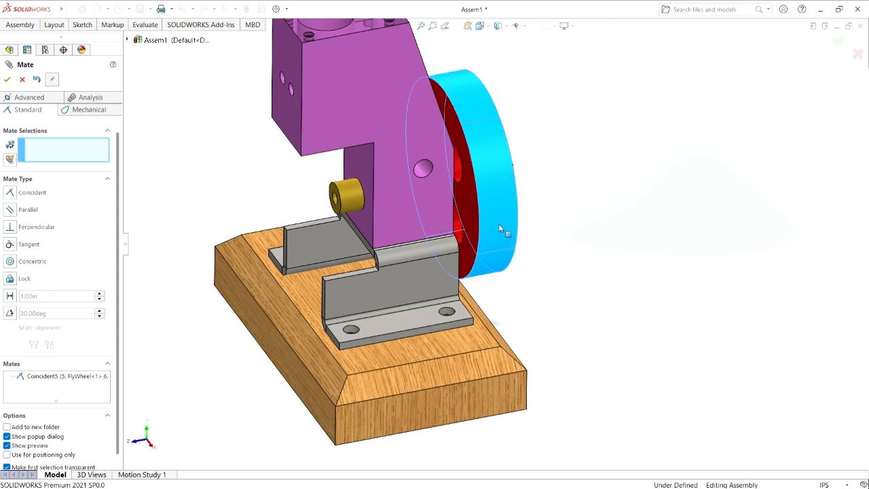
click(7, 79)
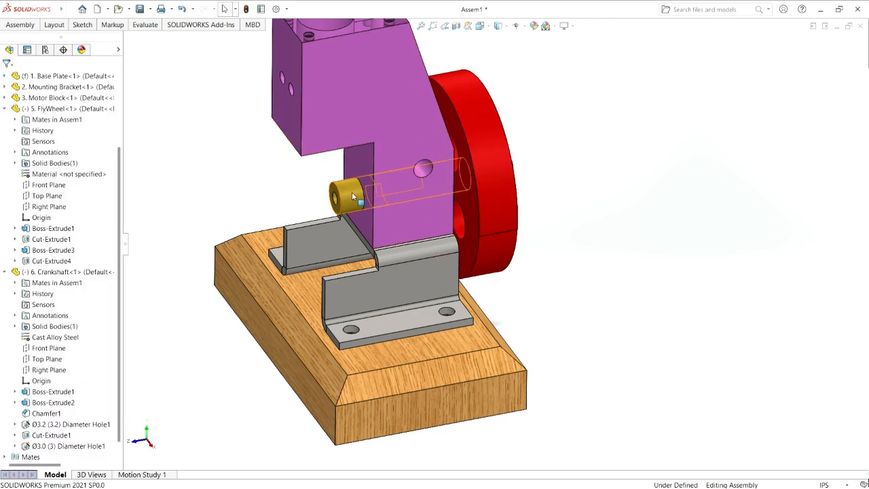
- Slide the crankshaft partway out of the motor block and collapse the expanded flywheel and crankshaft features
drag(351, 192, 310, 220)
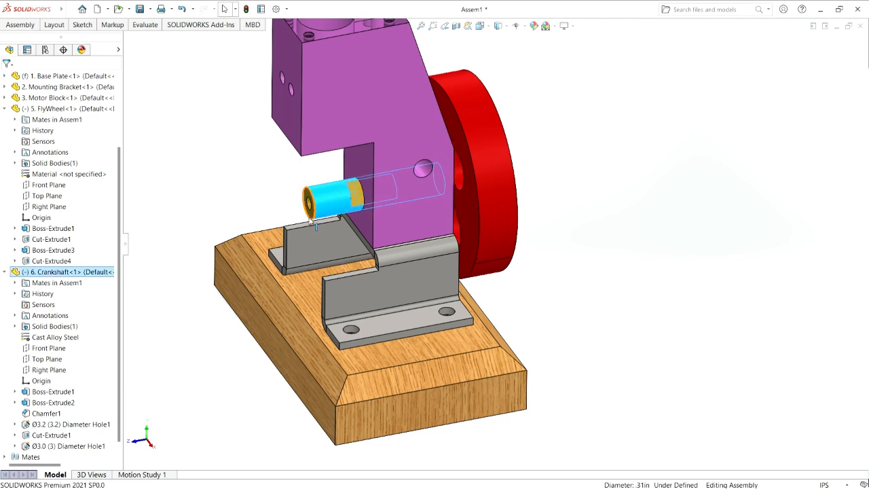
click(224, 181)
click(5, 109)
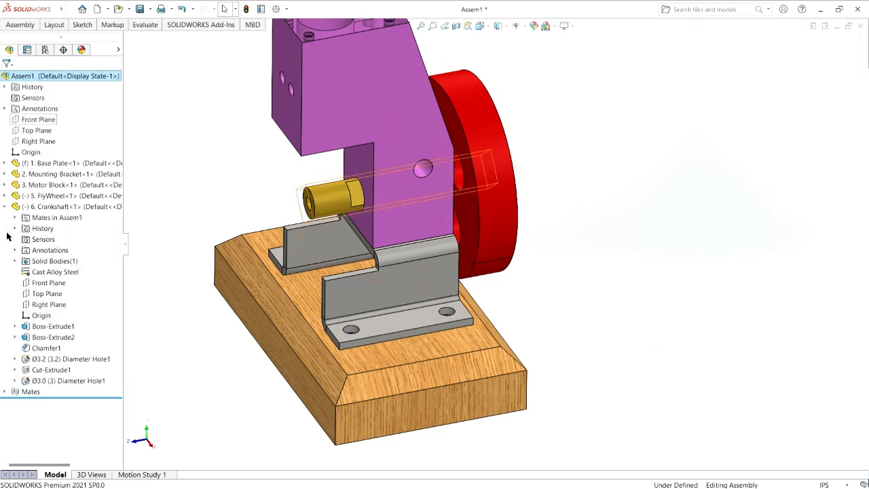
click(4, 207)
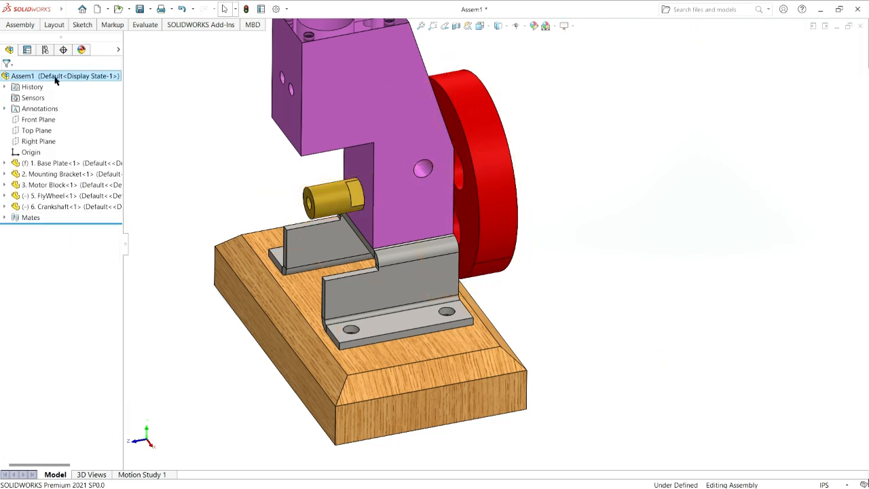
- Insert the 7. Crank, 8. Connecting rod and 9. Piston parts and place them separately beside the motor block
click(21, 28)
click(72, 53)
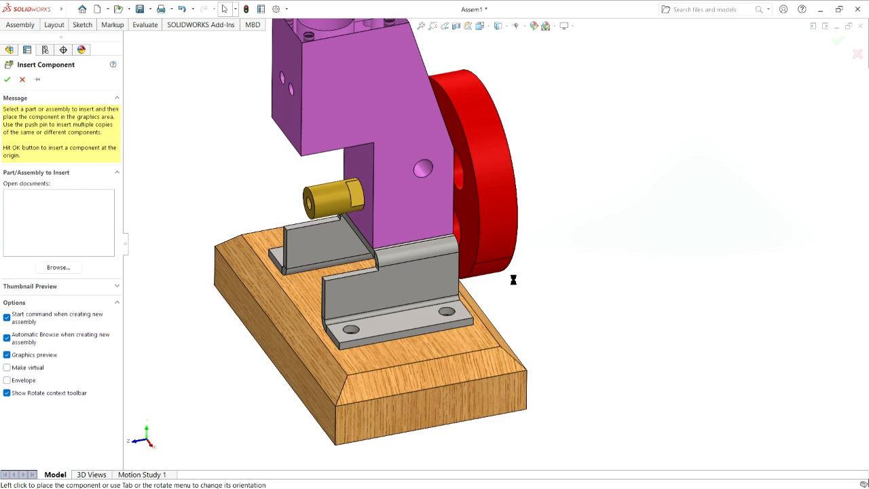
scroll(521, 287, up, 5)
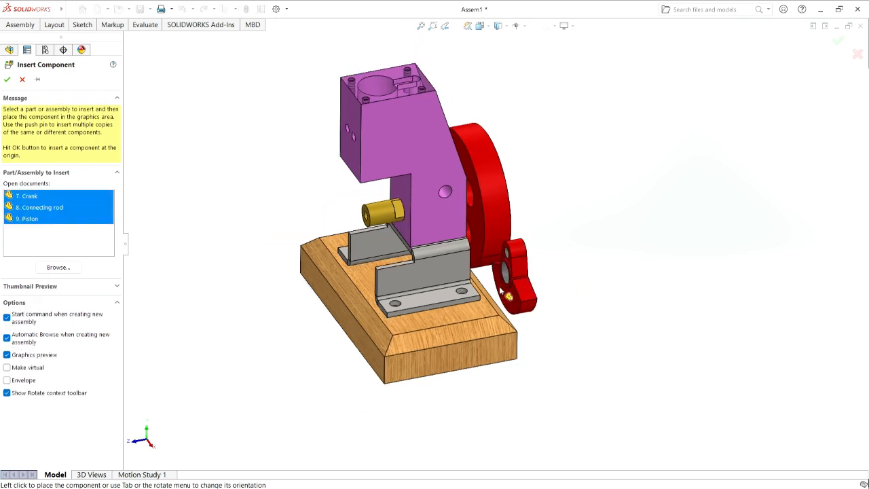
click(298, 279)
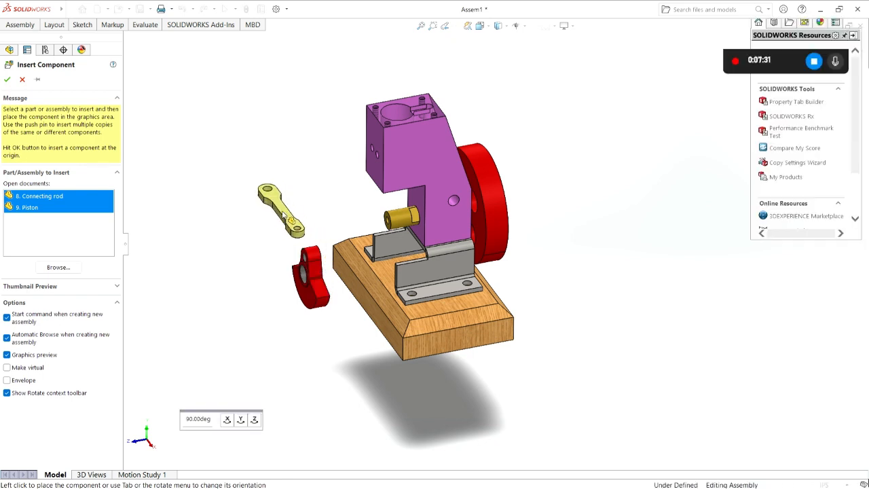
click(305, 172)
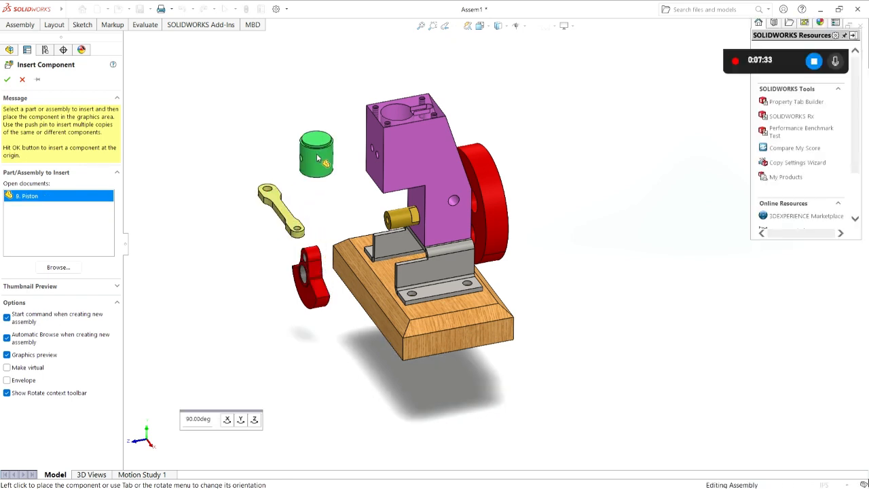
click(314, 161)
click(314, 170)
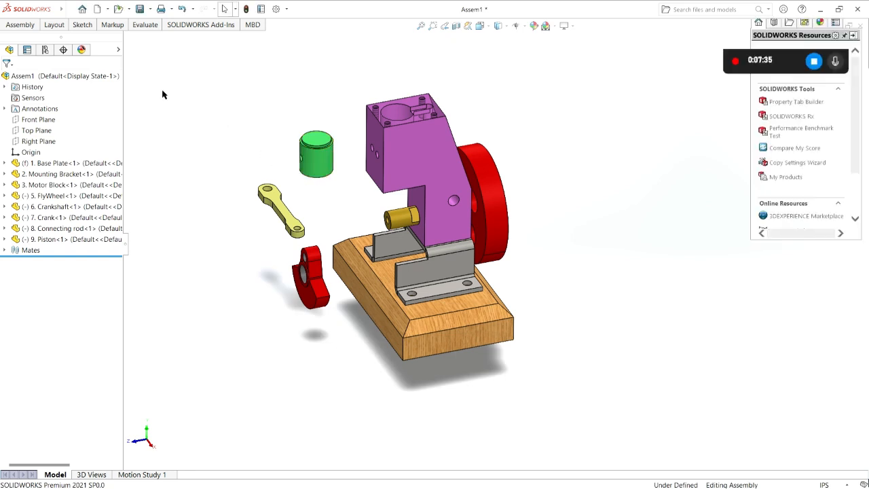
- Insert the 11. Piston Pin part and place it beside the connecting rod
click(20, 25)
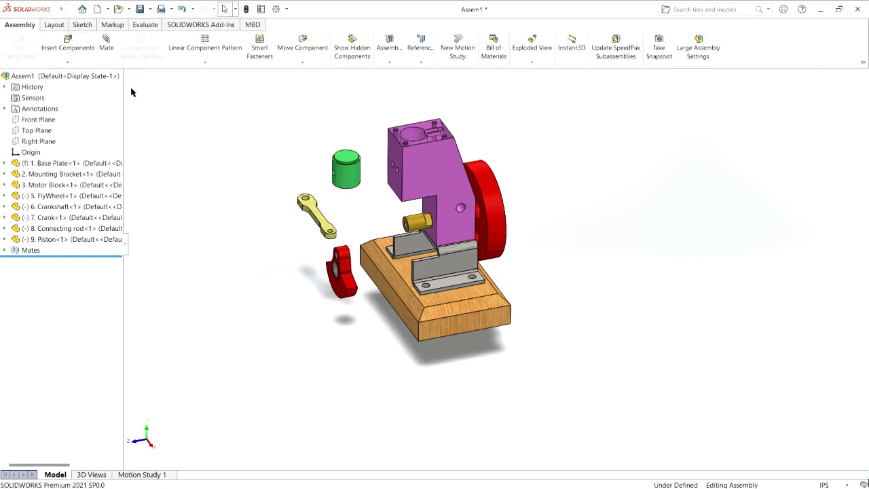
click(65, 42)
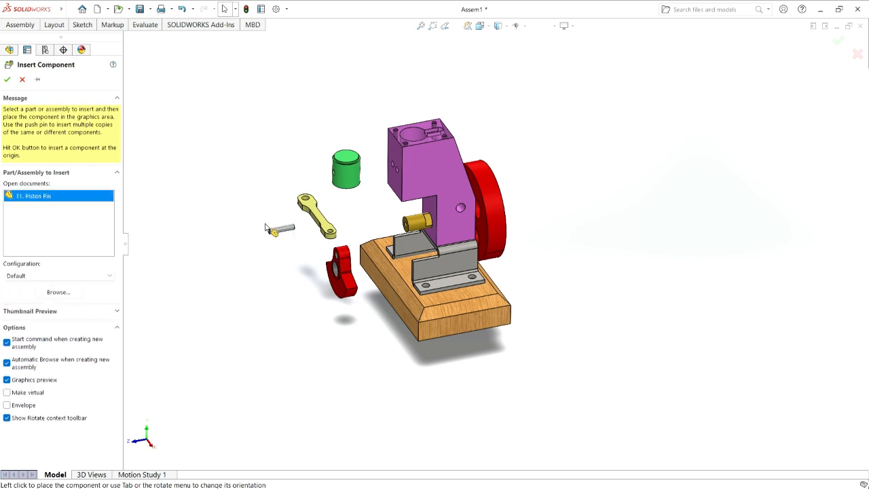
click(255, 222)
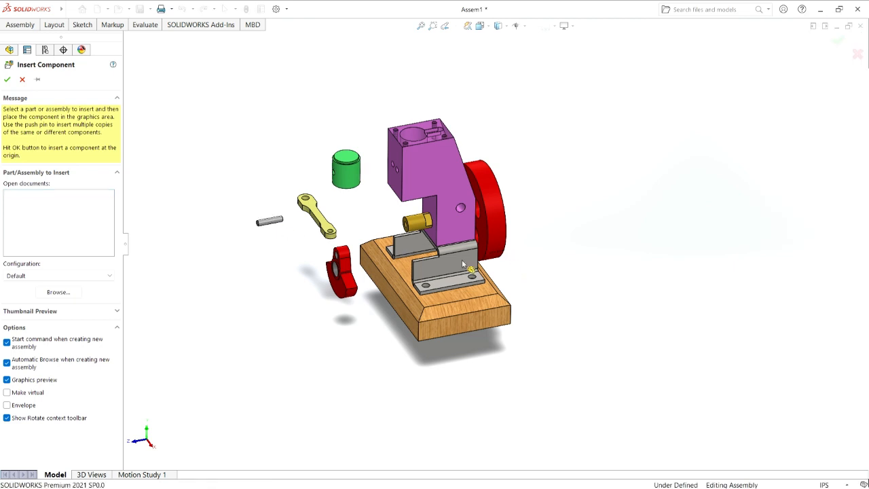
- Move the piston away from the motor block to a spot near the piston pin, and shift the pin slightly outward
key(z)
scroll(289, 291, down, 3)
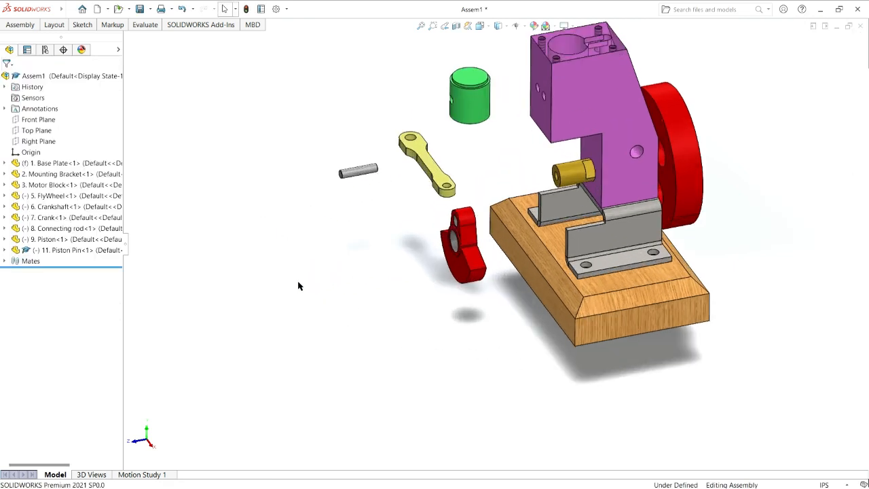
click(514, 68)
drag(504, 49, 377, 177)
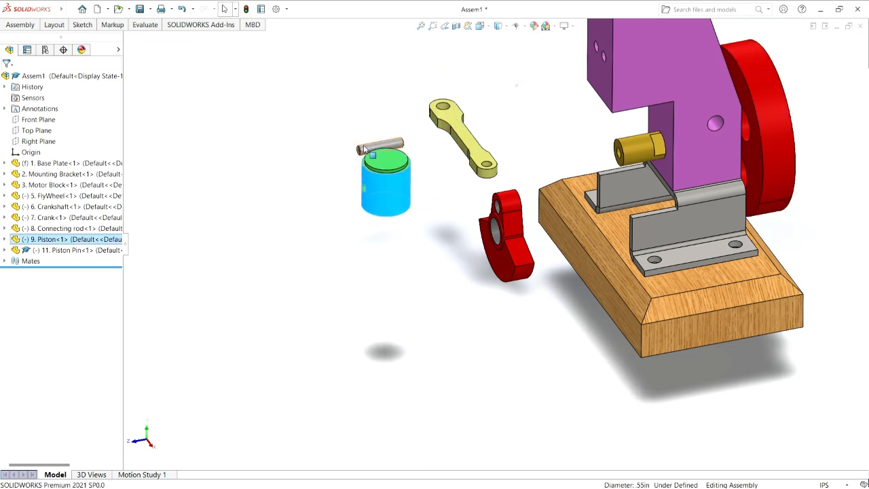
drag(384, 144, 358, 147)
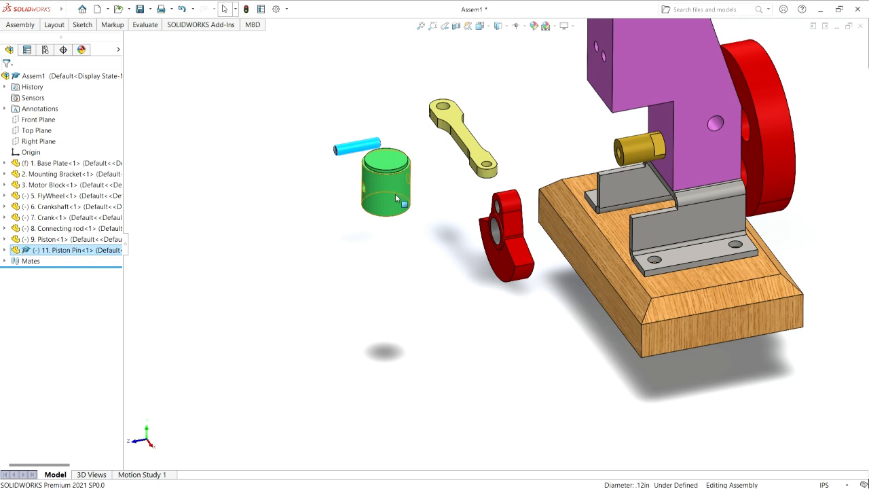
click(400, 272)
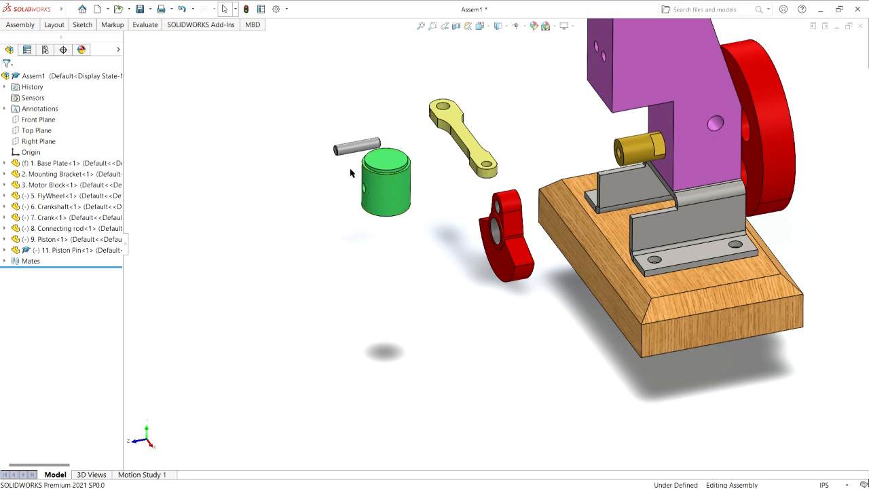
- Add a coincident mate between the Front Planes of the piston and the piston pin
click(5, 240)
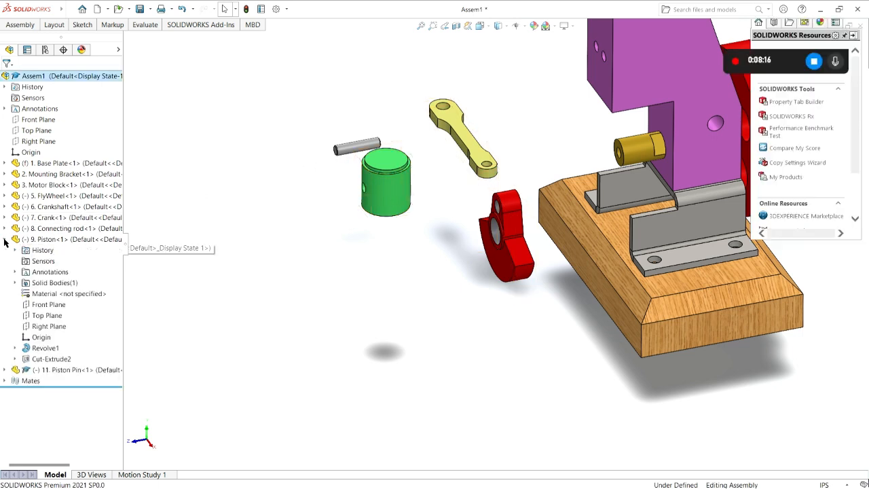
click(14, 367)
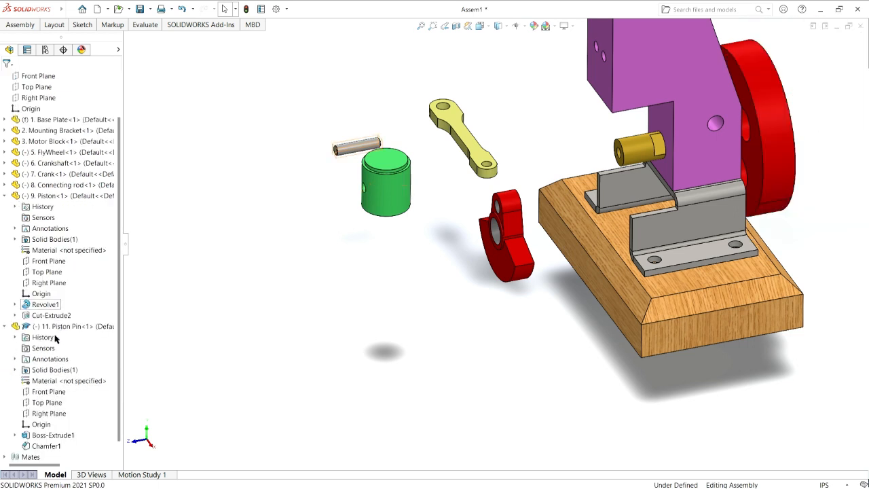
click(48, 264)
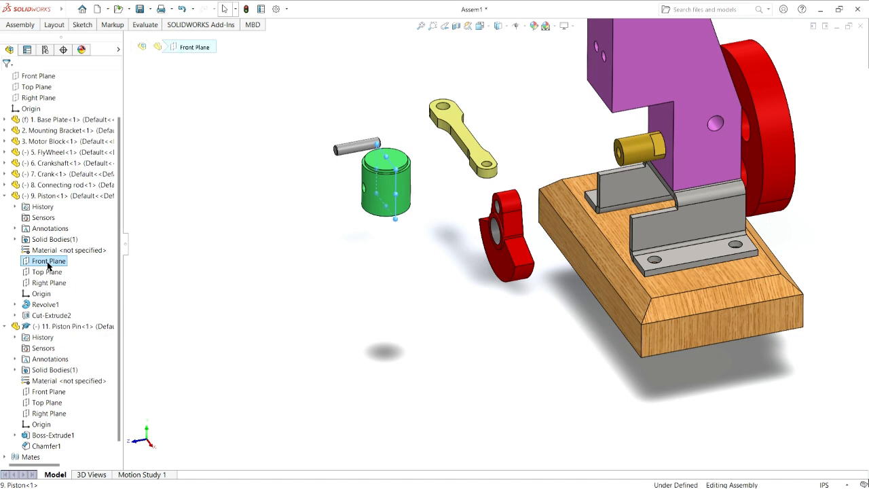
ctrl+click(49, 392)
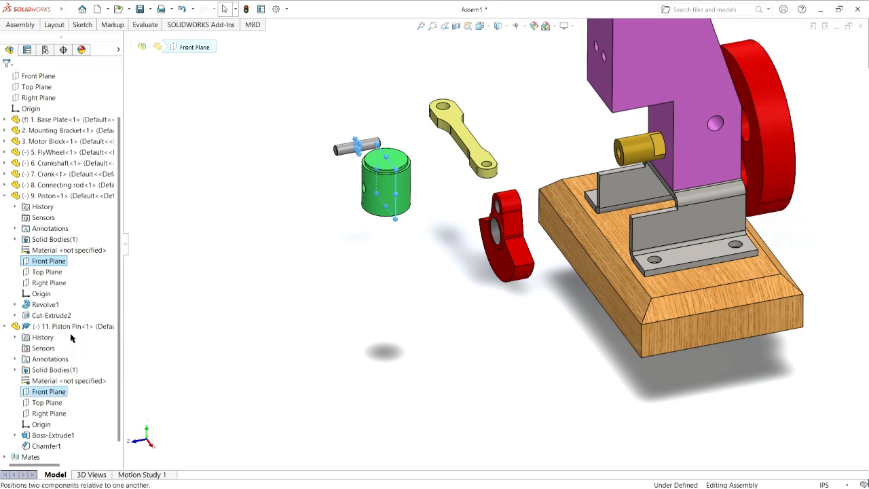
key(m)
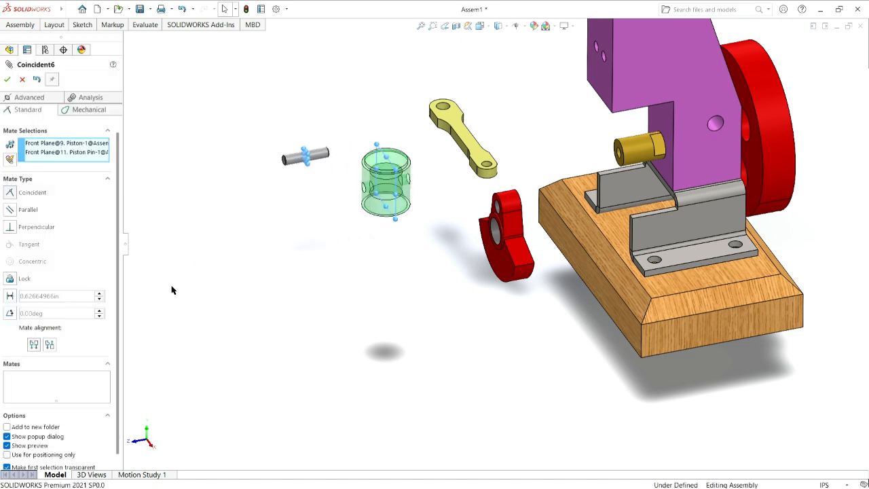
key(Return)
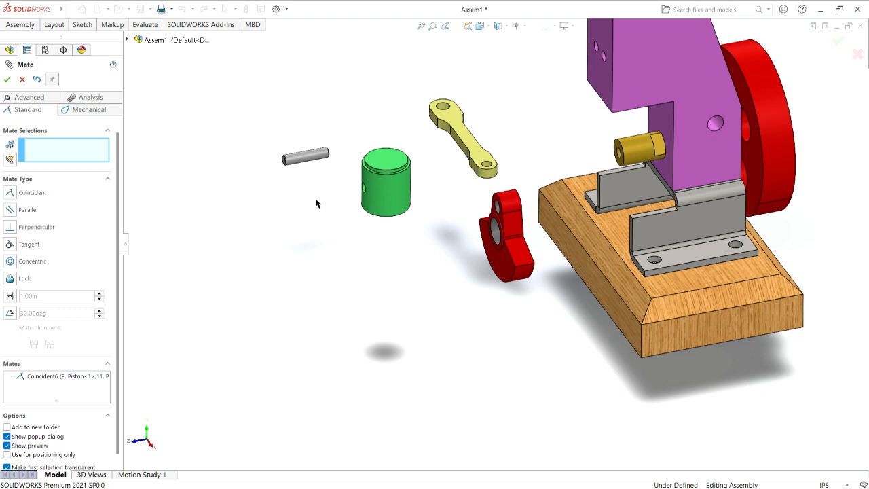
- Add a concentric mate between the piston pin's cylindrical face and the piston's side hole, and finish mating
click(310, 160)
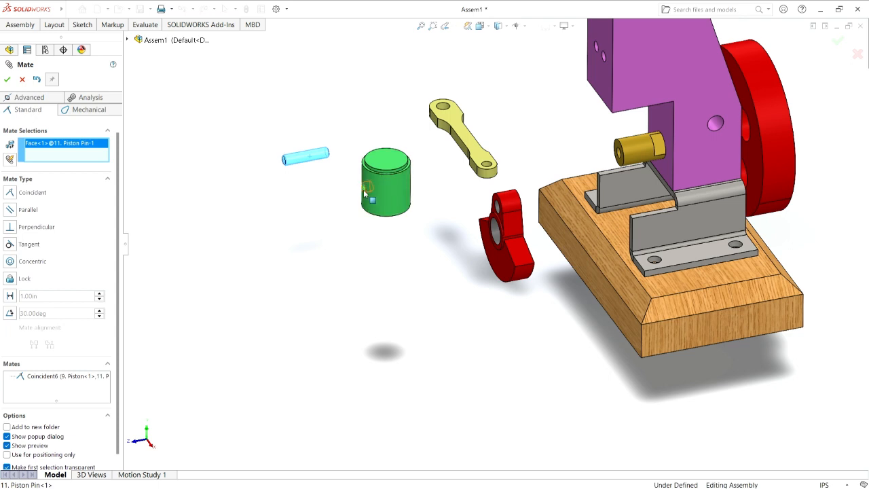
scroll(364, 195, down, 3)
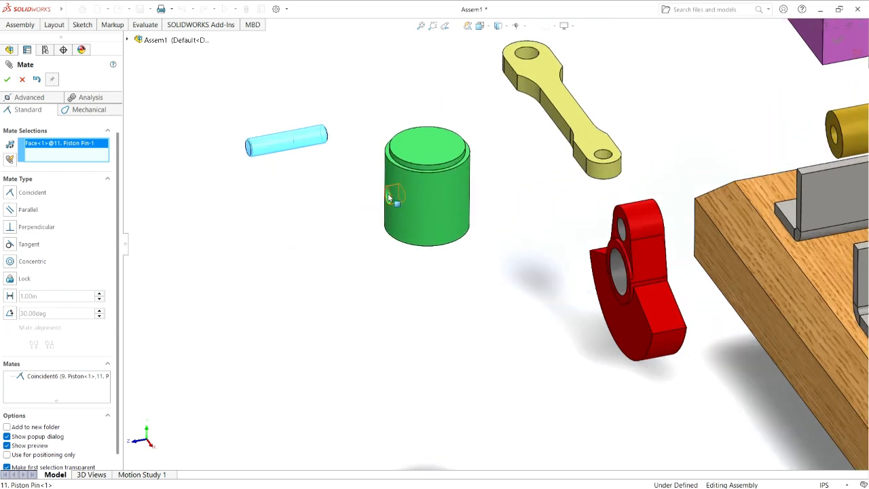
click(389, 195)
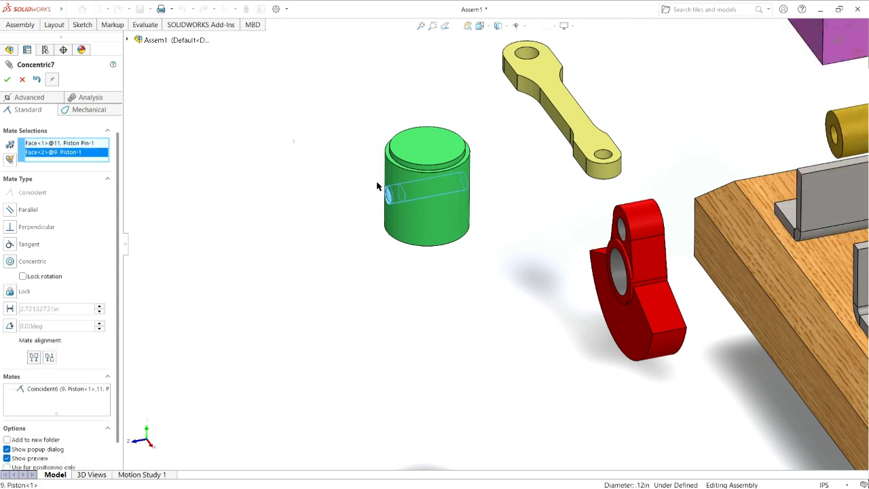
key(Return)
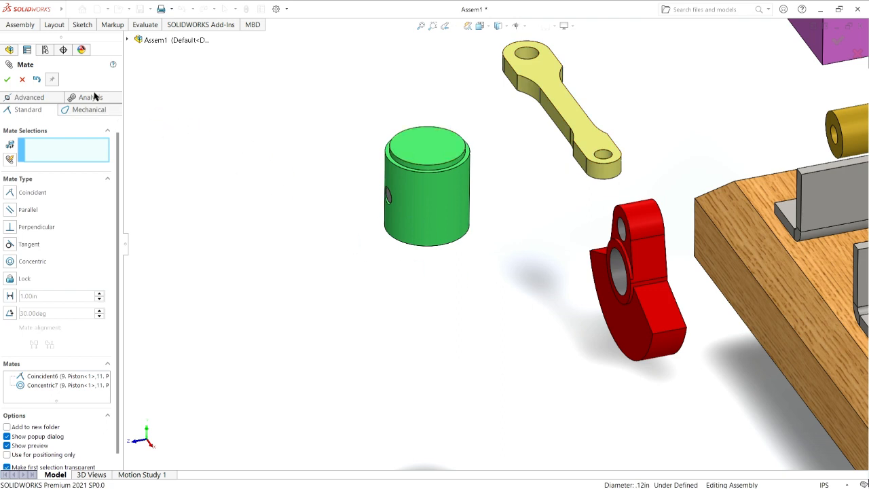
click(7, 82)
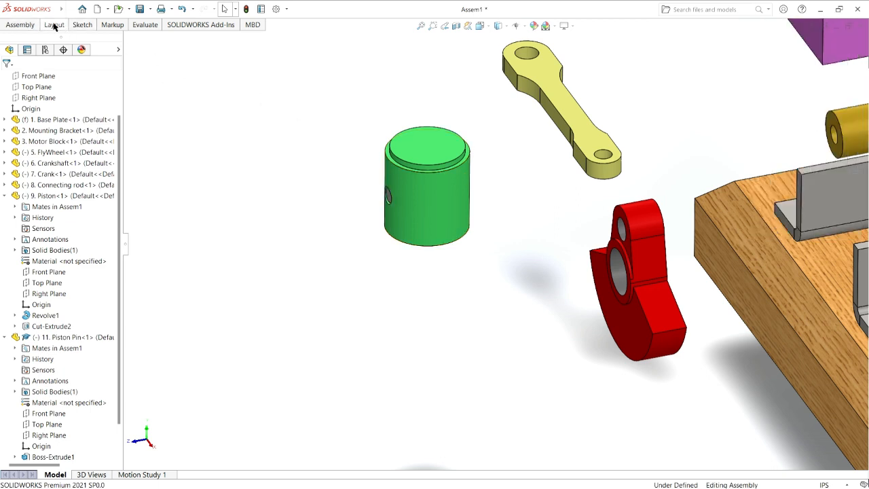
click(20, 24)
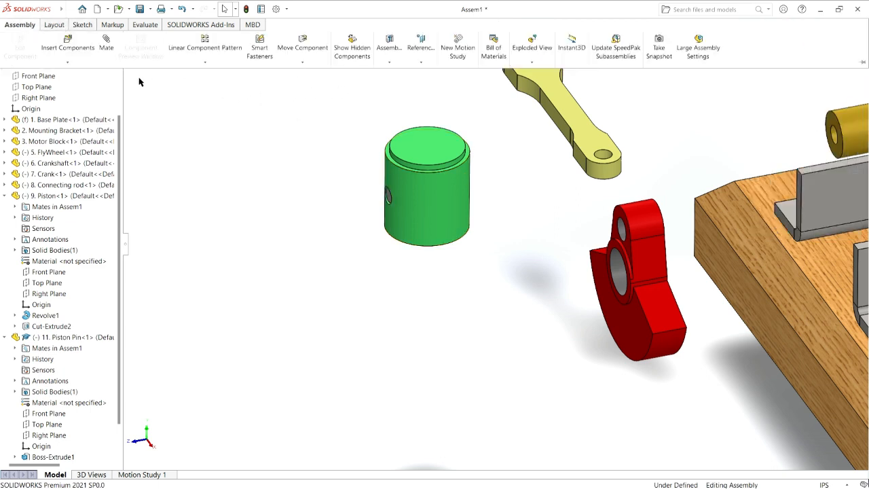
- Move the connecting rod below the piston, shift the piston up, and collapse the piston and piston pin entries in the component tree
drag(577, 139, 390, 394)
drag(444, 195, 474, 150)
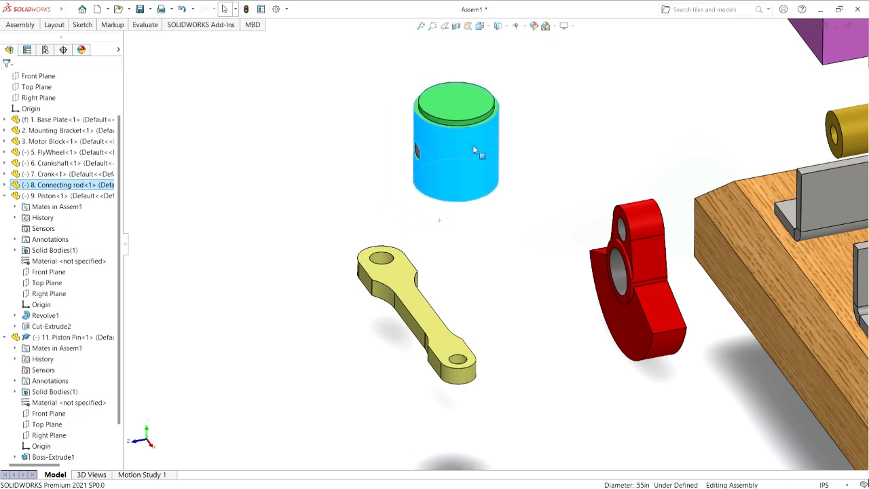
click(5, 195)
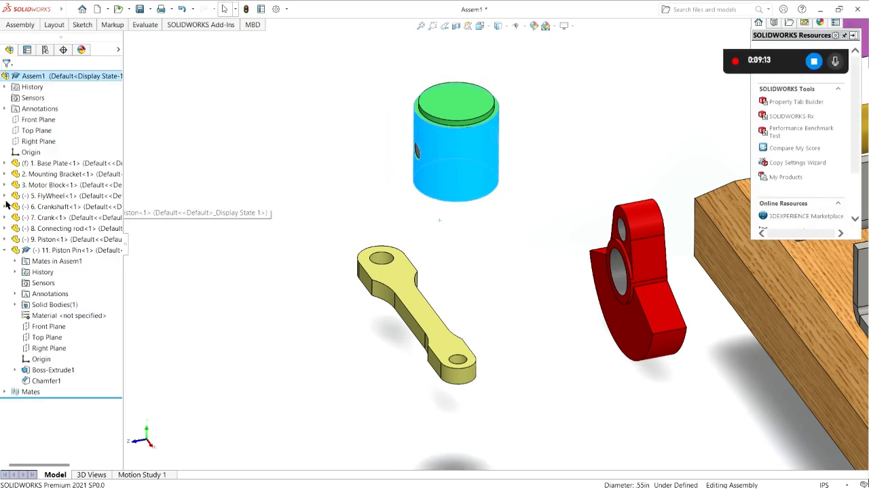
click(4, 250)
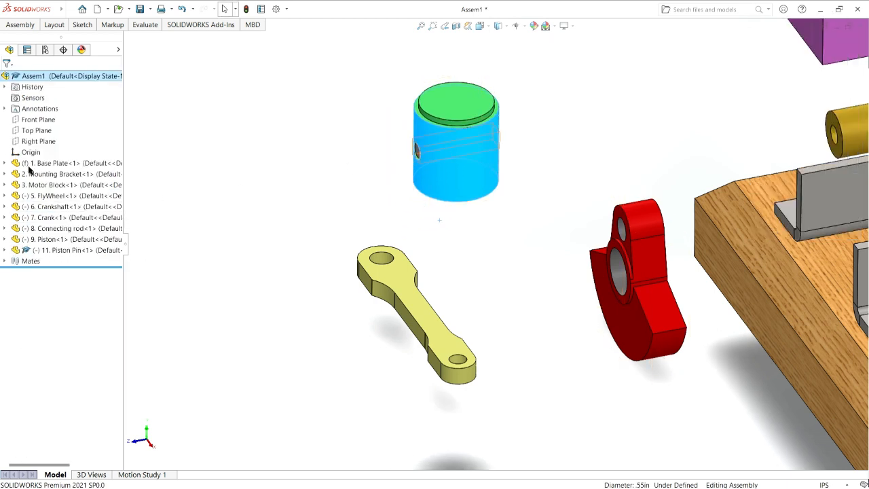
- Rotate the connecting rod freely until its small end points up toward the piston, and shift the piston directly above it
click(32, 27)
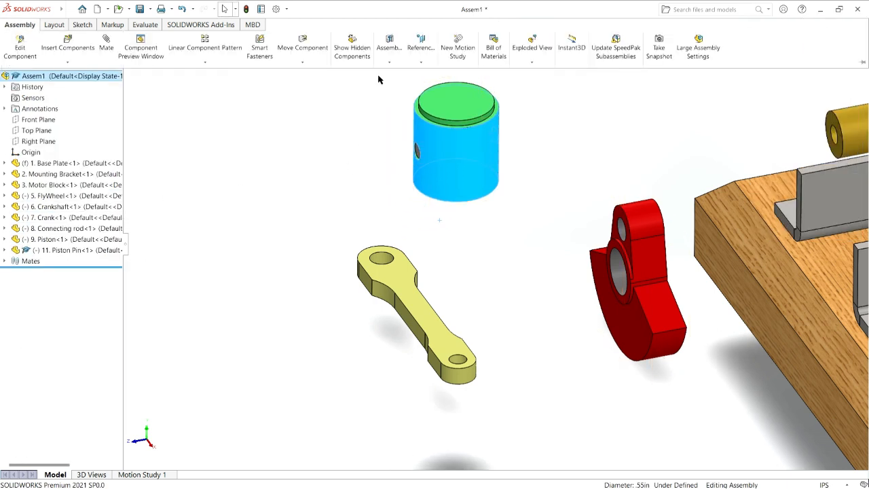
click(325, 89)
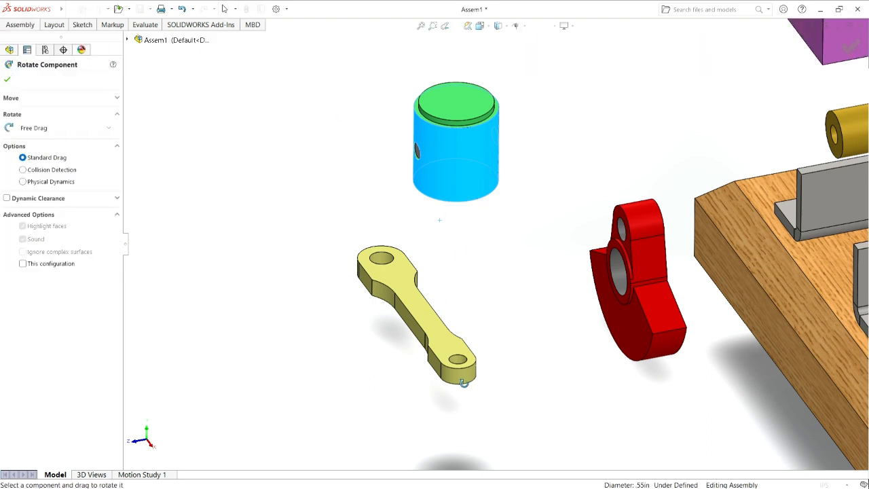
drag(463, 382, 434, 155)
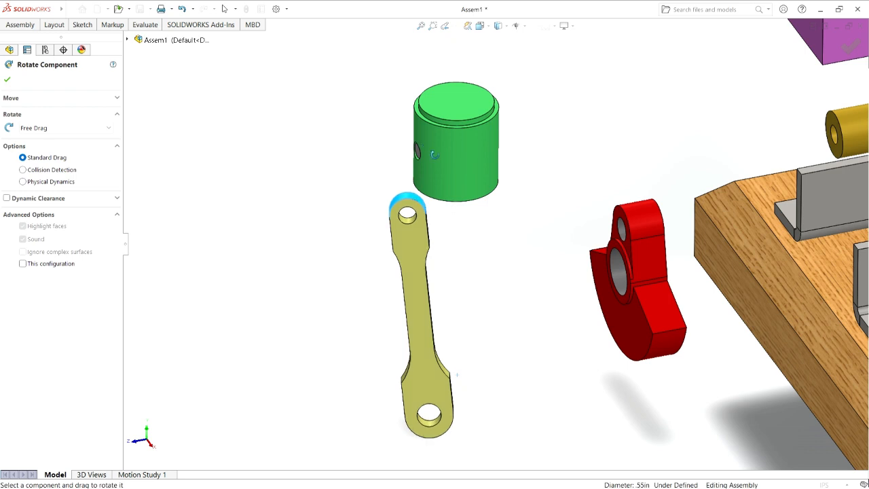
click(7, 80)
drag(403, 107, 365, 89)
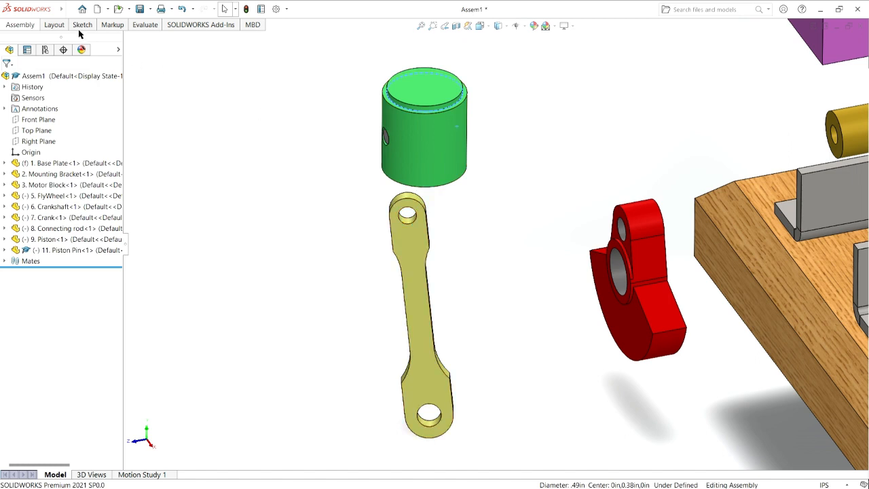
click(20, 25)
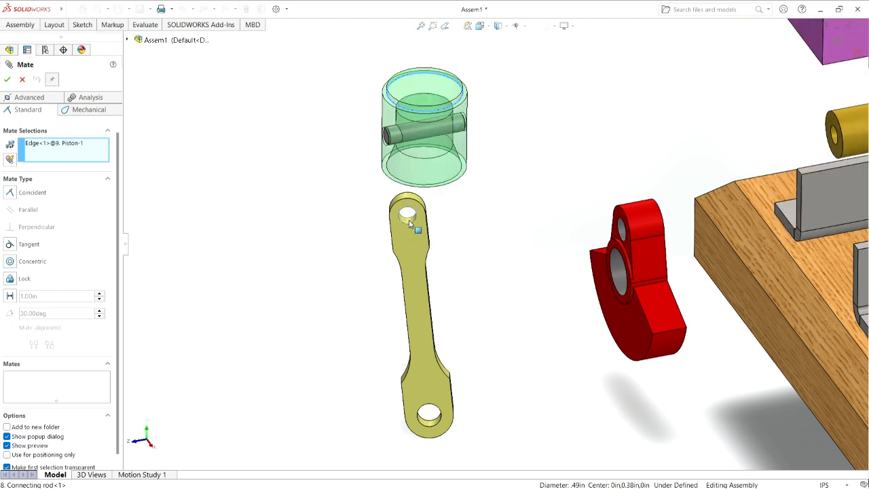
click(410, 223)
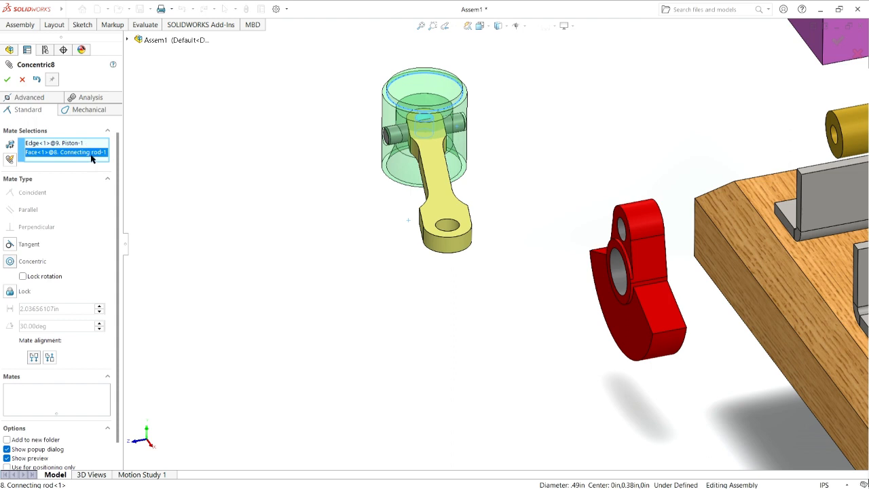
key(Delete)
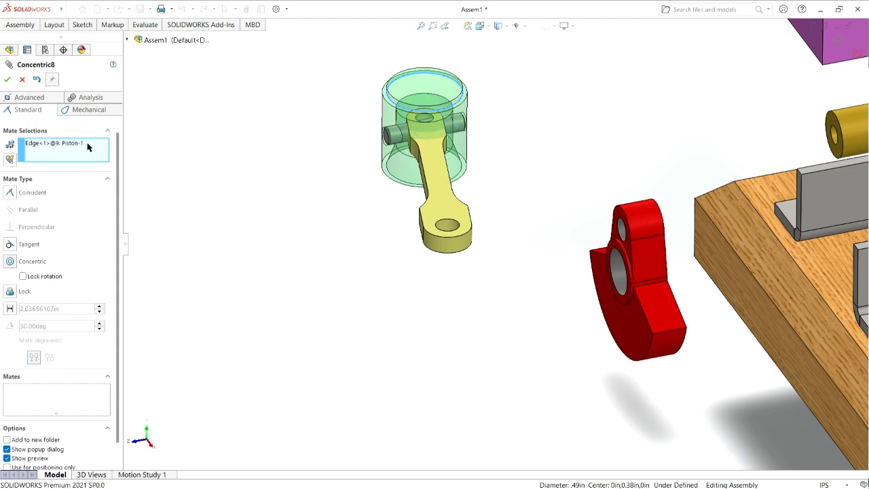
key(Delete)
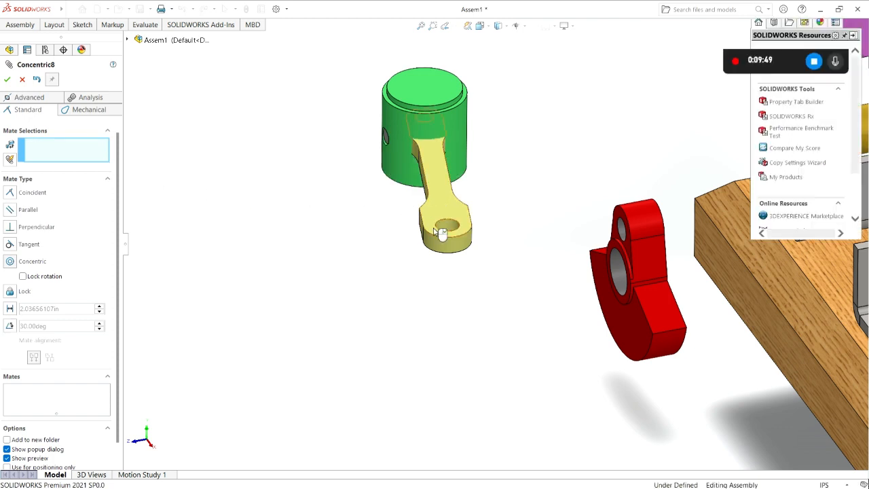
drag(435, 231, 414, 380)
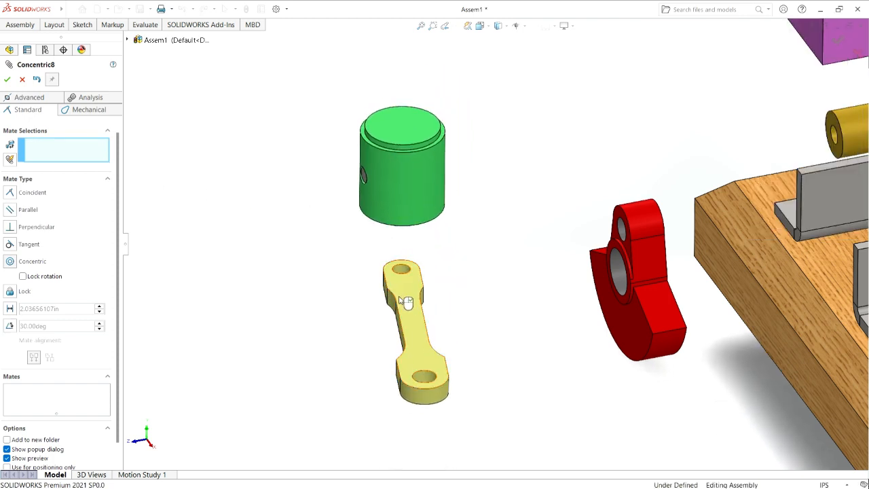
- Try a concentric mate between the connecting rod's small-end hole and the piston pin's cylindrical face, test the rod's movement, and undo it
click(407, 273)
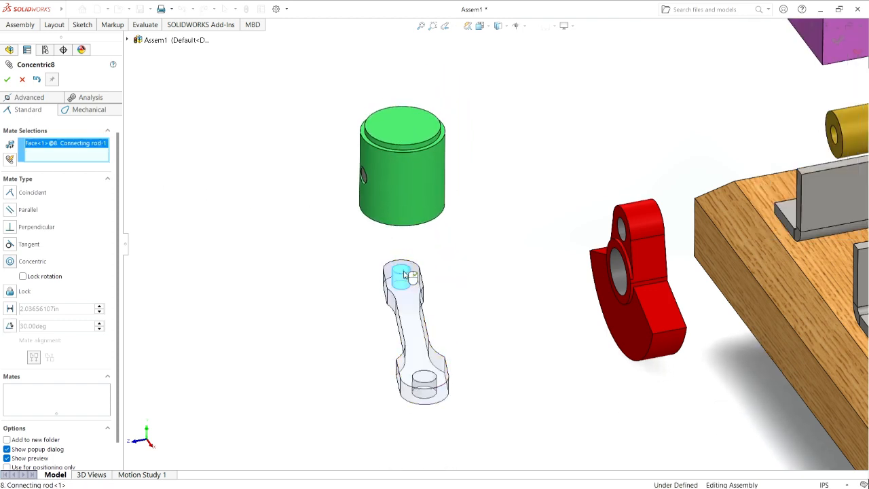
middle_drag(411, 259, 456, 100)
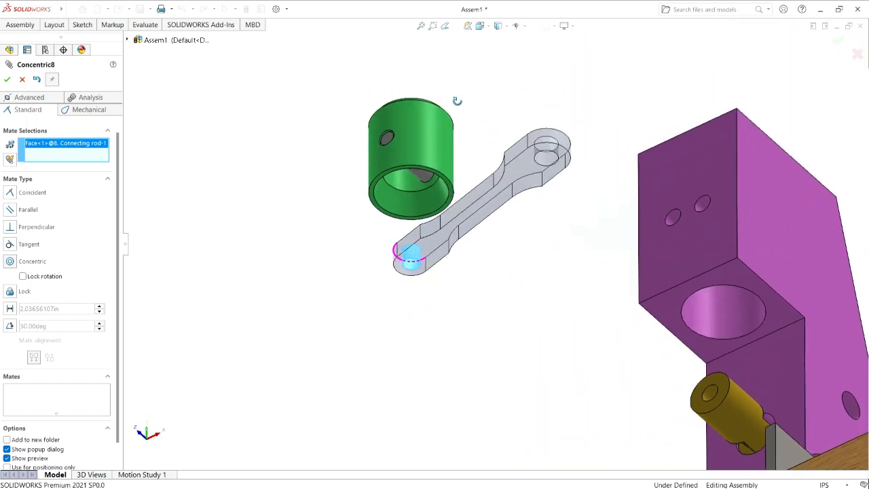
click(428, 180)
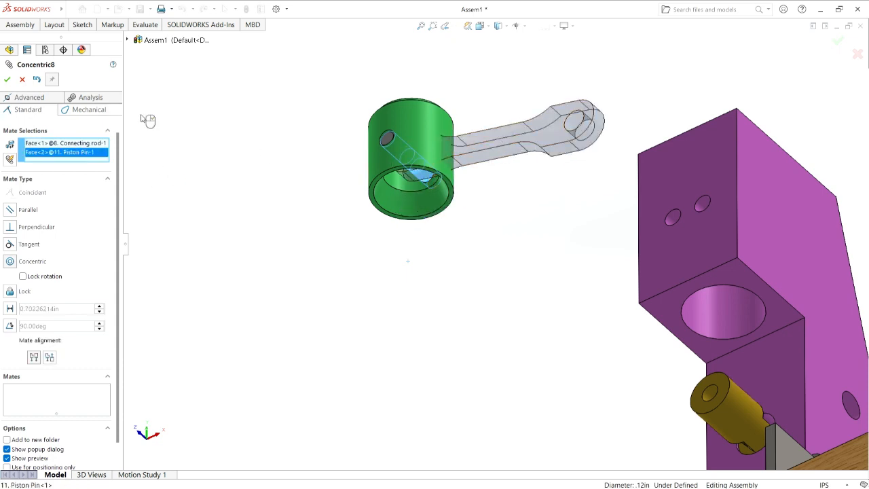
click(408, 154)
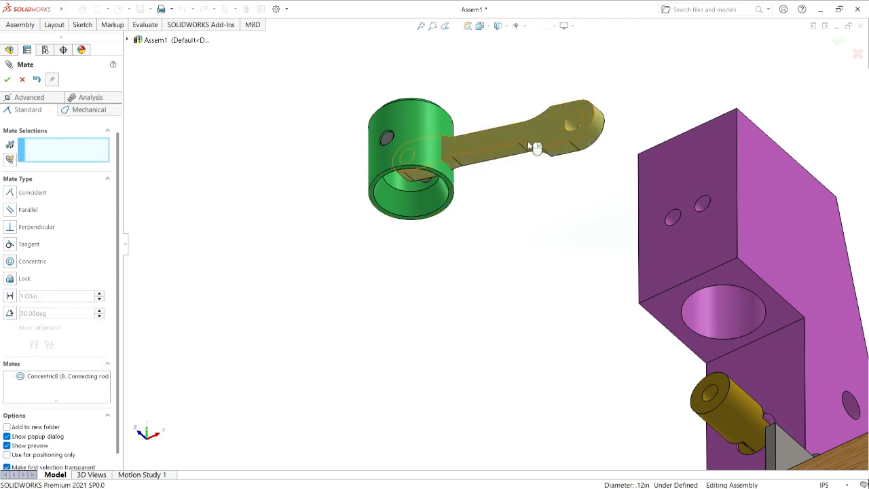
drag(527, 141, 510, 256)
click(36, 79)
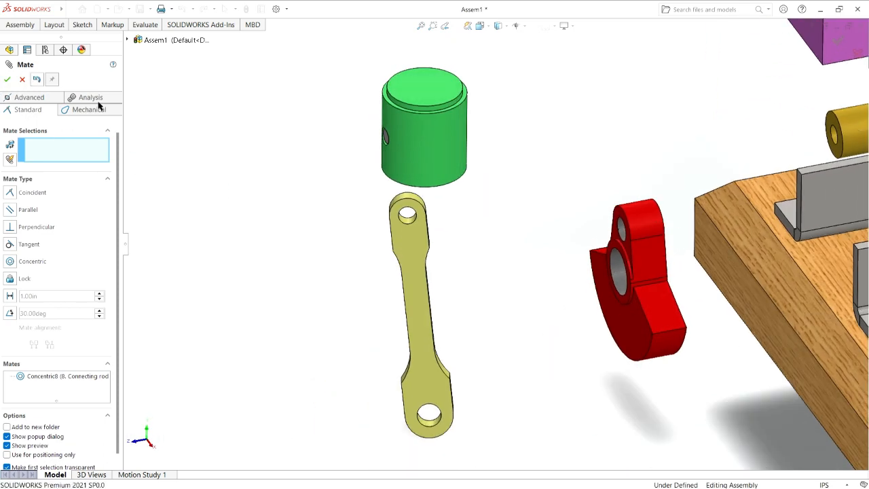
- Add a concentric mate between the connecting rod's small-end hole and the piston pin's cylindrical face inside the piston
click(408, 216)
middle_drag(456, 234, 475, 130)
scroll(474, 129, down, 2)
scroll(481, 134, up, 4)
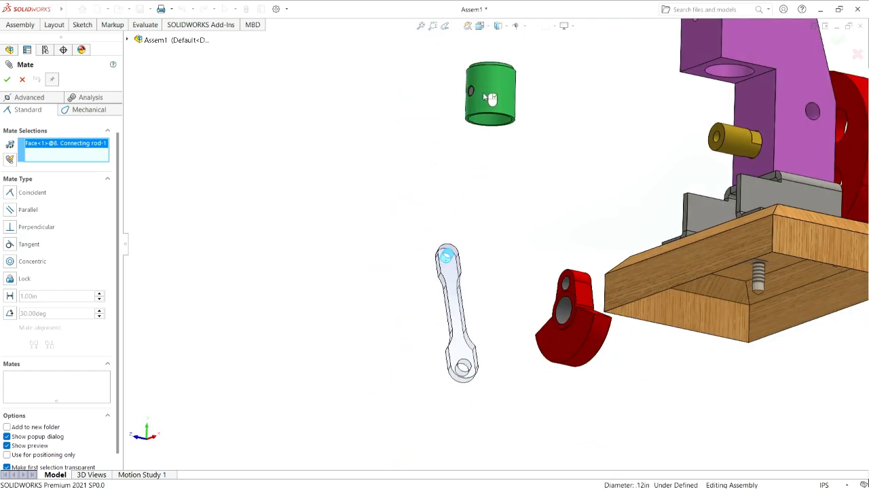
scroll(498, 95, down, 3)
scroll(494, 98, down, 3)
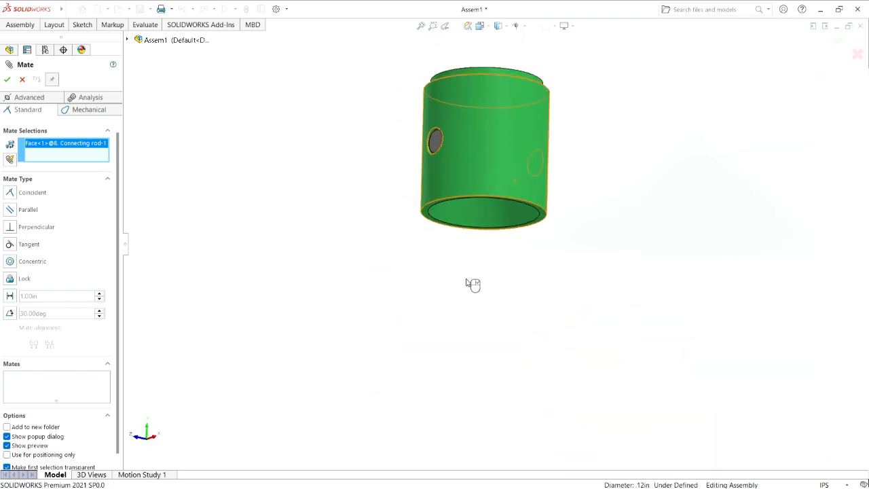
middle_drag(466, 278, 532, 120)
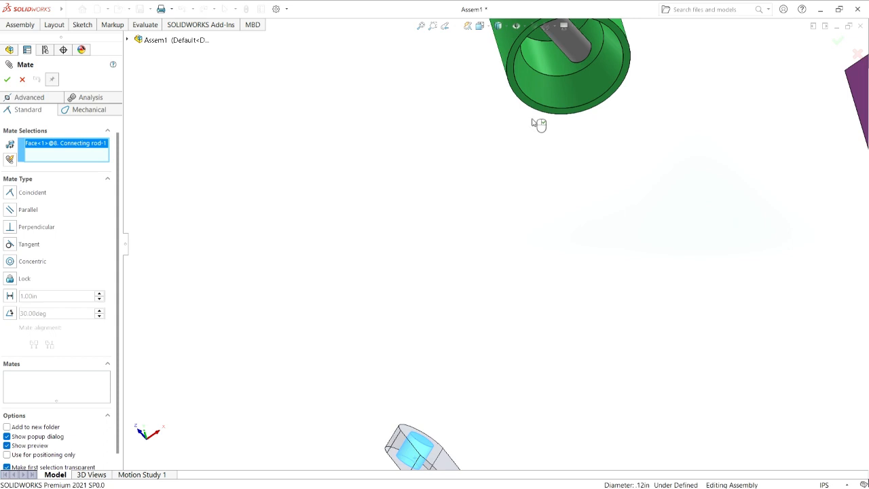
click(567, 55)
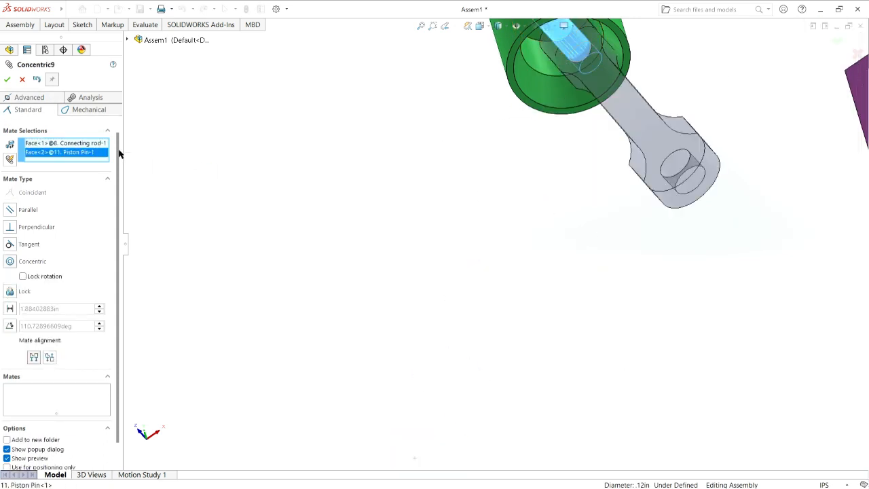
key(Return)
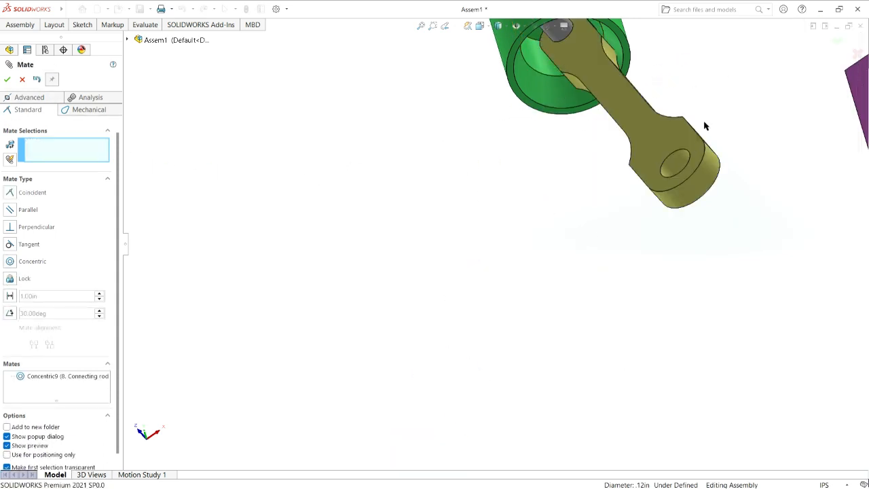
- Show the assembly in isometric view, shift the piston and connecting rod slightly away from the crank, and finish mating
scroll(599, 224, up, 5)
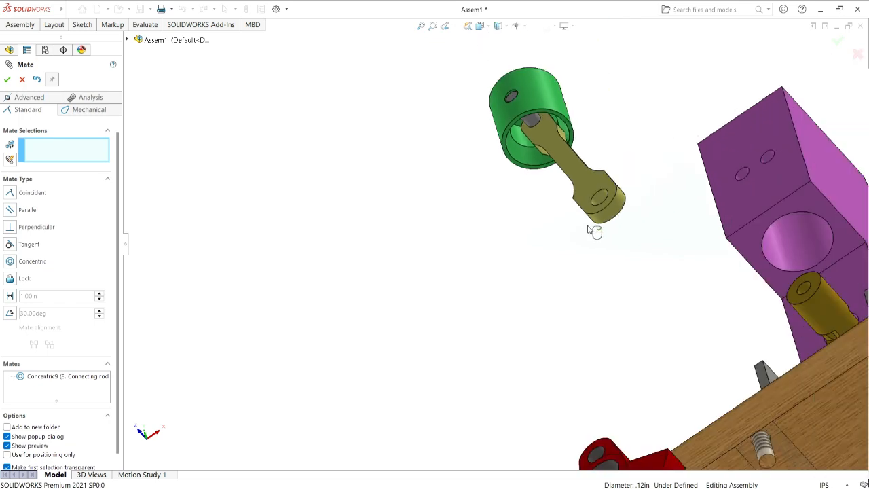
key(ctrl+7)
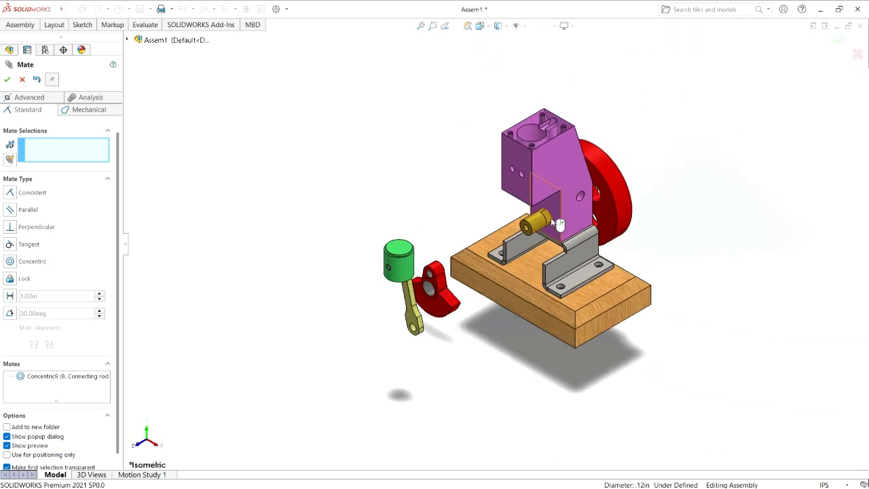
scroll(410, 274, down, 5)
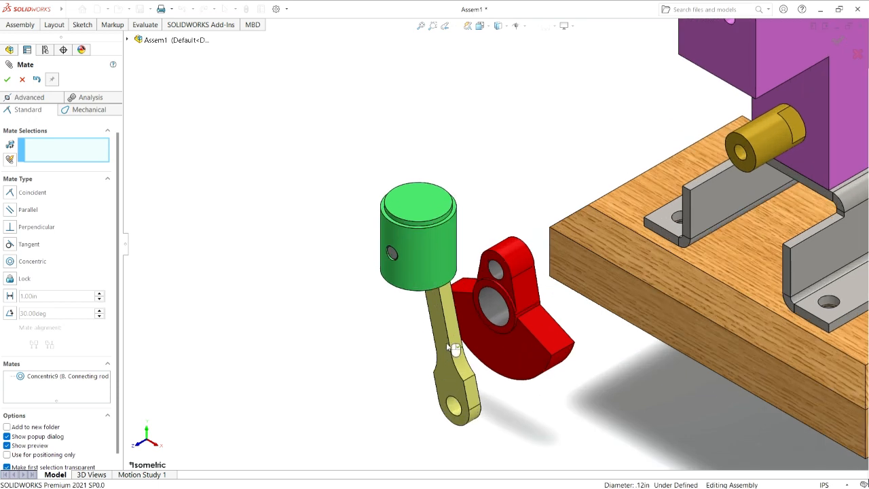
mouse_move(415, 359)
mouse_down()
mouse_move(346, 355)
mouse_move(398, 349)
mouse_move(450, 296)
mouse_move(338, 363)
mouse_move(380, 369)
mouse_move(427, 333)
mouse_move(398, 354)
mouse_move(418, 345)
mouse_up()
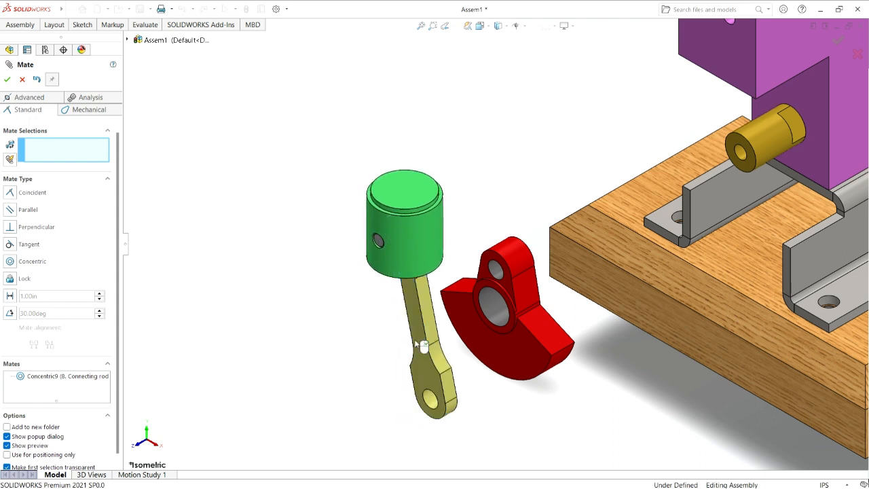
click(8, 79)
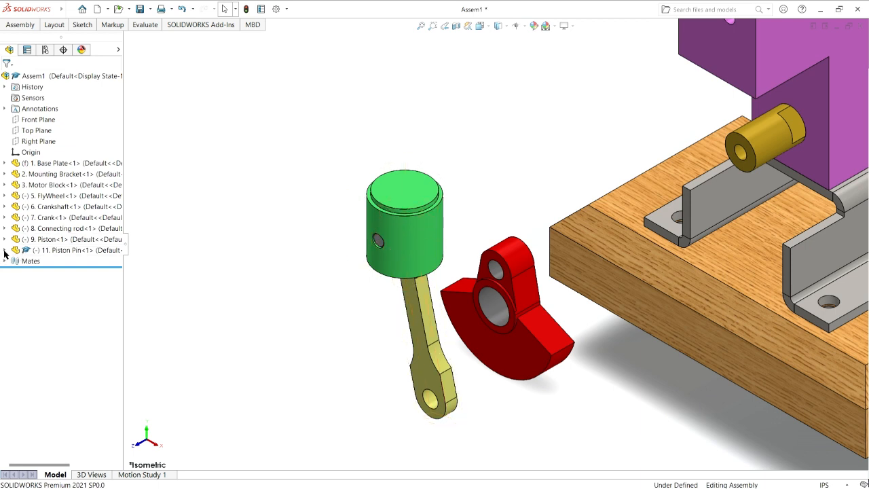
- Add a coincident mate between the connecting rod's Top Plane and the piston pin's Front Plane, and move the joined parts away from the crank
click(4, 250)
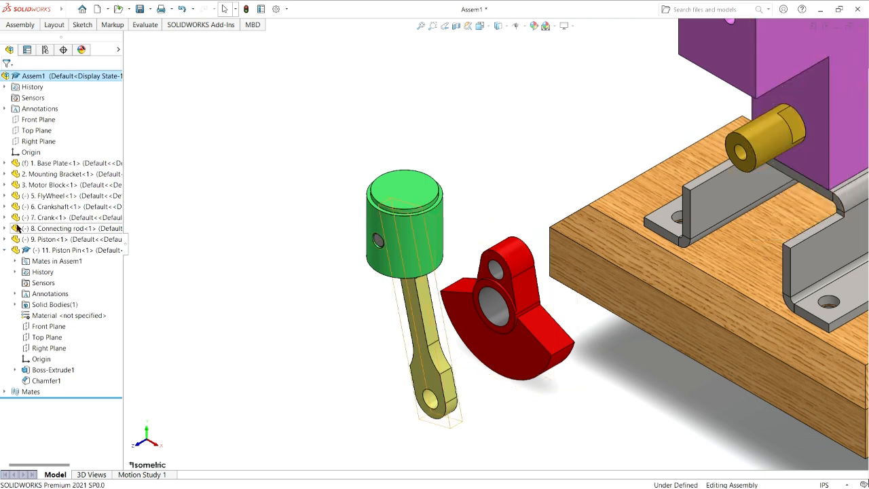
click(4, 228)
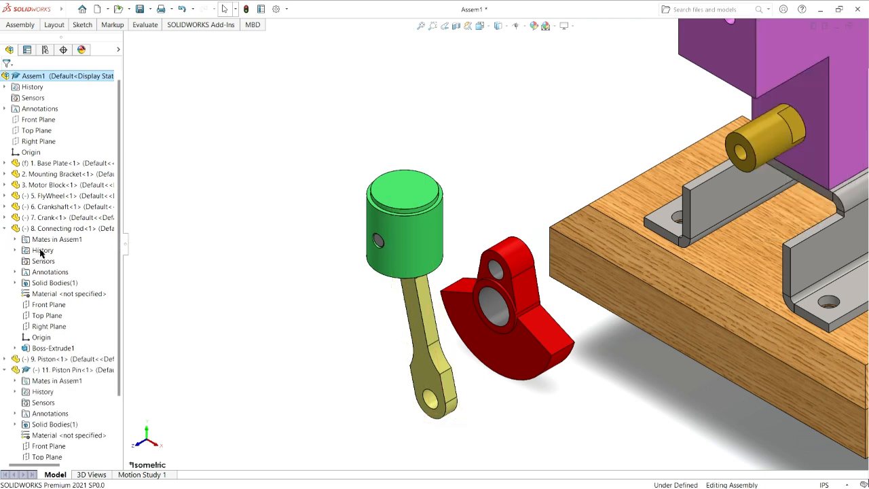
click(47, 316)
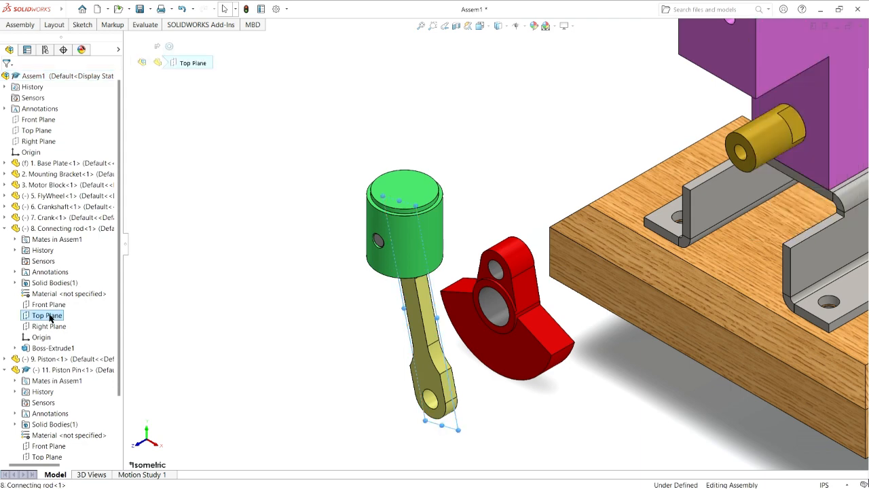
scroll(103, 358, down, 2)
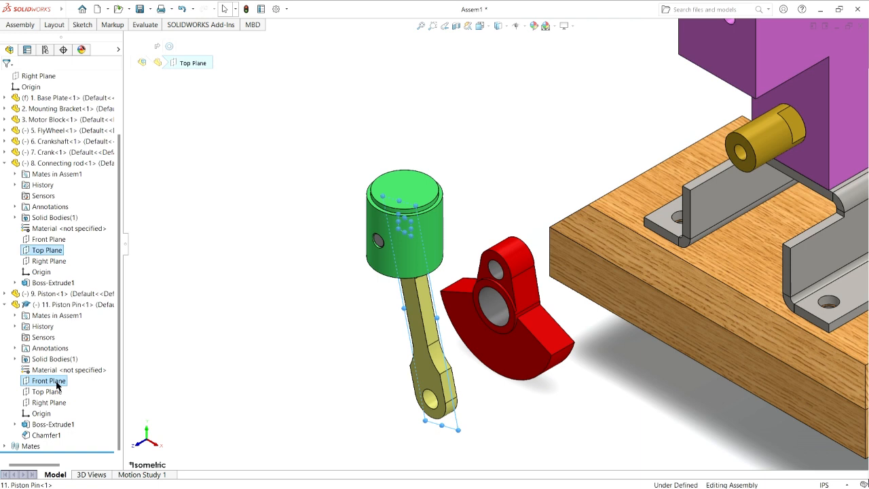
ctrl+click(57, 383)
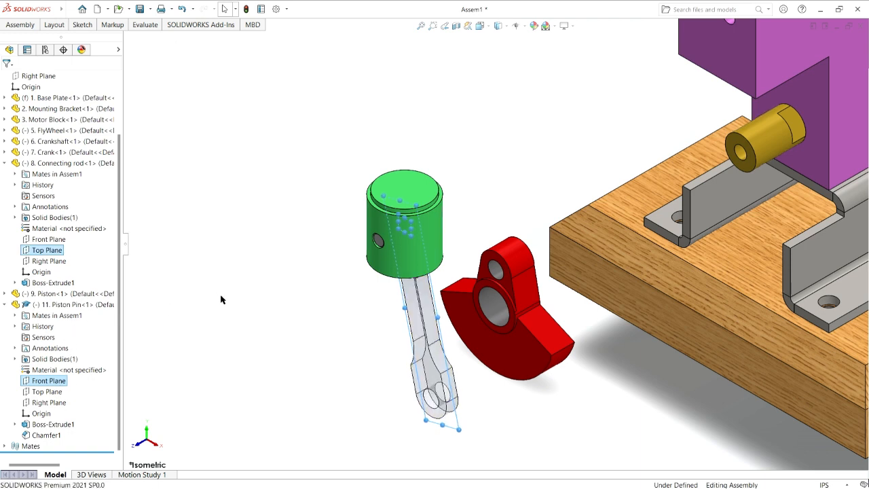
key(m)
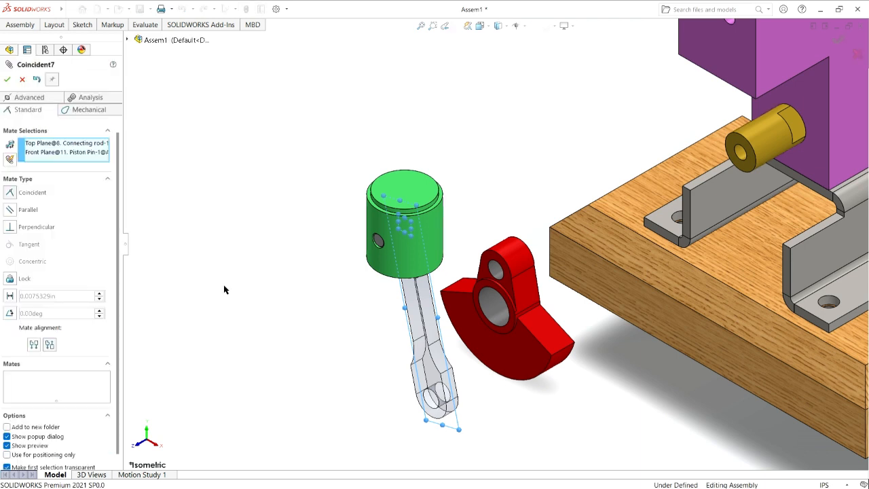
key(Return)
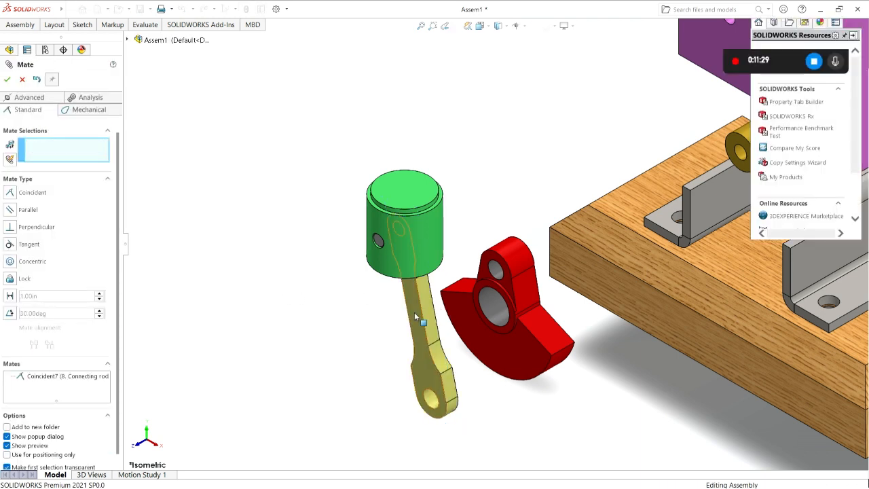
drag(415, 313, 374, 269)
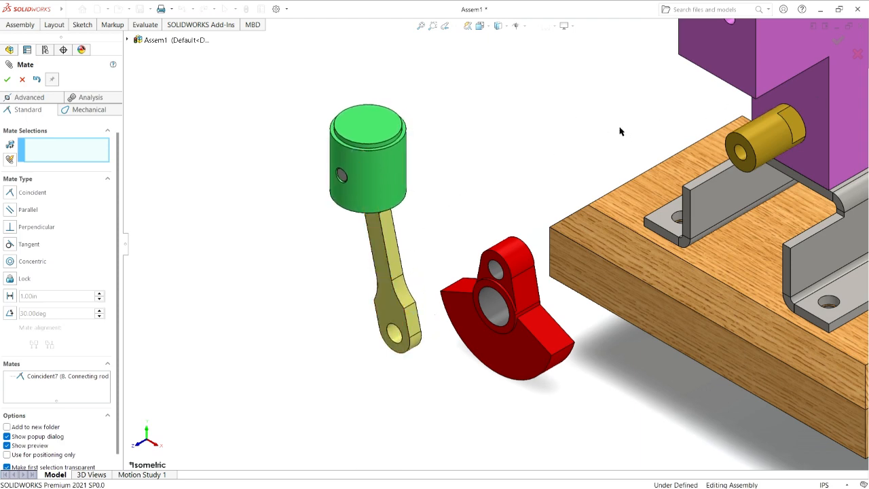
- Move the piston and connecting rod near the motor block and add a concentric mate between the block's bore and the piston's outer cylindrical face
scroll(620, 131, up, 5)
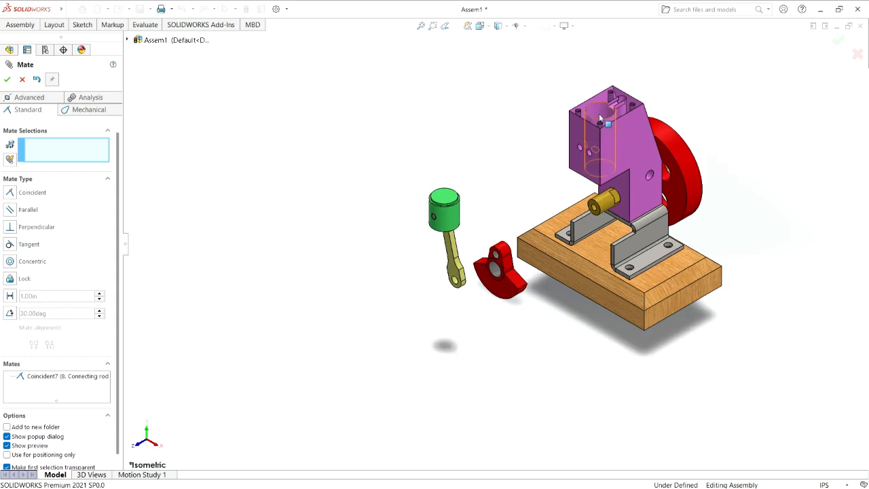
drag(454, 214, 509, 146)
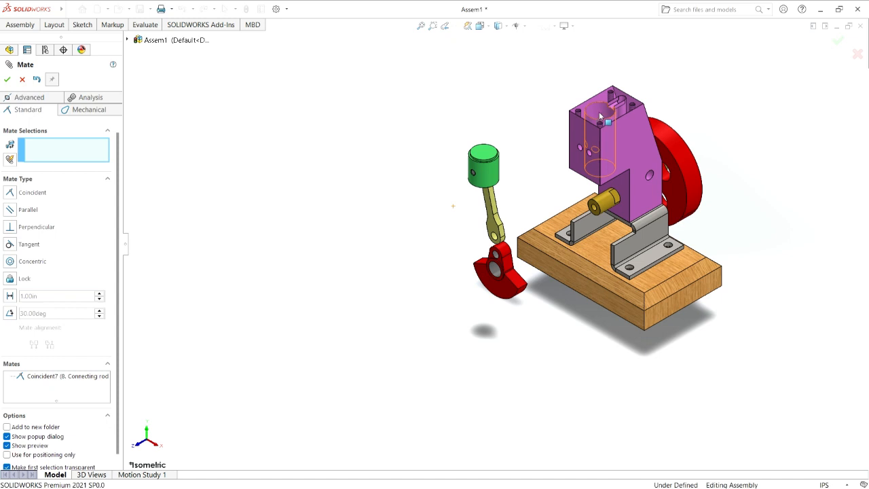
click(599, 117)
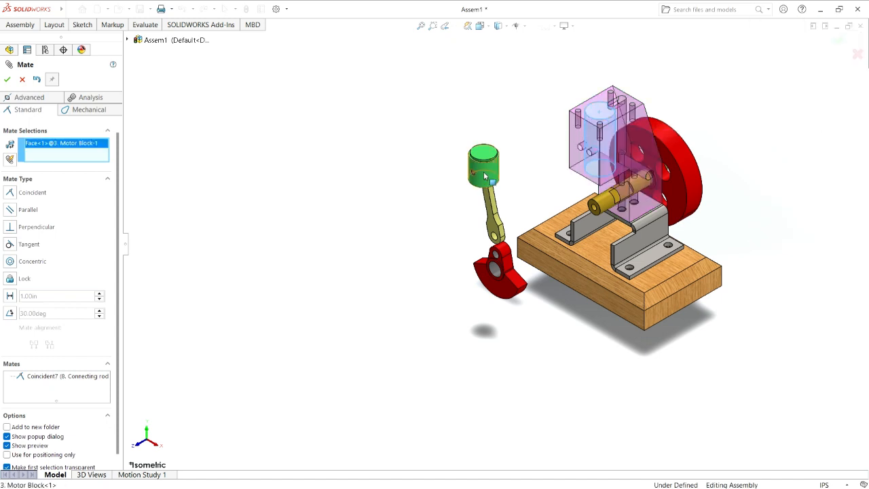
click(493, 175)
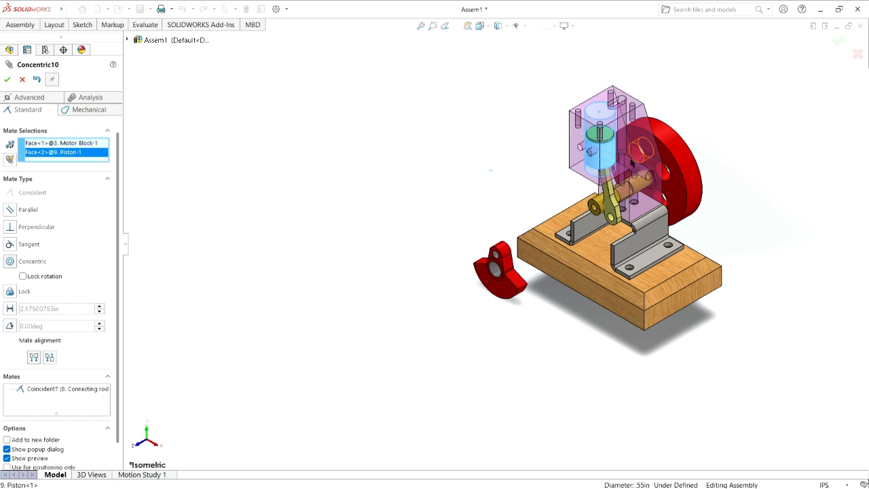
key(Return)
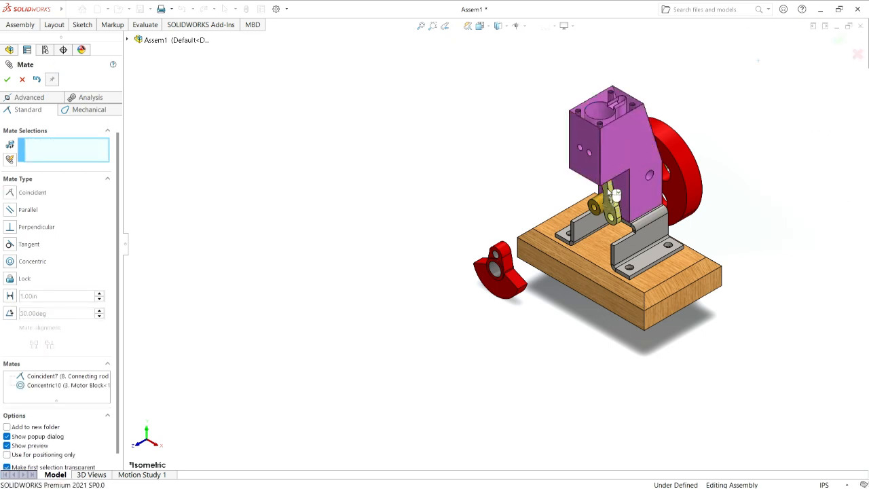
- Raise the piston and connecting rod to the upper end of the motor block's bore and finish mating
drag(614, 194, 604, 180)
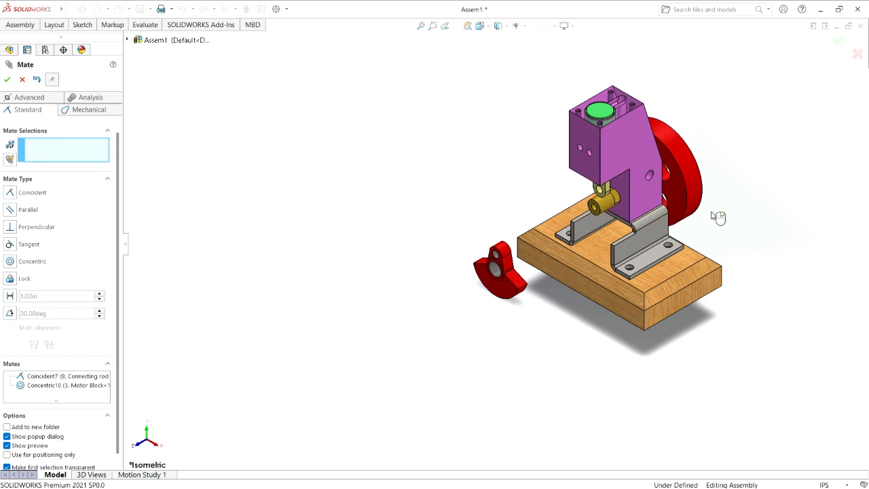
ctrl+middle_drag(746, 238, 674, 291)
scroll(556, 236, down, 5)
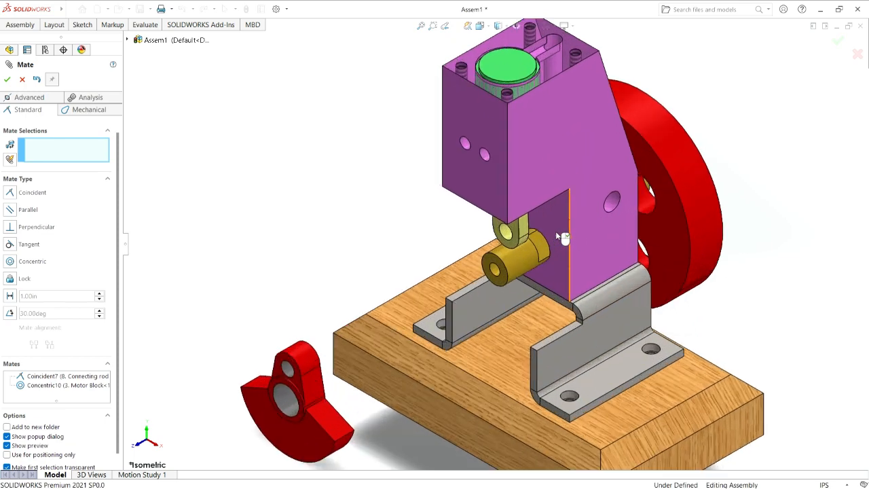
scroll(556, 236, up, 5)
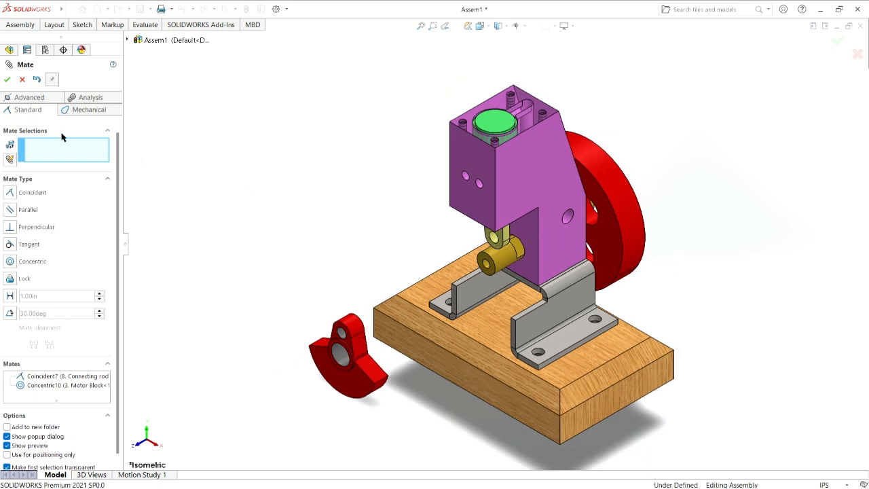
click(7, 80)
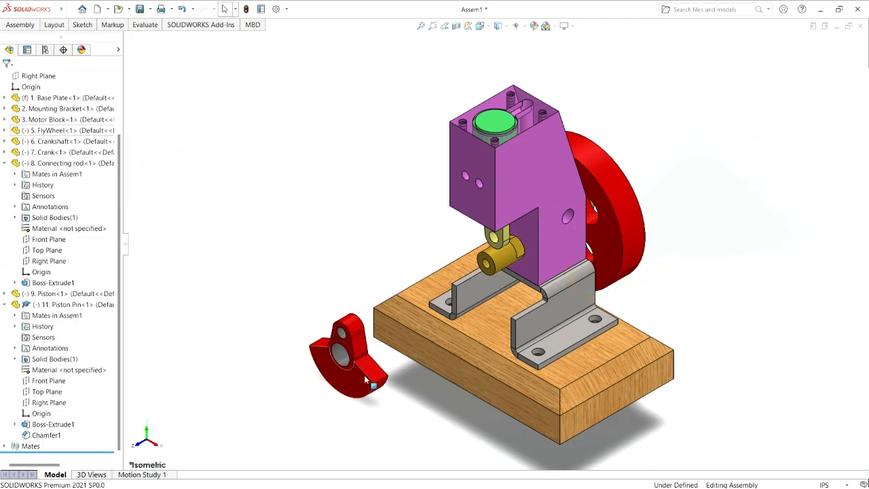
- Move the crank slightly upward beside the base plate and collapse the connecting rod and piston pin in the feature tree
drag(366, 381, 362, 327)
click(386, 281)
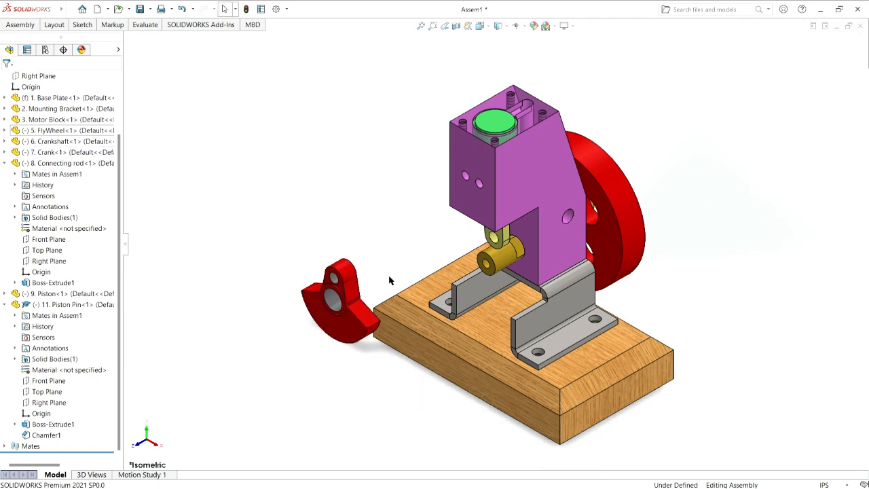
click(5, 163)
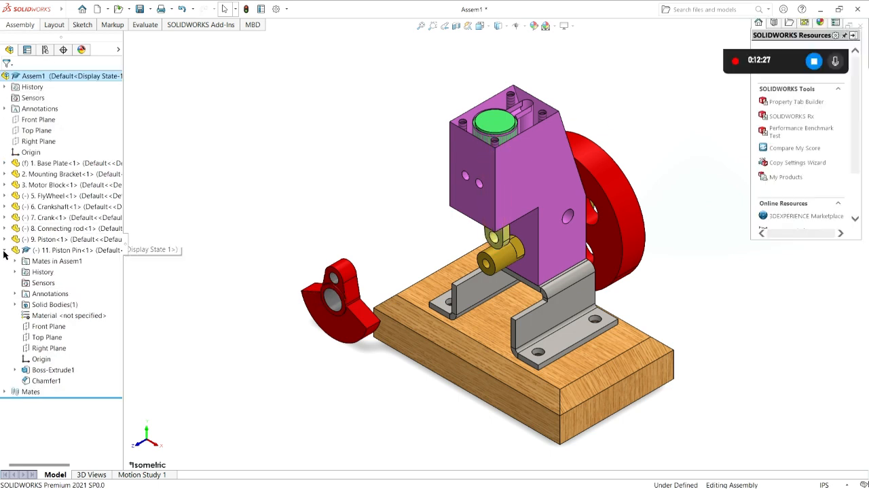
click(5, 249)
- Rotate the crank freely about its upright direction with Rotate Component so its other side faces away from the crankshaft
click(20, 24)
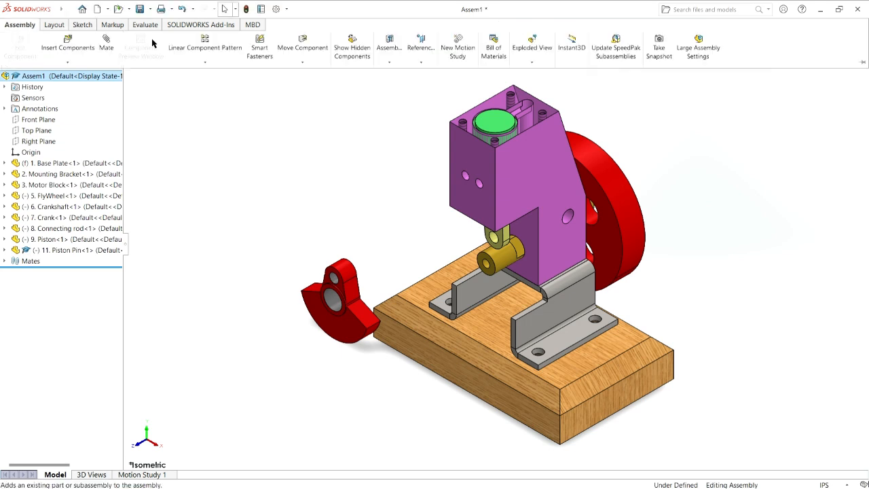
click(307, 91)
drag(323, 323, 247, 236)
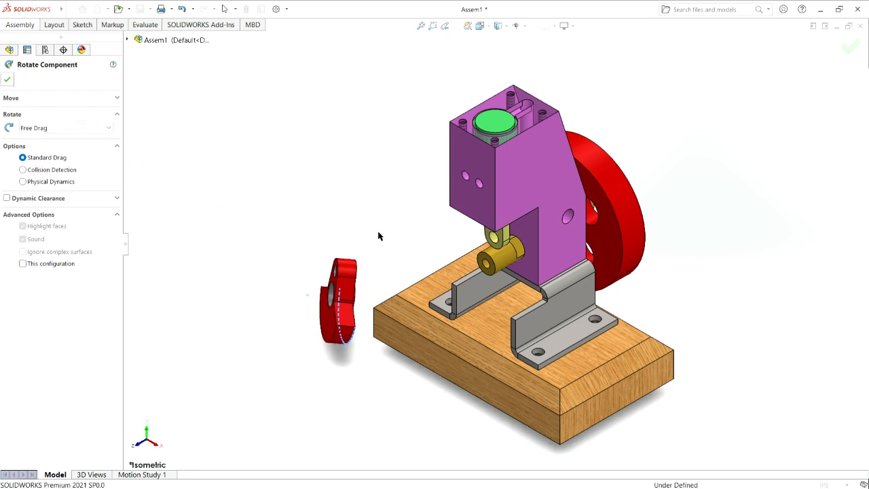
key(Return)
- Add a concentric mate between the crank's large hole and the crankshaft's cylindrical face
middle_drag(394, 270, 369, 272)
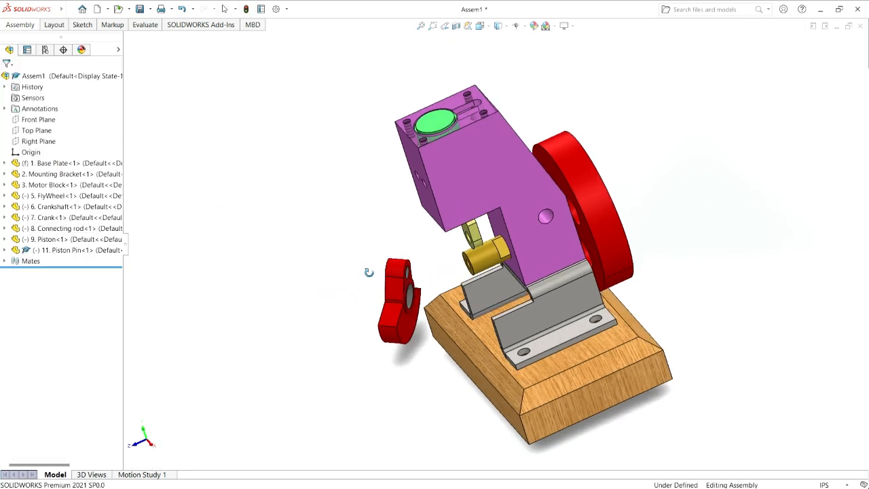
click(410, 296)
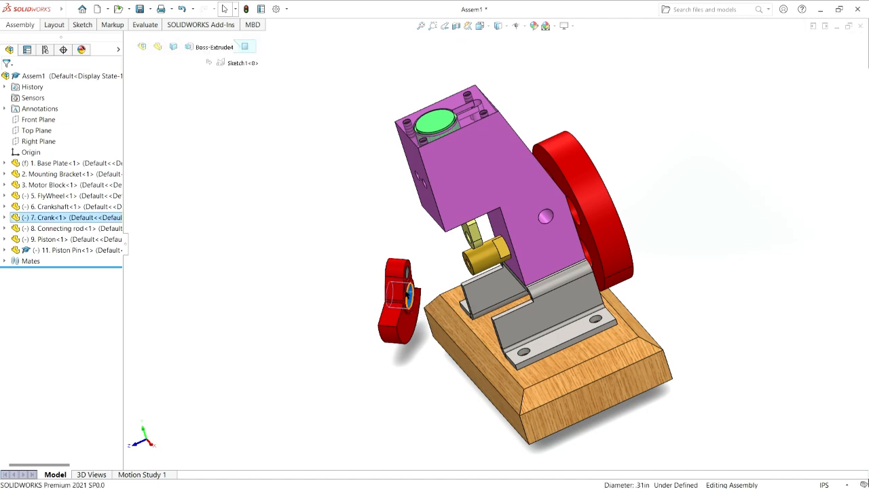
click(22, 26)
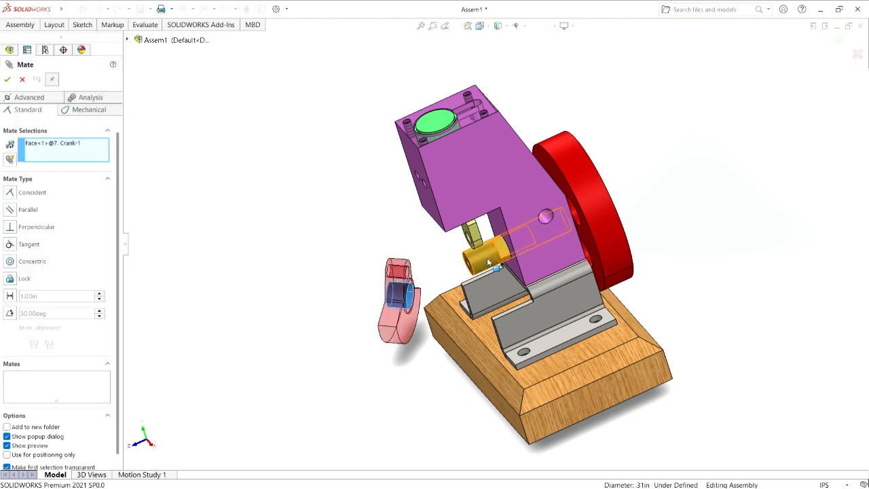
click(488, 263)
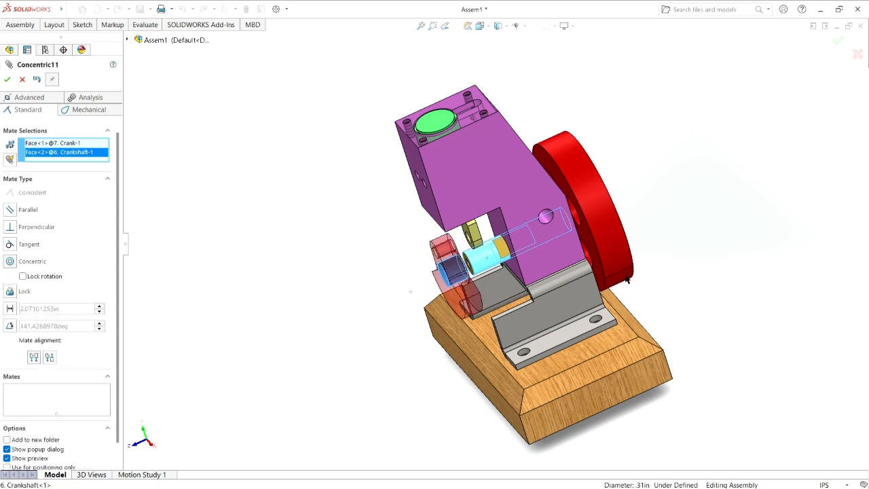
key(Return)
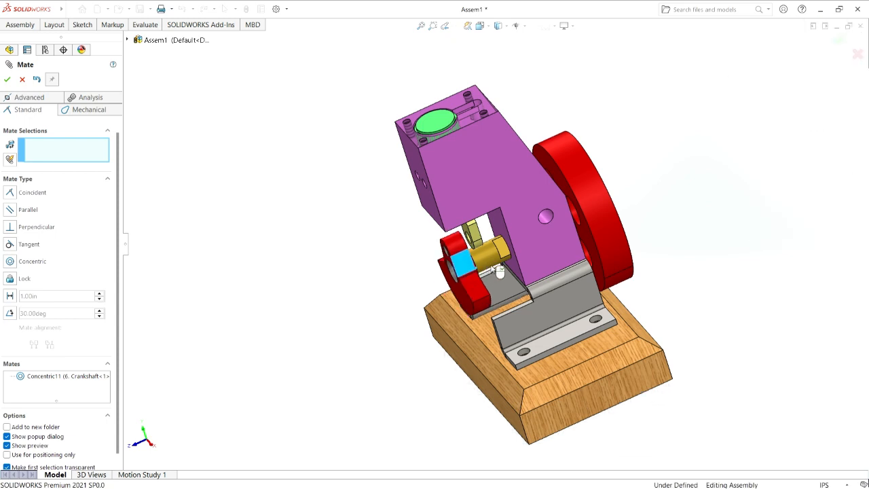
- Slide the crank along the crankshaft toward the motor block, behind the connecting rod's lower end
drag(494, 267, 537, 253)
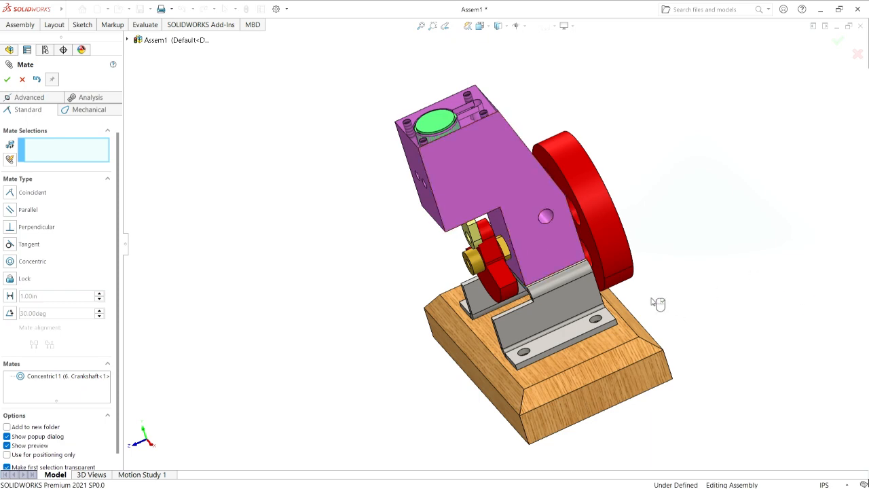
scroll(523, 278, down, 6)
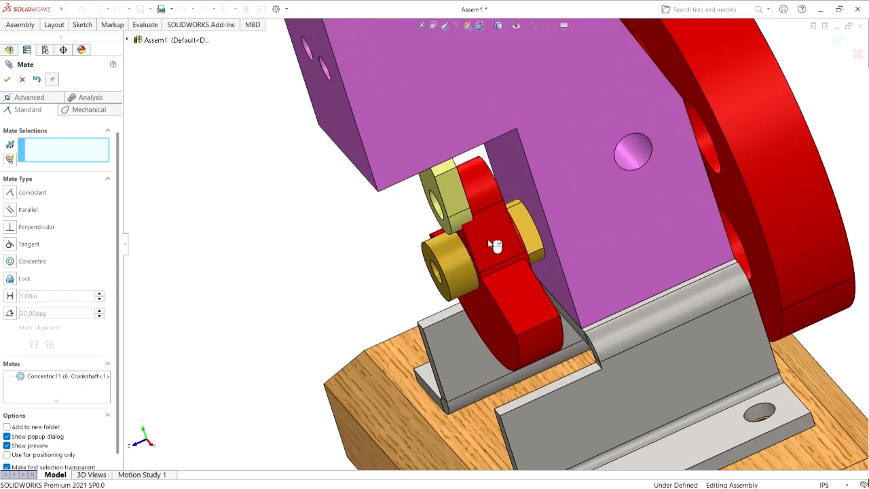
drag(499, 239, 520, 232)
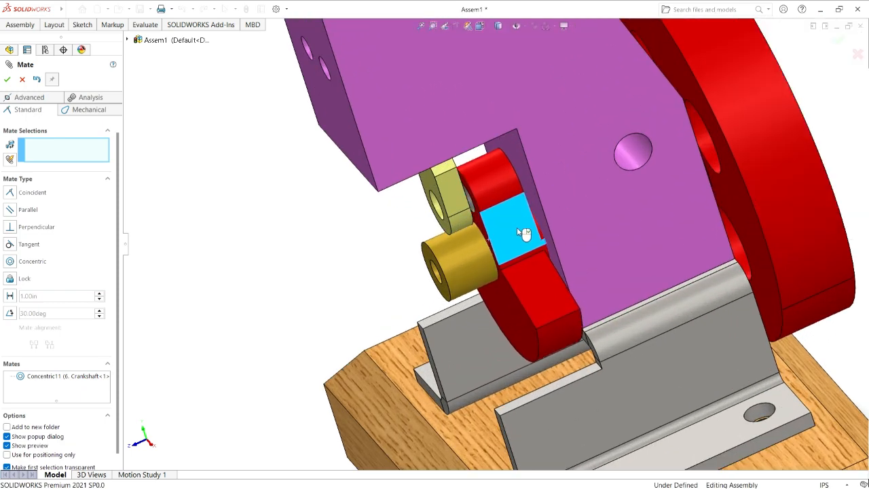
- Add a coincident mate between the crank's small-hole edge and the connecting rod's lower hole face, finish mating, and show the isometric view
click(472, 203)
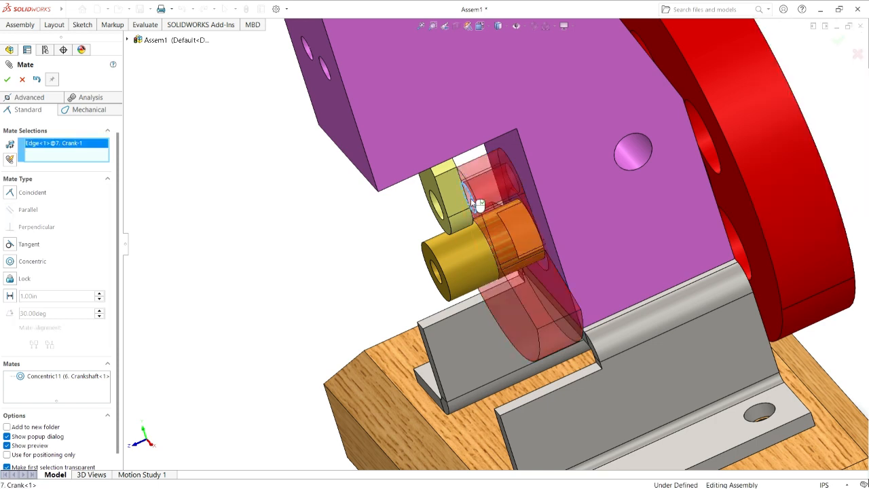
click(438, 211)
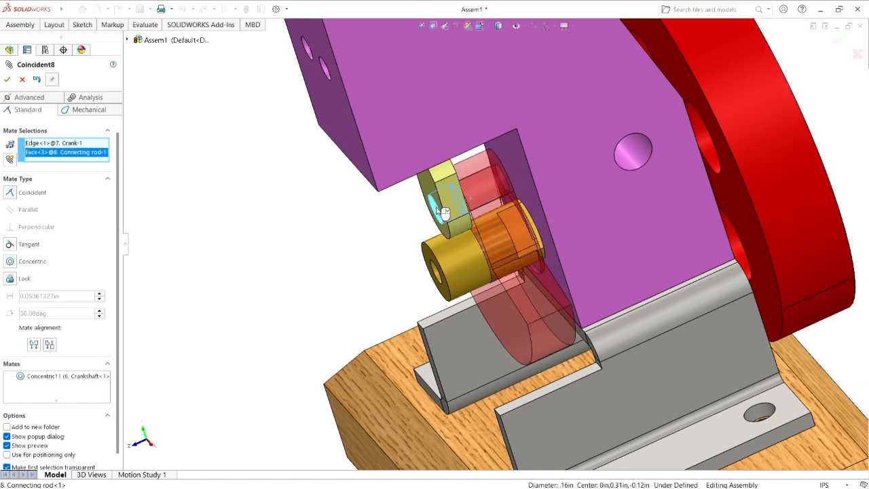
key(Return)
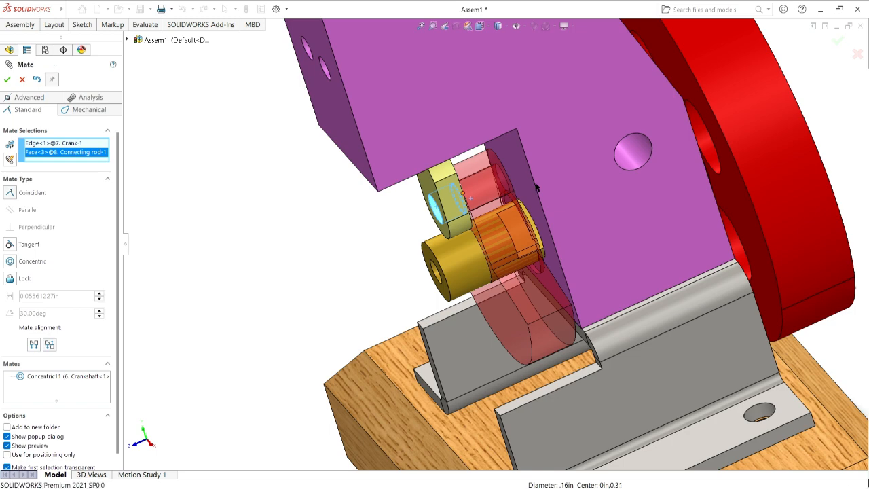
key(ctrl+7)
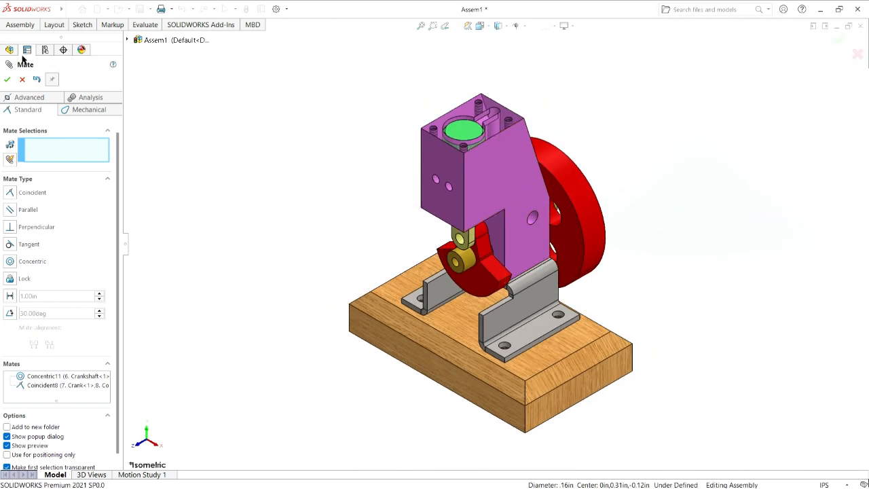
click(6, 80)
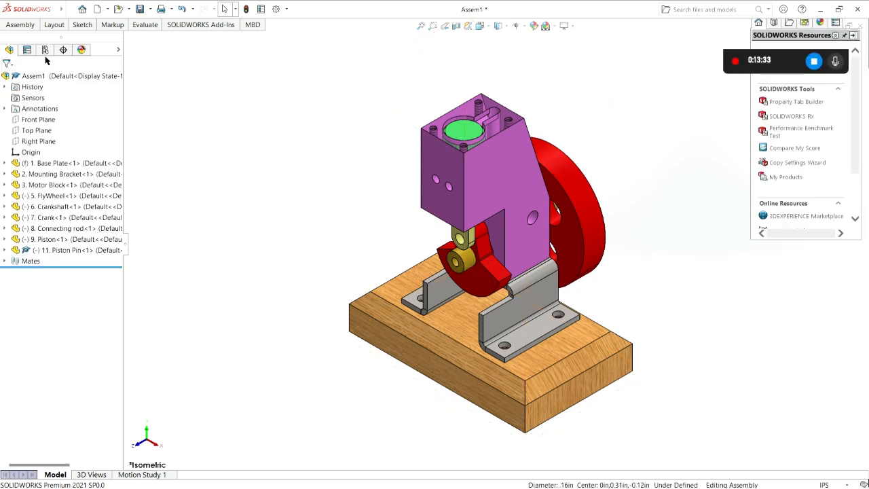
- Insert the 10. Crank pin and 12. Washer parts and place them in the open space beside the engine
click(25, 28)
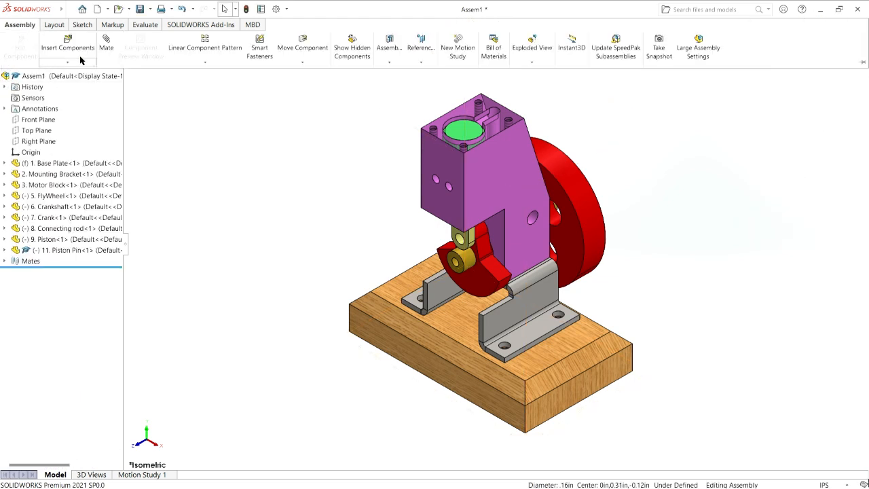
click(68, 47)
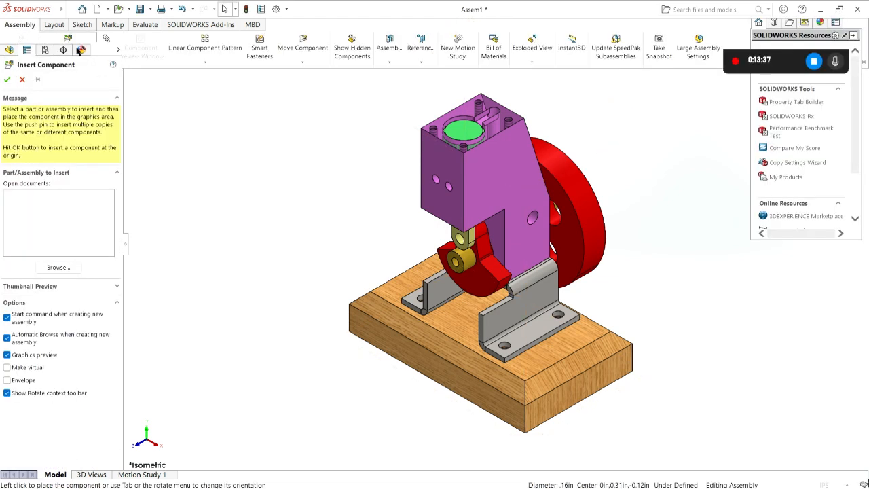
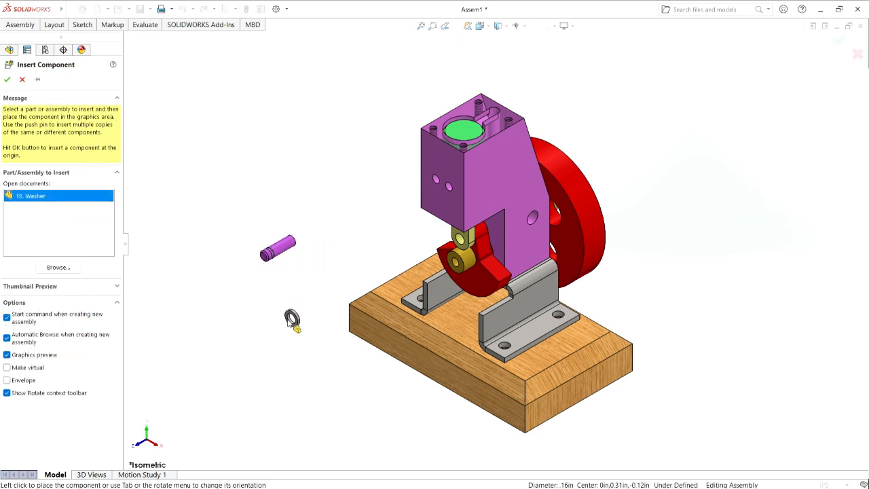
click(284, 319)
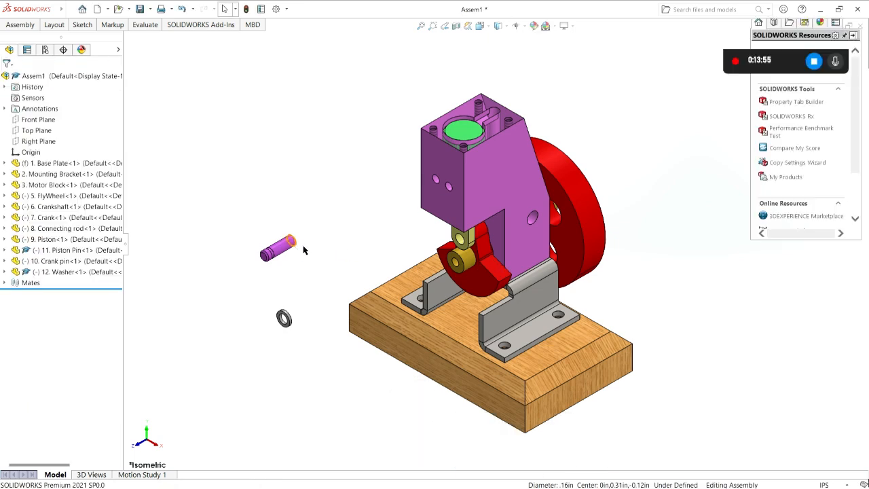
- Move the crank pin closer to the engine and slide the crank back to expose its small hole
scroll(477, 304, down, 2)
scroll(303, 249, down, 2)
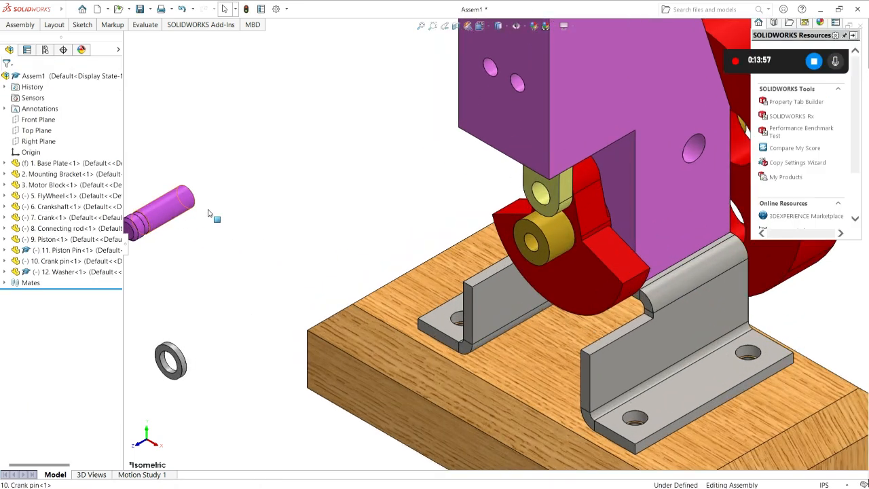
drag(208, 212, 301, 213)
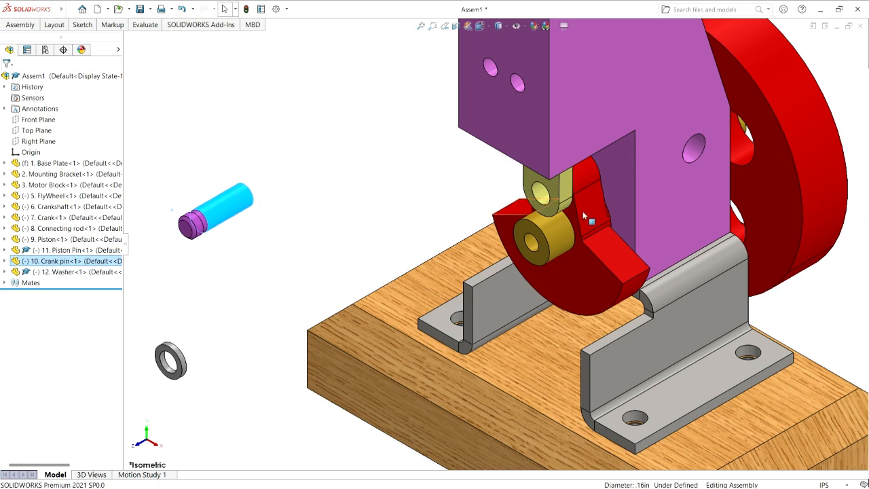
mouse_move(582, 216)
mouse_down()
mouse_move(561, 232)
mouse_move(564, 219)
mouse_move(567, 232)
mouse_move(576, 224)
mouse_up()
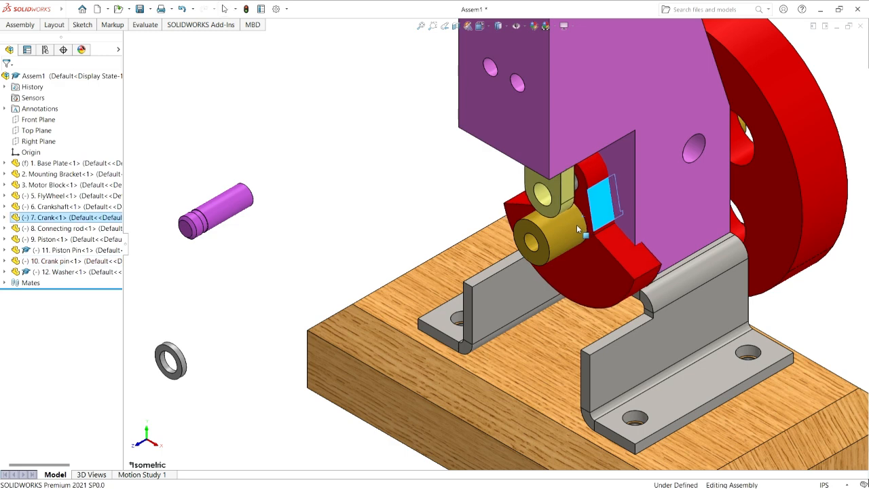
- Add a concentric mate between the crank's small hole and the crank pin's long cylindrical face
click(230, 199)
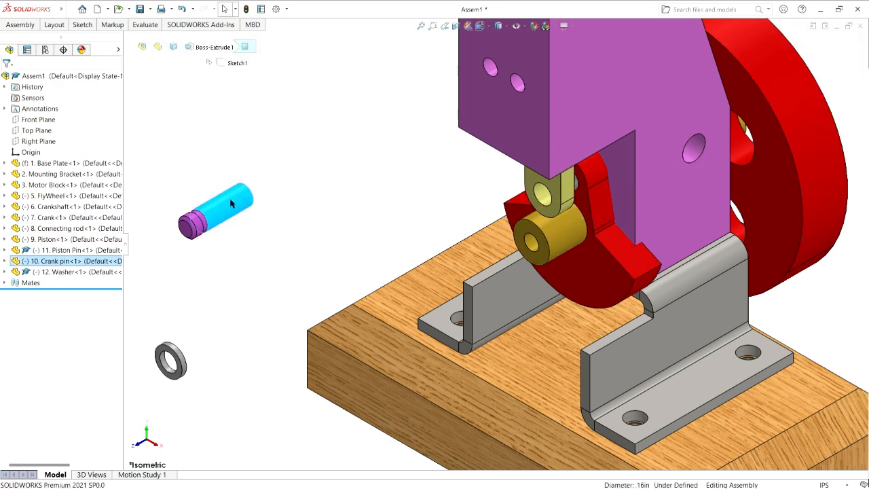
click(577, 183)
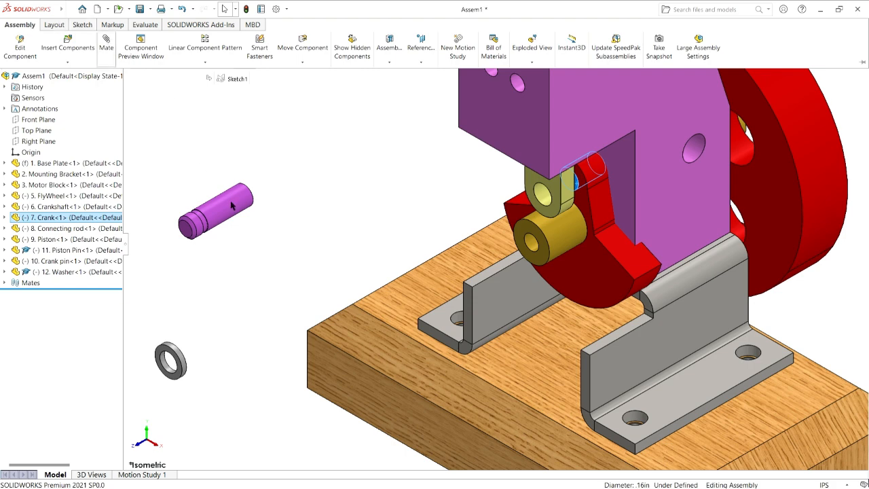
key(m)
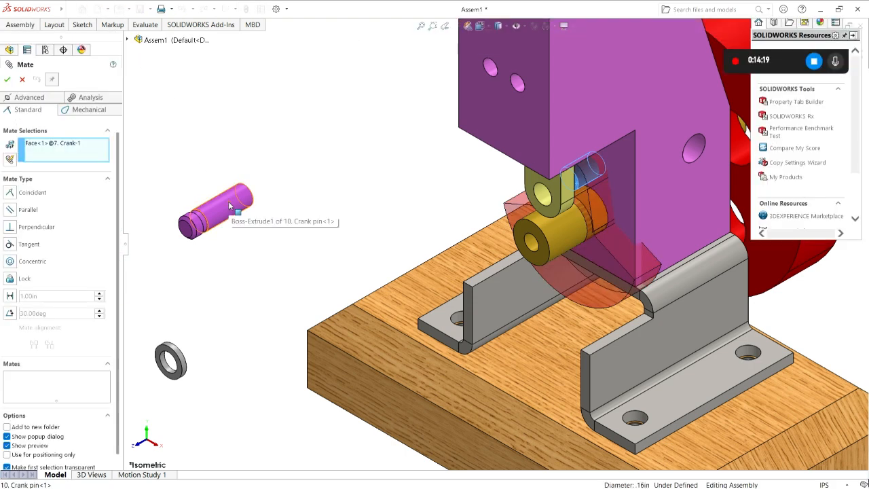
click(228, 201)
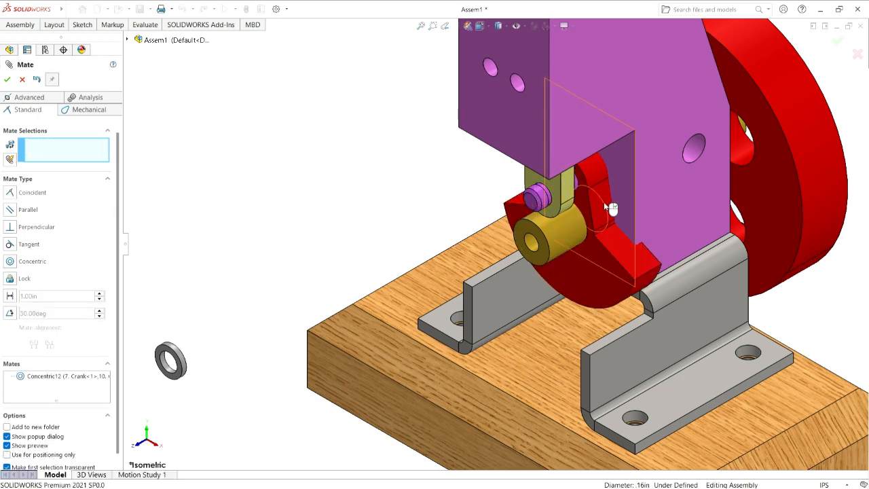
- Slide the crank and crank pin outward from the motor block until the pin's inner end is exposed behind the crank
drag(595, 202, 520, 223)
drag(591, 254, 642, 236)
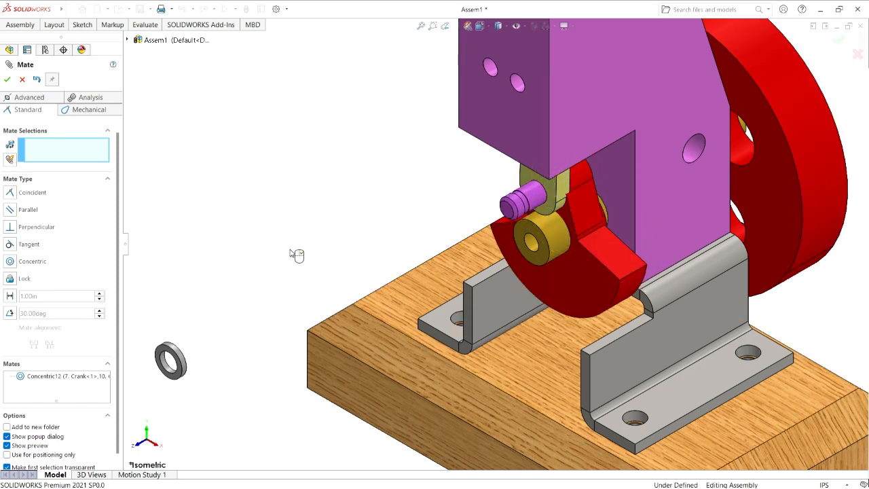
middle_drag(653, 245, 596, 244)
mouse_move(570, 201)
mouse_down()
mouse_move(592, 197)
mouse_move(548, 213)
mouse_move(571, 196)
mouse_up()
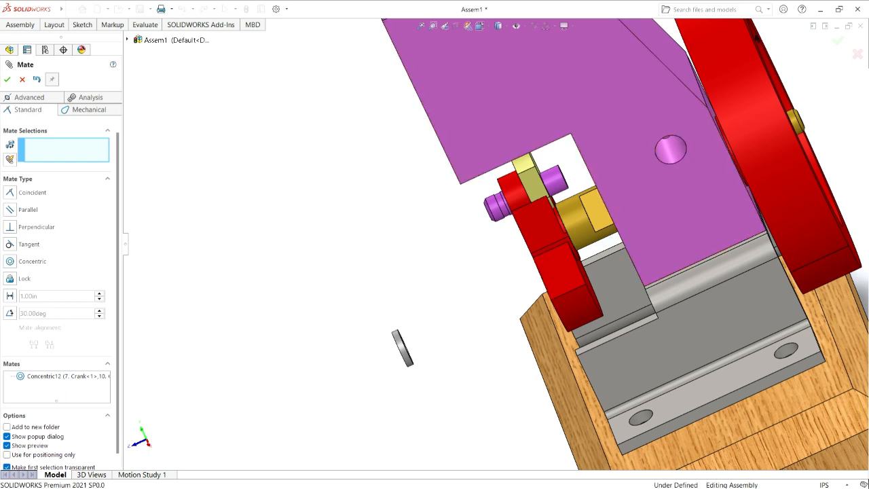
- Add a coincident mate between the crank pin's inner end face and the crank's face on the motor block side
scroll(582, 174, down, 5)
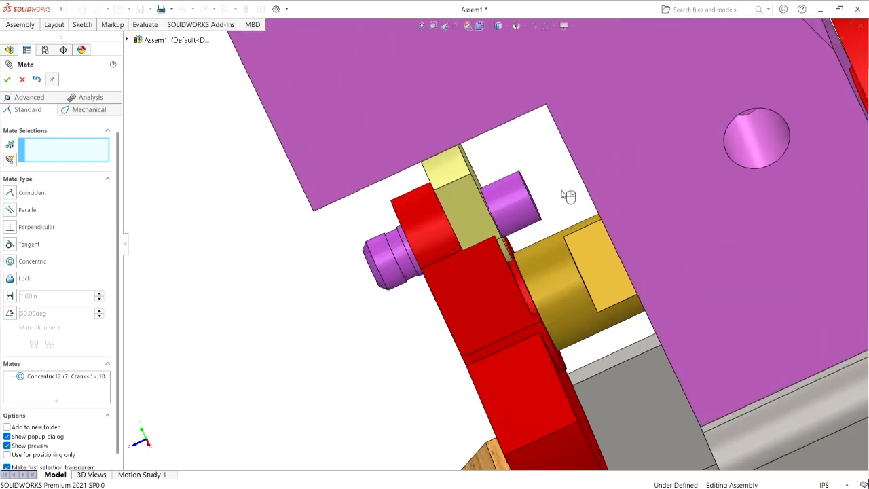
middle_drag(563, 195, 541, 201)
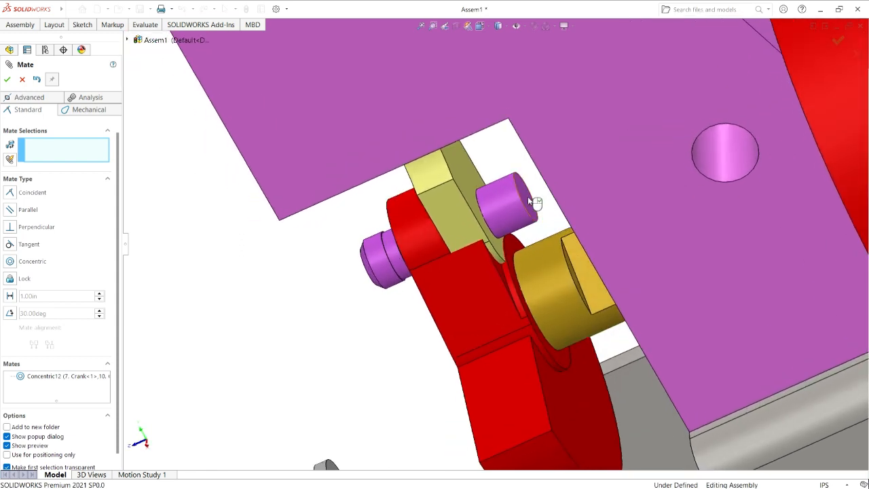
click(528, 196)
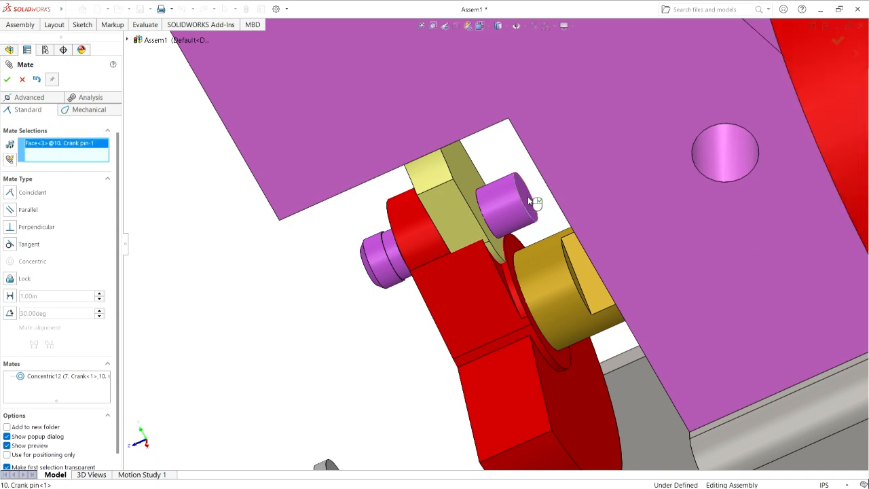
drag(470, 271, 540, 238)
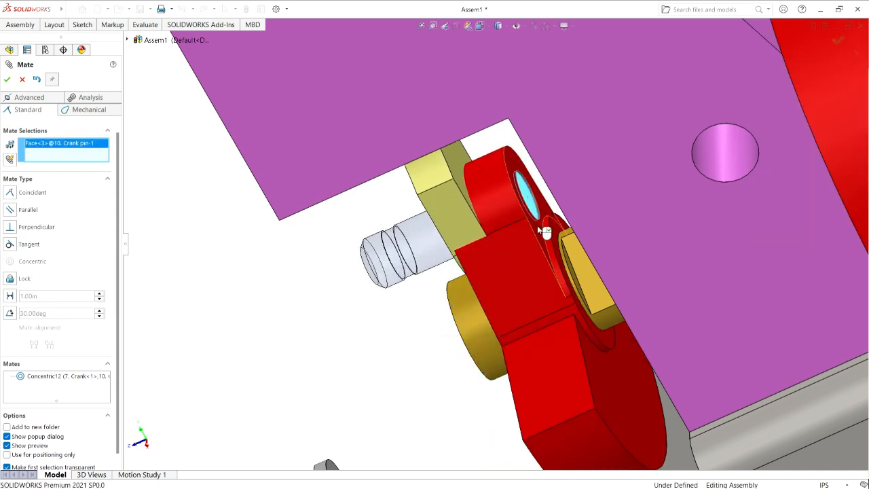
click(545, 230)
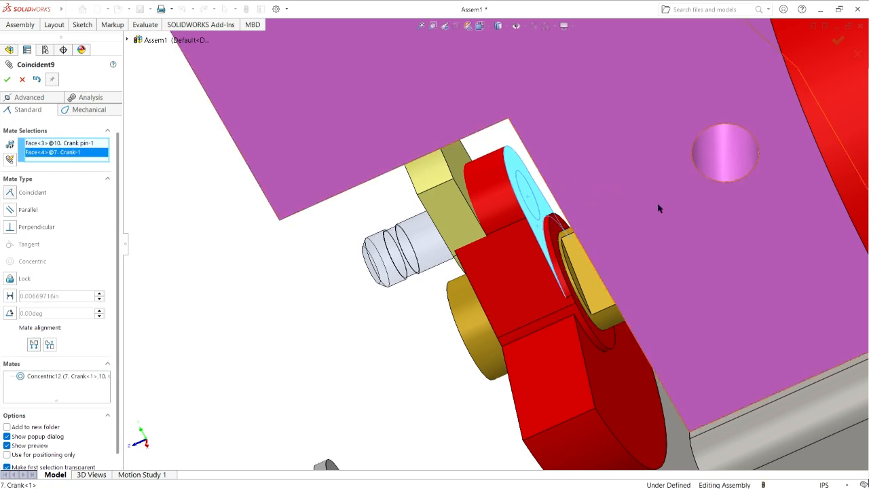
key(Return)
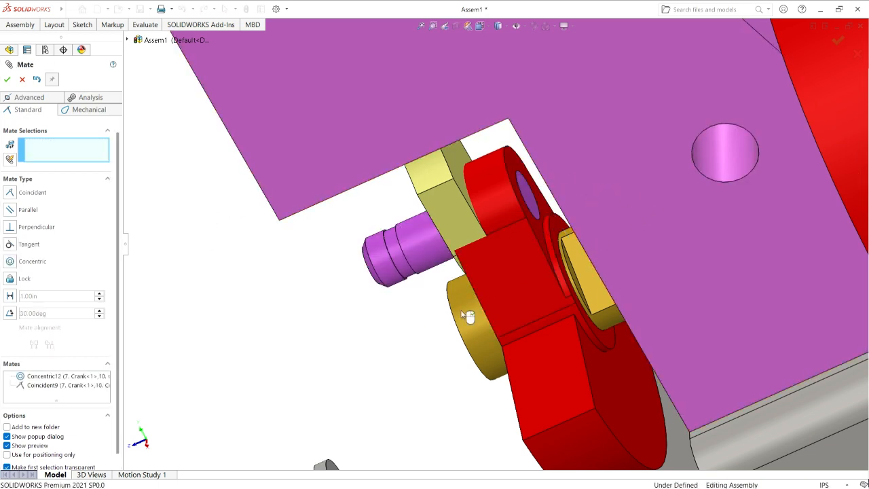
- Slide the crank and its pin together along the crankshaft toward the motor block and back out
drag(547, 238, 412, 315)
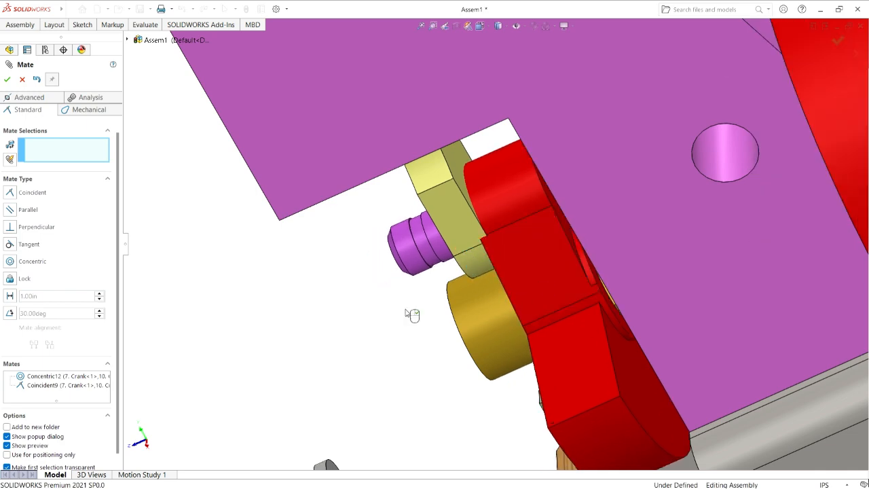
middle_drag(406, 313, 471, 269)
drag(408, 255, 390, 268)
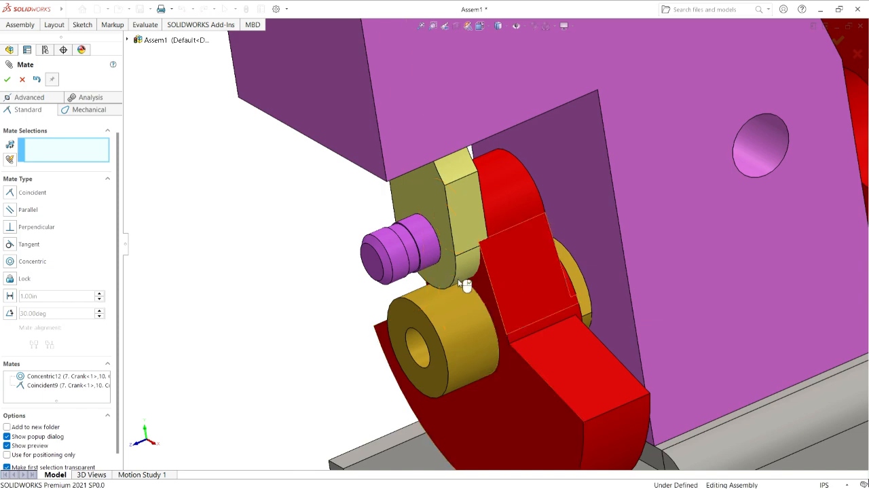
scroll(481, 283, down, 1)
scroll(468, 279, up, 4)
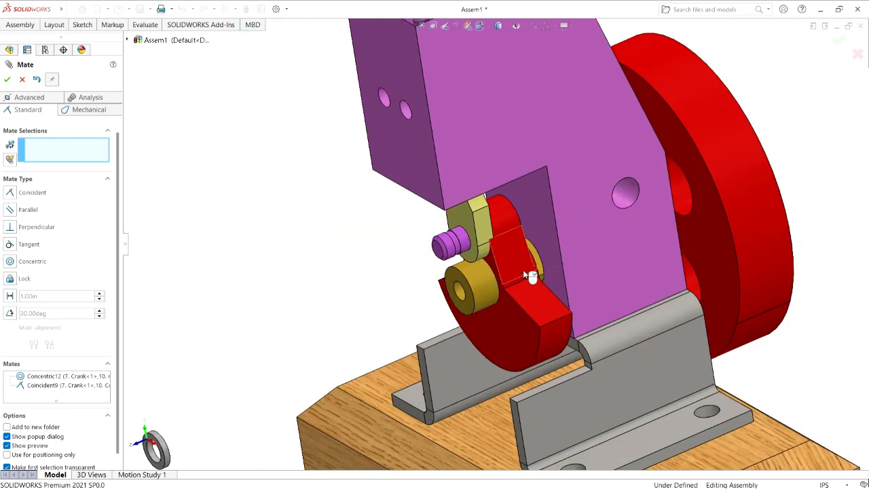
- Add a coincident mate between the crank's raised rear boss face and the motor block's facing inner wall
middle_drag(528, 275, 497, 292)
scroll(519, 275, up, 1)
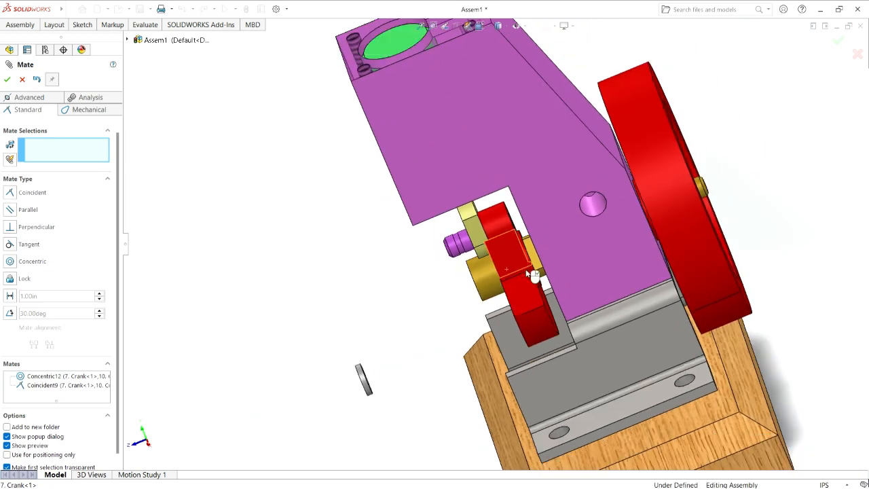
scroll(521, 272, down, 5)
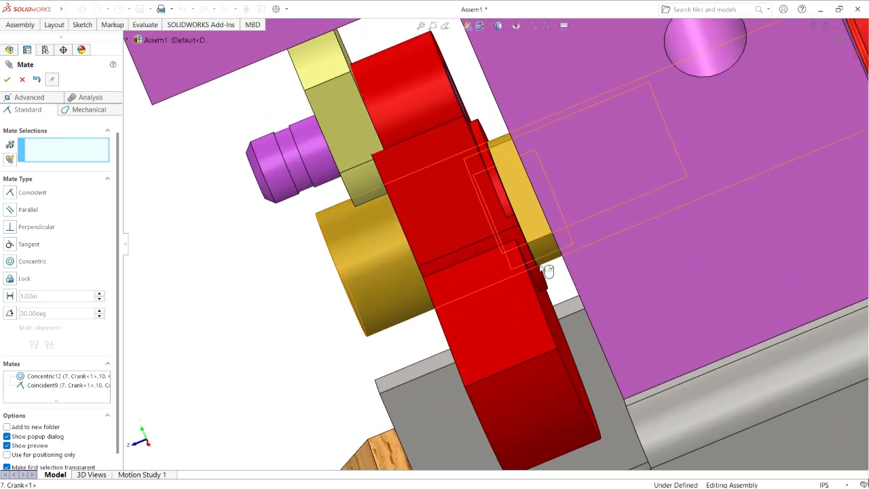
mouse_move(547, 271)
middle_down()
mouse_move(521, 283)
mouse_move(532, 278)
middle_up()
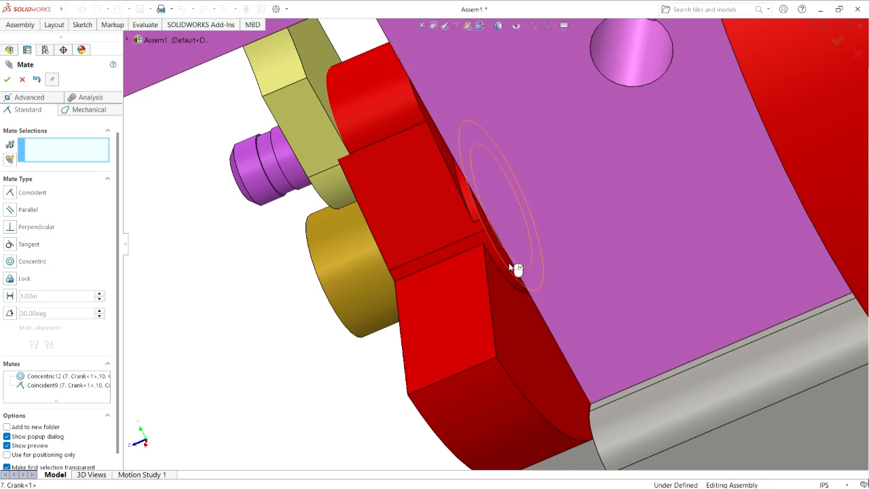
click(502, 254)
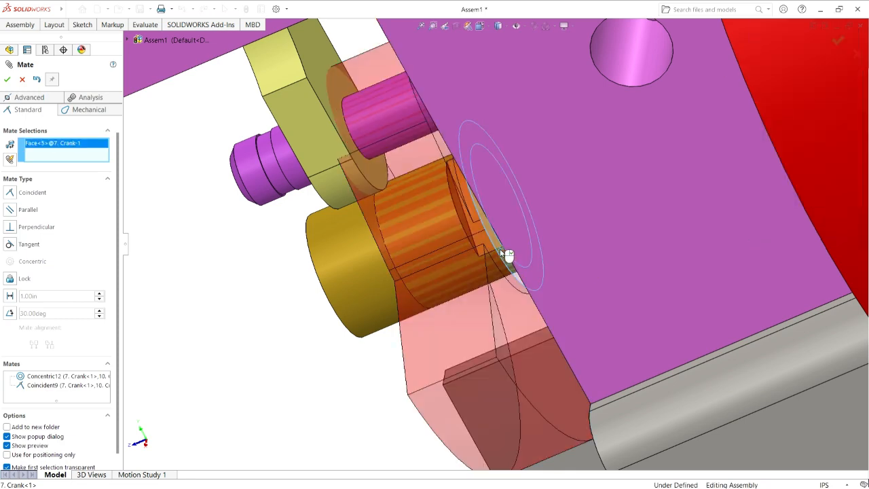
middle_drag(442, 251, 514, 217)
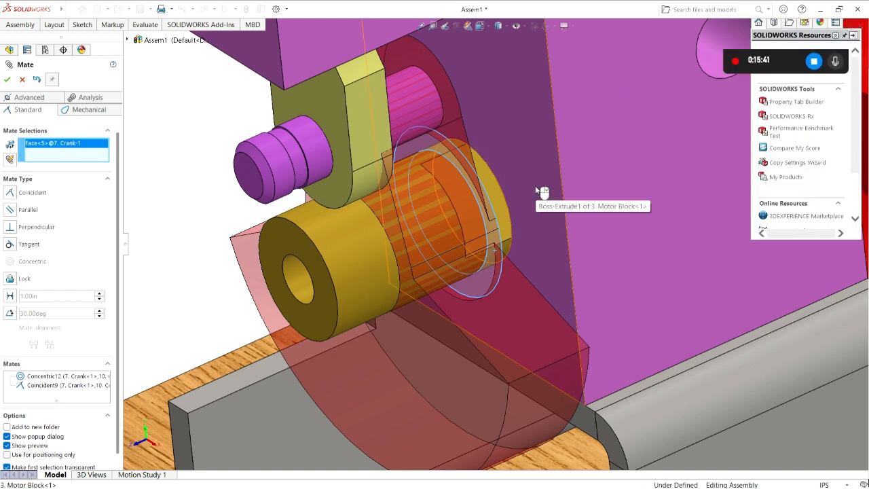
click(538, 189)
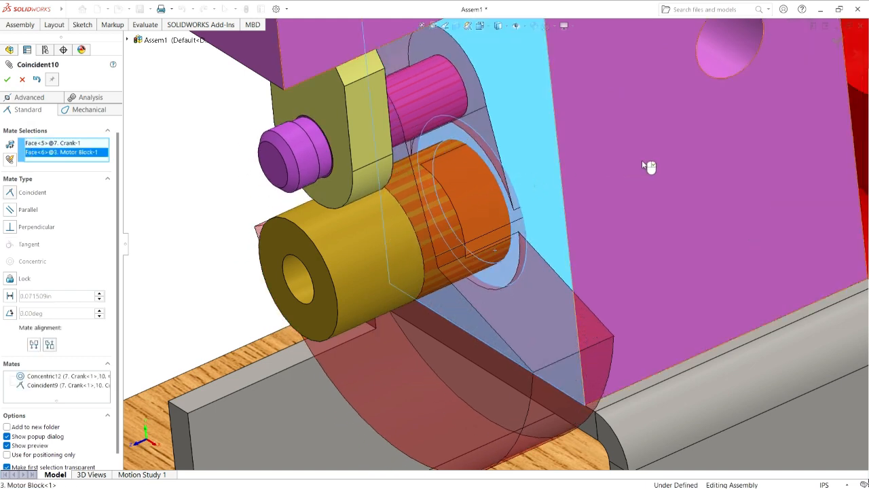
key(Return)
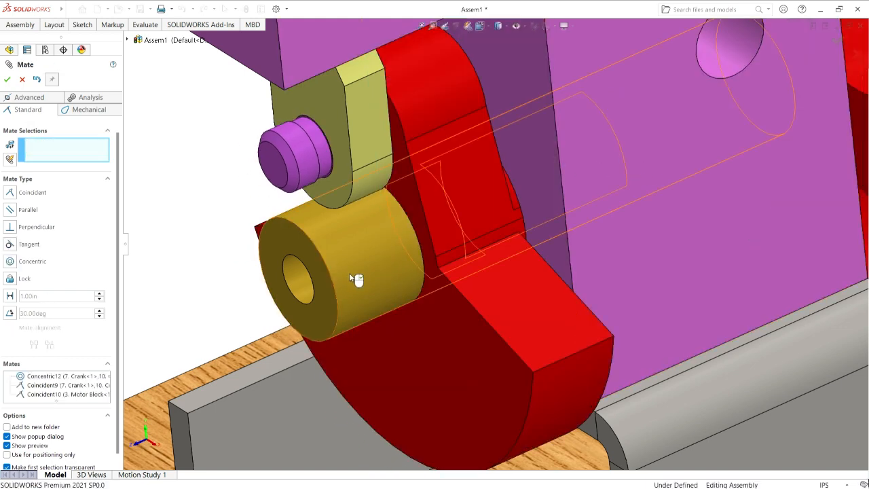
- Rotate the crank to test its motion and undo the coincident mate between the crank and the motor block
scroll(357, 279, down, 3)
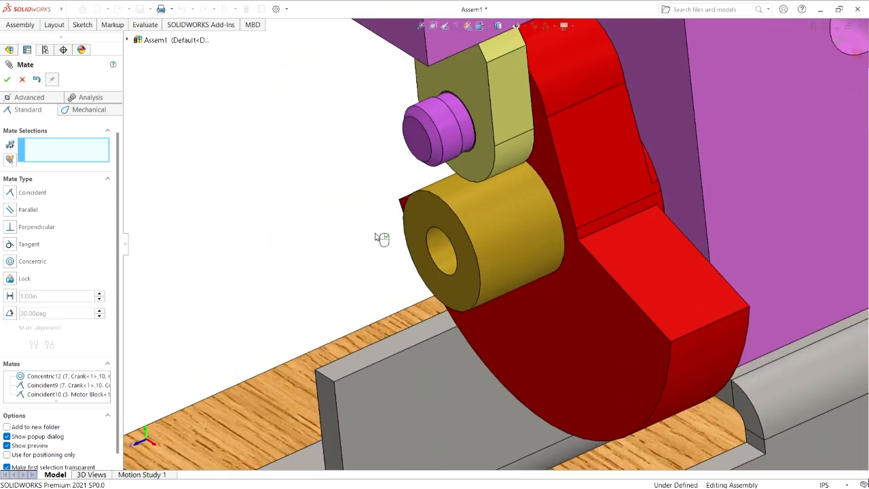
drag(504, 146, 483, 153)
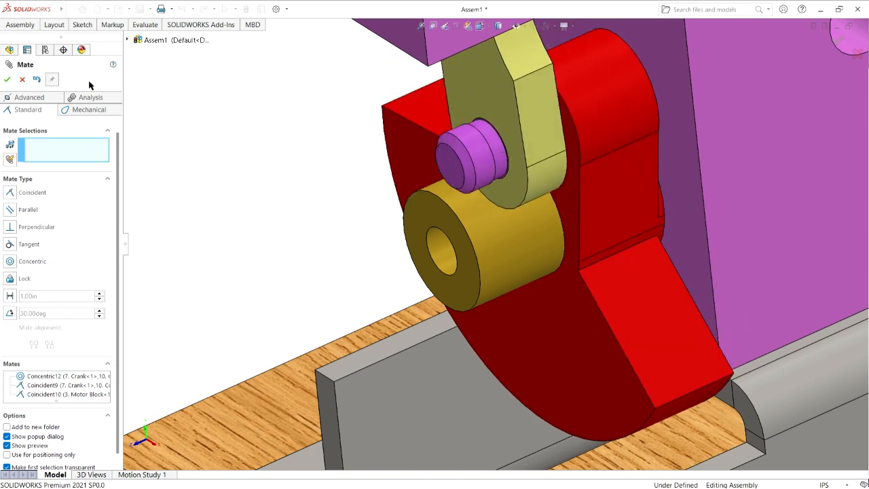
click(38, 80)
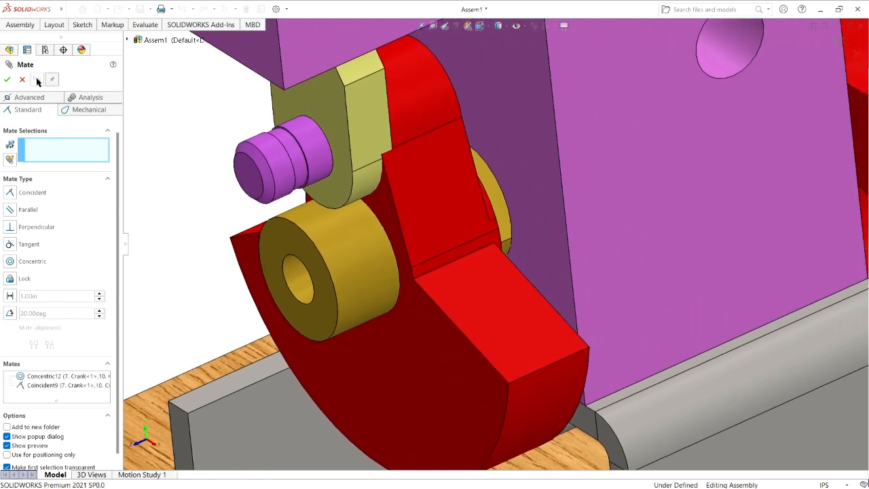
- Slide the crank toward the motor block and push the crankshaft back until its end sits nearly flush with the crank's face
click(458, 184)
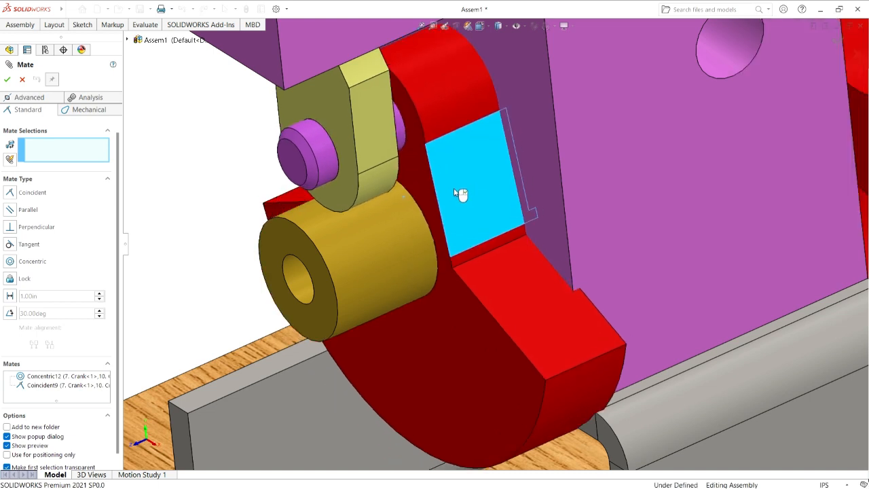
drag(356, 233, 475, 207)
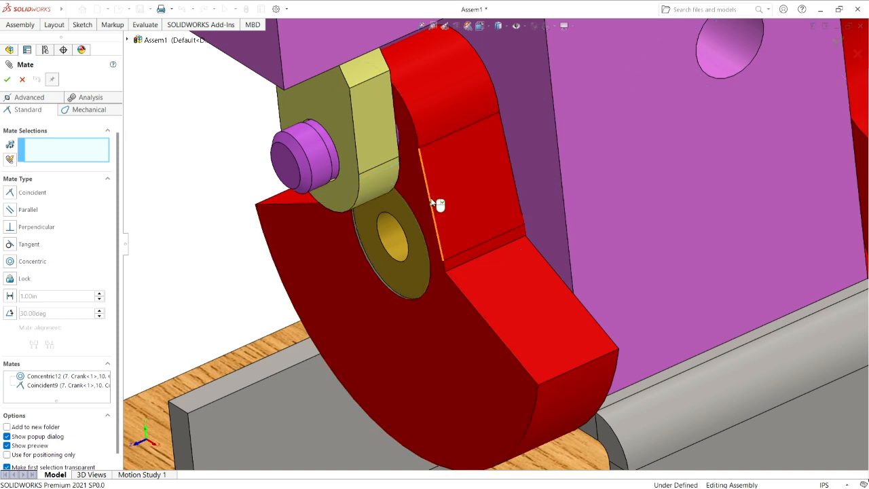
mouse_move(442, 199)
middle_down()
mouse_move(387, 215)
mouse_move(429, 202)
middle_up()
- Move the washer from beside the base plate up closer to the crank pin
scroll(278, 225, up, 6)
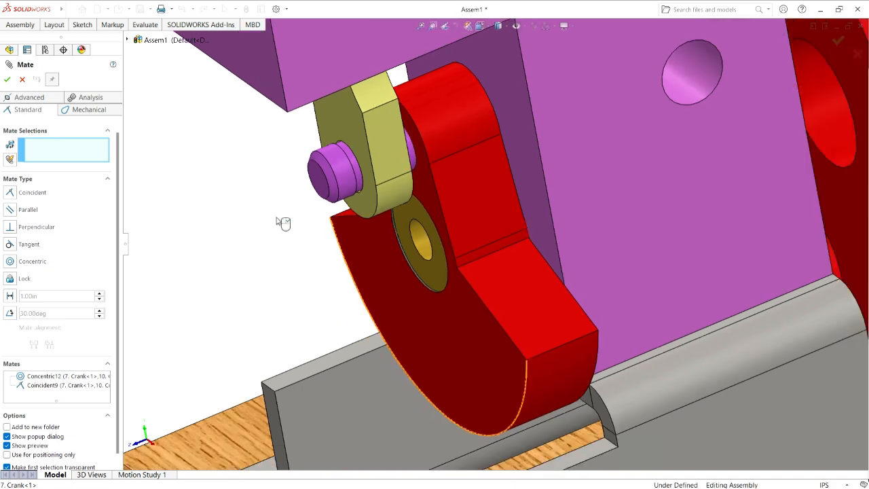
scroll(272, 229, up, 2)
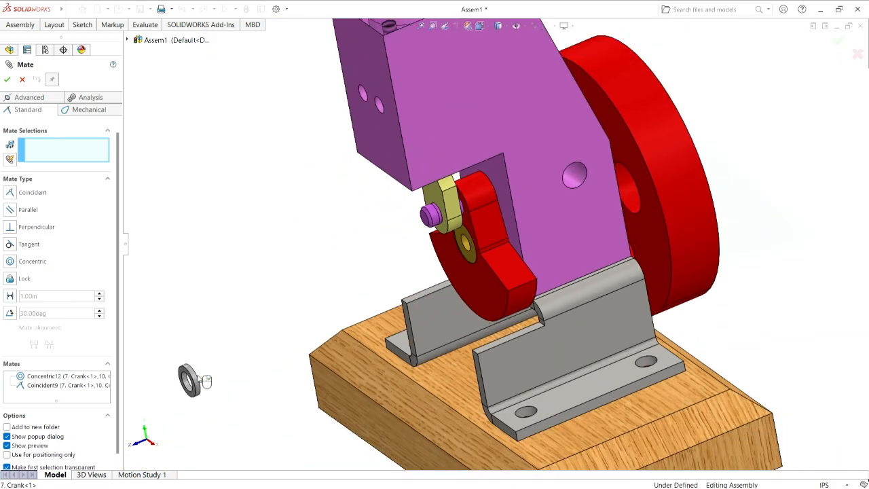
drag(205, 381, 322, 287)
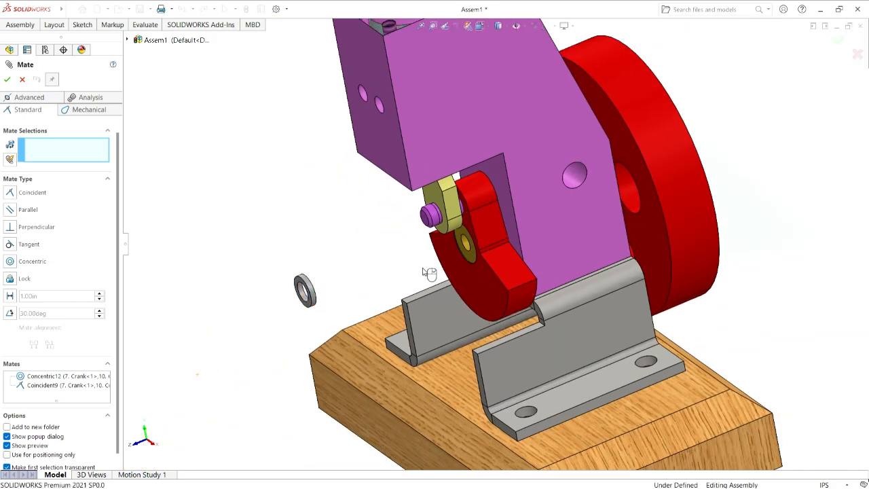
scroll(420, 273, down, 6)
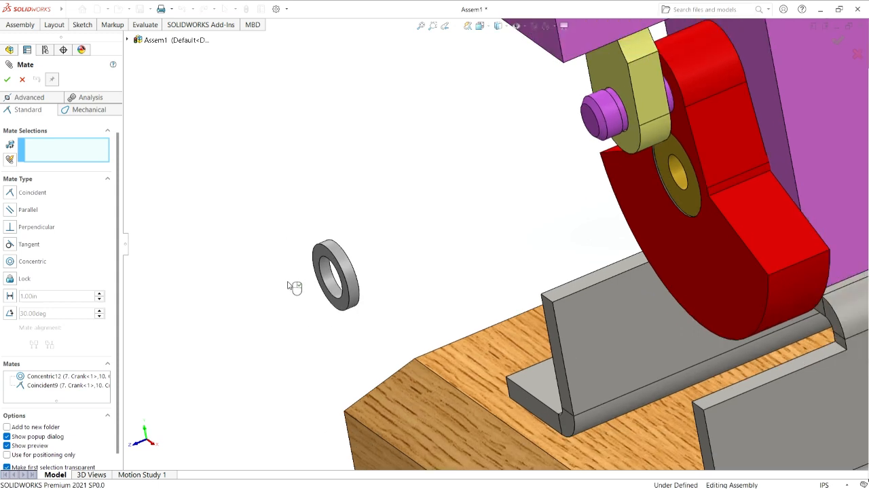
- Add a concentric mate between the washer's inner bore and the cylindrical face of the crank pin
click(329, 280)
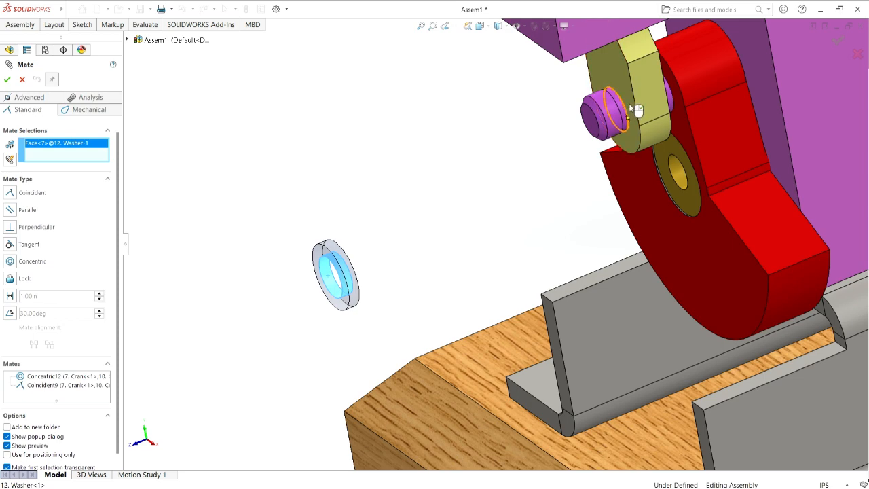
scroll(631, 107, down, 5)
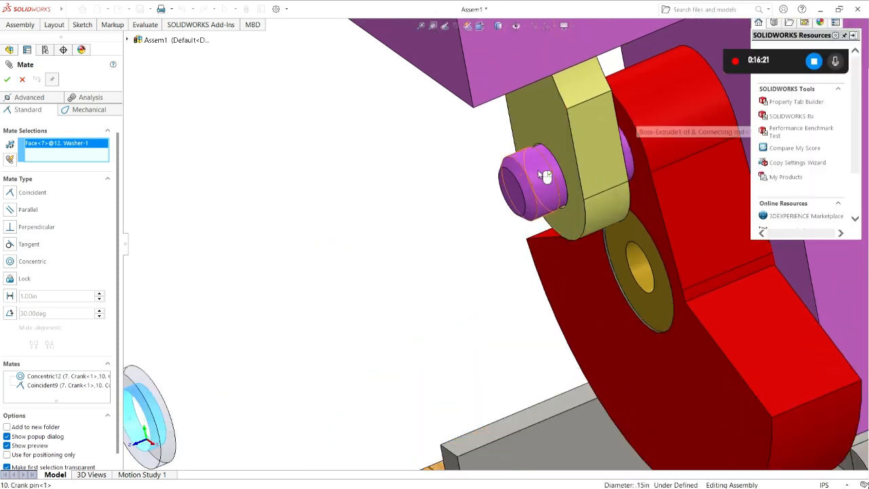
drag(526, 179, 508, 185)
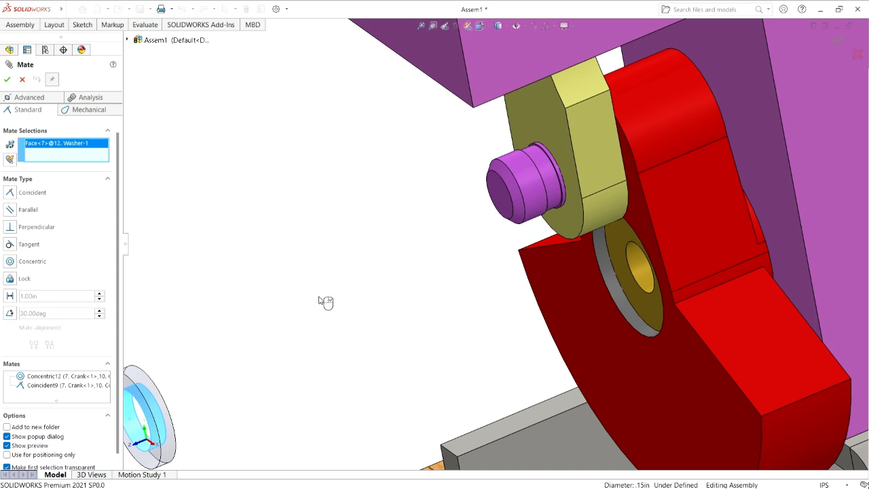
click(547, 174)
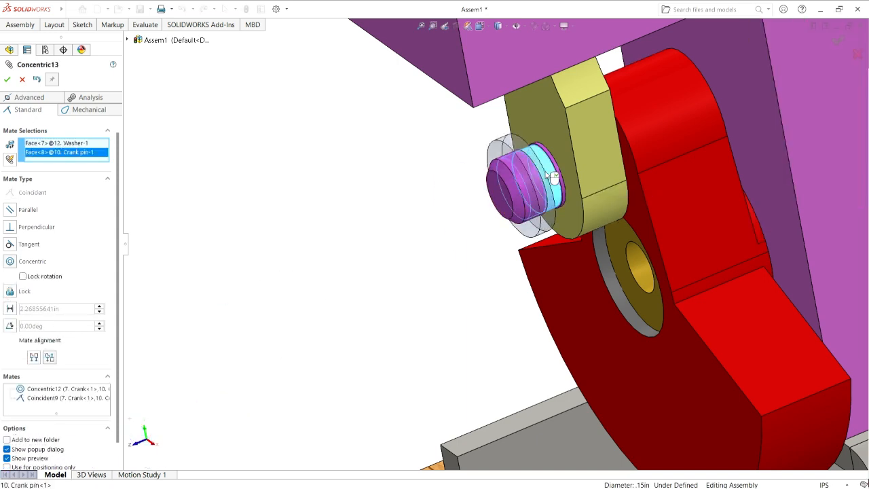
drag(548, 171, 520, 197)
click(515, 190)
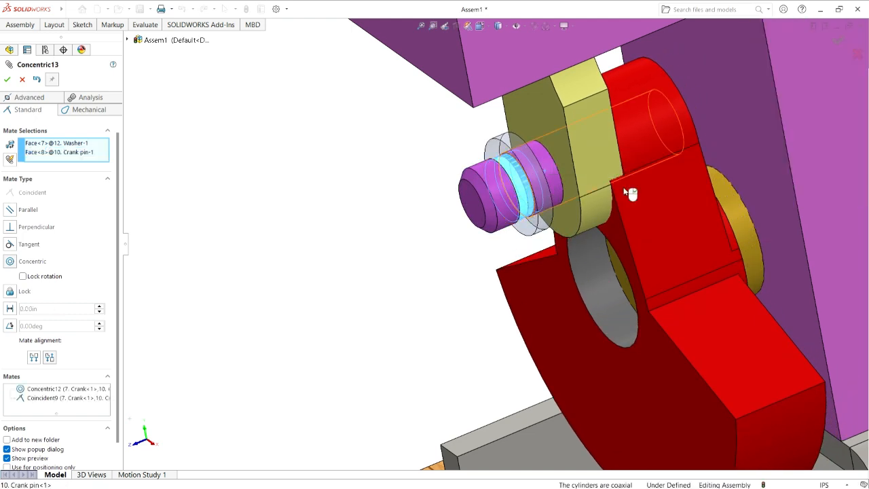
click(684, 163)
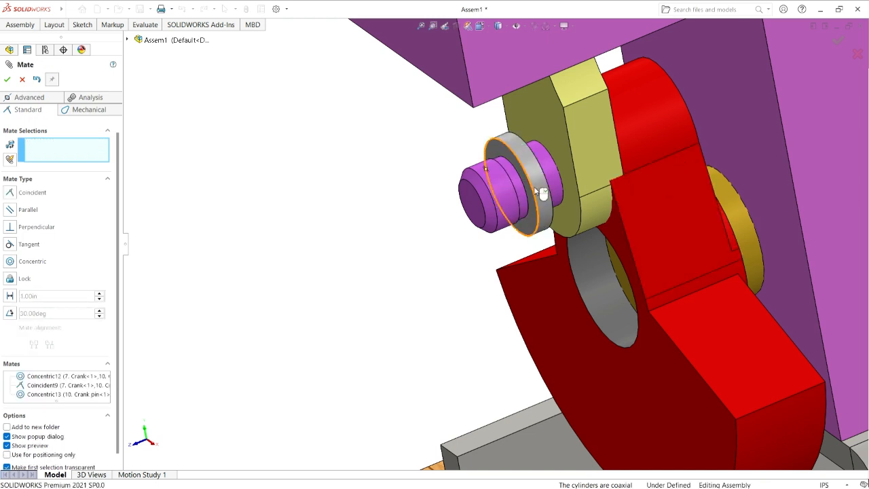
- Slide the washer along the crank pin, swing the crank slightly, and finish the mate command
mouse_move(535, 189)
mouse_down()
mouse_move(521, 196)
mouse_move(545, 188)
mouse_move(529, 198)
mouse_up()
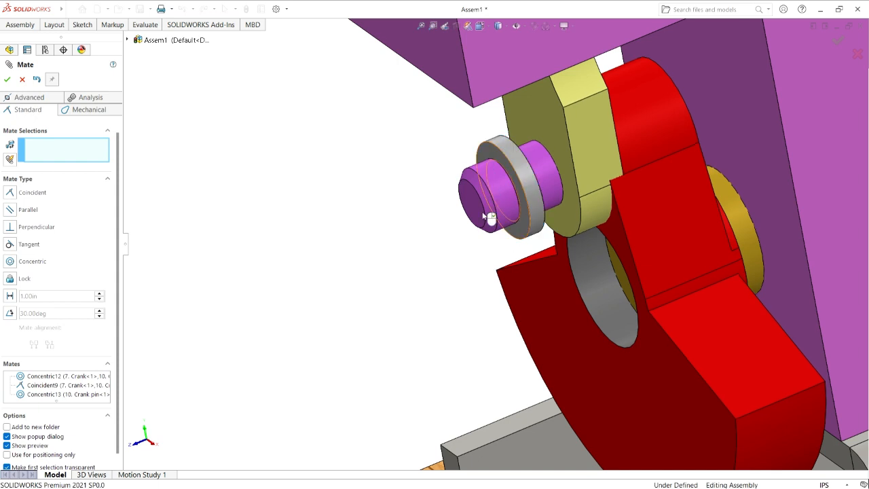
drag(582, 179, 553, 197)
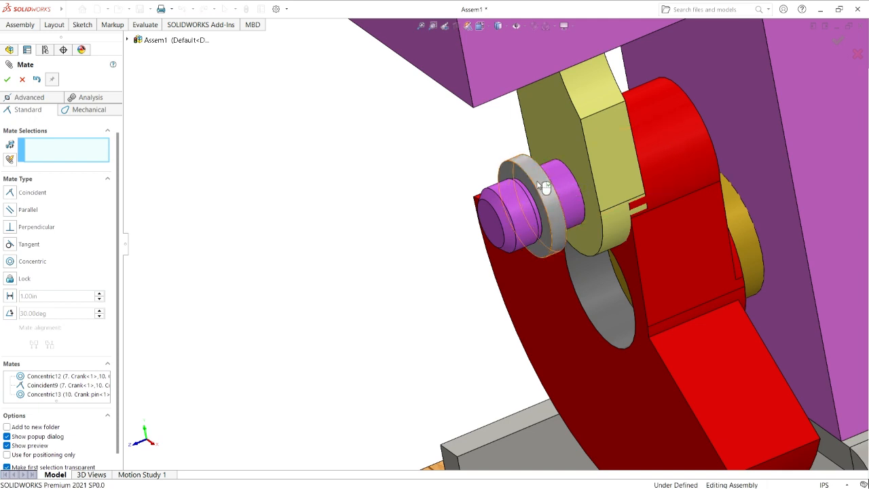
click(6, 81)
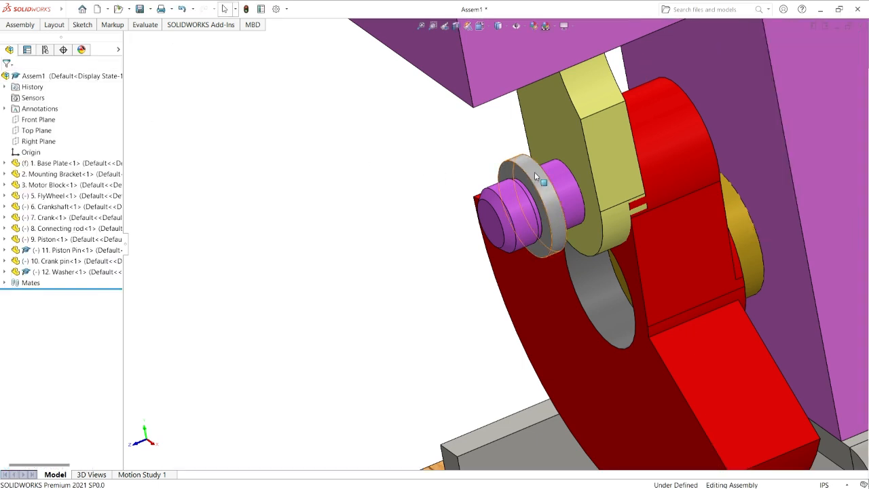
- Place a copy of the washer in the open space beside the crank pin
ctrl+drag(535, 177, 373, 196)
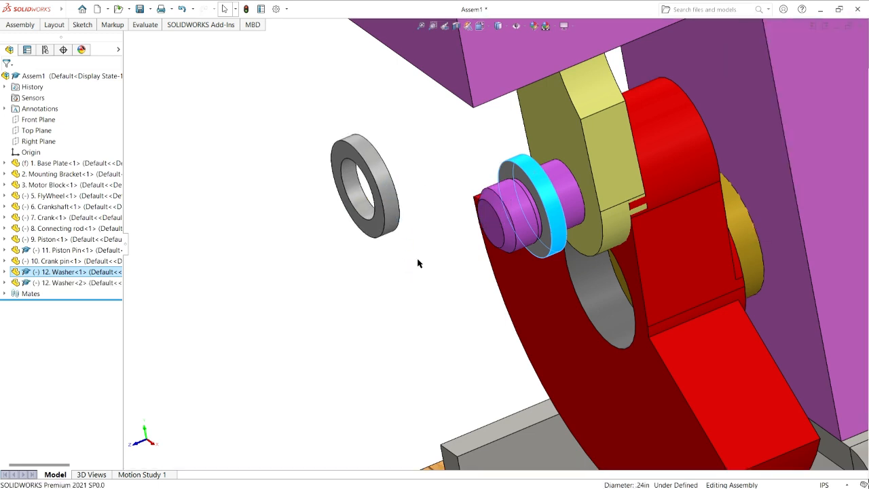
click(418, 263)
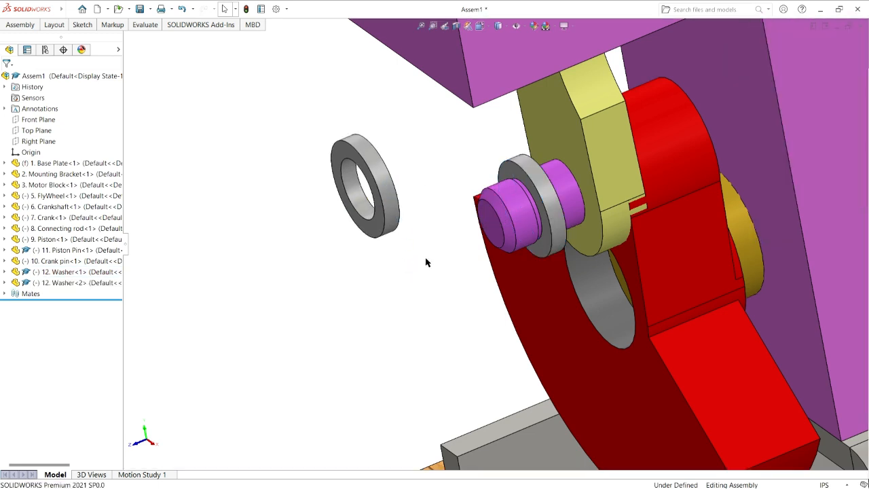
- Slide the first washer against the connecting rod's outer face and move the crank toward the motor block
click(536, 201)
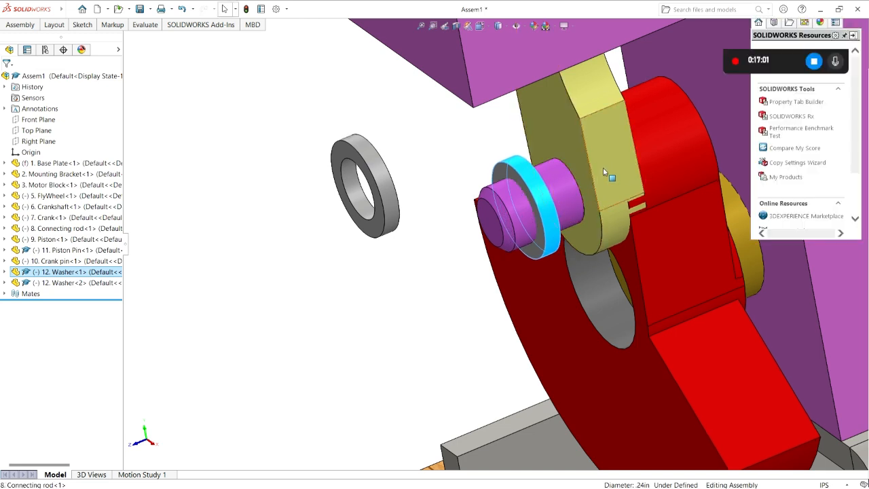
drag(603, 167, 580, 175)
click(559, 183)
click(675, 189)
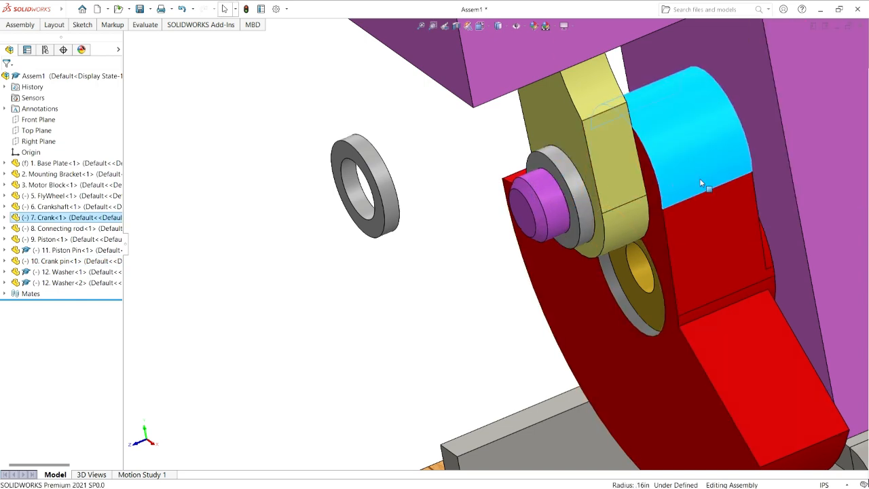
- Add a concentric mate between the copied washer's bore and the crank pin section between the connecting rod and crank
middle_drag(711, 260, 673, 250)
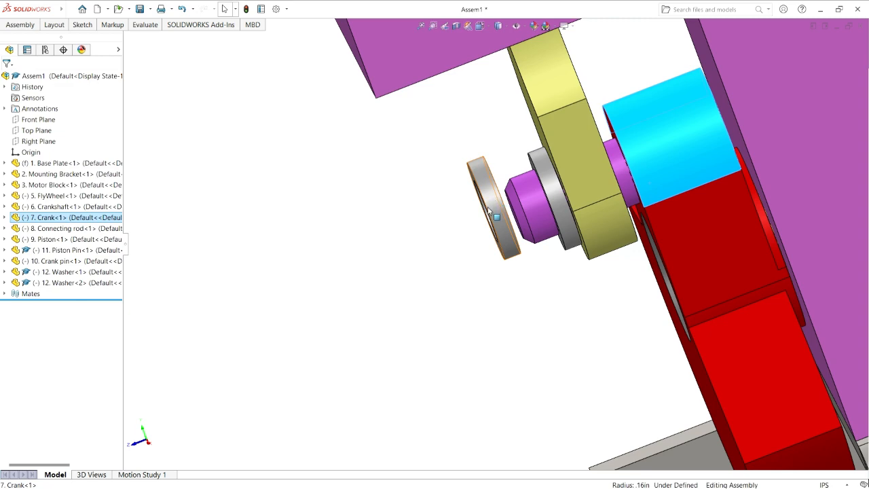
middle_drag(466, 242, 499, 218)
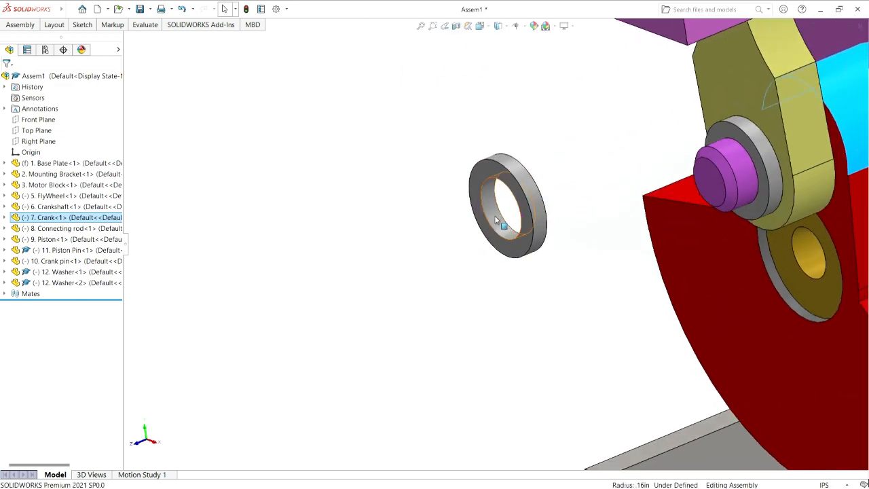
click(494, 215)
click(22, 25)
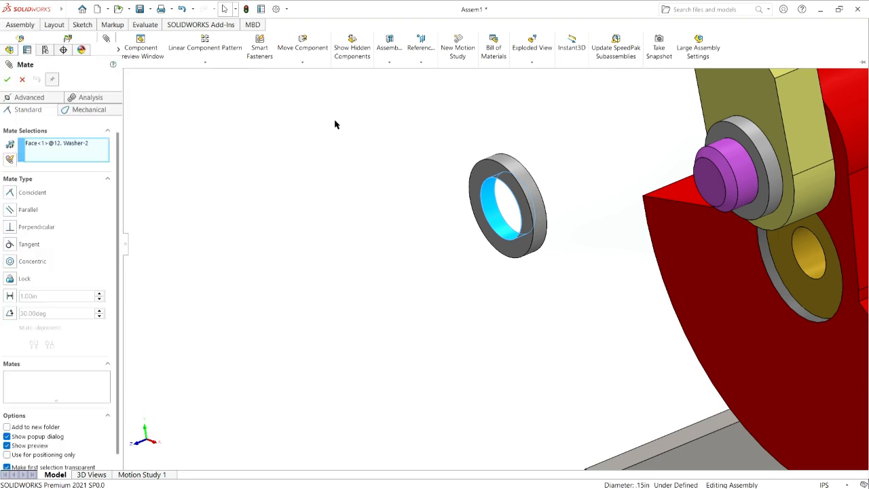
middle_drag(578, 182, 621, 144)
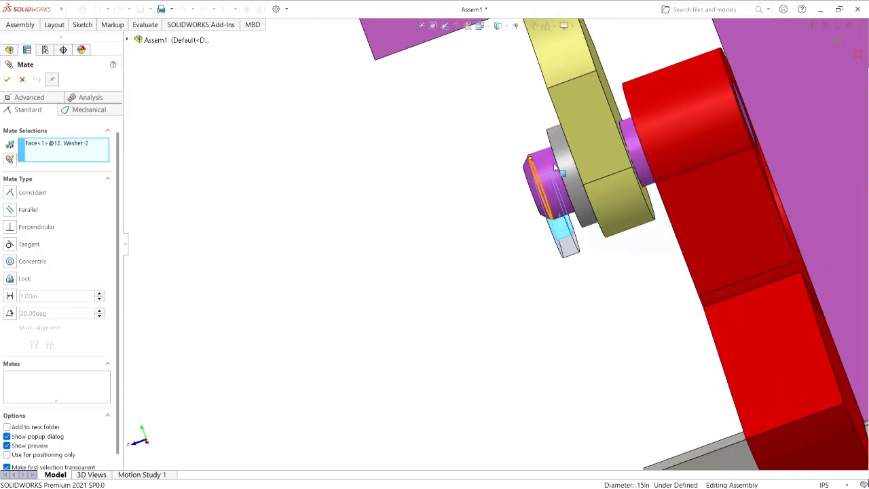
click(630, 141)
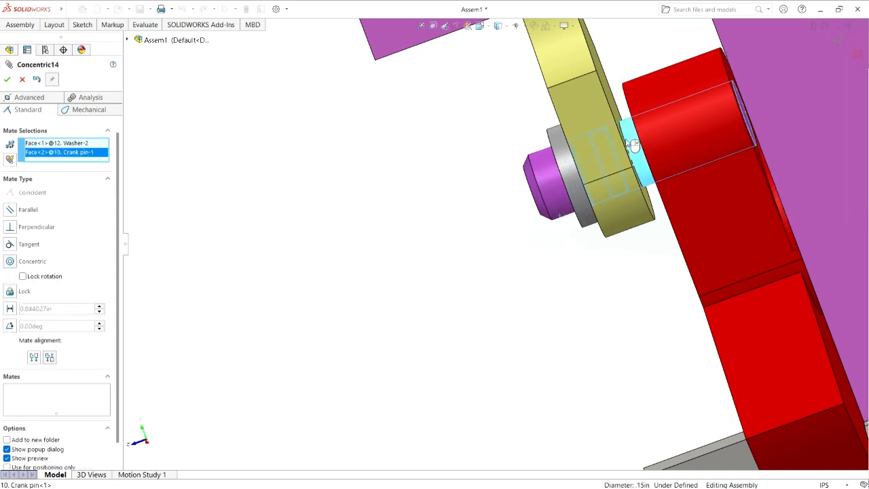
middle_drag(526, 256, 567, 236)
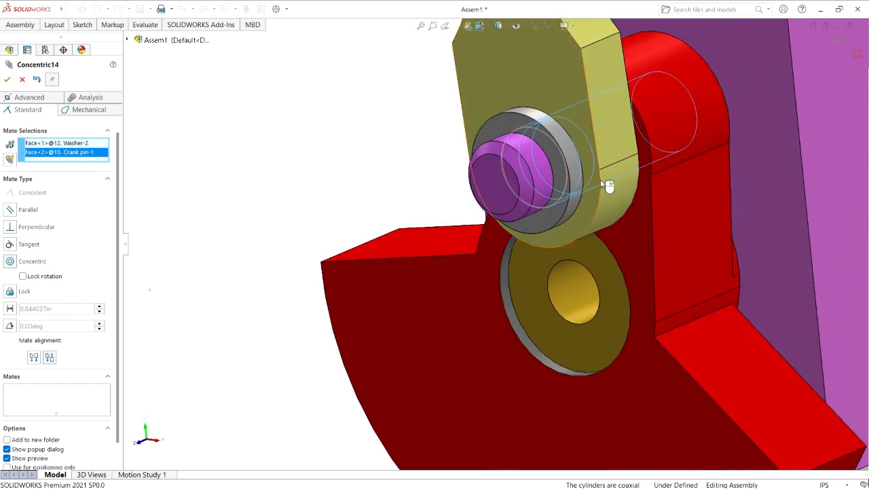
drag(609, 187, 632, 125)
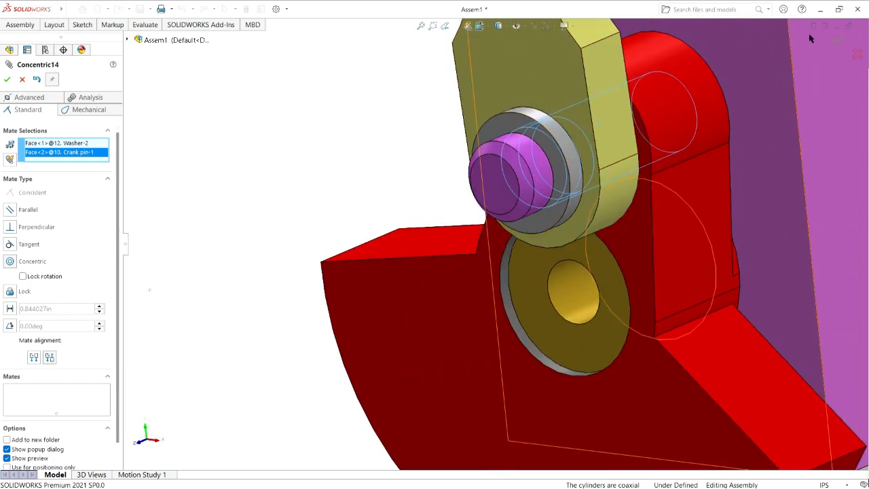
click(767, 114)
- Pull the crank and its pin out of the connecting rod to find the copied washer, and undo its concentric mate
scroll(615, 201, up, 3)
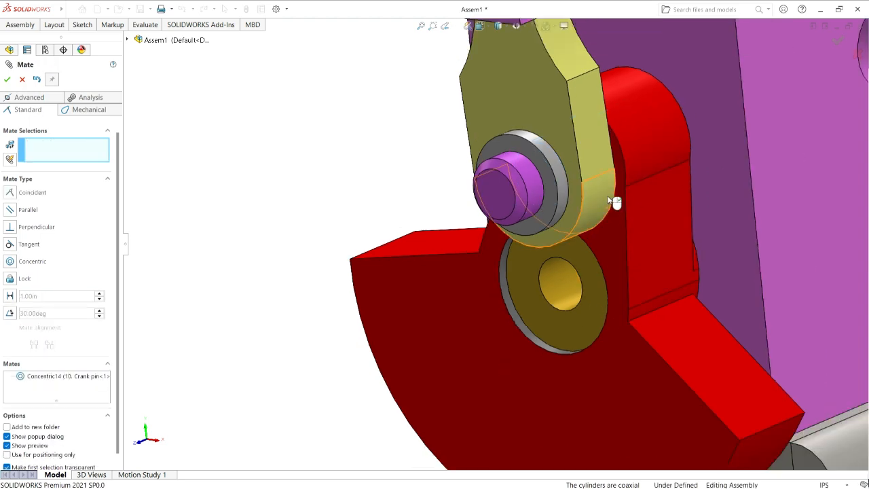
middle_drag(647, 229, 591, 232)
click(502, 188)
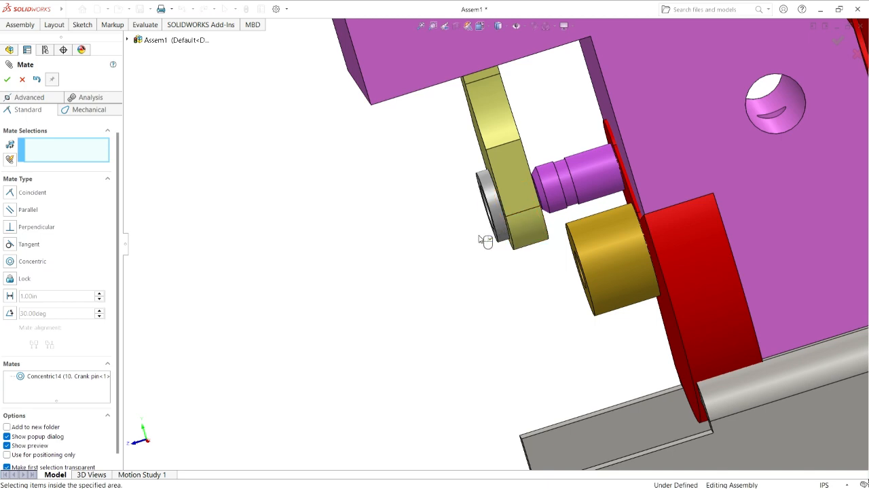
scroll(478, 239, up, 1)
scroll(478, 238, down, 3)
scroll(496, 237, up, 4)
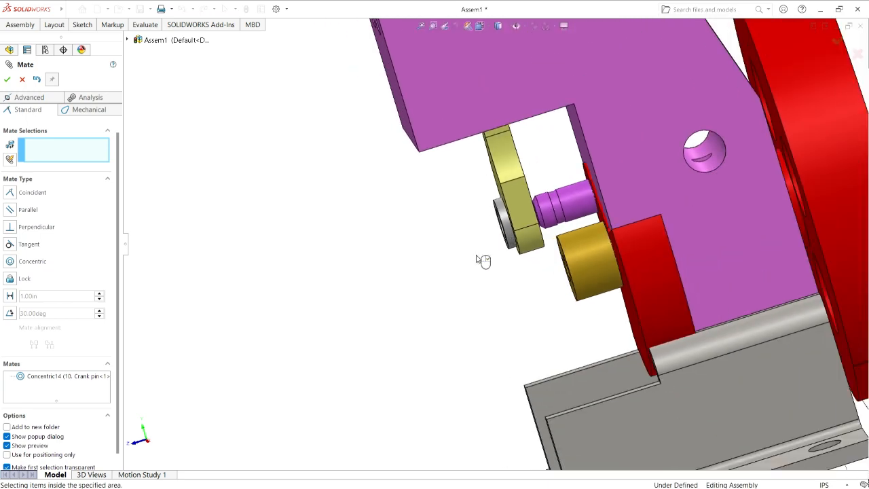
middle_drag(482, 260, 685, 291)
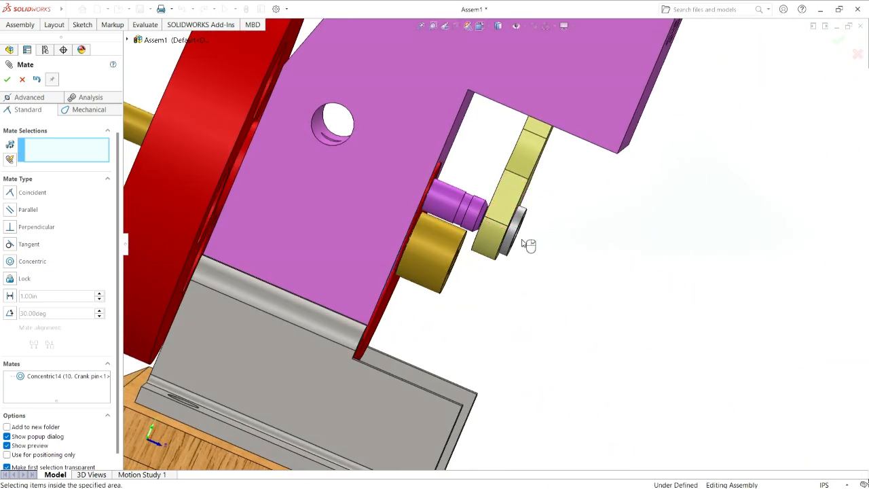
click(35, 80)
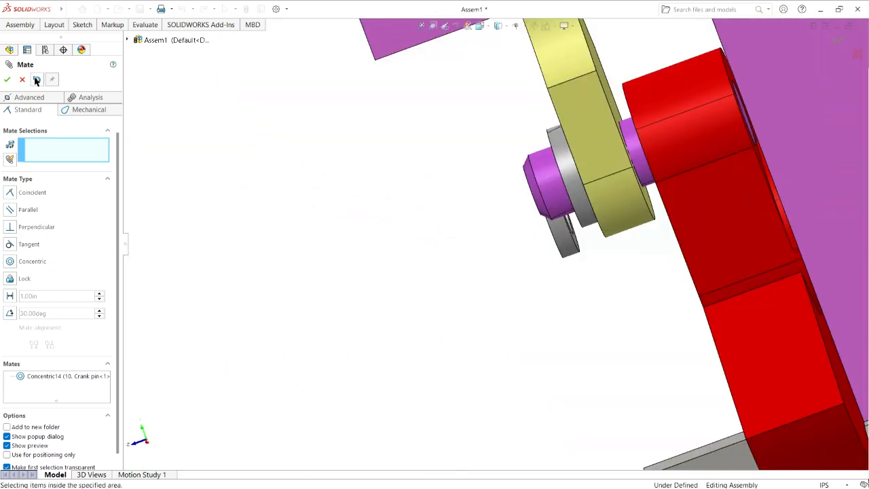
click(35, 80)
- Move the copied washer clear of the crank pin and slide the crank further toward the motor block
drag(574, 248, 502, 256)
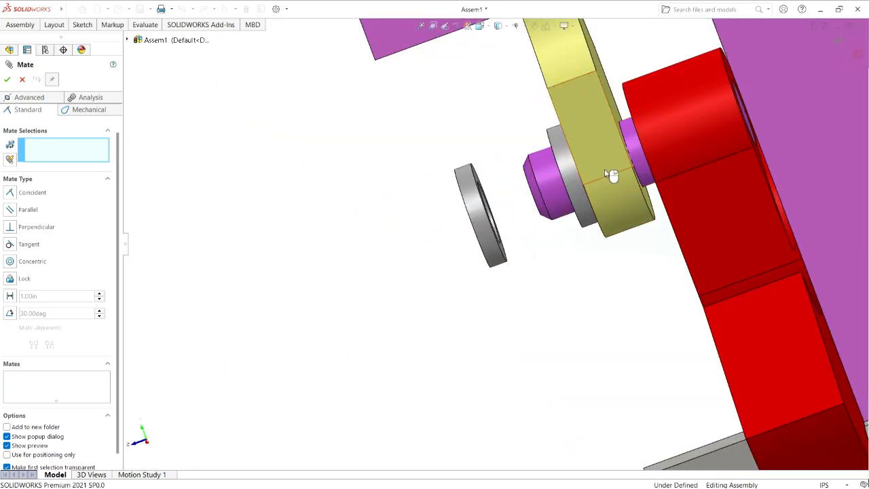
mouse_move(545, 181)
mouse_down()
mouse_move(535, 191)
mouse_move(575, 188)
mouse_move(551, 187)
mouse_up()
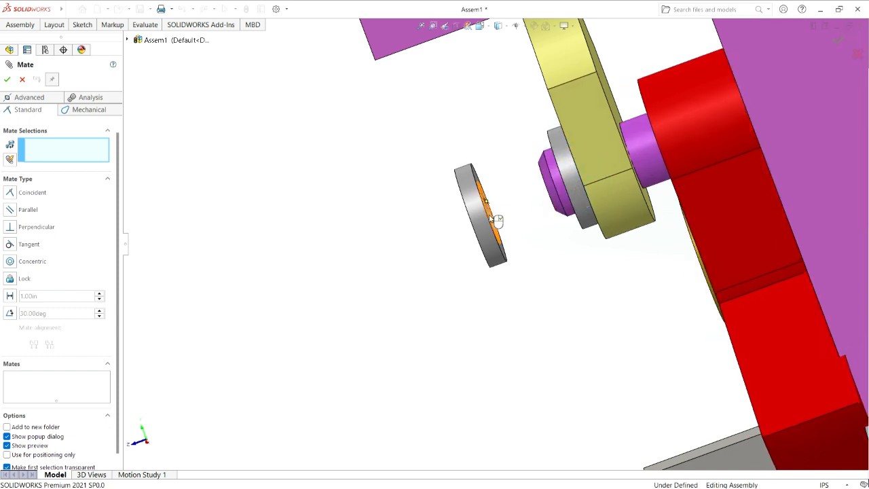
- Try a concentric mate between the copied washer's inner edge and the crank pin, check it by sliding the crank, and undo it
click(489, 217)
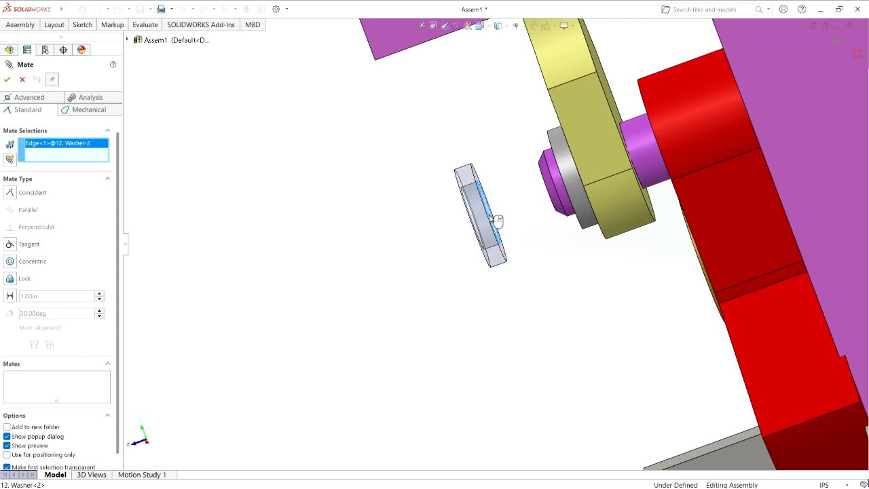
click(645, 164)
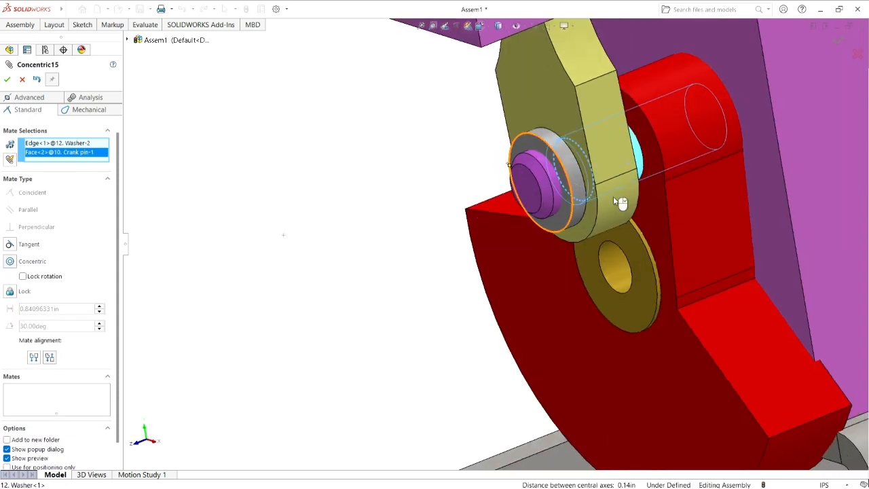
drag(532, 190, 490, 212)
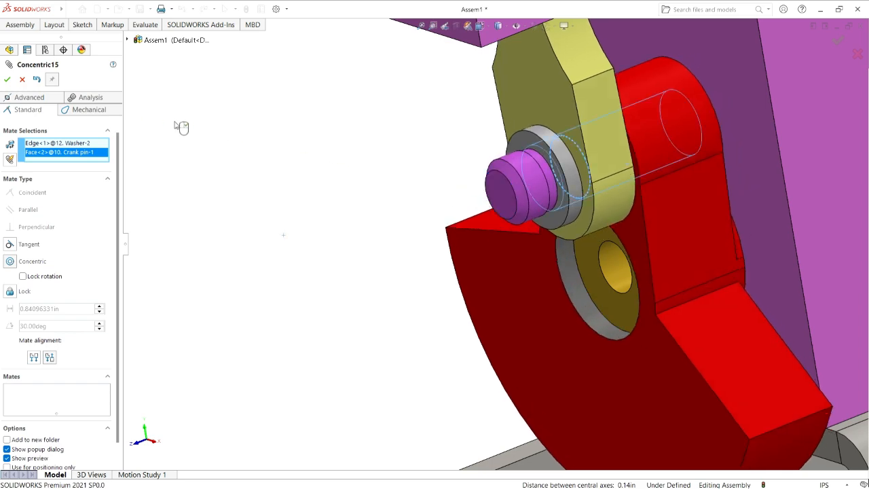
click(36, 80)
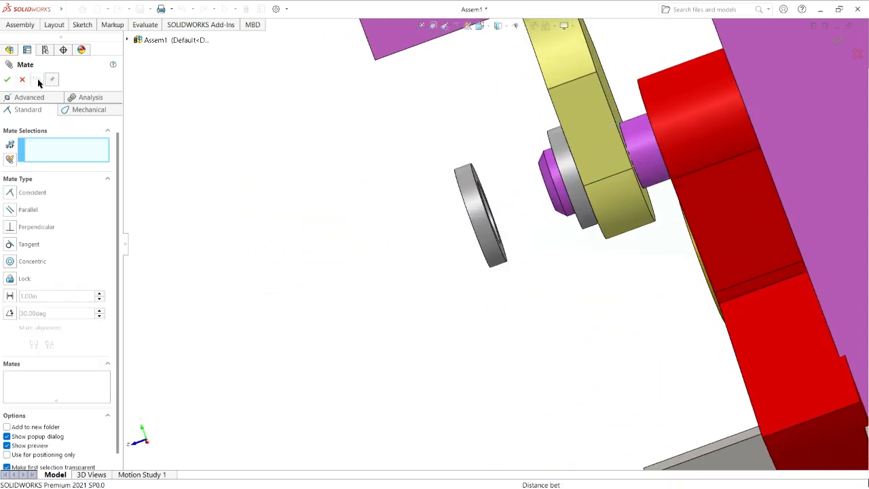
- Leave the mate command and undo the part moves, the washer copy, and the mates until the crank pin and first washer are loose
key(Escape)
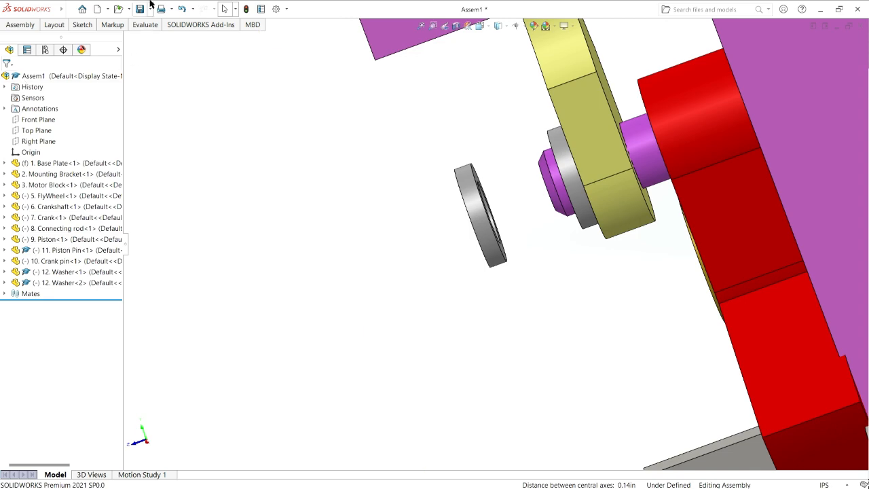
click(184, 13)
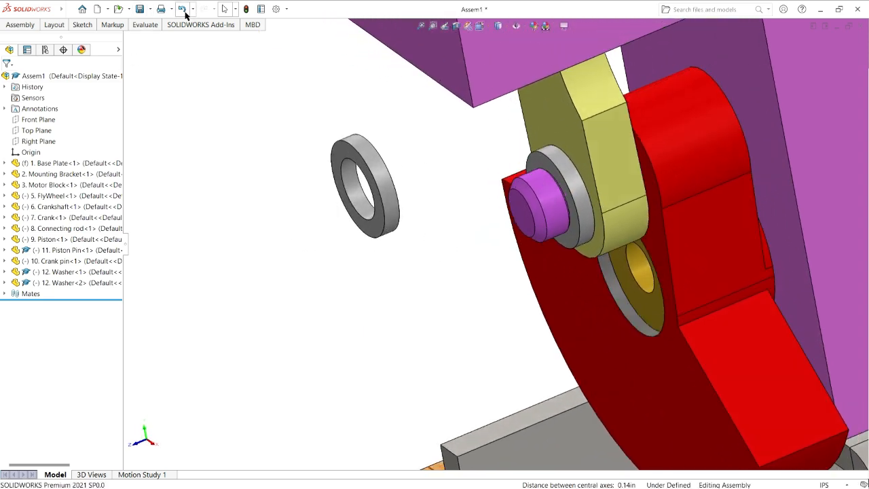
click(184, 11)
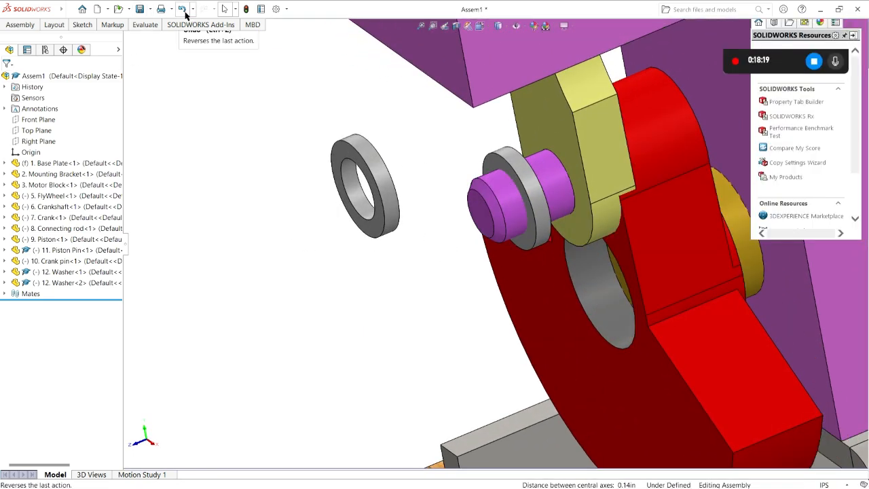
click(184, 12)
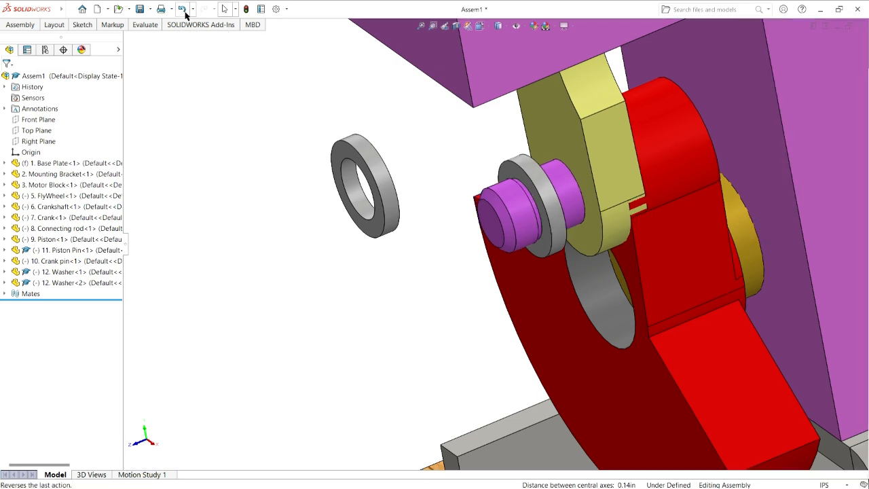
click(185, 13)
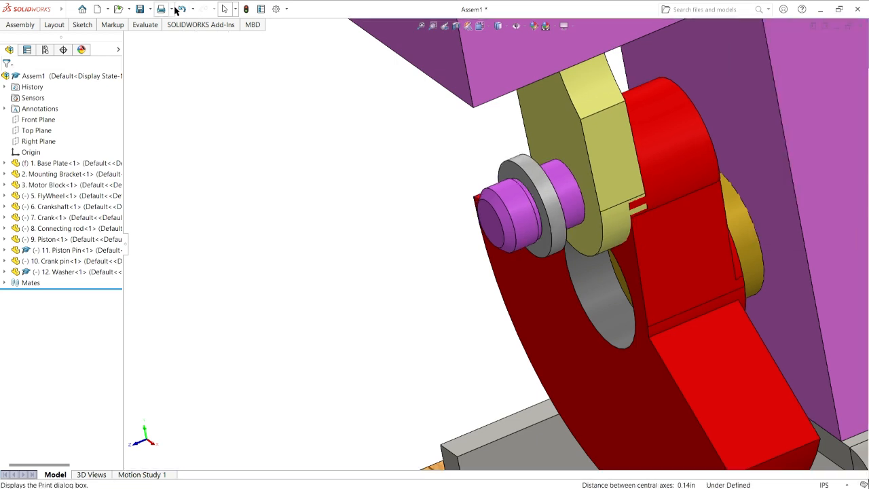
click(183, 12)
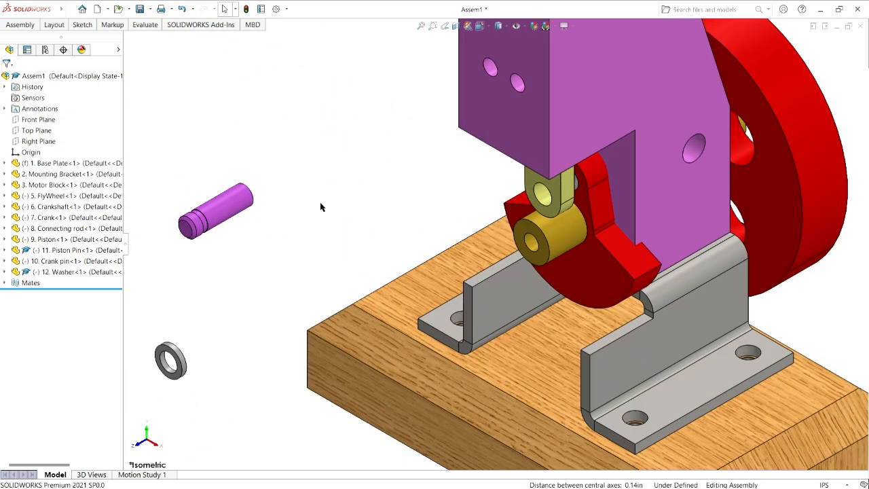
- Add a concentric mate between the crank pin's long cylindrical face and the connecting rod's lower hole
scroll(430, 208, up, 2)
scroll(398, 208, down, 2)
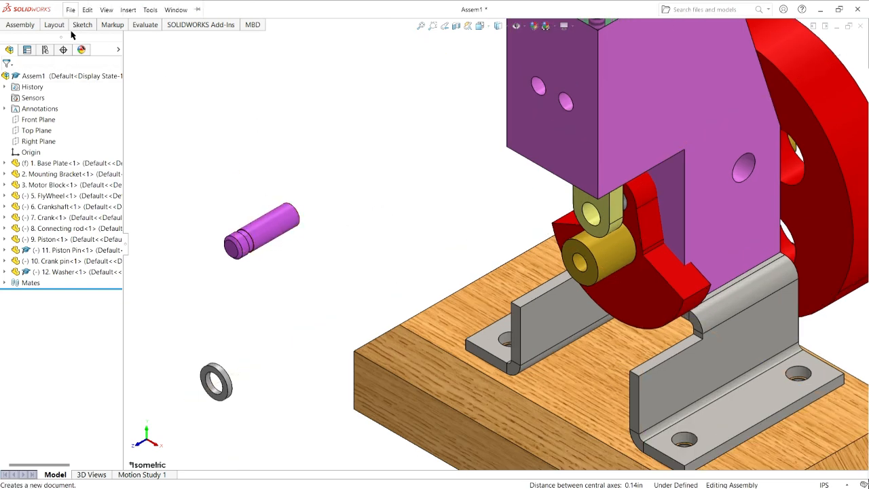
click(21, 25)
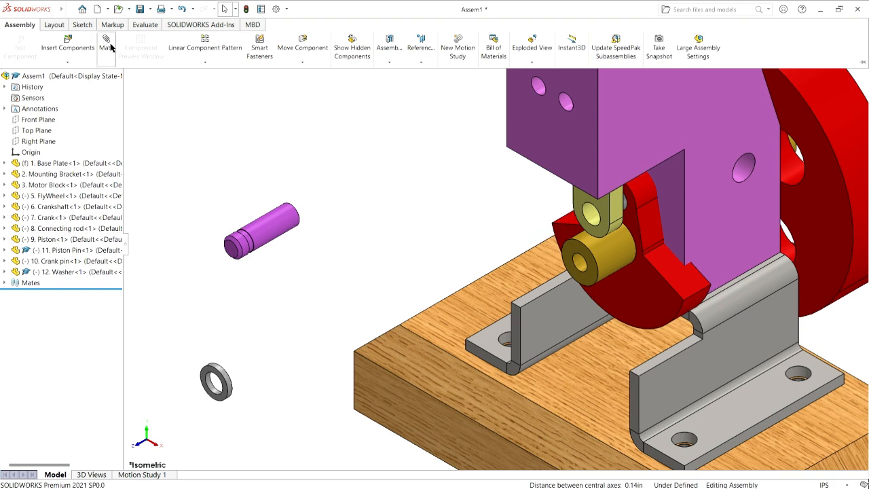
click(108, 46)
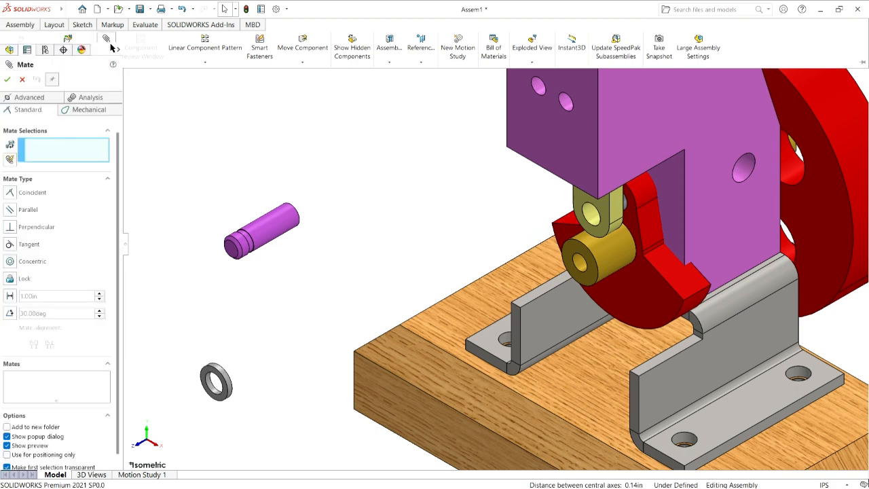
click(273, 234)
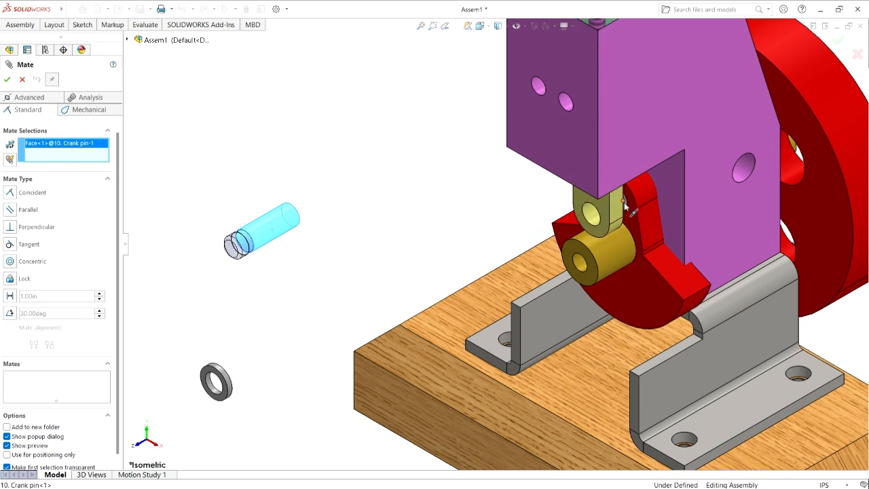
click(597, 219)
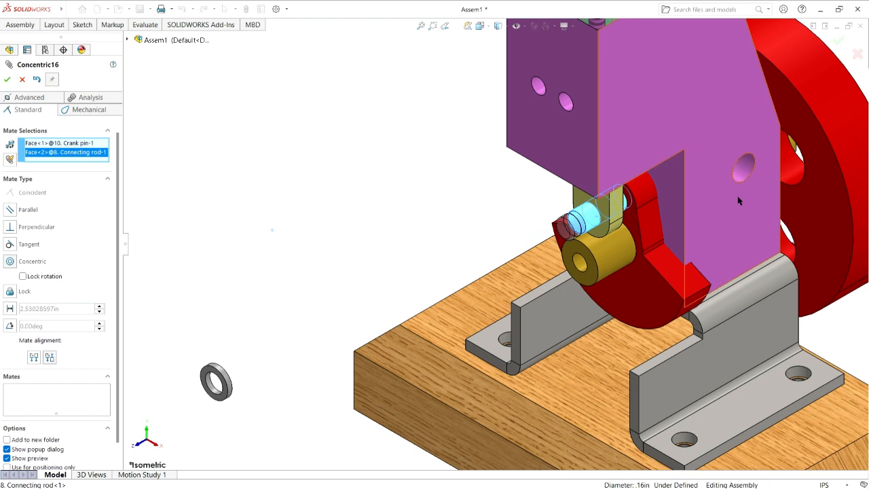
key(Return)
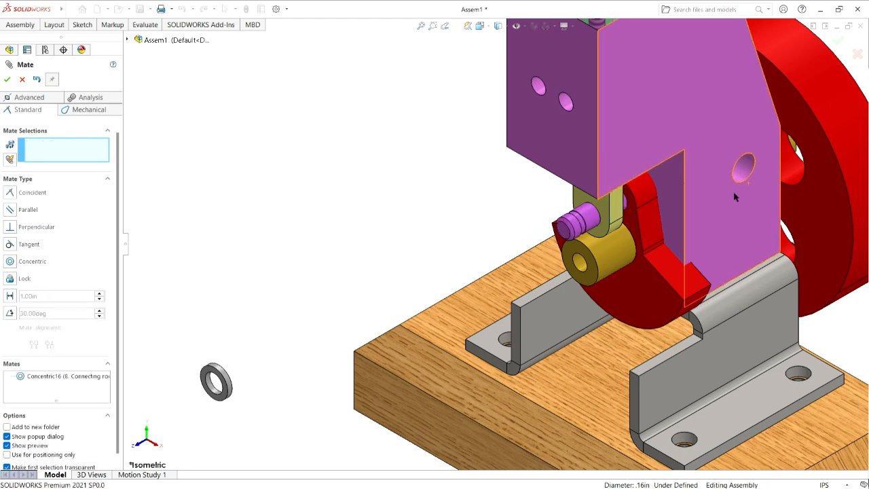
- Slide the crank pin further outward through the connecting rod
scroll(809, 329, up, 2)
scroll(813, 330, down, 3)
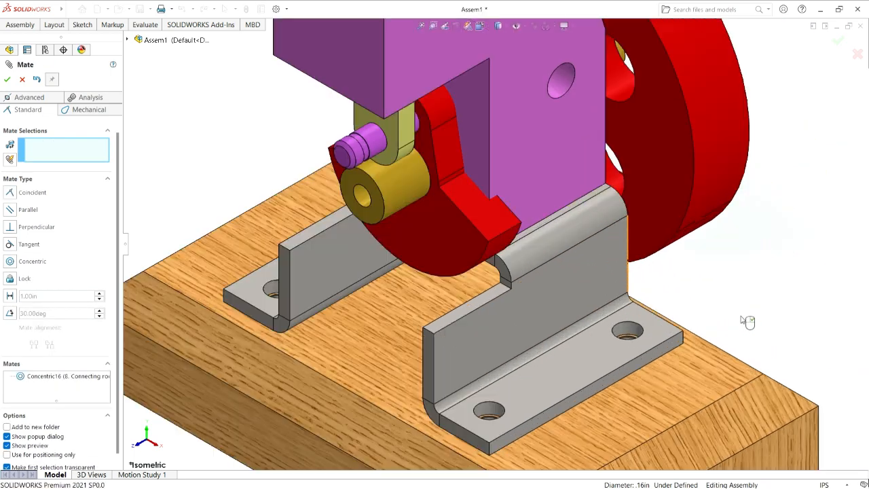
drag(354, 159, 442, 223)
scroll(427, 221, down, 3)
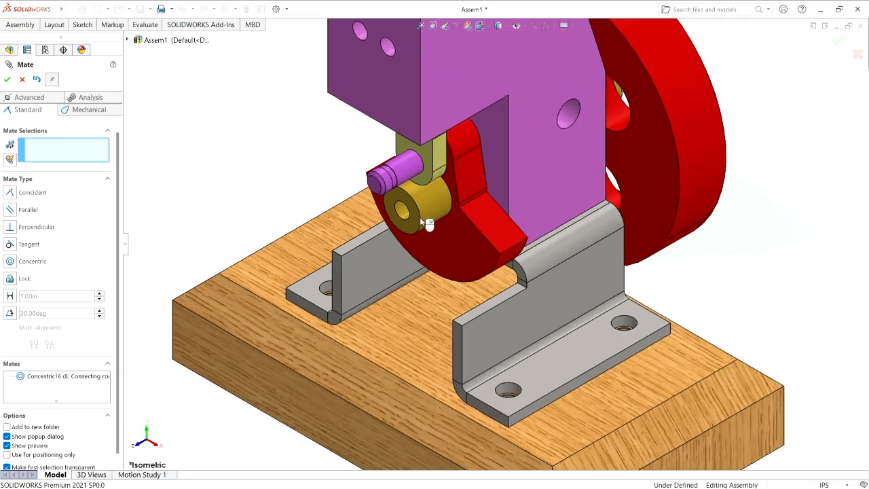
scroll(407, 216, down, 1)
mouse_move(481, 142)
middle_down()
mouse_move(439, 161)
mouse_move(479, 146)
middle_up()
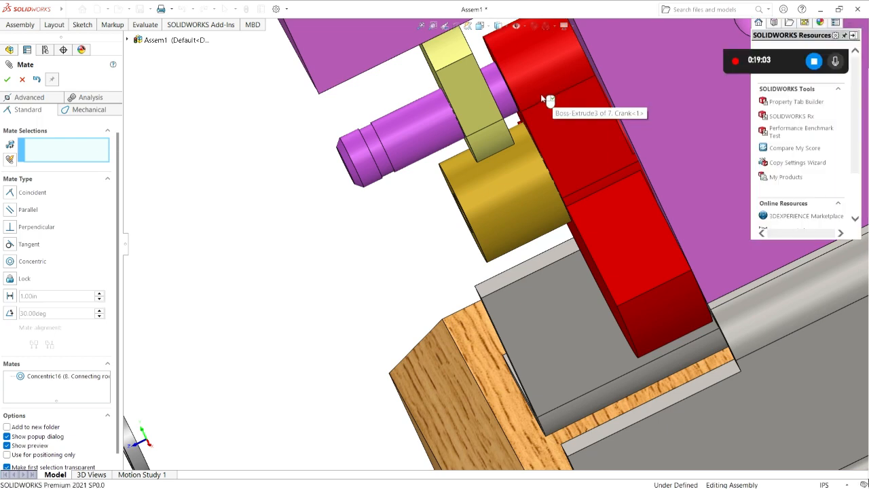
- Leave the mate command, push the crankshaft in toward the motor block, and reposition the crank and crank pin beside the connecting rod
right_click(547, 99)
click(504, 207)
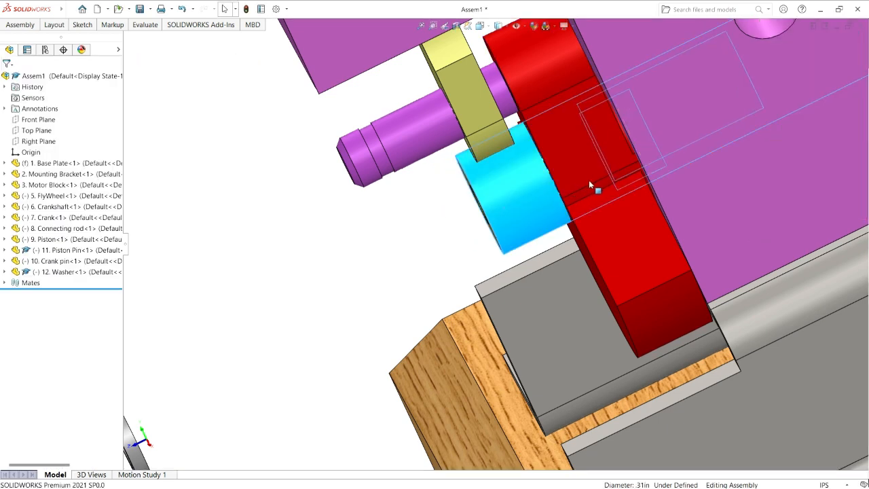
click(588, 180)
drag(547, 61, 547, 90)
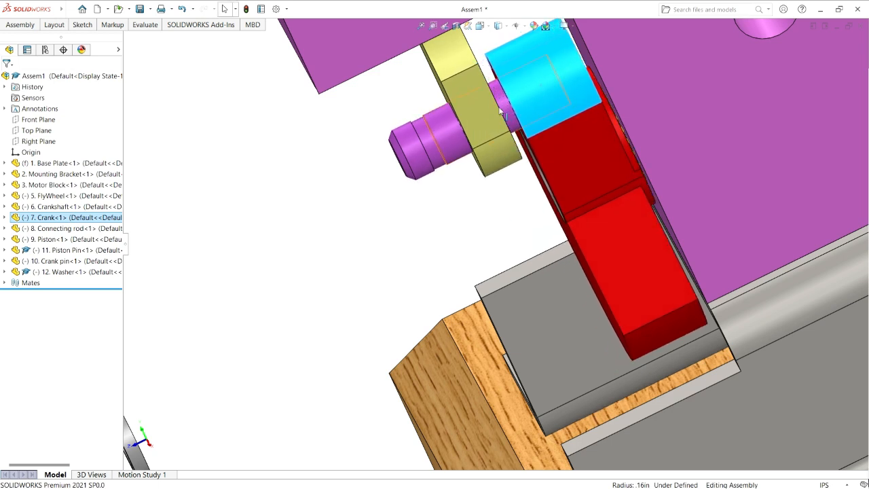
click(468, 126)
drag(427, 141, 435, 140)
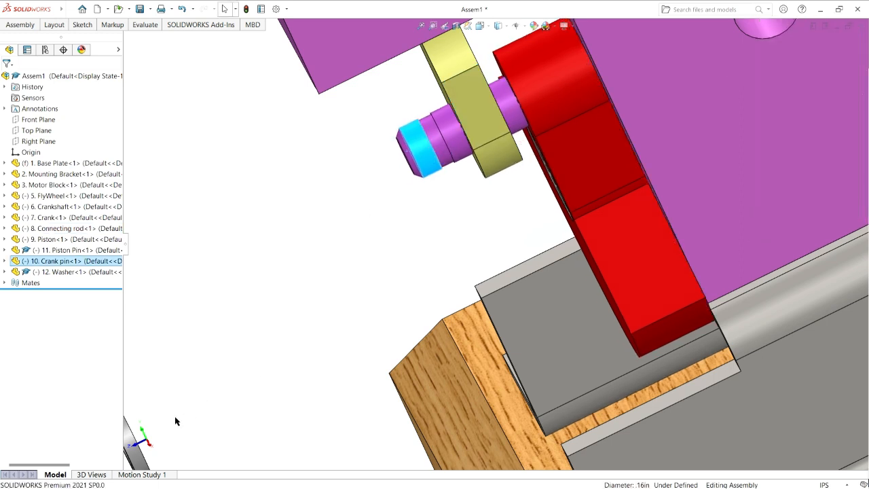
- Move the loose washer closer to the grooved end of the crank pin
drag(136, 439, 342, 319)
middle_drag(373, 272, 339, 323)
drag(297, 432, 367, 279)
click(366, 279)
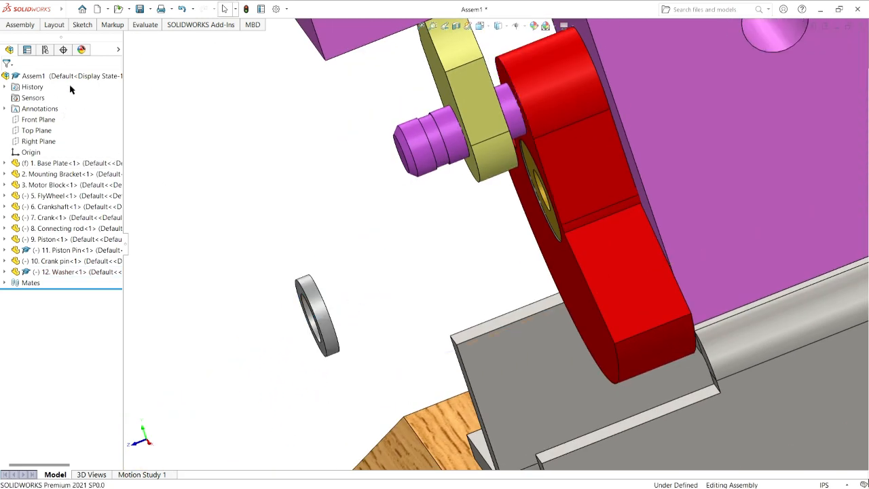
- Try a concentric mate between the crank pin's groove face and the washer's bore, remove and reselect its faces, and undo it
click(27, 25)
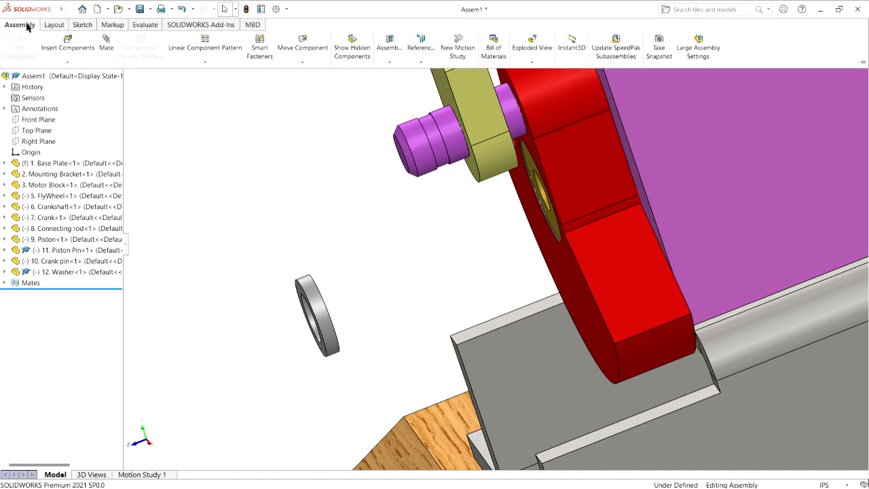
click(106, 47)
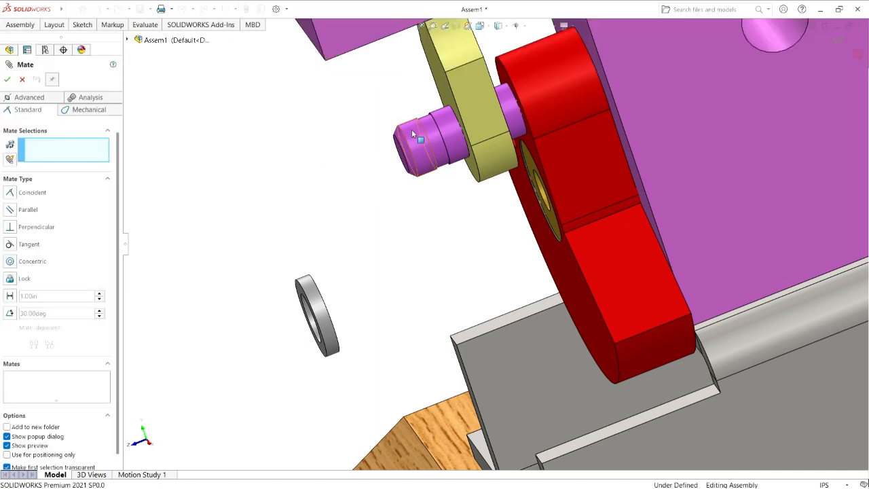
click(435, 137)
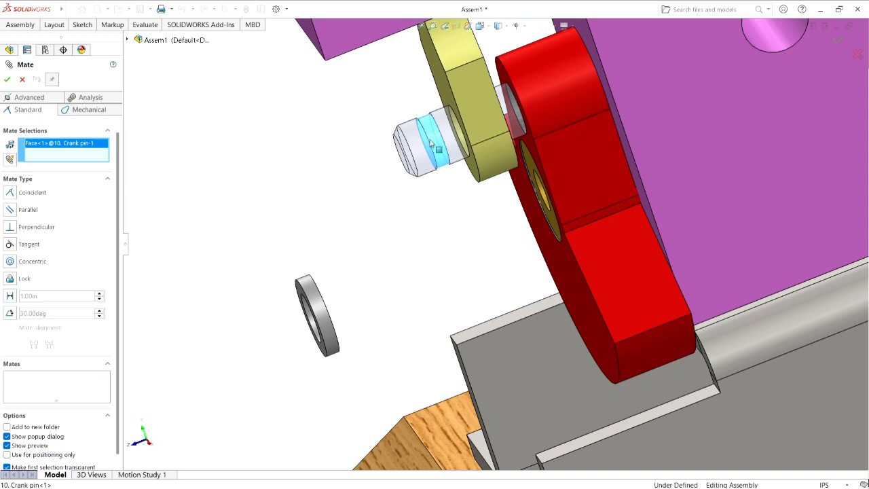
scroll(289, 329, down, 3)
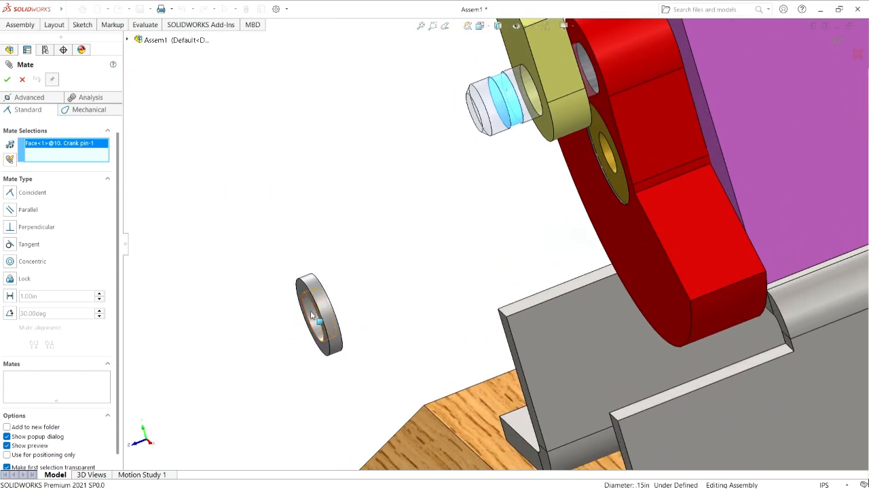
click(312, 315)
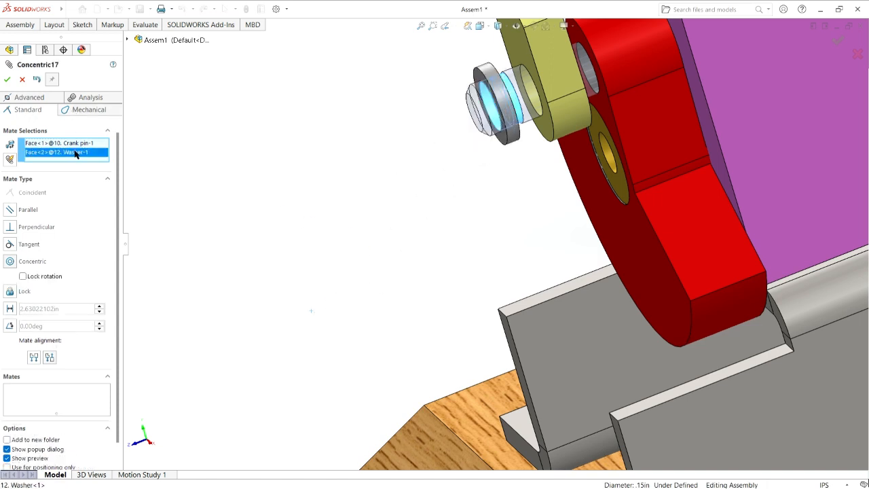
key(Delete)
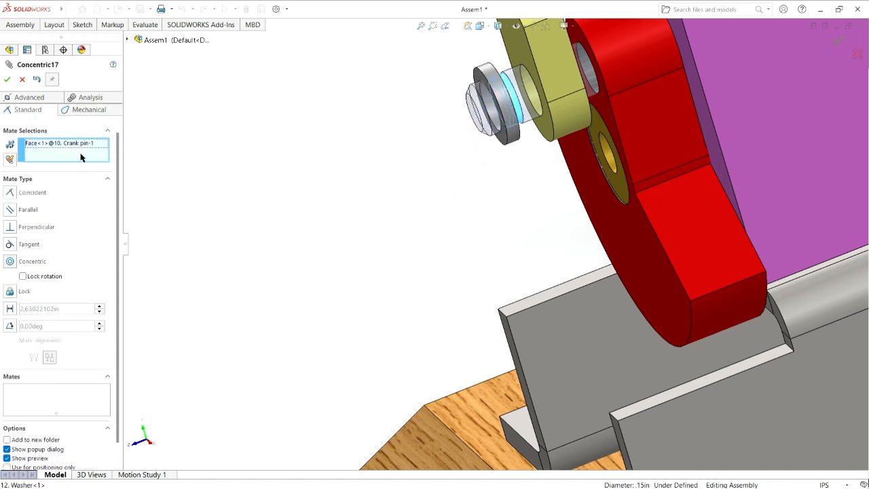
drag(500, 107, 465, 141)
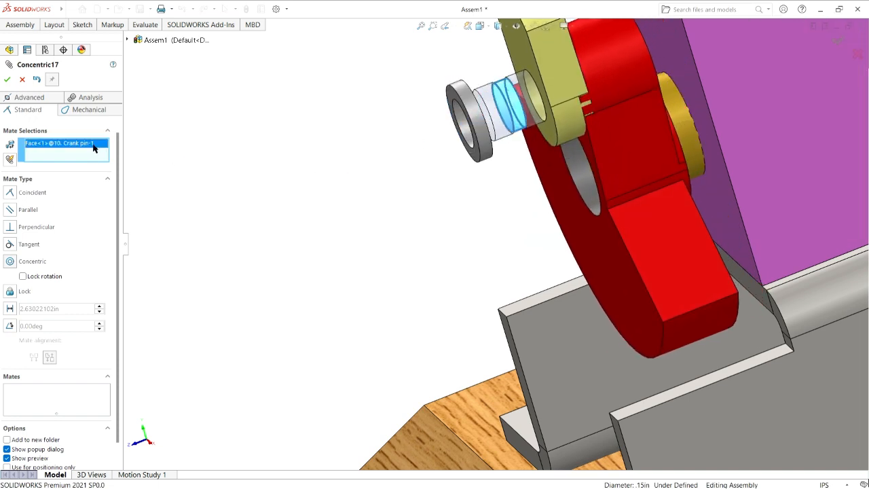
key(Delete)
click(515, 103)
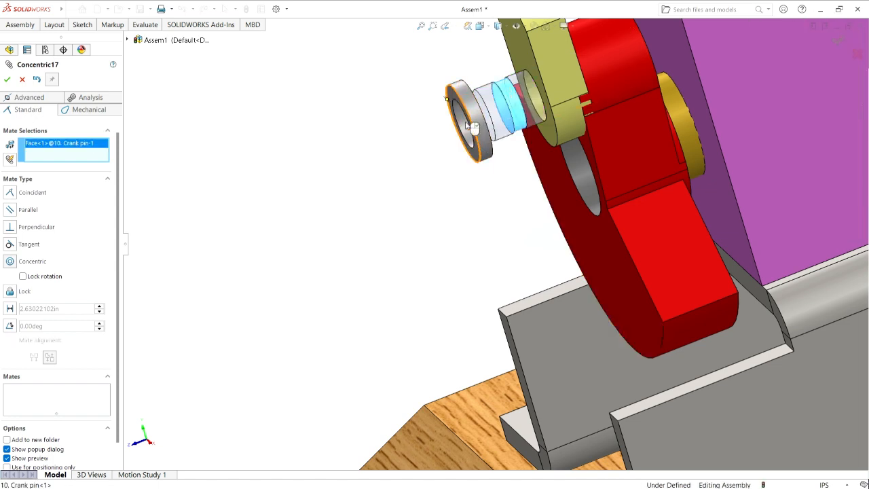
click(37, 80)
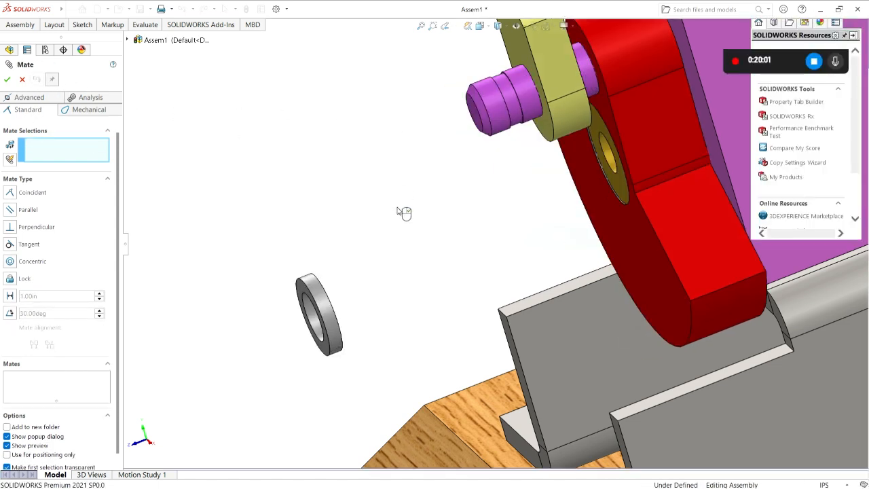
- Add a coincident mate between the crank pin's groove face and the washer's inner edge, checking it by sliding the washer and crank
click(515, 102)
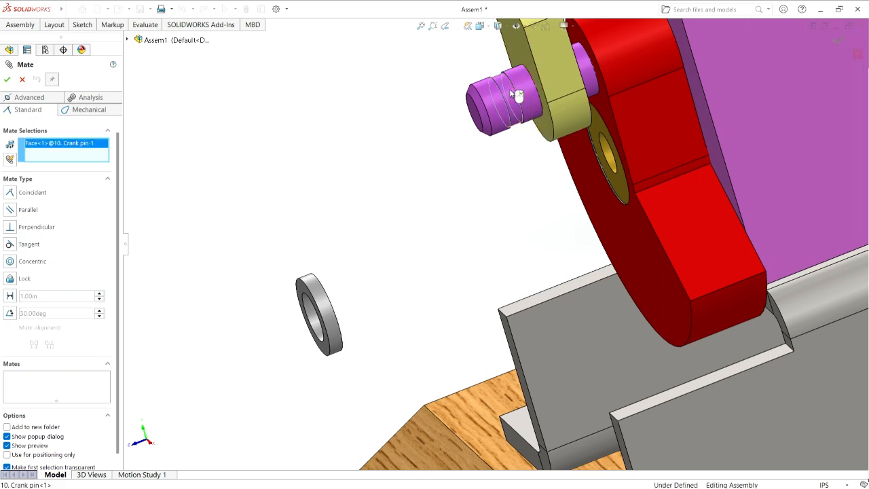
middle_drag(423, 264, 400, 278)
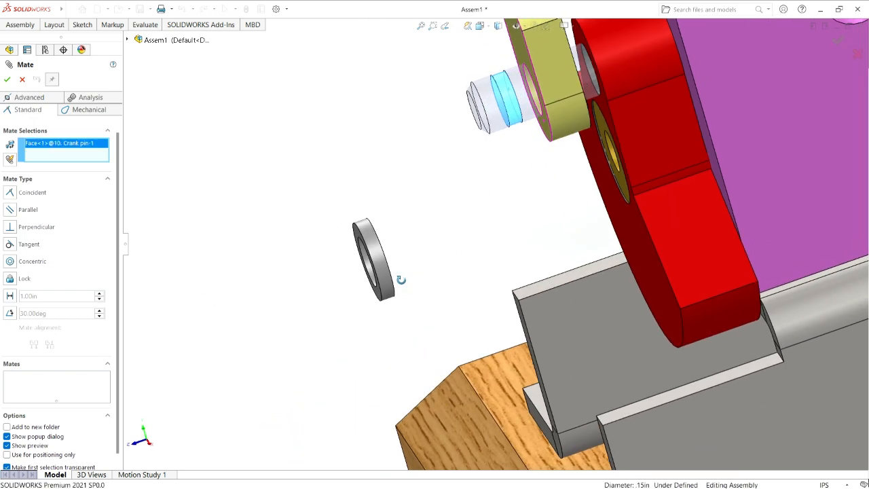
drag(387, 264, 351, 283)
middle_drag(403, 270, 394, 273)
middle_drag(473, 242, 464, 247)
click(460, 243)
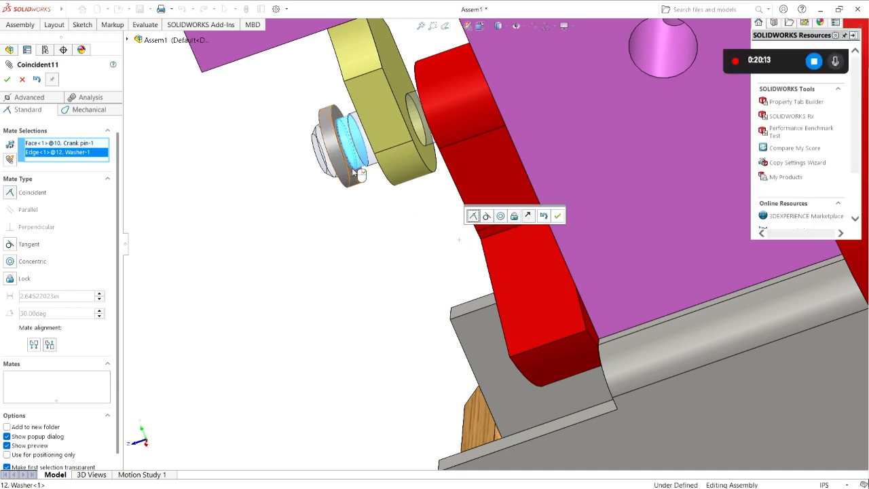
drag(352, 168, 315, 176)
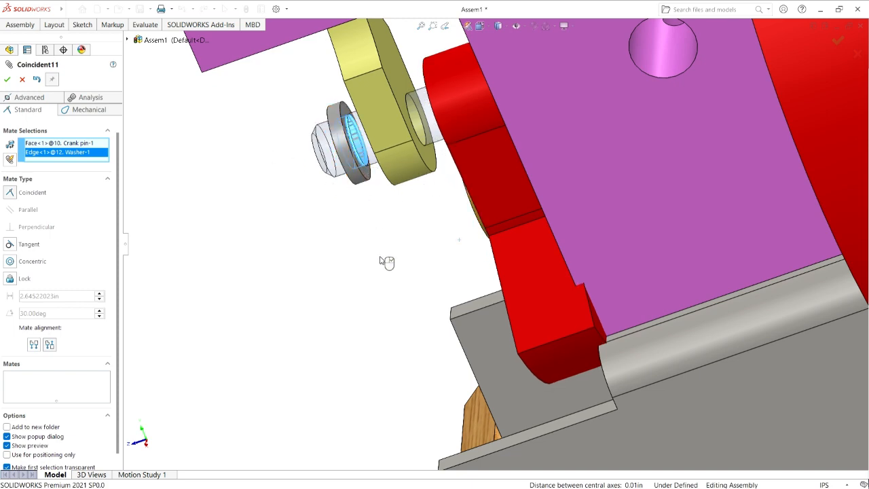
middle_drag(380, 261, 394, 243)
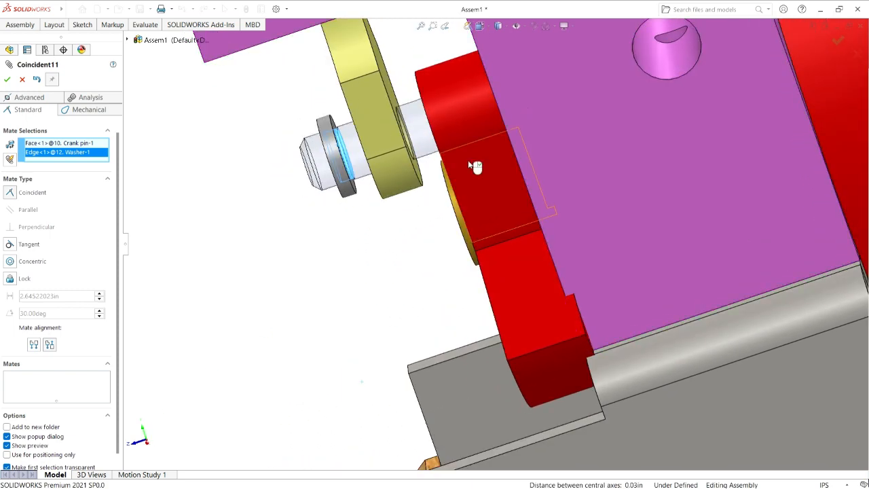
drag(475, 166, 543, 205)
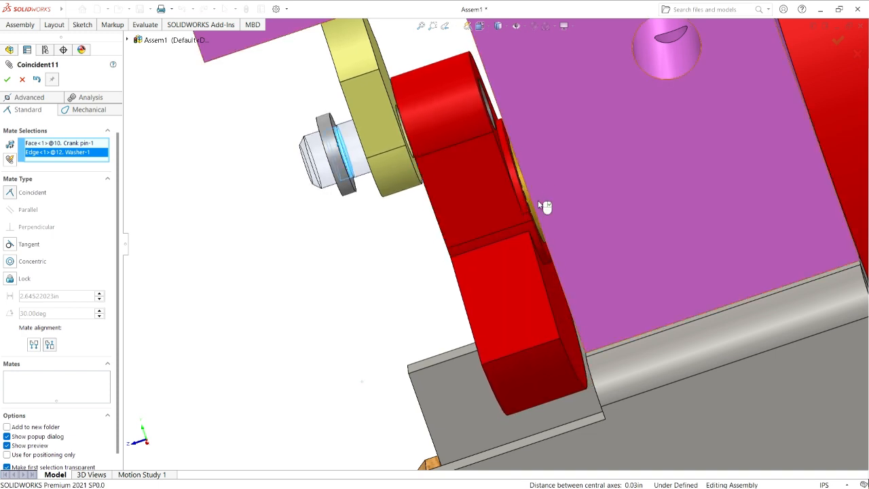
key(Return)
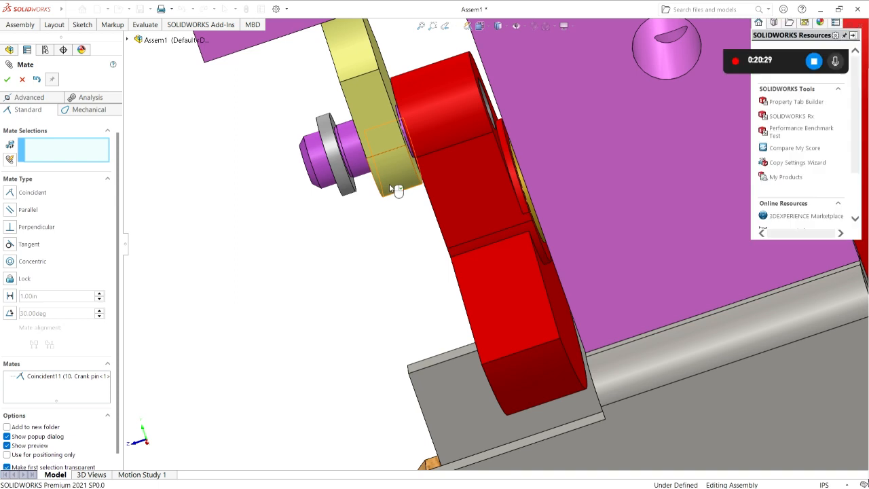
- Push the crank and crank pin in toward the motor block and leave the mate command
drag(392, 182, 438, 149)
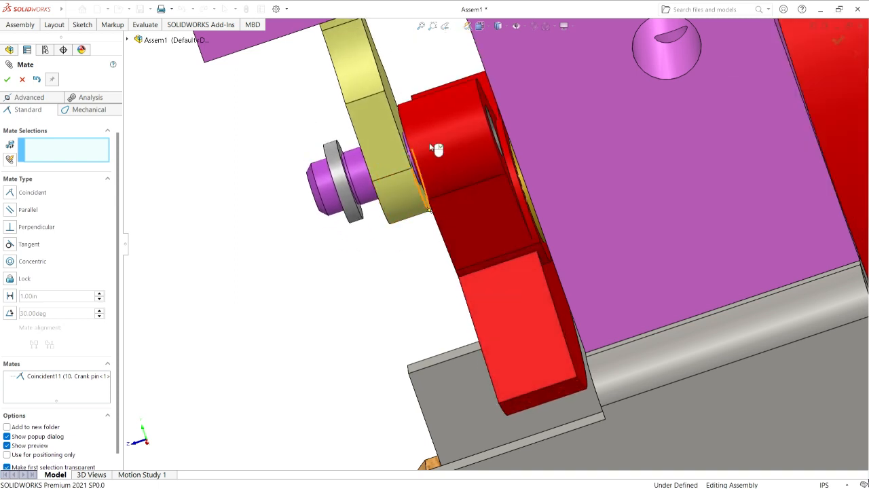
drag(331, 183, 342, 173)
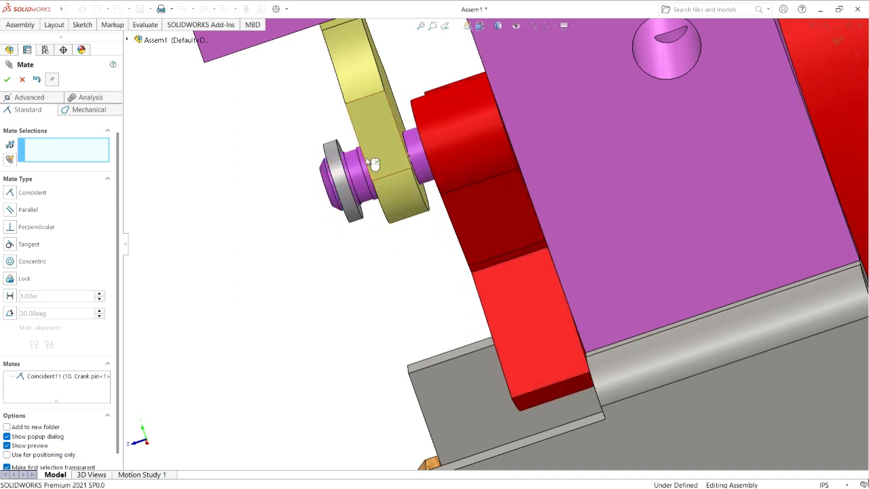
click(7, 80)
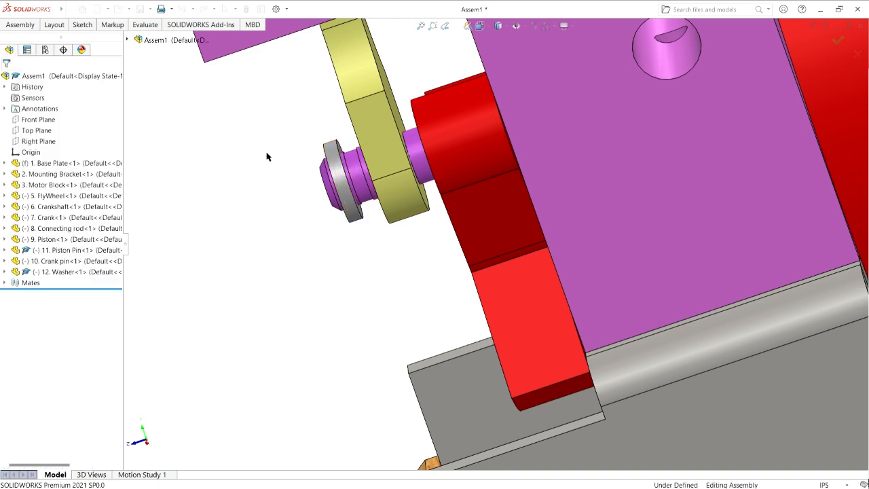
- Copy the washer beside the crank pin's free end and add a concentric mate between the copy's bore and the pin's cylindrical face
drag(335, 163, 264, 150)
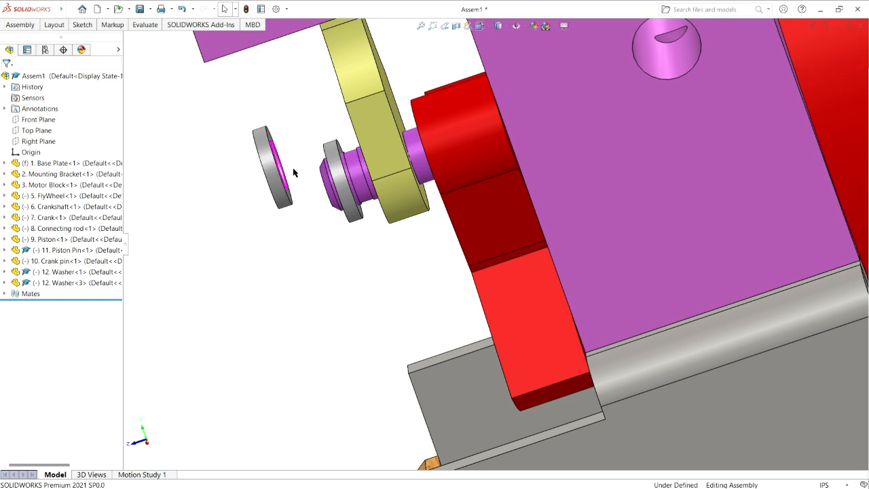
mouse_move(294, 170)
middle_down()
mouse_move(290, 183)
mouse_move(280, 178)
middle_up()
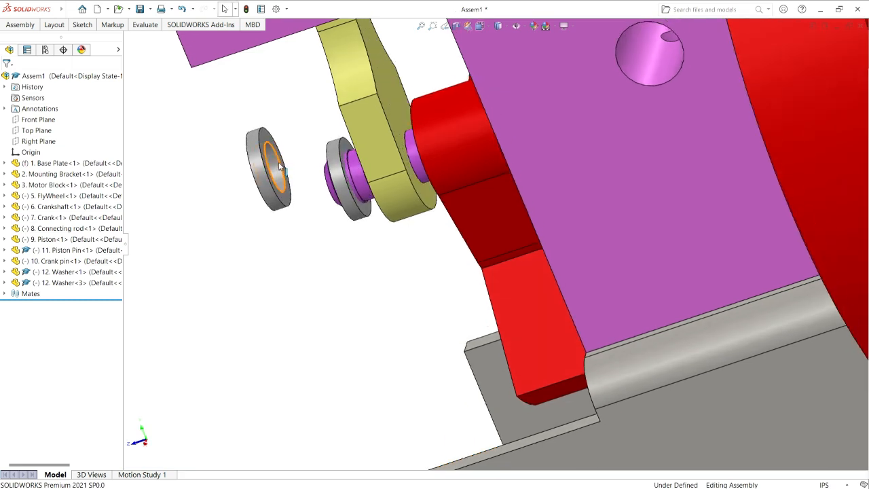
click(279, 167)
click(280, 170)
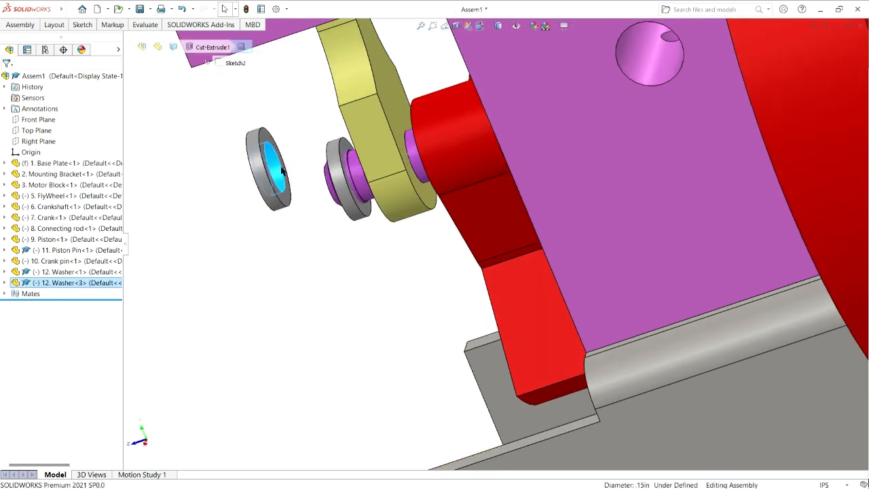
middle_drag(354, 259, 374, 248)
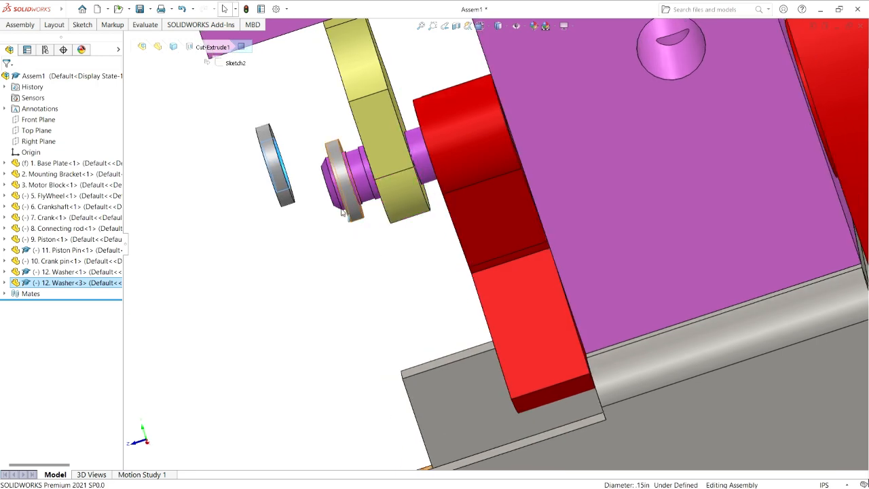
scroll(304, 180, down, 2)
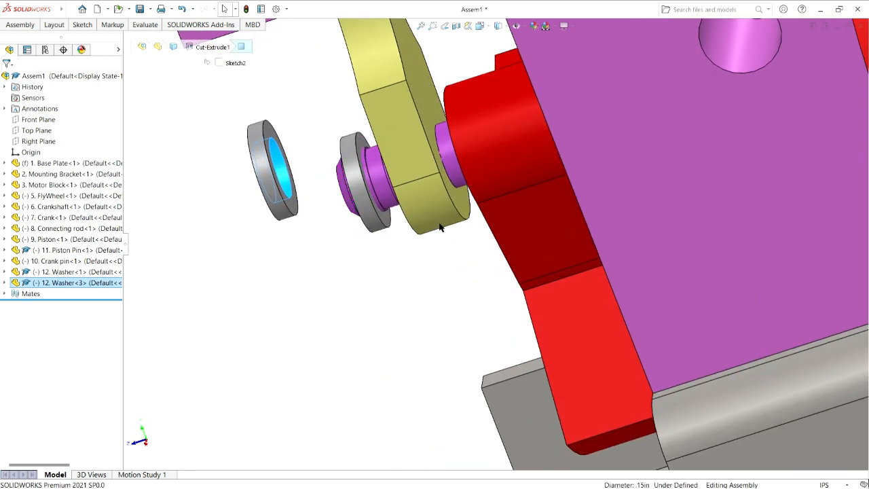
mouse_move(3, 7)
click(25, 25)
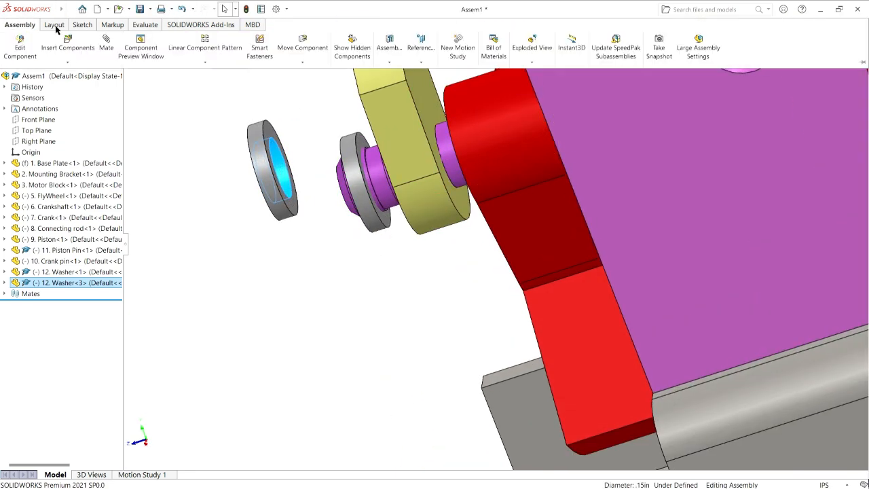
click(109, 52)
middle_drag(371, 244, 397, 256)
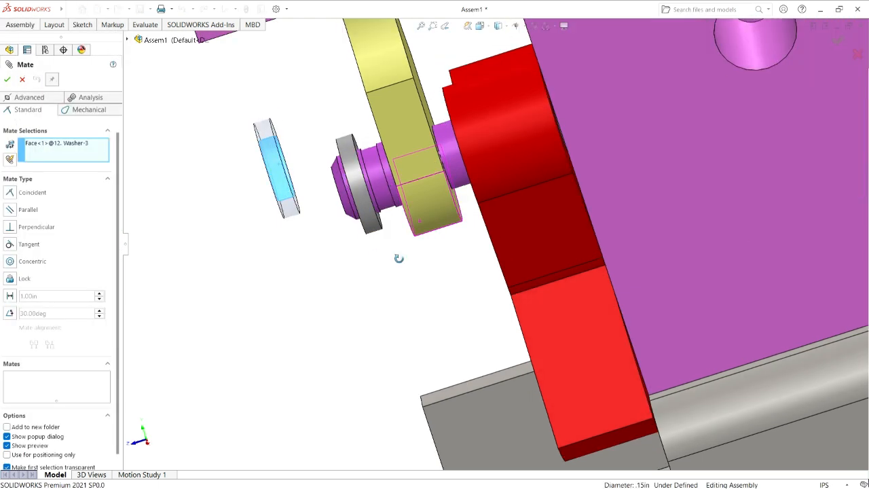
click(451, 150)
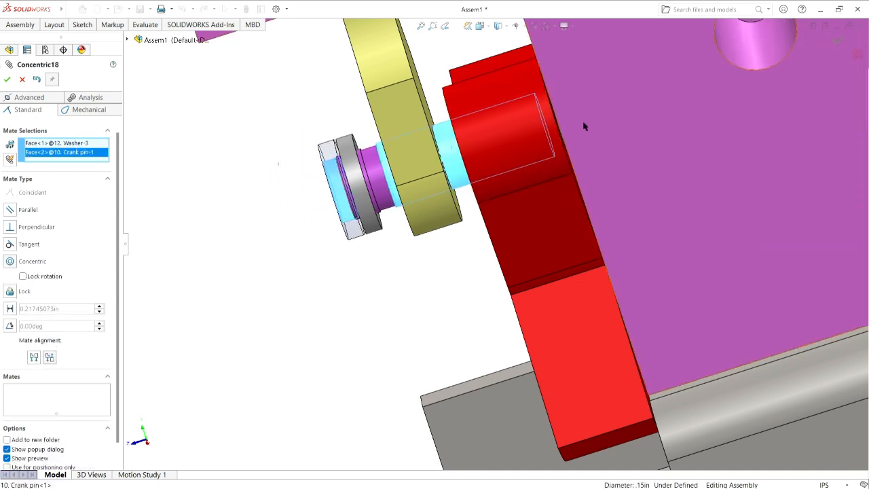
key(Return)
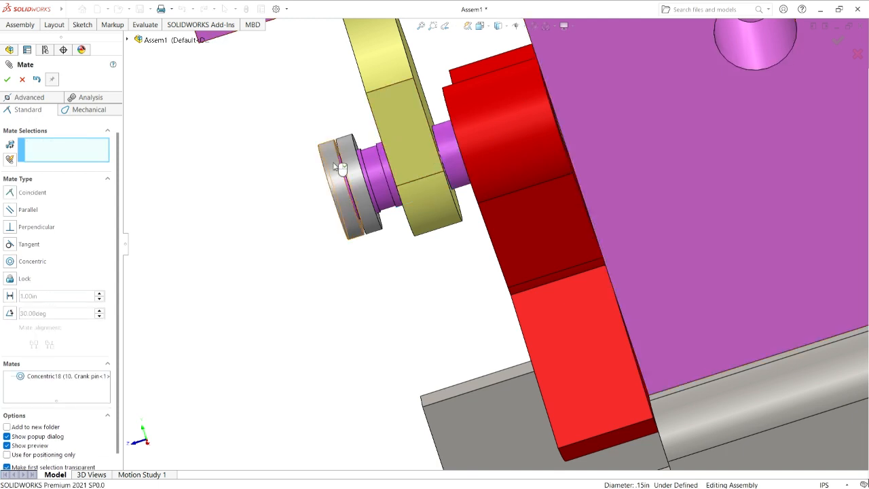
- Slide the copied washer along the crank pin to the gap between the crank and the connecting rod
drag(339, 168, 458, 142)
drag(417, 161, 375, 174)
middle_drag(416, 249, 438, 239)
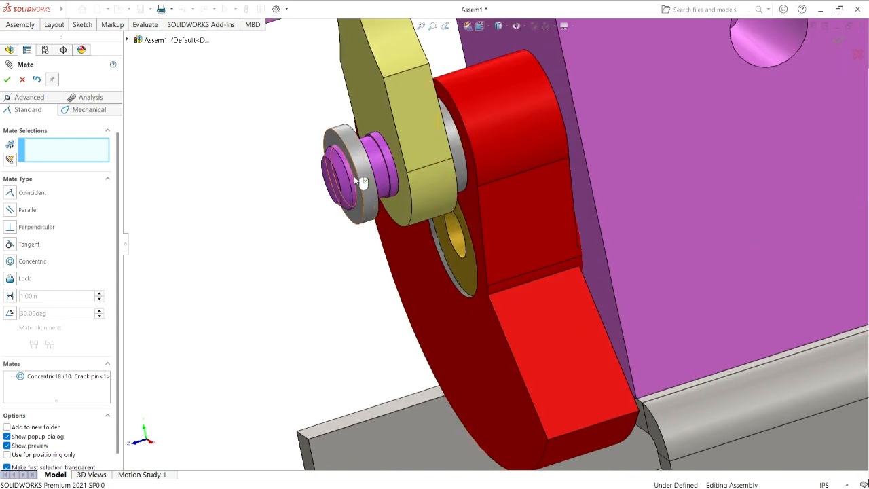
drag(354, 178, 408, 255)
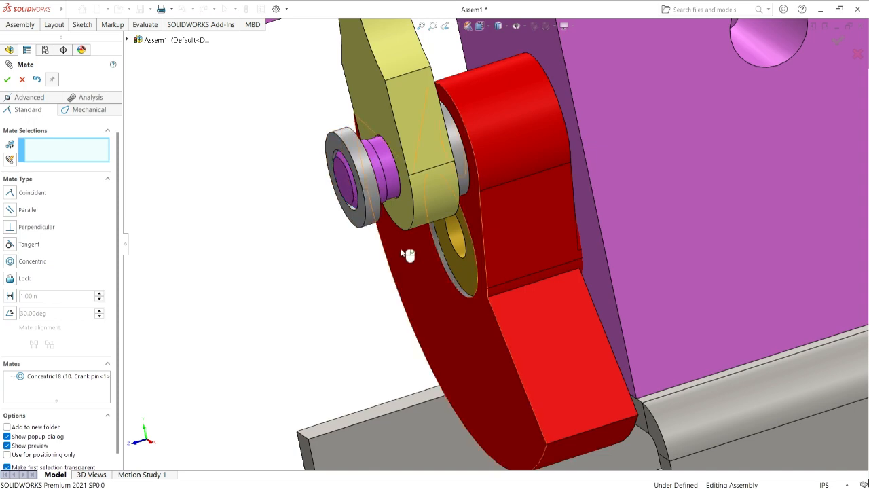
middle_drag(407, 254, 358, 266)
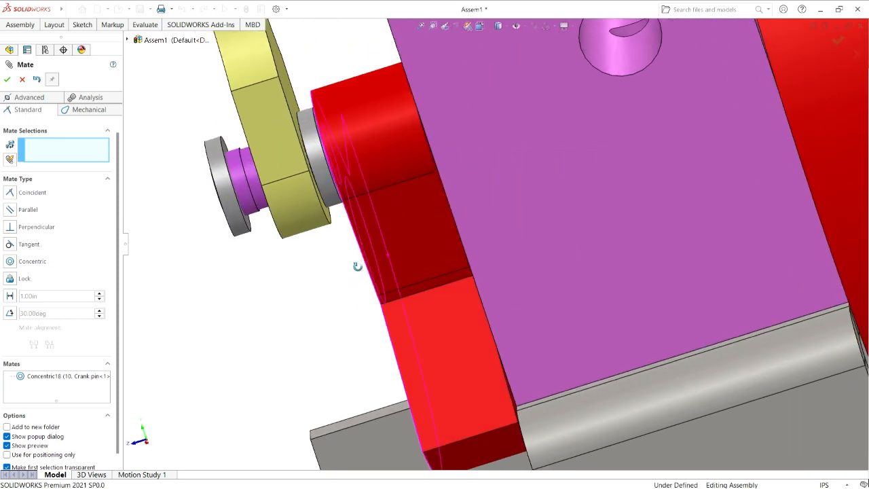
click(266, 194)
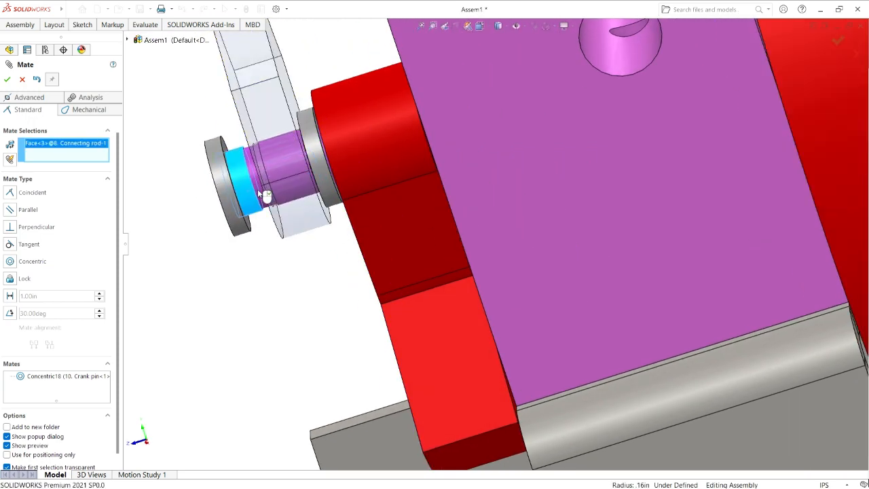
drag(265, 194, 294, 230)
middle_drag(294, 228, 611, 223)
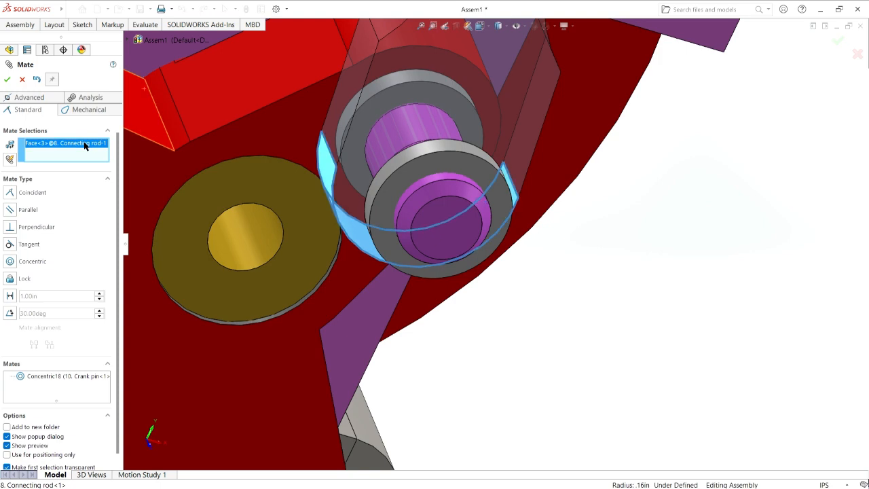
key(Delete)
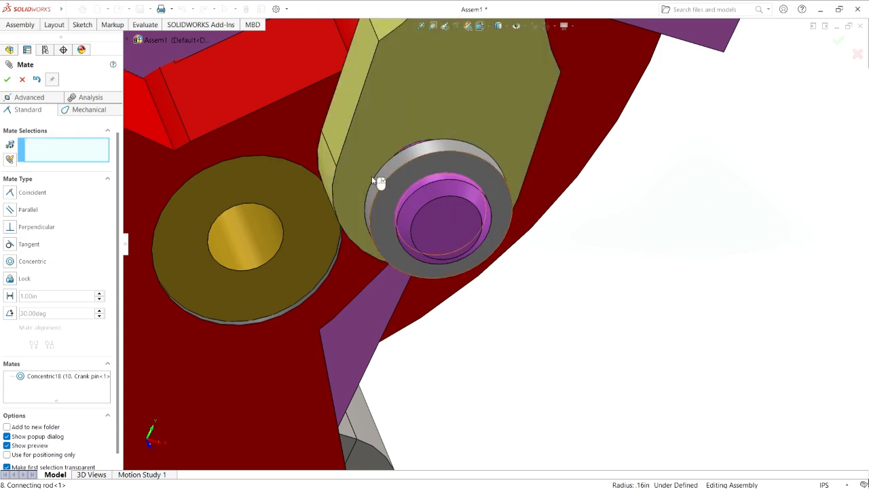
- Slide the crank pin slightly inward, and move the copied washer off the pin's free end and back between the crank and connecting rod
middle_drag(409, 191, 304, 178)
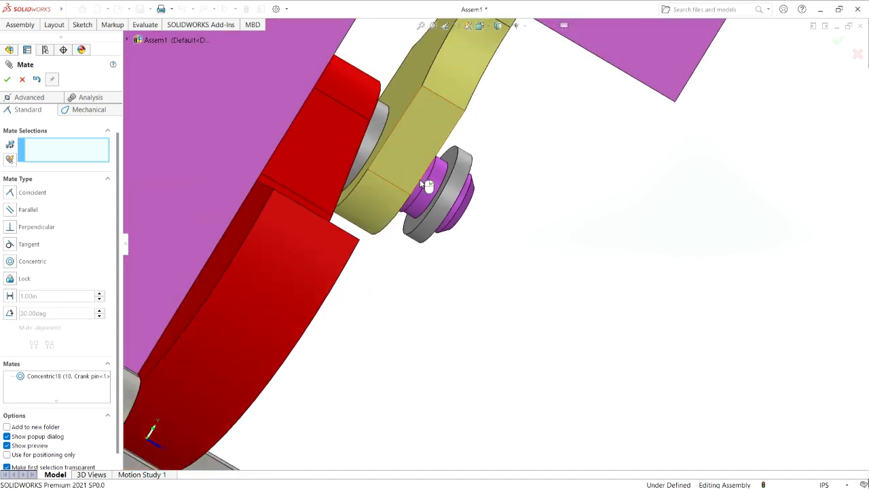
middle_drag(426, 186, 483, 219)
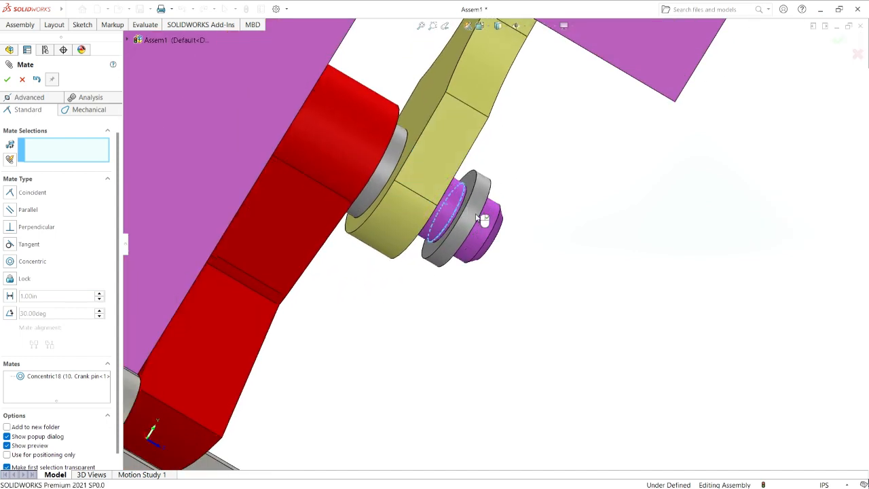
drag(477, 217, 436, 199)
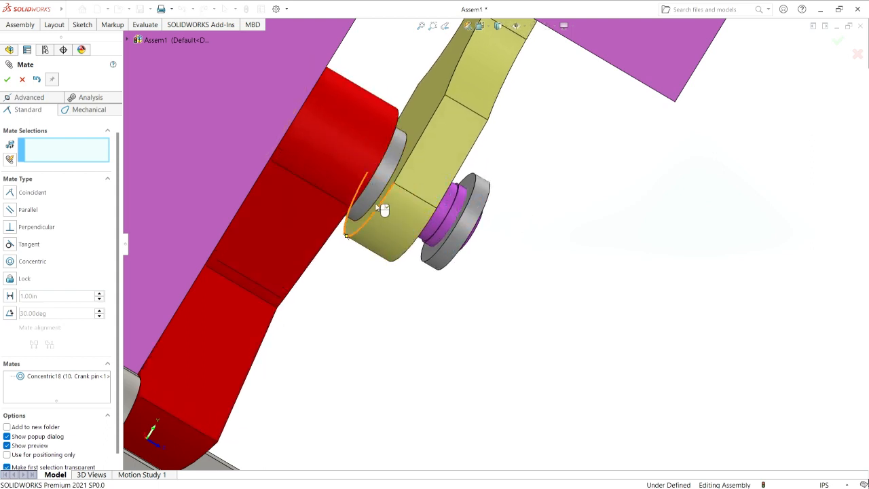
middle_drag(379, 282, 411, 194)
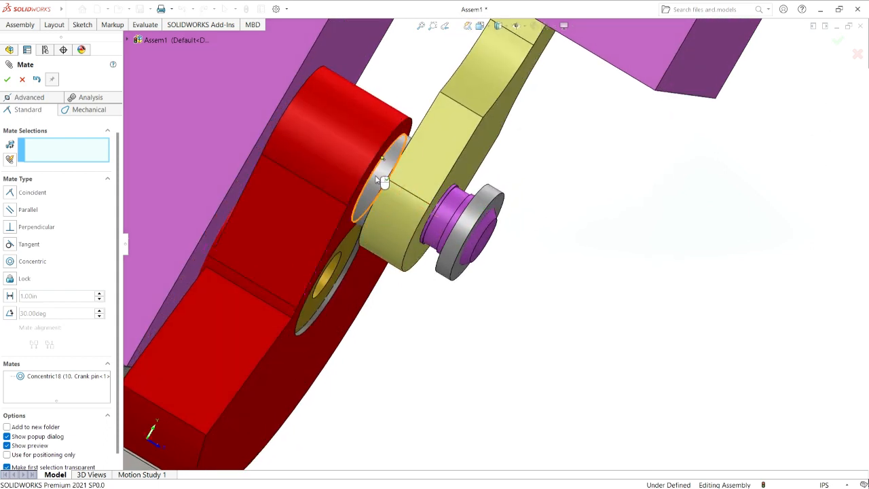
drag(387, 181, 520, 244)
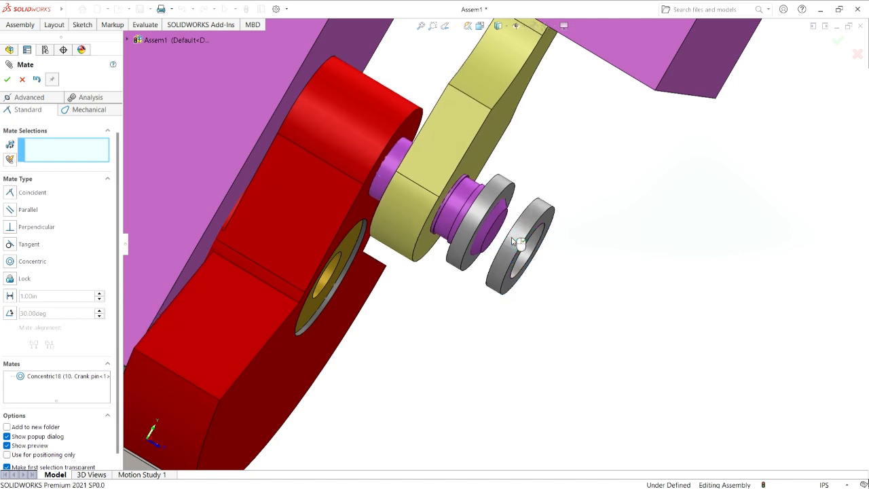
drag(473, 220, 312, 155)
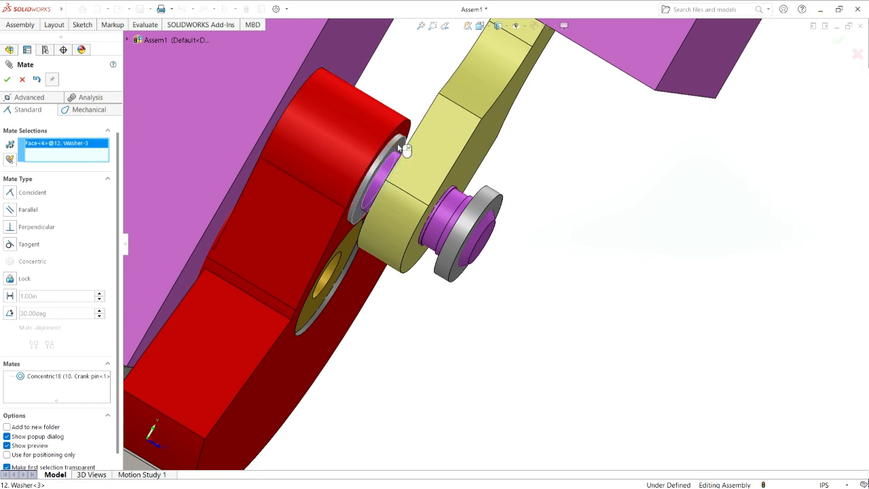
- Add a coincident mate between the copied washer's flat face and the connecting rod's face on the crank side
middle_drag(400, 148, 423, 194)
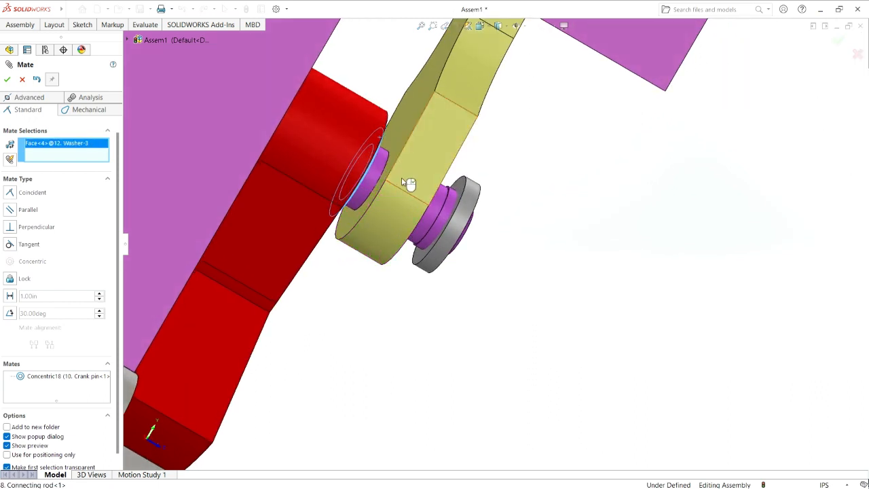
click(404, 130)
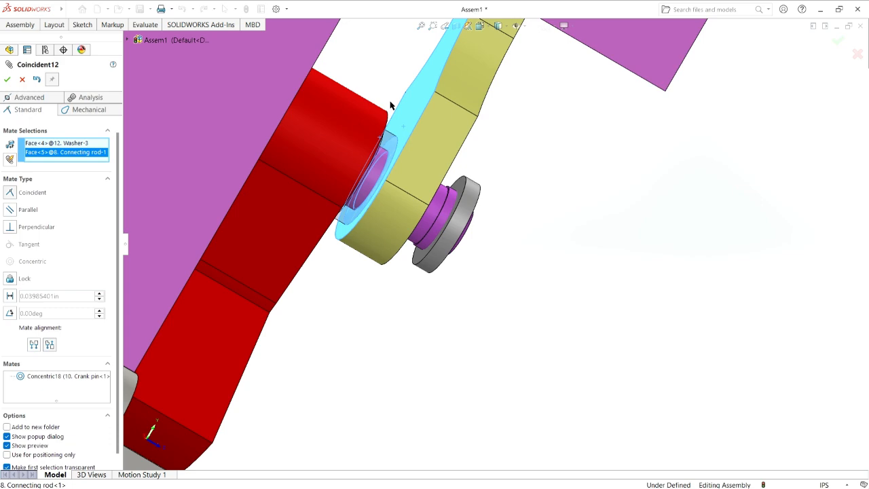
key(Return)
- Pull the crank and crank pin outward through the connecting rod to expose the pin's inner end on the motor block side
mouse_move(515, 304)
middle_down()
mouse_move(489, 303)
mouse_move(502, 310)
middle_up()
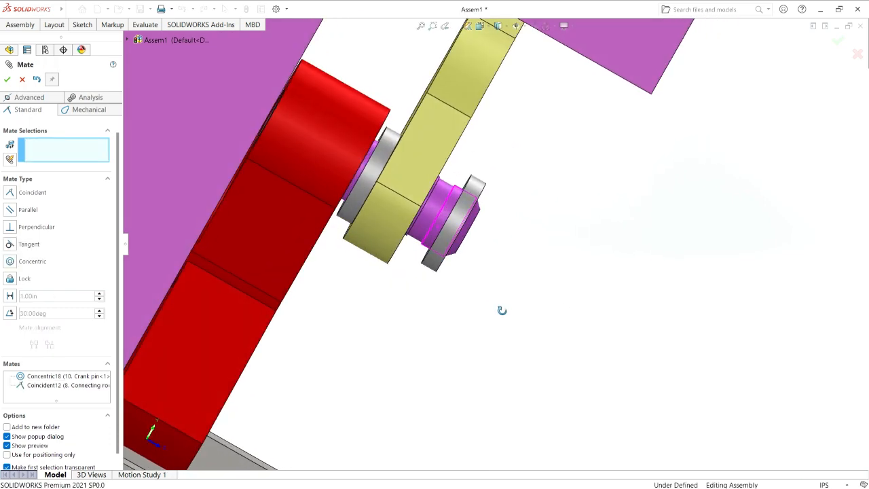
click(299, 236)
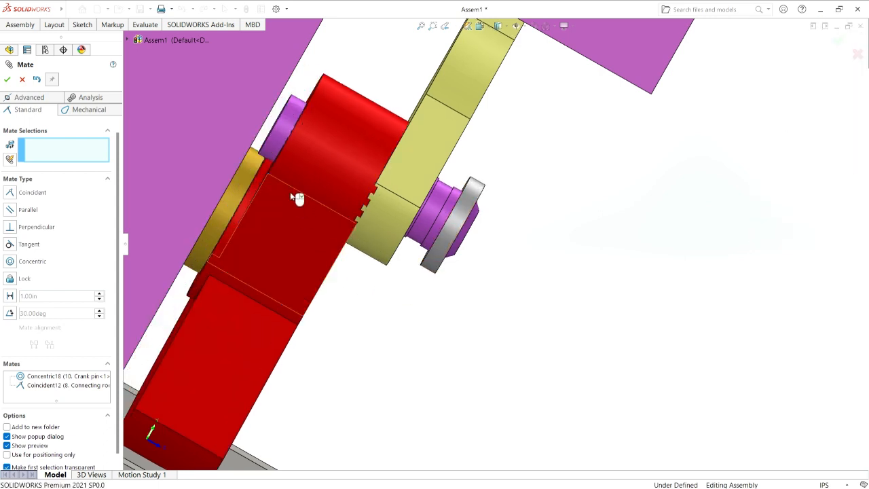
drag(283, 126, 331, 169)
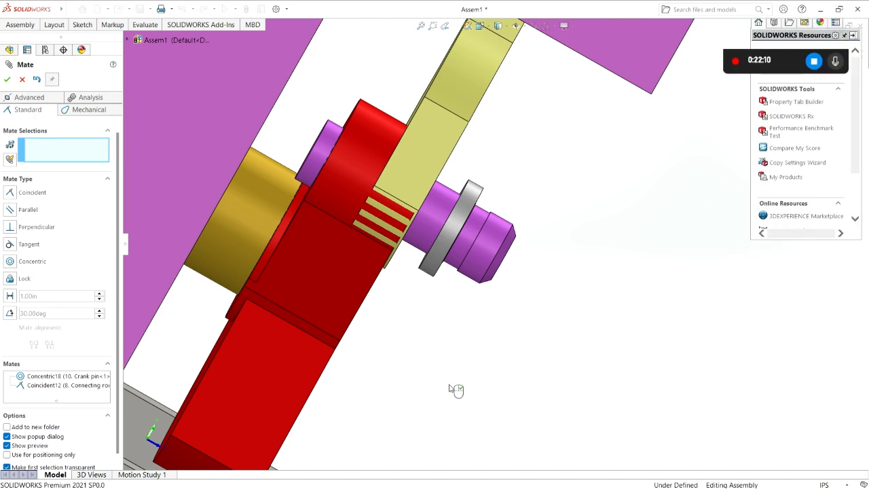
middle_drag(450, 386, 479, 401)
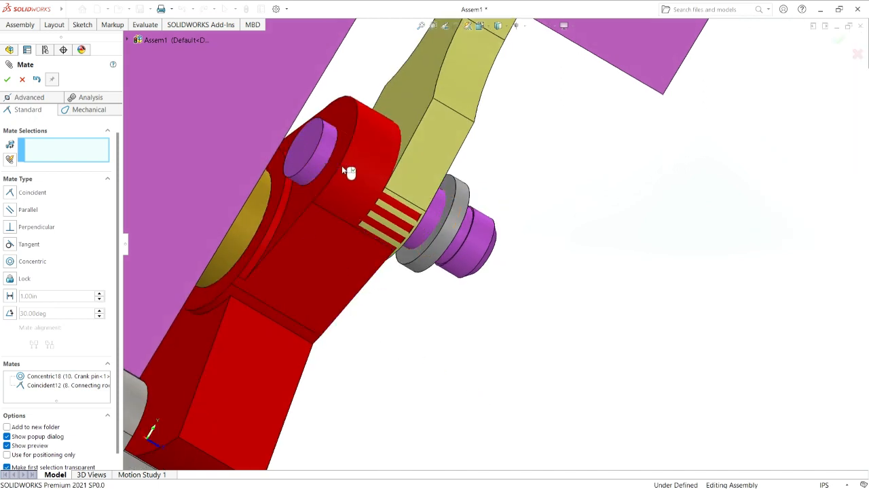
- Add a coincident mate between the crank pin's inner end face and the crank's flat face on the motor block side
click(311, 154)
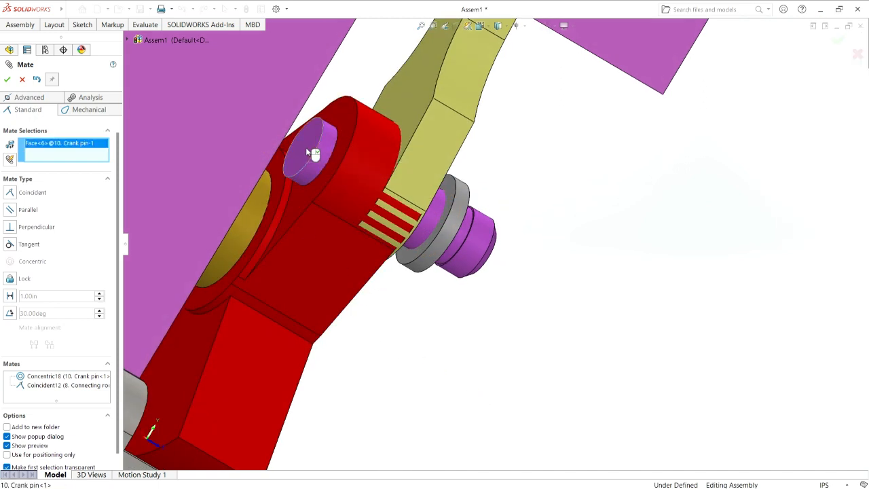
click(348, 129)
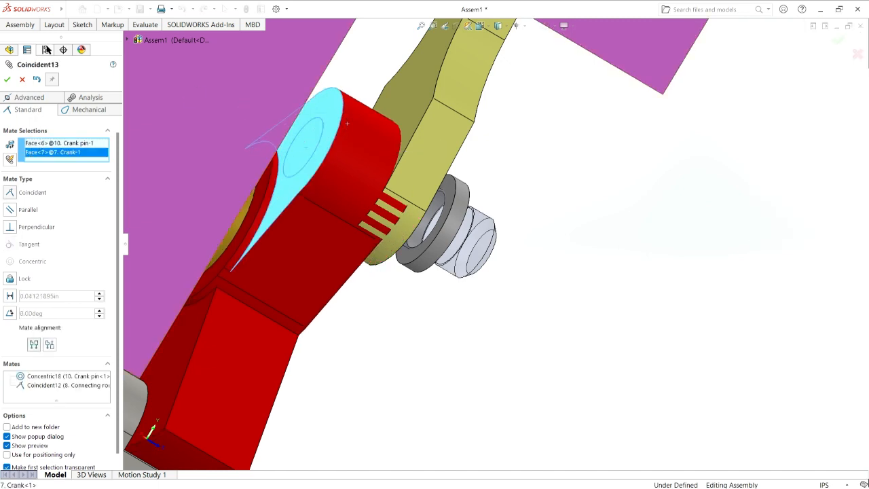
key(Return)
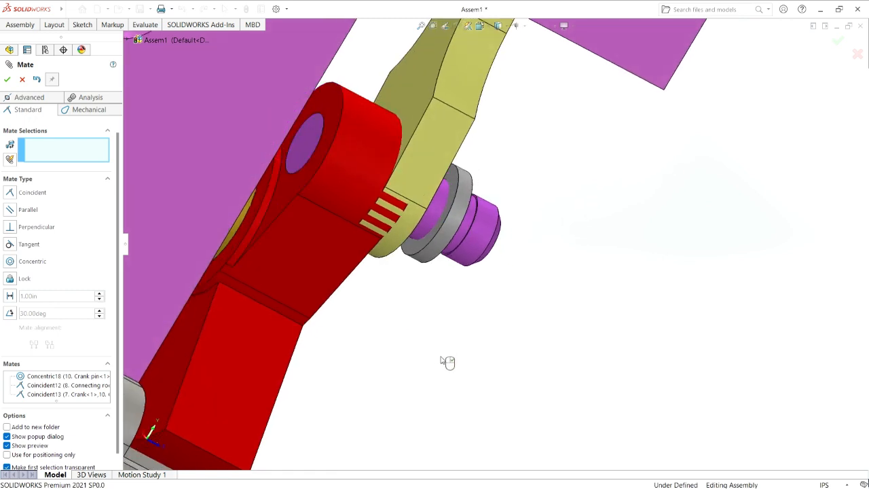
- Add a coincident mate between the outer washer's flat face and the connecting rod's outer face
click(454, 196)
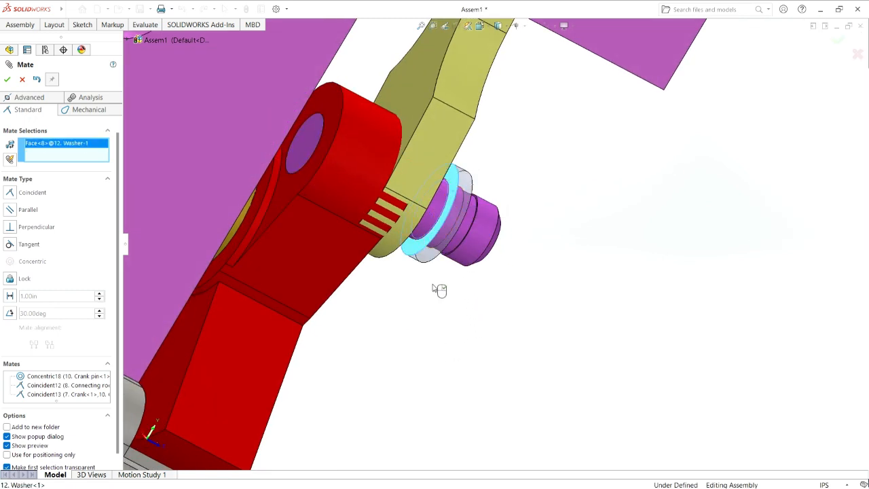
middle_drag(487, 288, 421, 251)
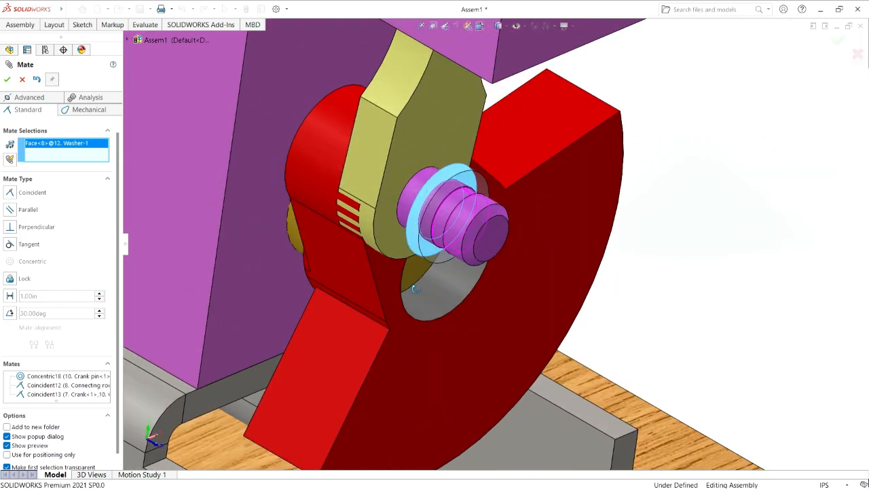
click(395, 180)
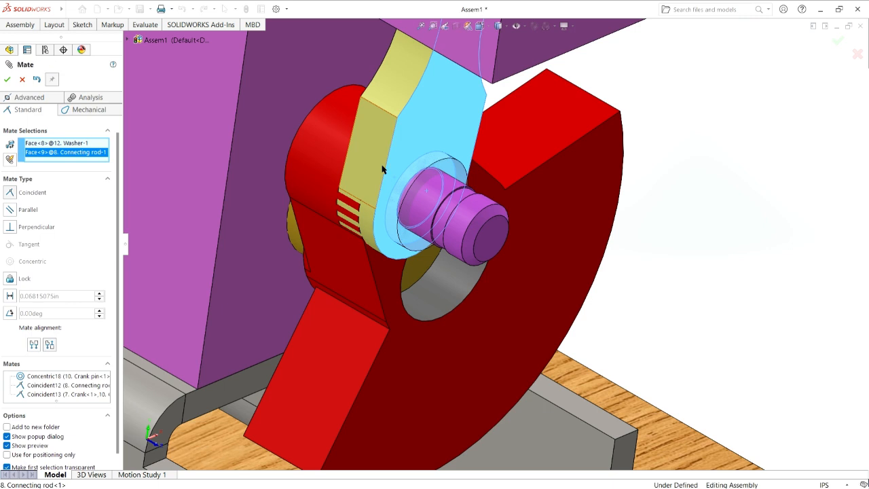
key(Return)
middle_drag(430, 237, 460, 218)
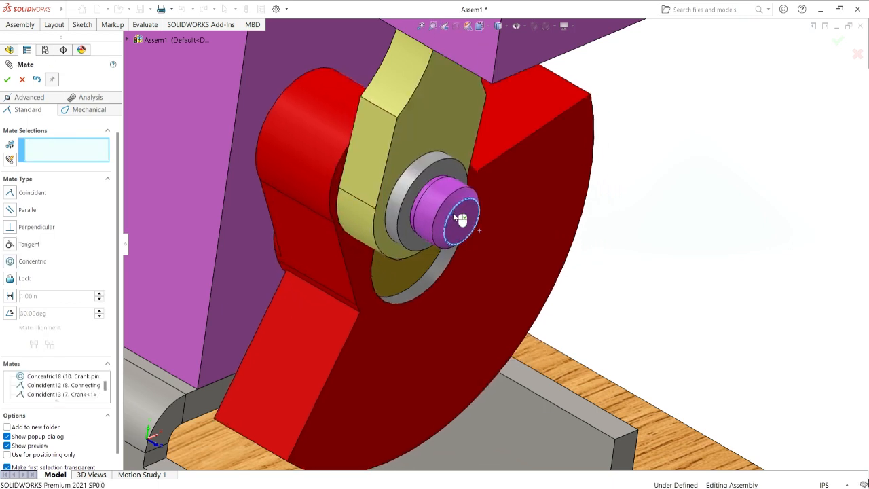
drag(452, 217, 498, 252)
middle_drag(281, 319, 350, 310)
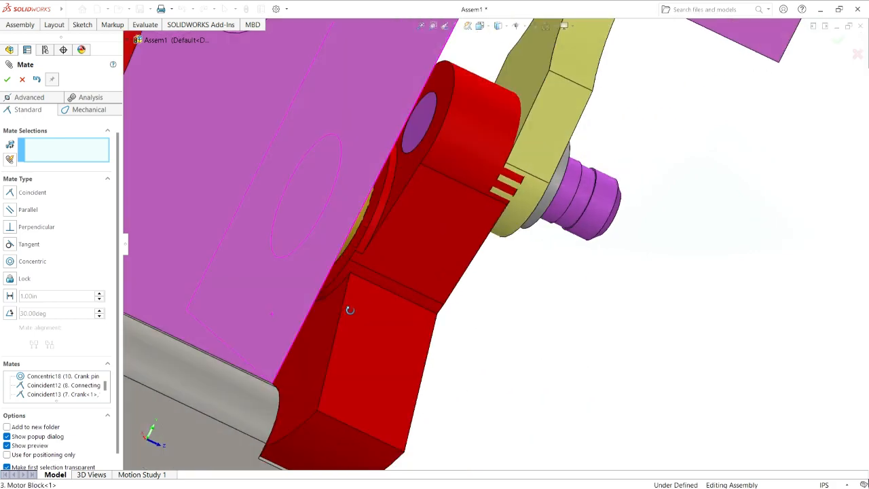
click(372, 226)
middle_drag(488, 304, 310, 208)
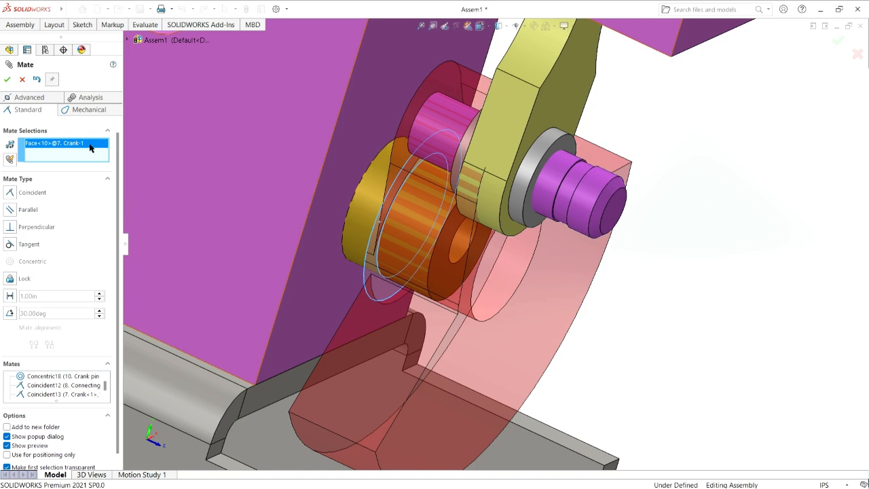
key(Delete)
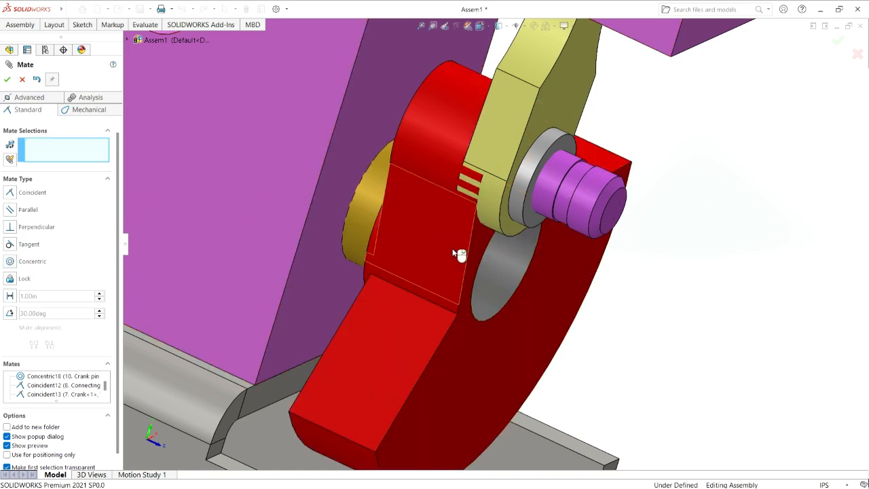
- Add a coincident mate between the crankshaft's end face and the crank's outer flat face
middle_drag(460, 252, 502, 264)
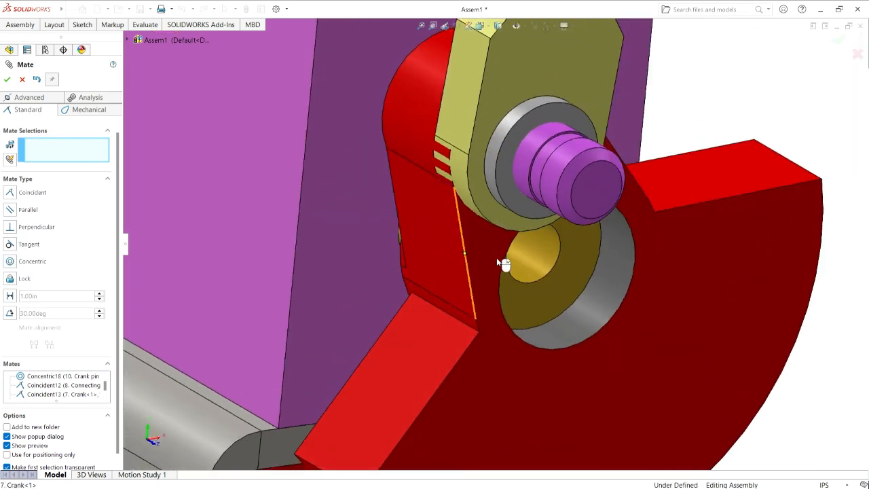
click(528, 294)
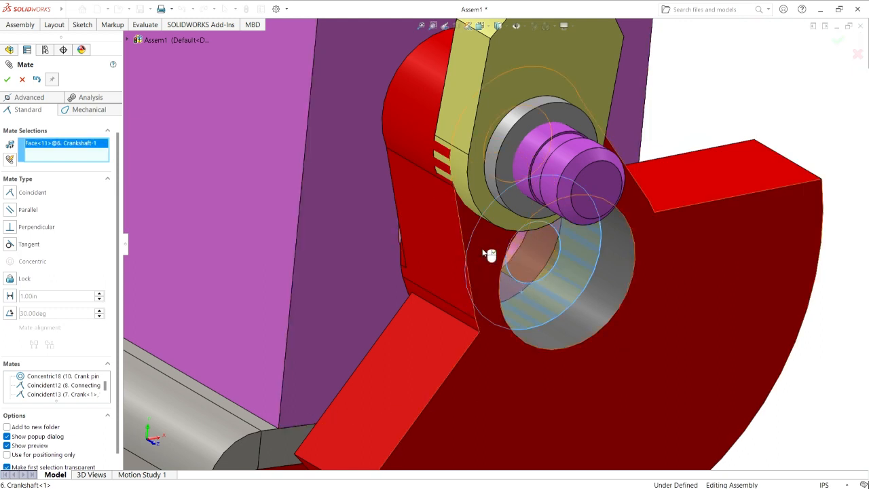
click(515, 399)
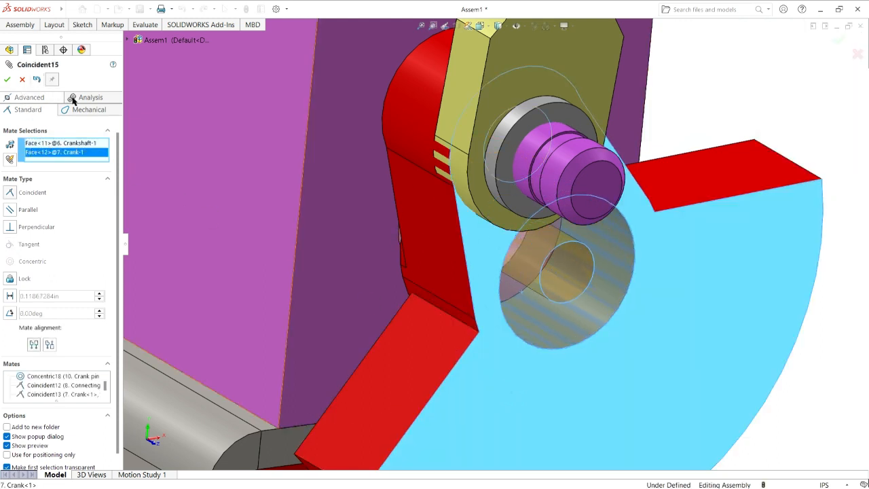
click(636, 412)
- Turn the crank about the crankshaft until its counterweight points downward
scroll(548, 339, up, 2)
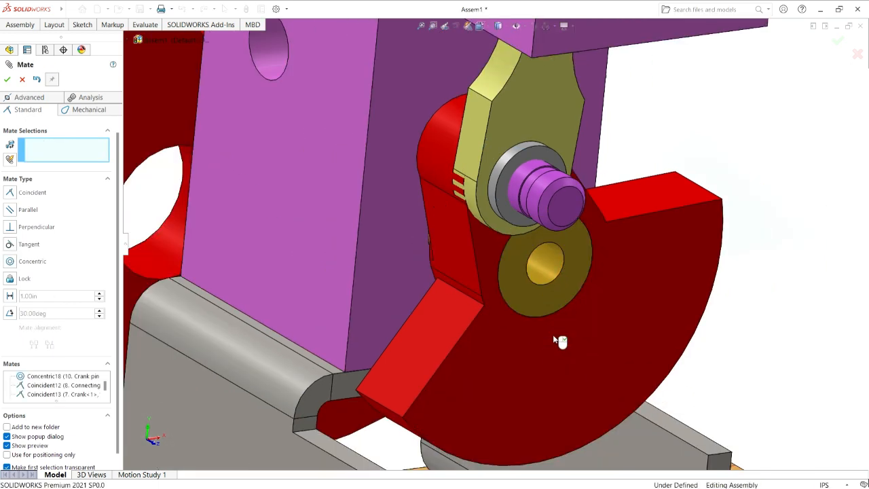
scroll(553, 341, up, 1)
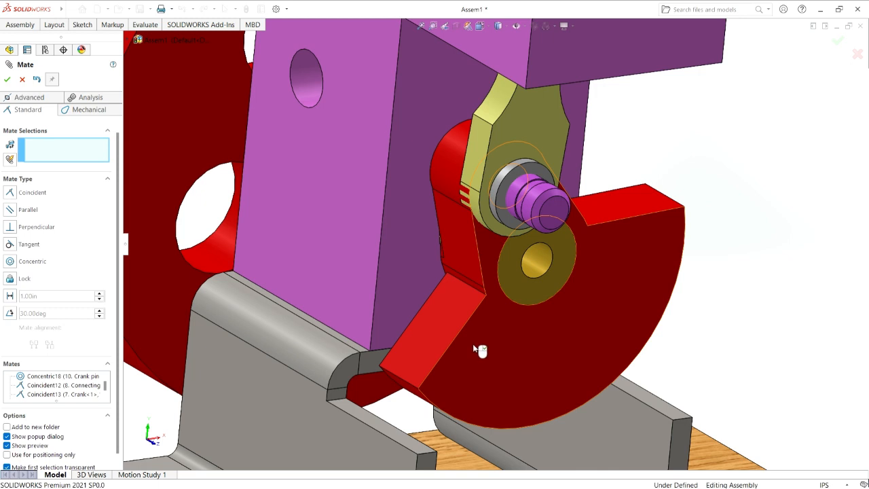
drag(527, 377, 463, 405)
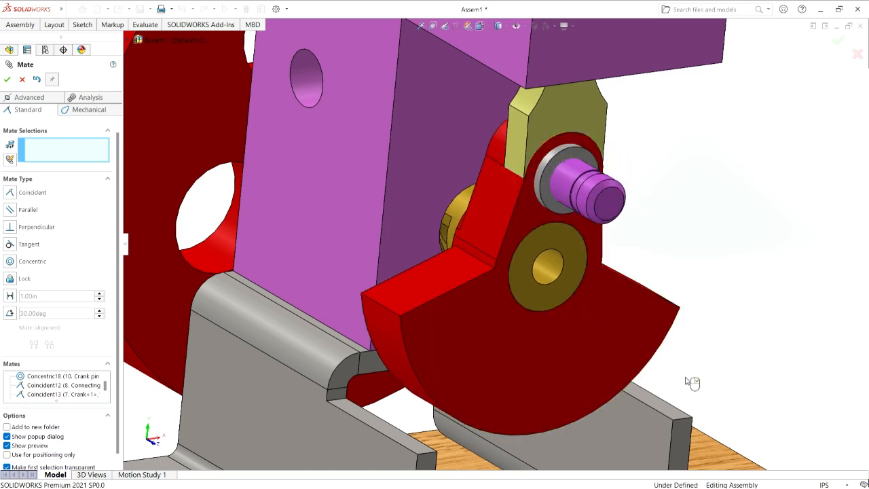
- Add a coincident mate between the crank's ring-shaped face around the crankshaft and the motor block's facing side
middle_drag(688, 382, 753, 380)
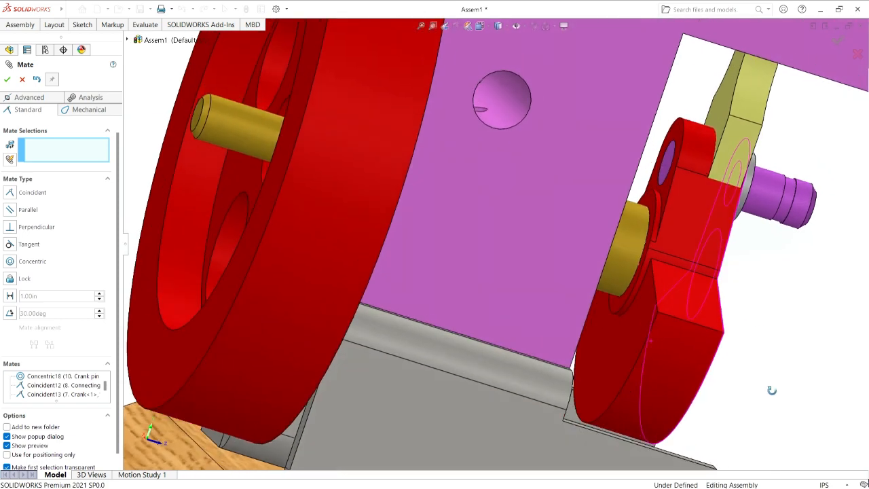
click(625, 307)
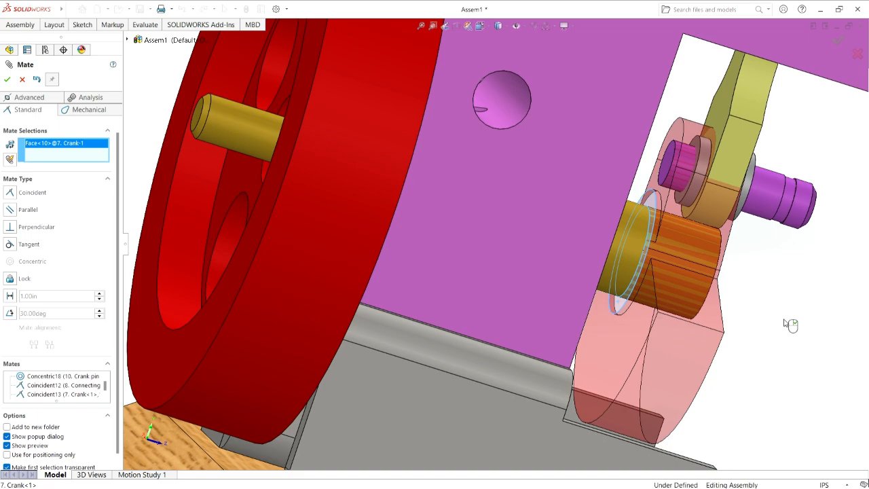
middle_drag(790, 324, 610, 197)
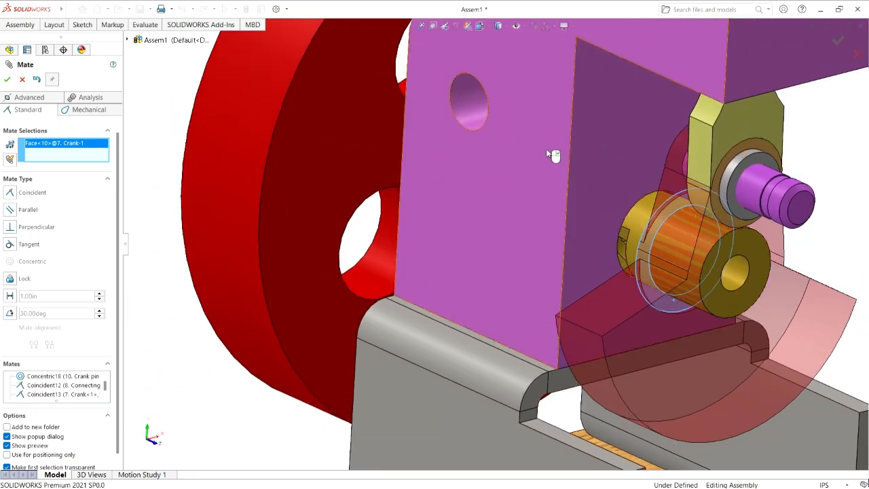
click(621, 165)
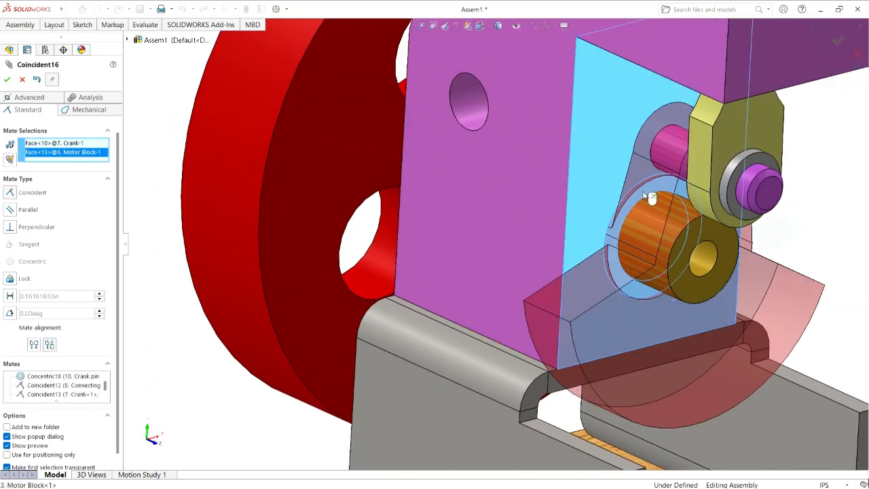
right_click(743, 150)
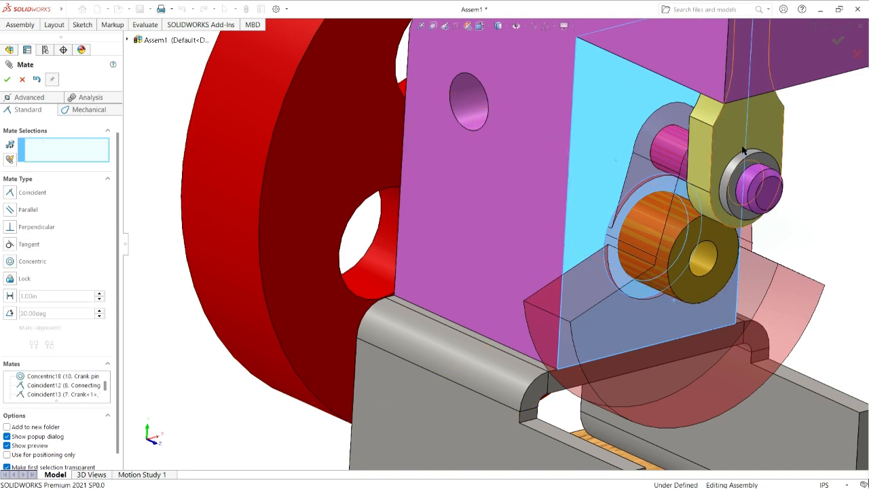
- Finish mating and rotate the crank in the isometric view to check how the mechanism moves
key(ctrl+7)
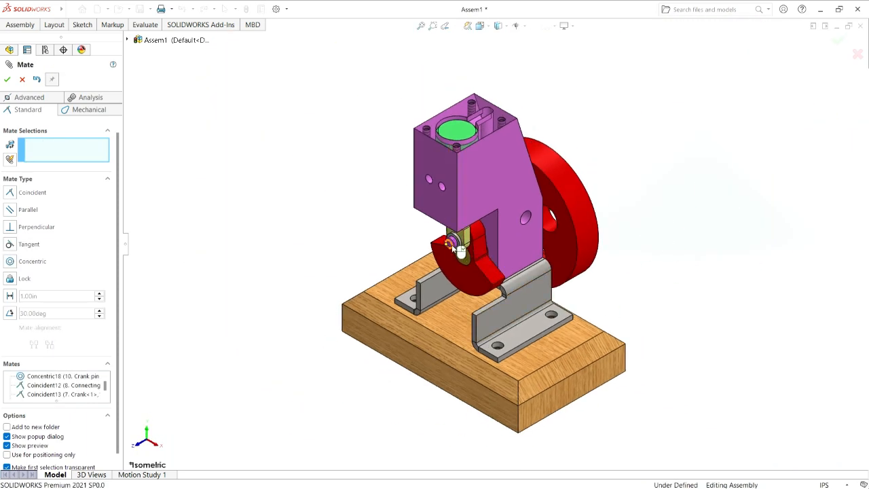
scroll(467, 257, down, 6)
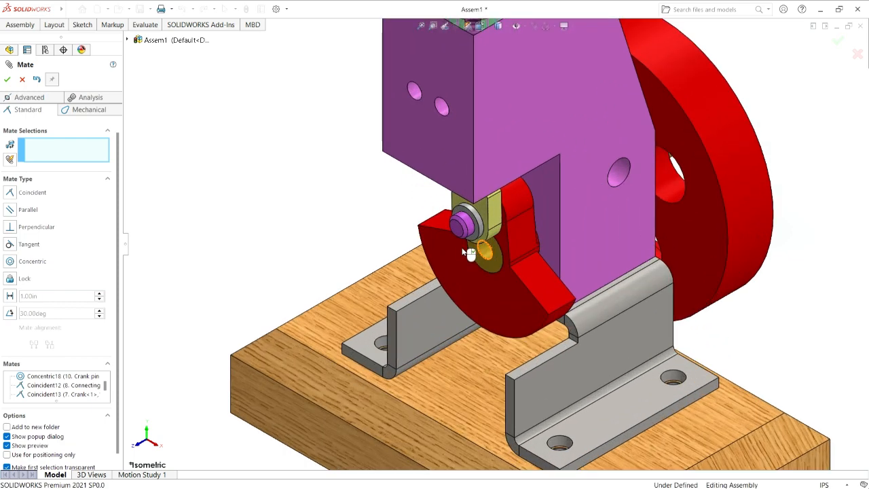
scroll(483, 253, up, 6)
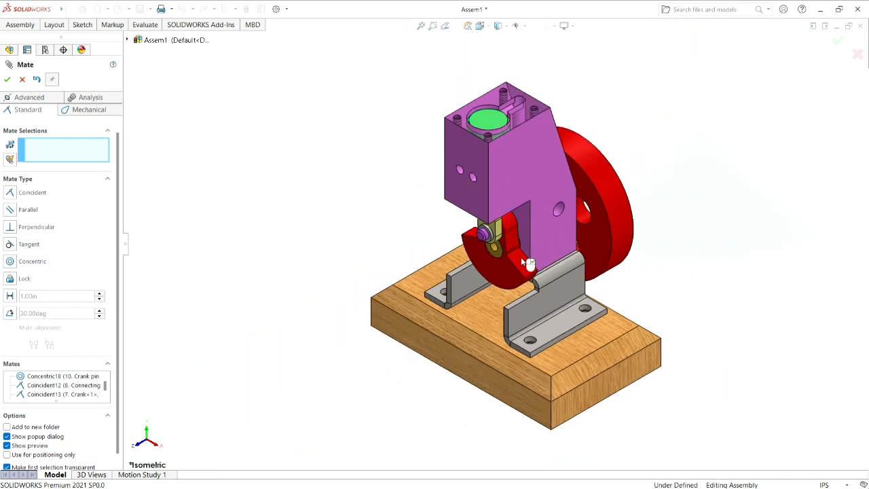
click(7, 80)
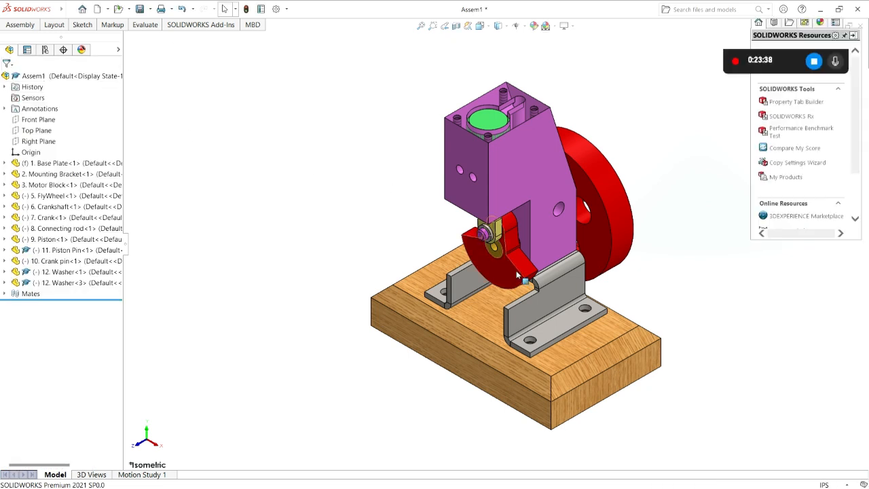
drag(499, 252, 586, 299)
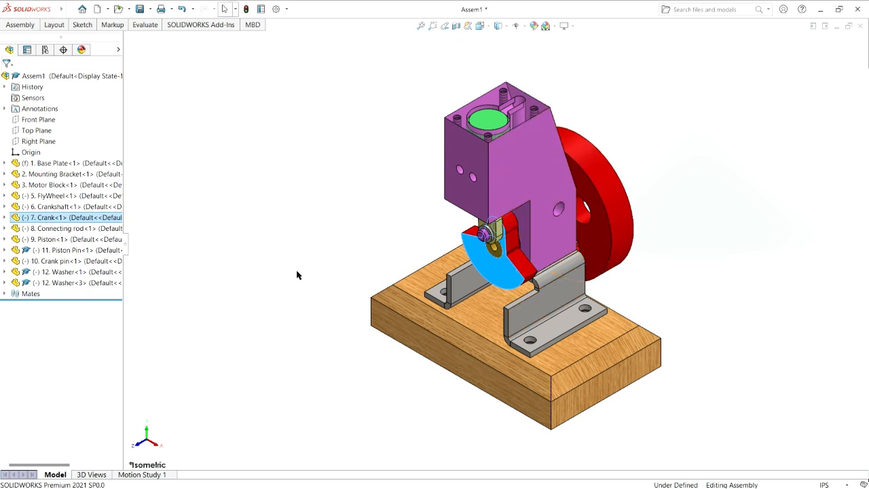
click(365, 233)
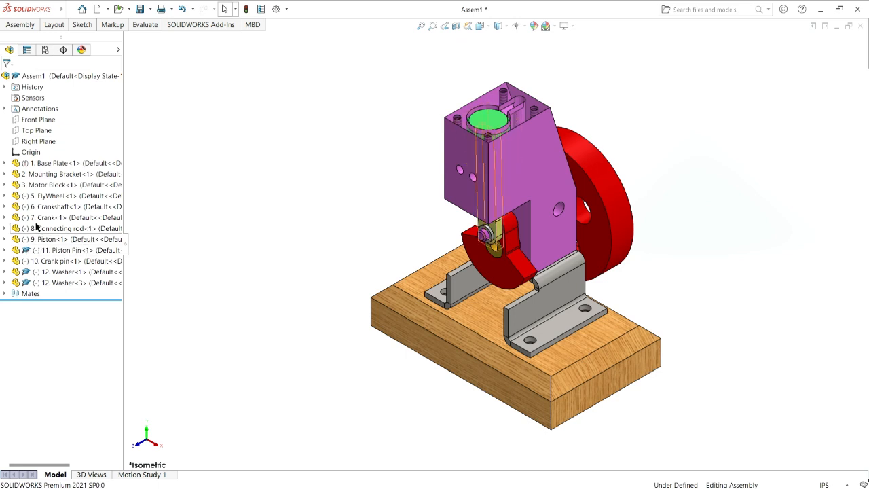
- Add a coincident mate between the Right Plane of the crankshaft and the Right Plane of the crank
click(4, 217)
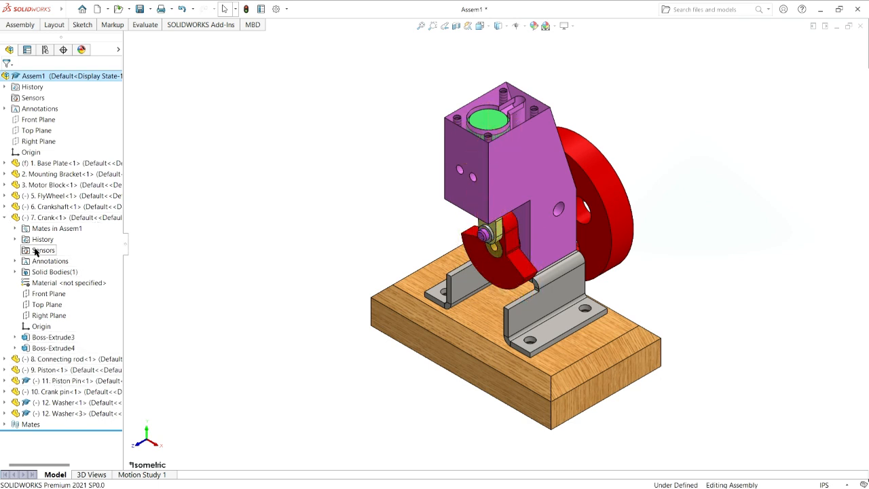
click(5, 206)
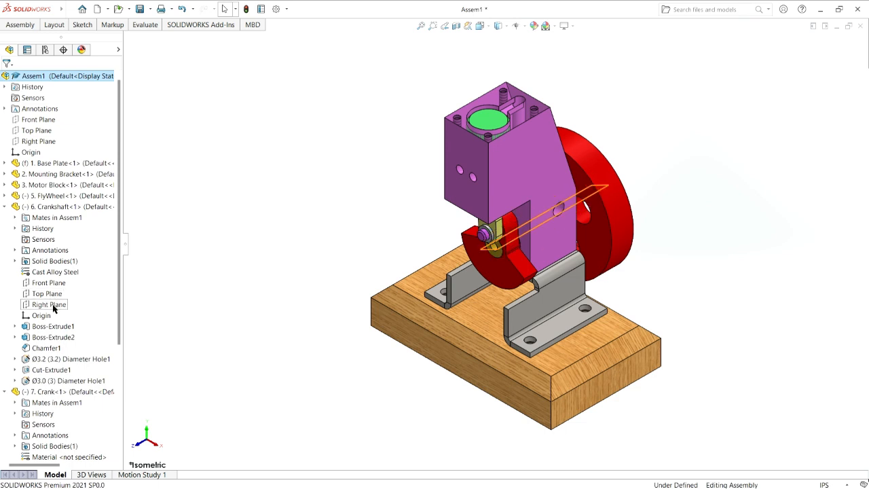
scroll(112, 319, down, 3)
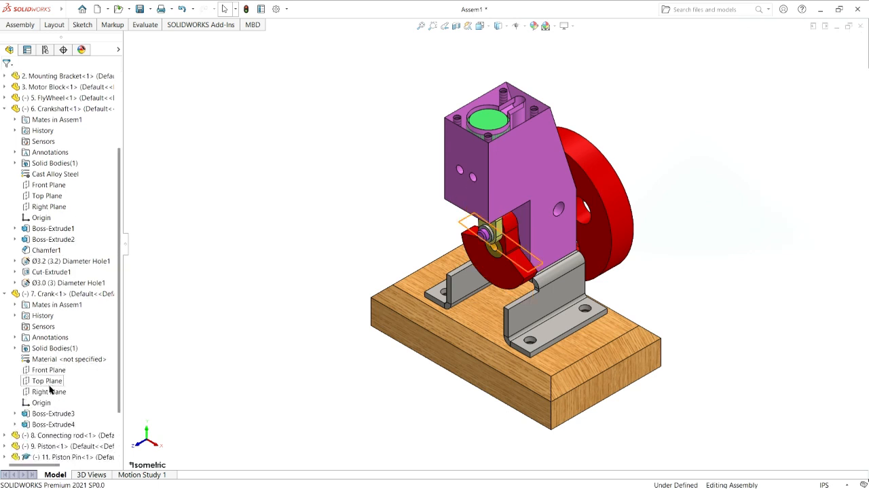
click(59, 211)
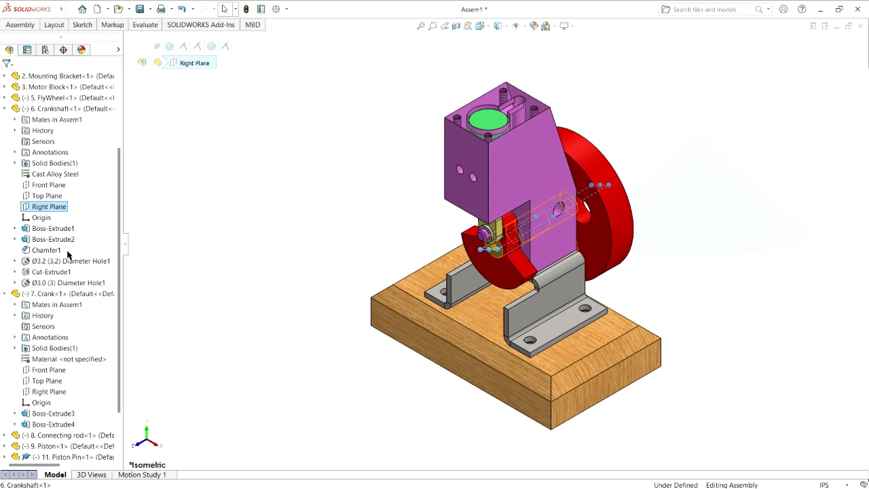
ctrl+click(49, 392)
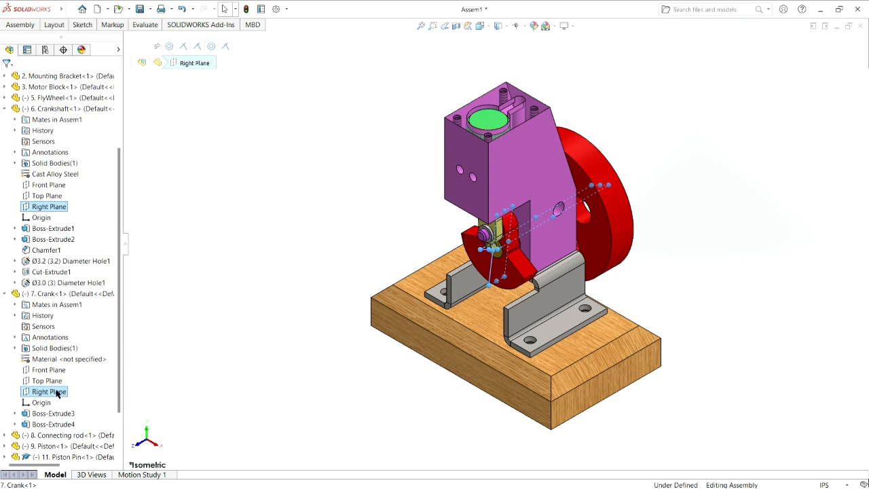
click(66, 335)
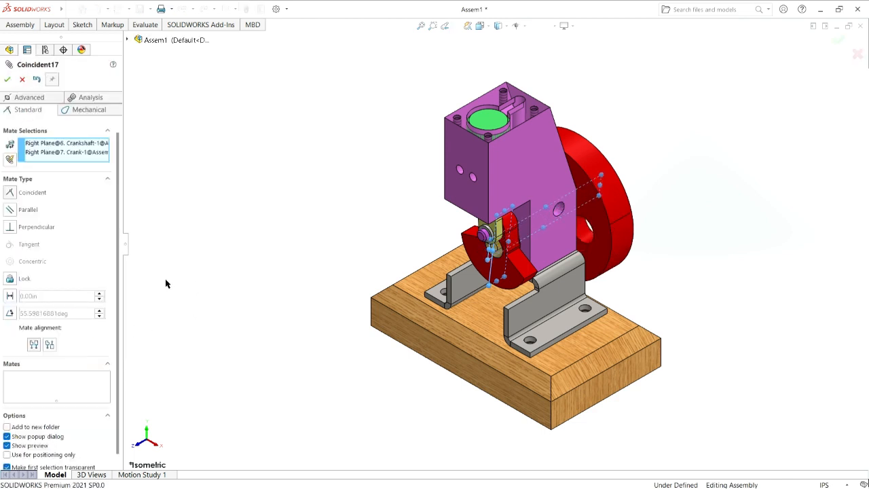
click(8, 81)
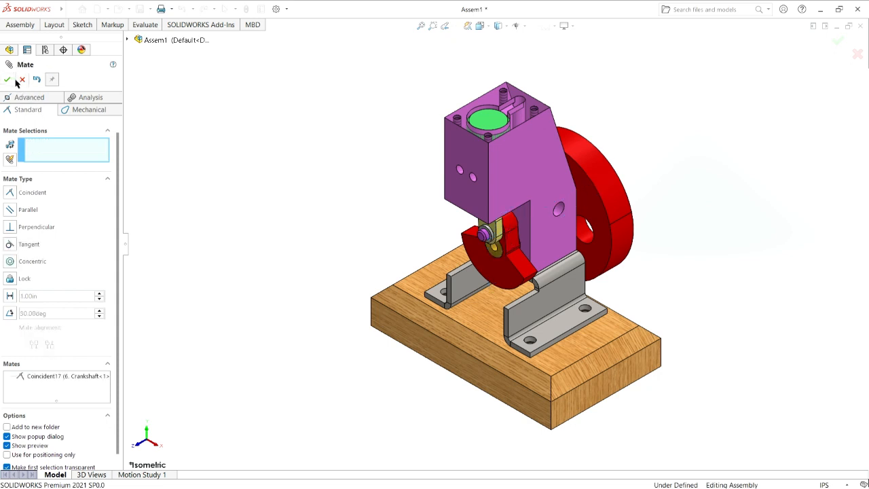
click(8, 80)
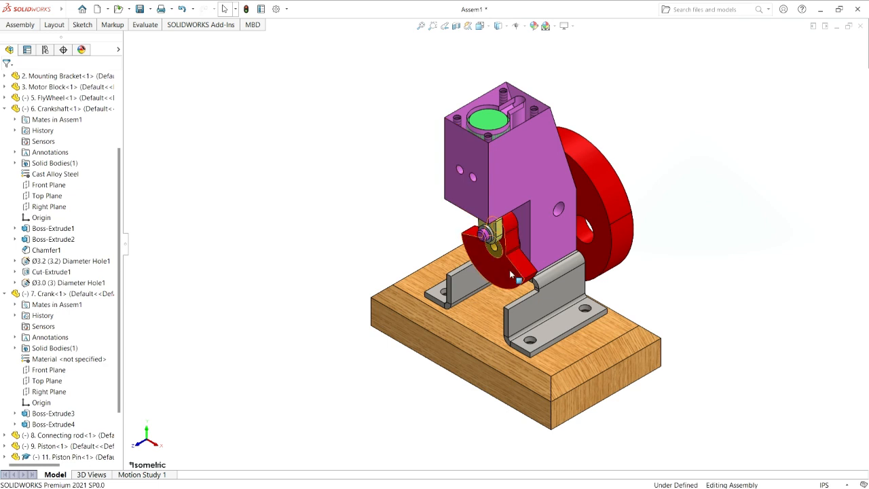
- Rotate the crank and the flywheel to check their linked motion, and collapse the crankshaft's feature list
drag(509, 269, 554, 256)
click(670, 264)
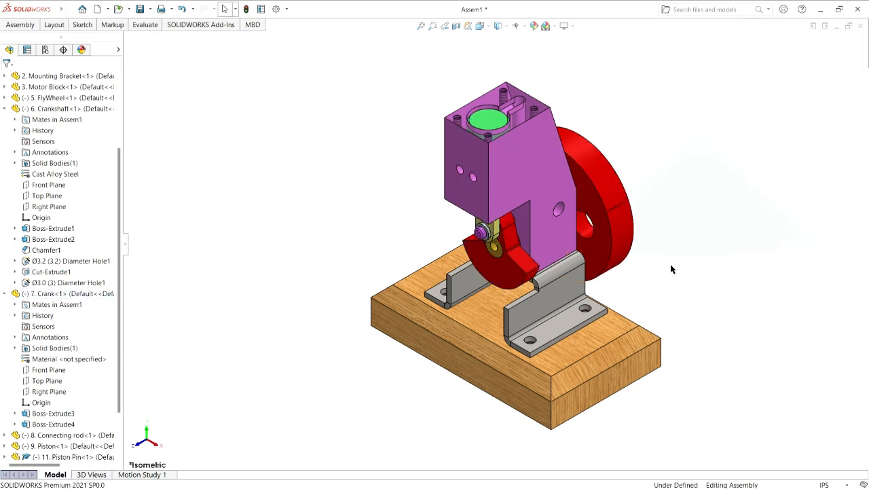
drag(623, 219, 610, 265)
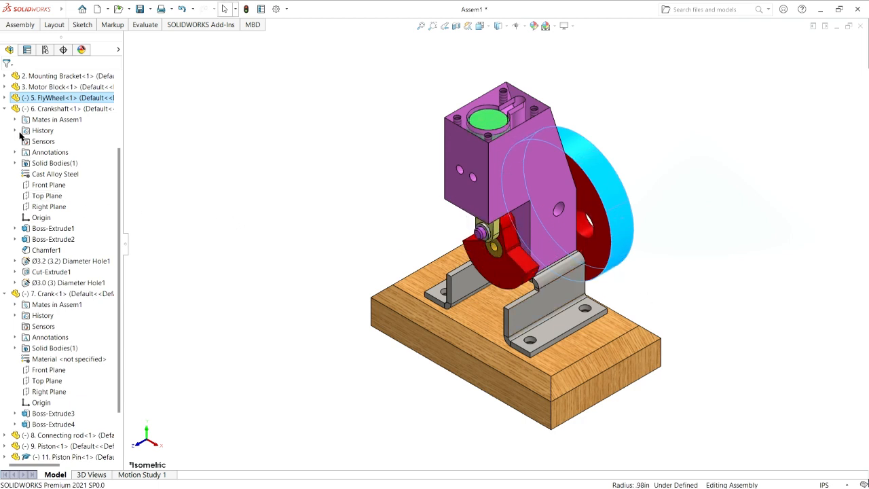
click(4, 109)
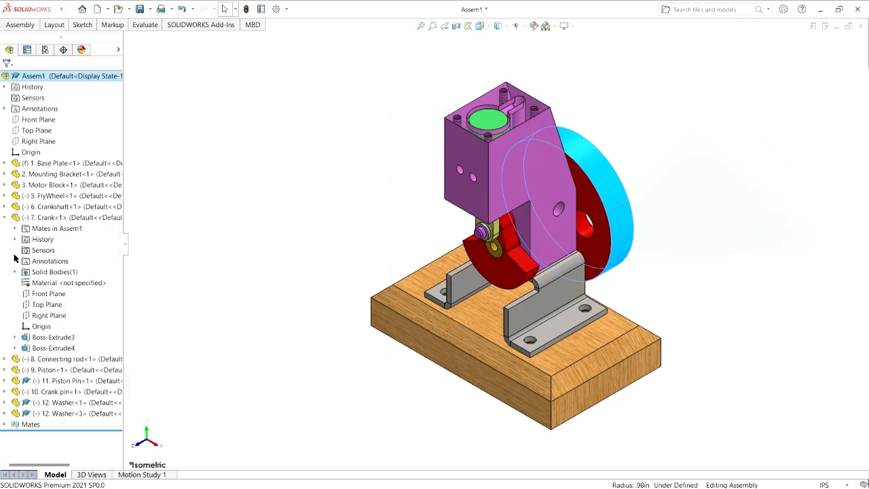
- Collapse the crank's feature list, insert the 4. Cylinder Head part and place it beside the top of the motor block
click(5, 217)
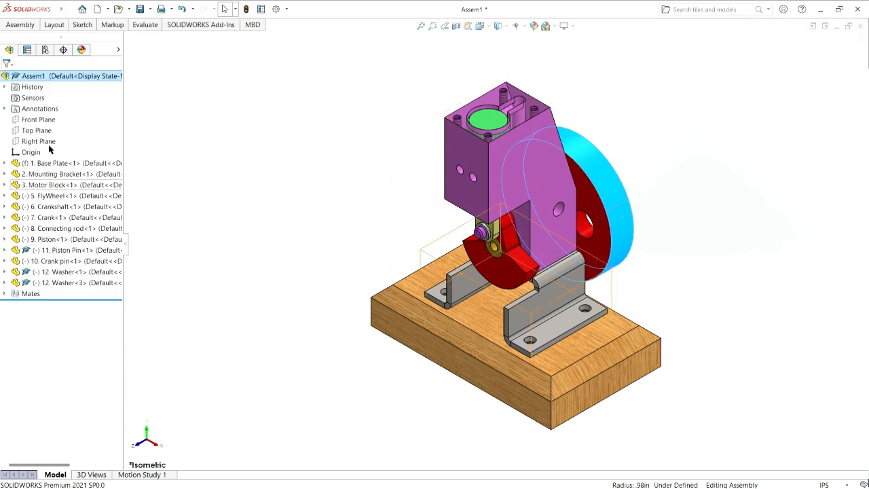
click(26, 24)
click(68, 48)
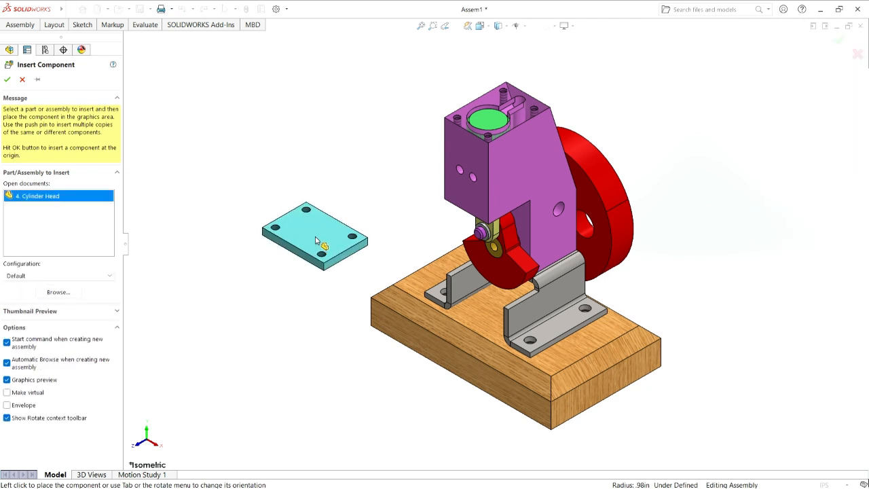
click(316, 241)
drag(316, 241, 379, 95)
- Add a concentric mate between the cylinder head's rear corner hole and a threaded corner hole in the motor block's top
scroll(469, 152, down, 3)
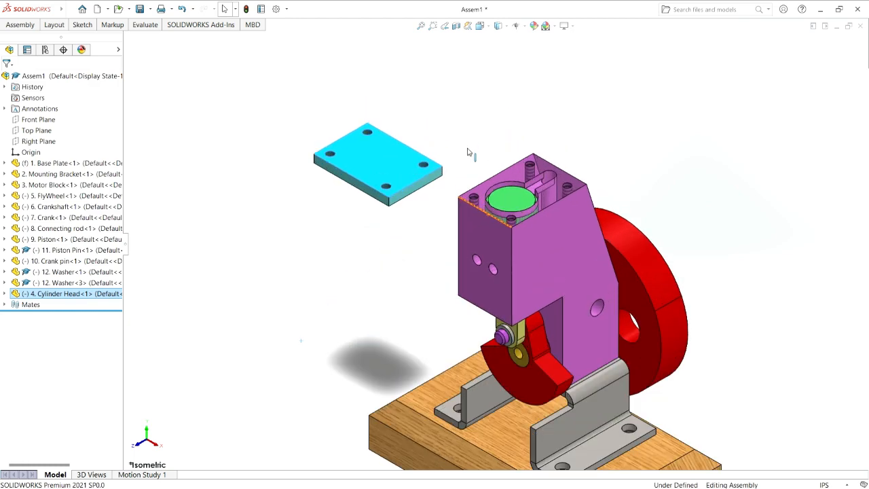
scroll(467, 200, down, 2)
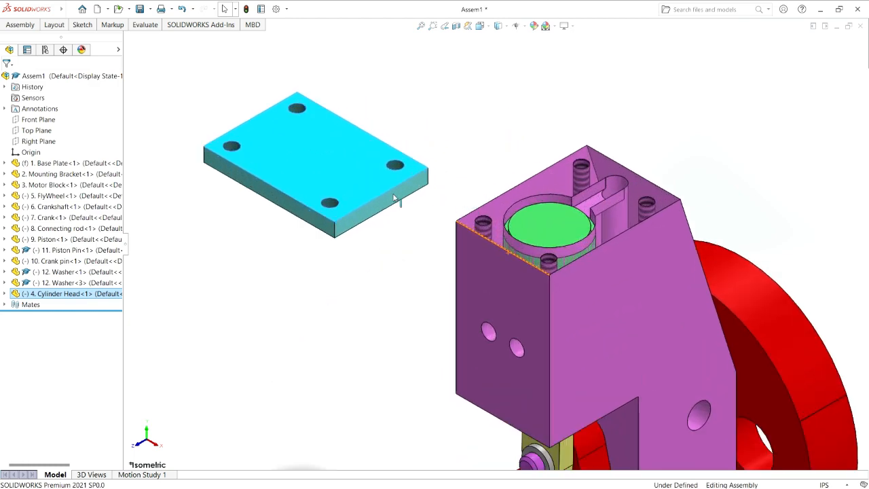
click(30, 26)
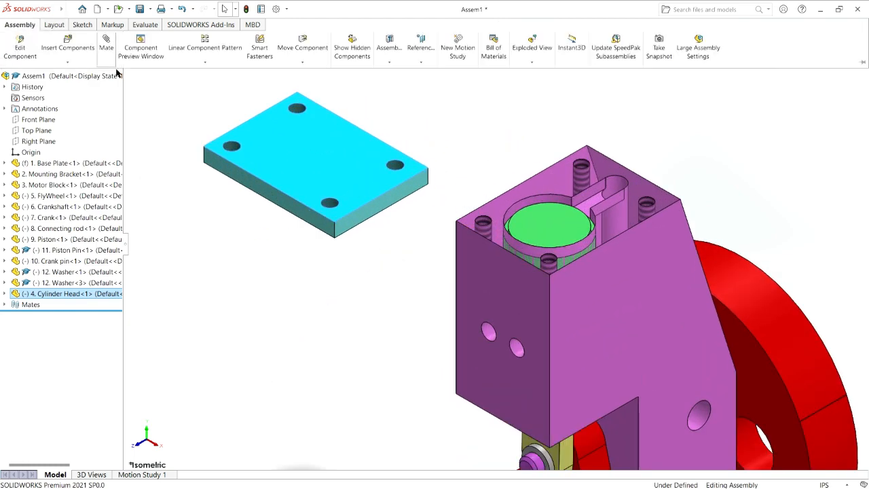
click(106, 43)
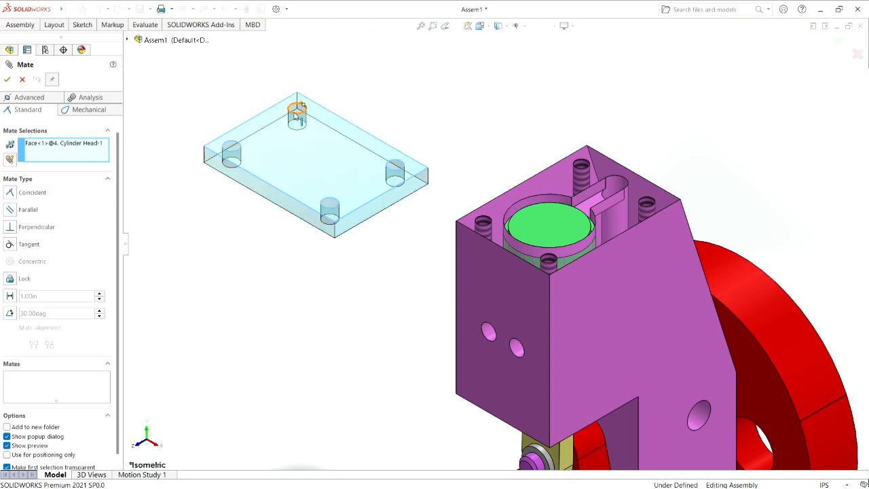
click(96, 144)
key(Delete)
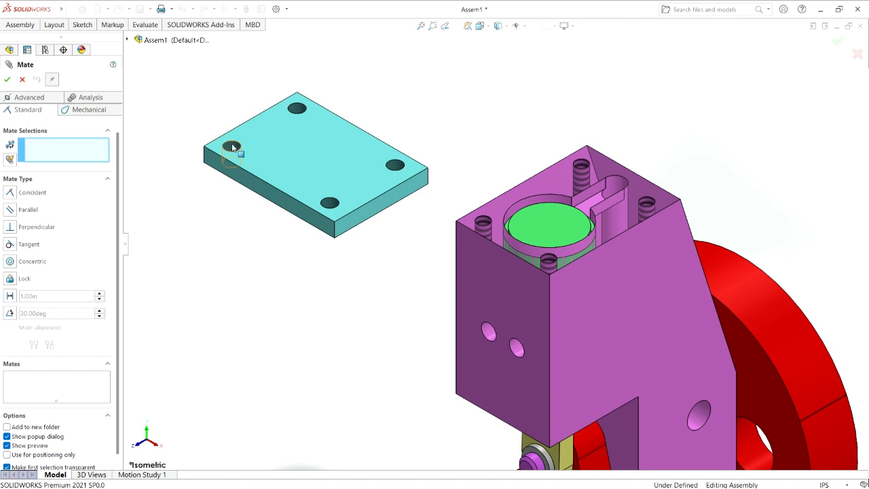
click(298, 110)
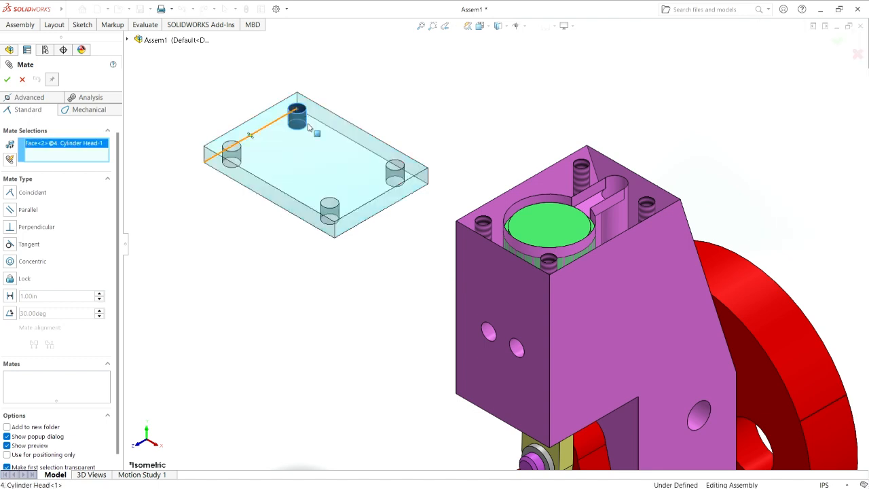
click(484, 226)
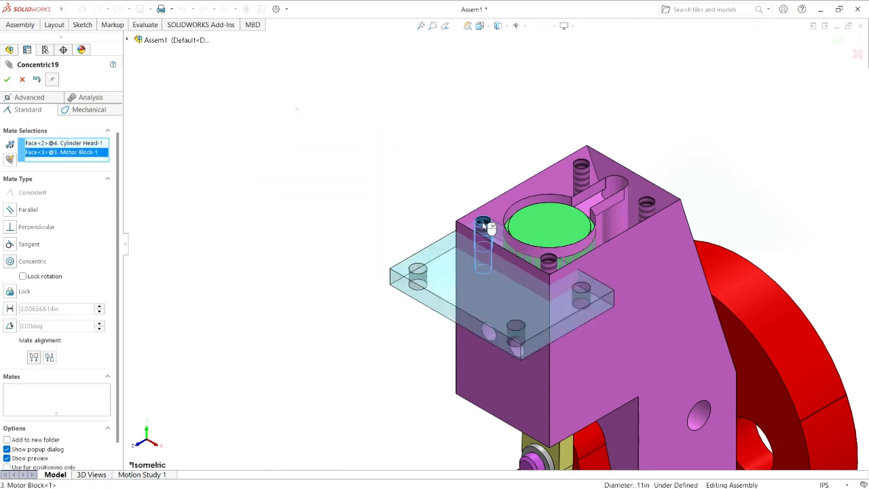
key(Return)
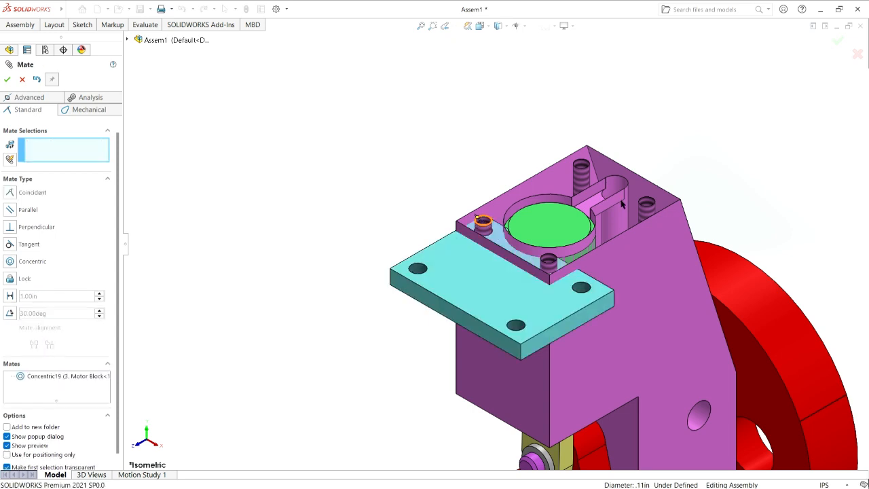
- Swing the cylinder head above the motor block and mate its front corner hole concentric with the block's front corner hole
drag(496, 305, 589, 156)
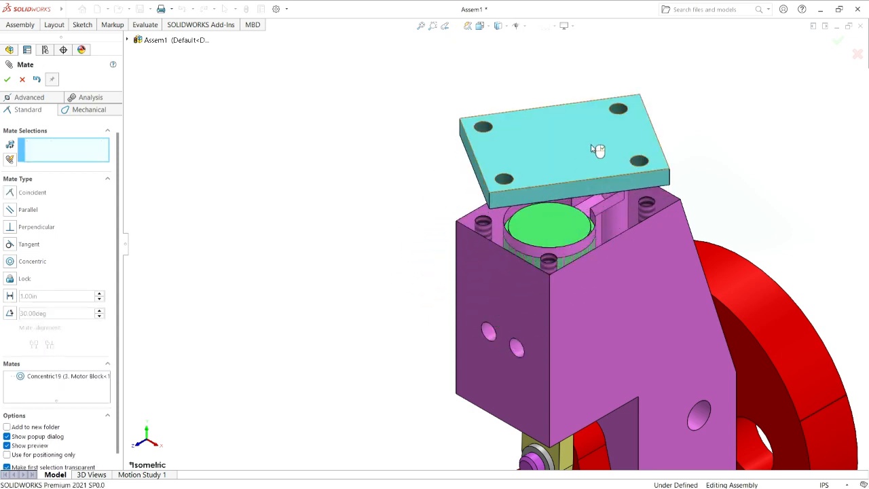
click(503, 181)
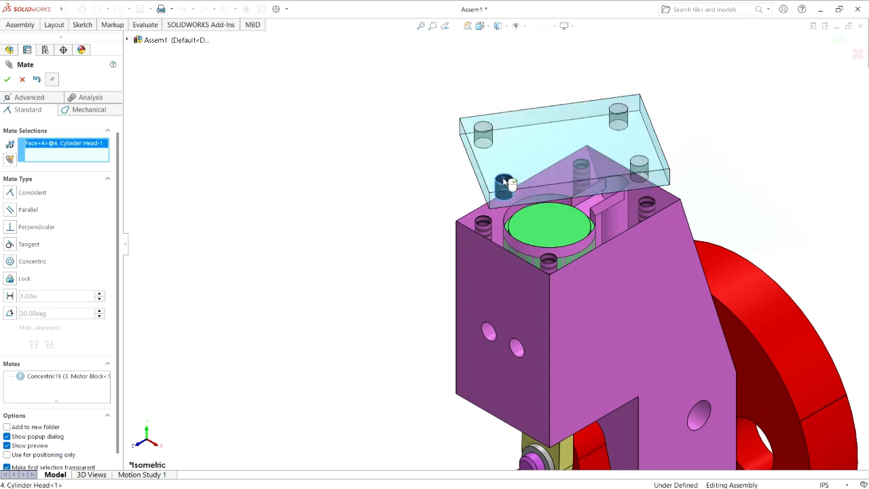
click(551, 262)
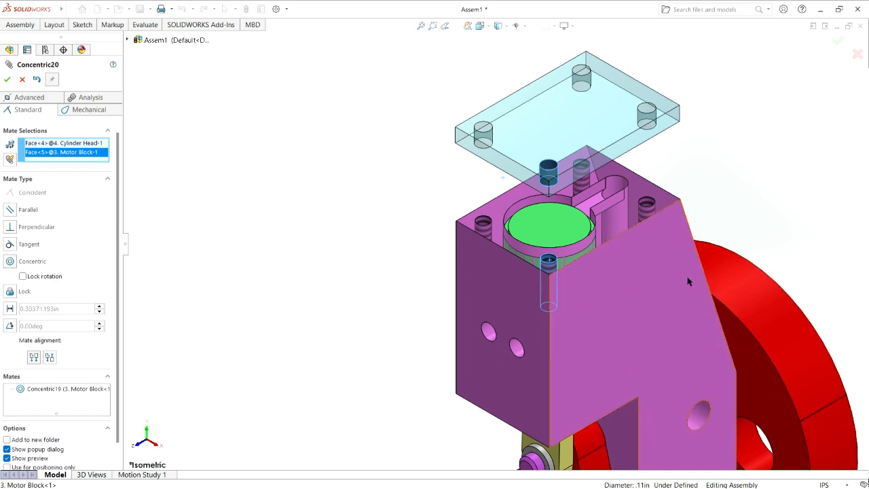
key(Return)
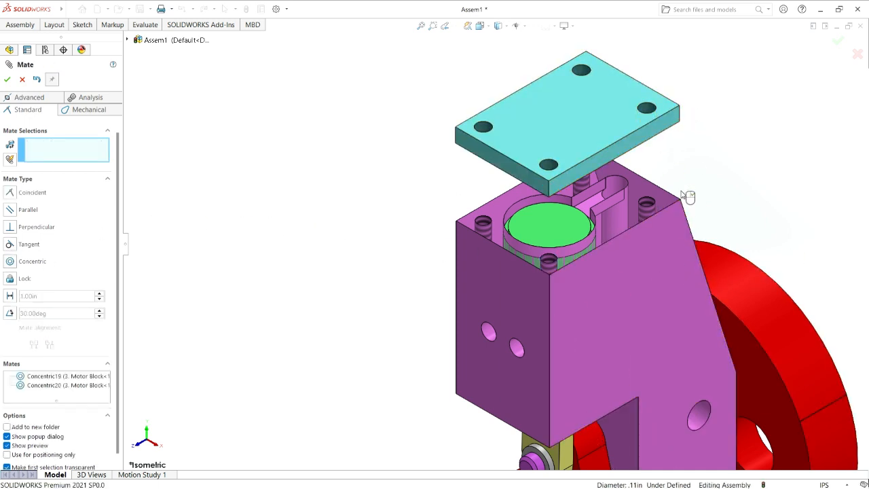
- Seat the cylinder head with a coincident mate between its underside and the slot edge on the motor block's top, and finish mating
middle_drag(659, 163, 623, 24)
click(560, 78)
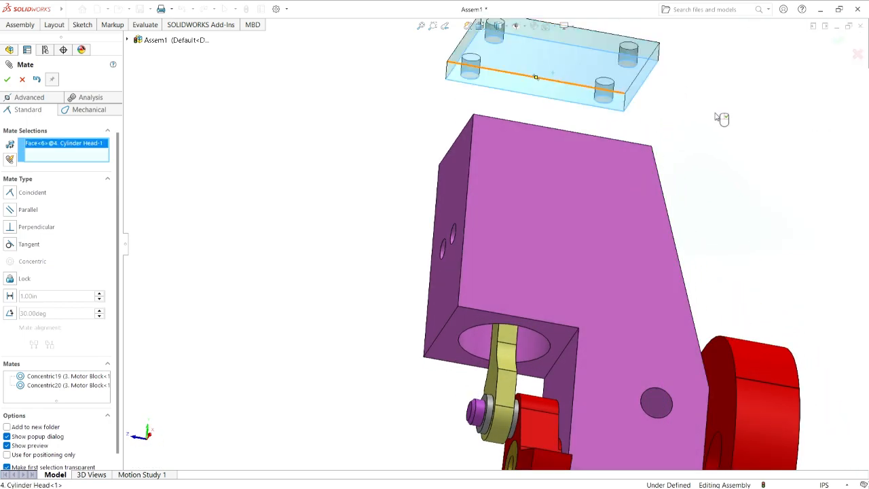
middle_drag(686, 116, 622, 151)
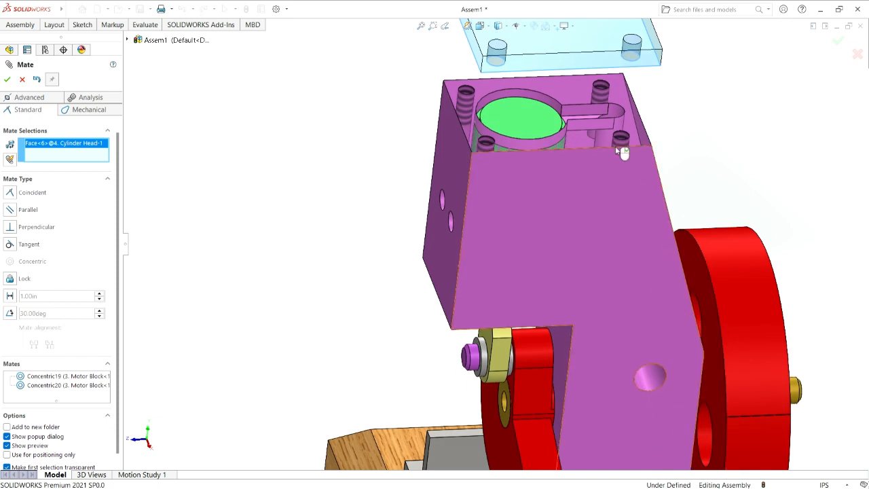
scroll(612, 133, up, 1)
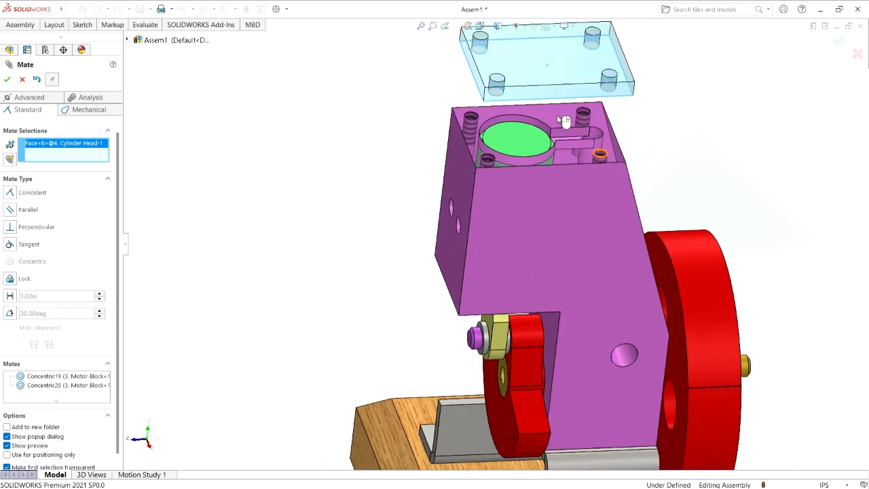
click(557, 117)
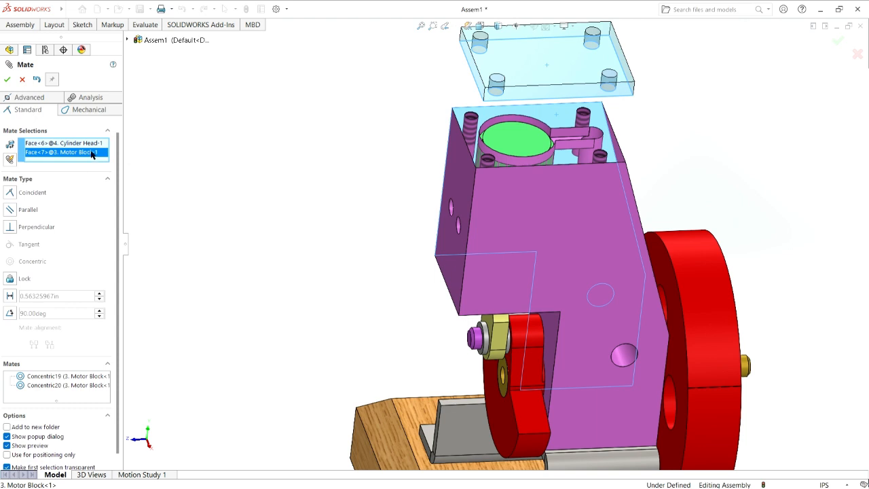
key(Delete)
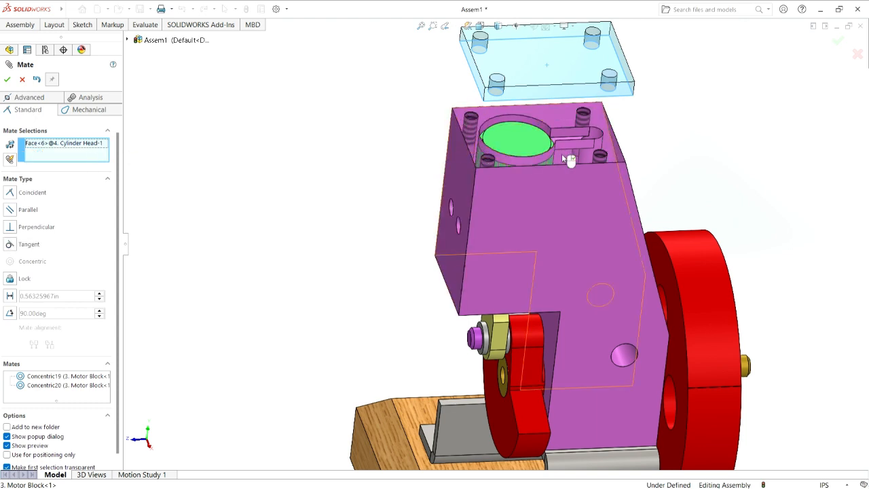
scroll(558, 158, up, 1)
scroll(543, 158, down, 3)
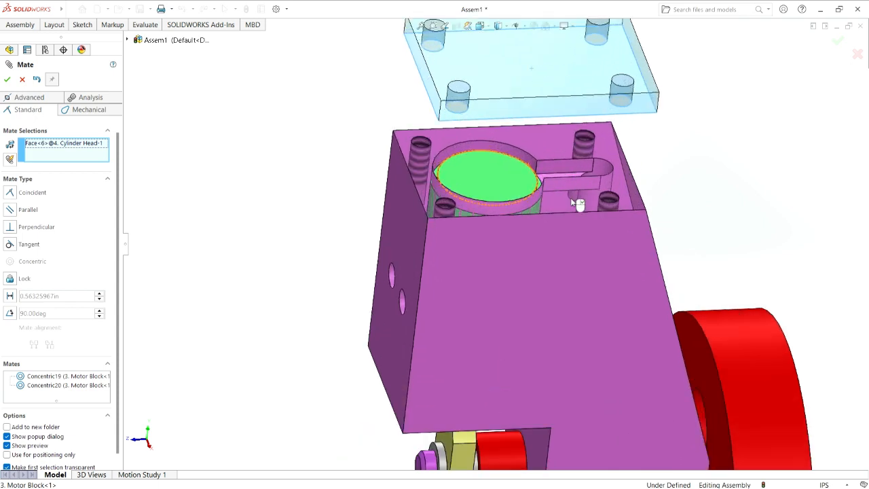
click(561, 161)
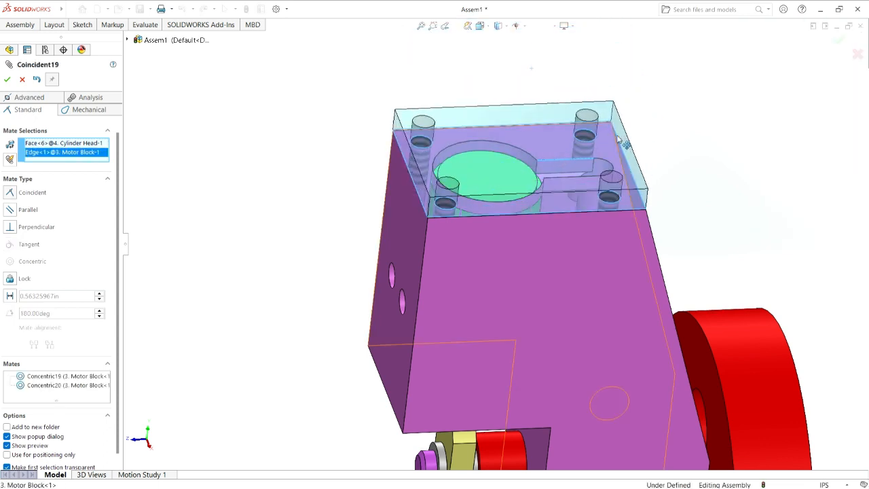
key(Return)
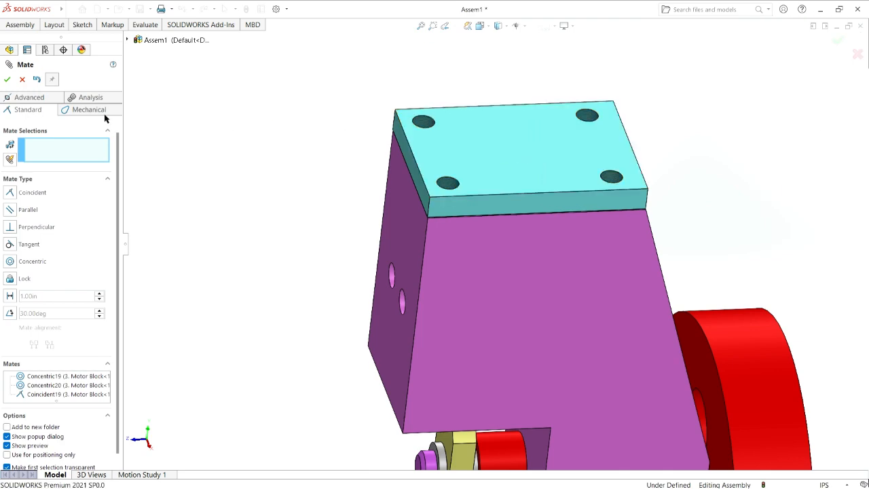
click(7, 80)
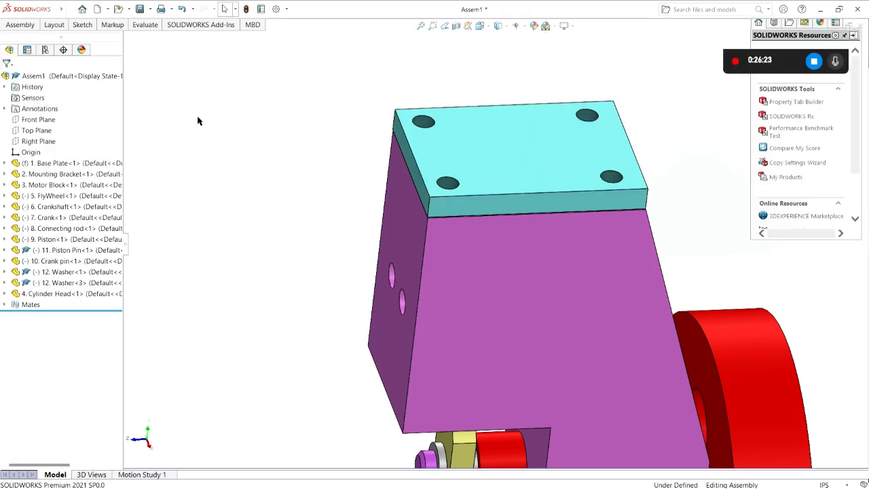
- Inspect the mated cylinder head on the motor block in the isometric view
key(ctrl+7)
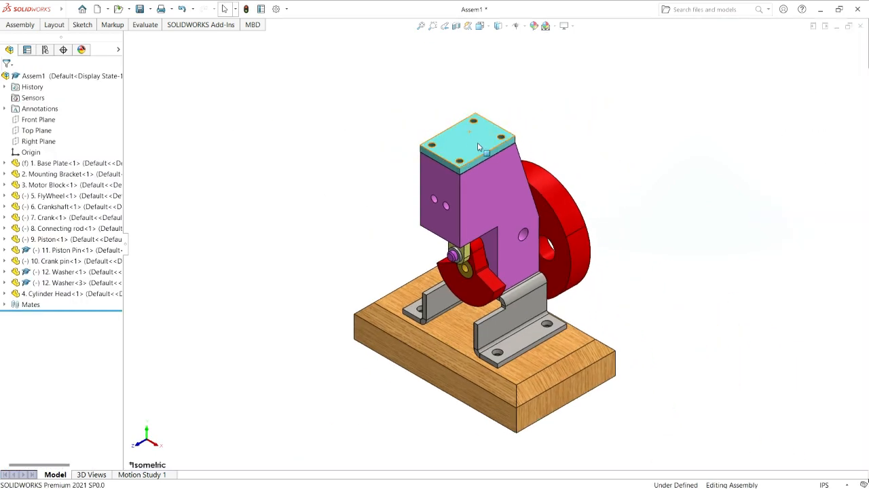
click(462, 125)
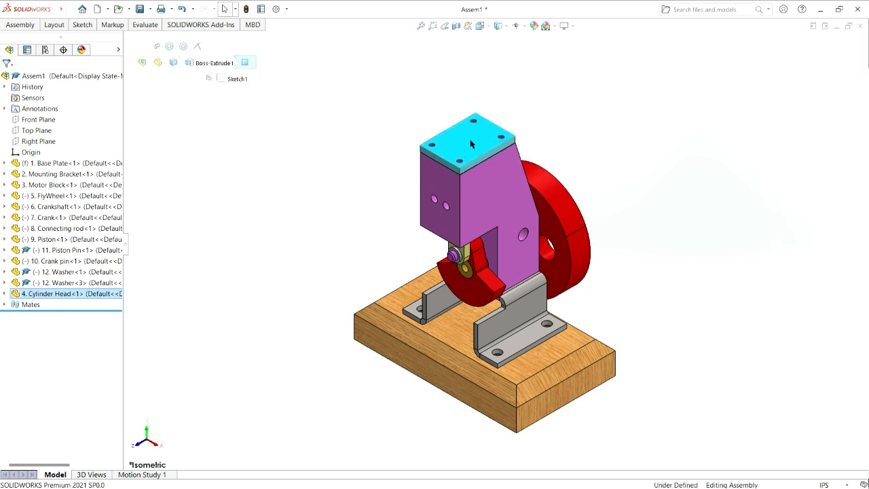
key(Escape)
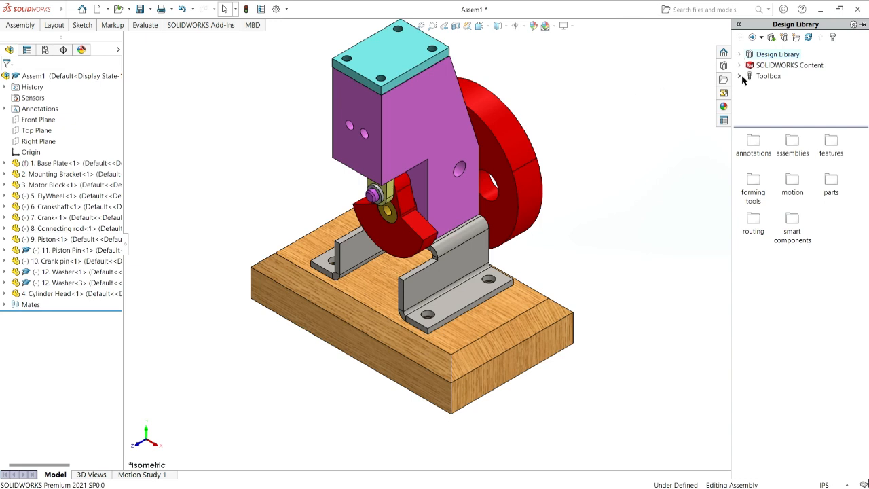
- Browse the Toolbox library to the DIN hexagon socket head screws under Bolts and Screws
click(761, 76)
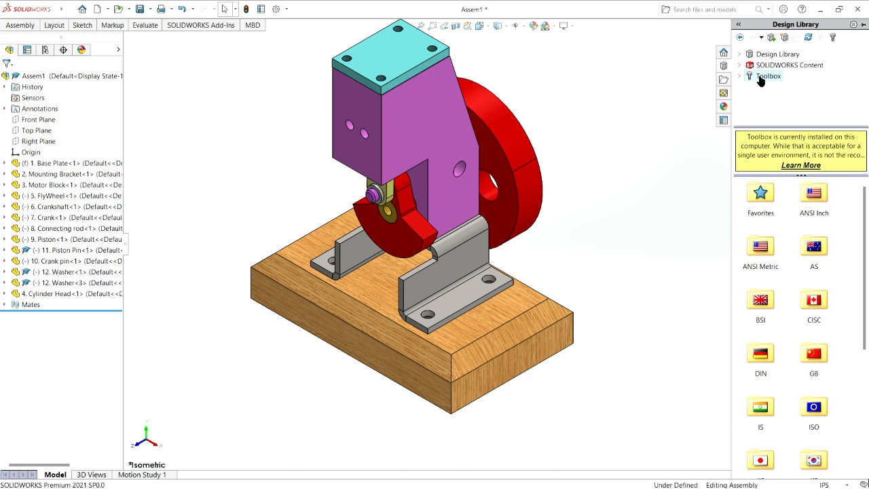
double_click(765, 359)
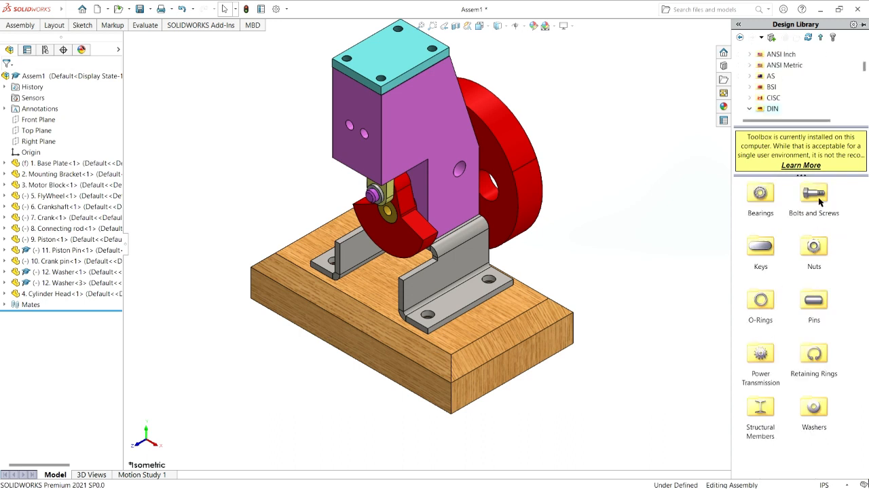
double_click(814, 195)
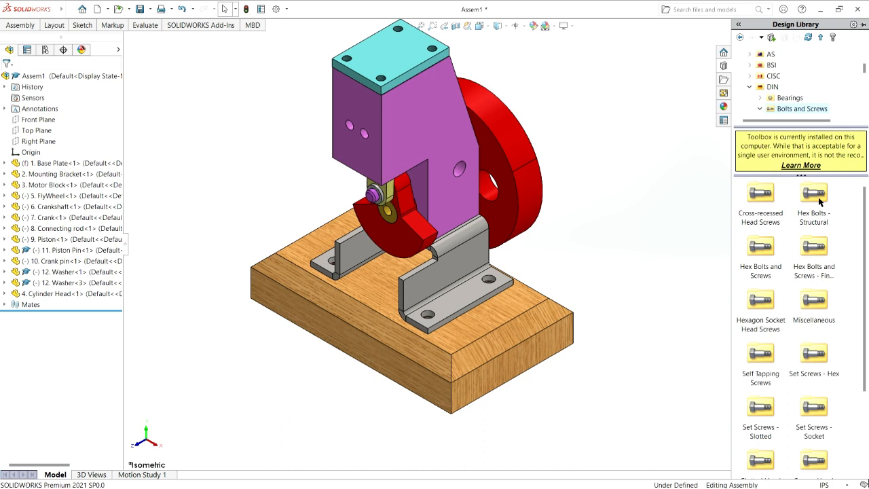
double_click(760, 301)
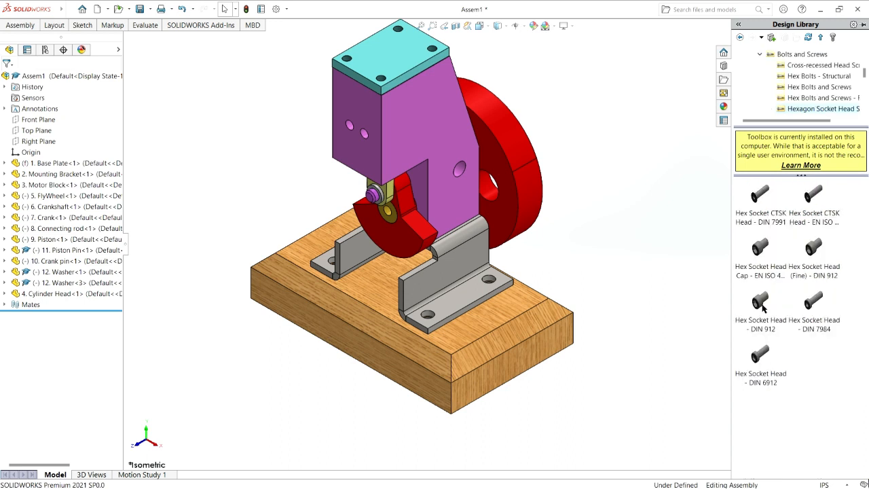
- Insert a Hex Socket Head - DIN 912 screw from the Toolbox into the front hole of the near mounting bracket flange
click(760, 304)
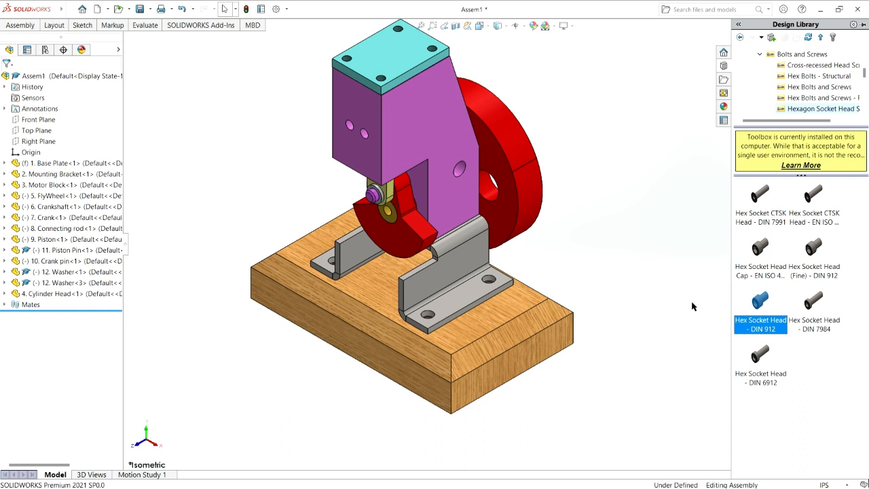
drag(692, 306, 428, 314)
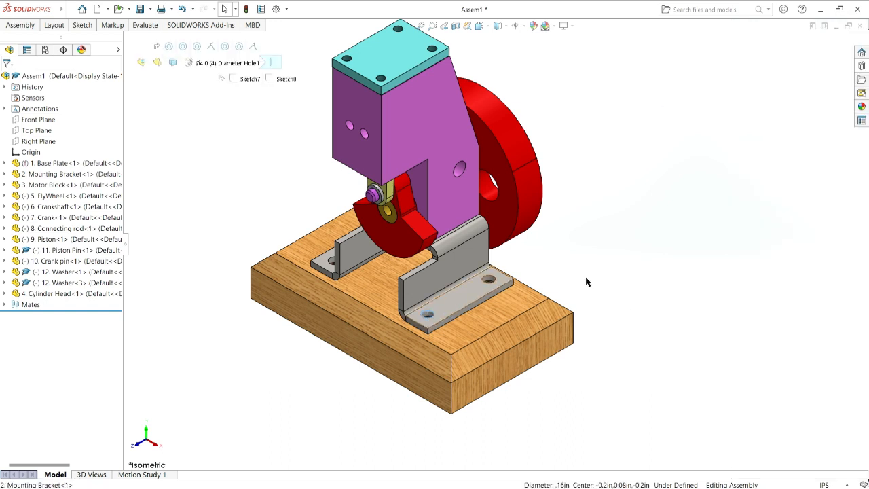
click(861, 66)
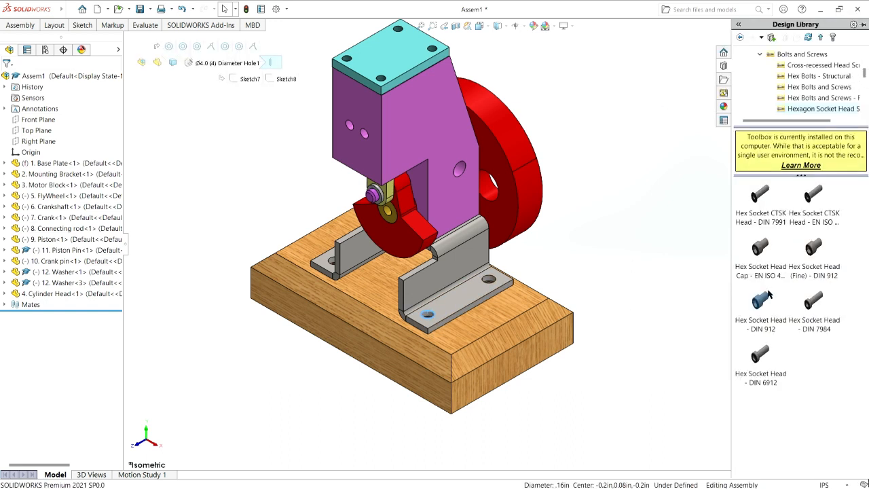
click(760, 301)
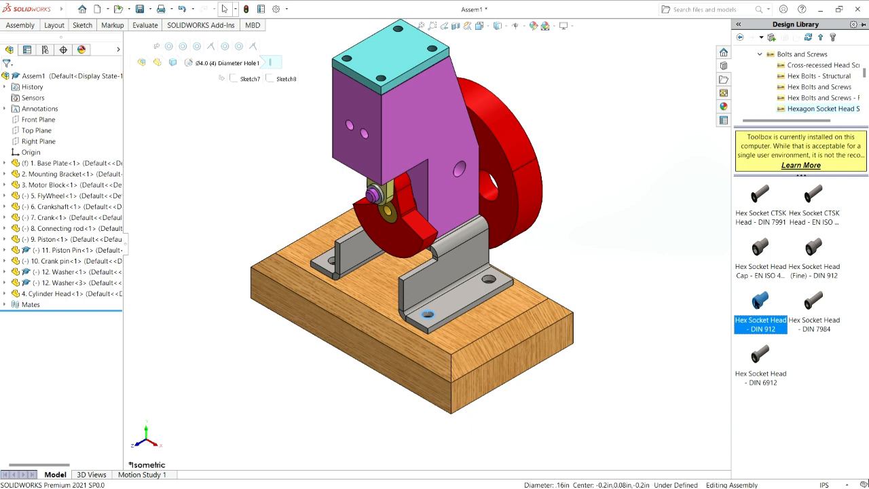
drag(759, 301, 711, 307)
drag(433, 317, 427, 315)
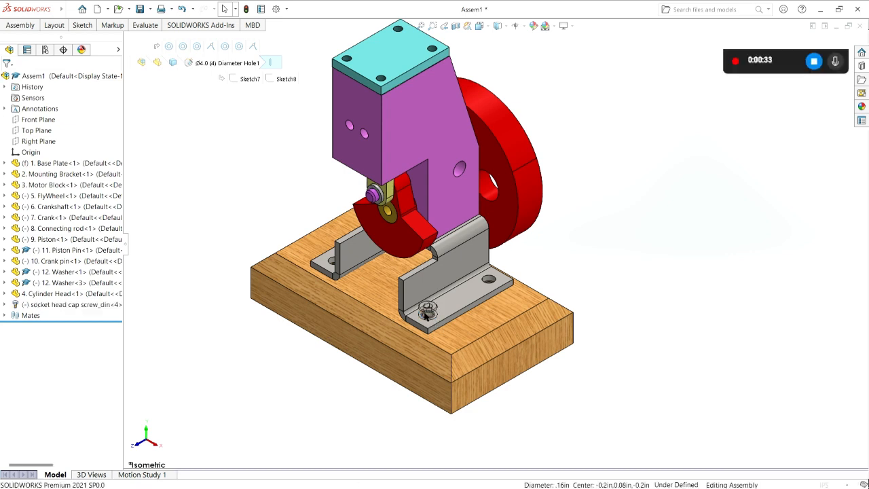
- Configure the first mounting bracket screw as DIN 912 size M4, length 8, and accept it
scroll(427, 316, down, 2)
scroll(428, 313, down, 3)
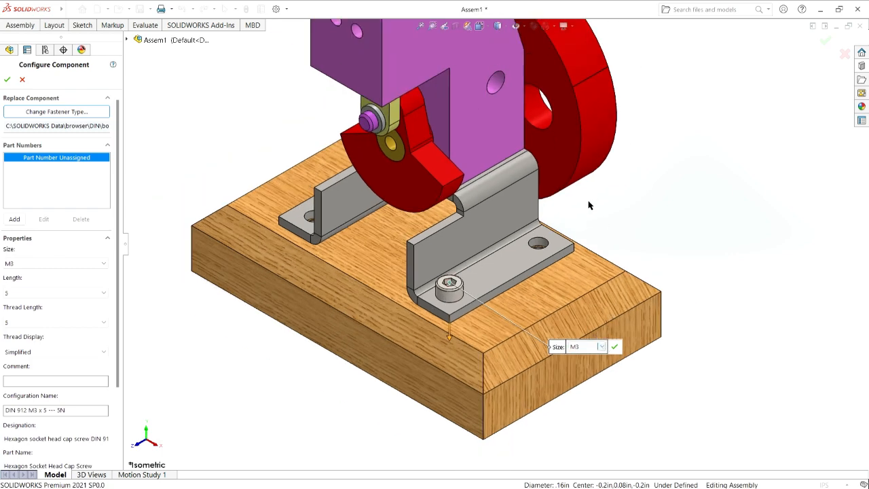
click(76, 308)
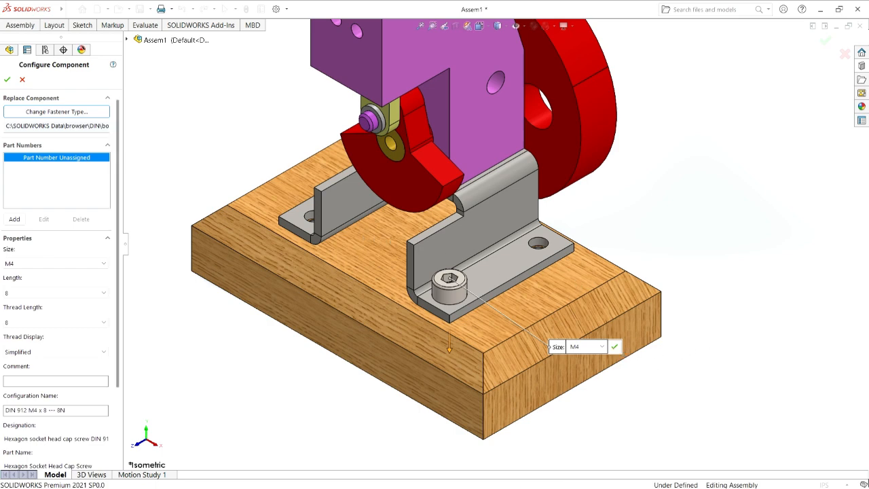
click(614, 346)
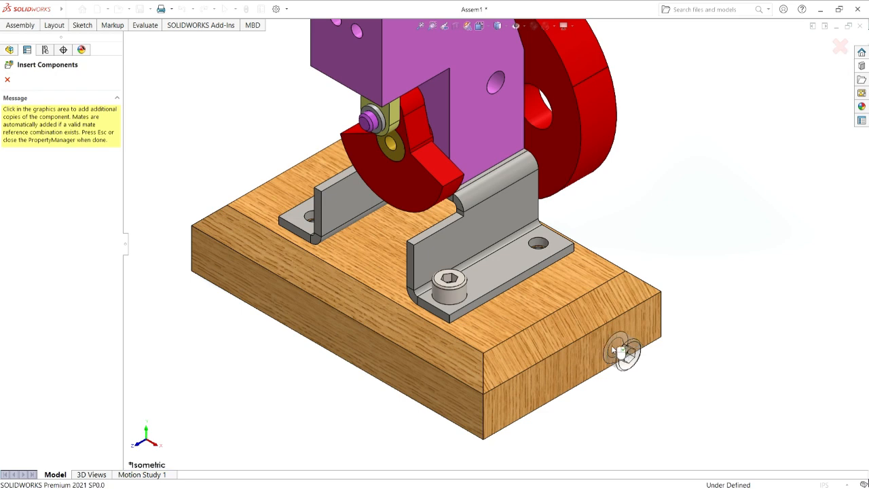
- Place copies of the M4 screw in the three remaining flange holes of the mounting bracket
click(539, 248)
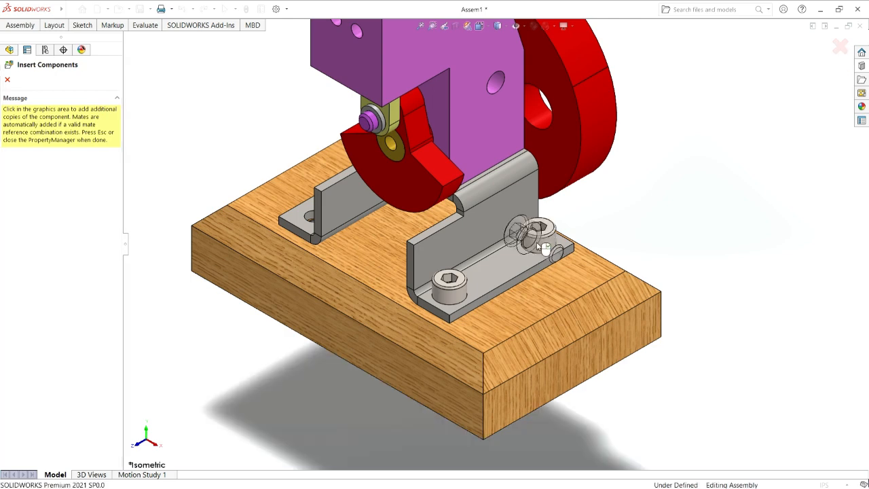
middle_drag(312, 239, 375, 294)
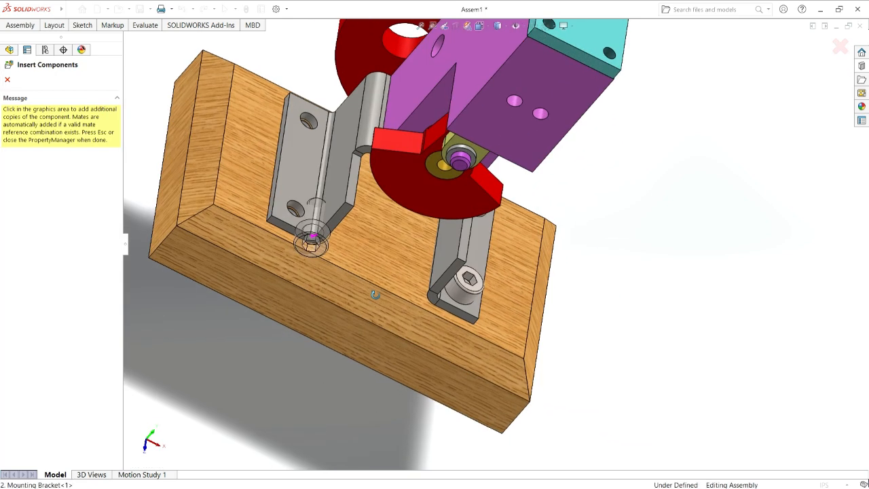
click(305, 209)
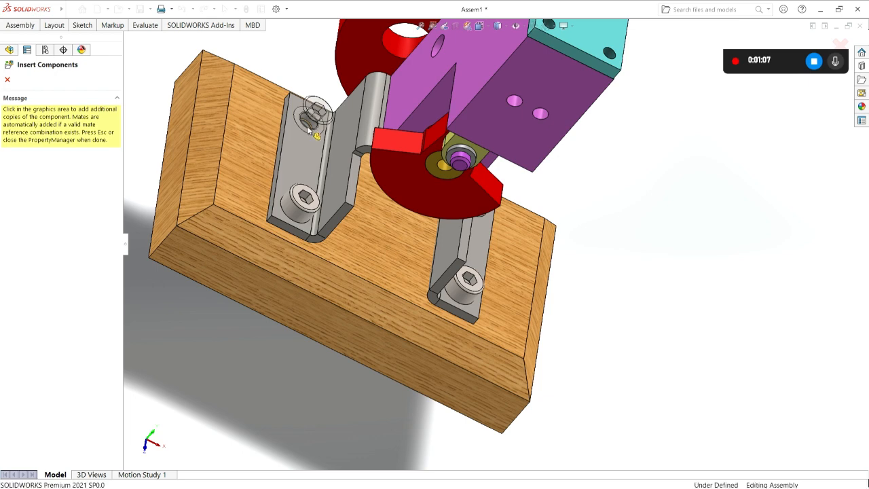
click(312, 131)
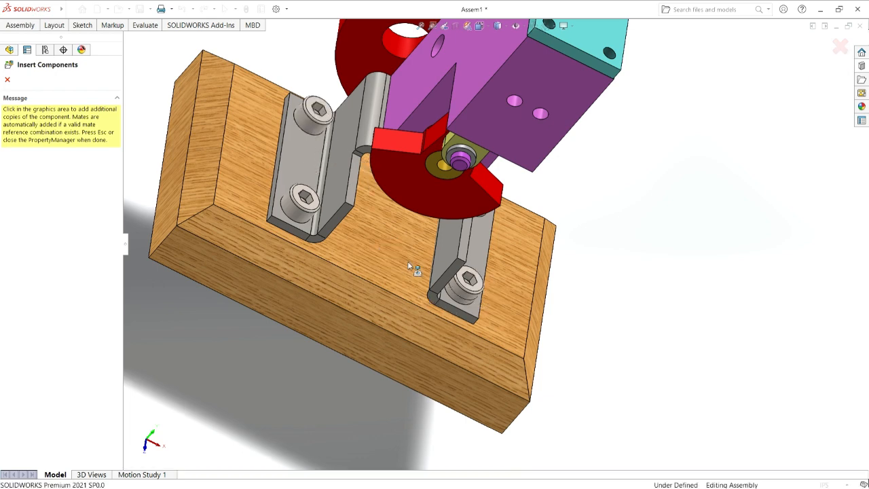
- Place M4 screw copies in the bracket holes beneath the motor block and finish inserting them
middle_drag(408, 266, 459, 158)
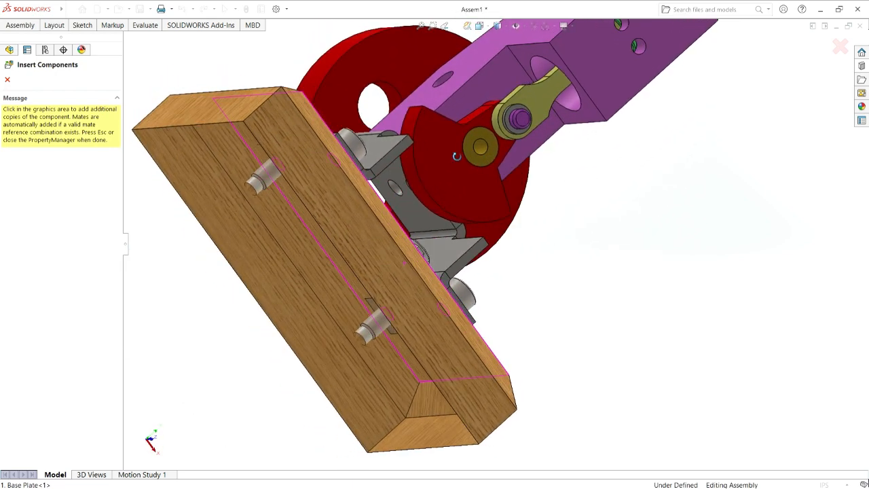
click(413, 198)
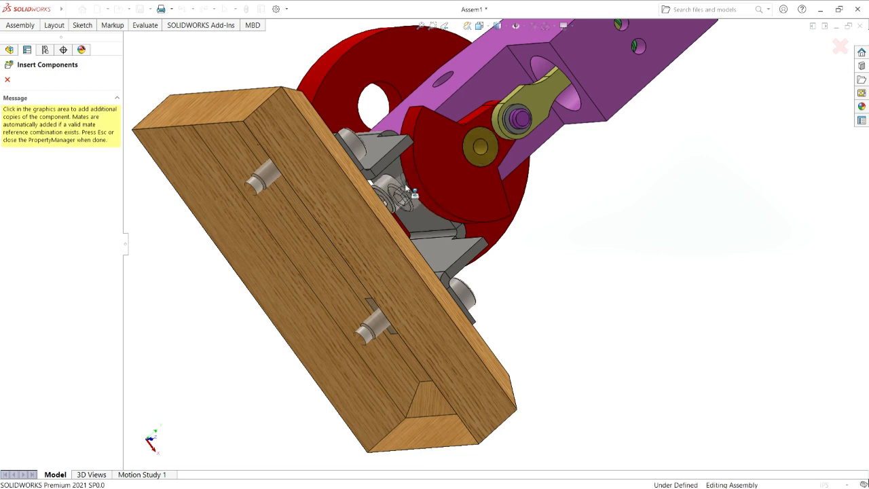
middle_drag(407, 185, 418, 190)
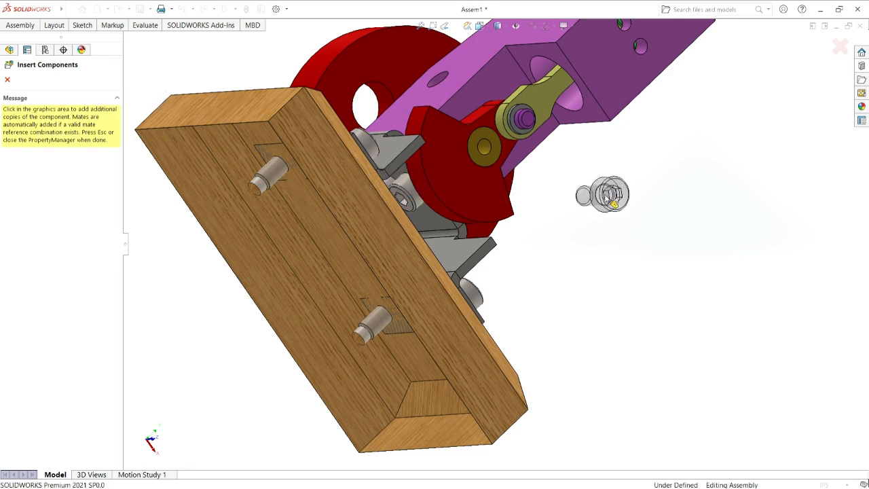
key(ctrl+7)
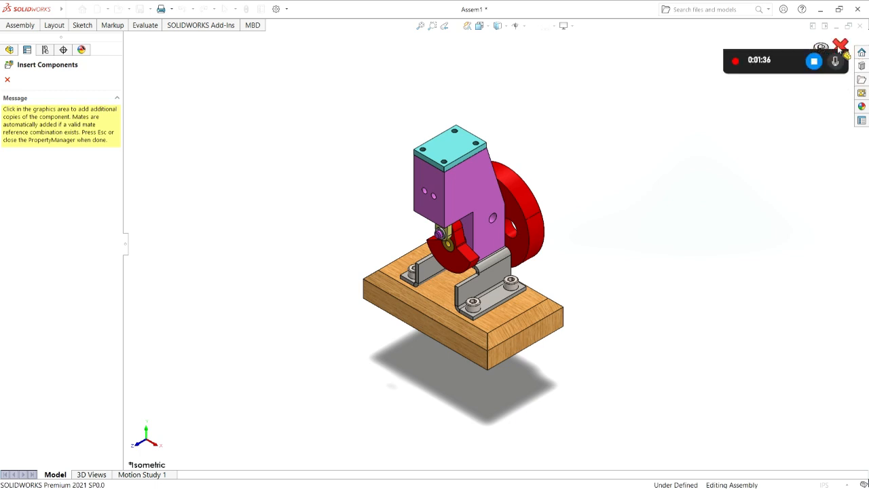
click(840, 46)
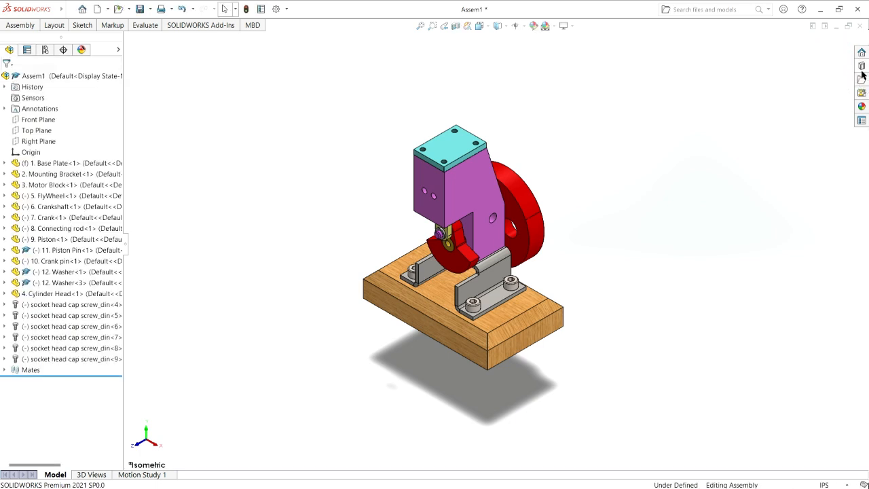
- Insert a Hex Socket Head - DIN 912 screw from the Toolbox into the front corner hole of the cylinder head
click(859, 67)
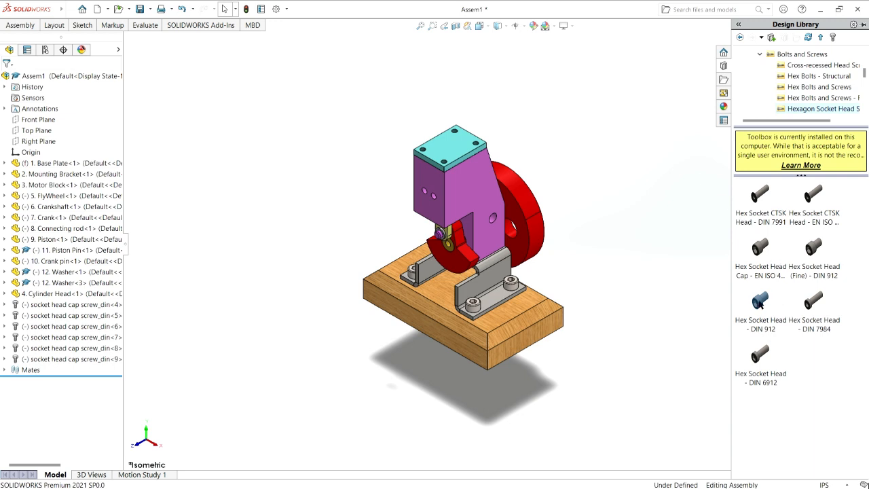
click(762, 302)
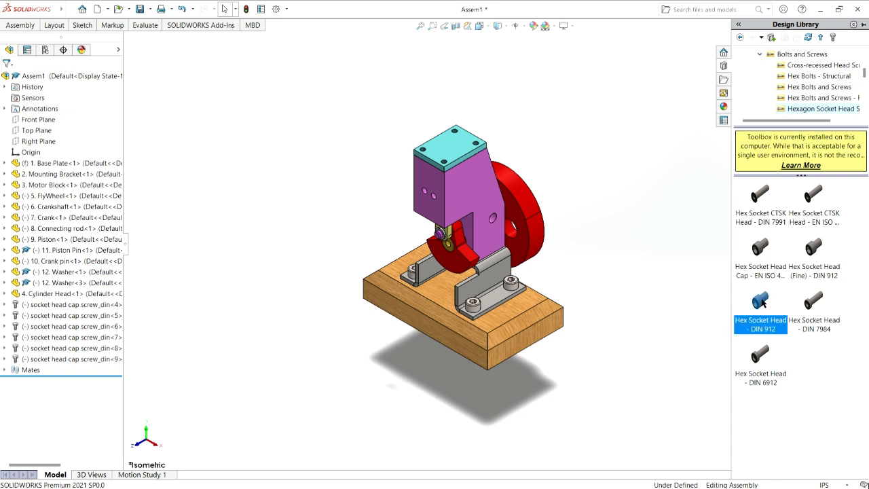
drag(763, 302, 518, 191)
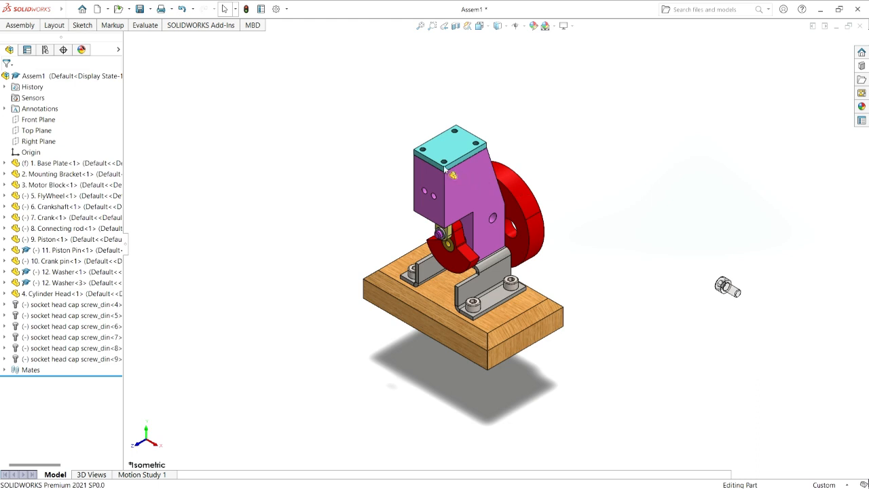
drag(450, 174, 449, 165)
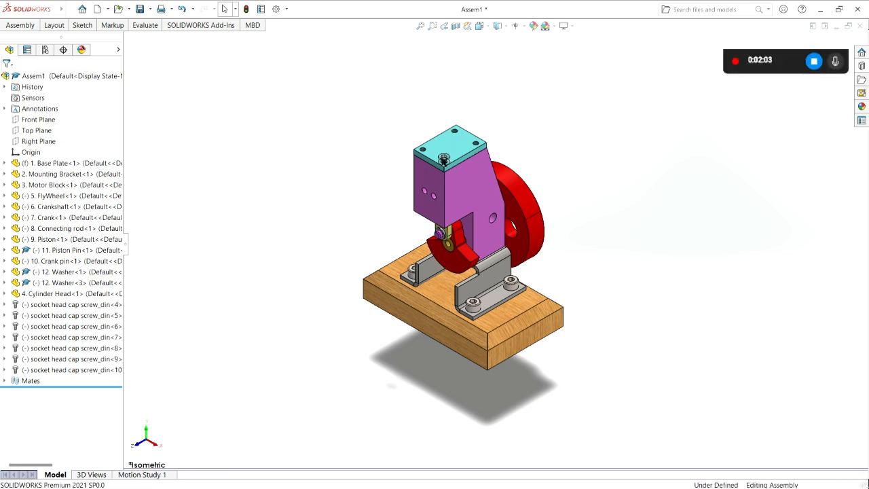
- Choose a longer length for the M3 cylinder head screw and accept its configuration
scroll(445, 163, up, 3)
scroll(462, 179, down, 2)
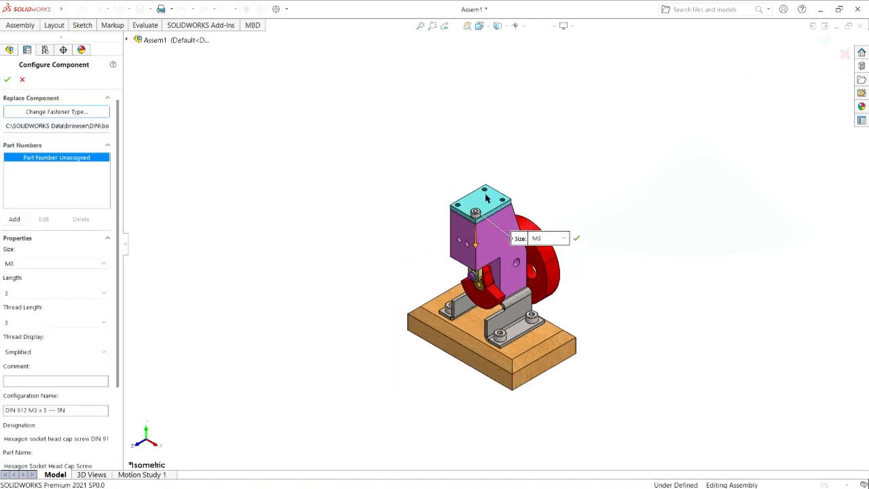
scroll(485, 197, down, 5)
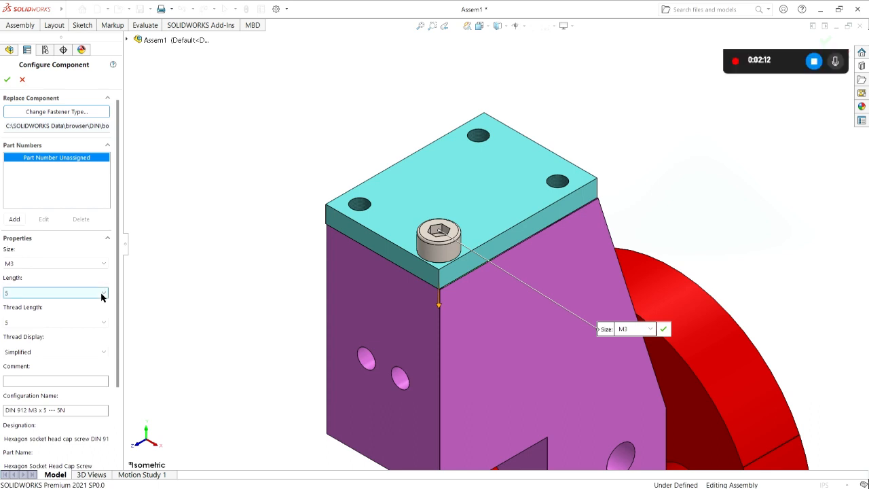
click(86, 337)
click(8, 81)
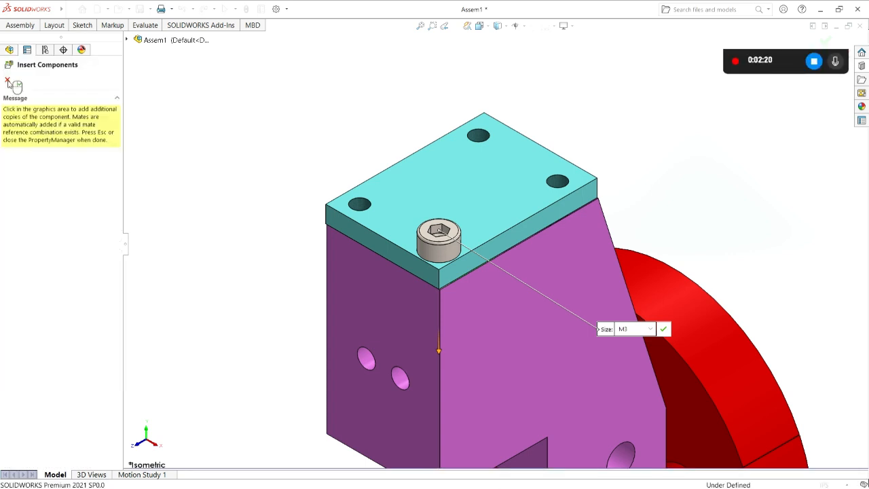
- Place copies of the M3 screw in the cylinder head's three remaining holes, finish inserting, and fit the whole assembly in view
click(360, 203)
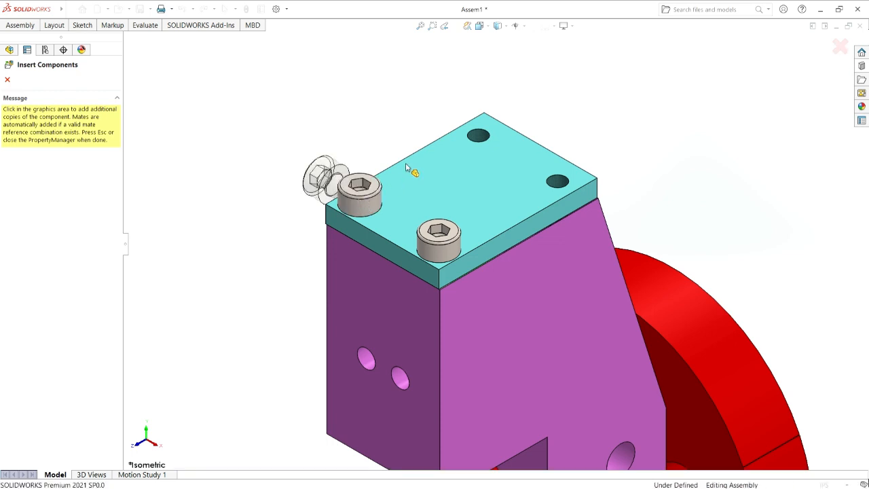
click(475, 138)
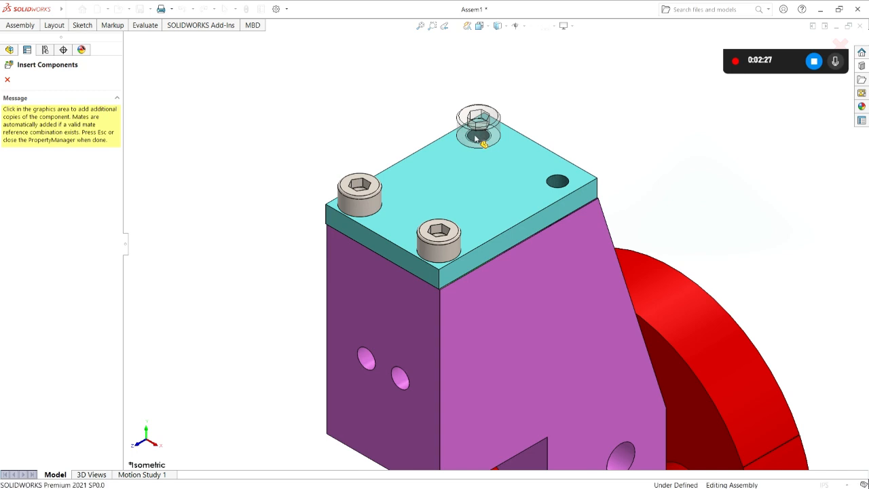
click(565, 188)
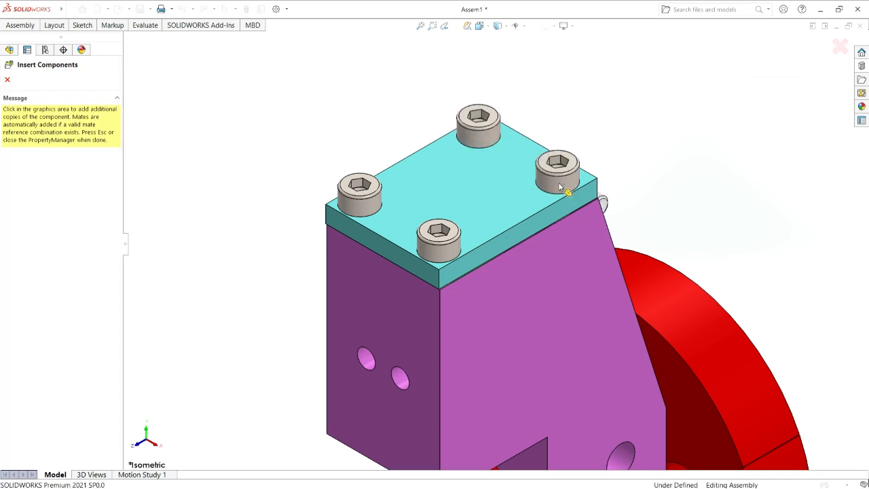
click(8, 81)
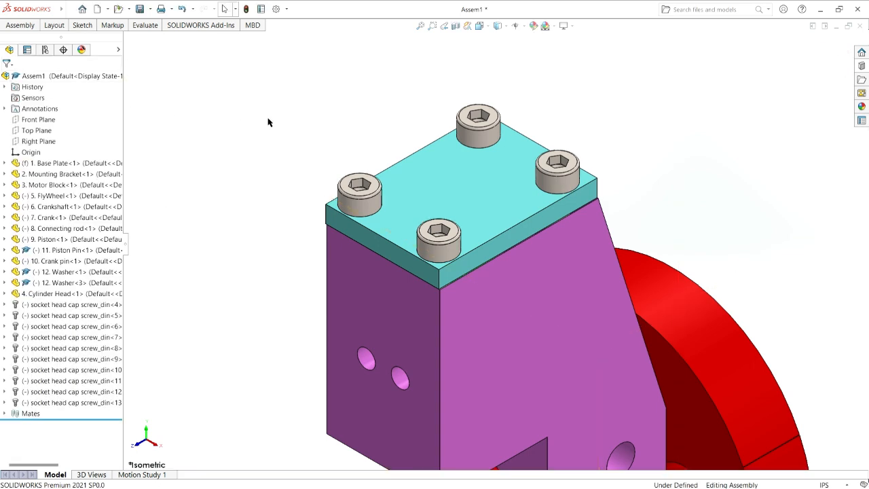
key(f)
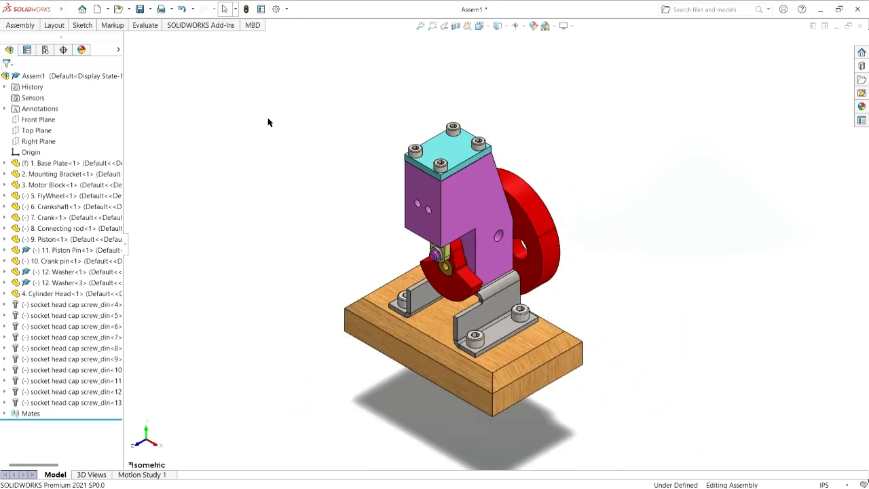